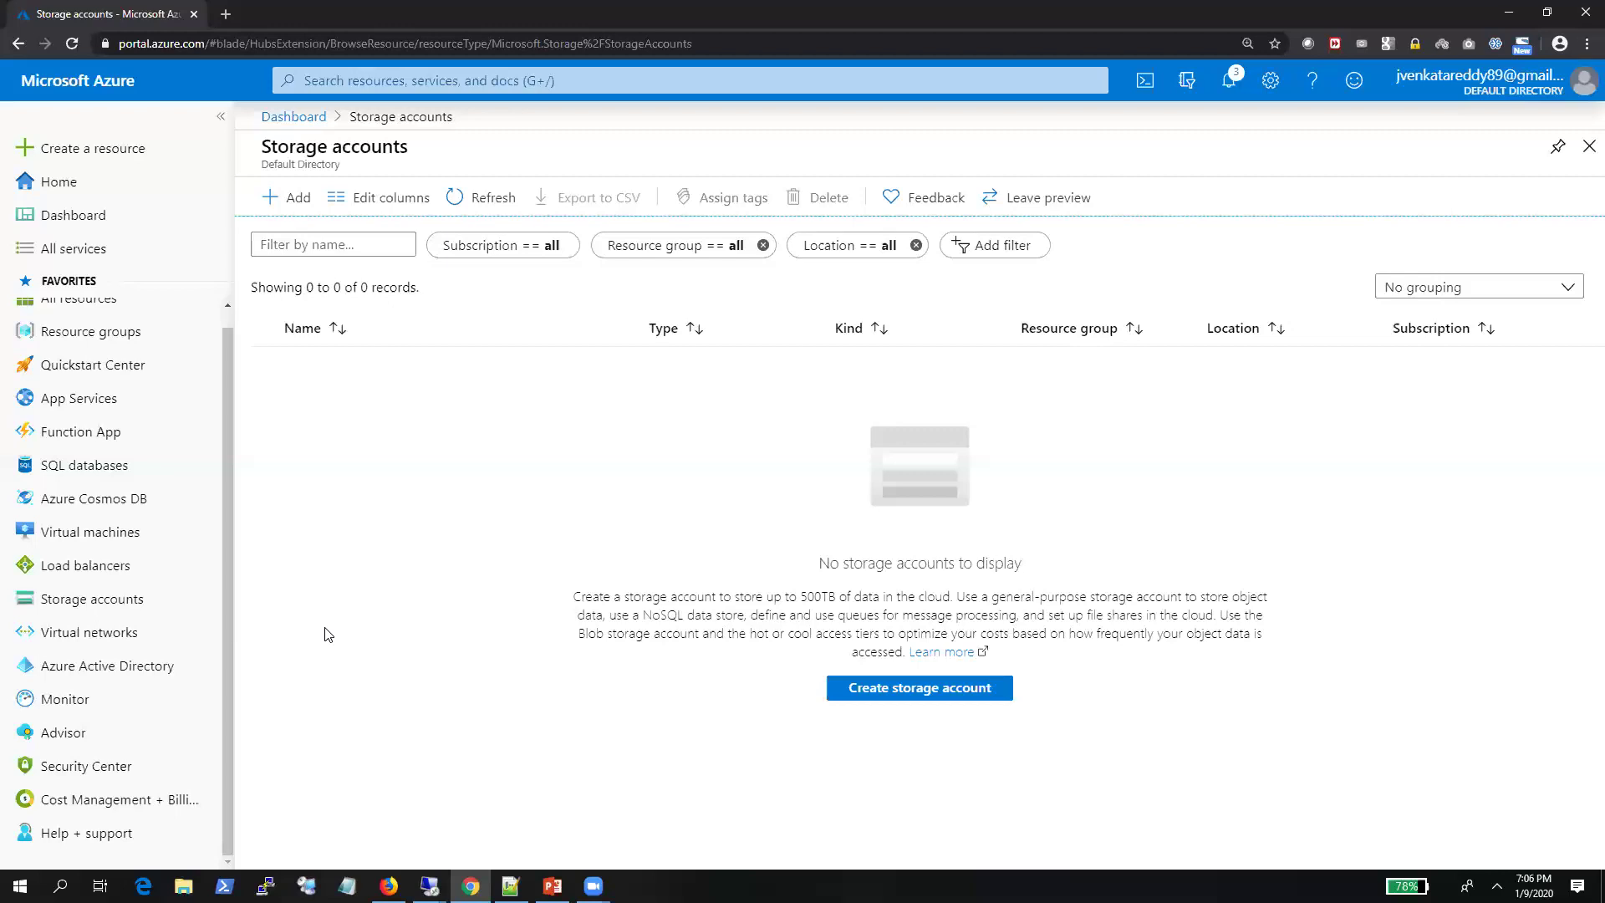
Start creating a new storage account and assign it to the existing resource group RG01
left_click(296, 201)
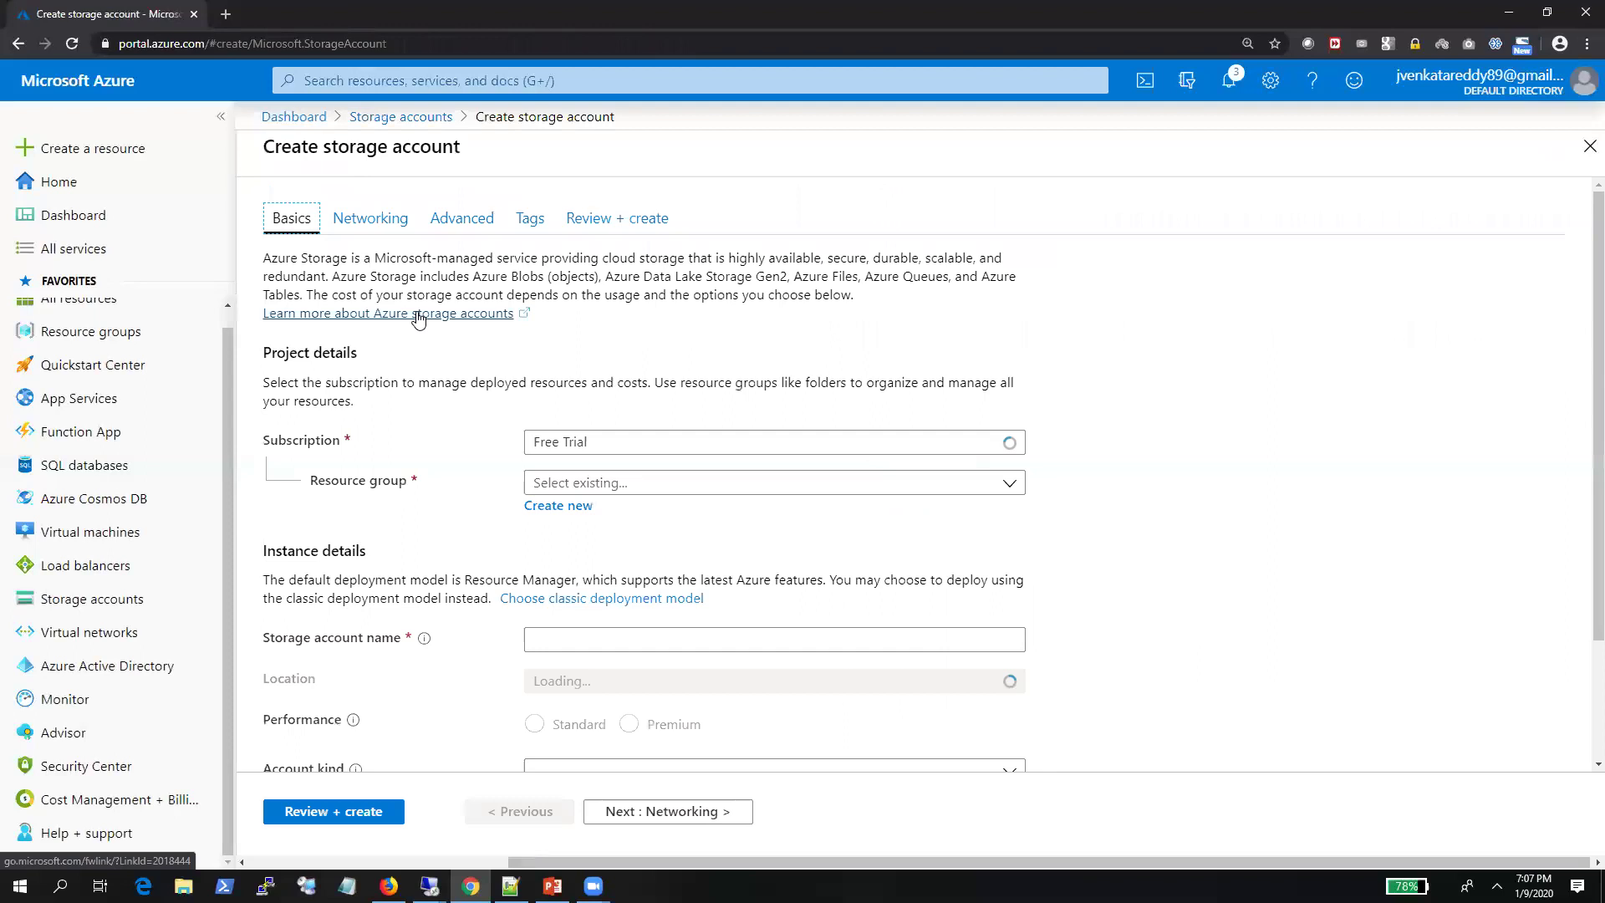
scroll(1023, 407, "down", 2)
left_click(586, 328)
left_click(584, 428)
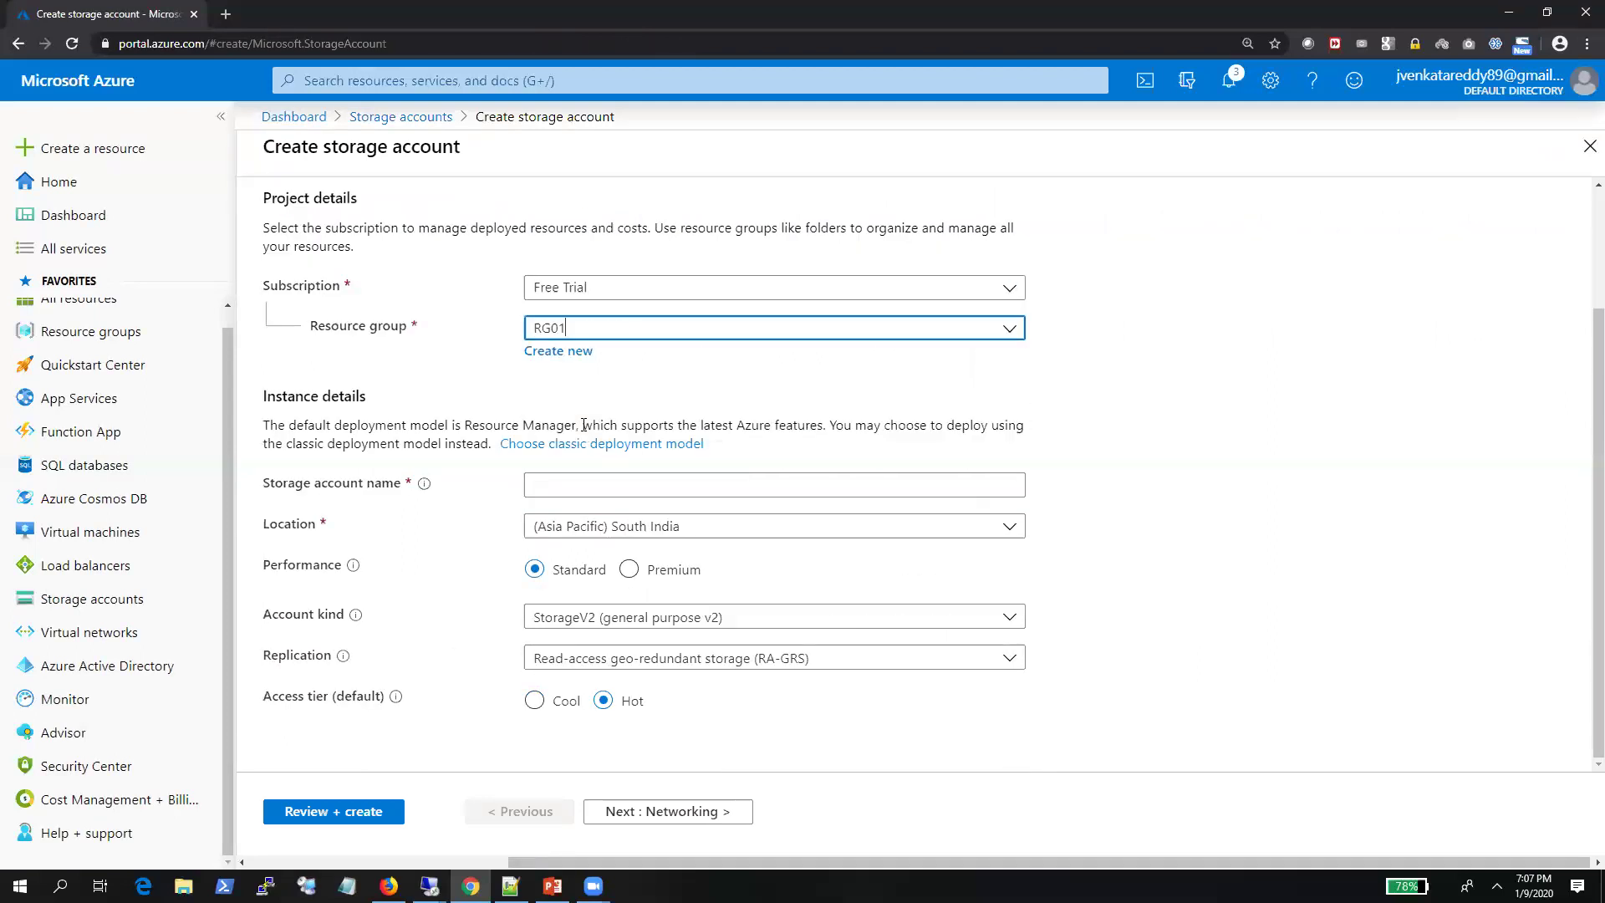
Set the storage account's location to (US) East US
left_click(579, 487)
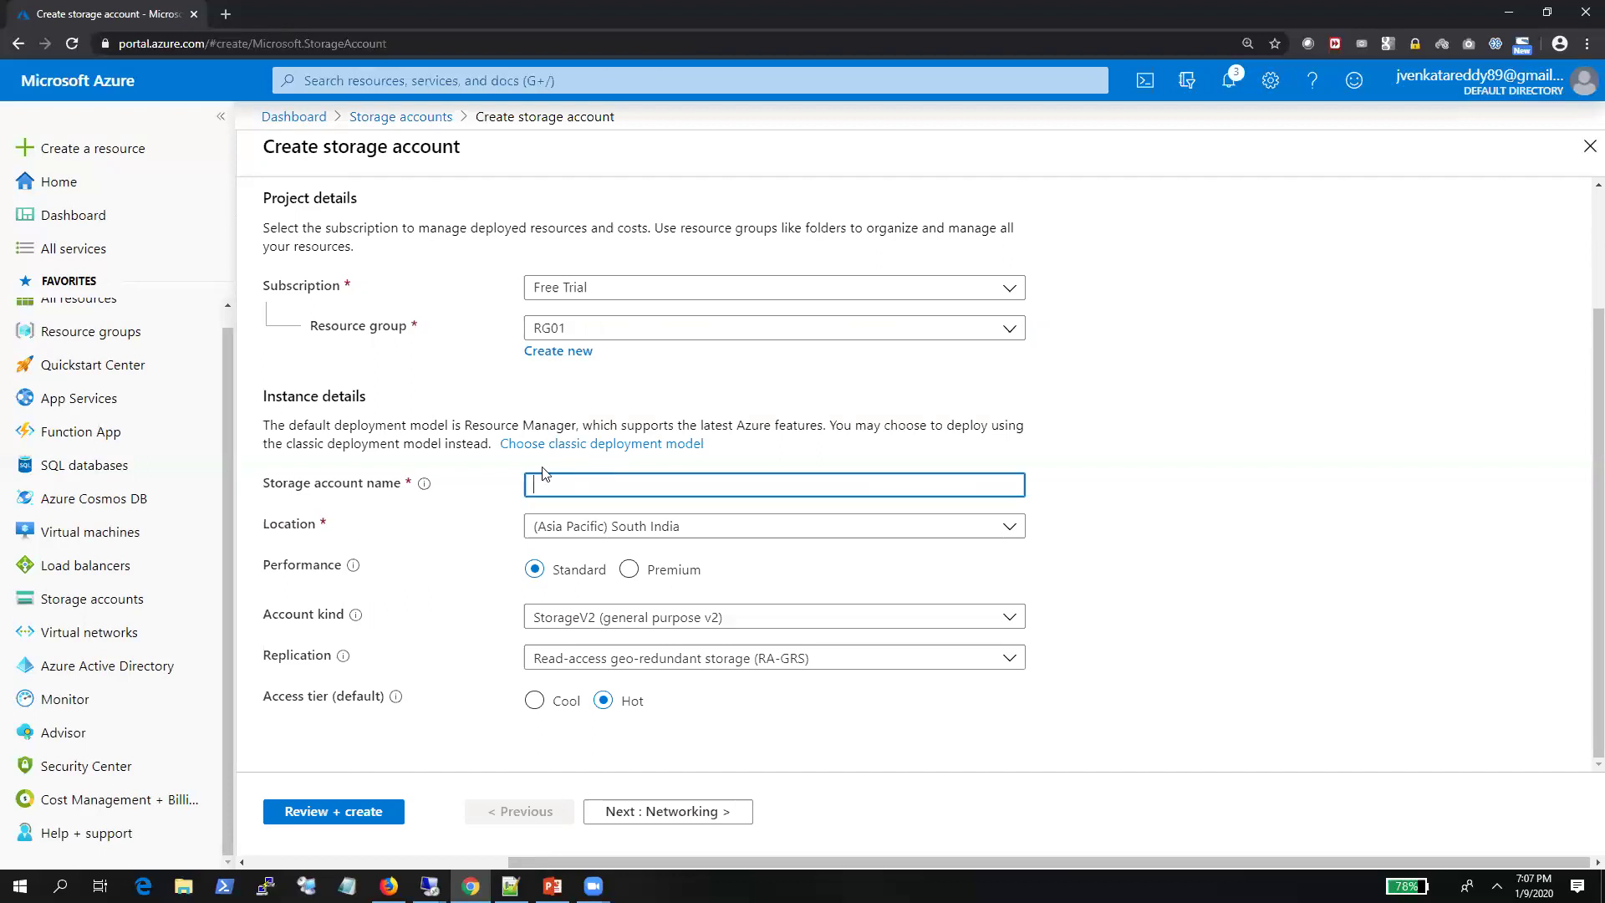
left_click(636, 523)
scroll(606, 343, "up", 10)
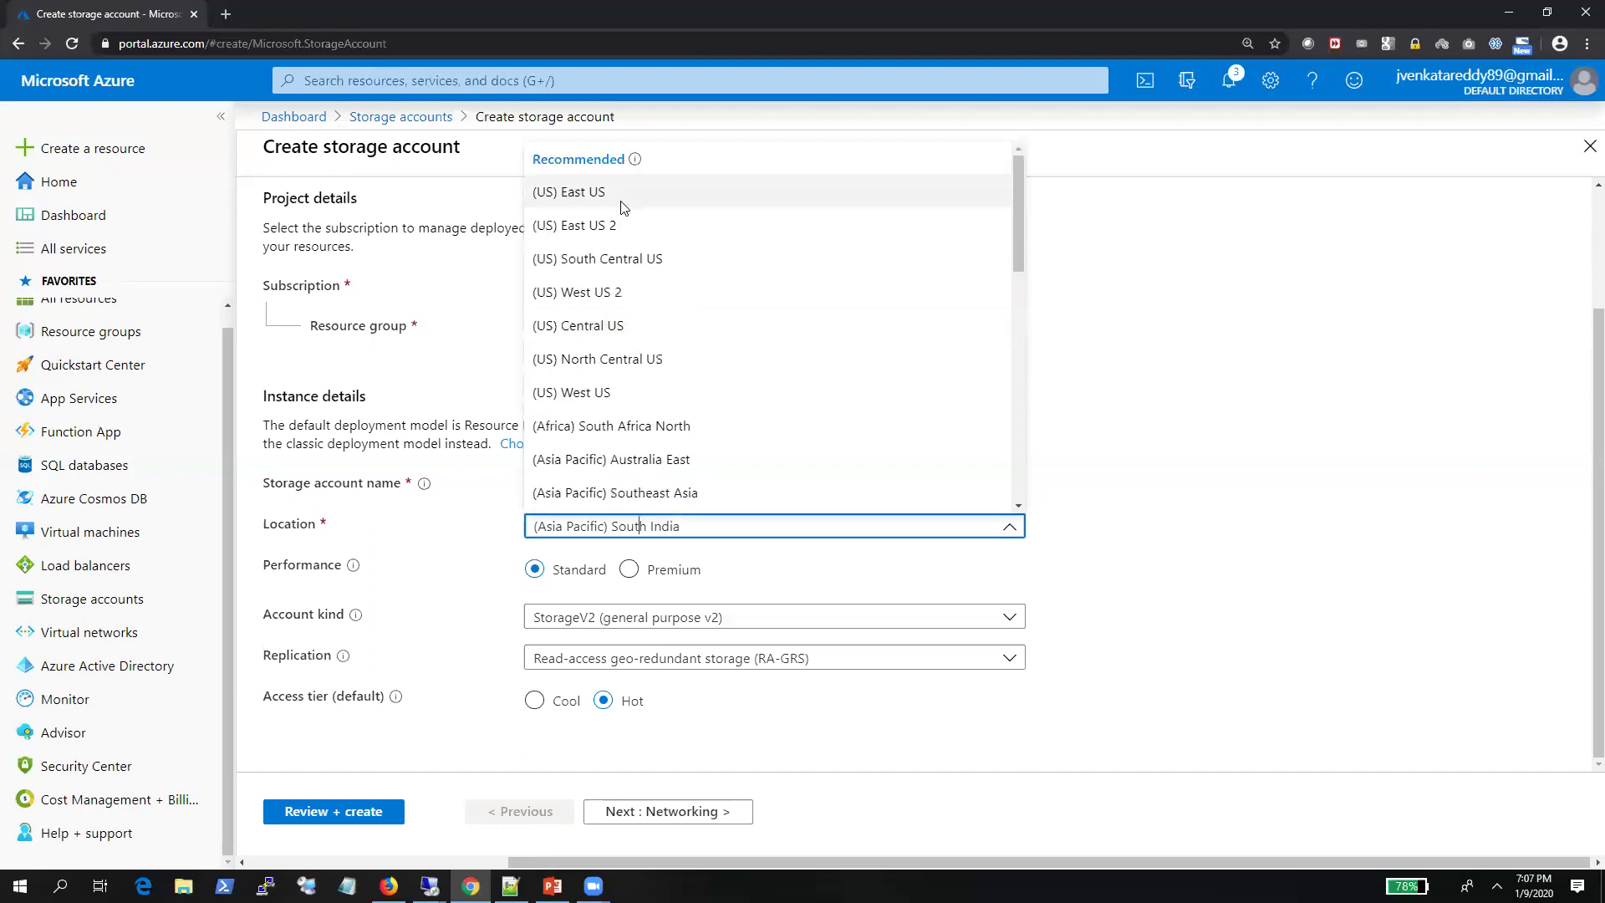
left_click(620, 200)
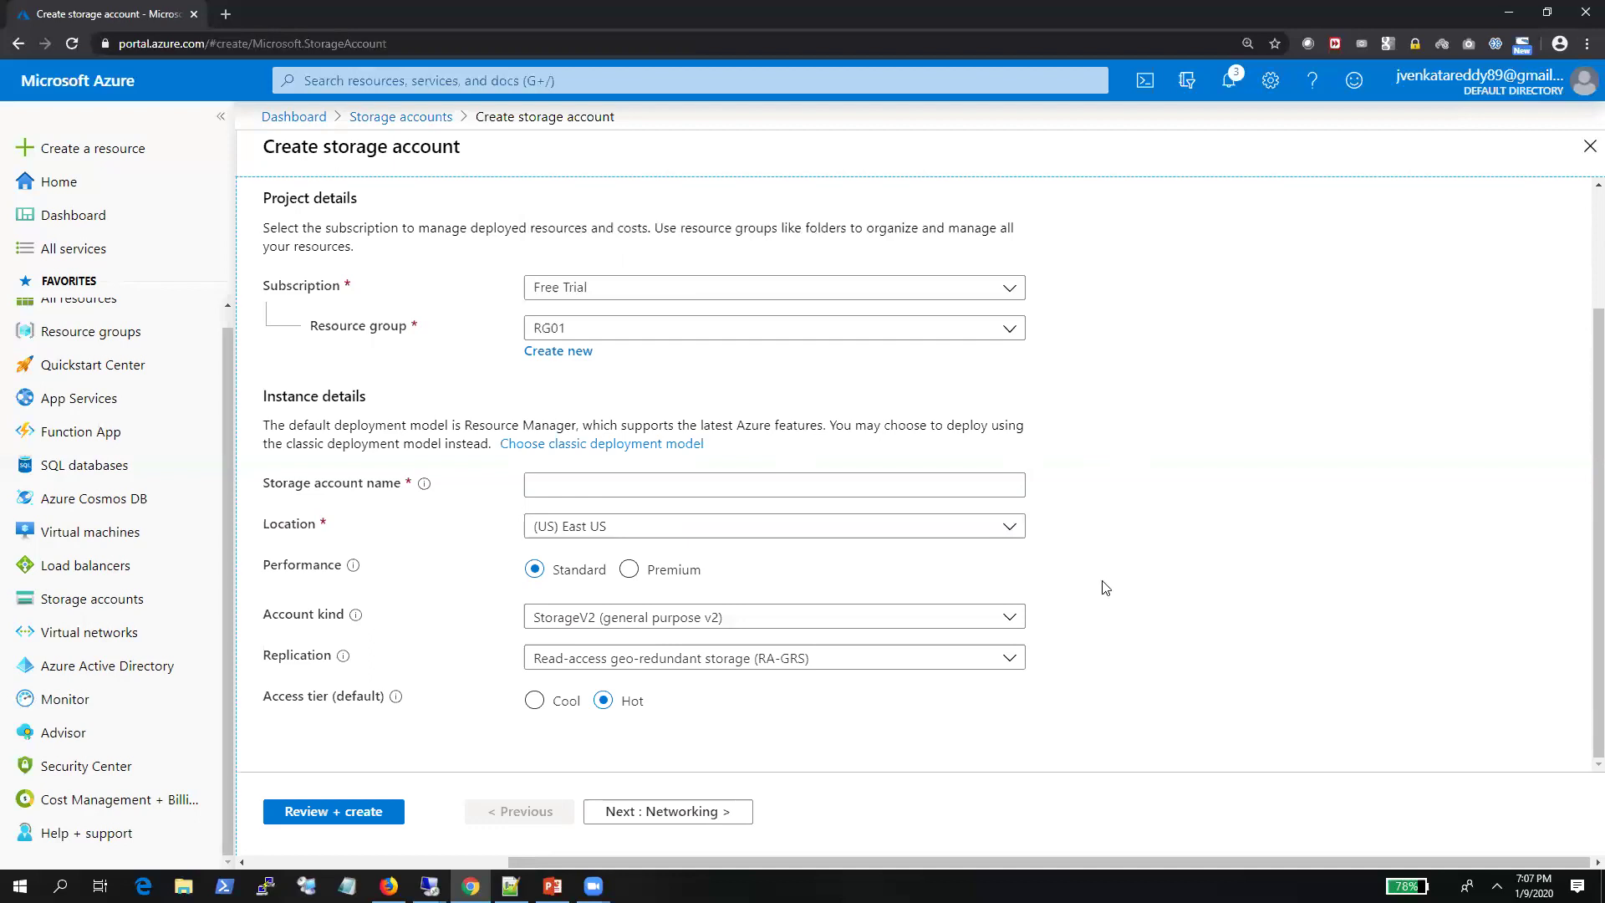
Try TestStorage and storageaccount as the storage account name
scroll(451, 520, "up", 2)
scroll(451, 520, "down", 2)
scroll(451, 520, "up", 2)
scroll(451, 520, "down", 2)
left_click(586, 483)
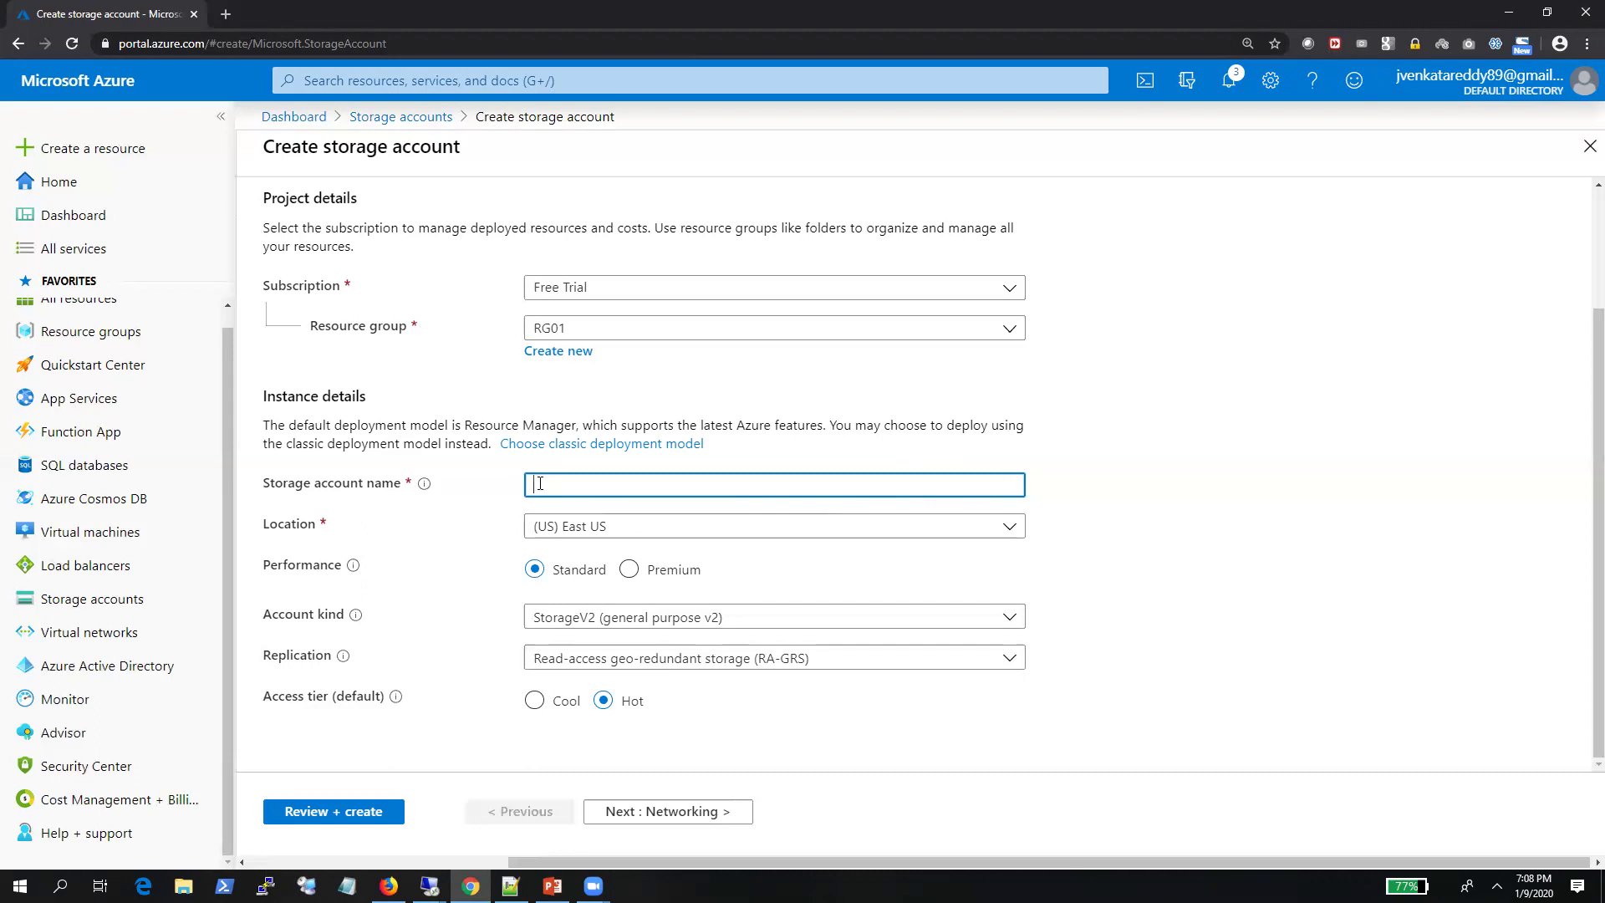
type("TestStorage")
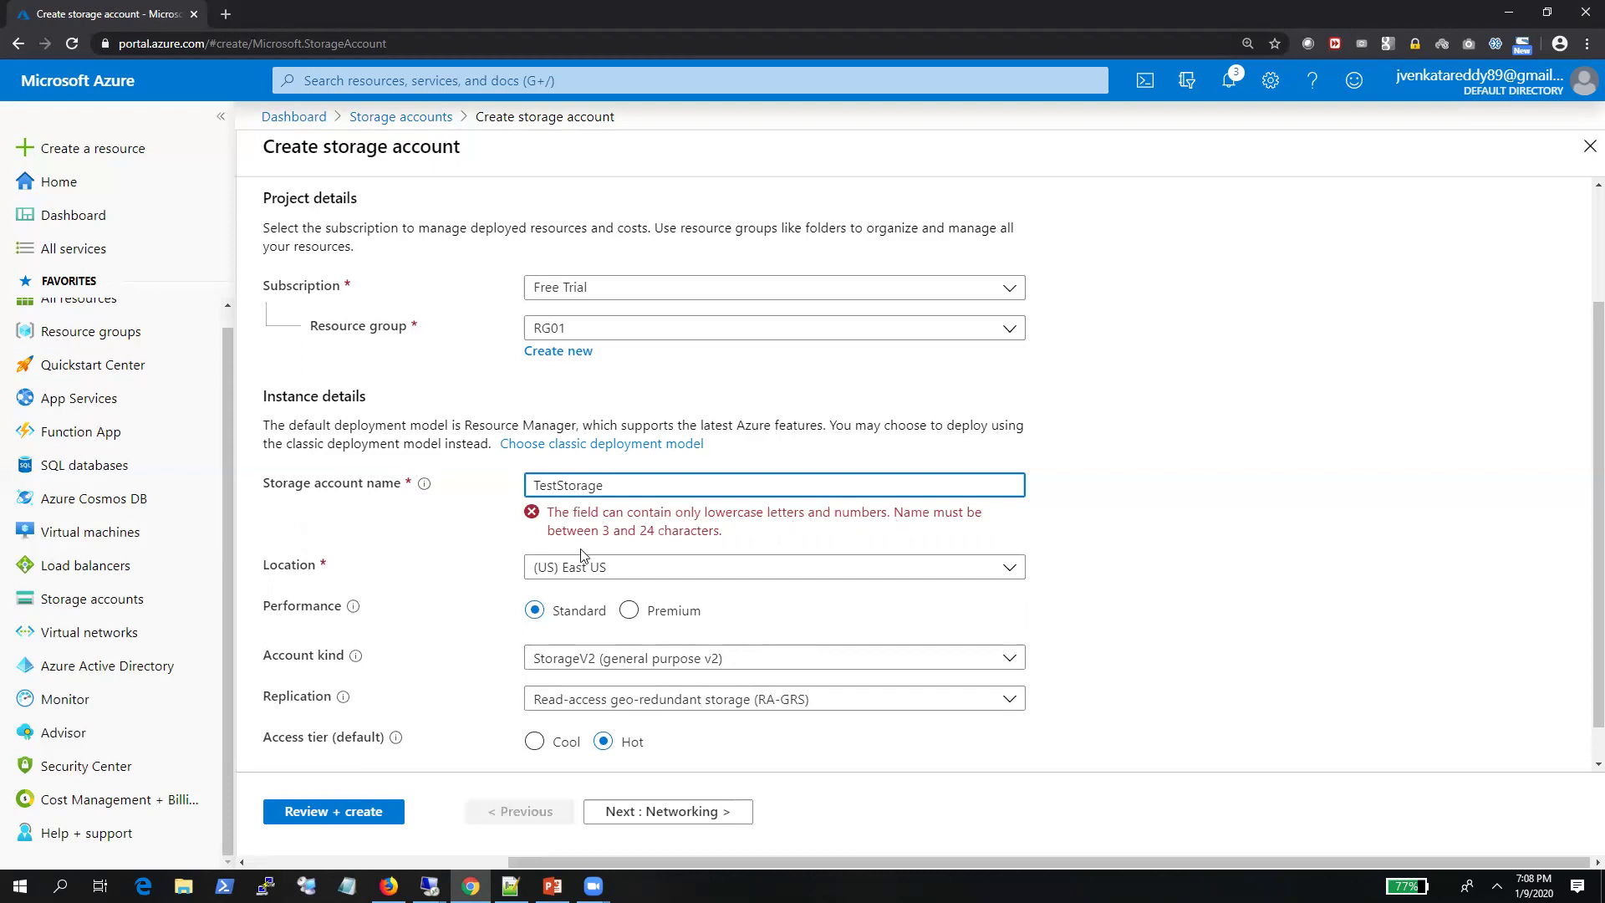
double_click(539, 485)
type("storageaccount")
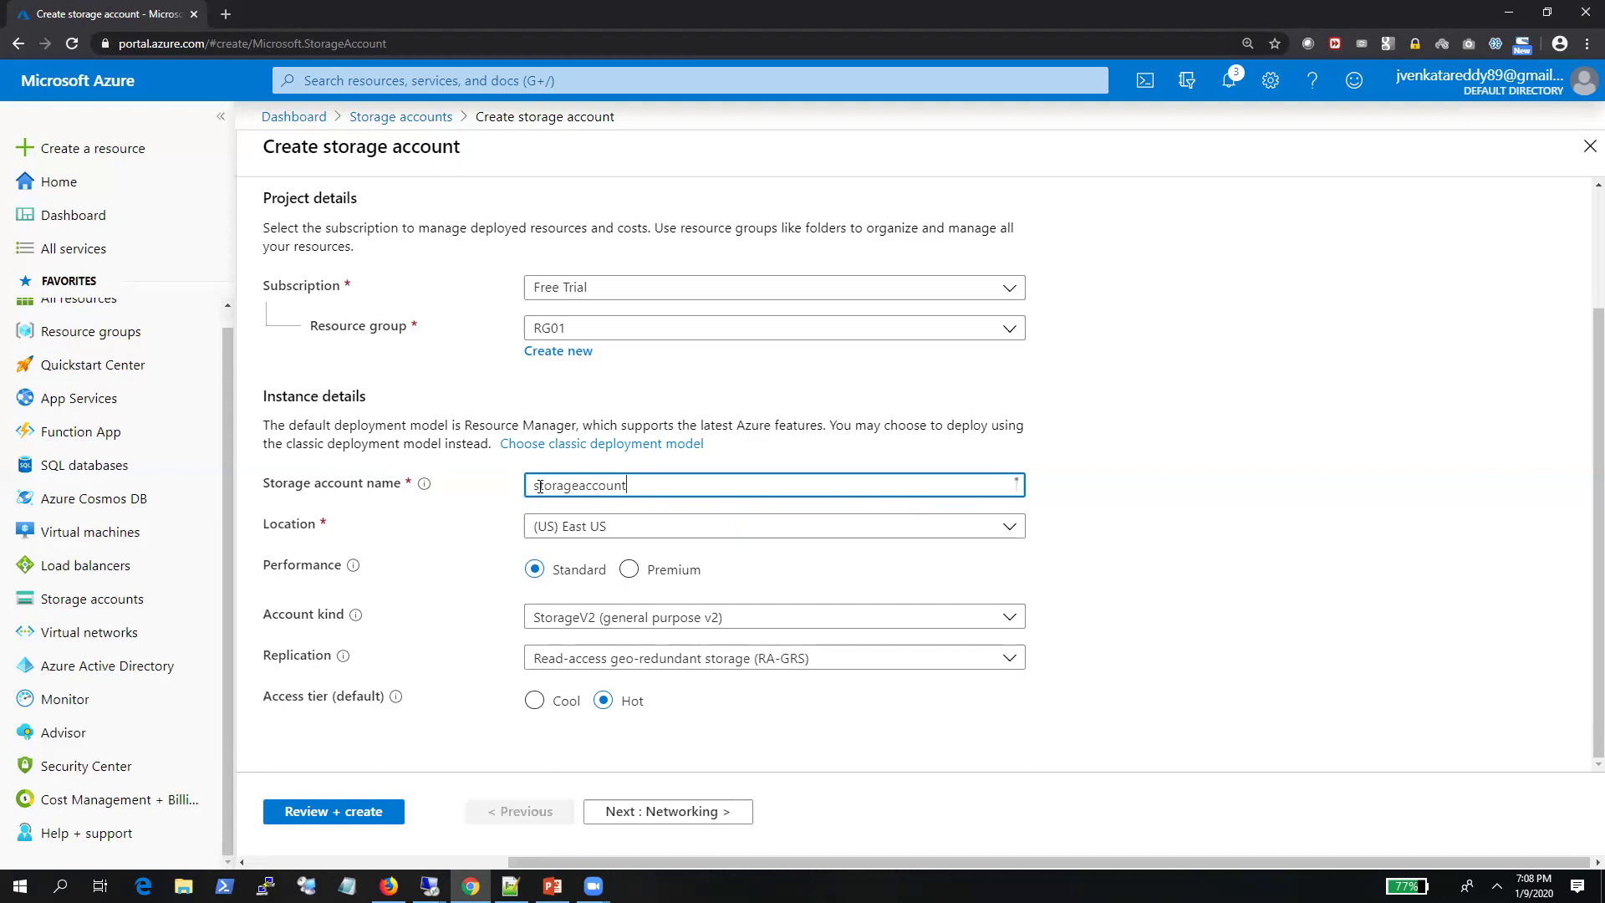
Change the storage account name to nextopssa01
type("r")
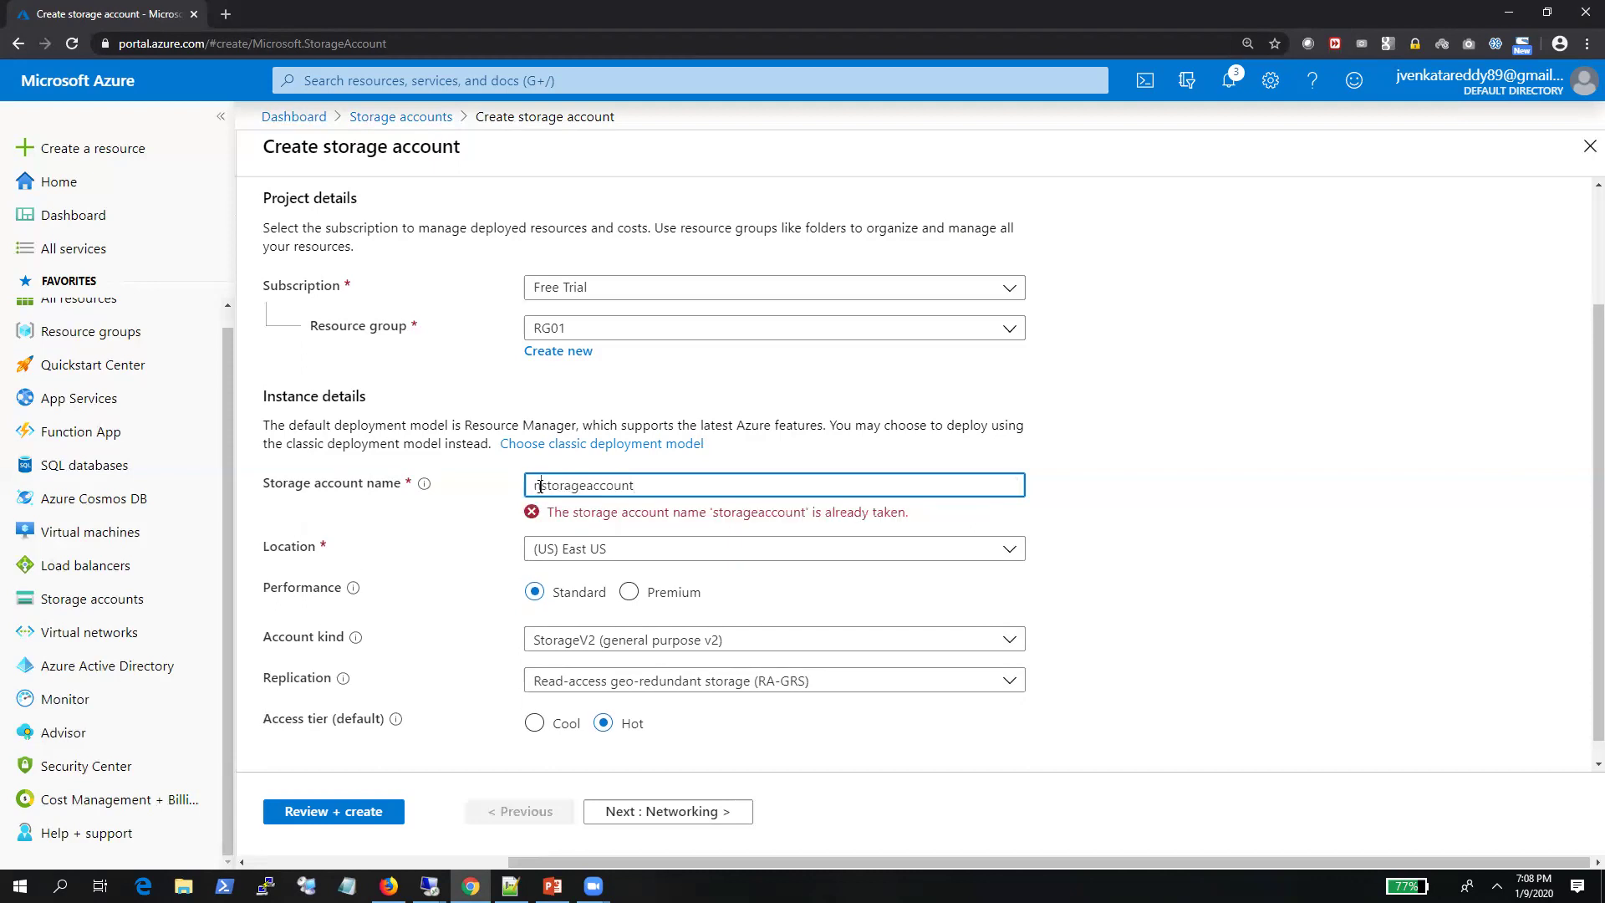
type("ext")
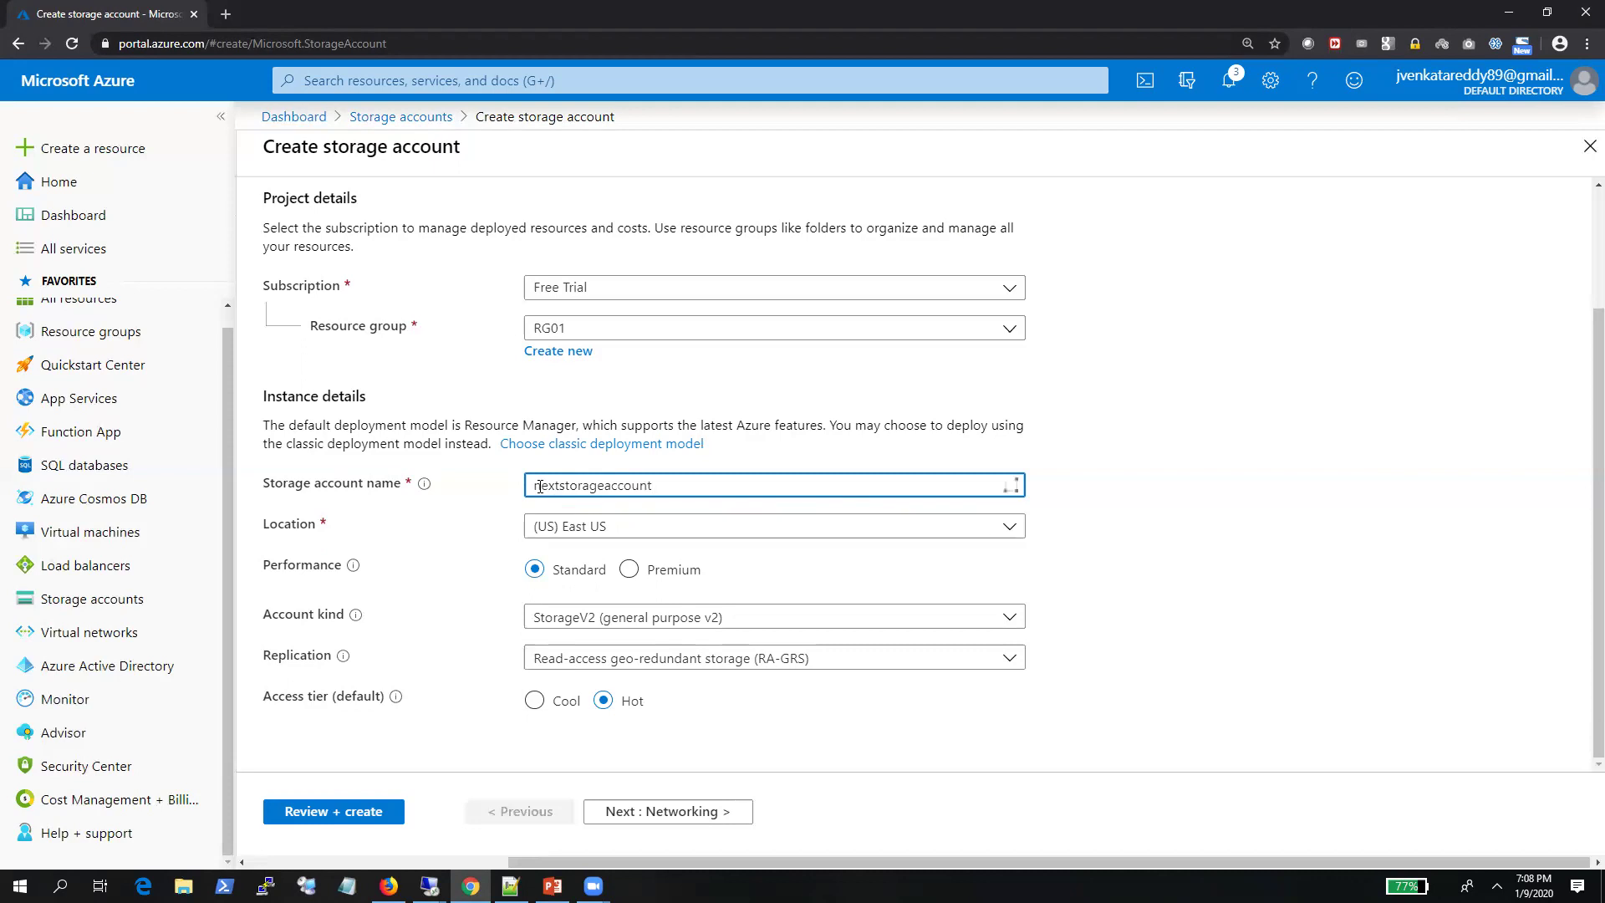
type("op")
key("Delete")
key("Delete")
key("Delete")
key("Delete")
key("Delete")
key("Delete")
key("Delete")
key("Delete")
key("Delete")
key("Delete")
key("Delete")
key("Delete")
key("Delete")
type("sa01")
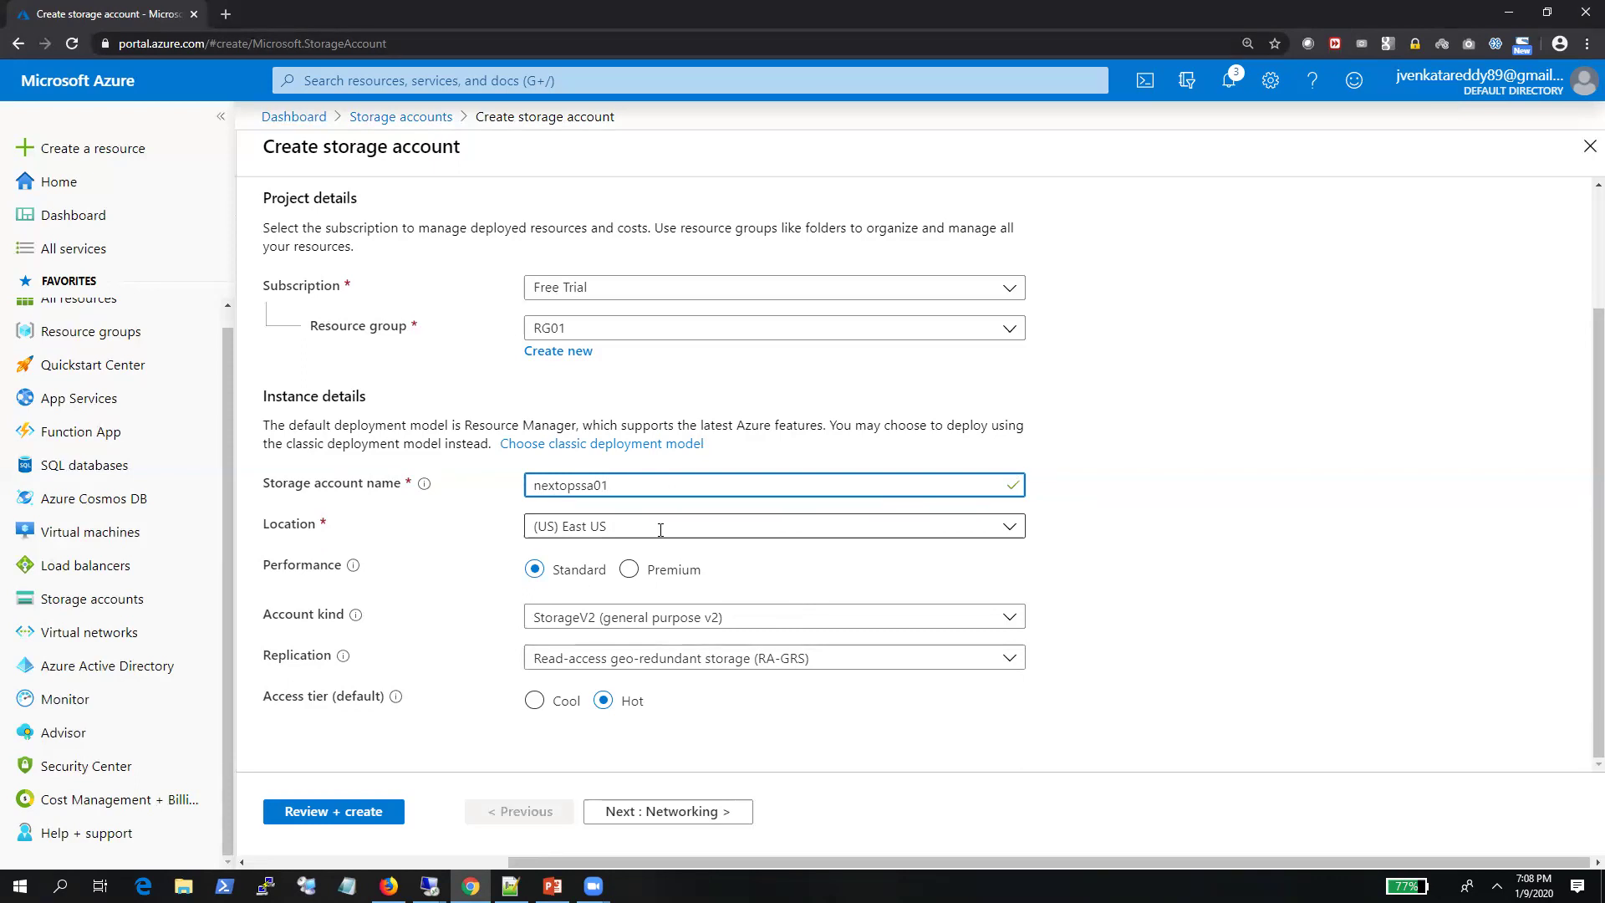
Switch the storage account's performance to Premium and back to Standard
mouse_move(349, 570)
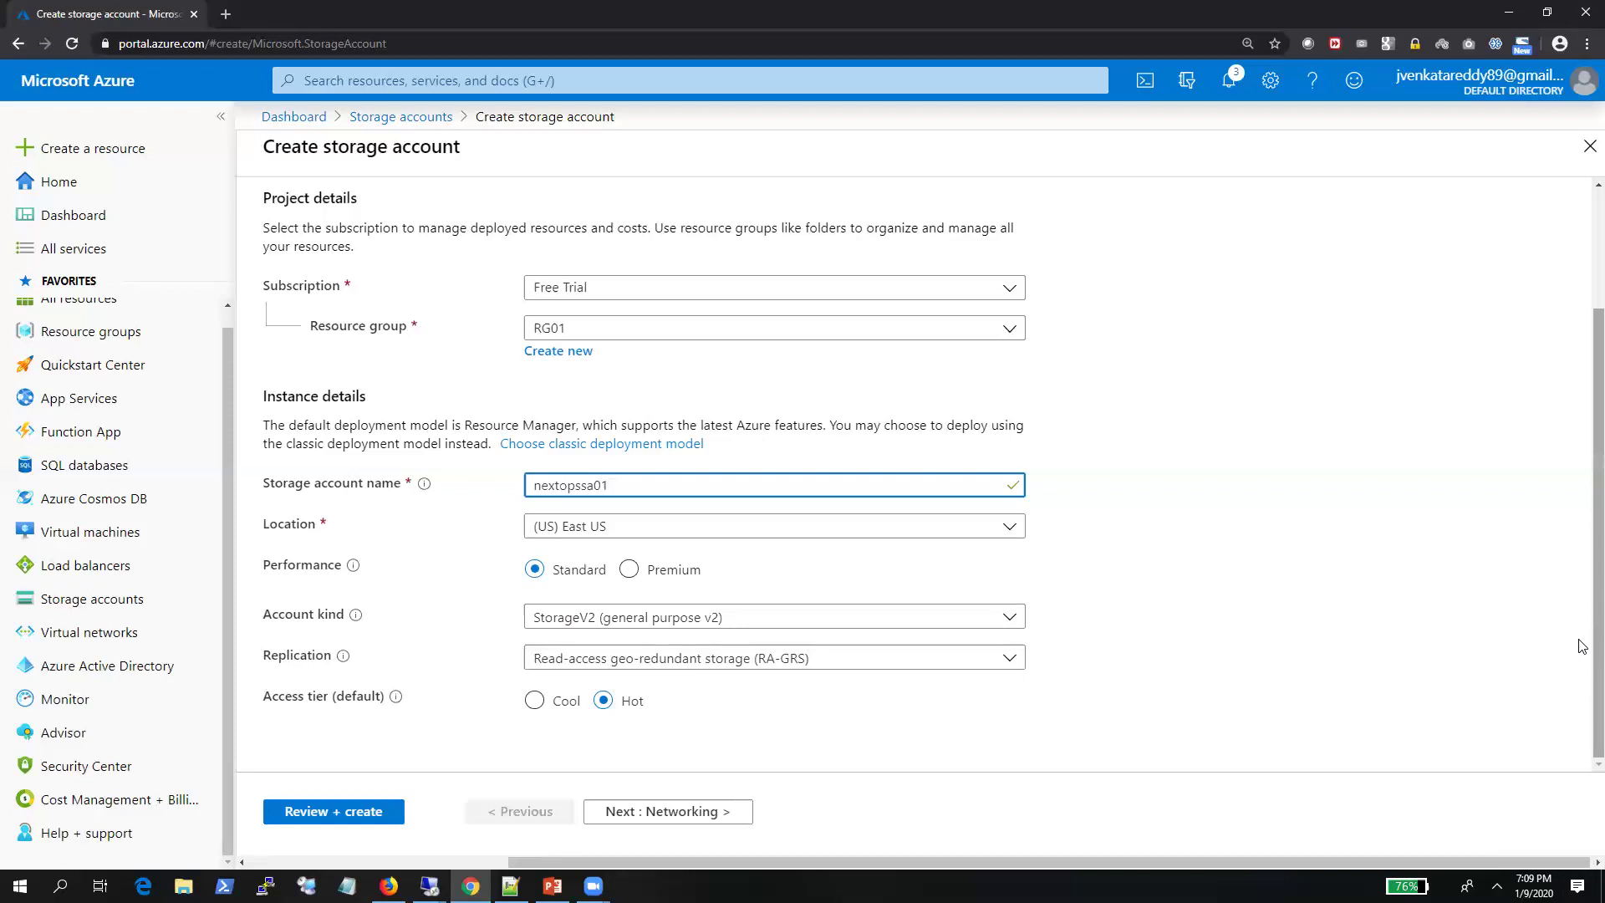
left_click(649, 575)
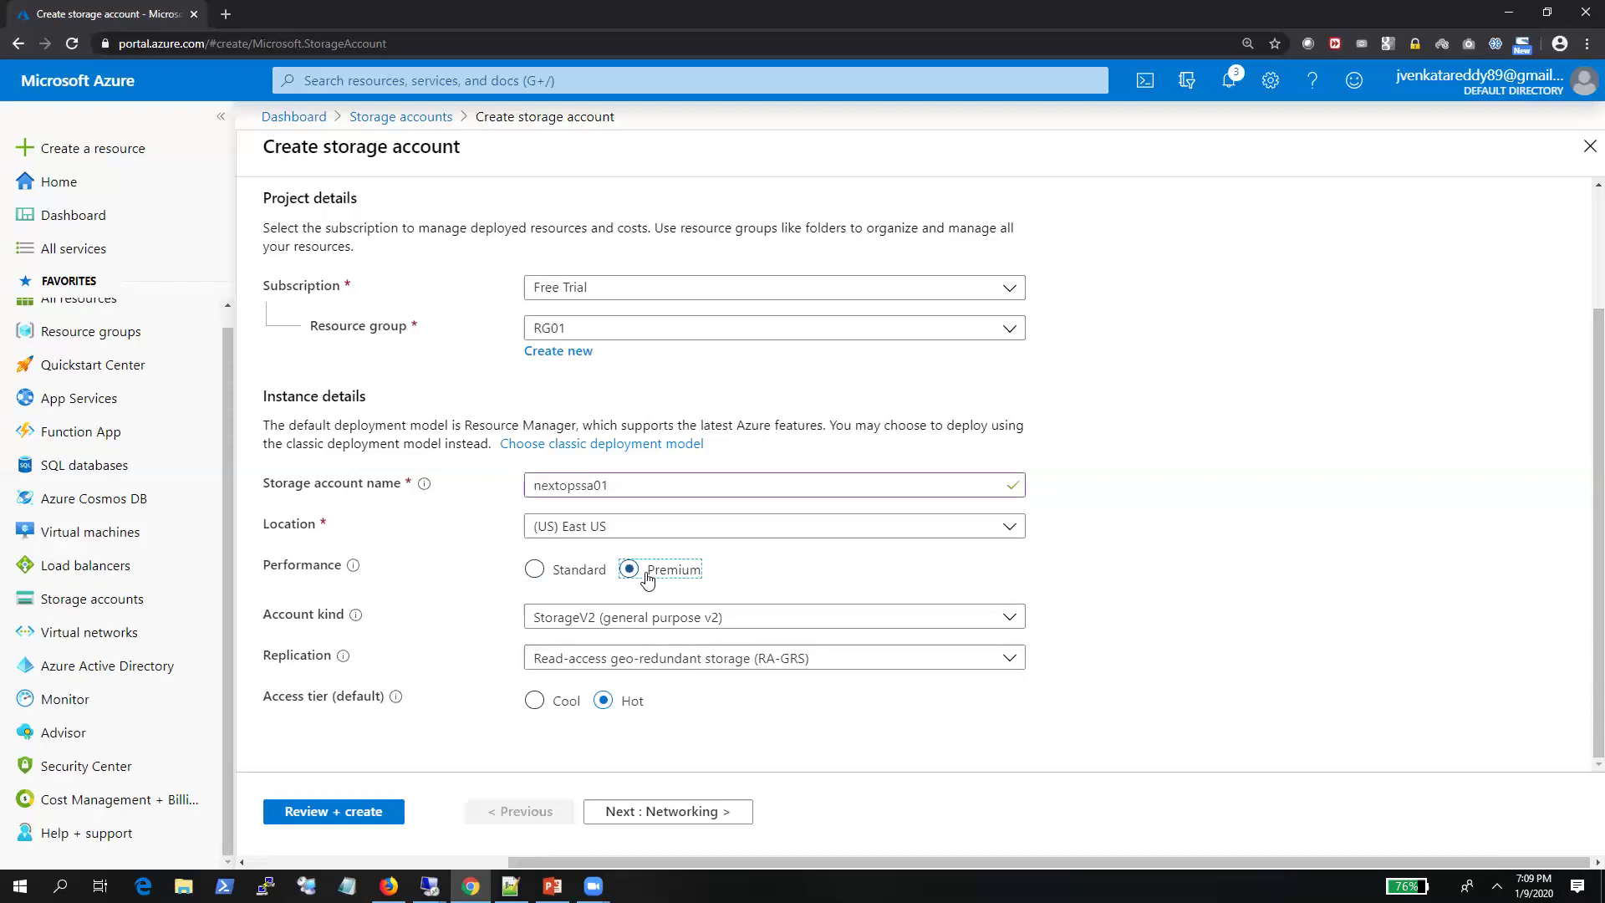
left_click(546, 576)
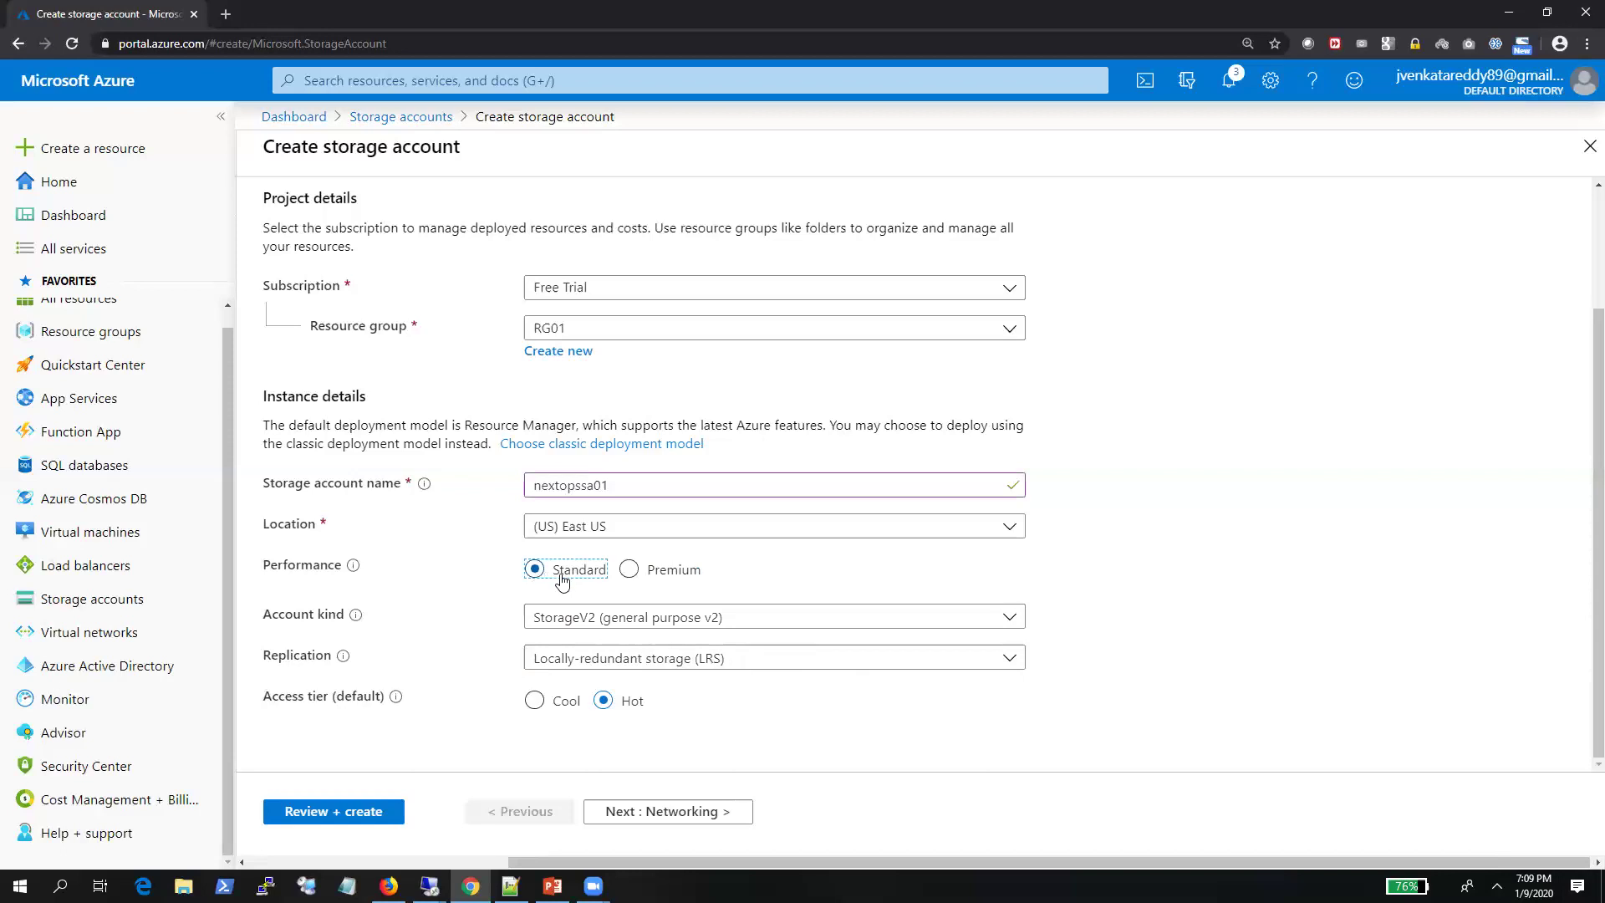
mouse_move(352, 568)
Switch the account kind to Storage (general purpose v1) and back to StorageV2 (general purpose v2)
left_click(734, 628)
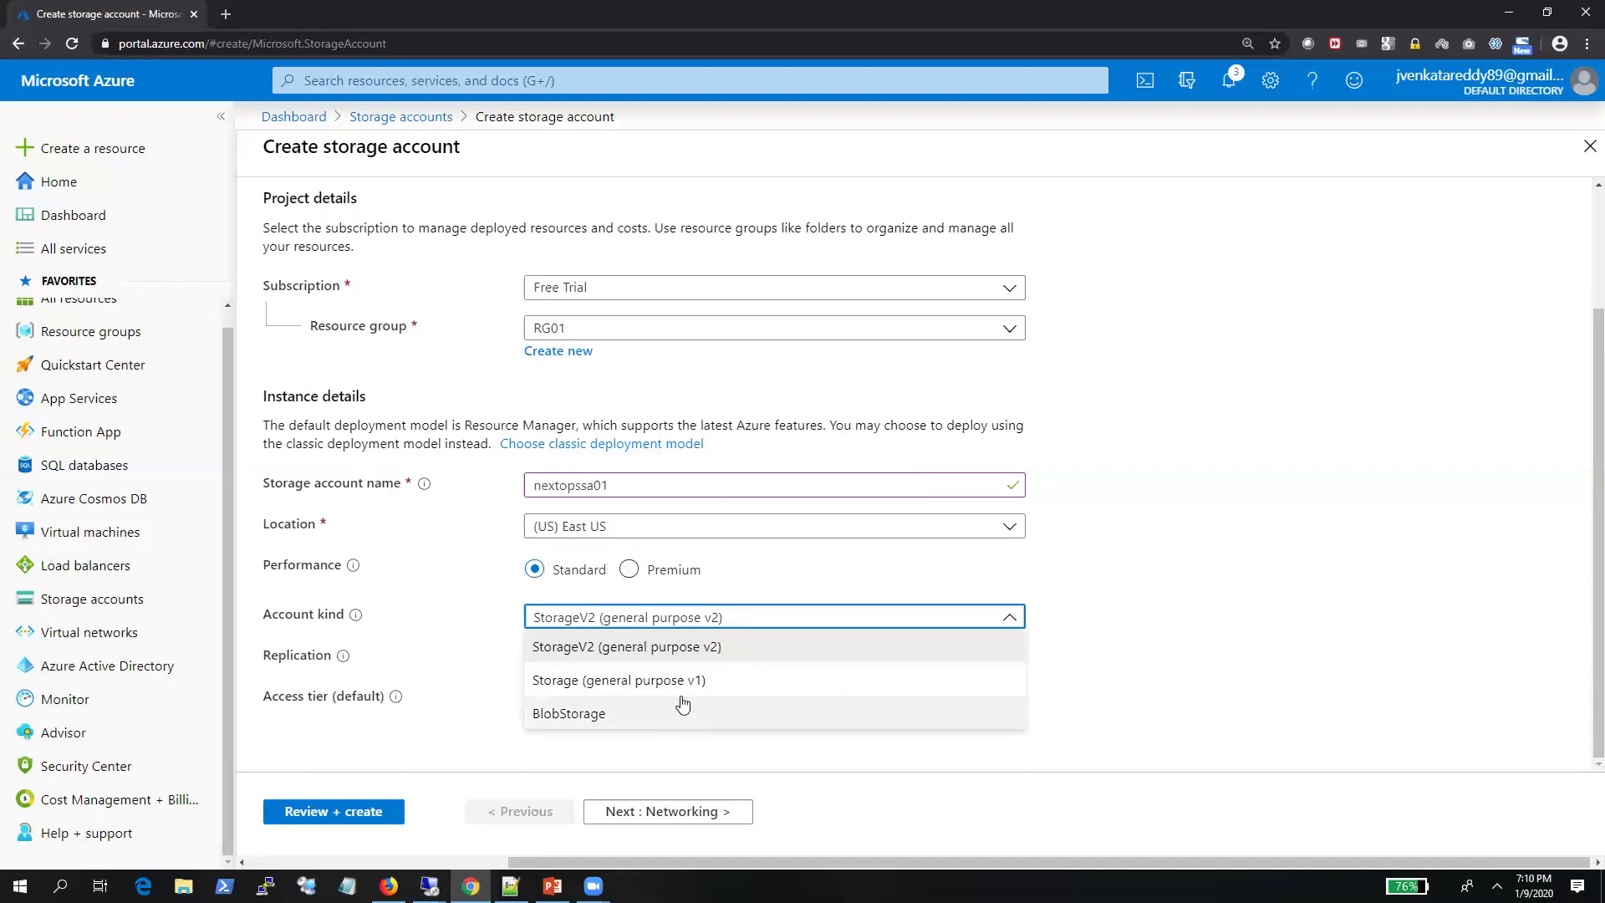
left_click(689, 680)
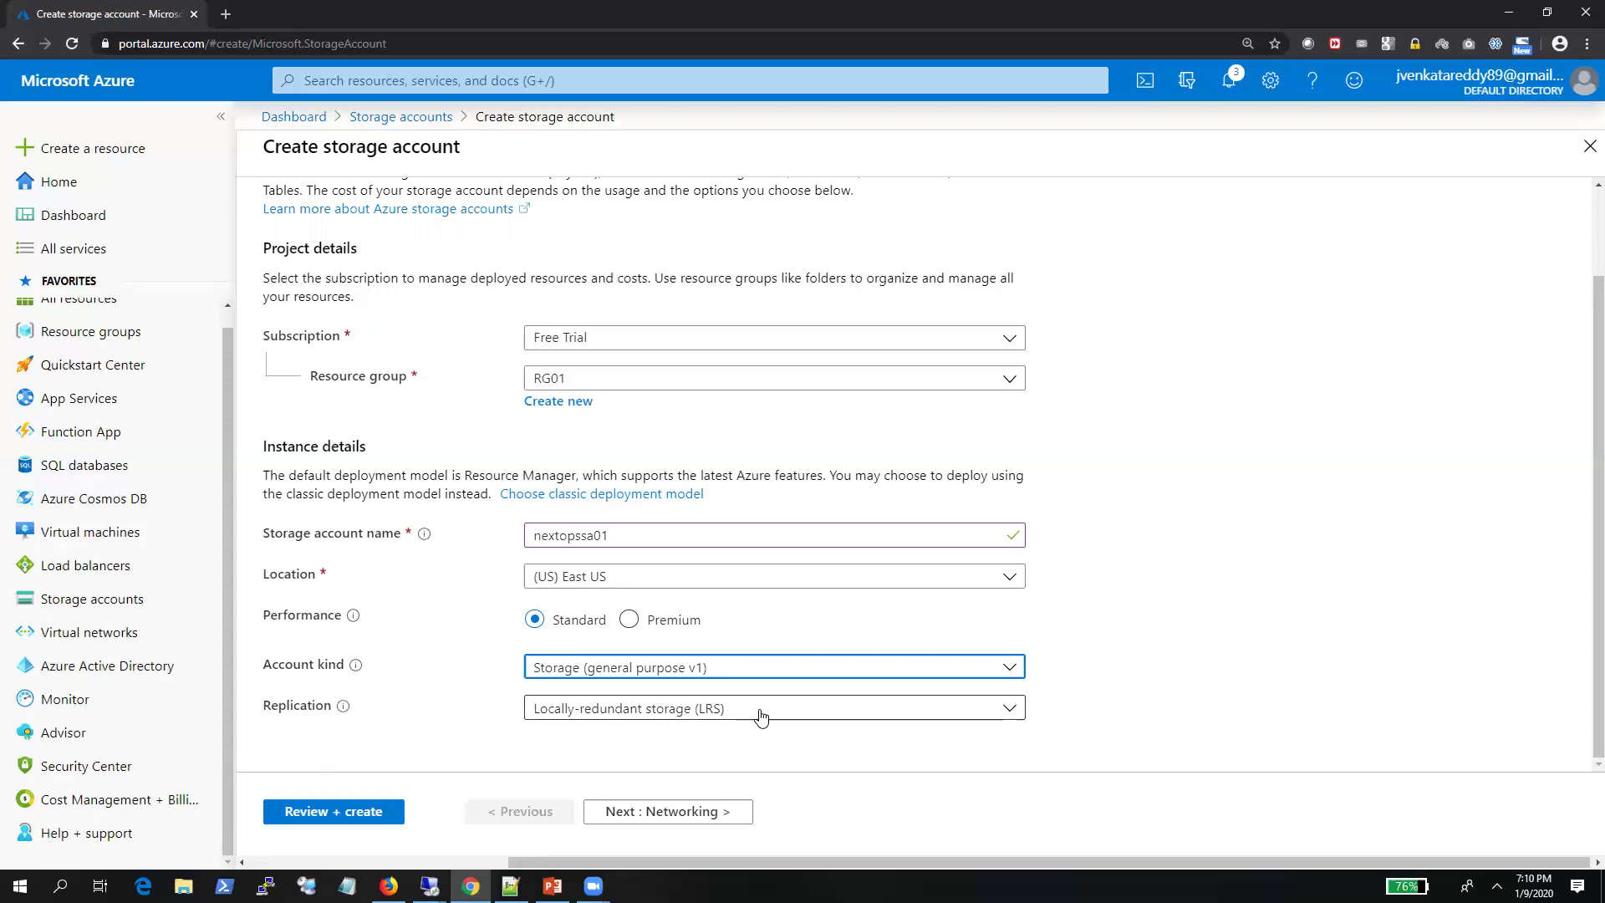
left_click(704, 677)
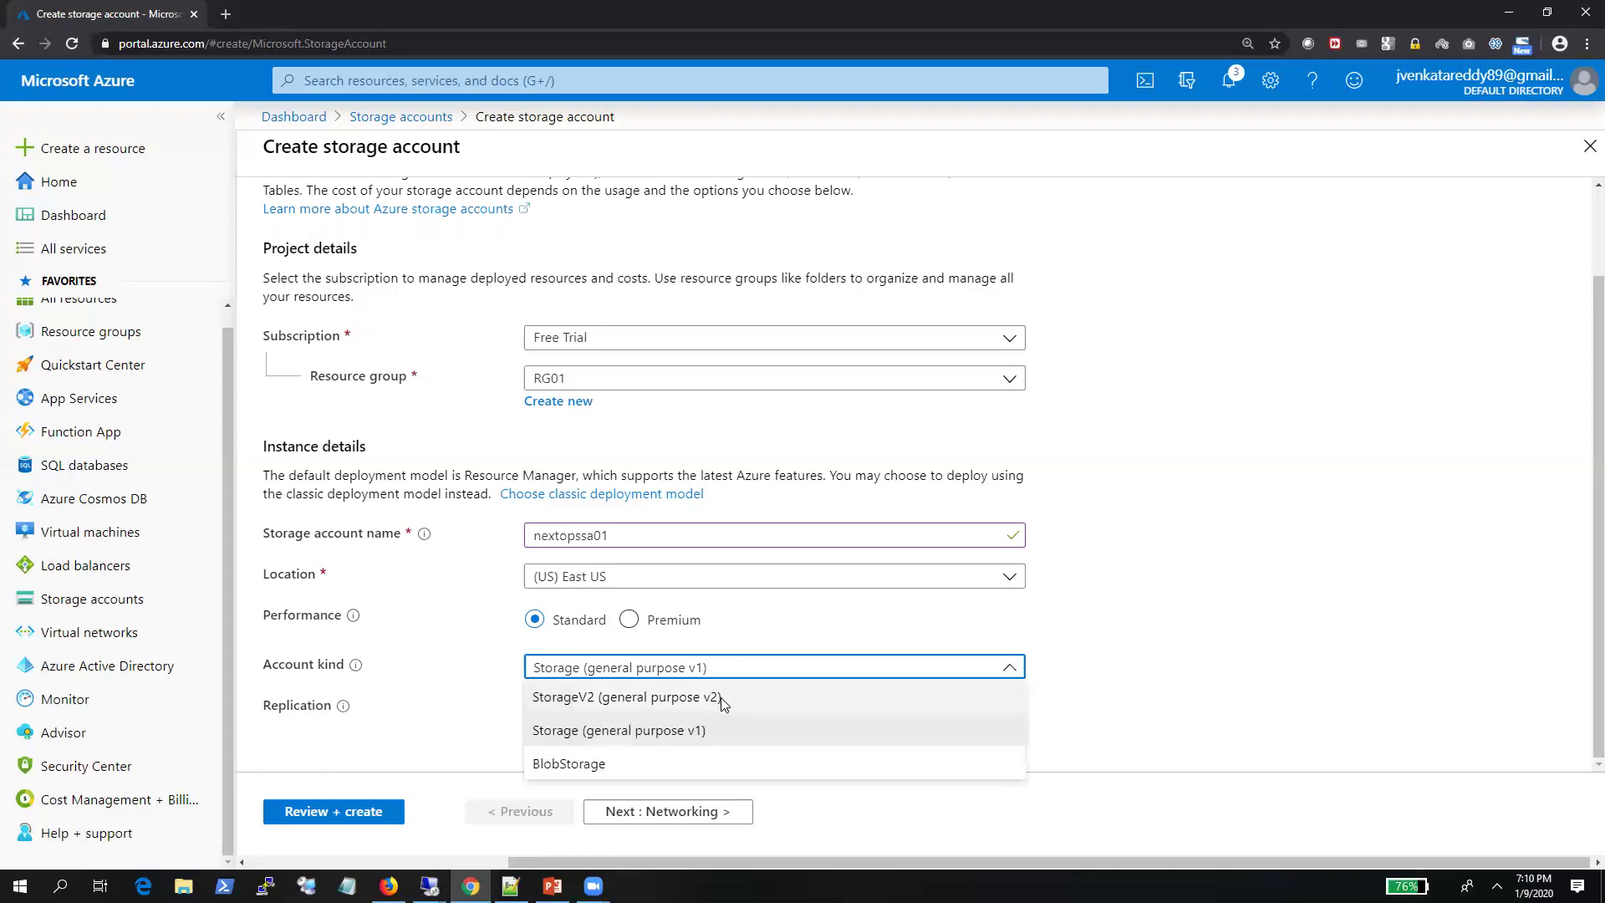
left_click(720, 699)
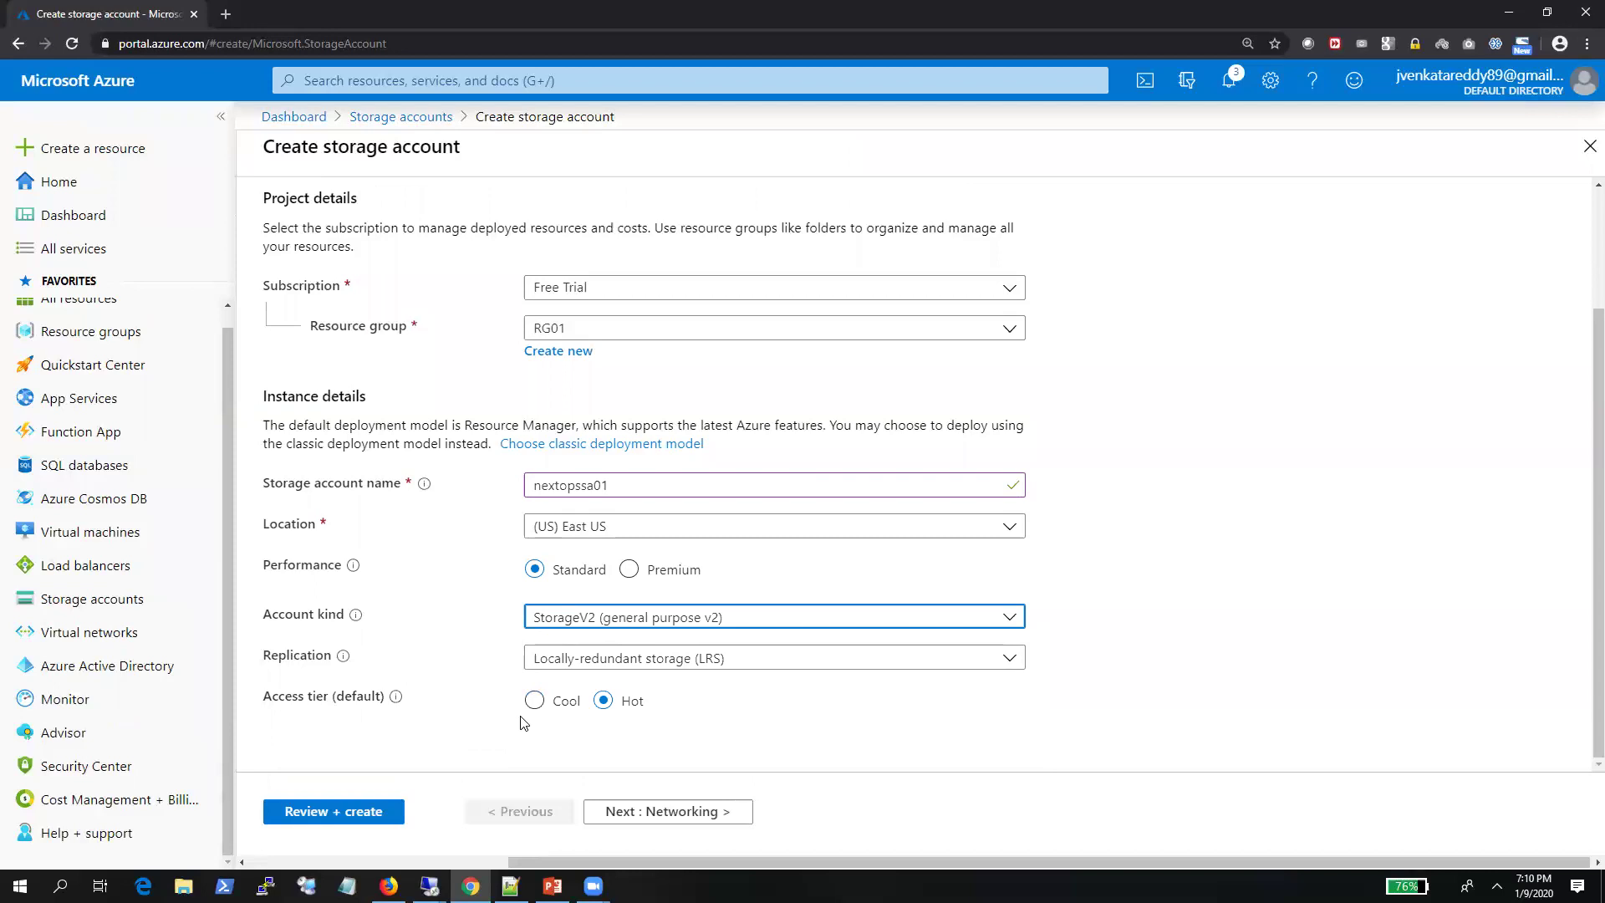
Set the account kind to Storage (general purpose v1) and view the replication options offered for it
left_click(710, 617)
key("Escape")
key("Down")
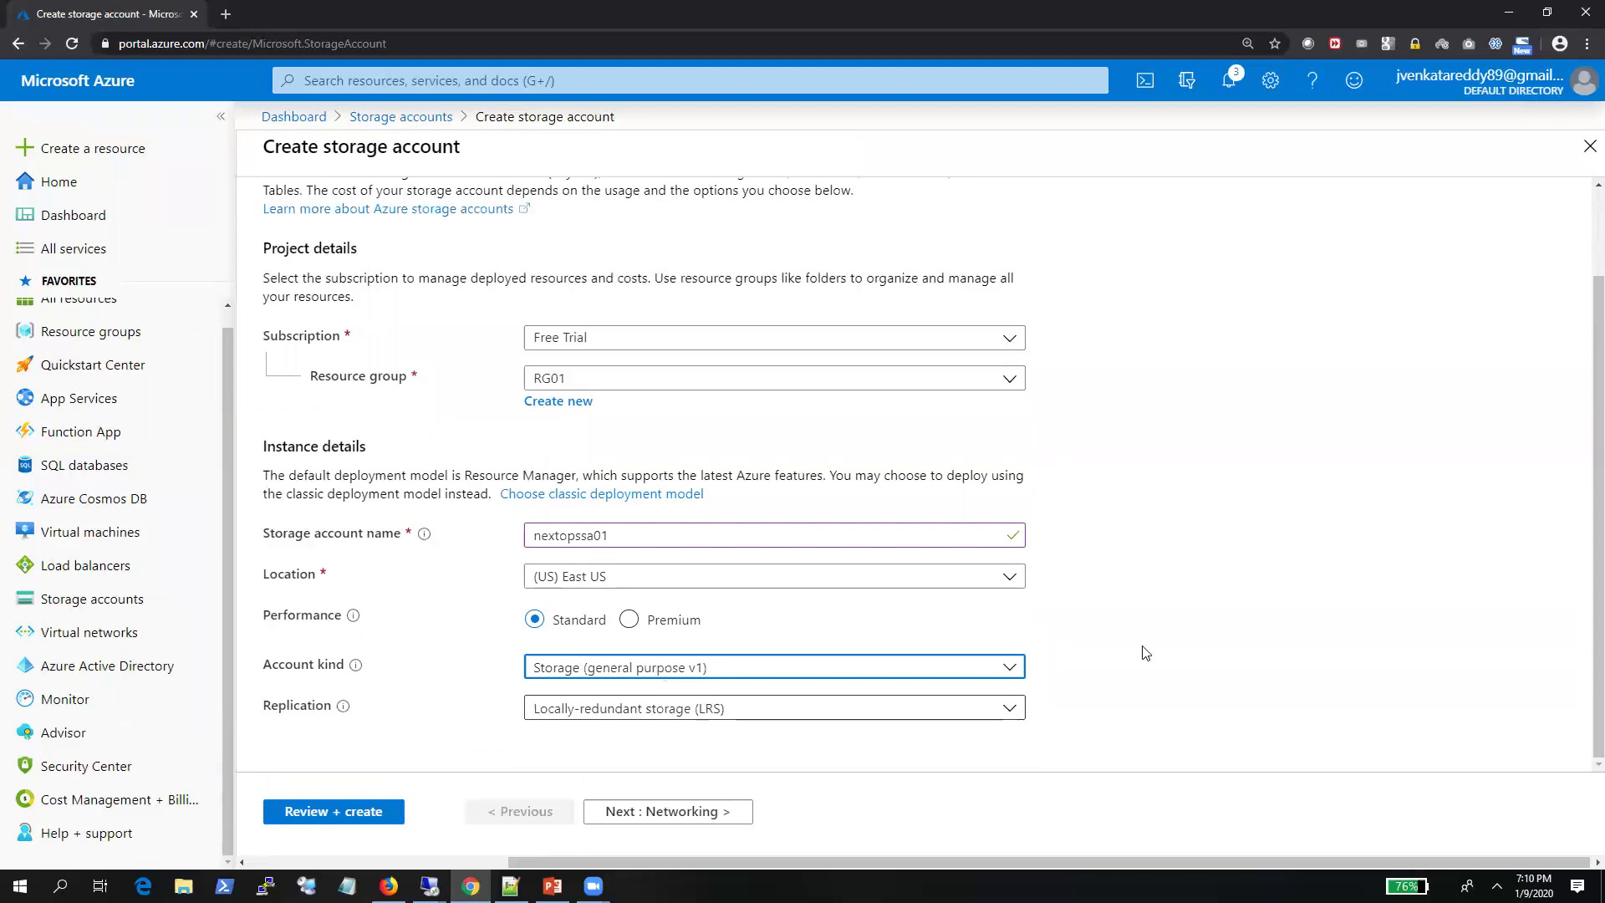
left_click(691, 716)
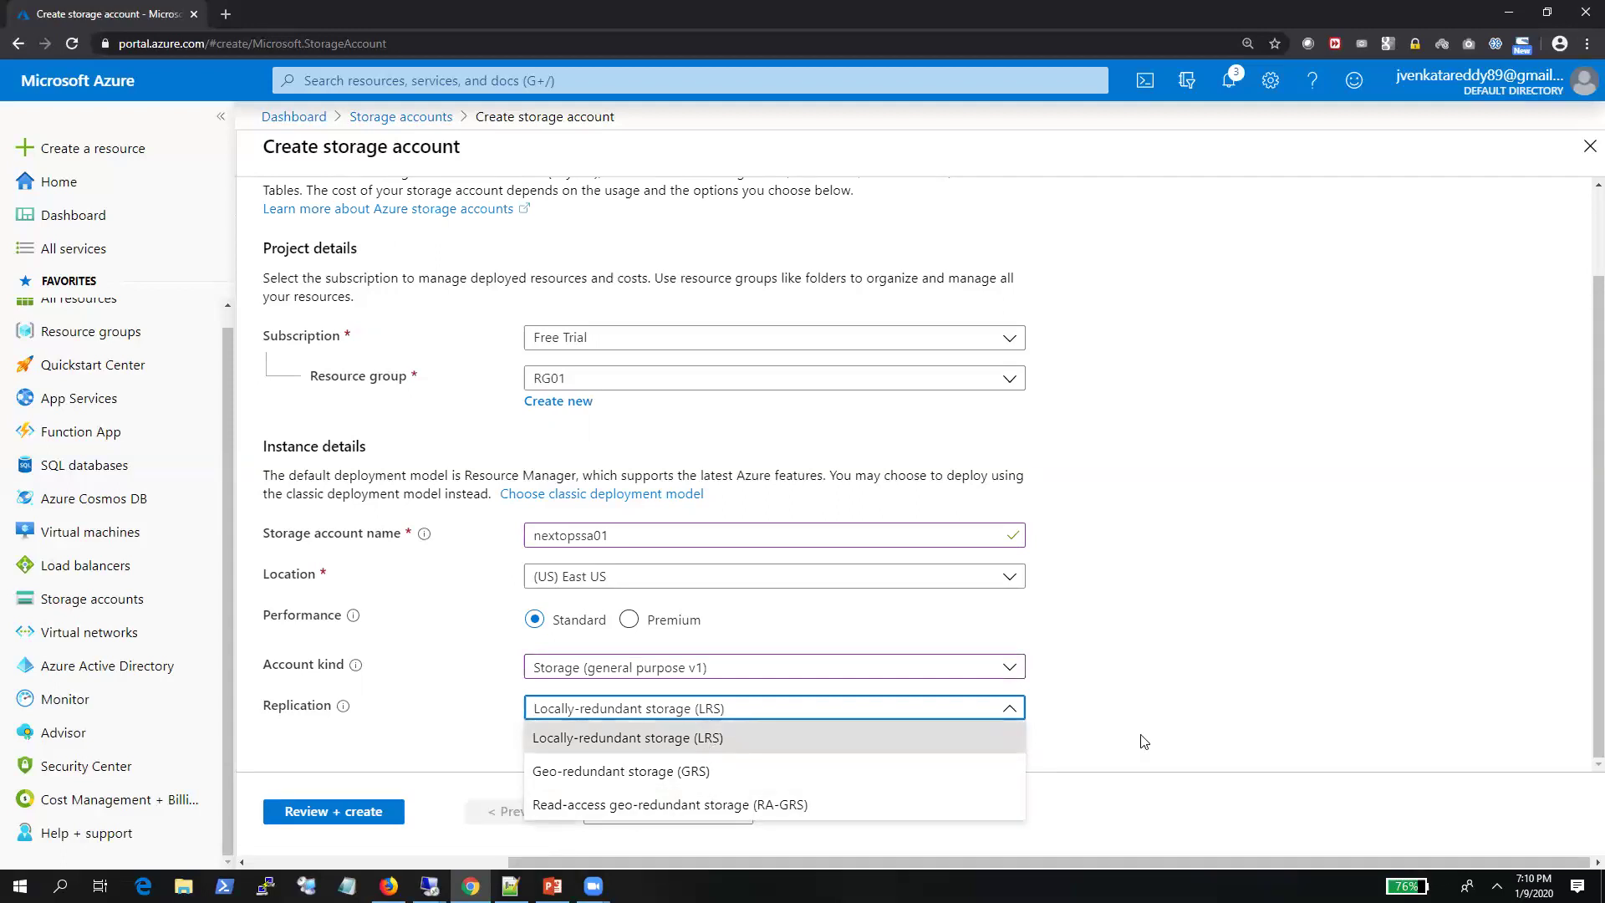
Set the account kind to StorageV2 (general purpose v2) and review the replication options offered for it
left_click(713, 669)
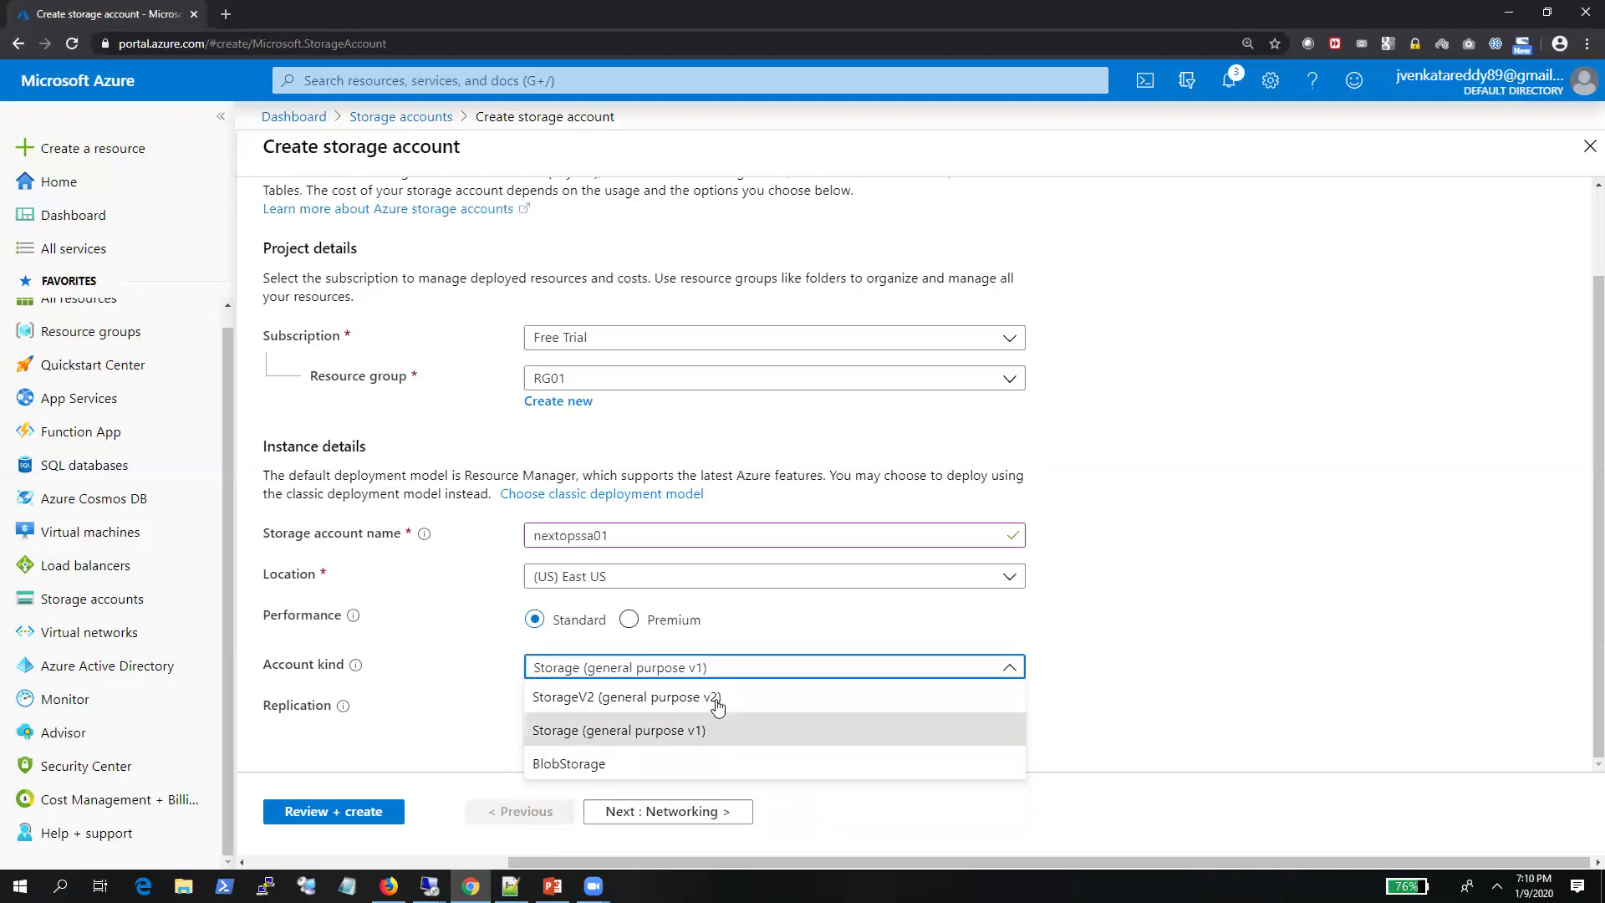
left_click(713, 701)
left_click(689, 662)
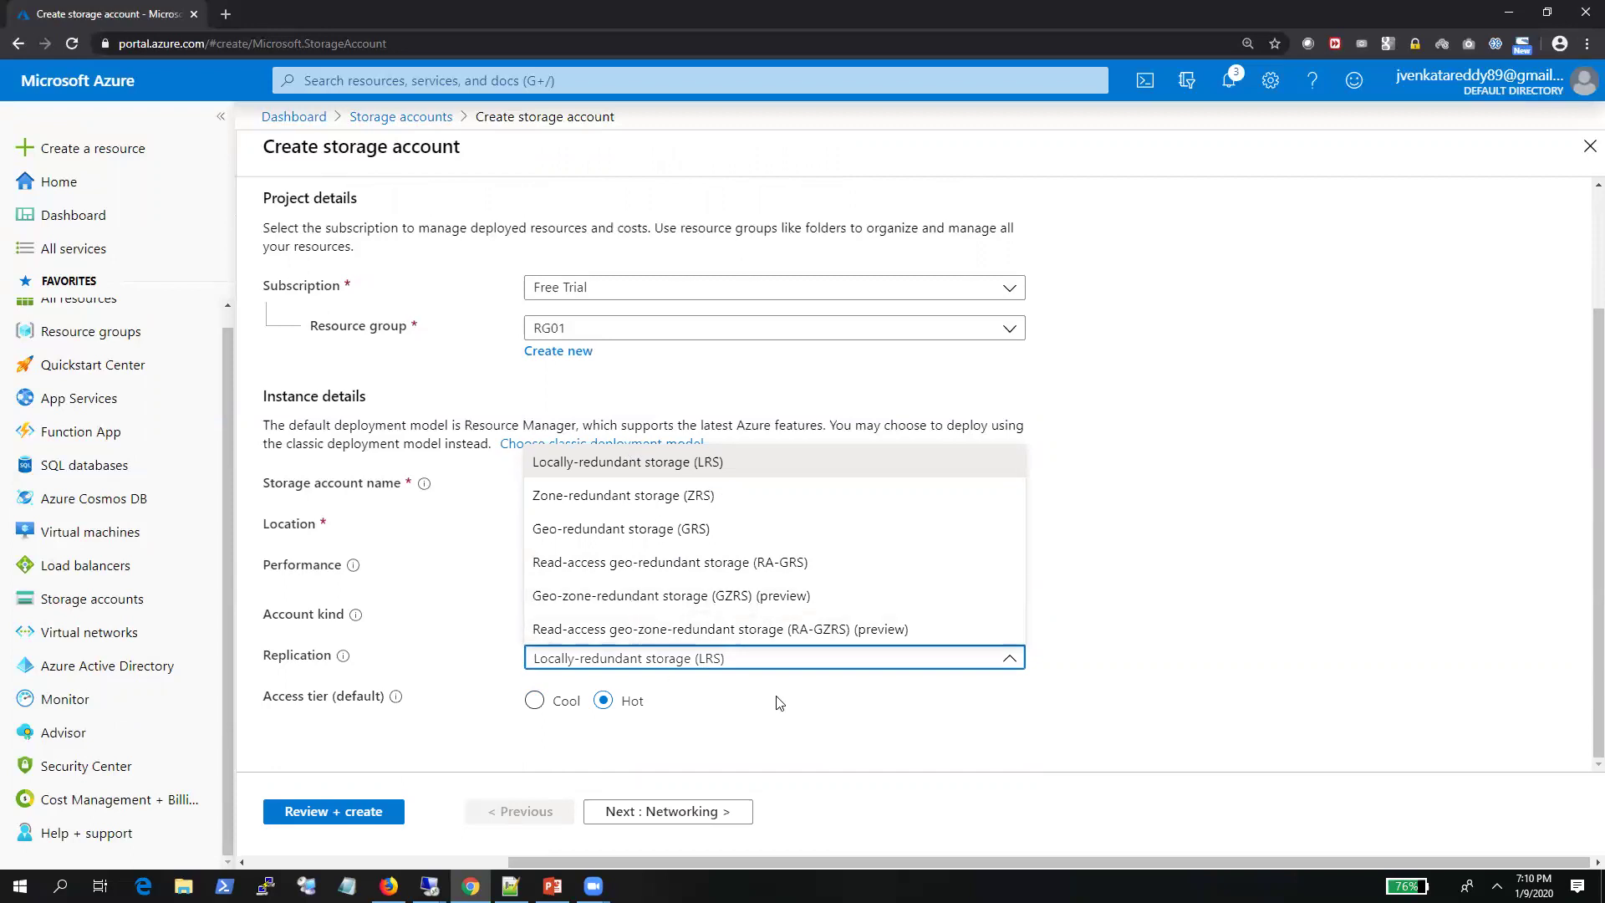
left_click(717, 671)
left_click(711, 666)
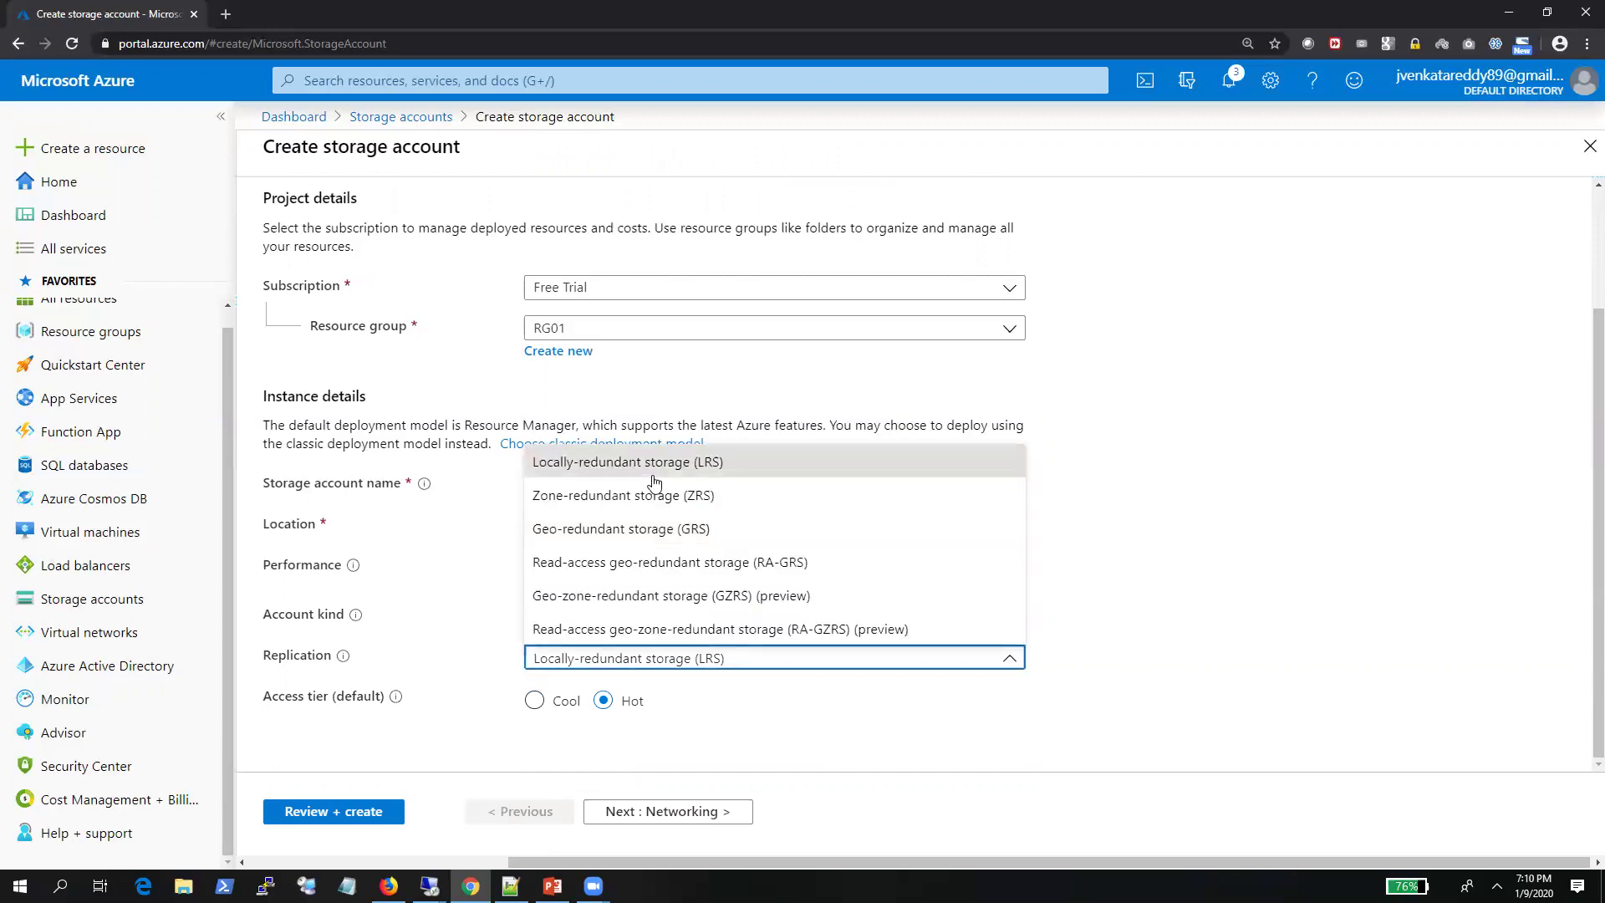
left_click(746, 714)
Recheck the replication options under Storage (general purpose v1) and return the account kind to StorageV2 (general purpose v2)
left_click(657, 623)
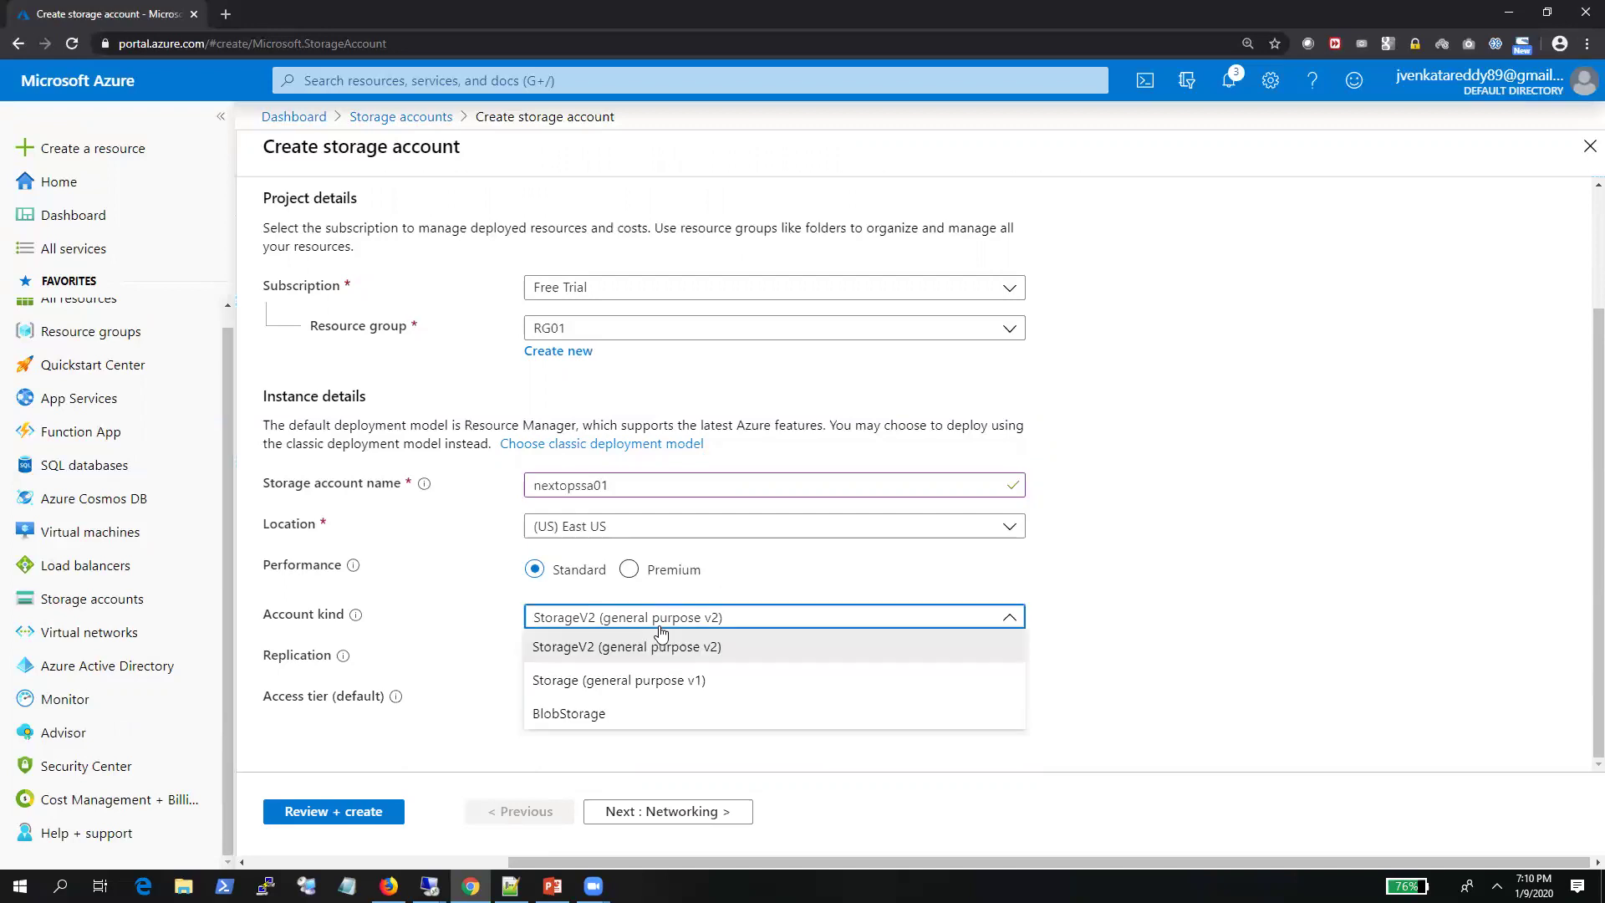
left_click(651, 684)
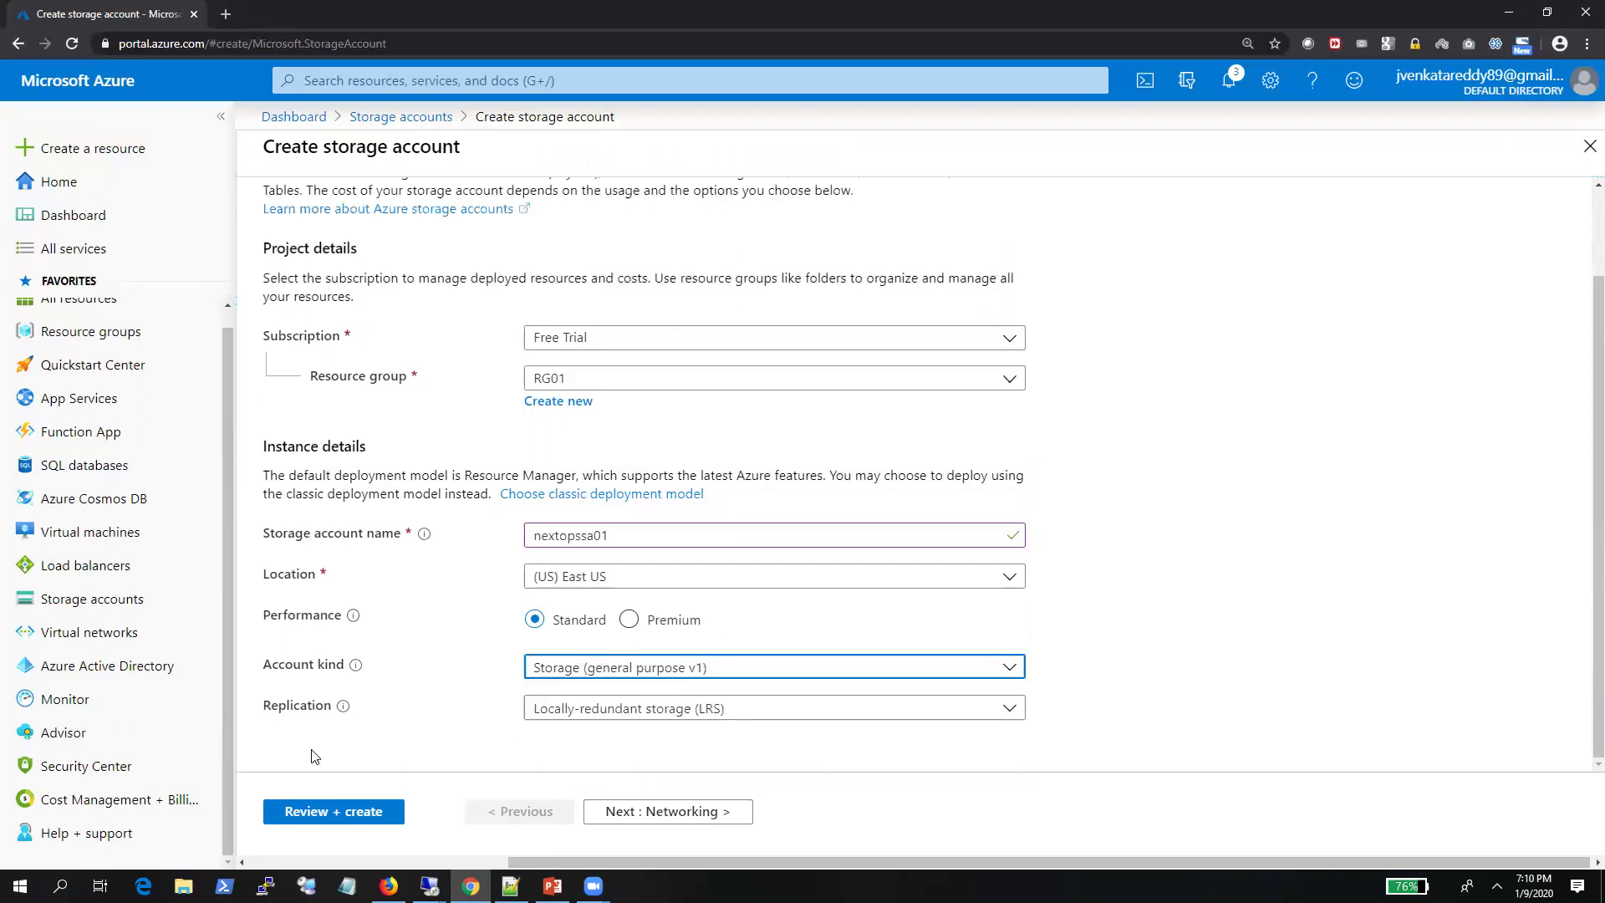
left_click(639, 716)
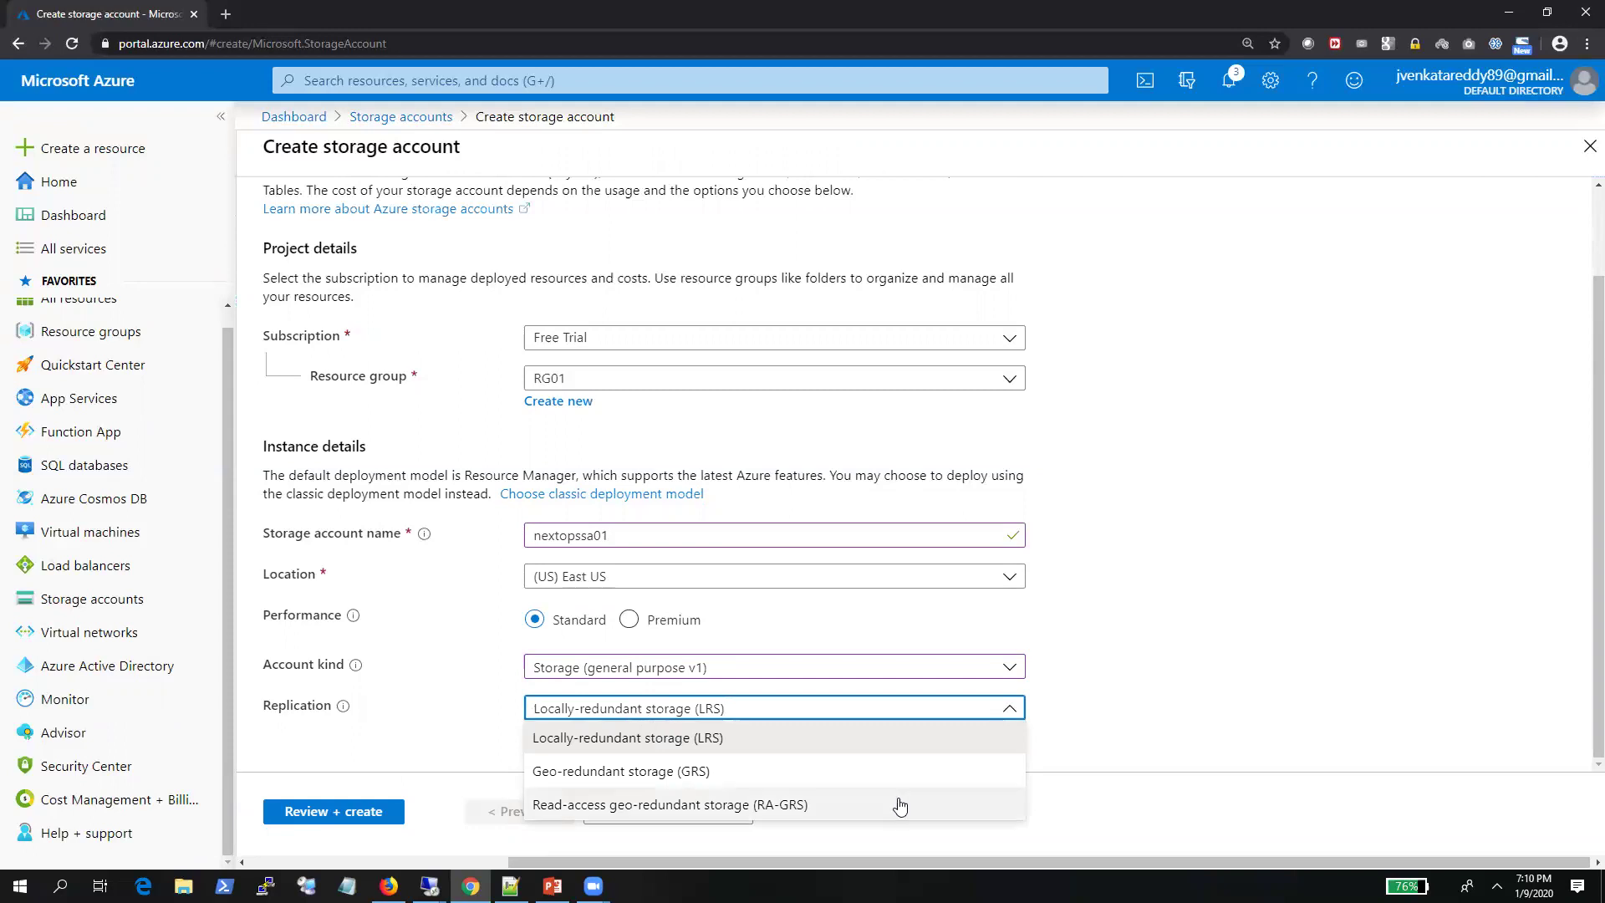
left_click(1212, 648)
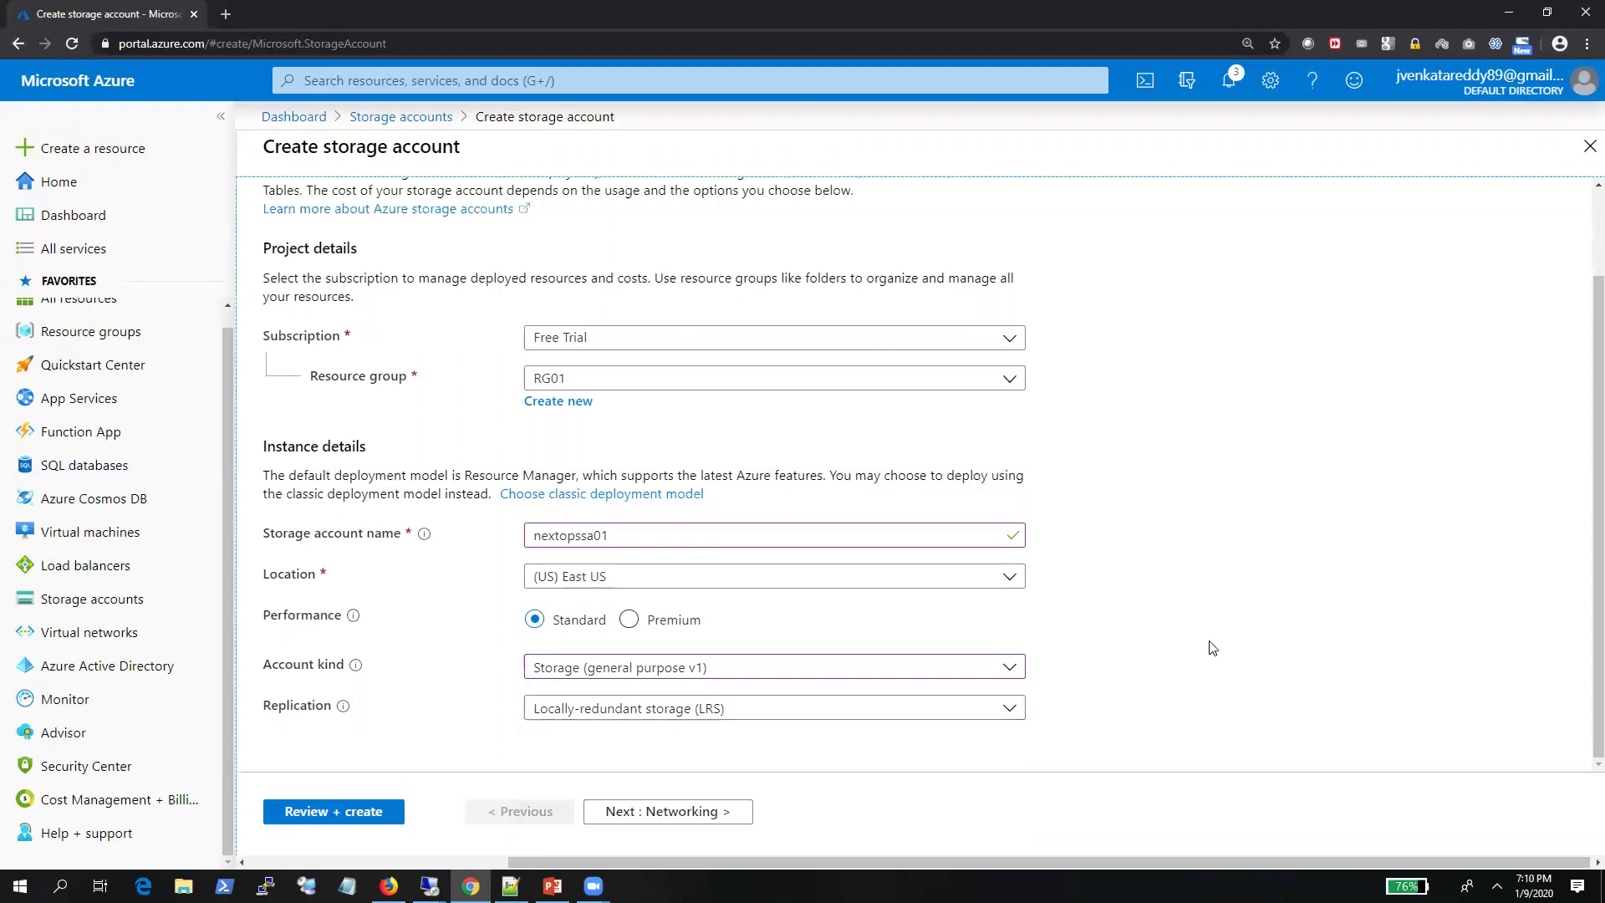
left_click(694, 681)
left_click(734, 702)
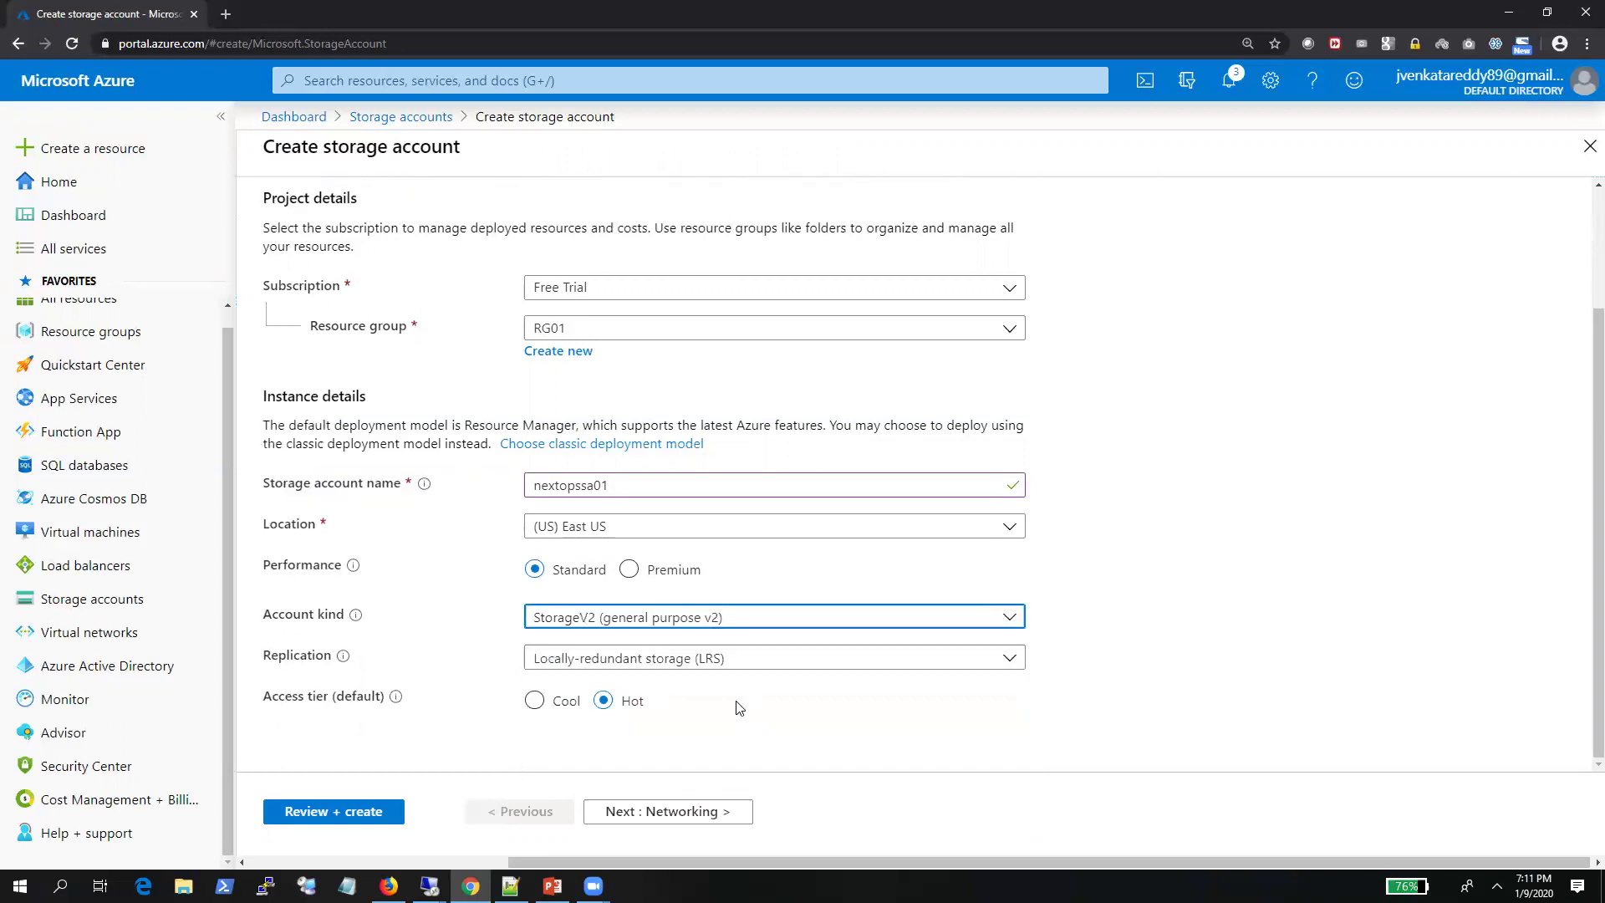
Switch the account kind to BlobStorage to examine its settings and return it to StorageV2 (general purpose v2)
left_click(700, 629)
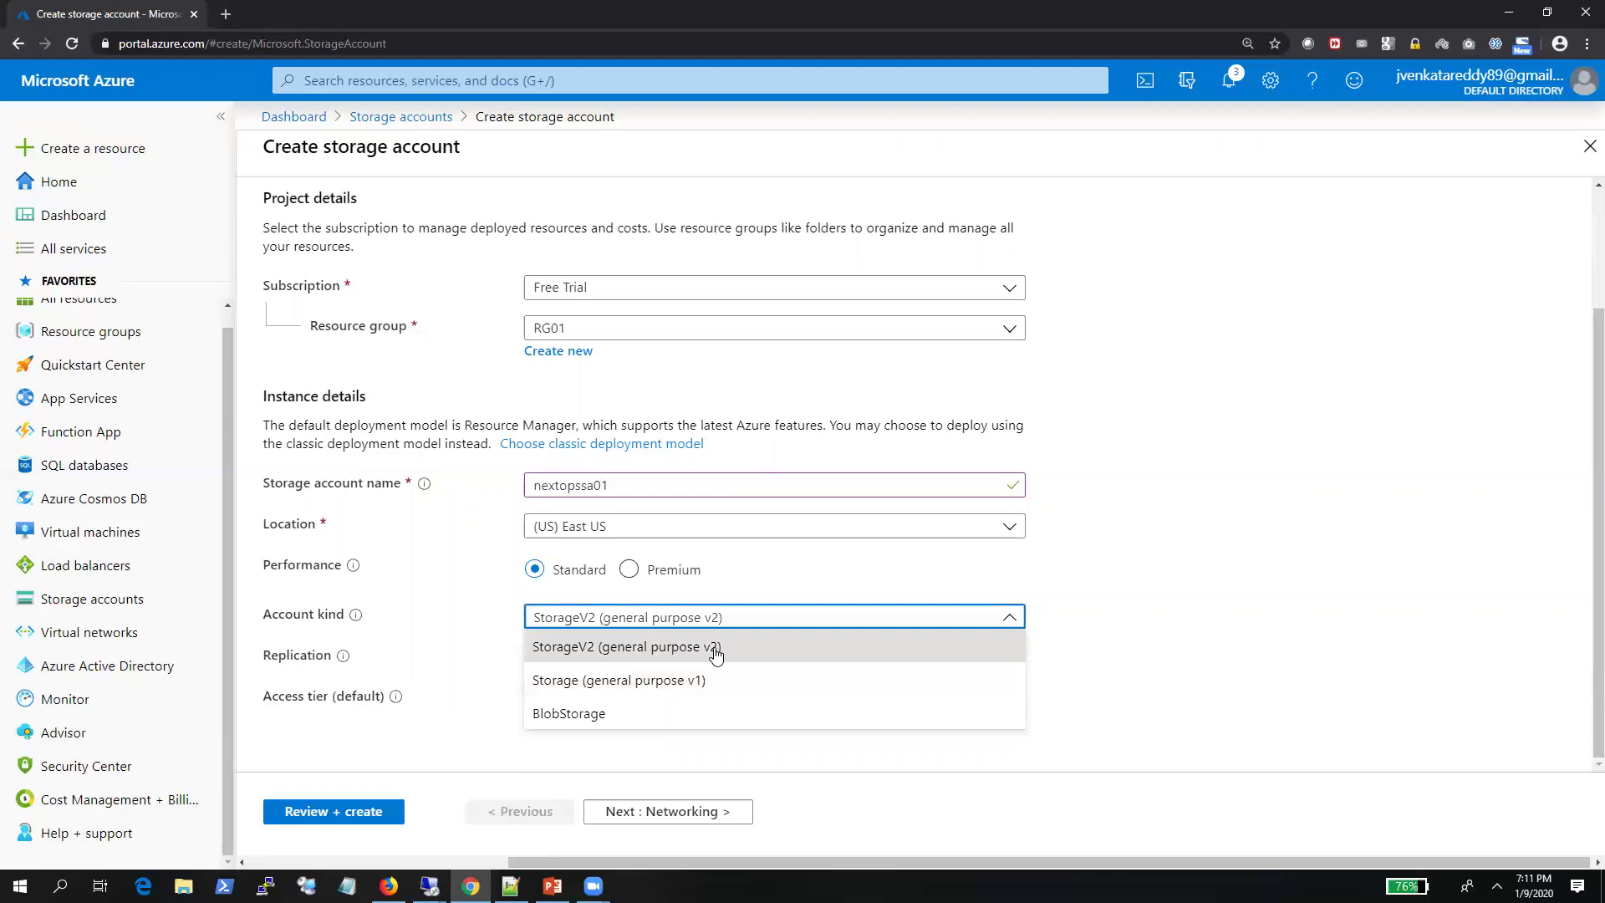
left_click(617, 723)
scroll(1254, 610, "down", 1)
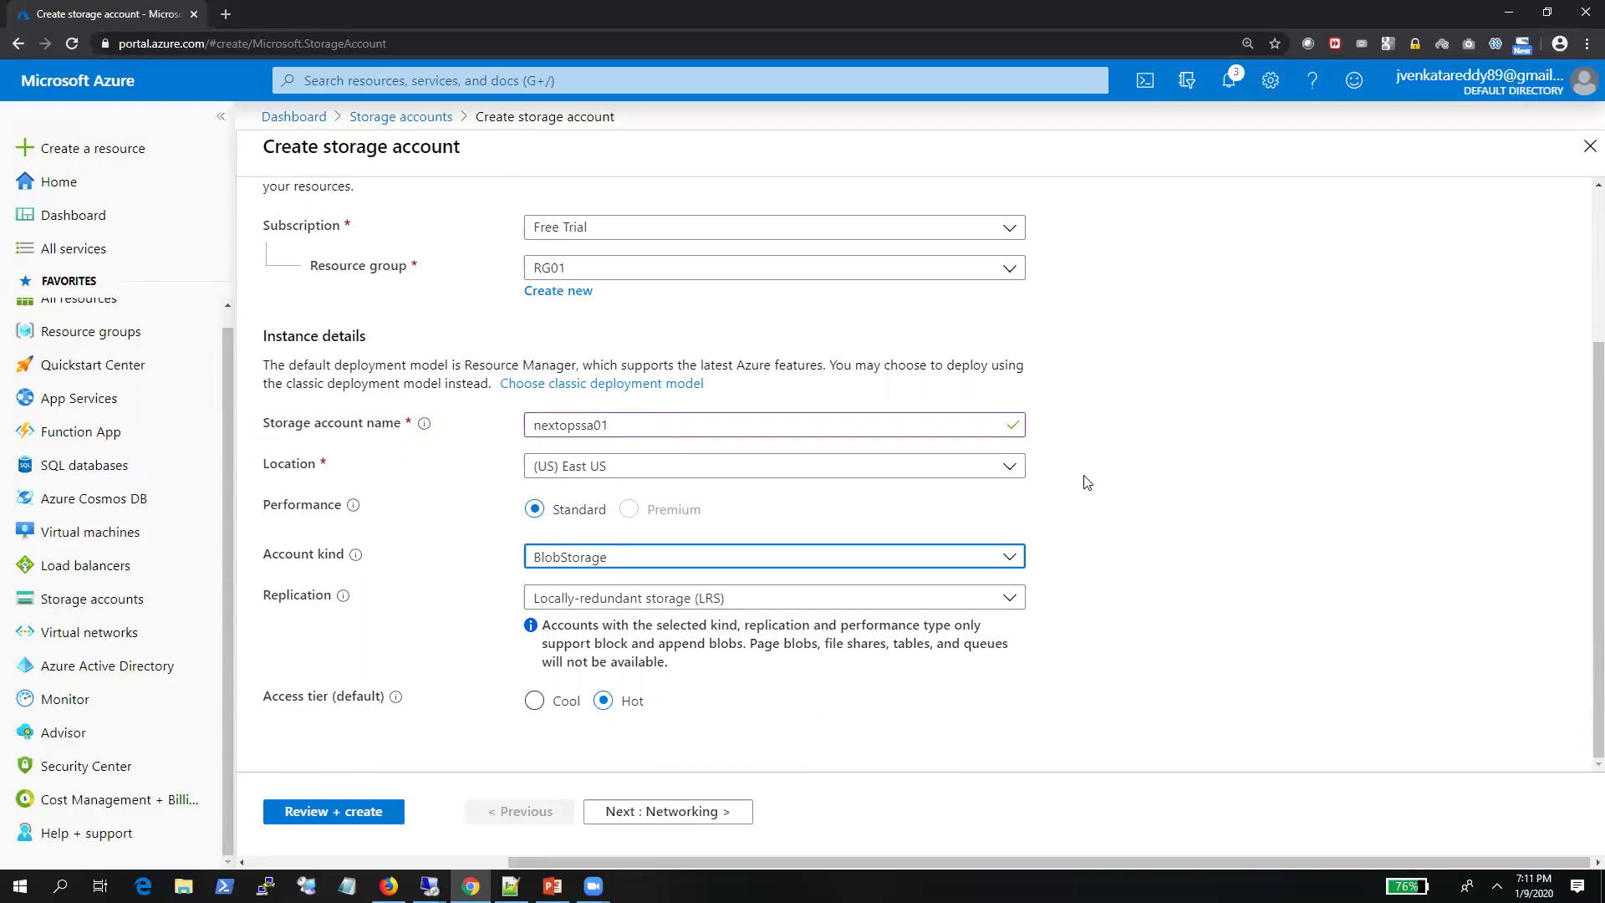
left_click(602, 567)
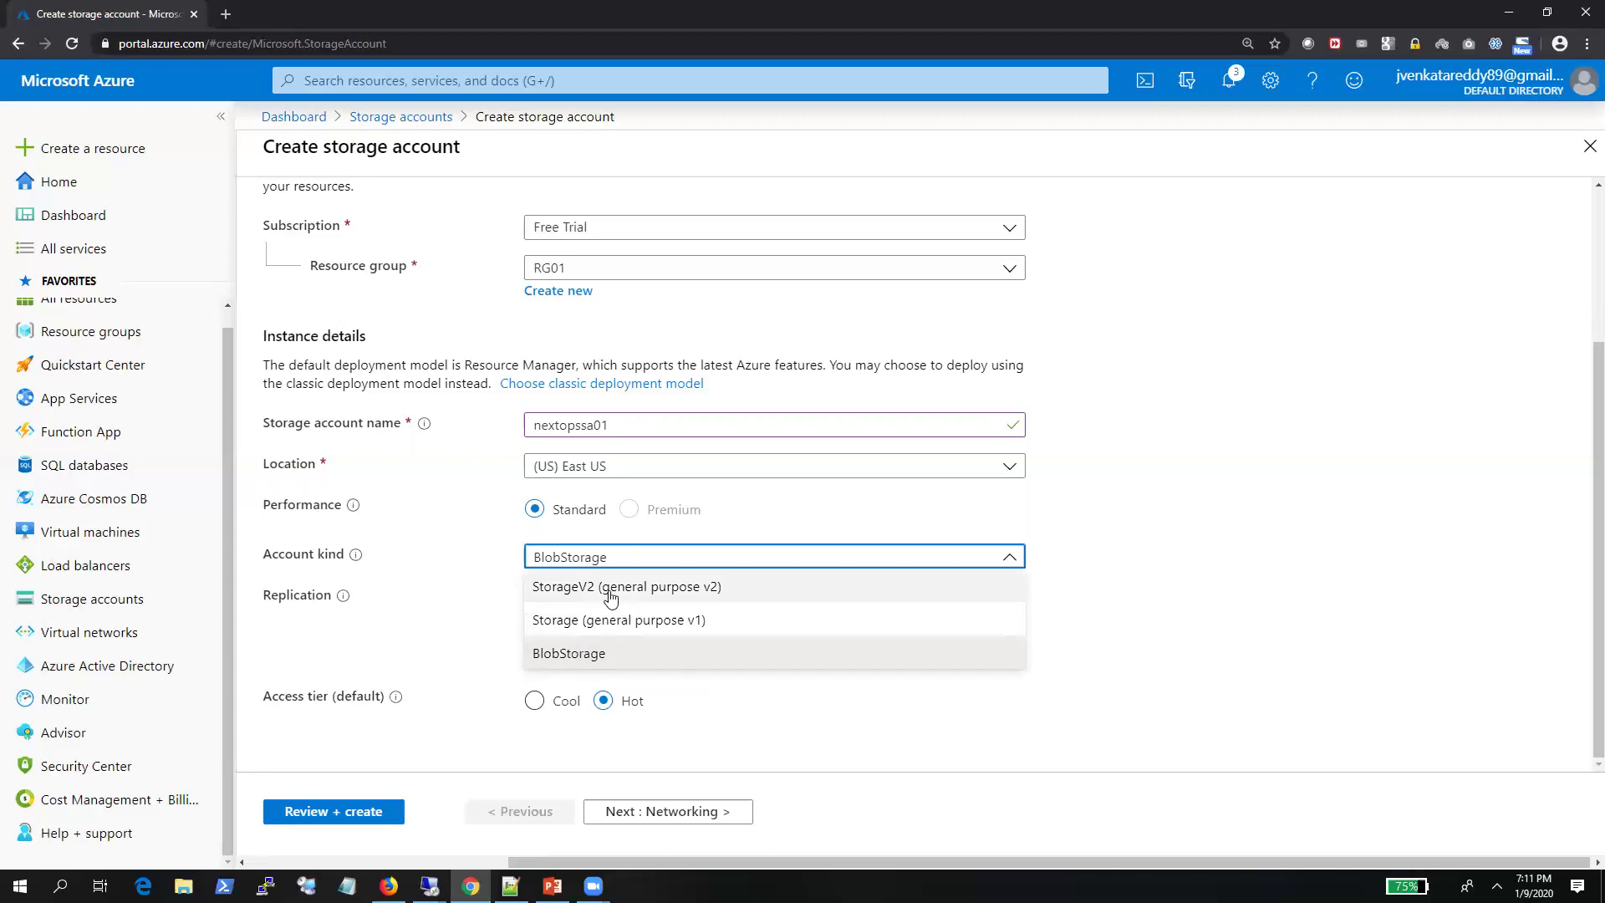
left_click(606, 588)
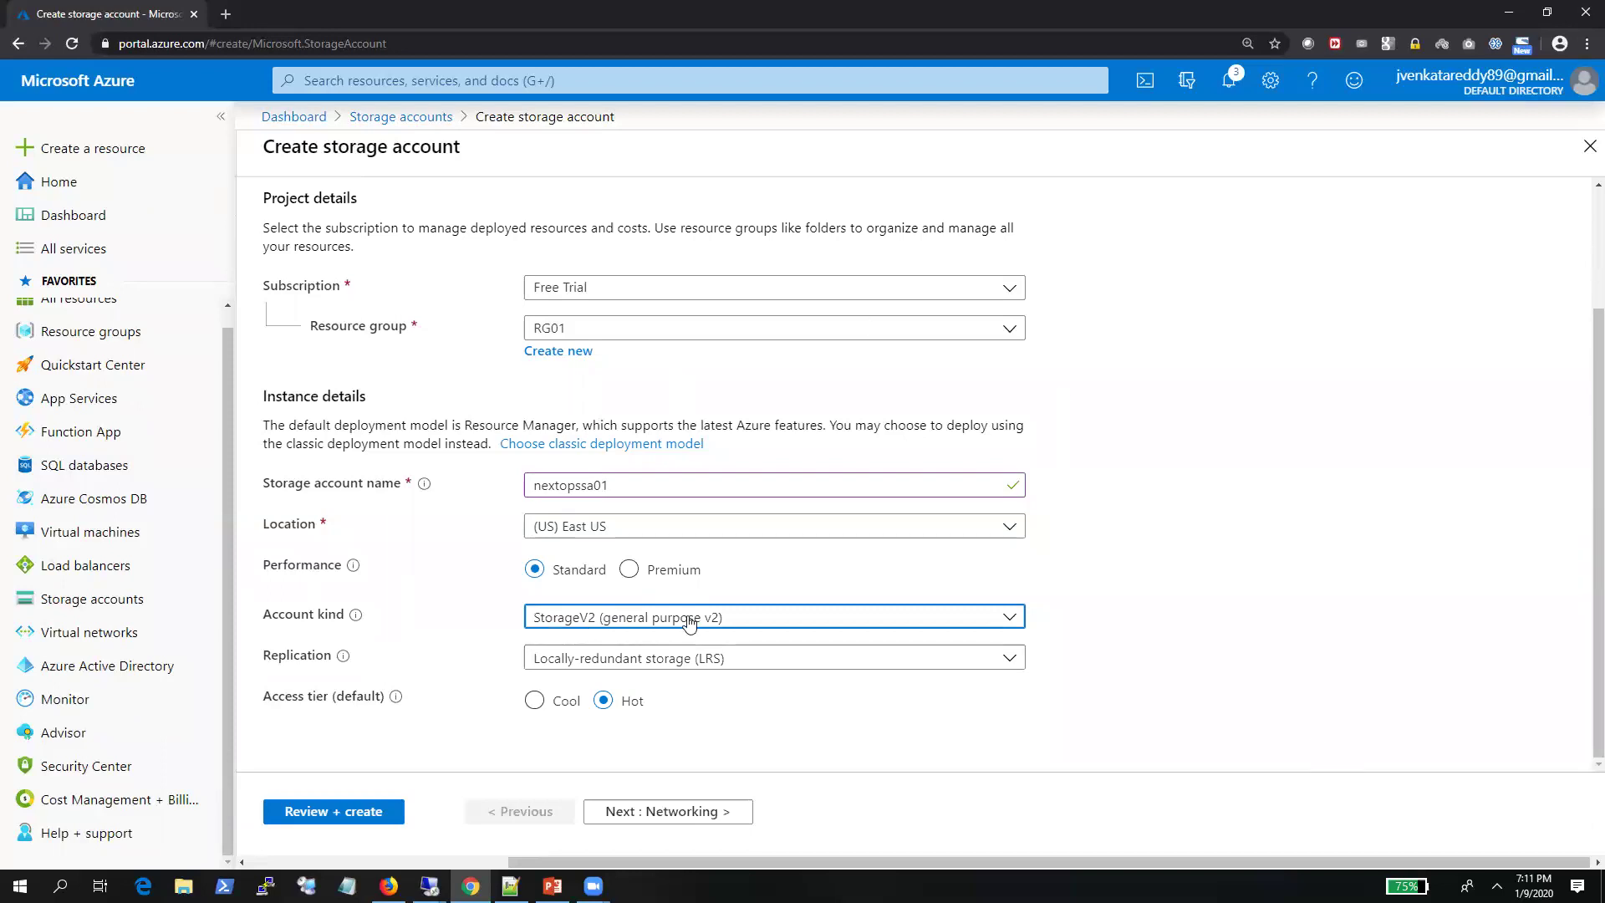
Set the account kind to BlobStorage and display its replication options
left_click(616, 625)
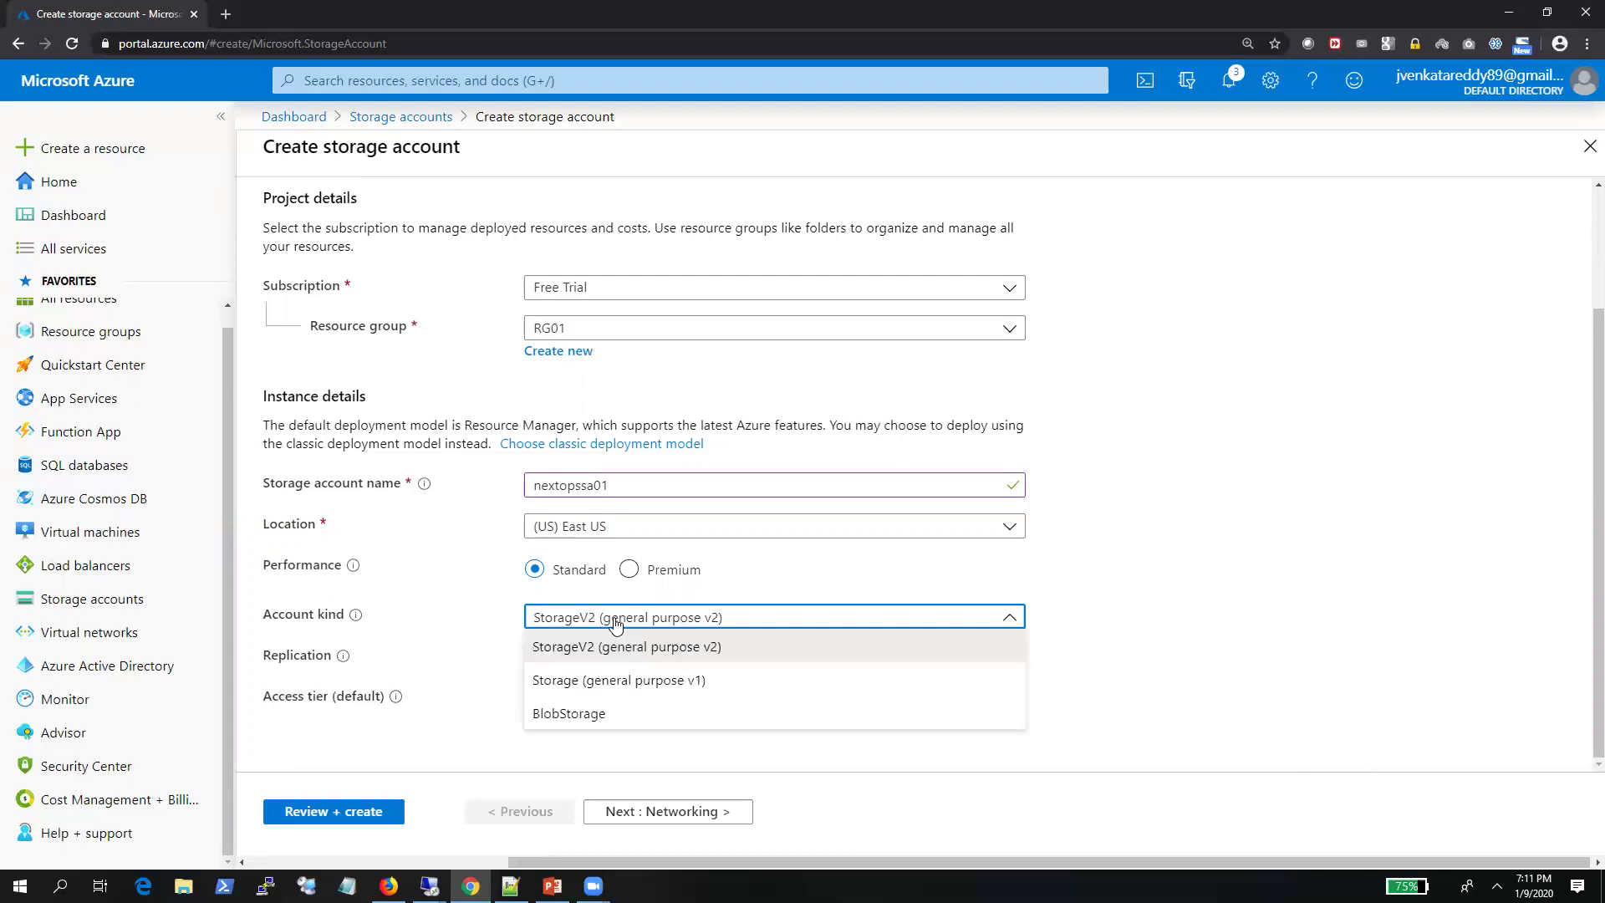
left_click(576, 713)
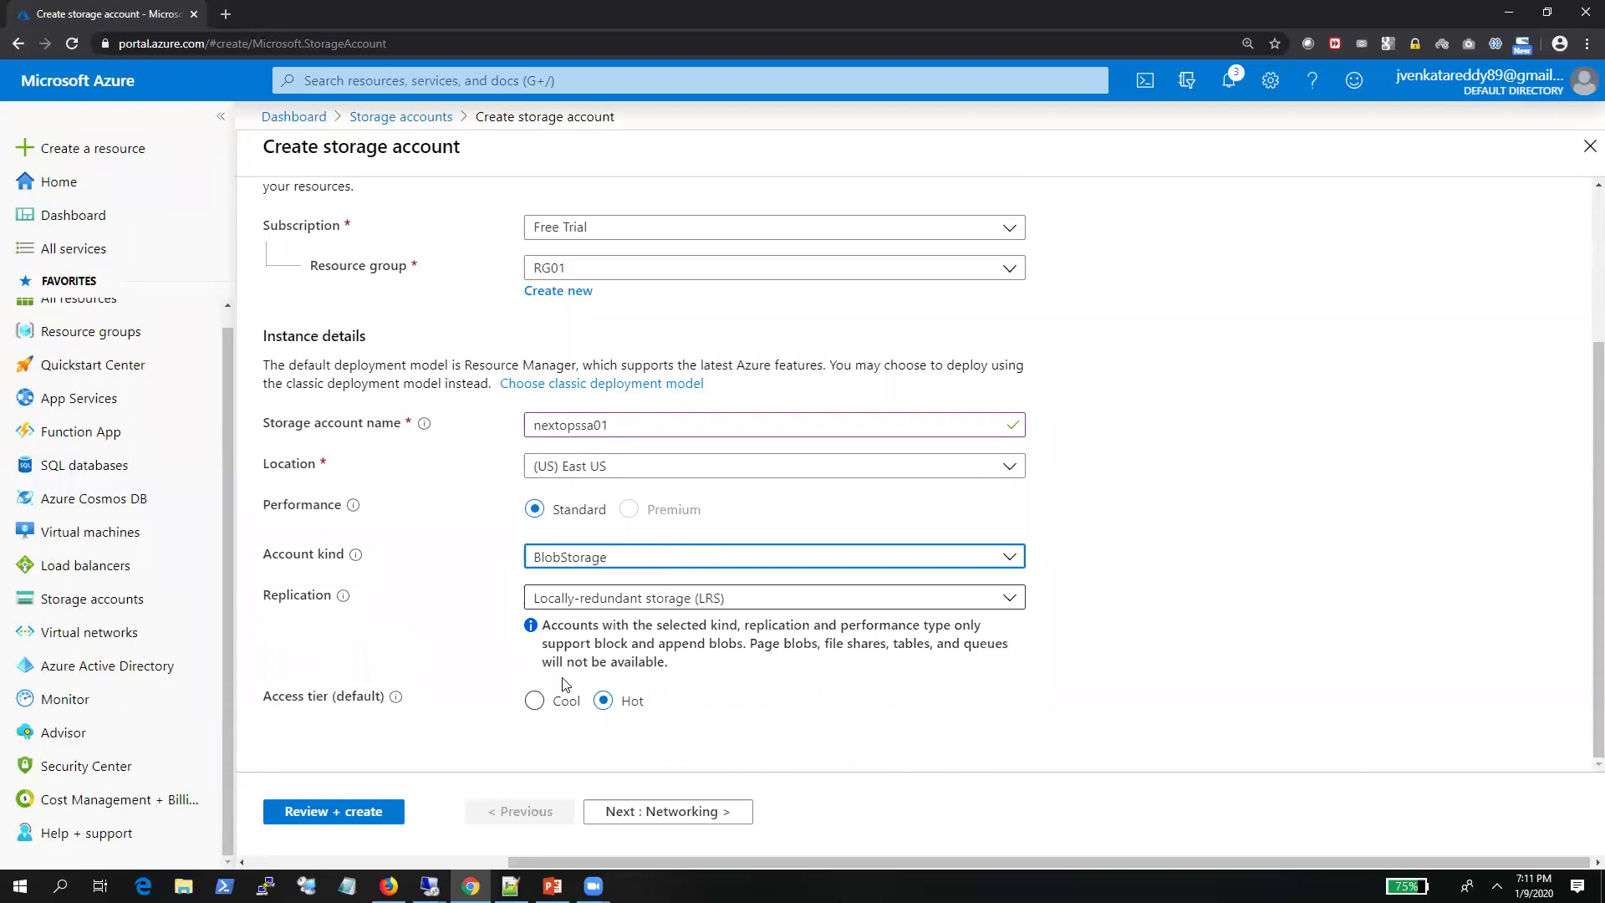
left_click(653, 600)
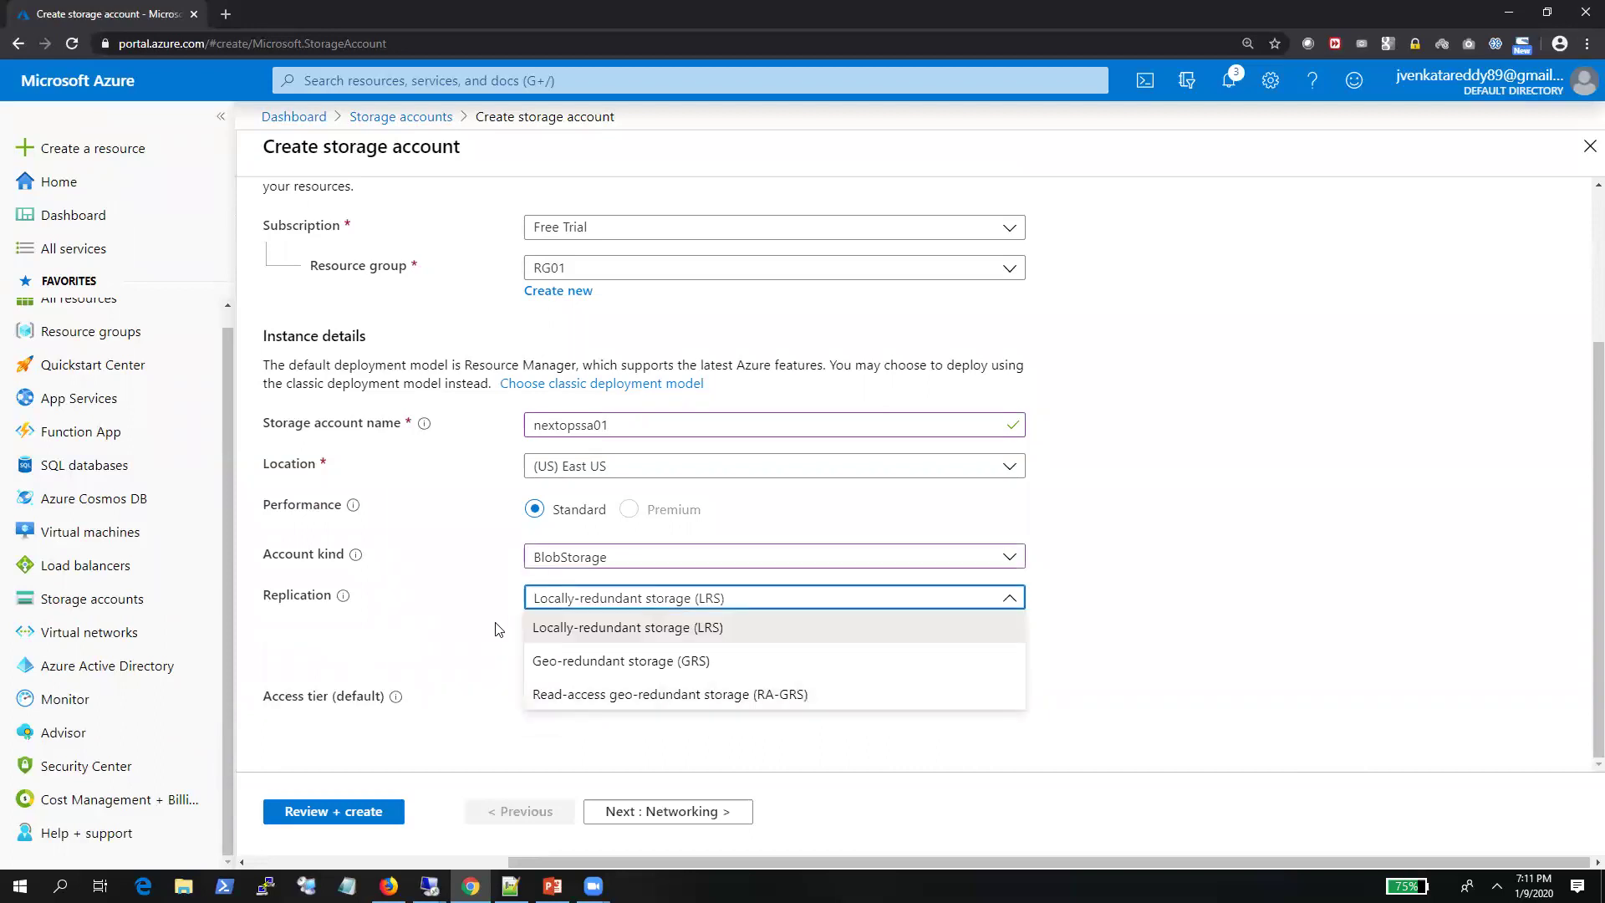
Set the account kind to StorageV2 (general purpose v2) and proceed through the networking settings to the advanced ones
left_click(495, 629)
left_click(639, 566)
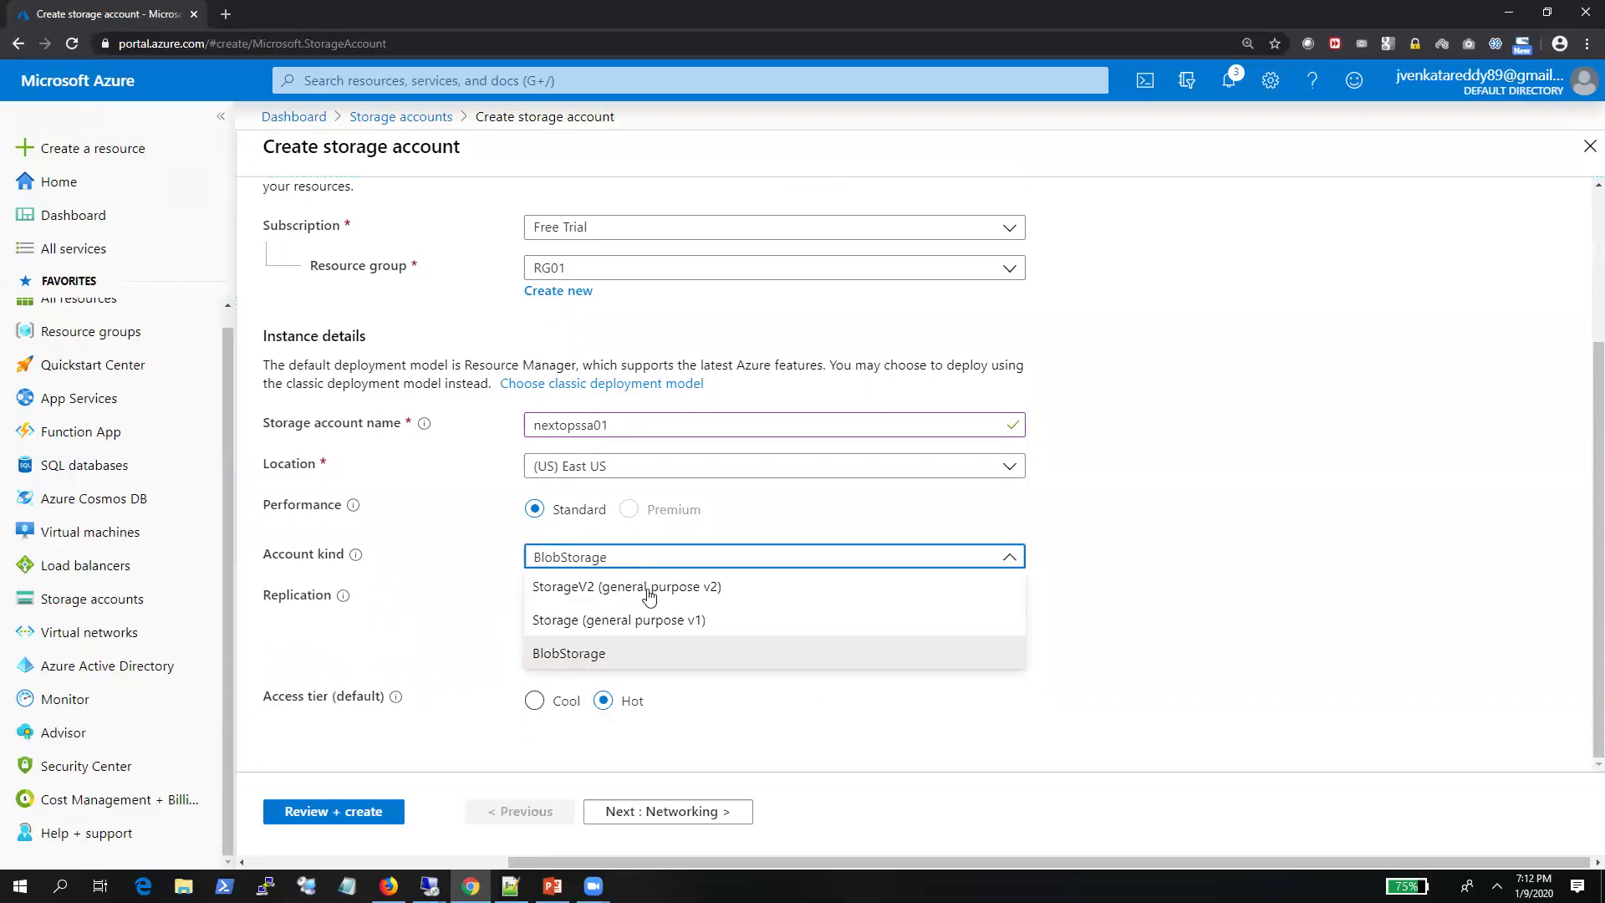
left_click(651, 588)
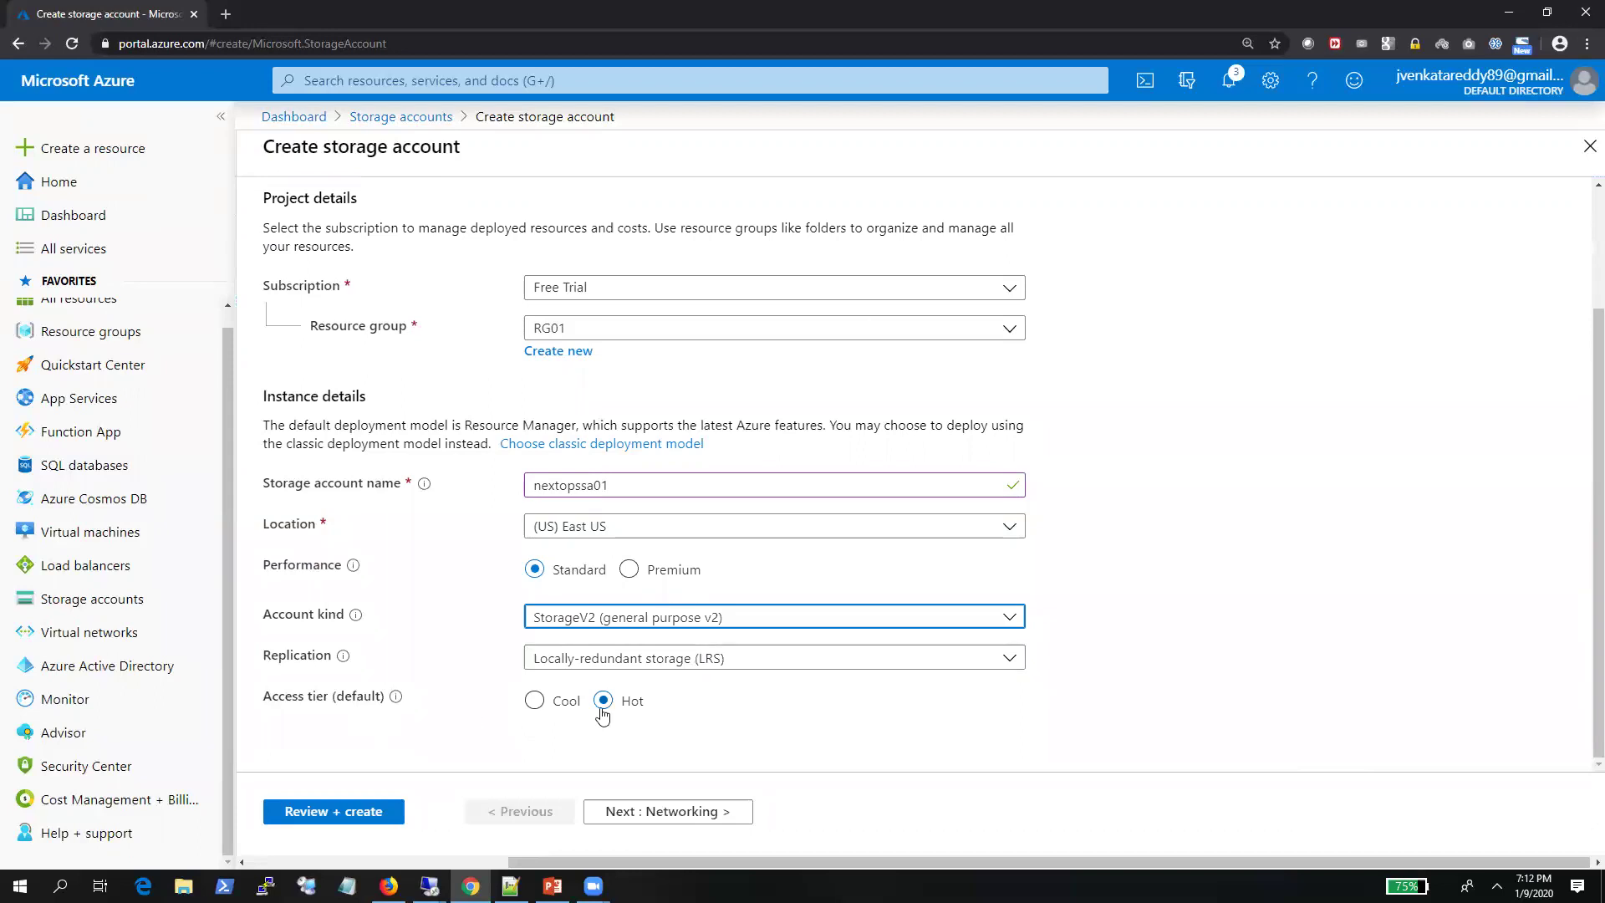
left_click(633, 809)
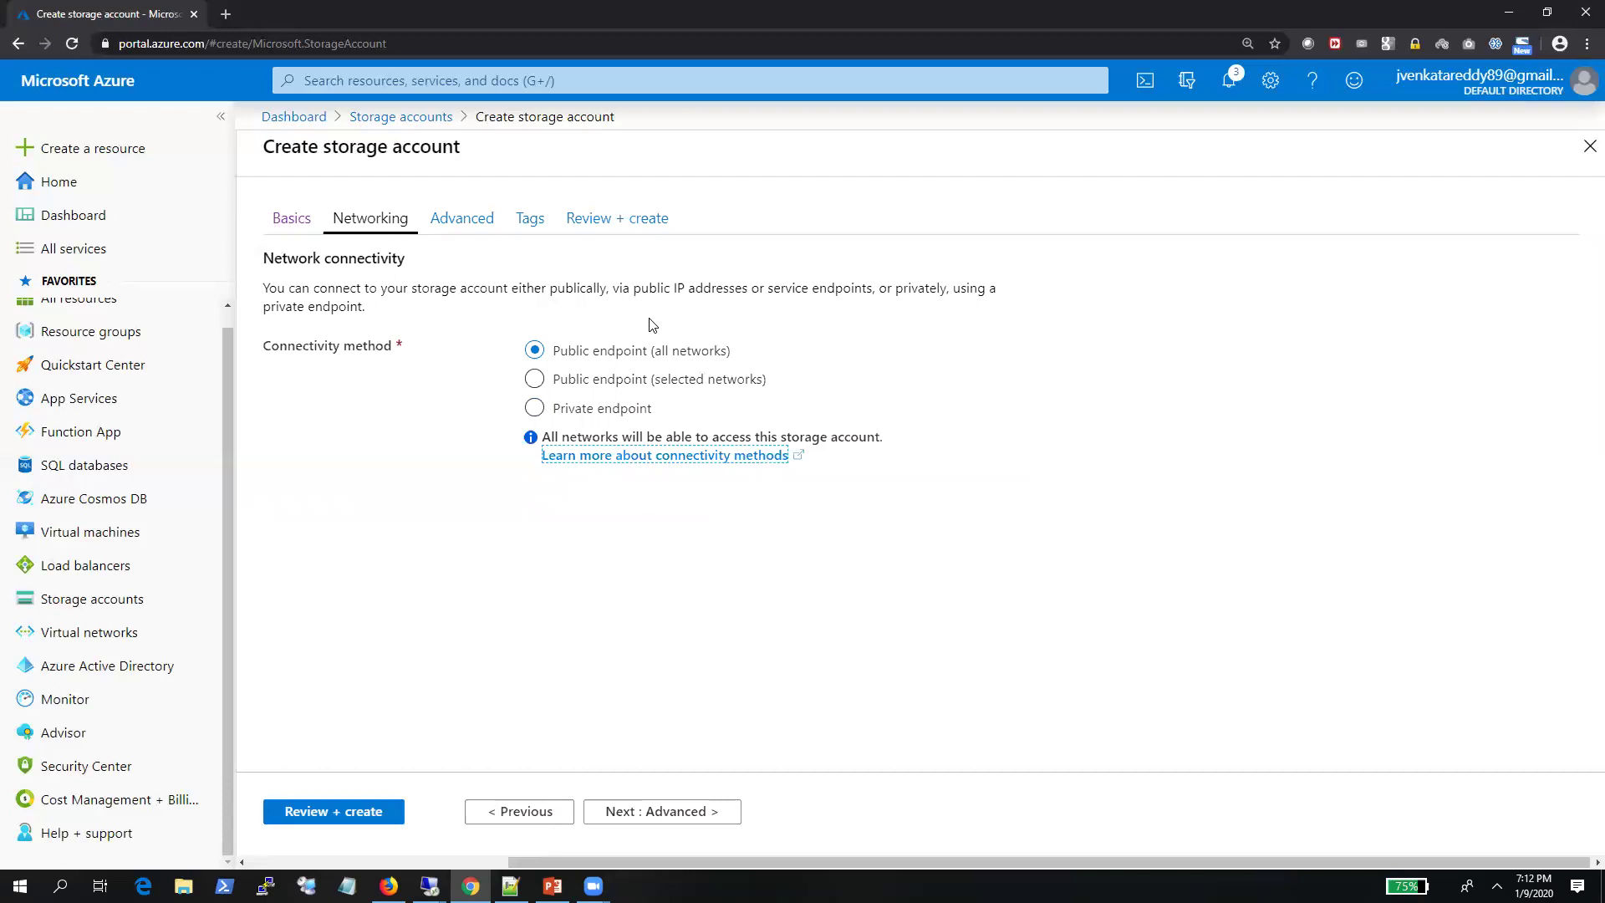
left_click(562, 413)
left_click(679, 815)
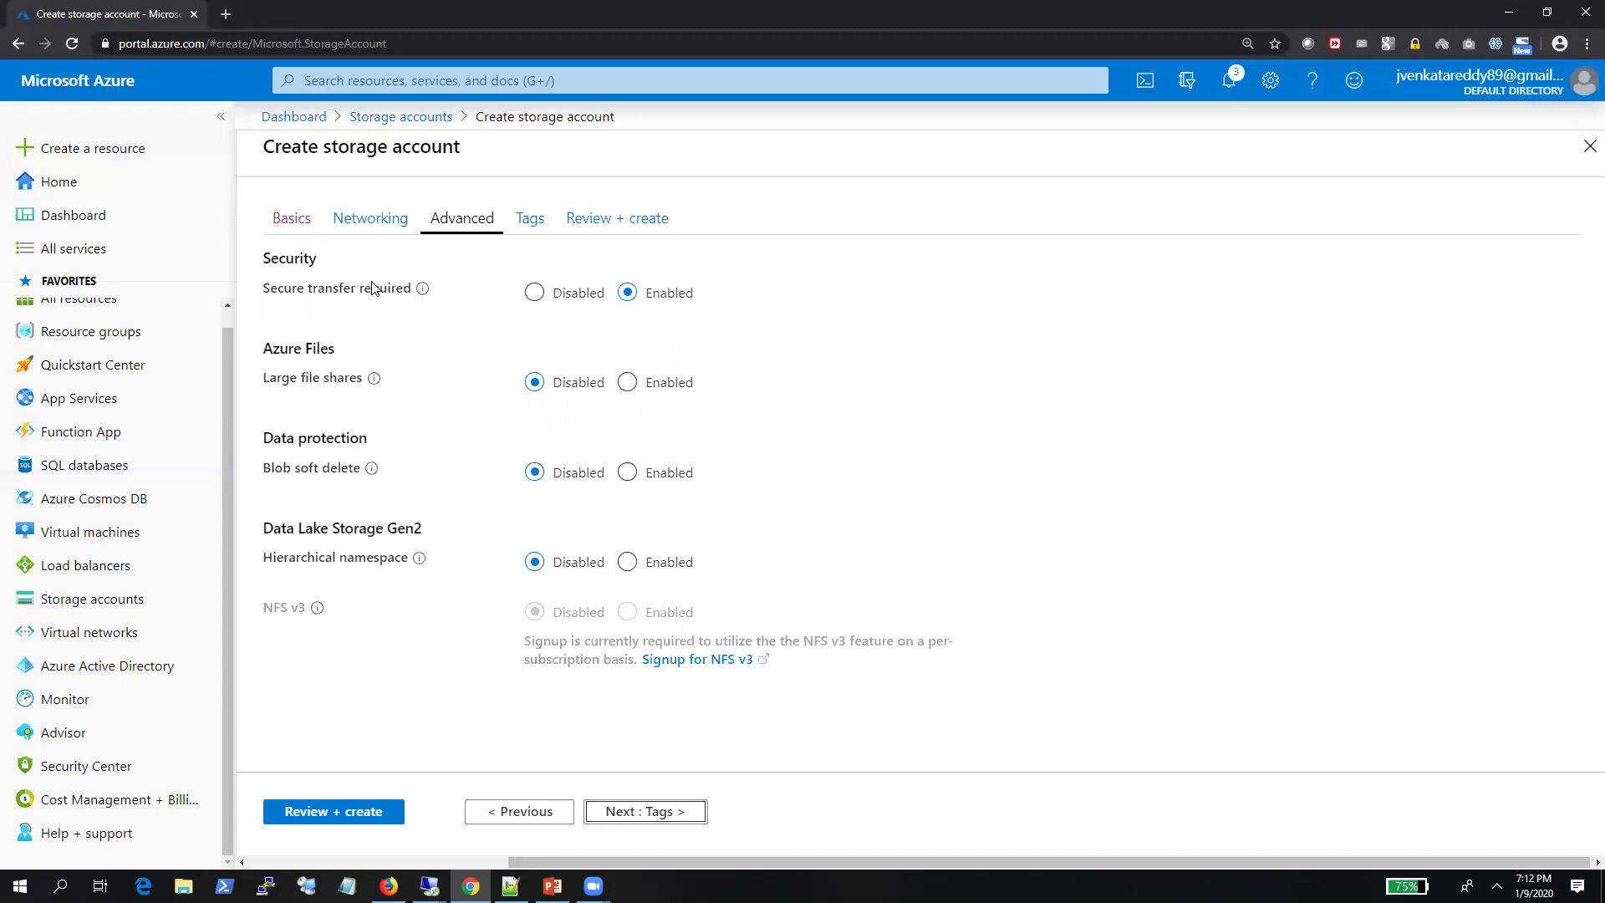
Enable large file shares and blob soft delete in the storage account's advanced settings
mouse_move(424, 290)
left_click(628, 385)
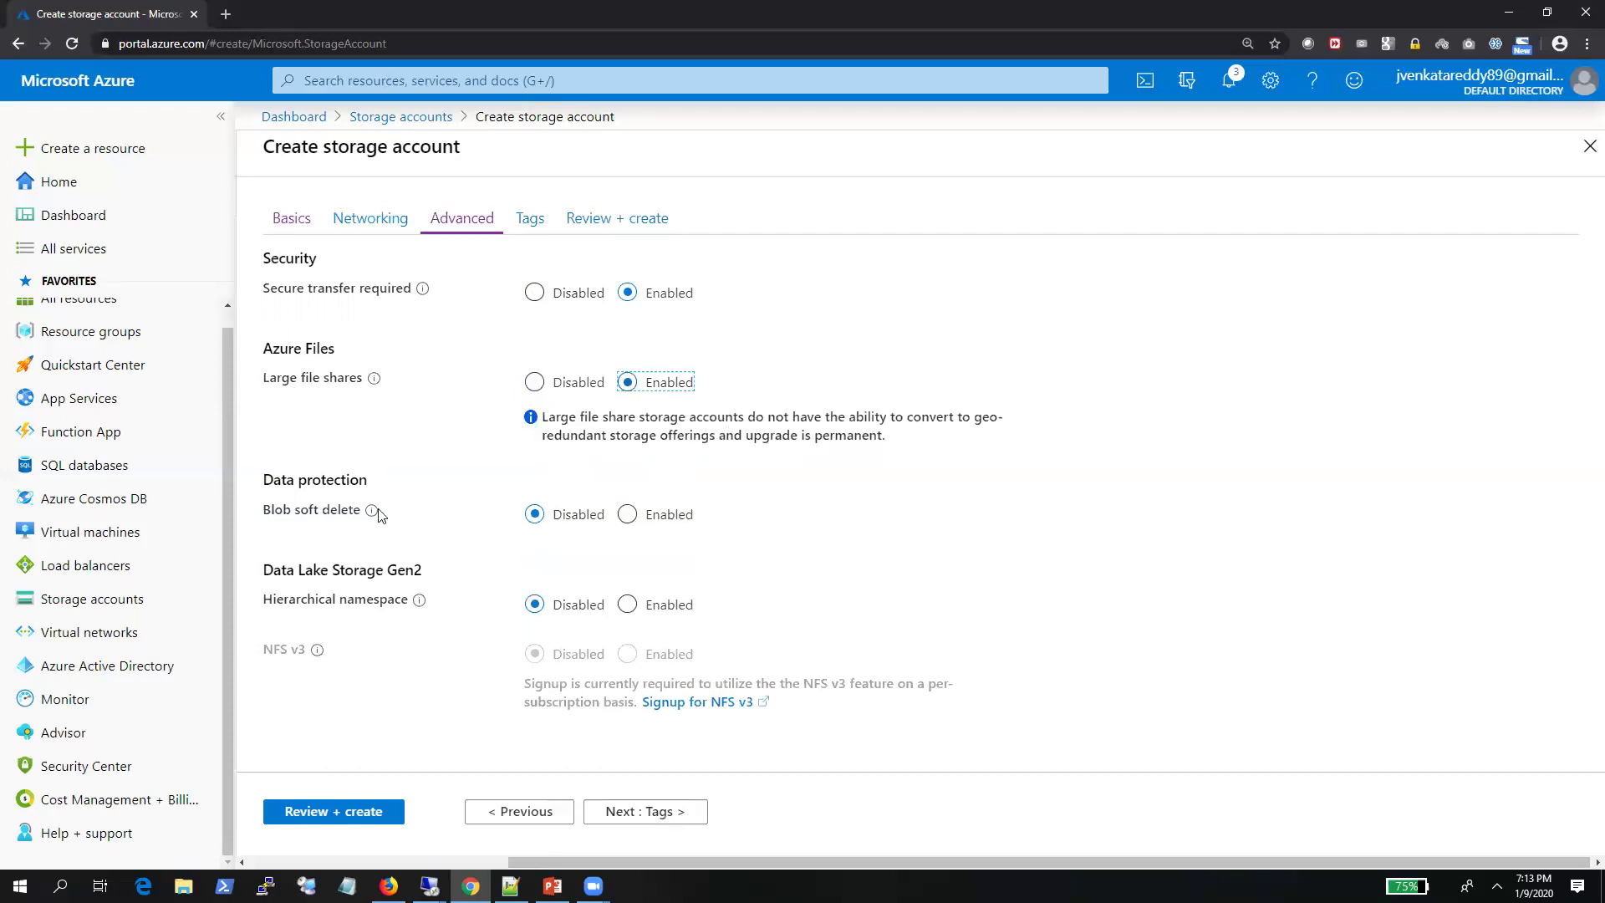
left_click(629, 516)
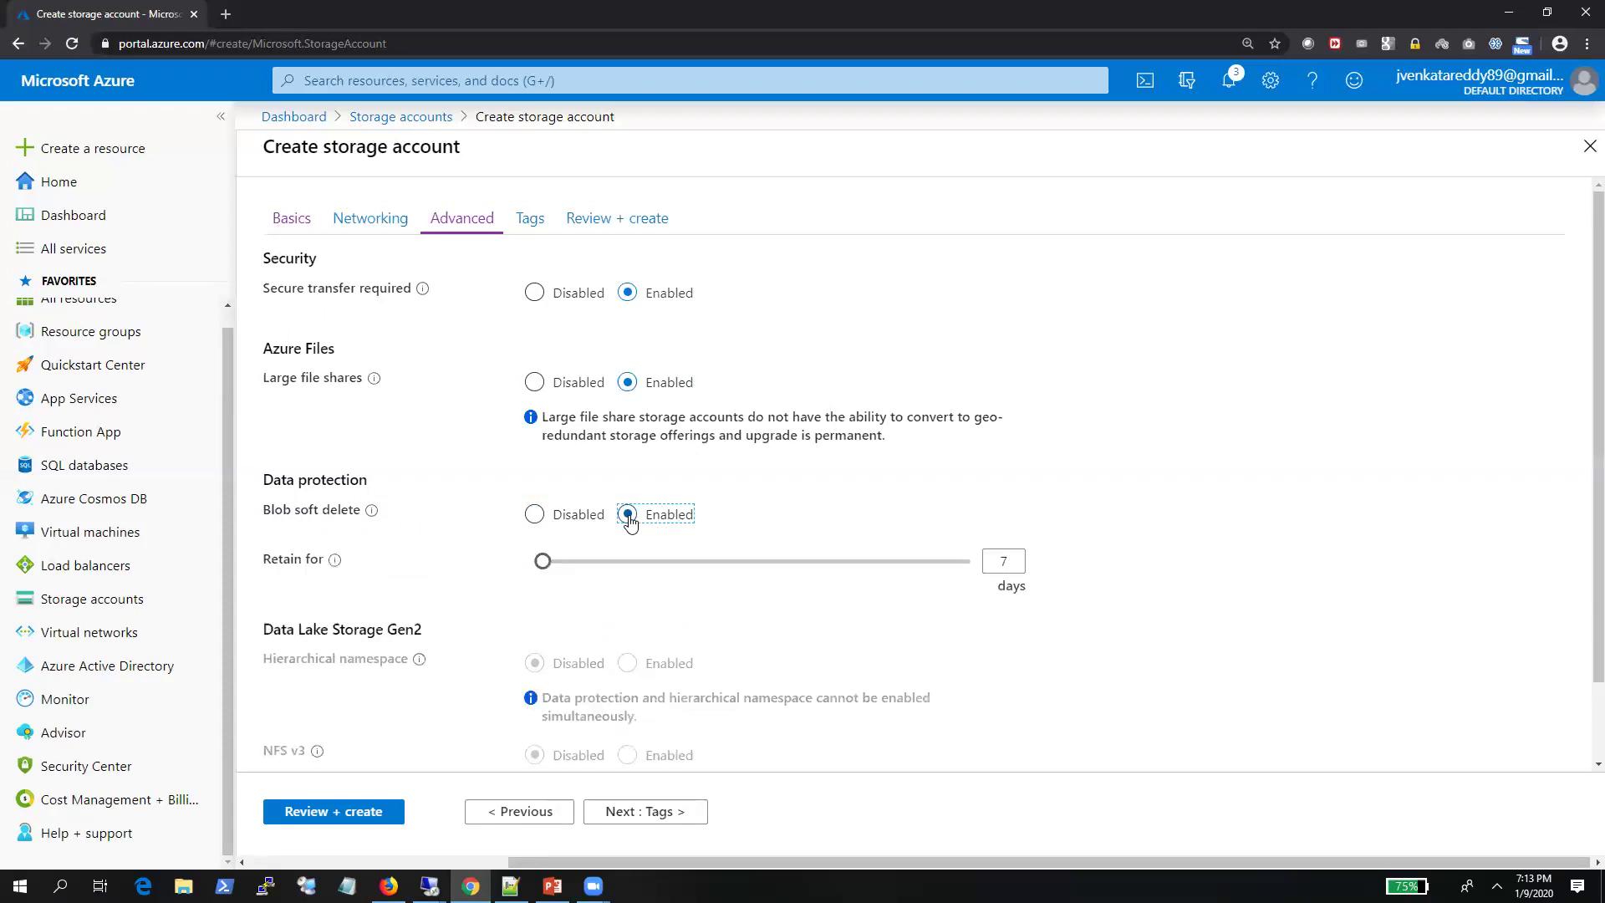
scroll(585, 527, "down", 1)
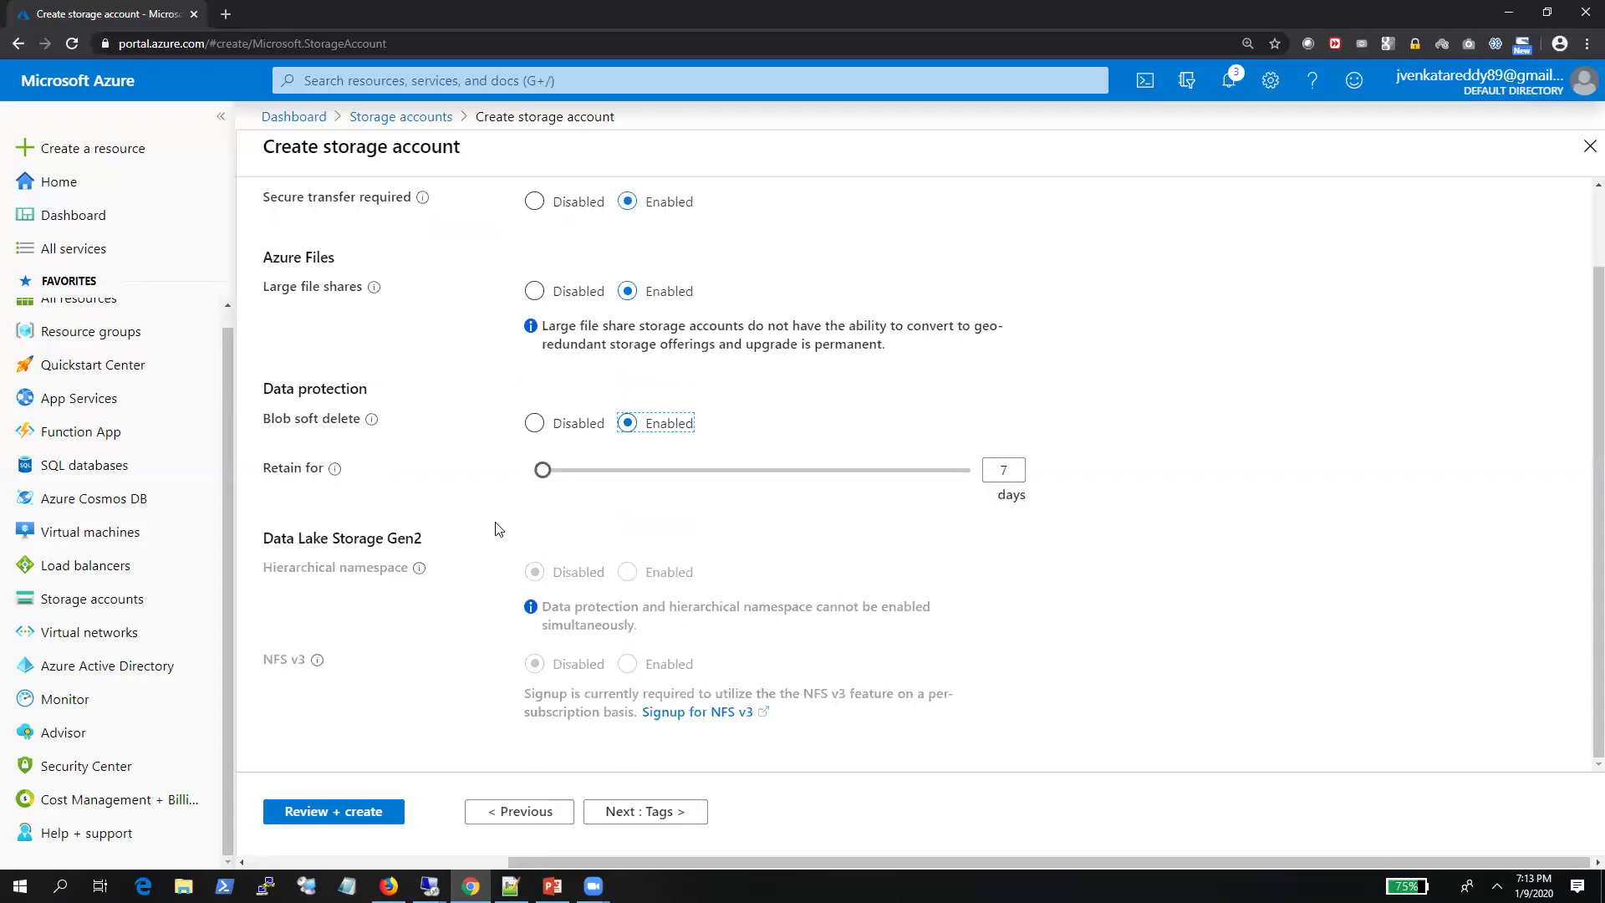
scroll(735, 752, "up", 1)
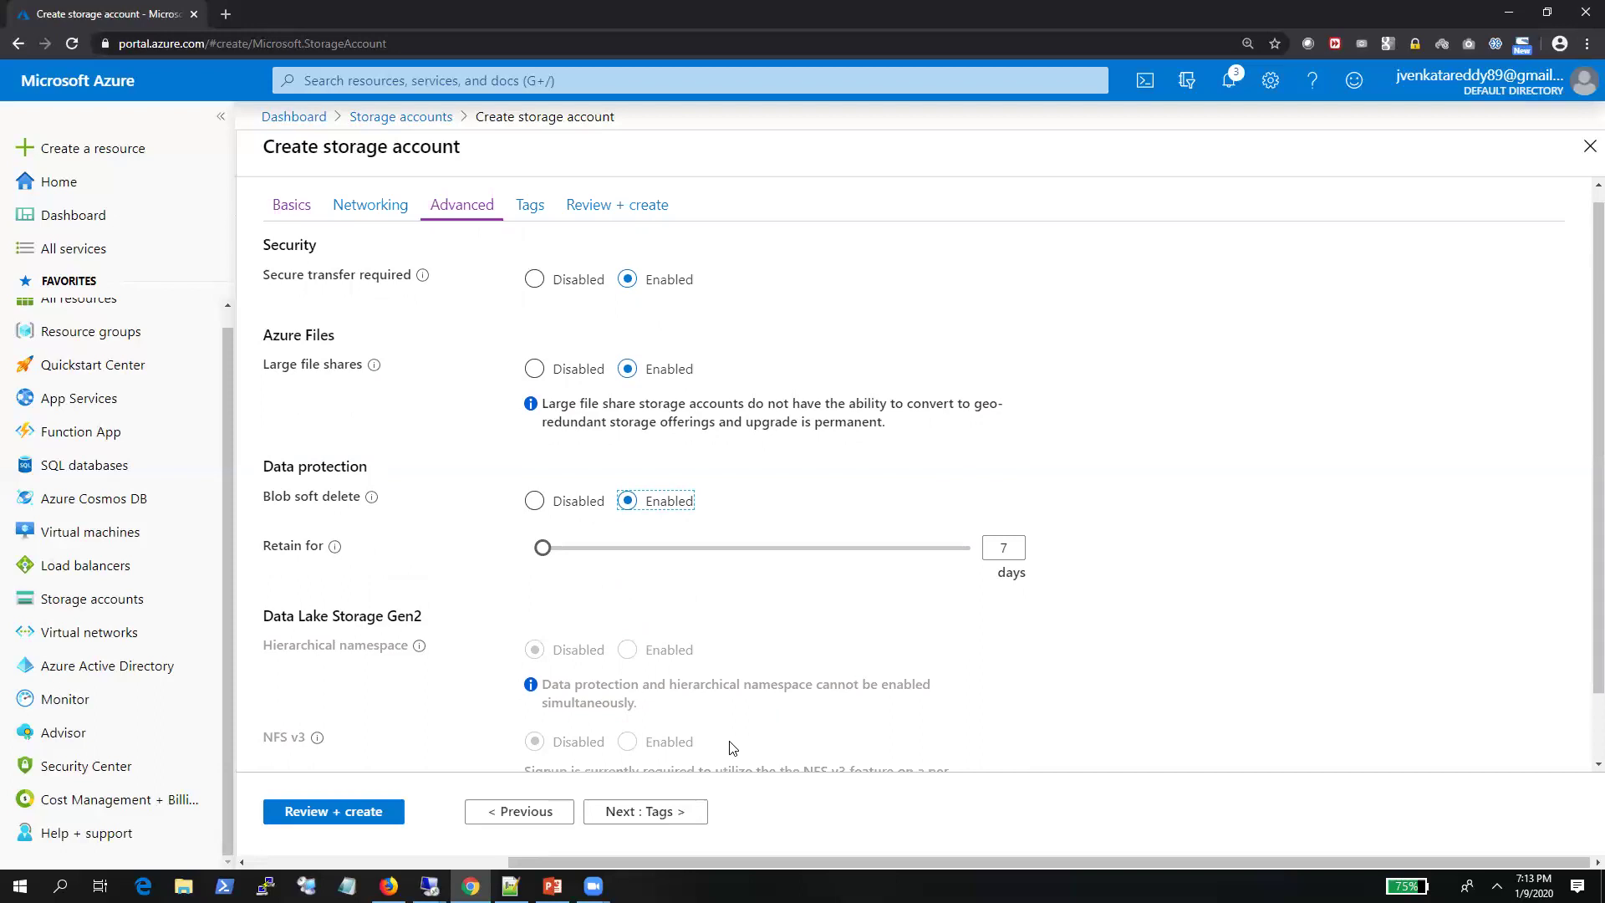
Leave the tags empty, proceed to the final review and create the storage account
left_click(673, 811)
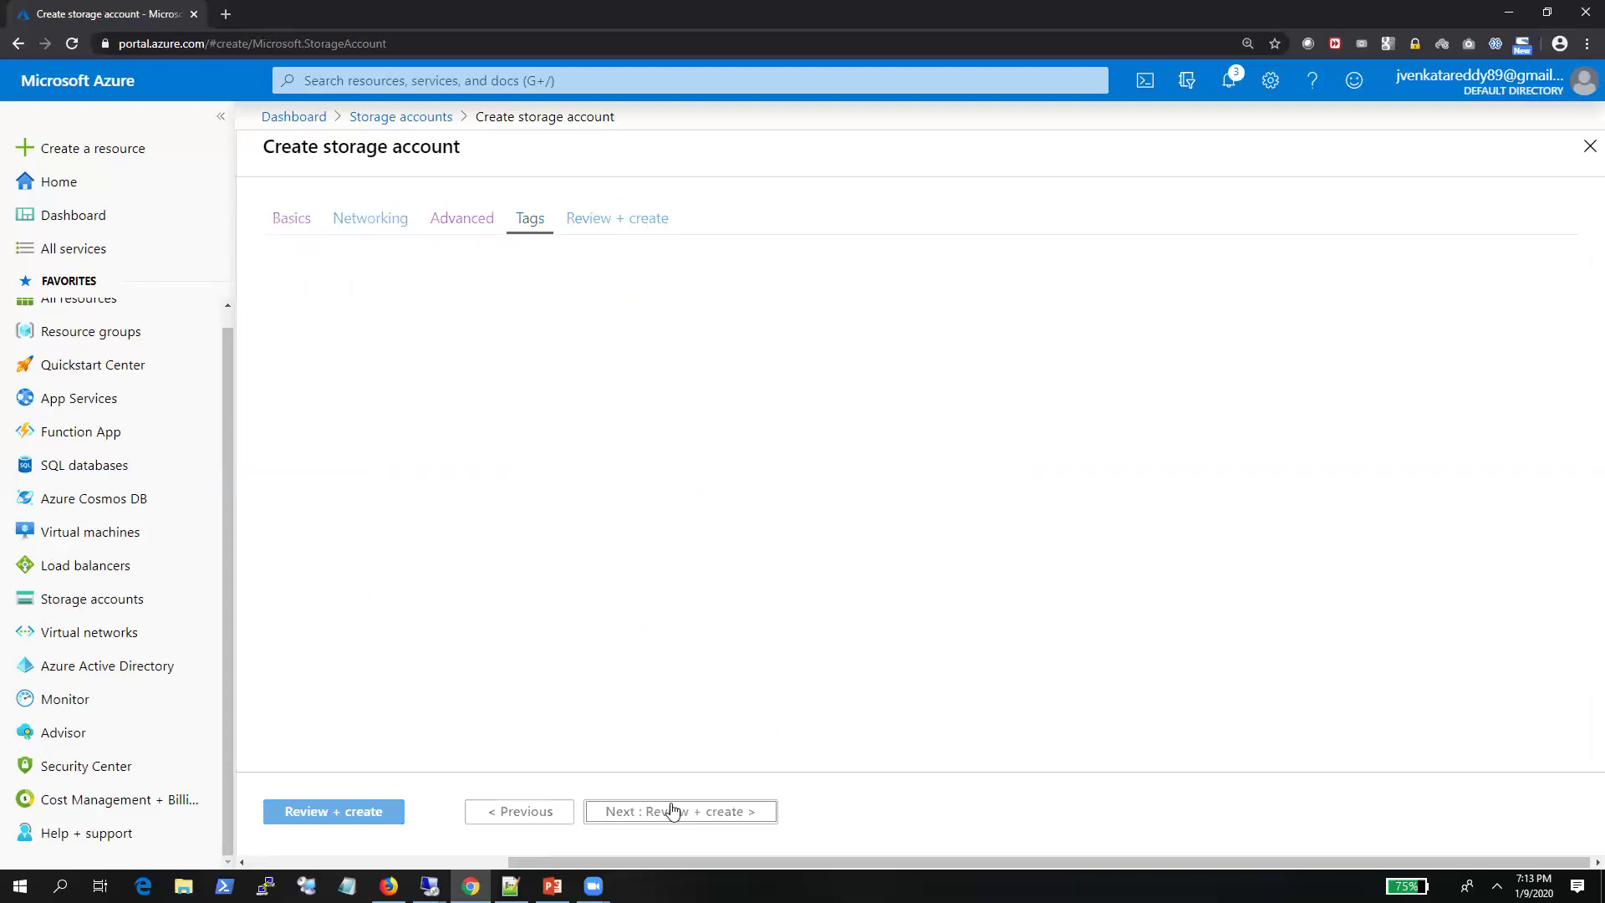
left_click(514, 819)
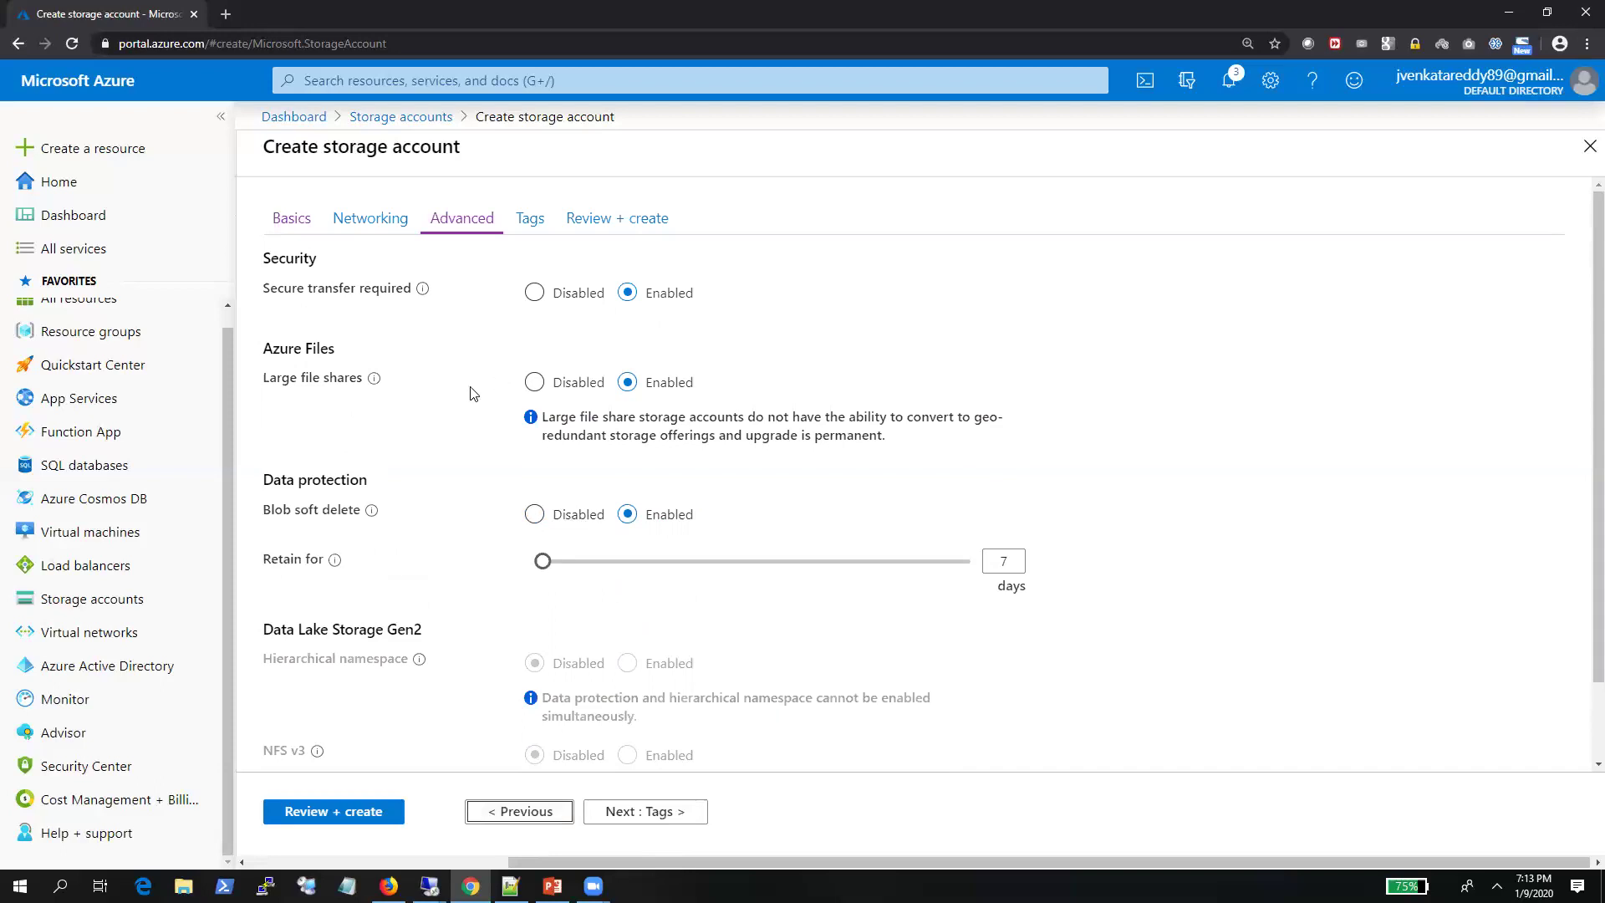
left_click(654, 823)
left_click(720, 819)
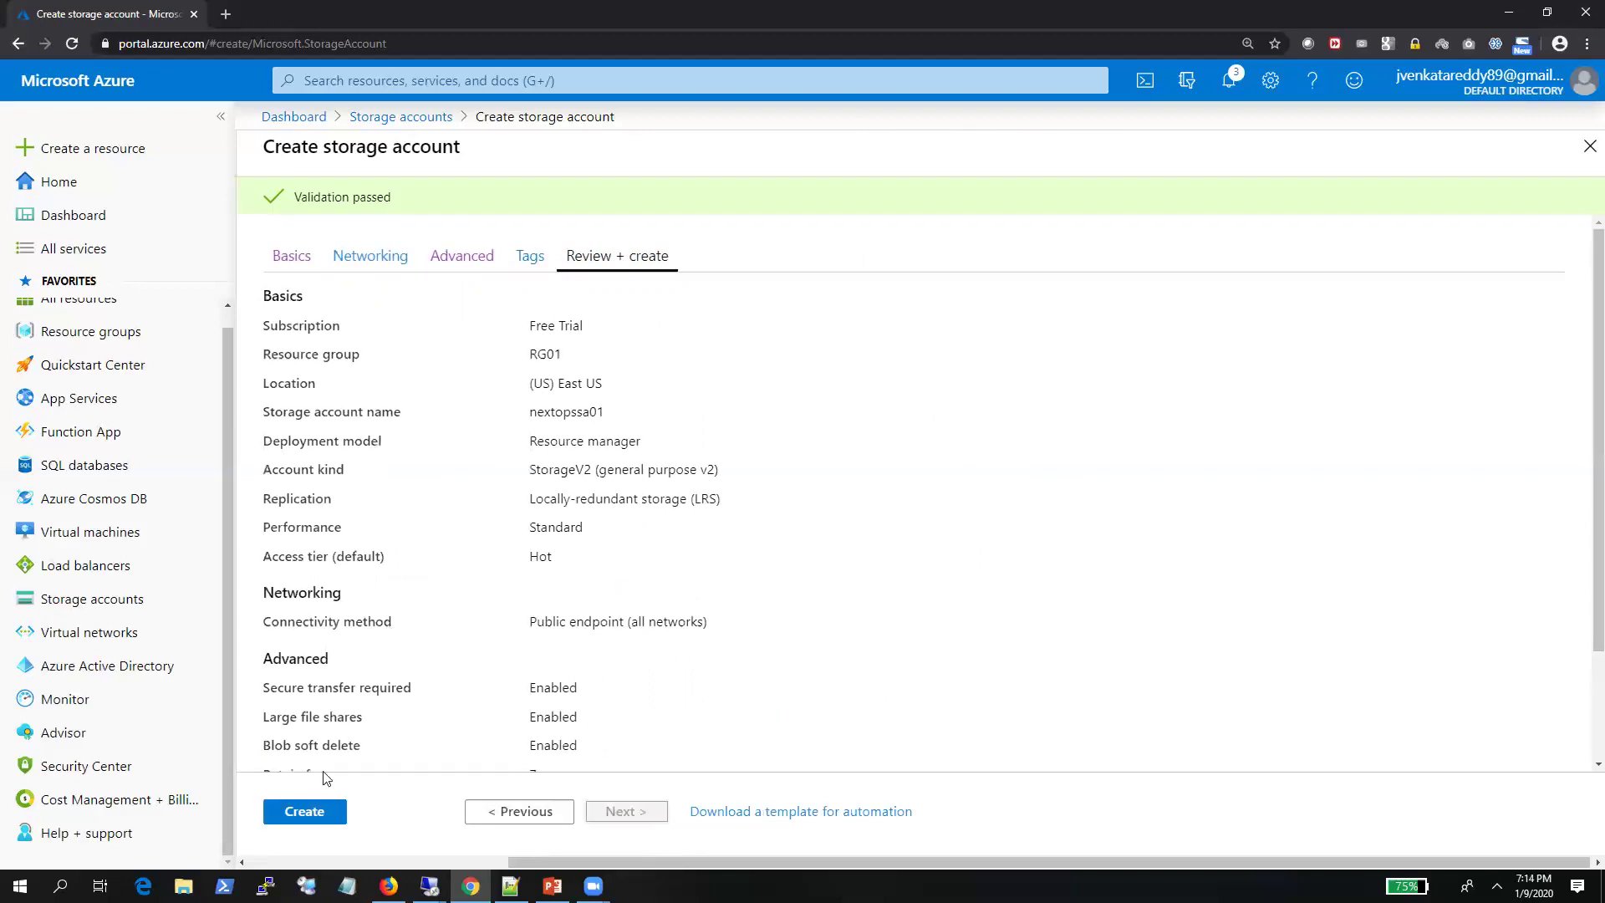
left_click(324, 815)
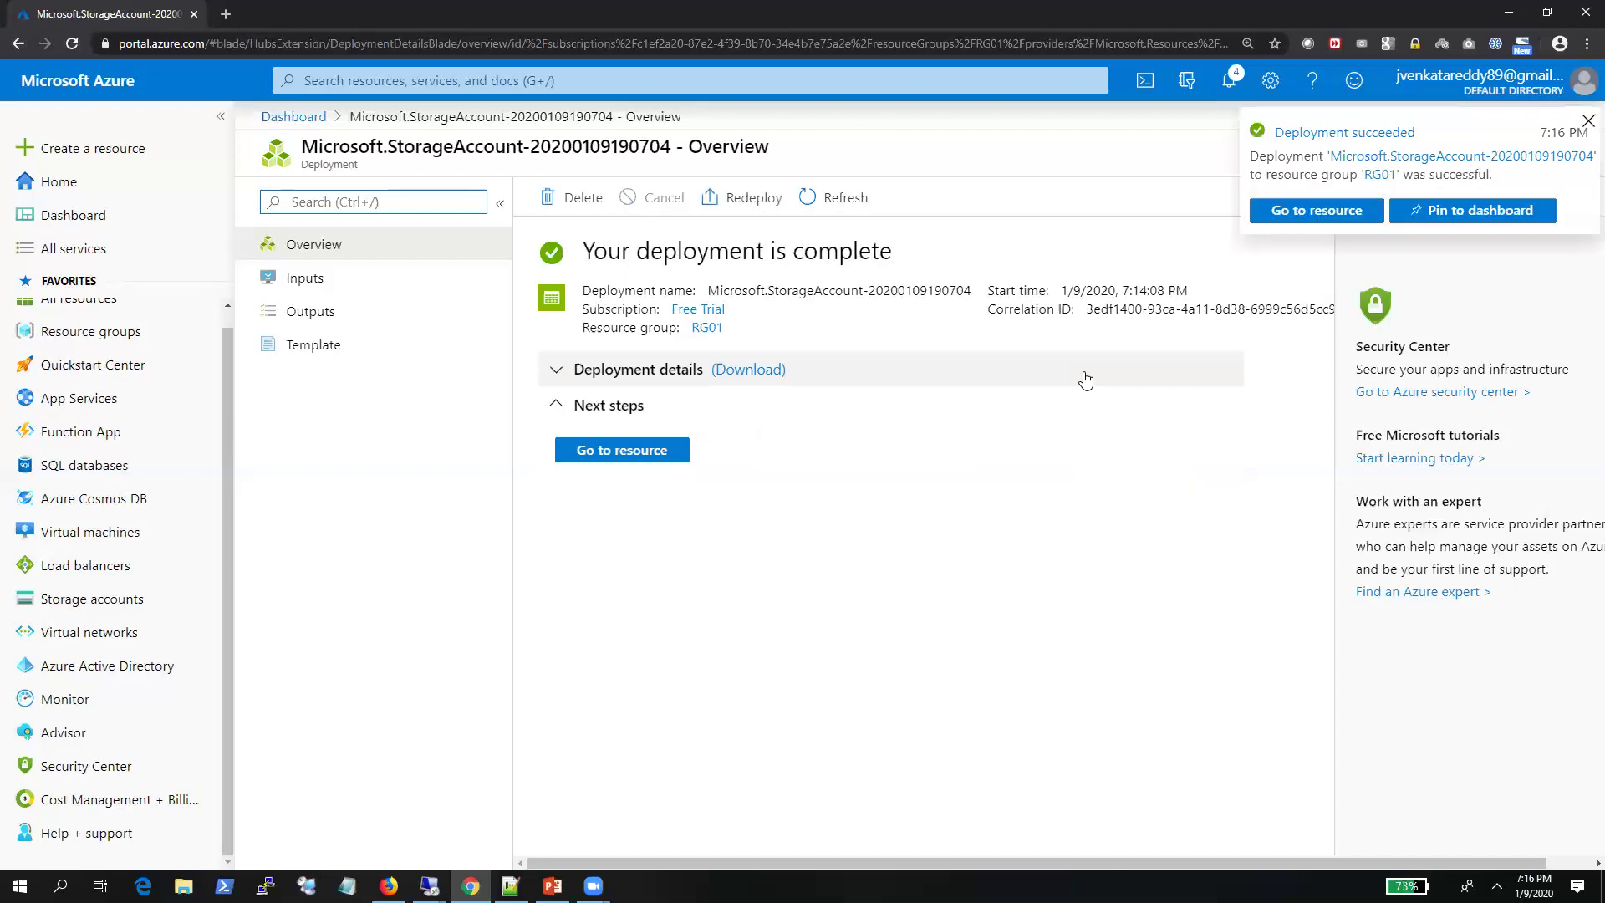
Open the newly deployed storage account and examine its custom domain settings for the blob service
left_click(655, 456)
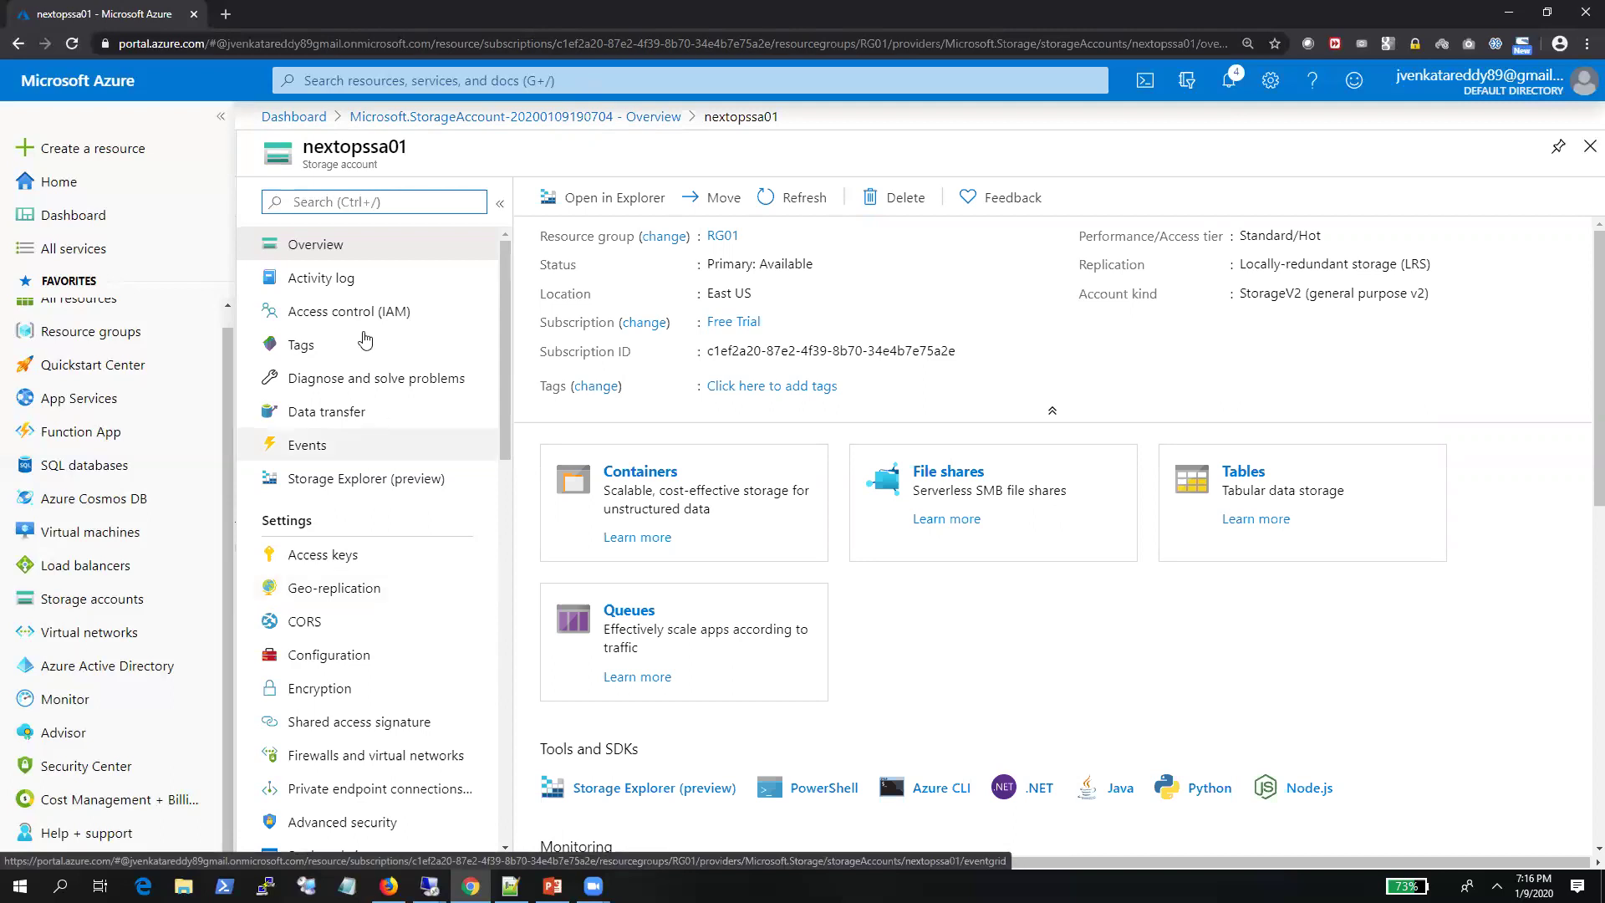
scroll(434, 593, "down", 5)
left_click(436, 579)
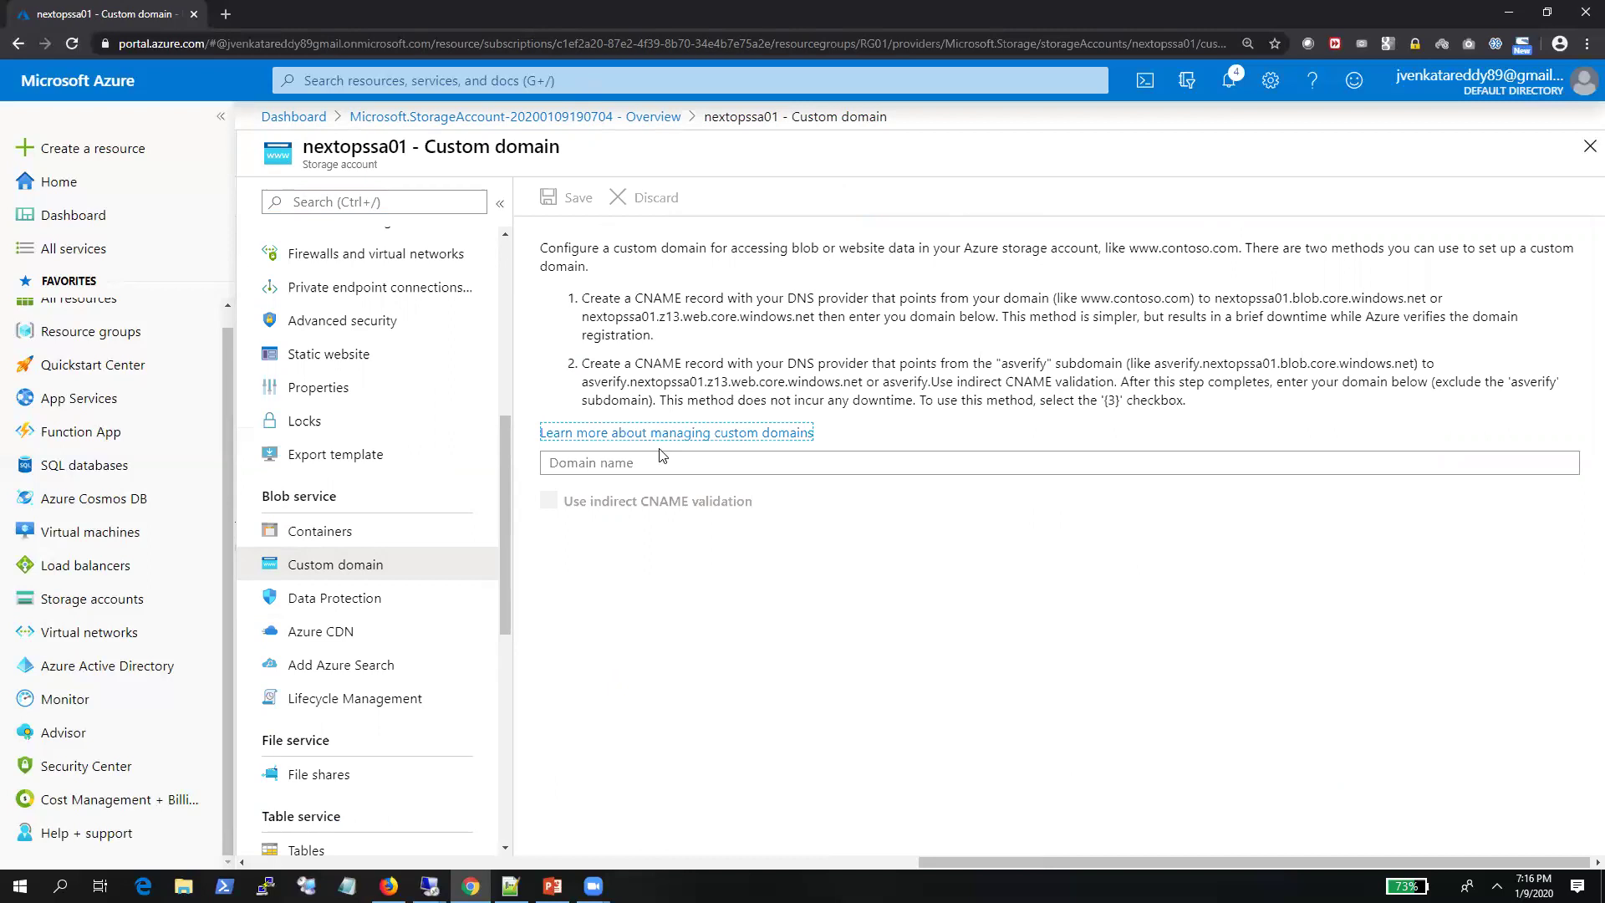
left_click(625, 464)
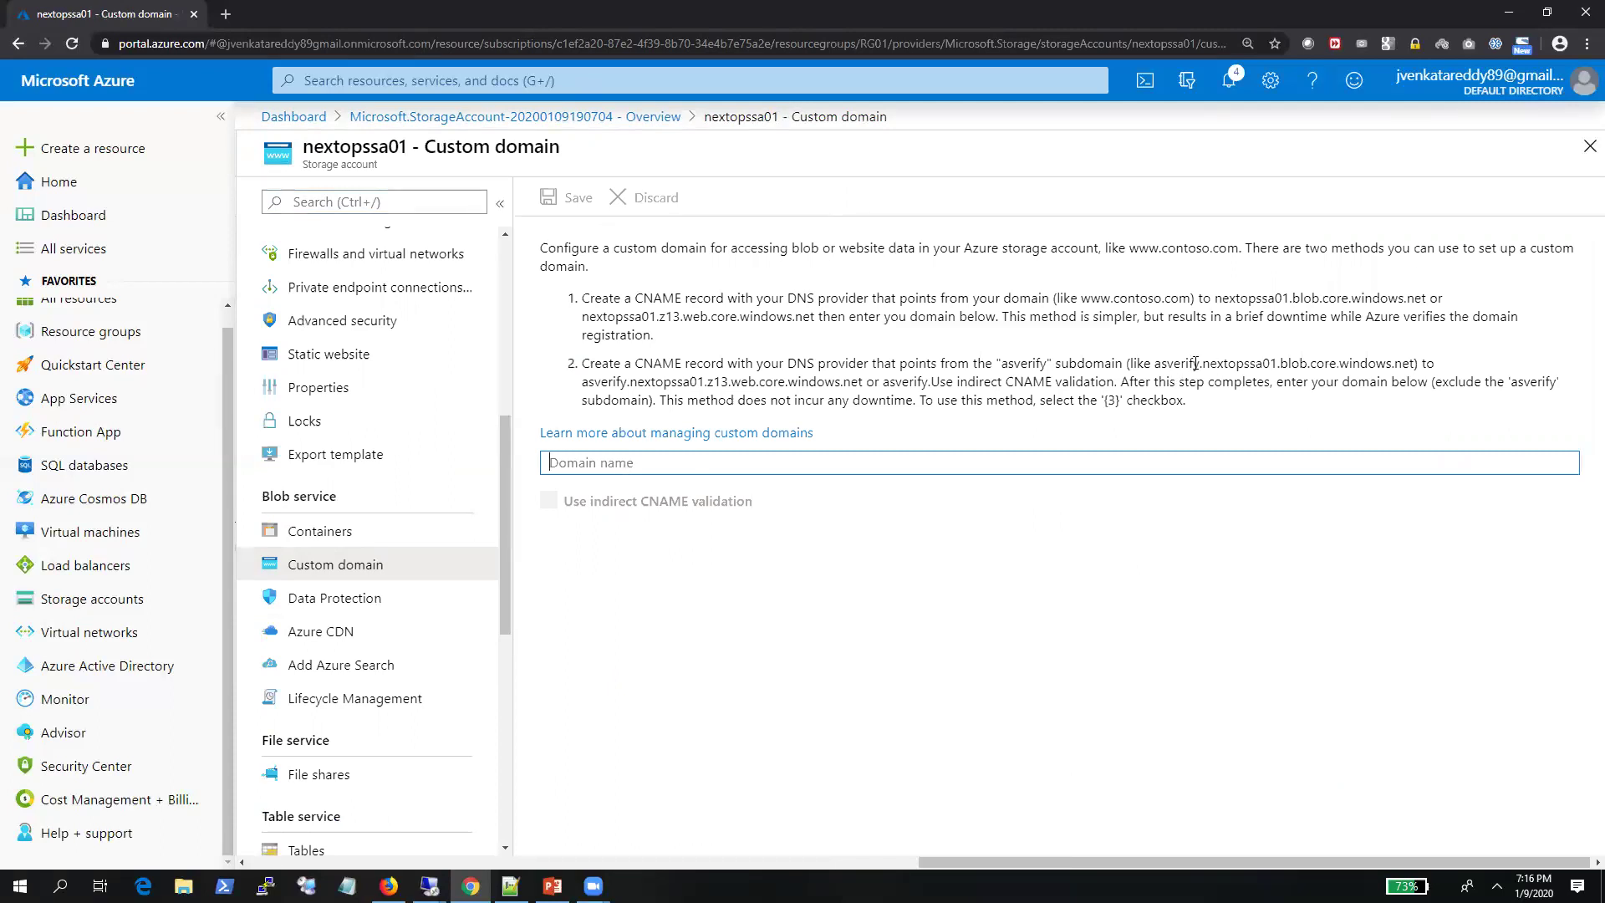
left_click_drag(1206, 366, 1415, 365)
key("ctrl+c")
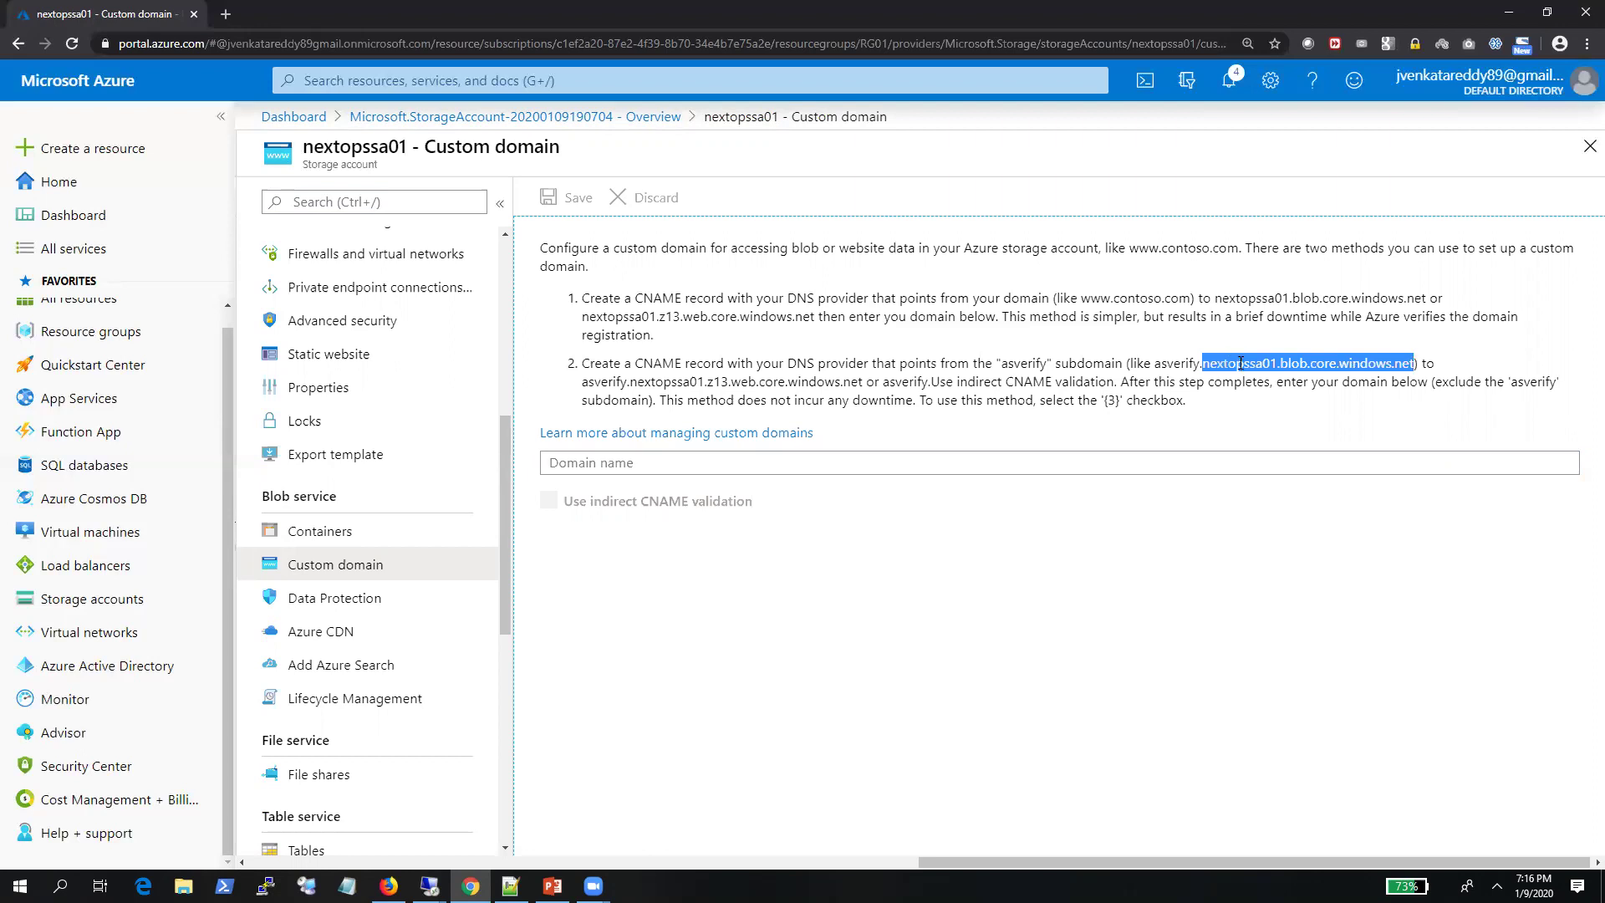
left_click(229, 14)
key("ctrl+v")
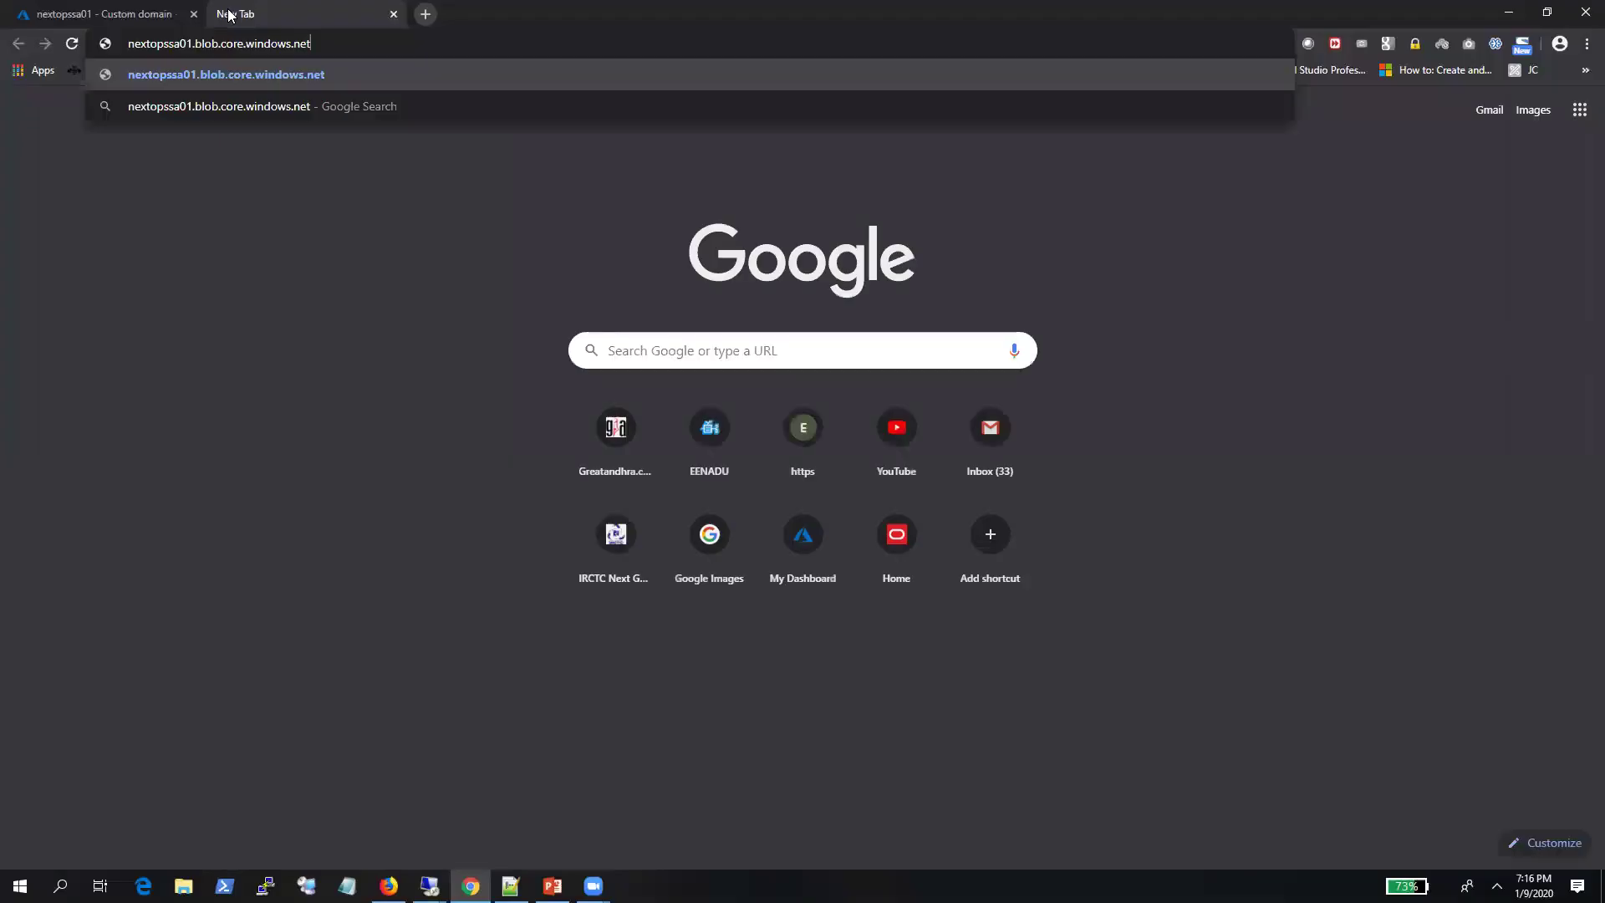
type("https")
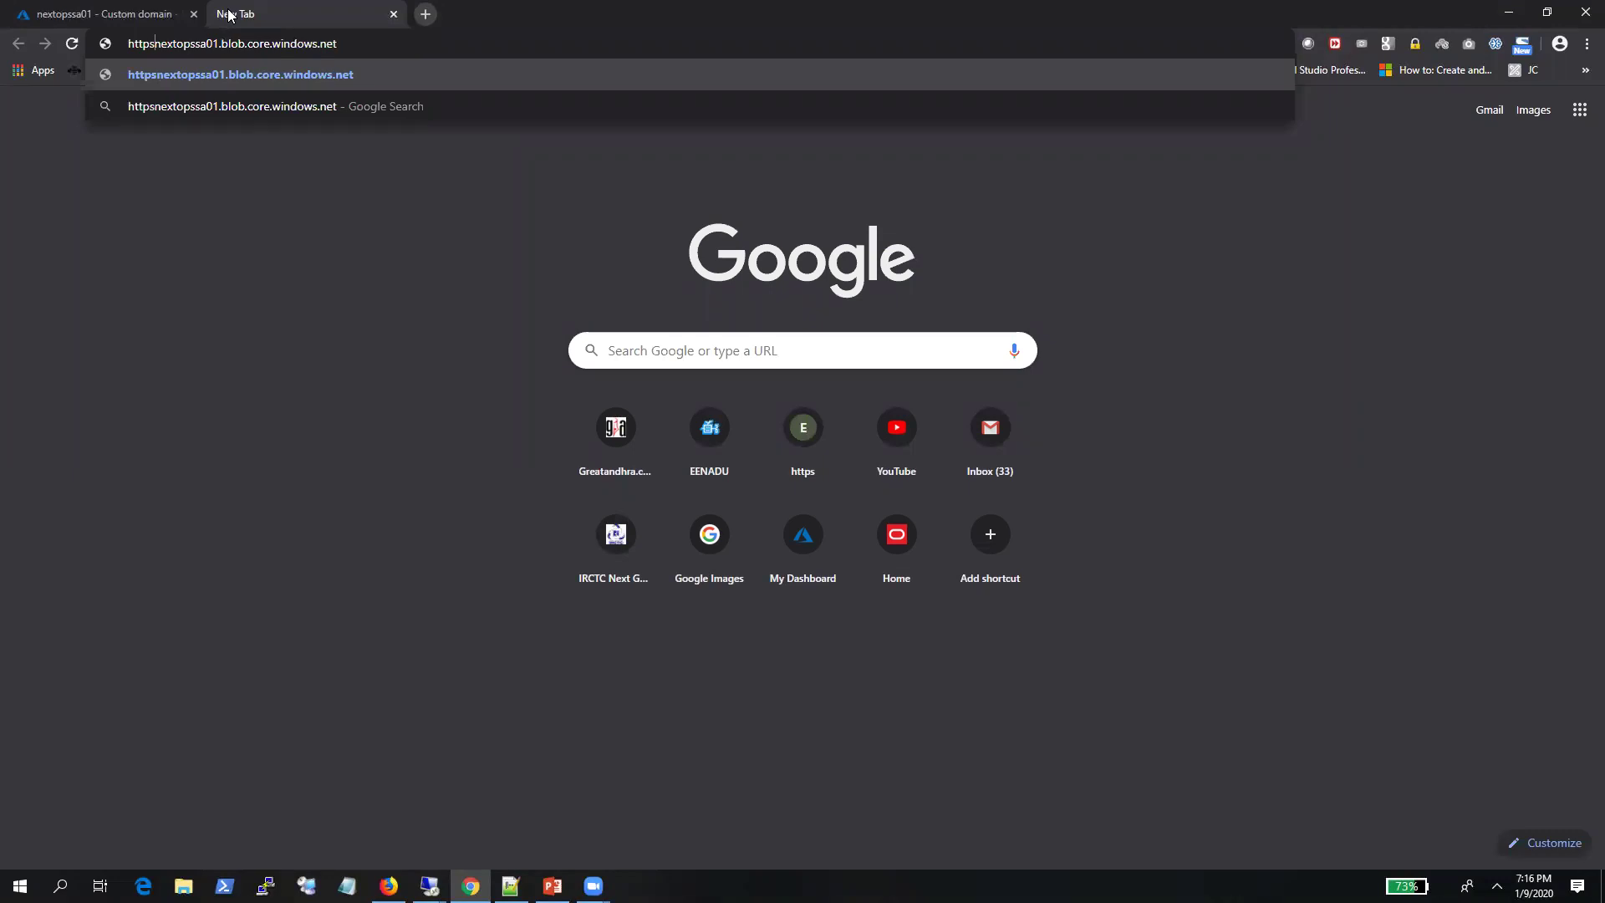
type("://")
key("Return")
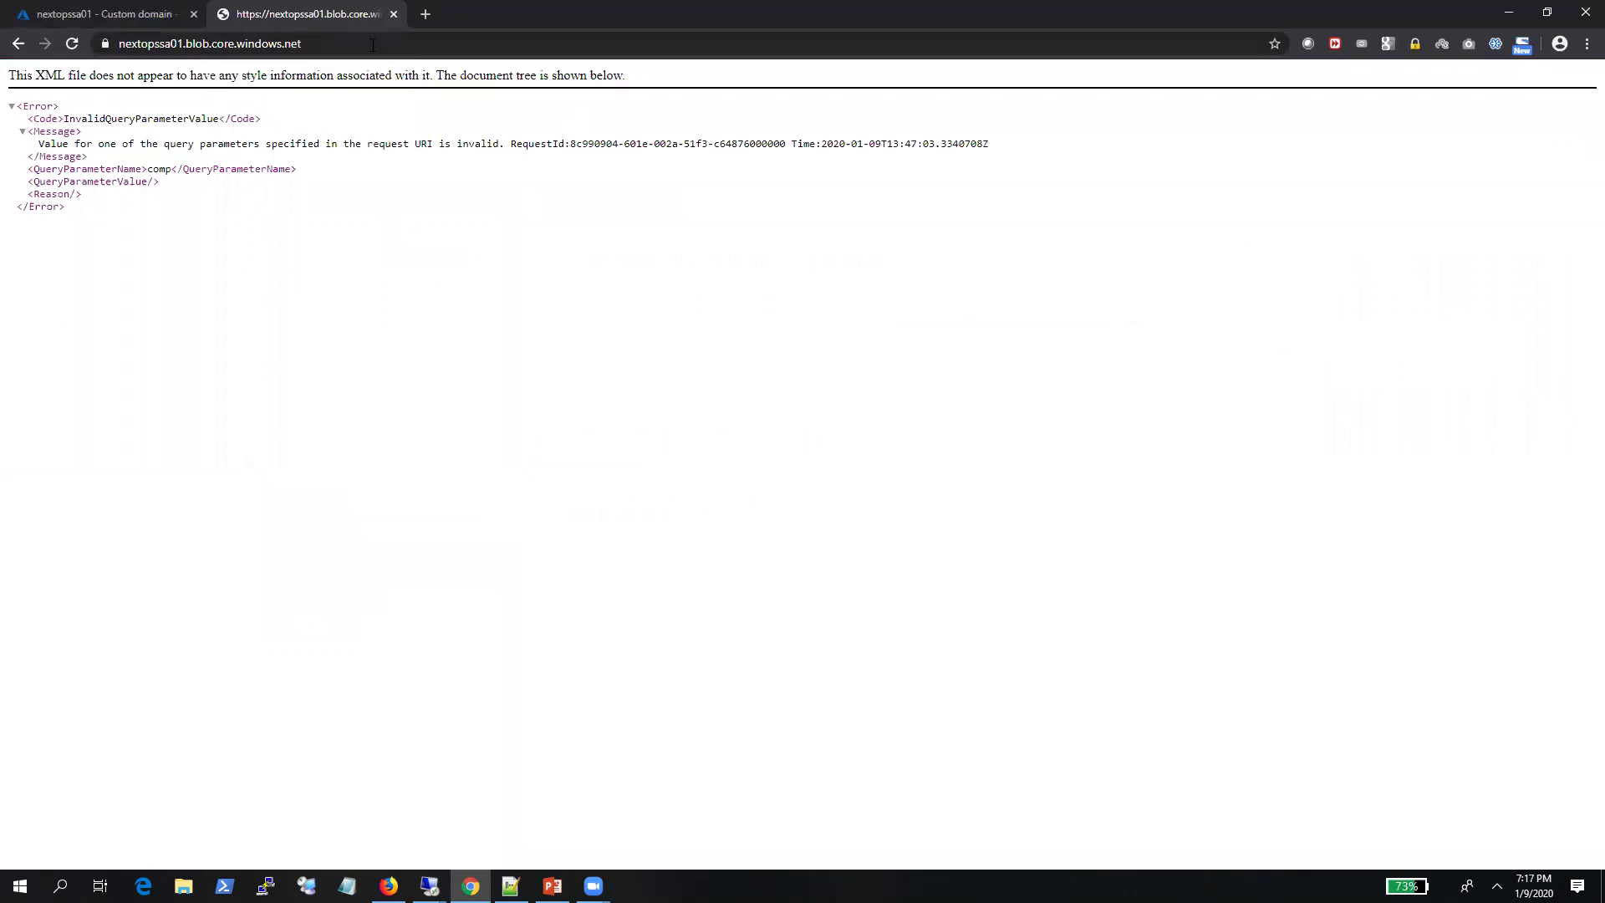
Append /file.txt to the blob endpoint URL without loading it and highlight the URL's host name
left_click(373, 44)
left_click(373, 44)
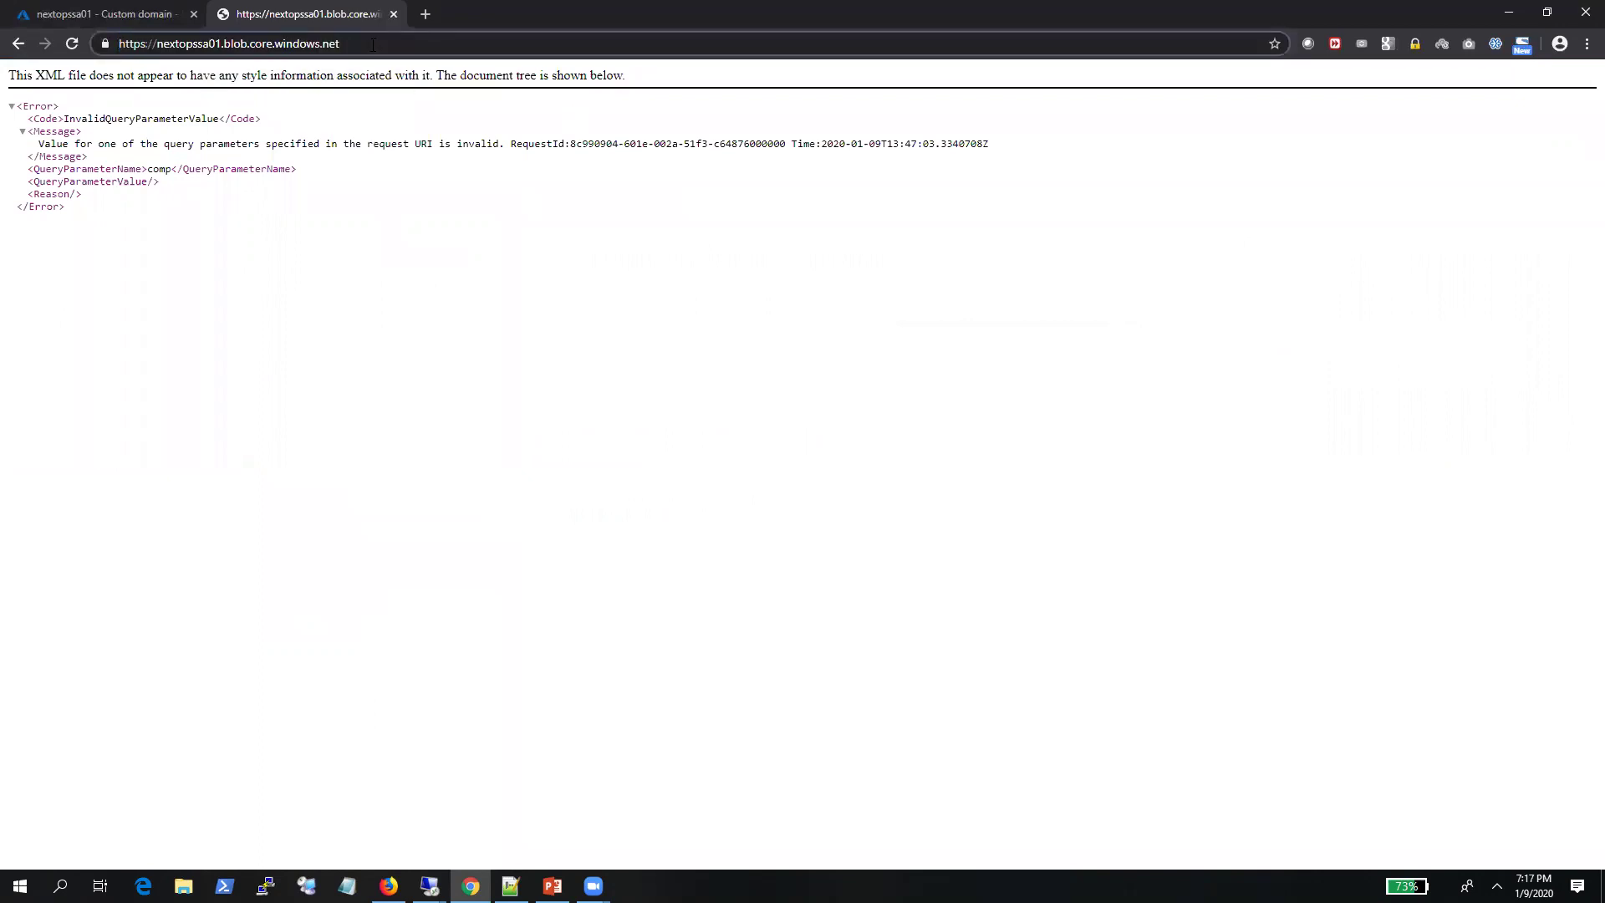
type("/")
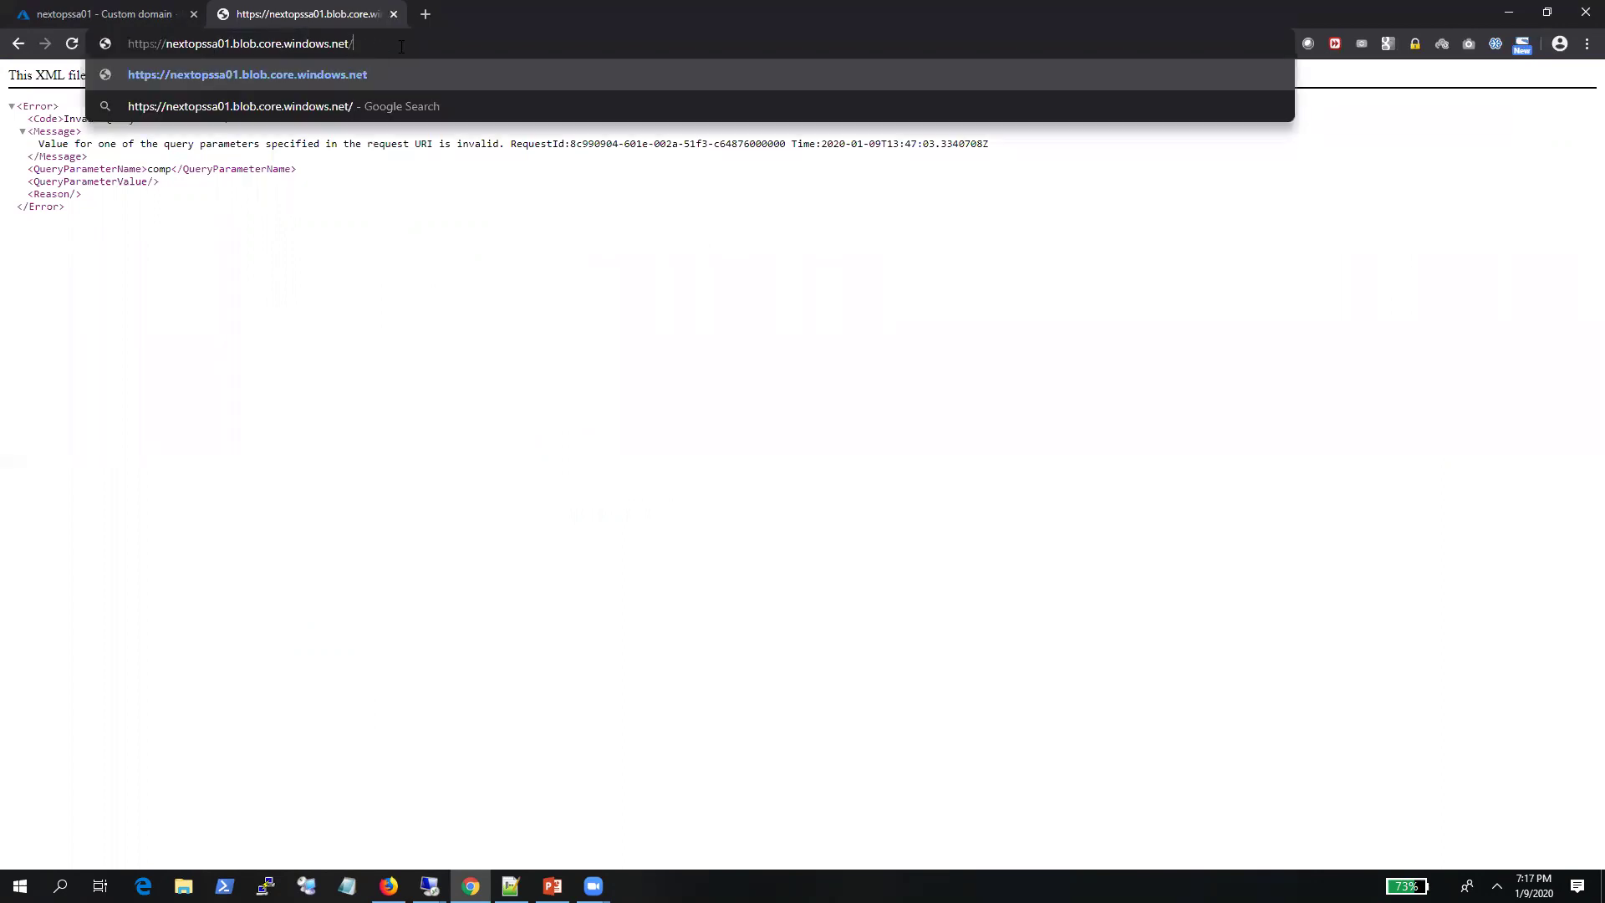
left_click_drag(226, 179, 107, 141)
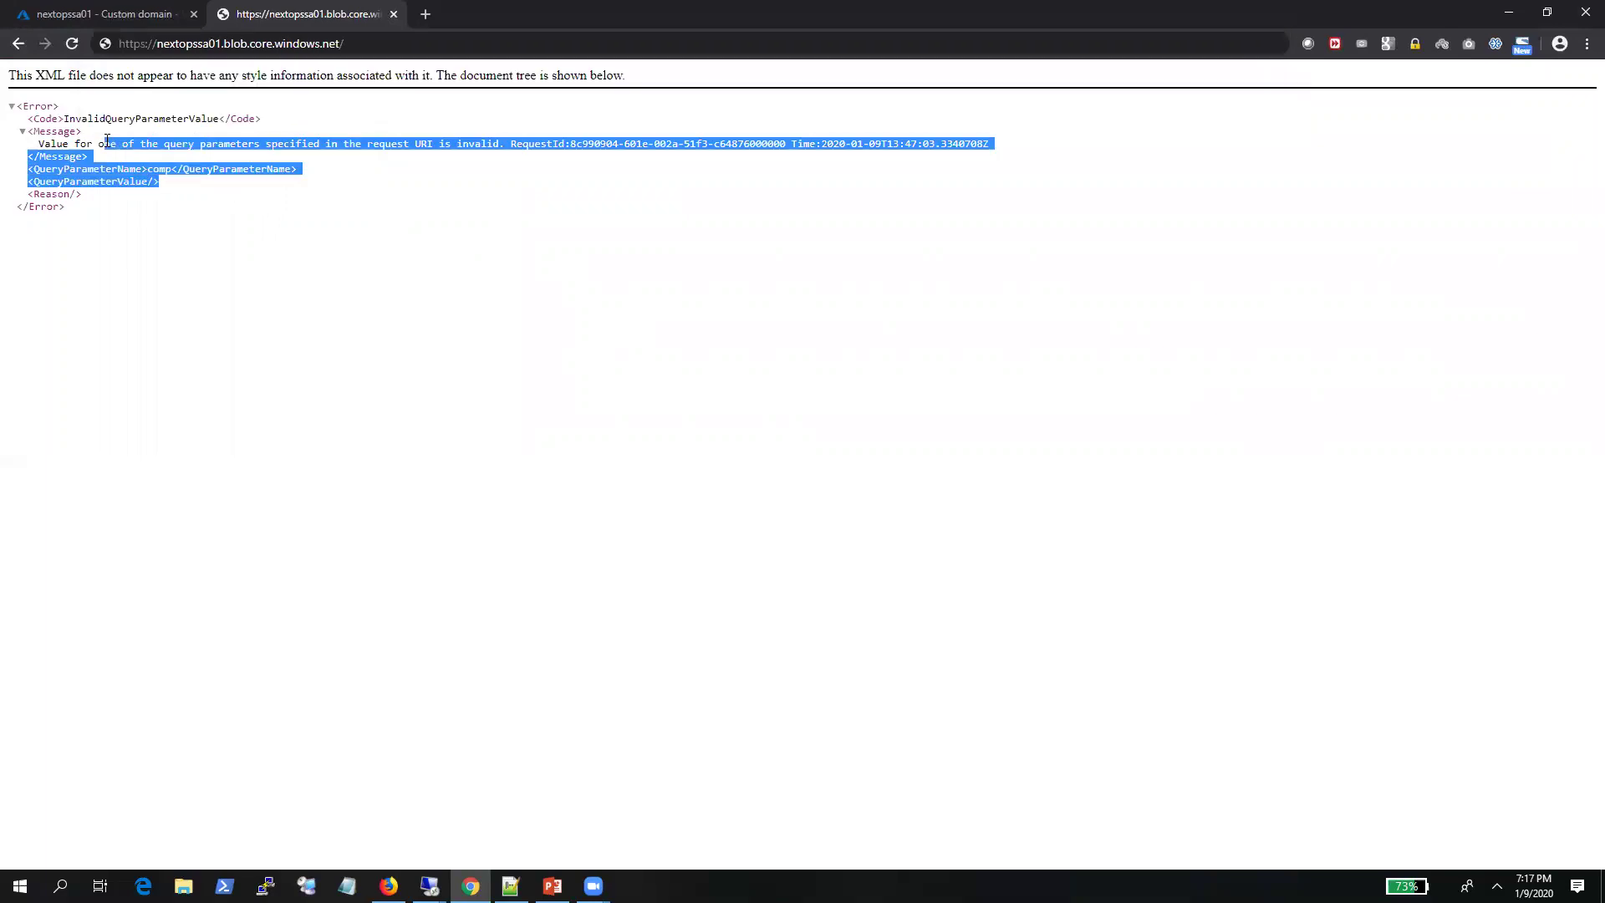
left_click_drag(163, 77, 316, 84)
left_click(394, 49)
left_click(395, 49)
type("file.txt")
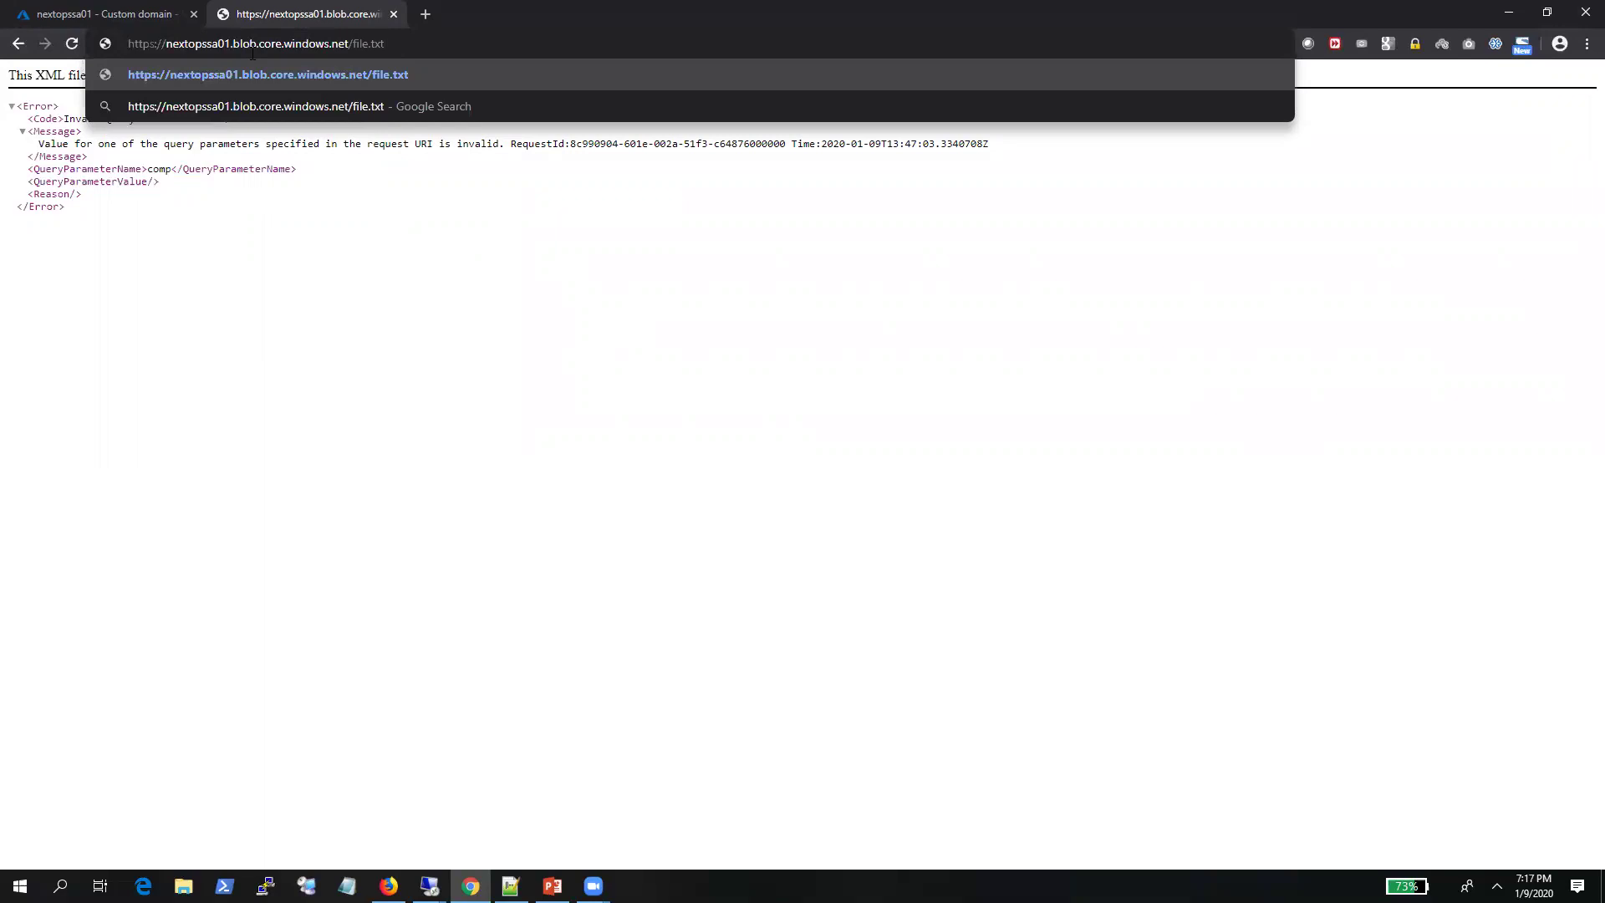
left_click_drag(167, 48, 351, 46)
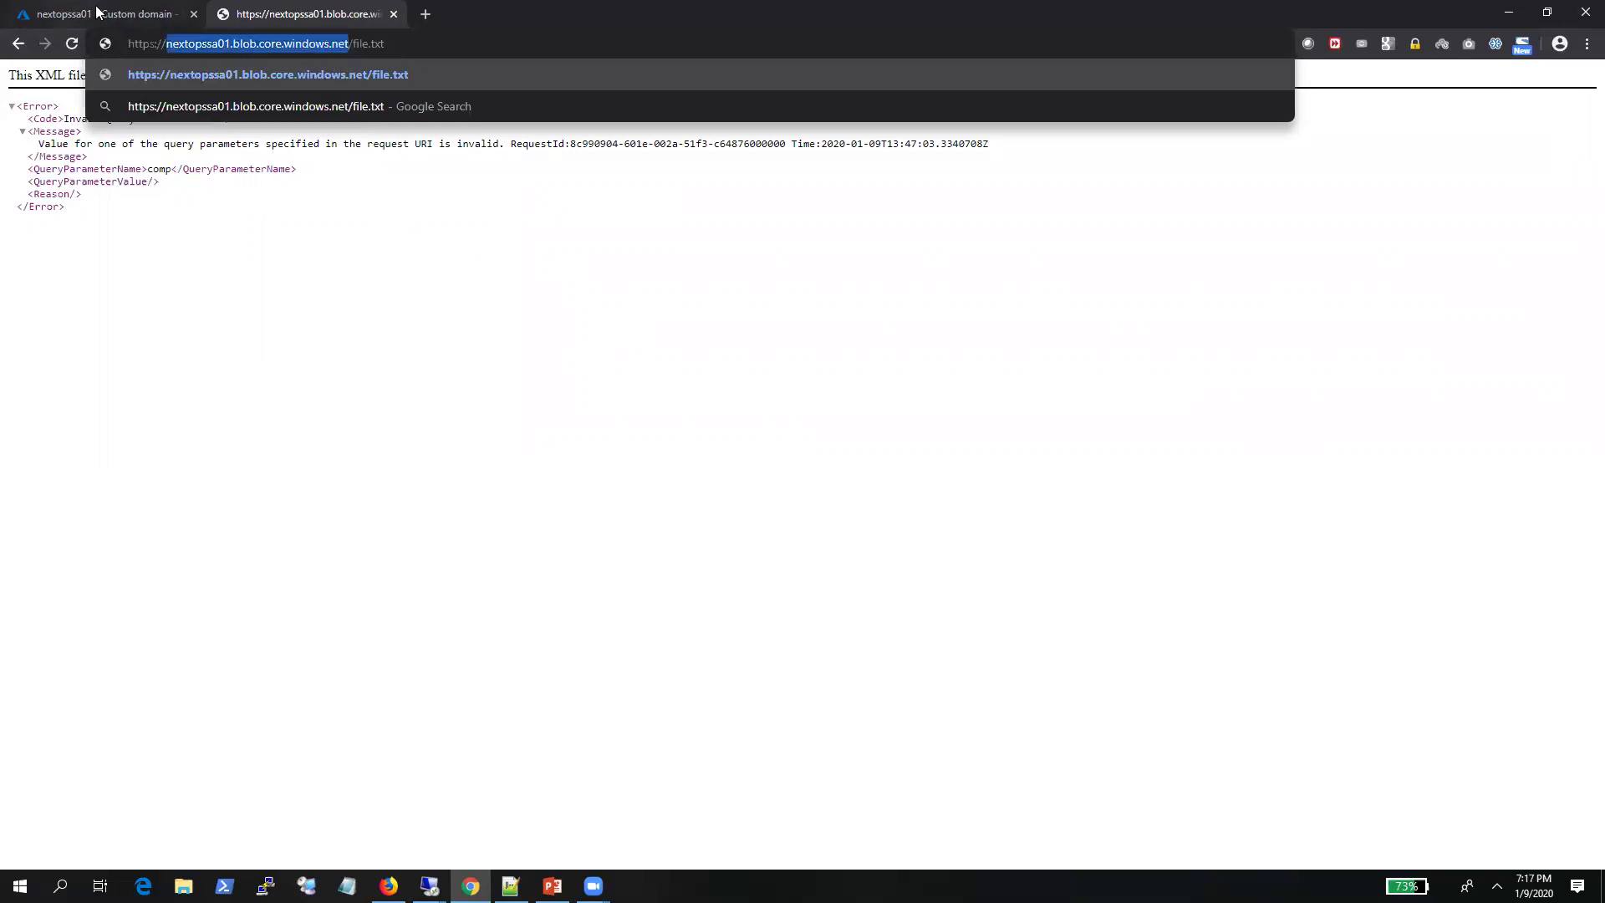
Compare the custom domain name field with the default blob endpoint address in the other tab
left_click(92, 13)
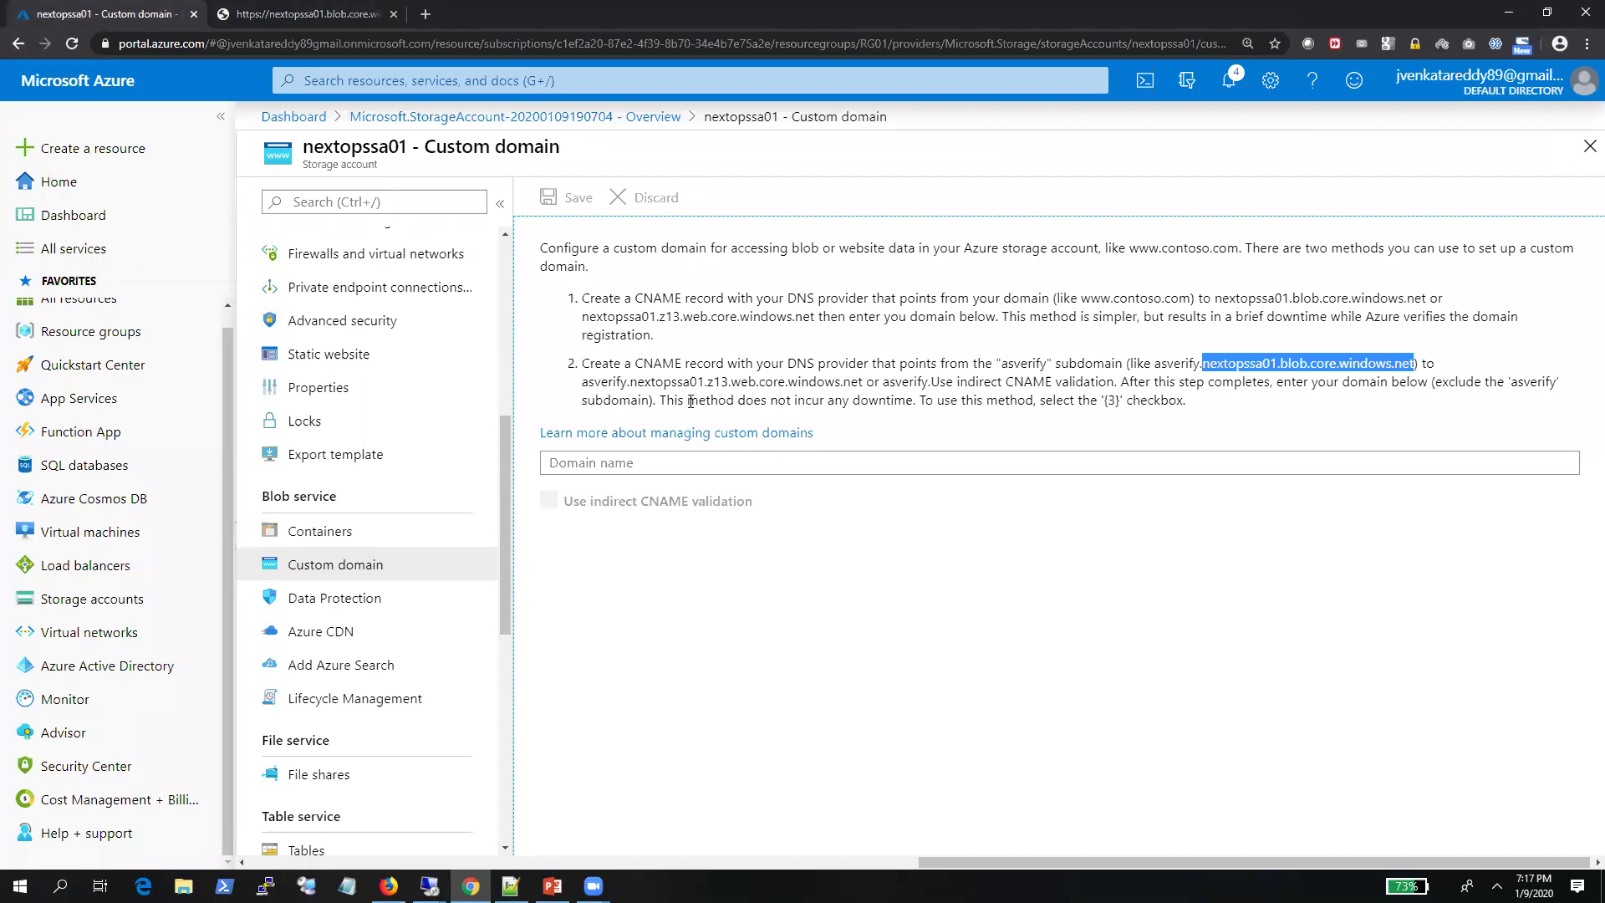
left_click(610, 461)
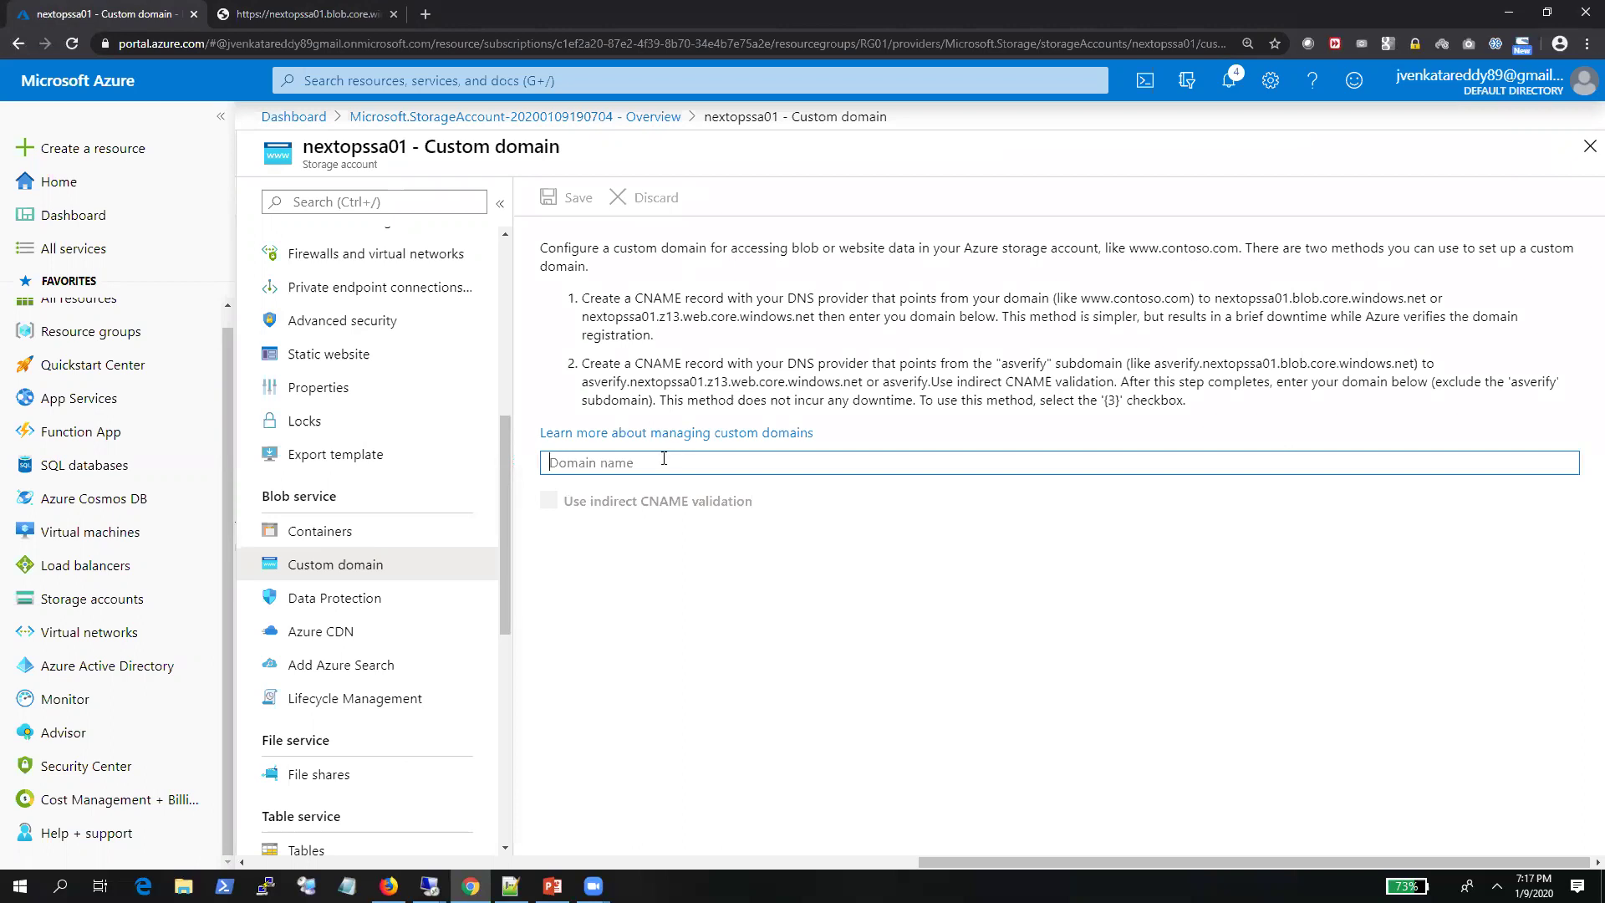
left_click(239, 12)
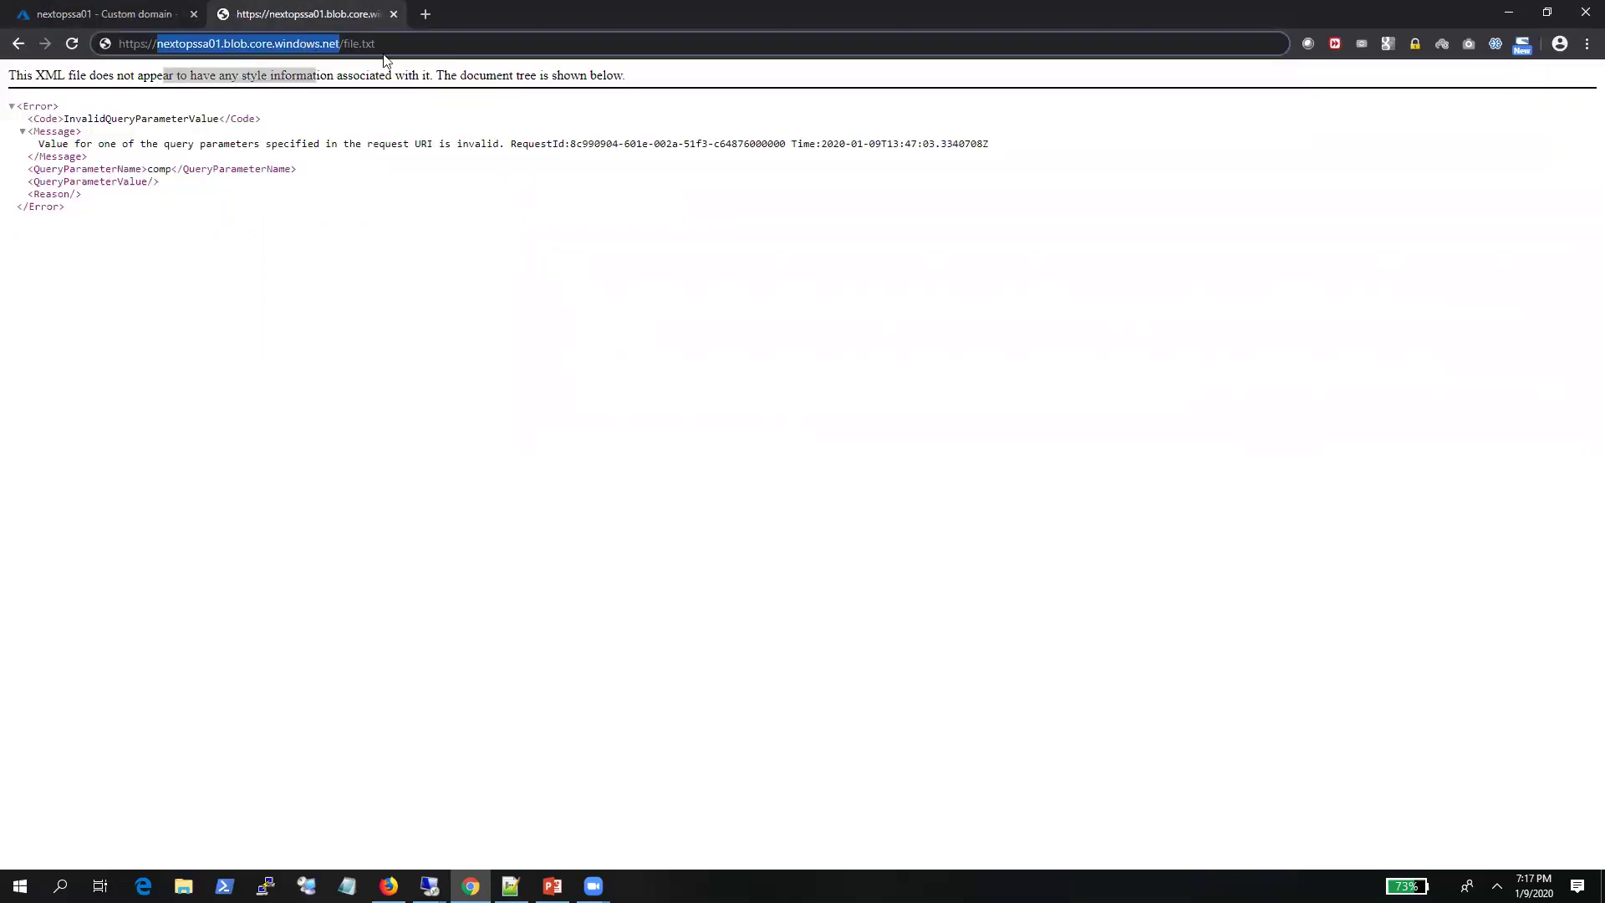
left_click(118, 13)
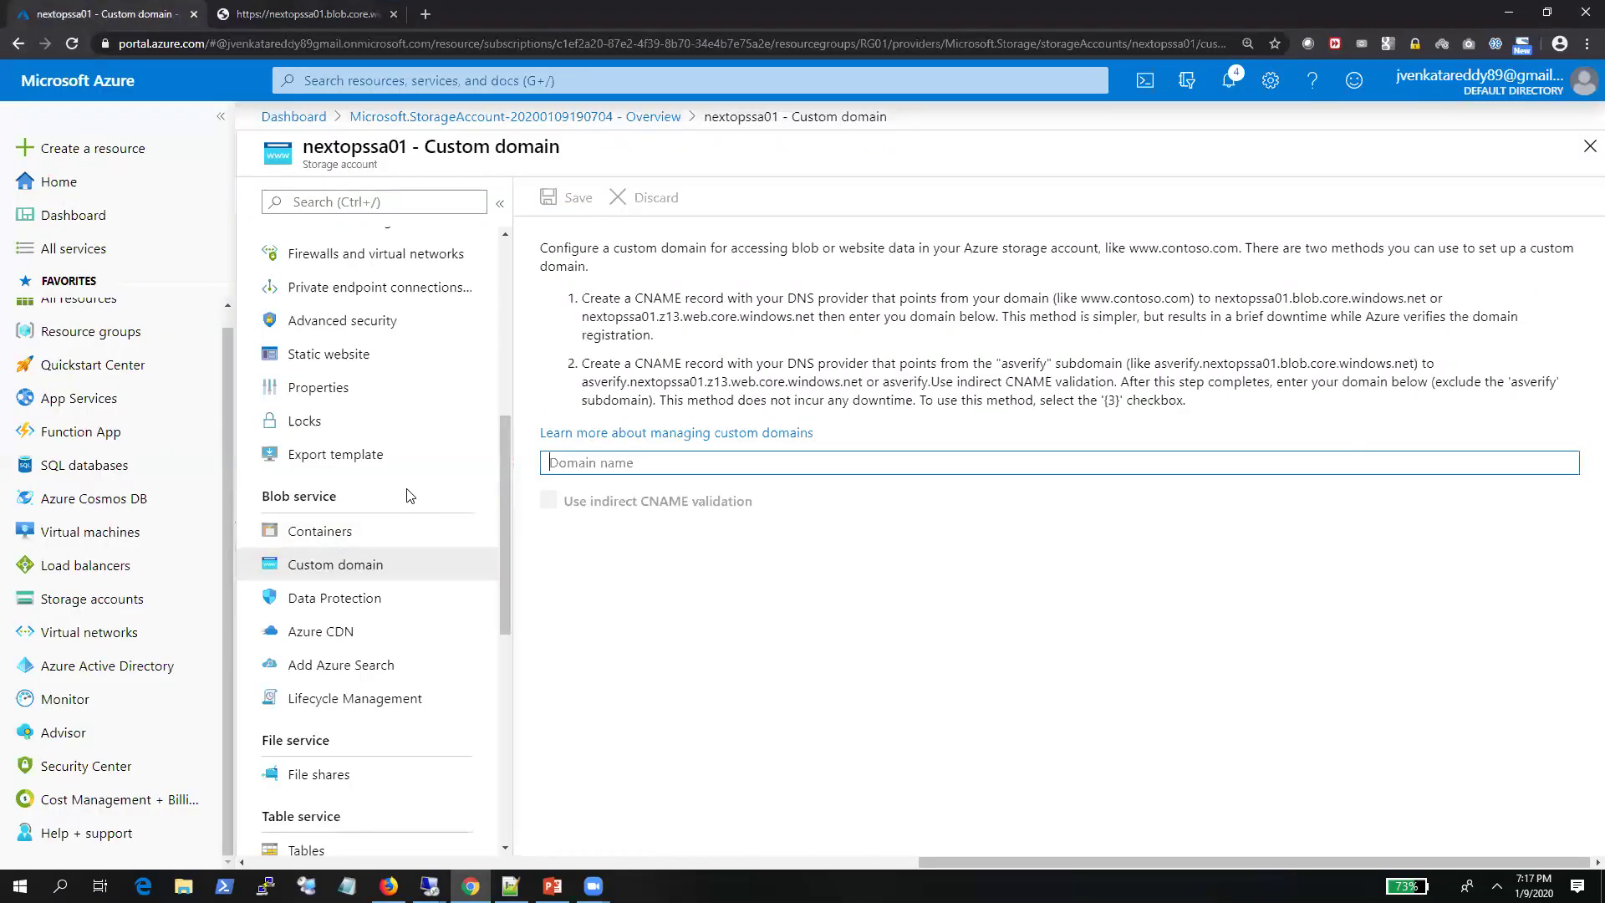
Return to the storage account's overview, close the blob endpoint tab and examine the services and monitoring charts
scroll(408, 496, "up", 10)
left_click(384, 244)
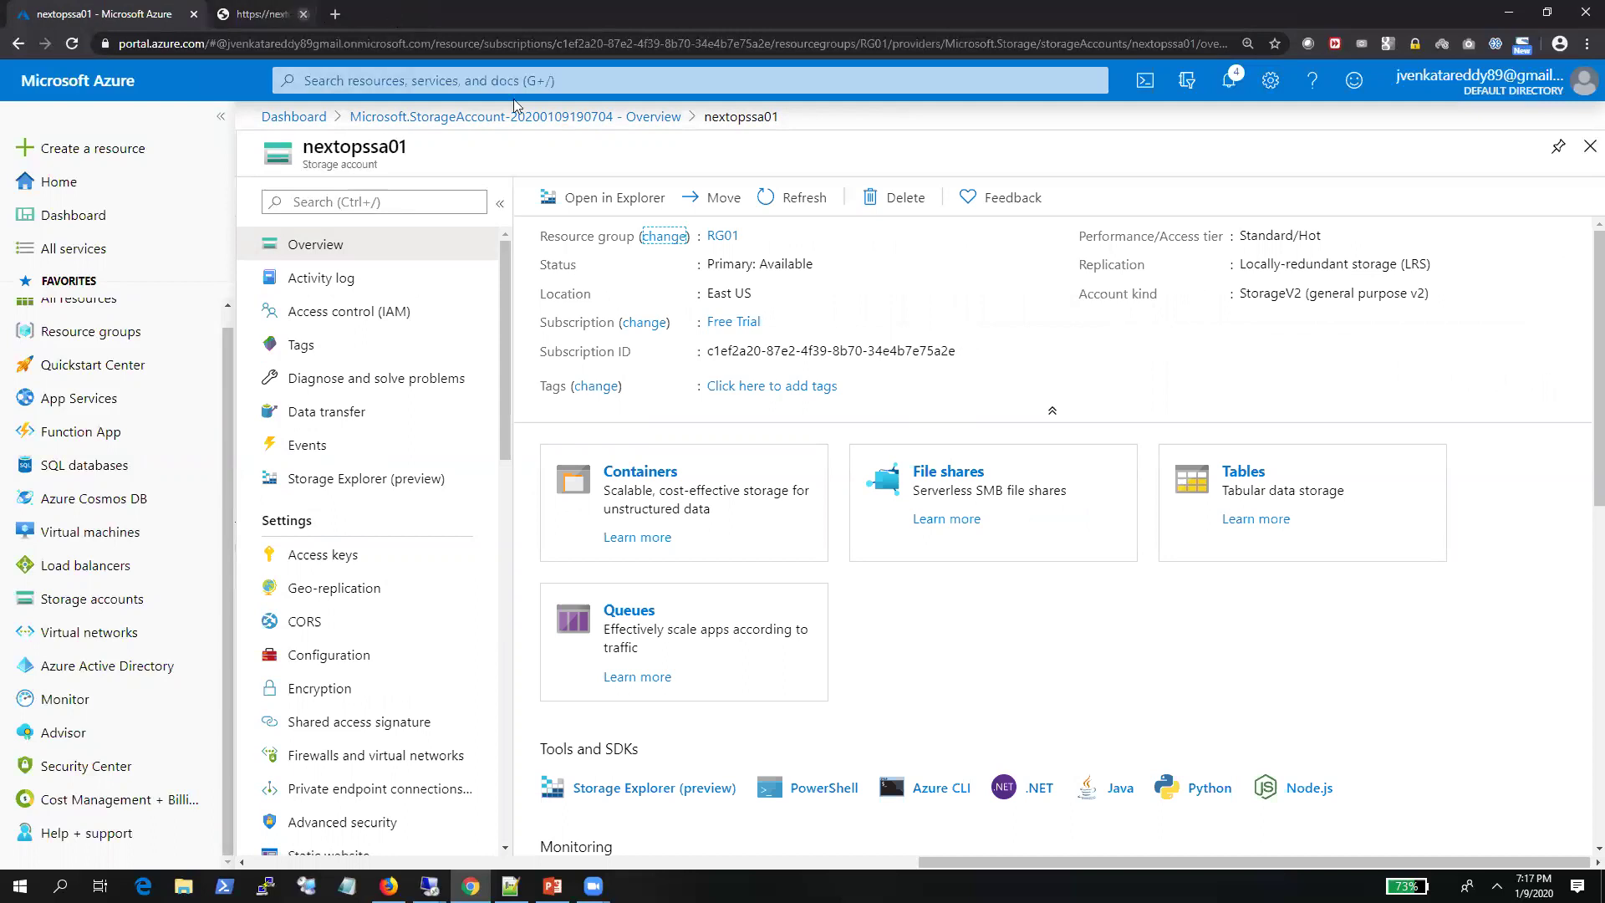
scroll(959, 658, "down", 5)
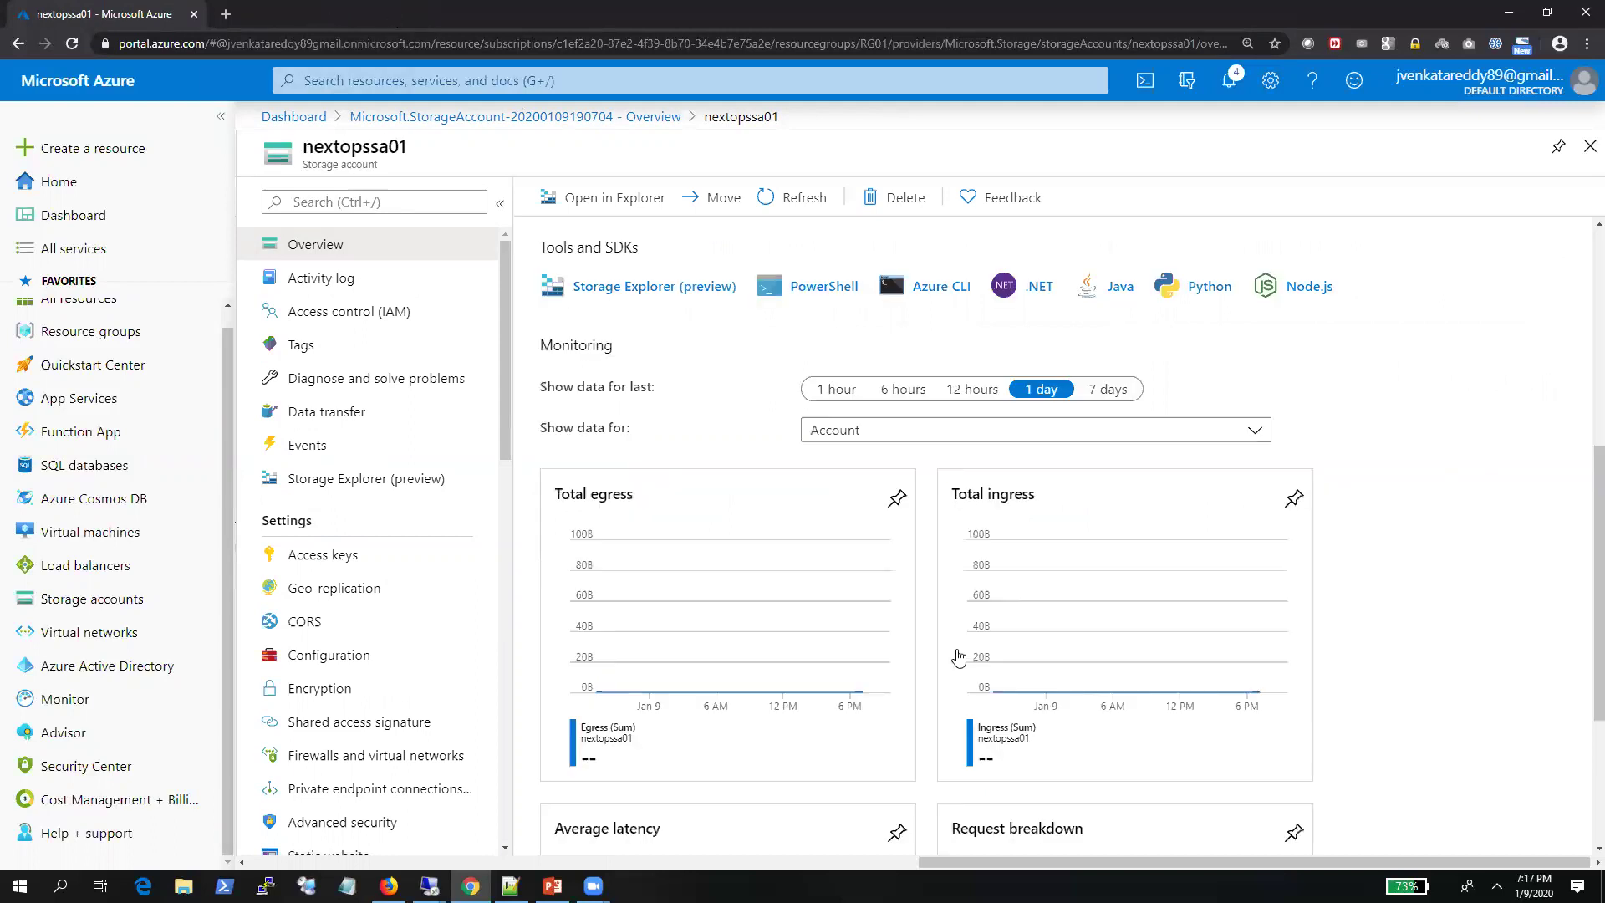
scroll(959, 657, "up", 5)
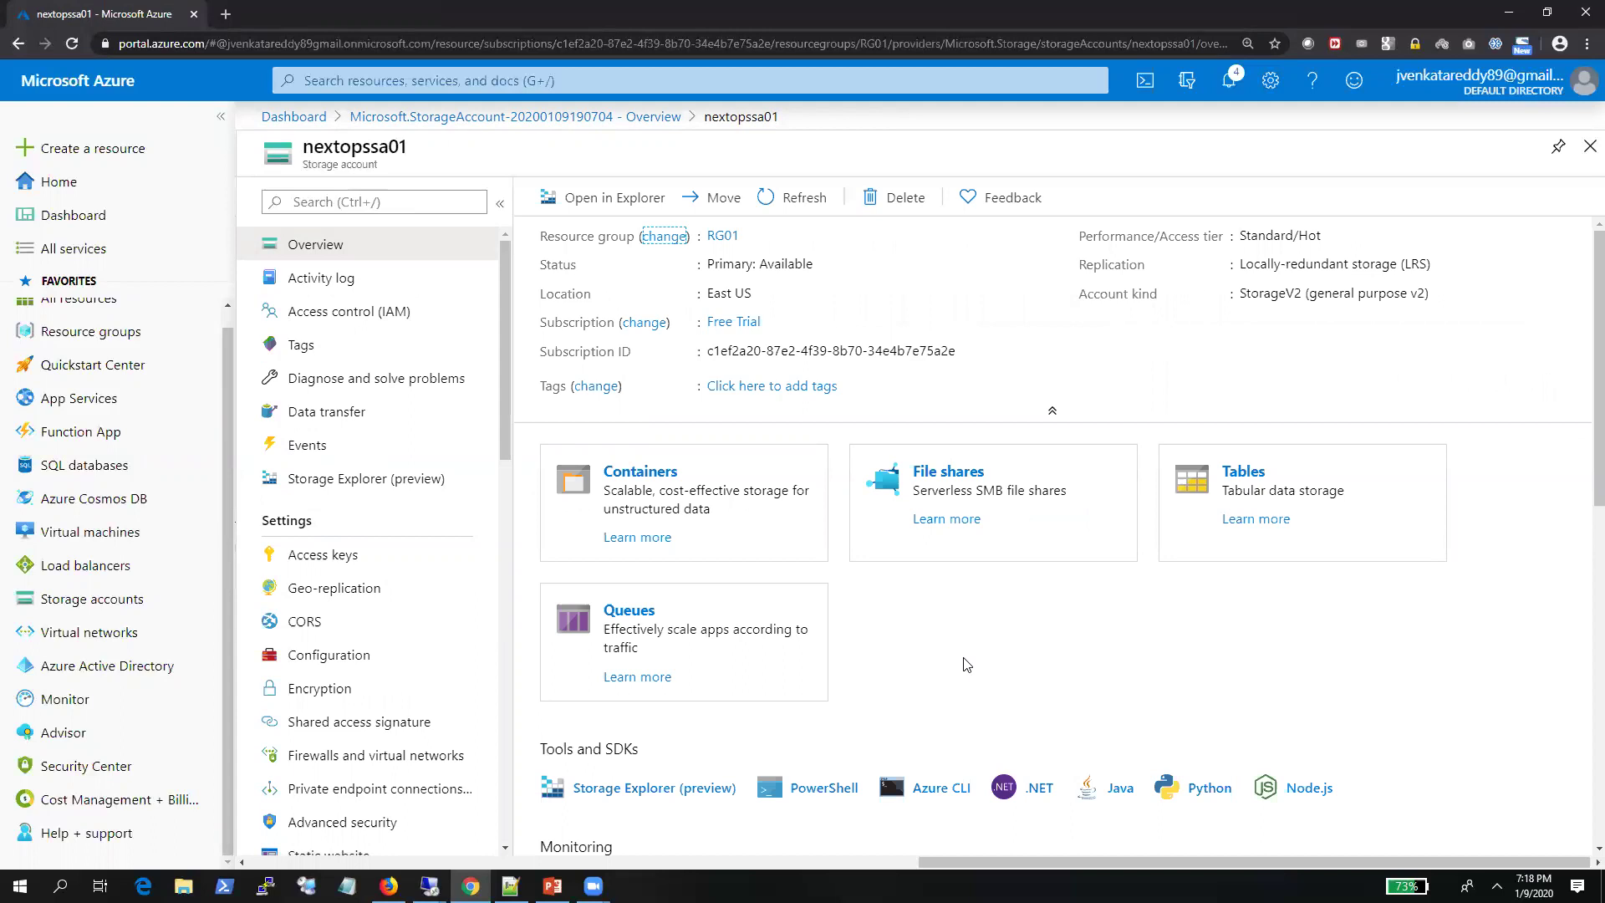
Start a new blob container, enter the name DiskContainer01 and display its public access level options
left_click(727, 520)
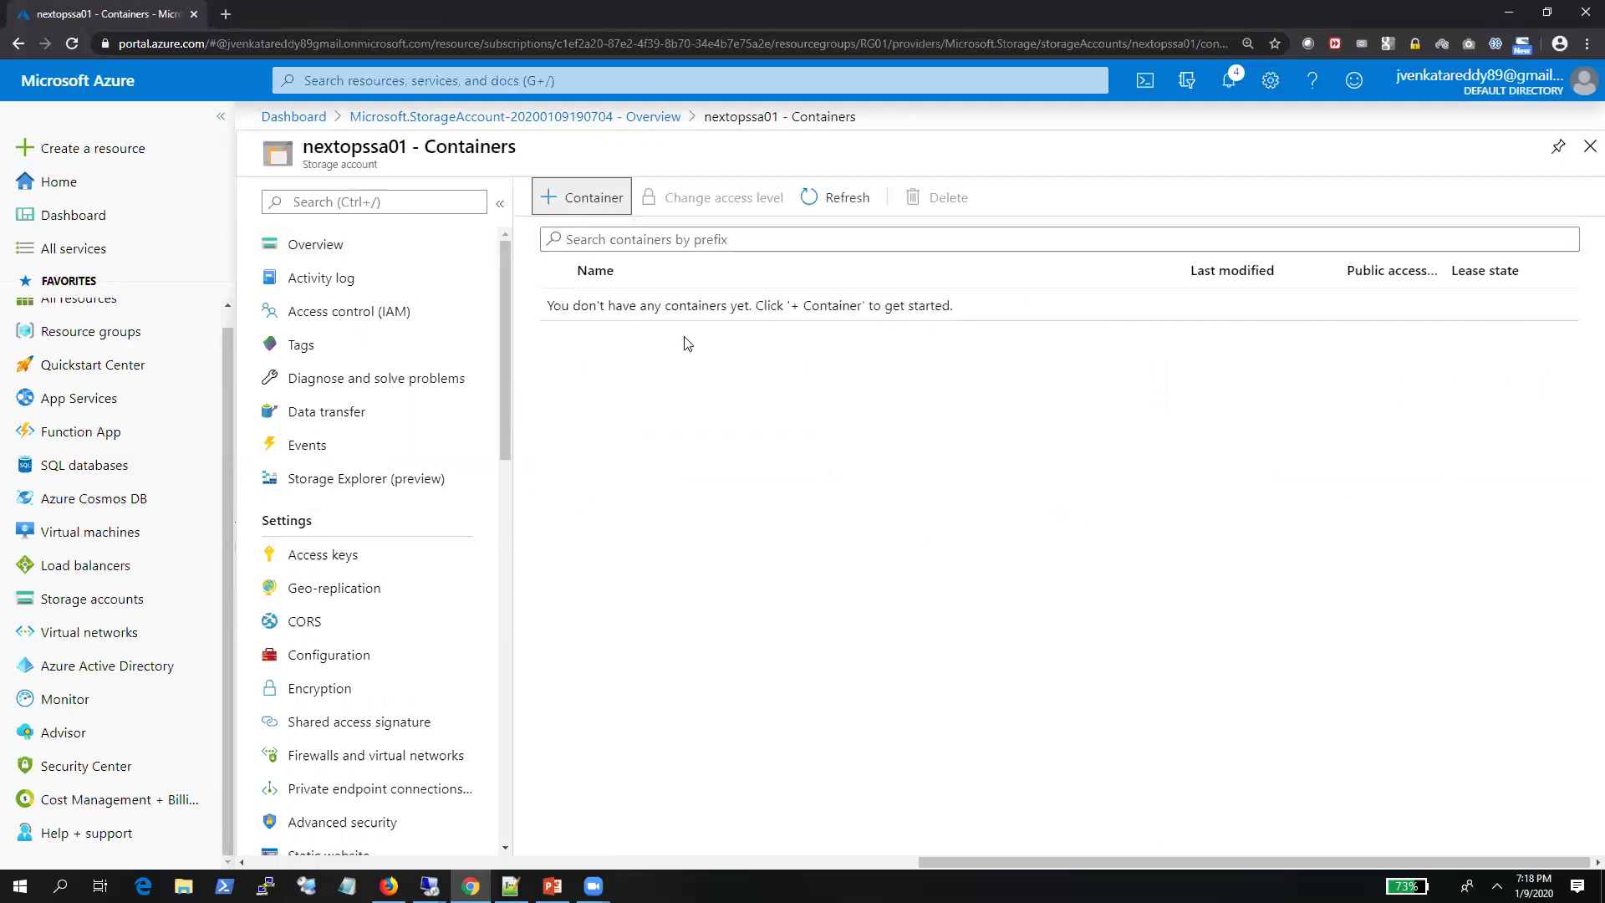
left_click(582, 198)
type("Container")
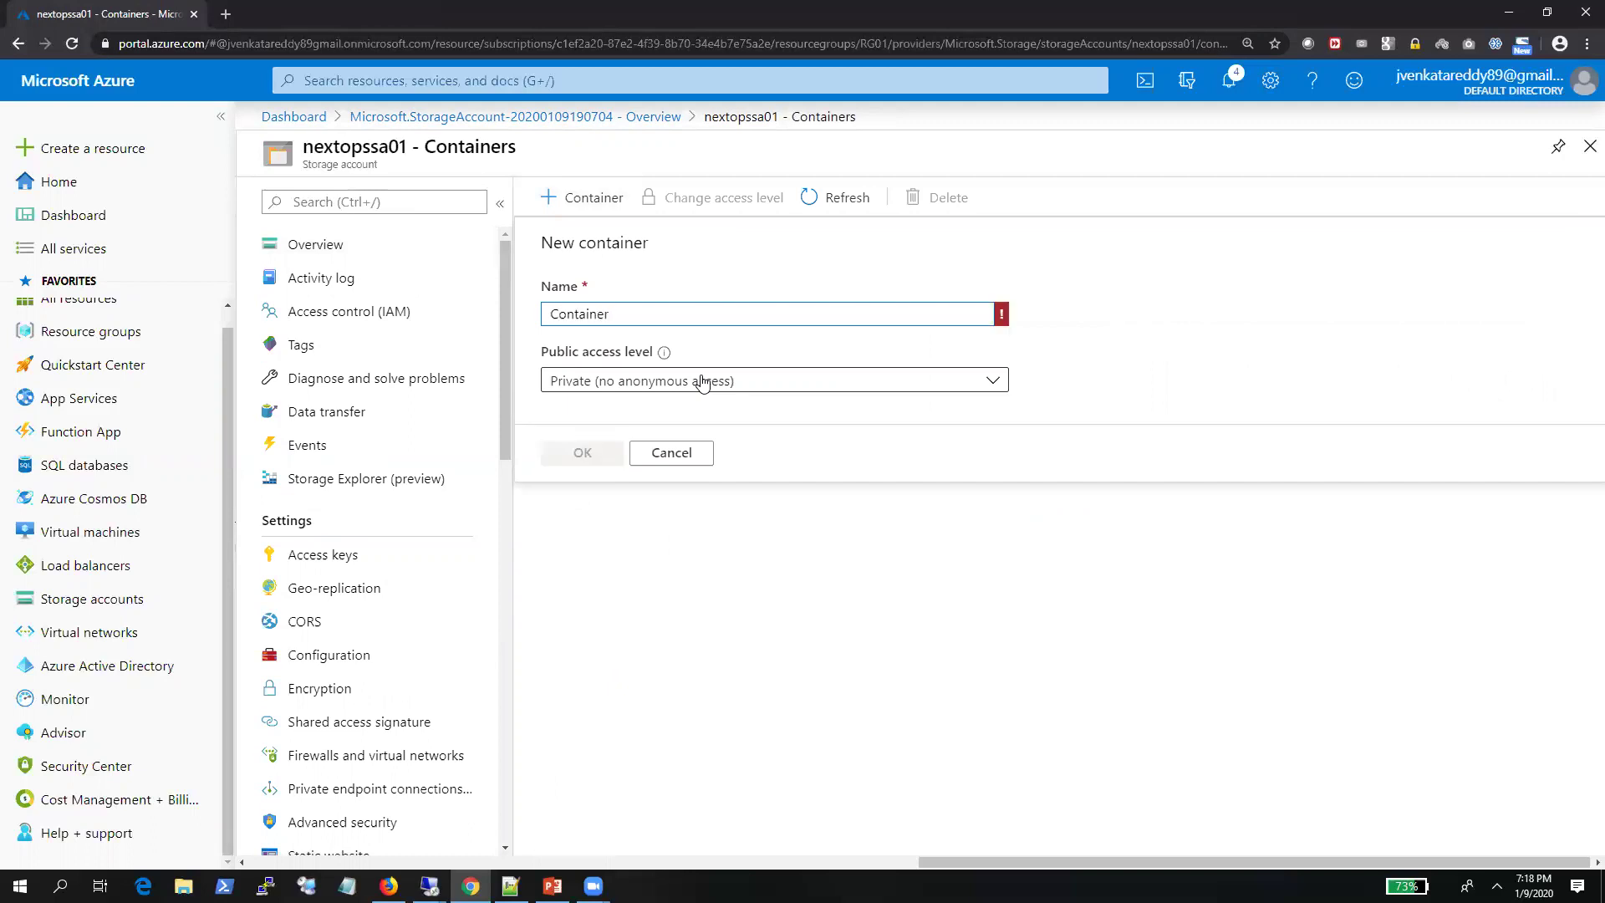
key("ctrl+a")
type("DiskContainer01")
left_click(702, 382)
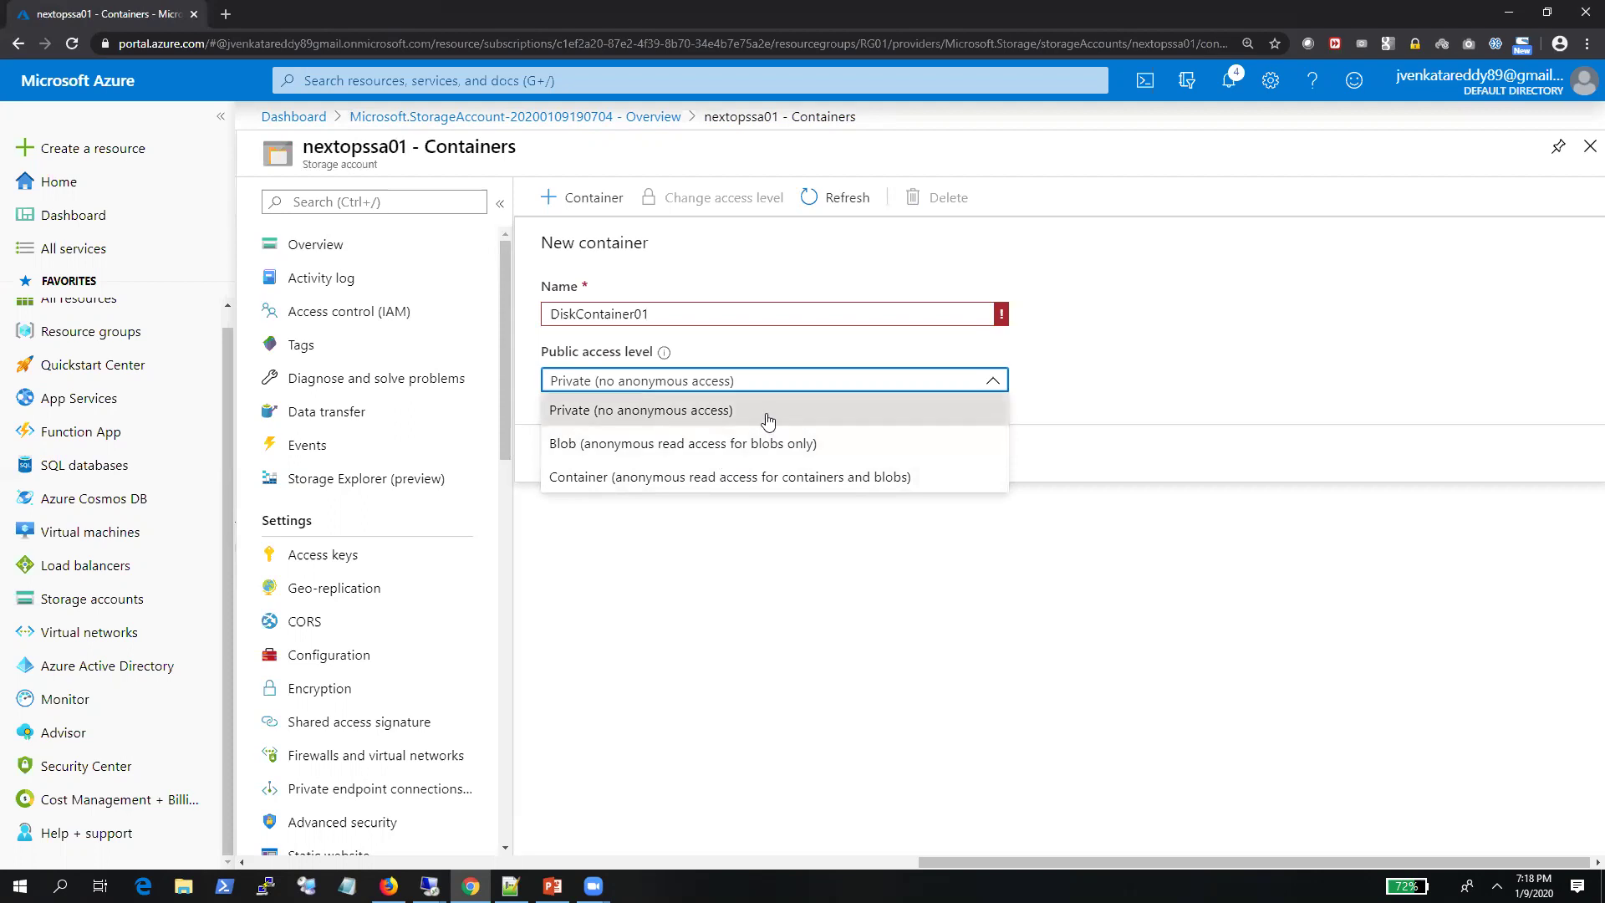
Change the new container's name to diskcontainer01, using only lowercase letters
left_click(589, 311)
key("BackSpace")
type("c")
key("Left")
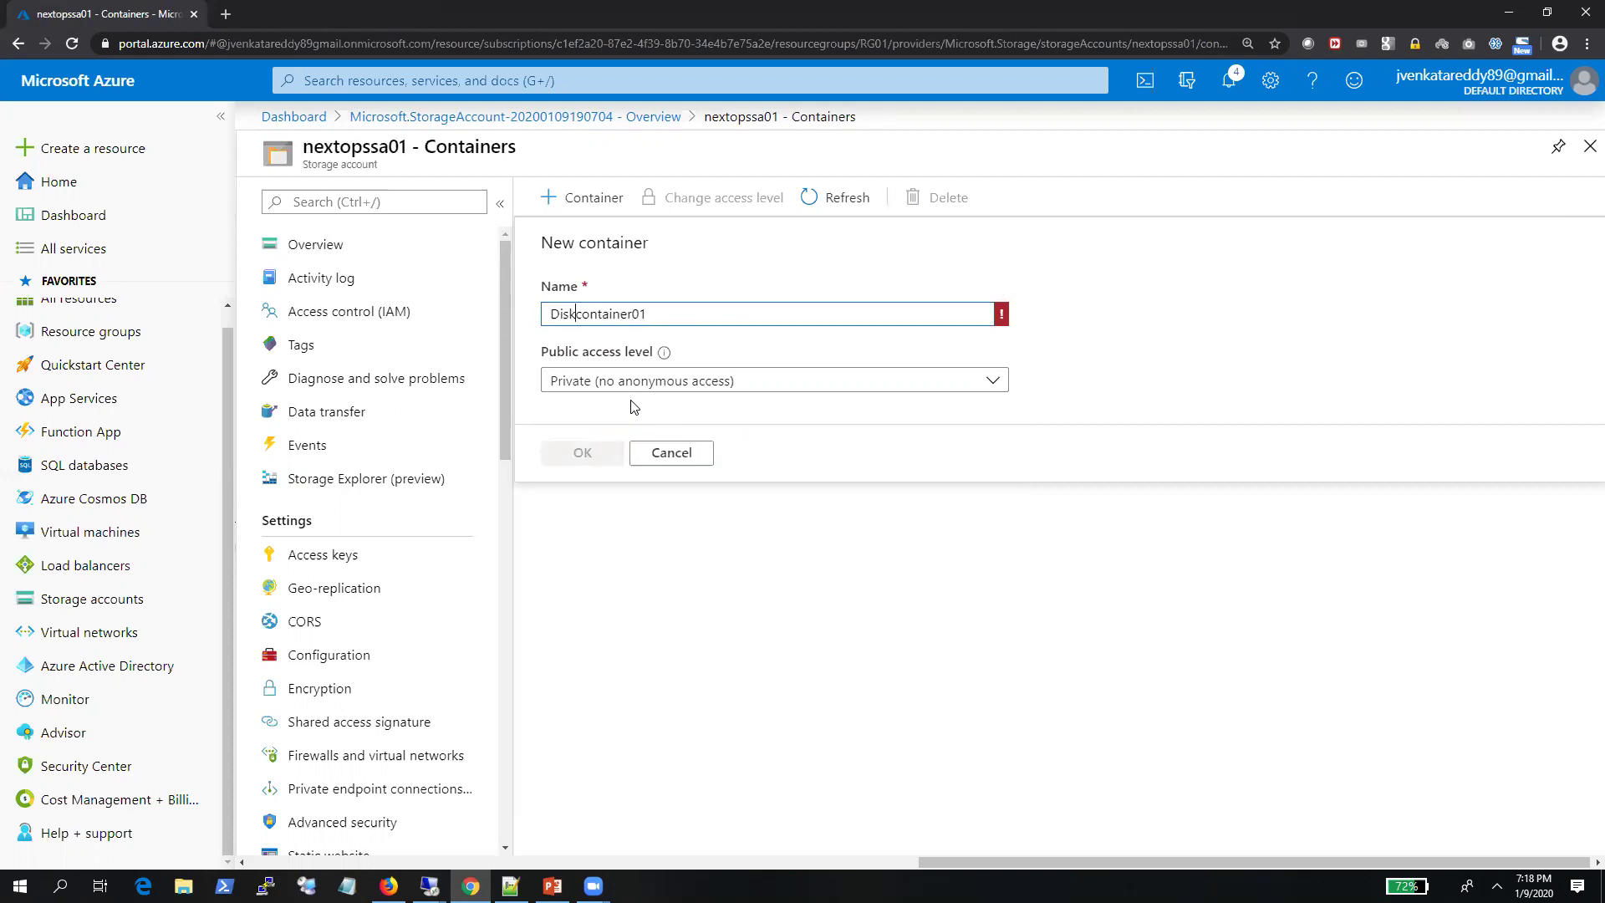
key("Delete")
type("d")
Review the public access level options, keep Private (no anonymous access), and create the container
left_click(808, 384)
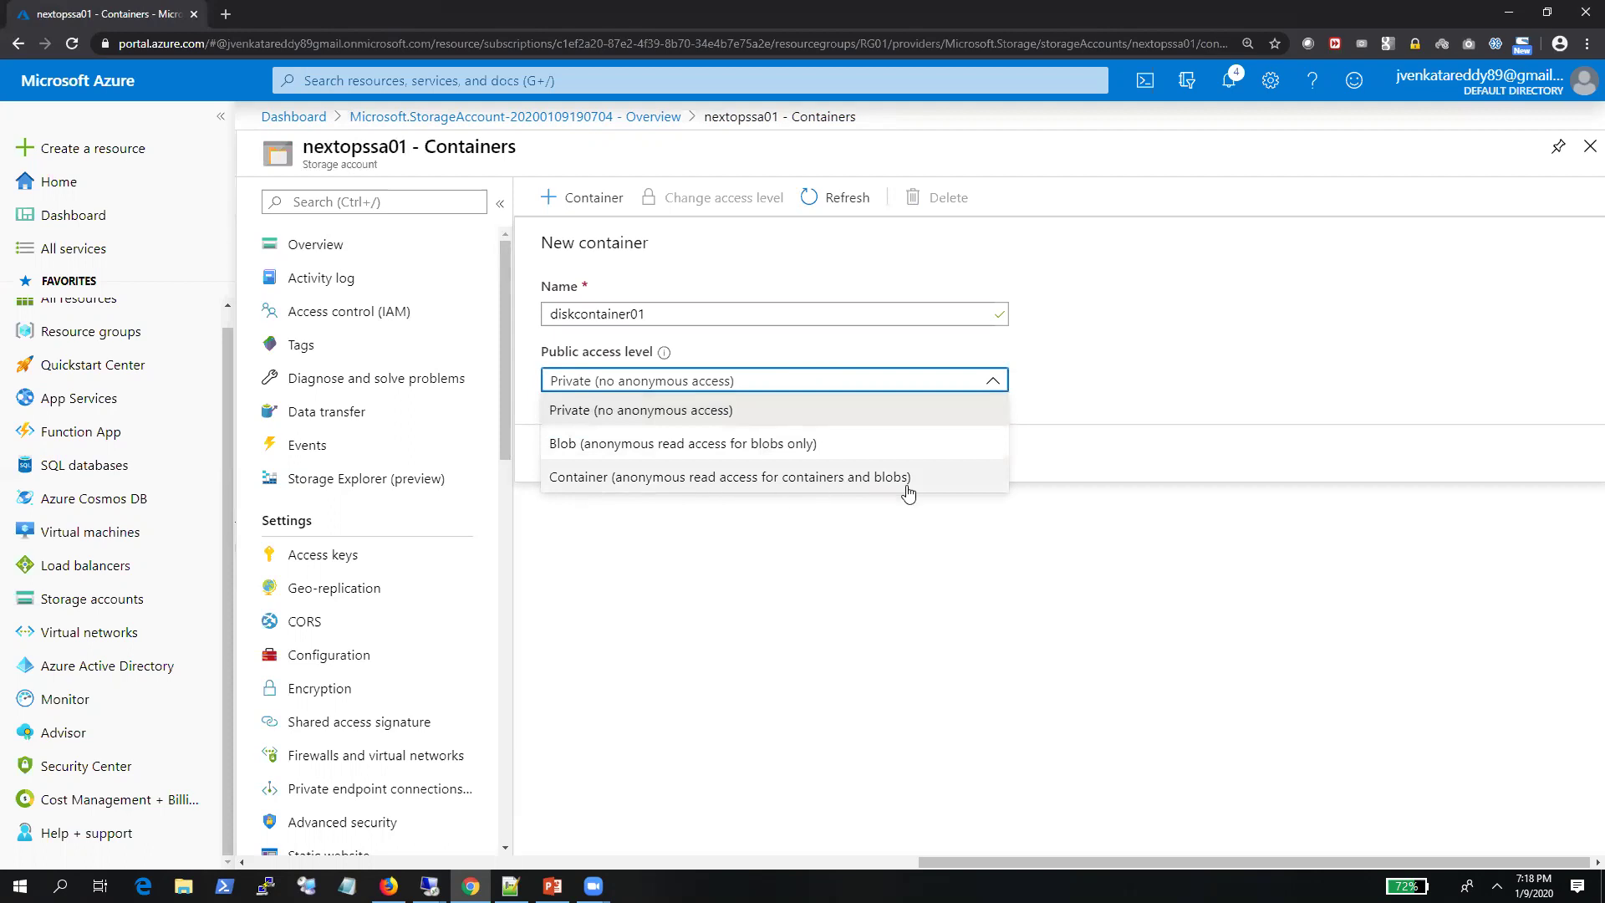
left_click(762, 462)
left_click(582, 383)
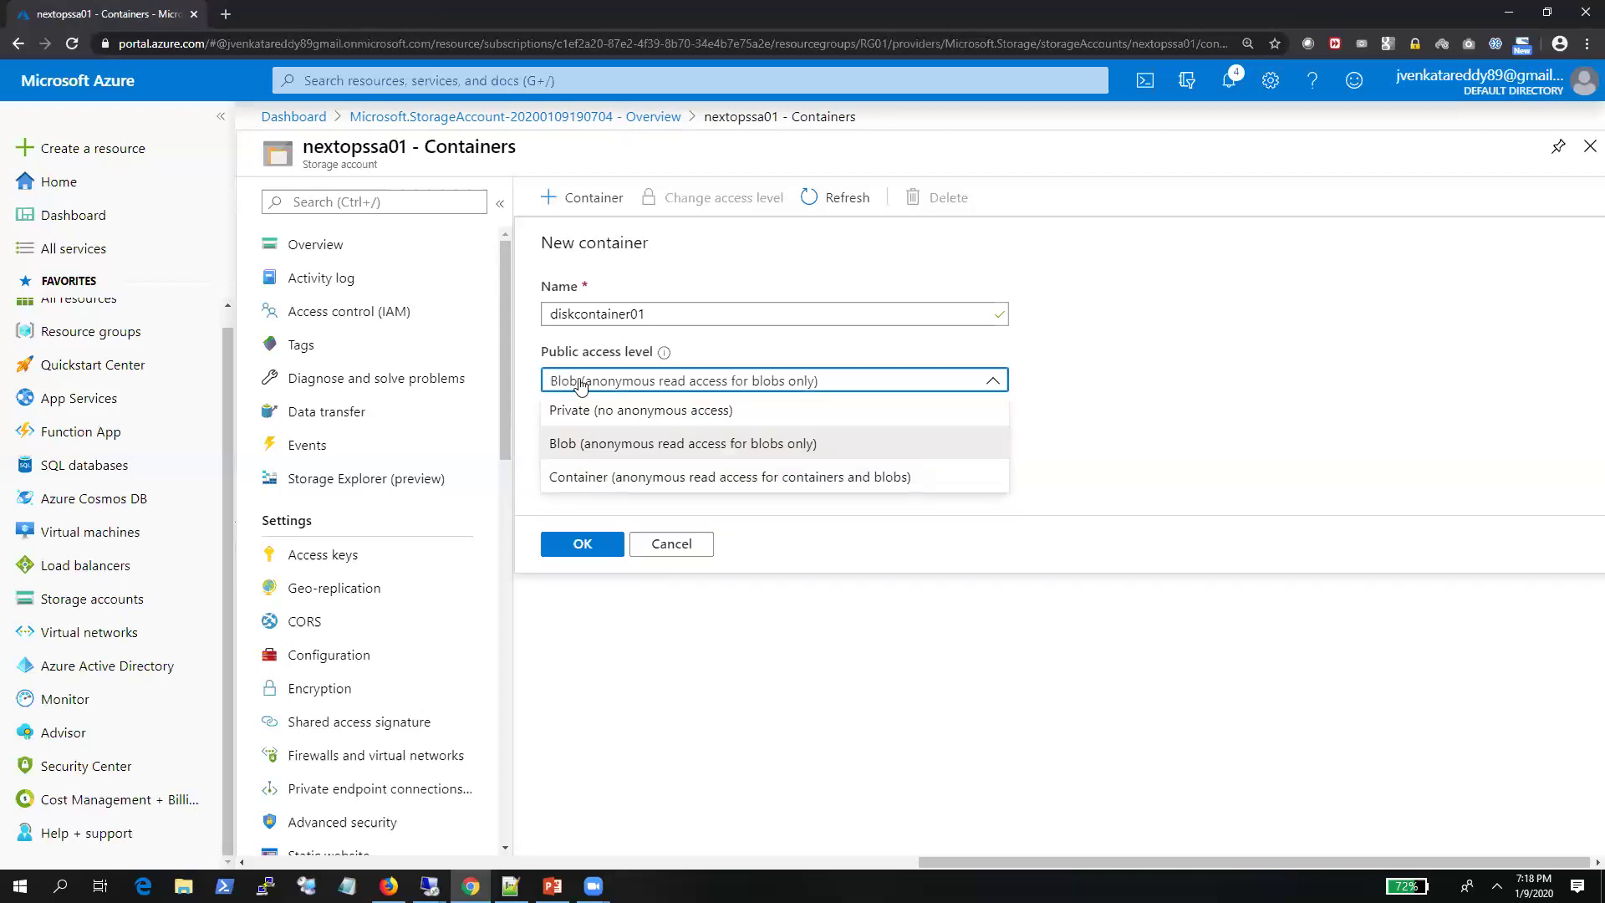
key("Escape")
left_click(585, 456)
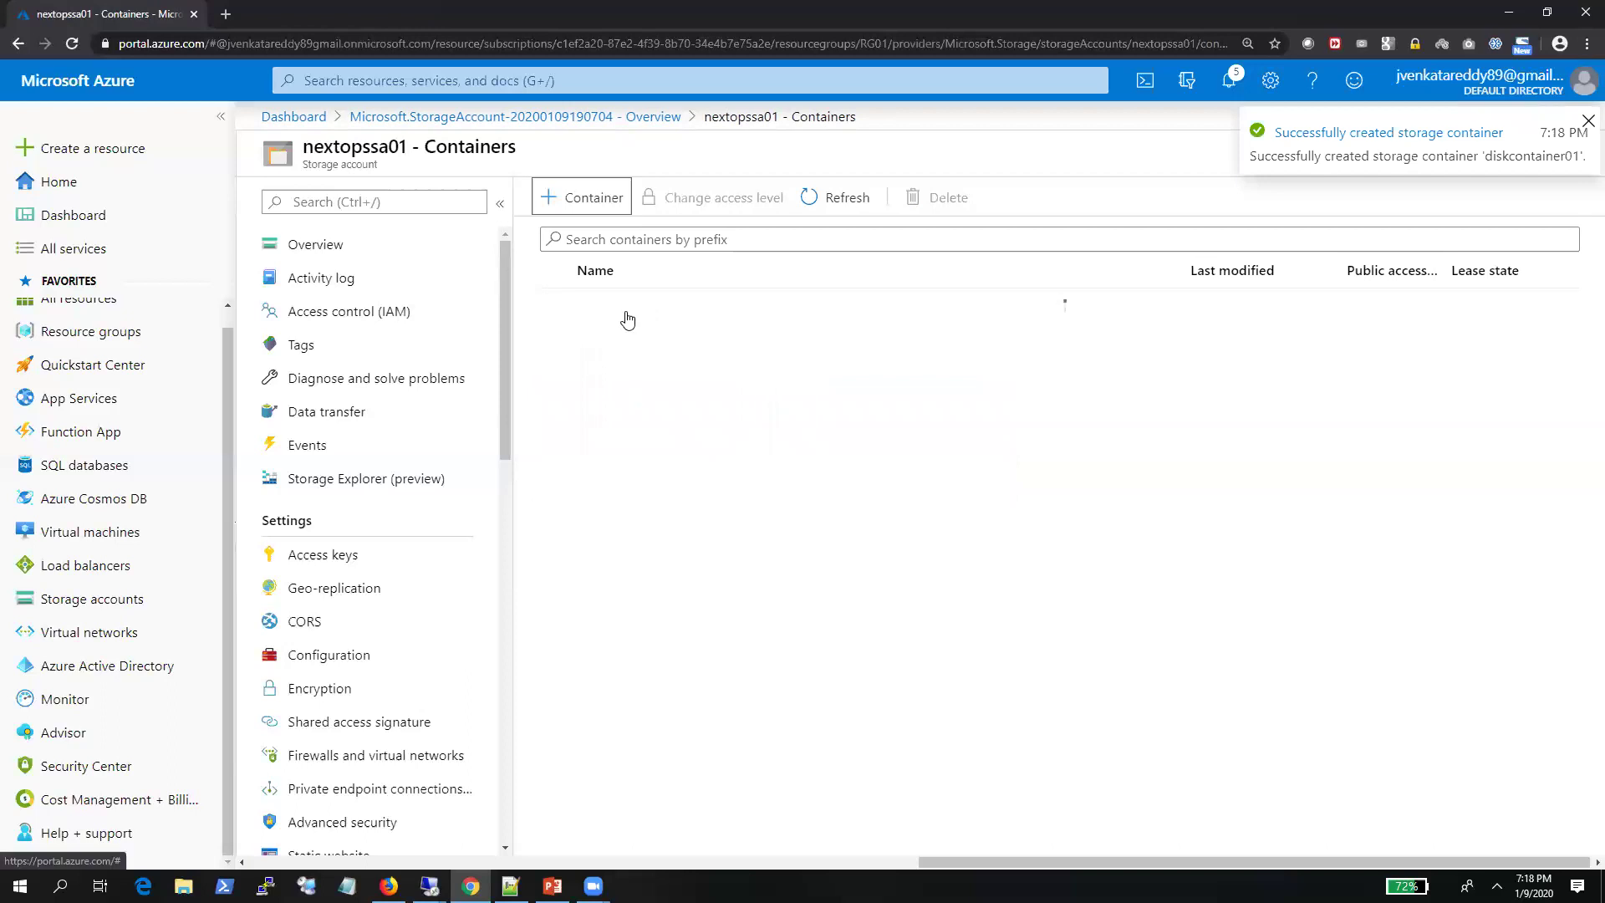
Look inside the diskcontainer01 container and return to the nextopssa01 storage account's overview
left_click(626, 308)
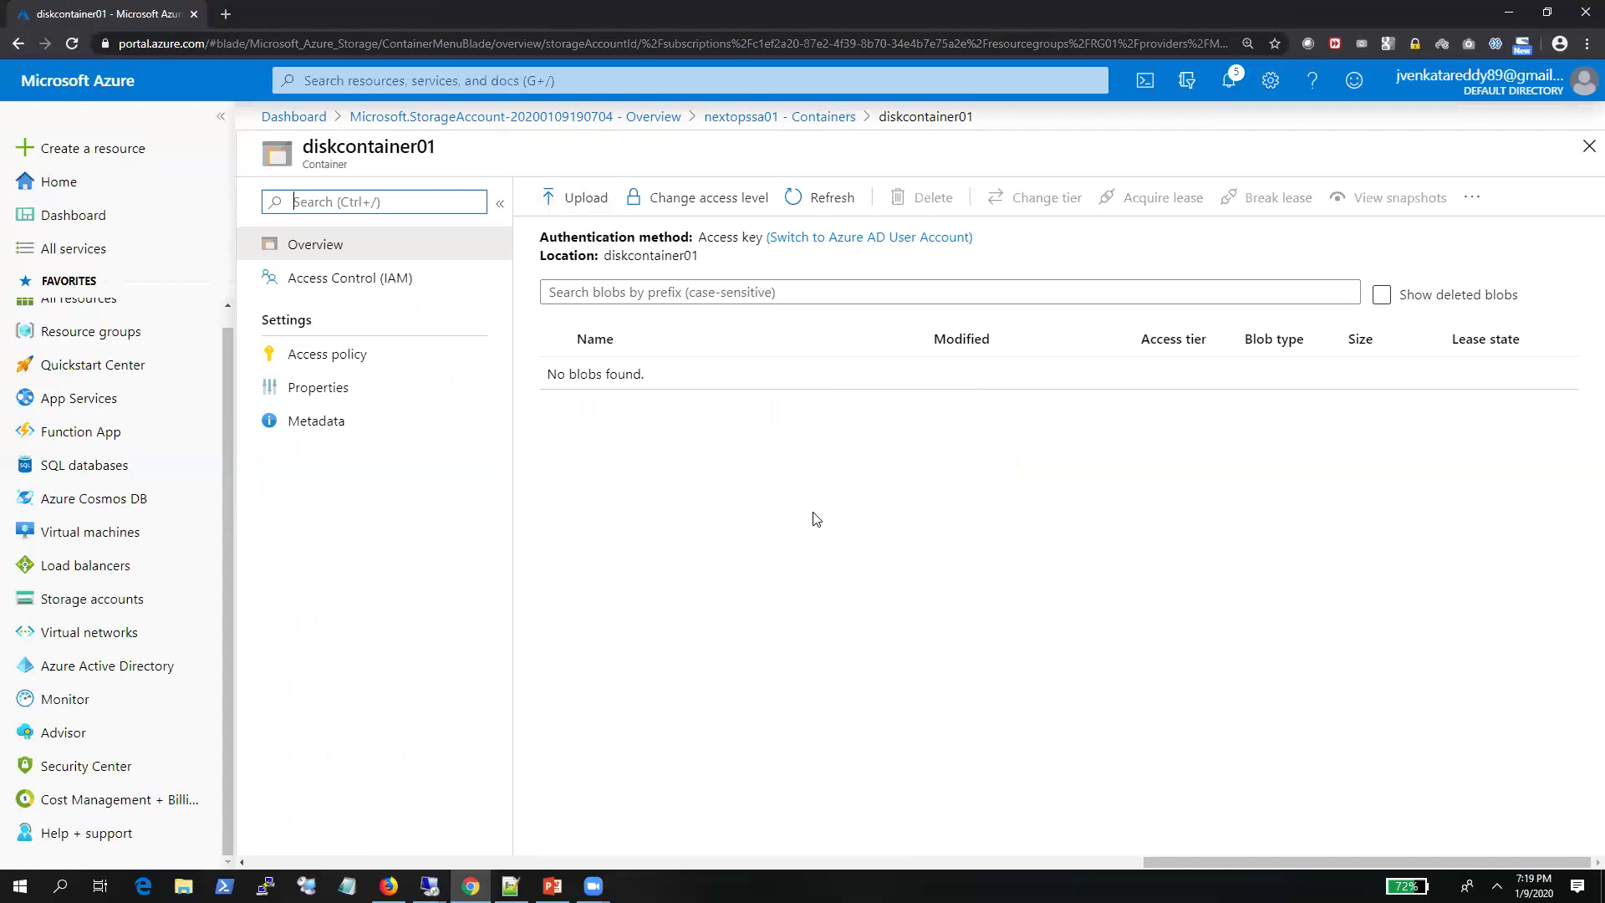
left_click(756, 110)
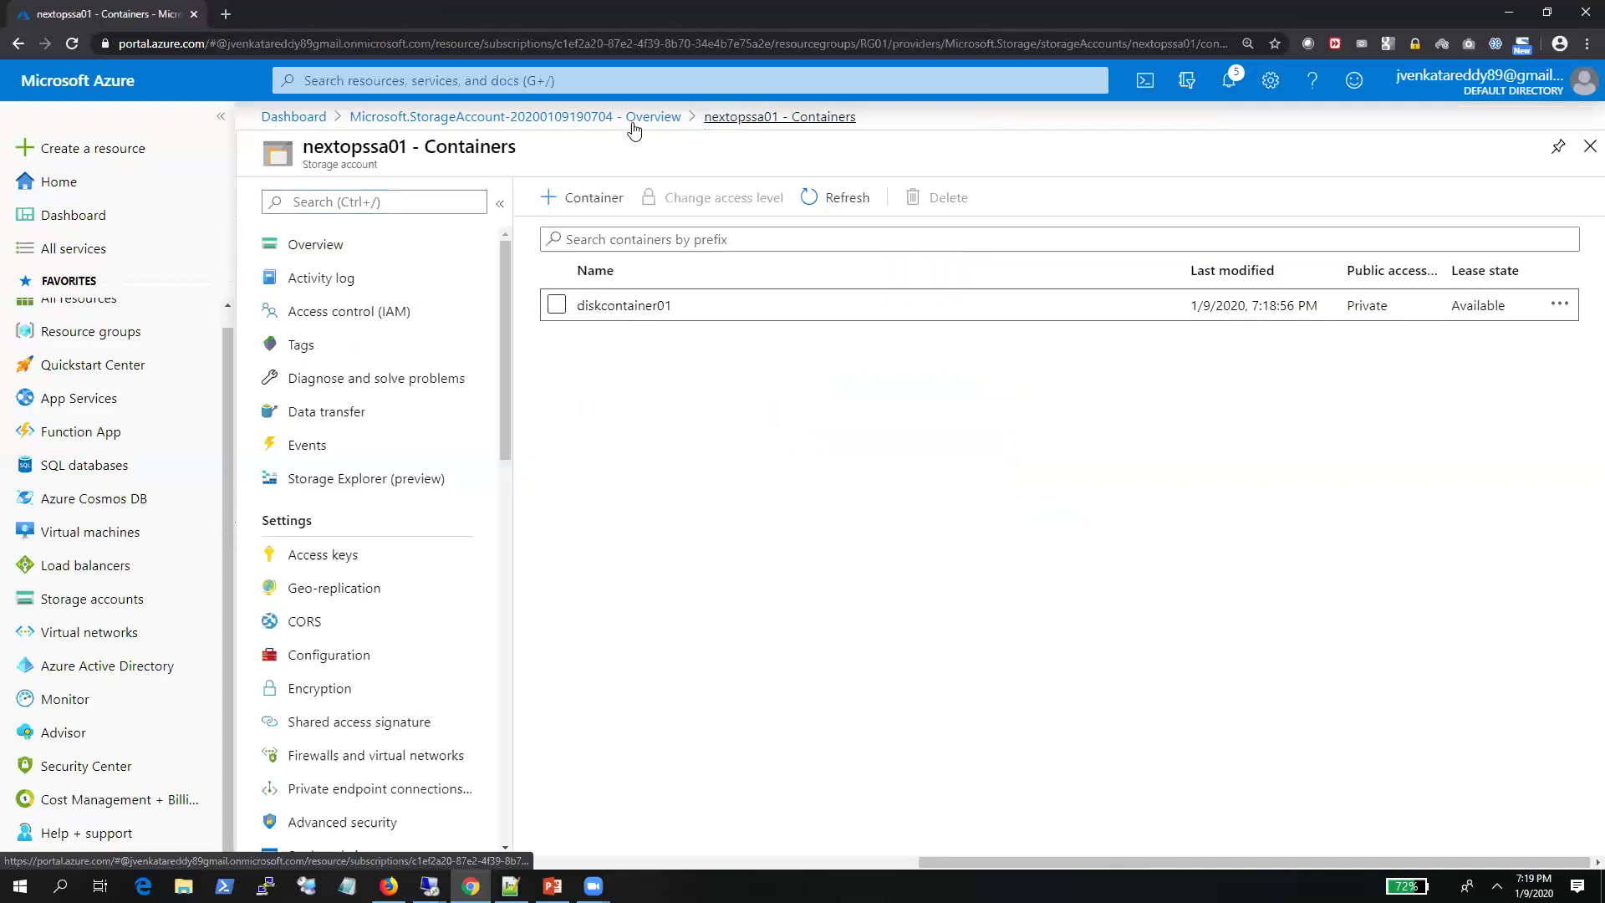
left_click(443, 242)
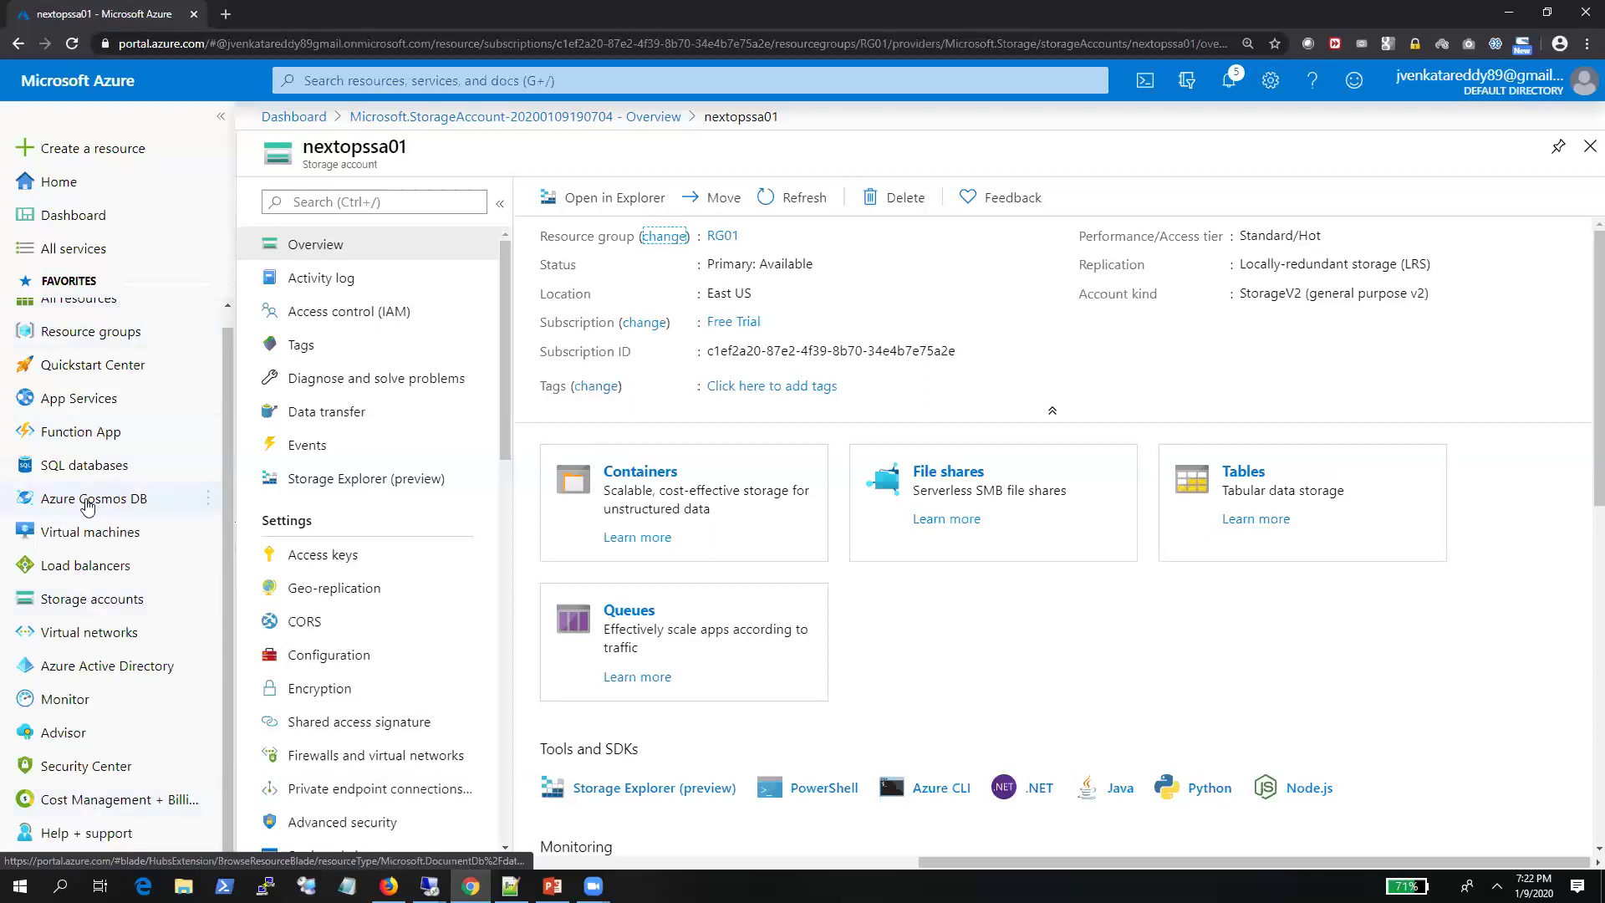
mouse_move(93, 508)
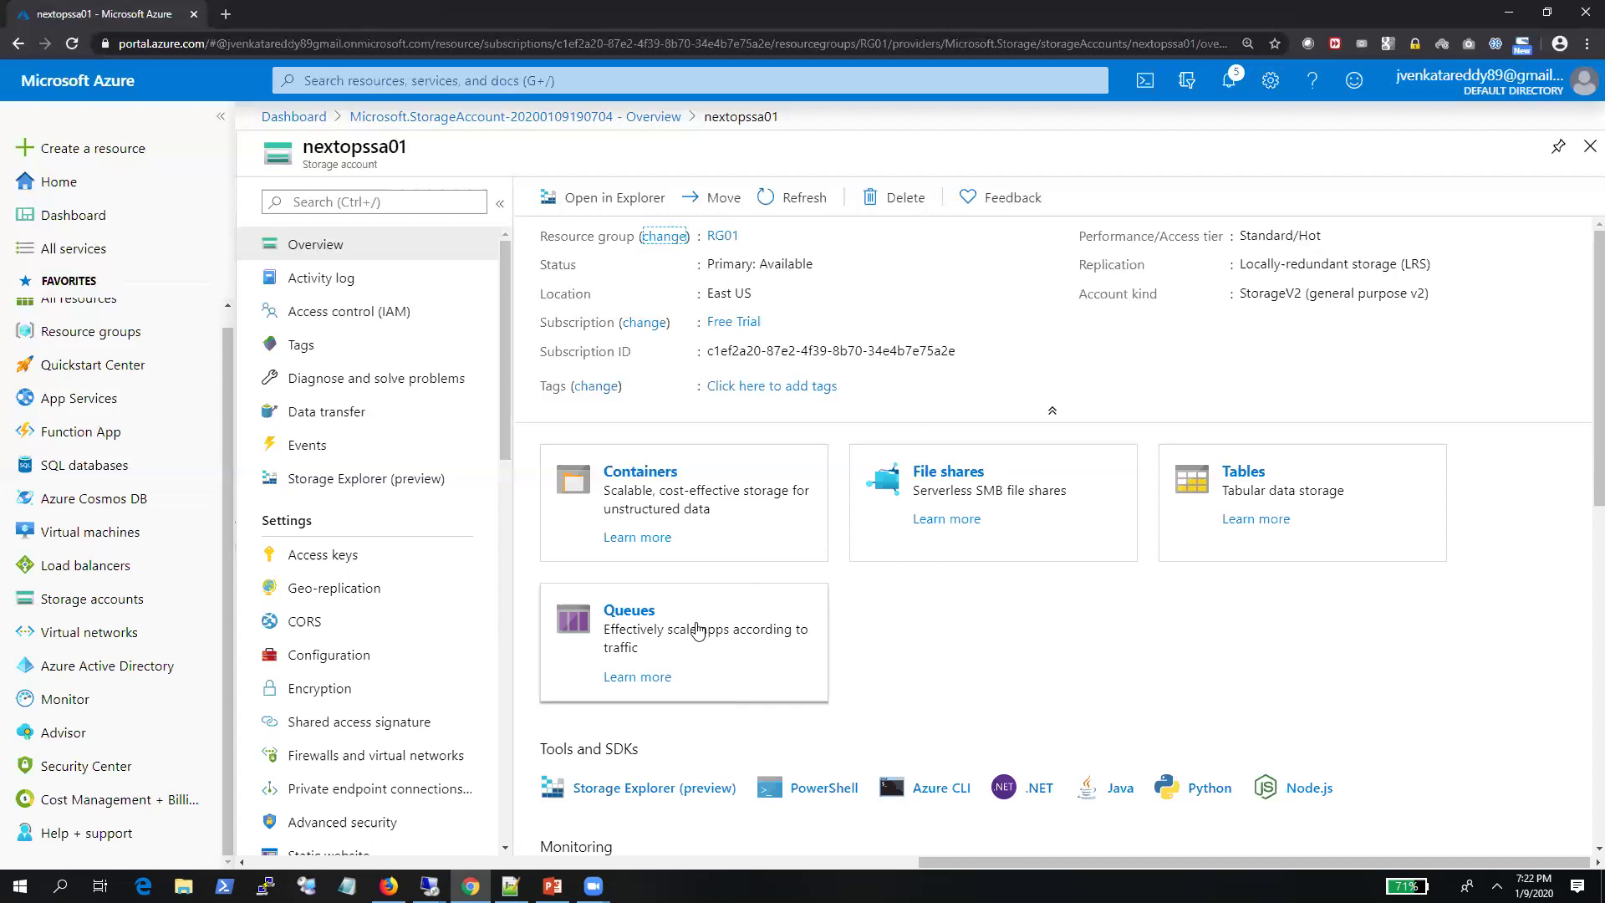
left_click(655, 617)
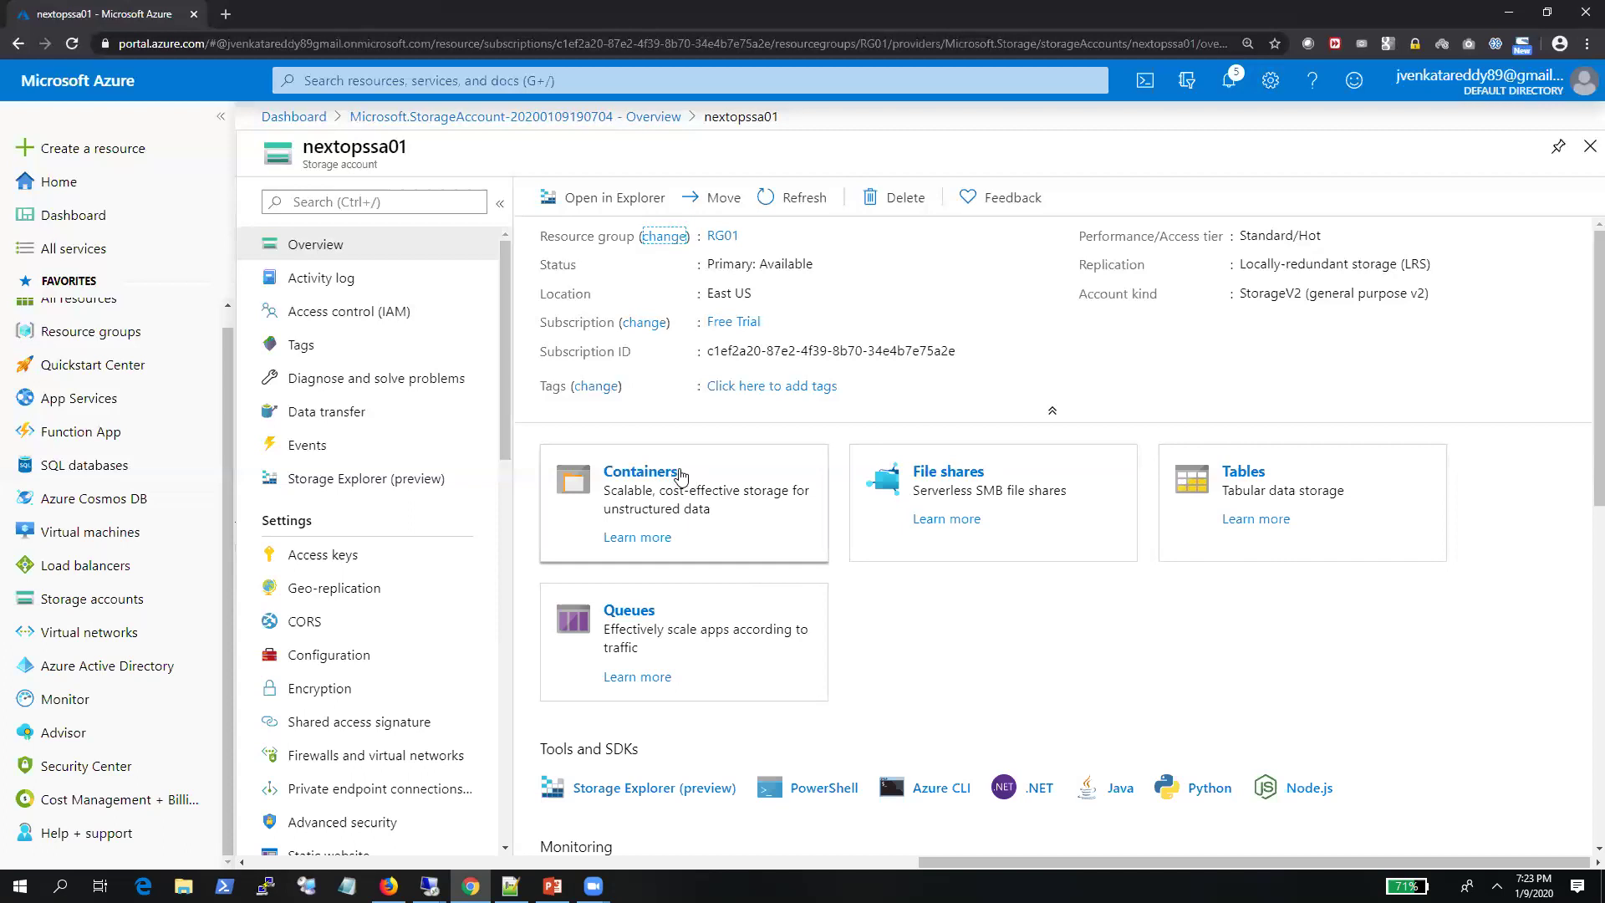
Launch the Microsoft Azure Storage Explorer desktop app as administrator and dismiss its feedback survey
scroll(682, 474, "down", 4)
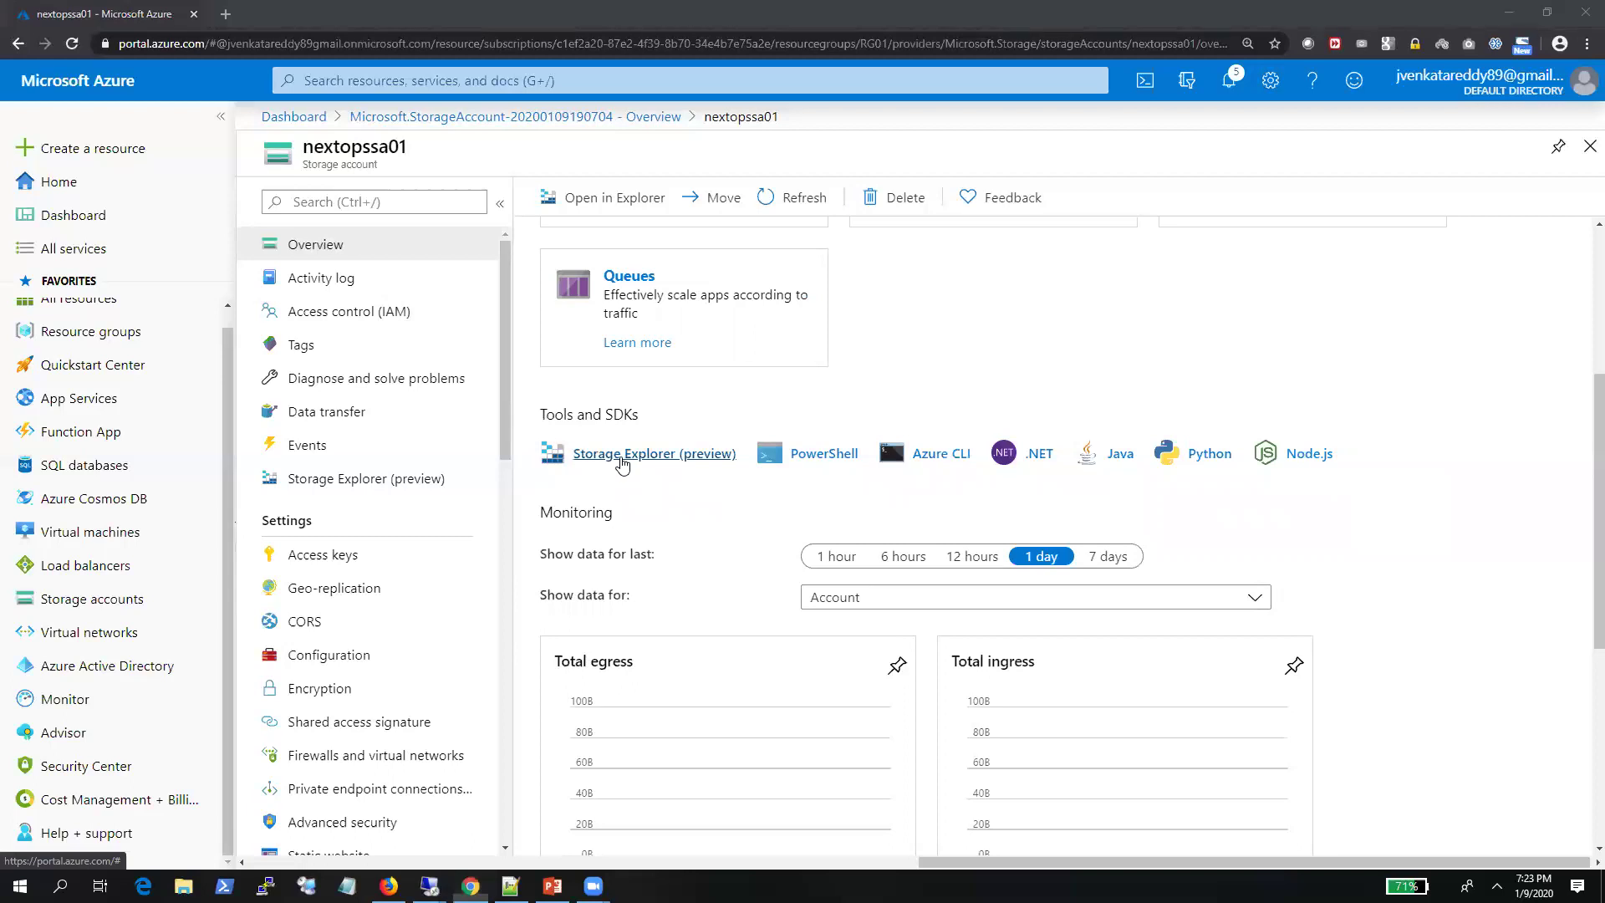
key("super")
type("sto")
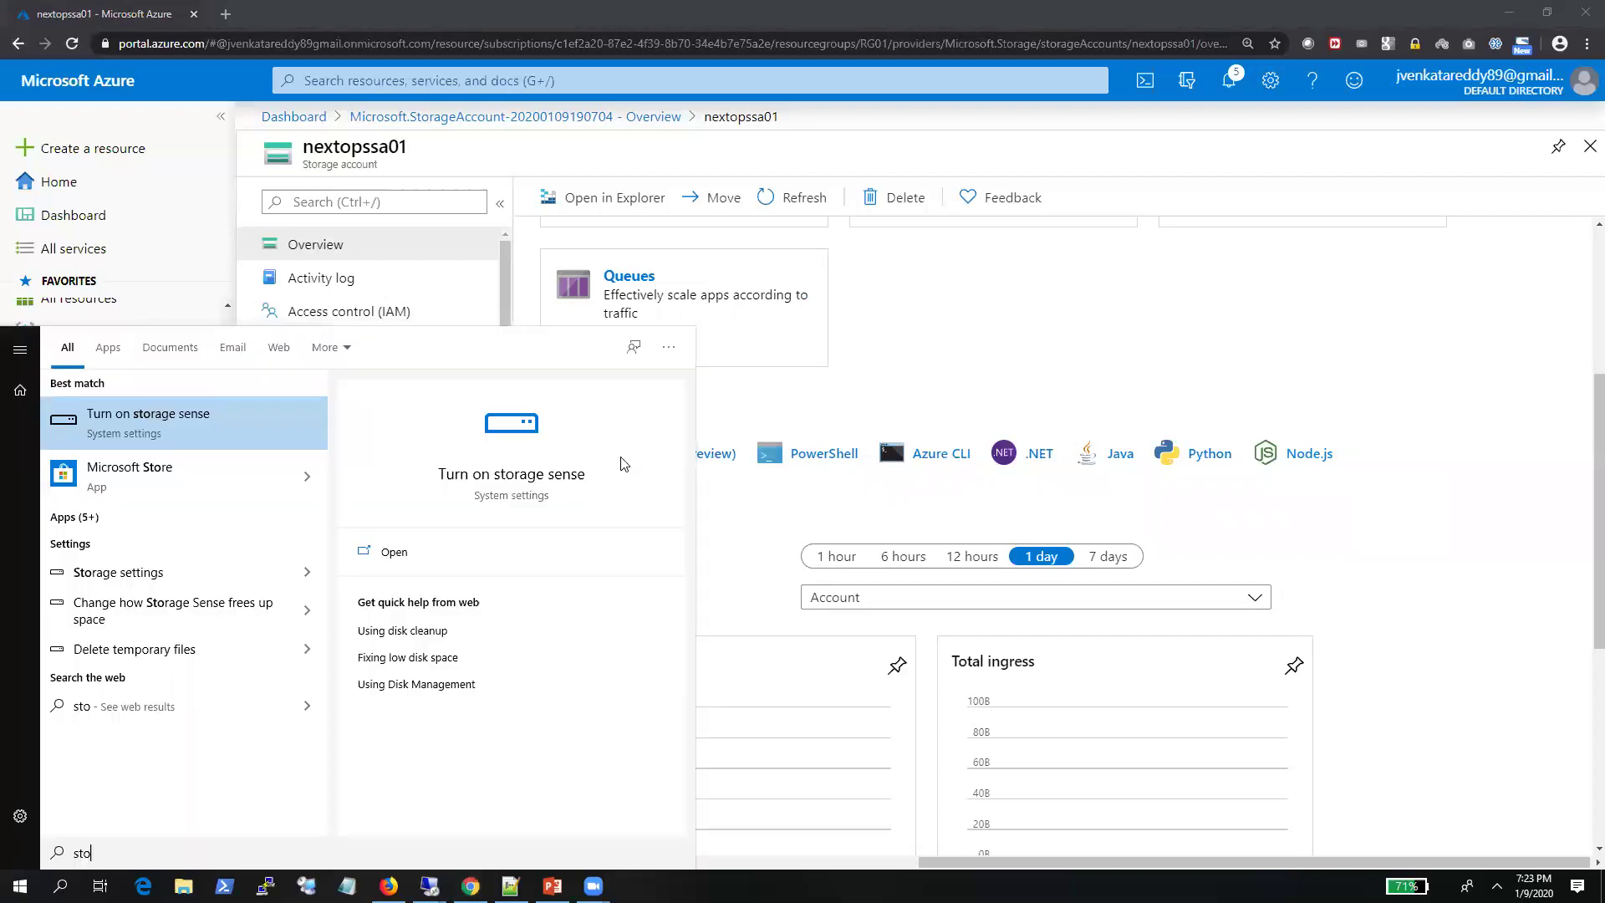
type("rage")
key("Down")
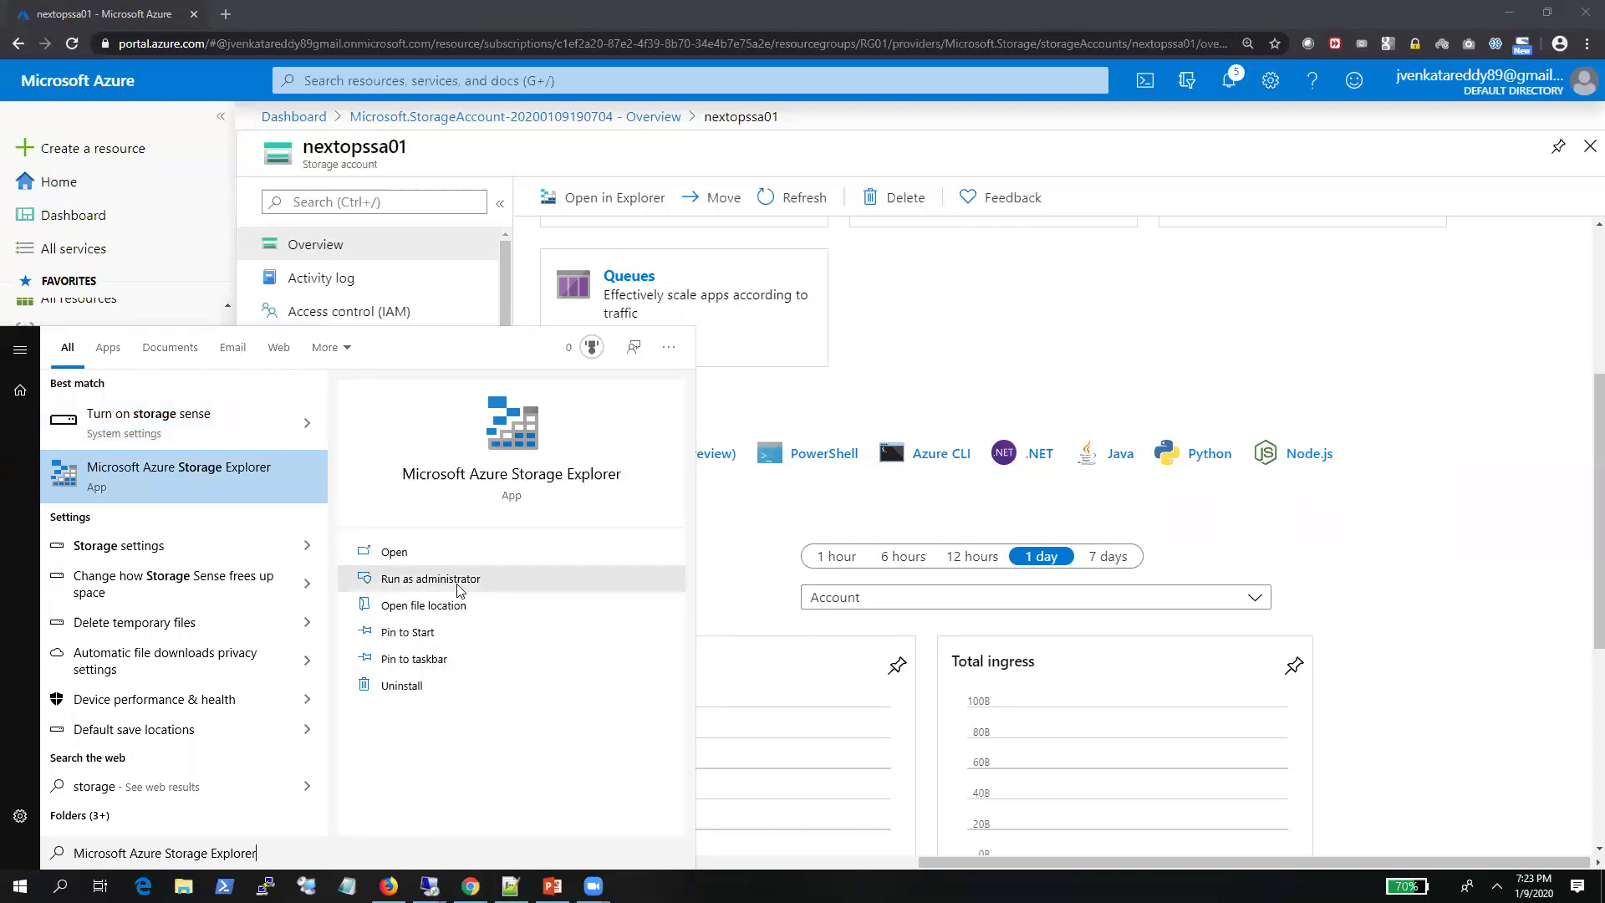
left_click(459, 579)
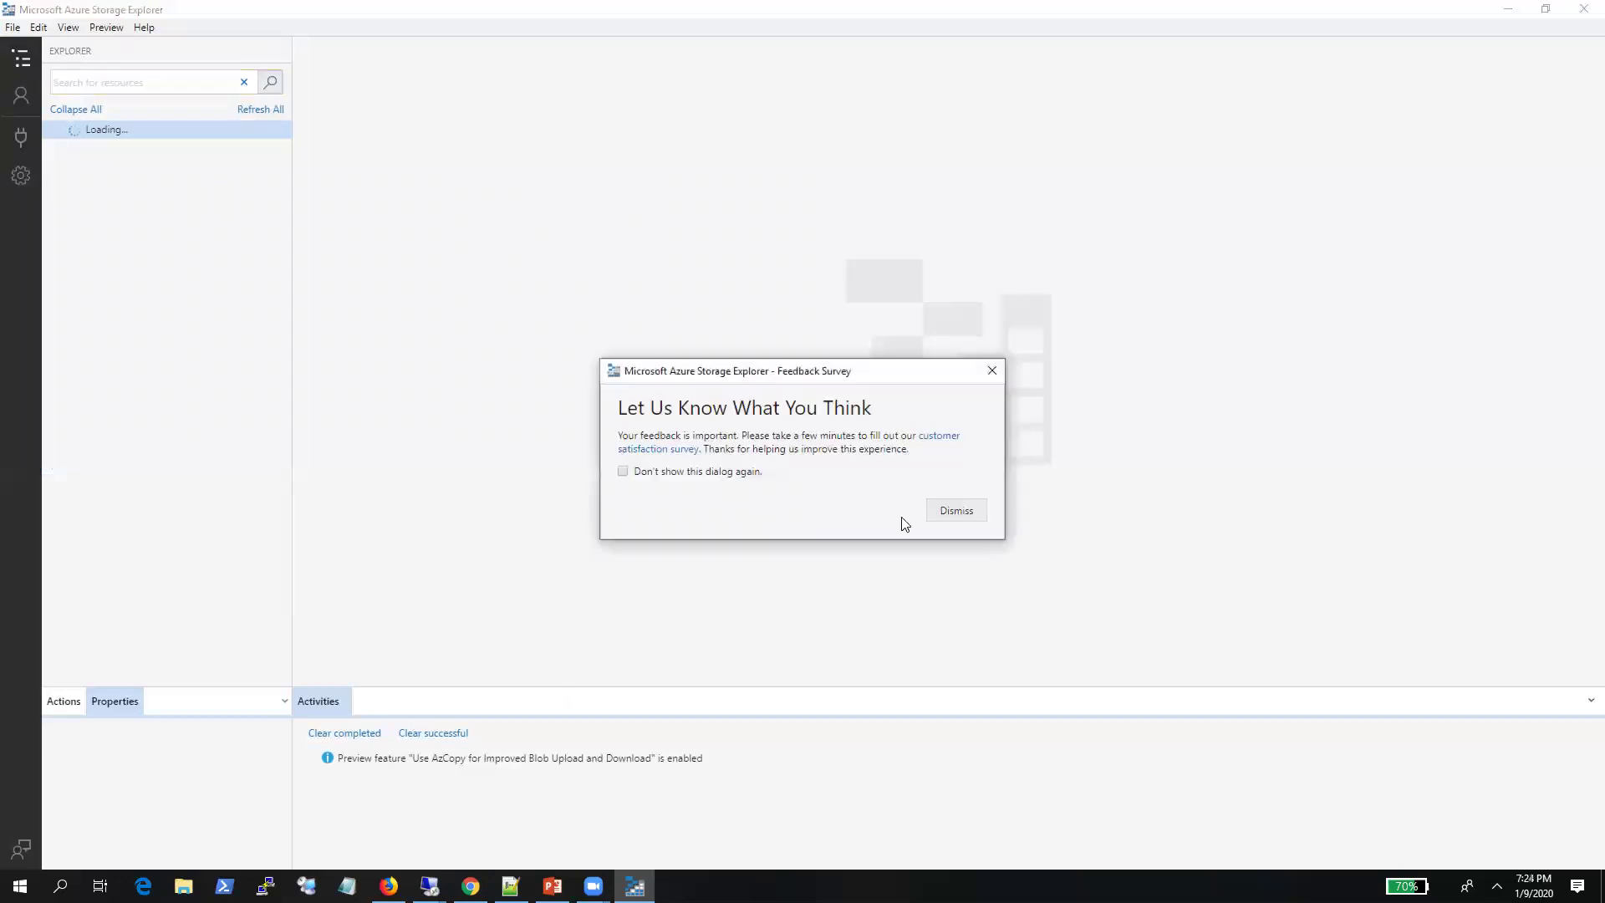
left_click(968, 509)
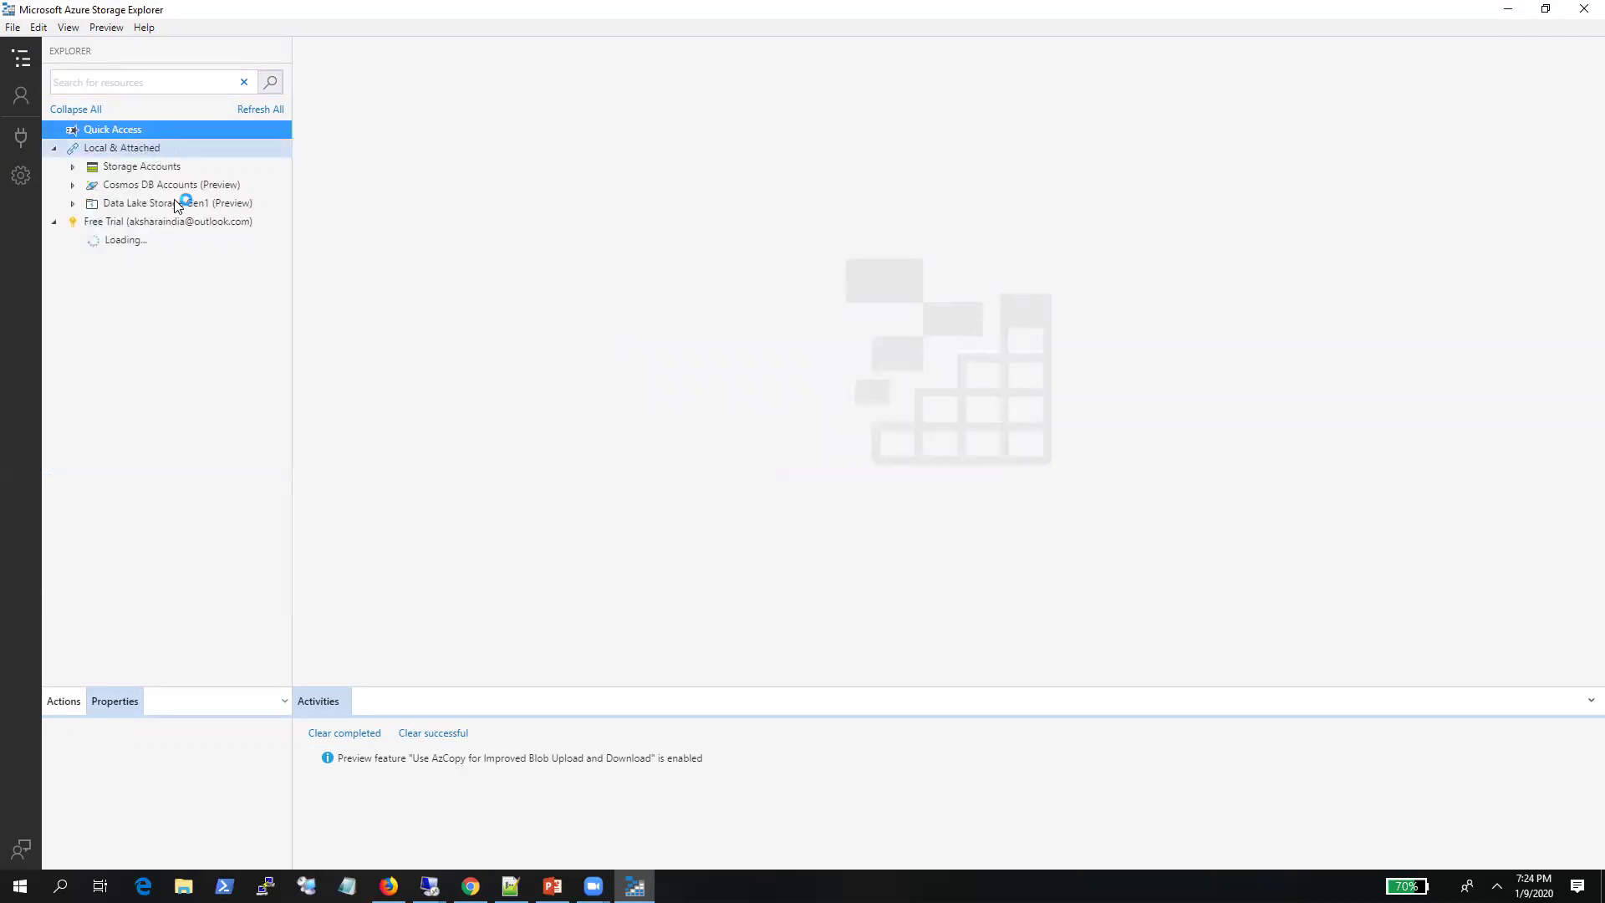
Examine how to connect Storage Explorer through Add an Azure Account up to the sign-in page, and close it without signing in
right_click(206, 227)
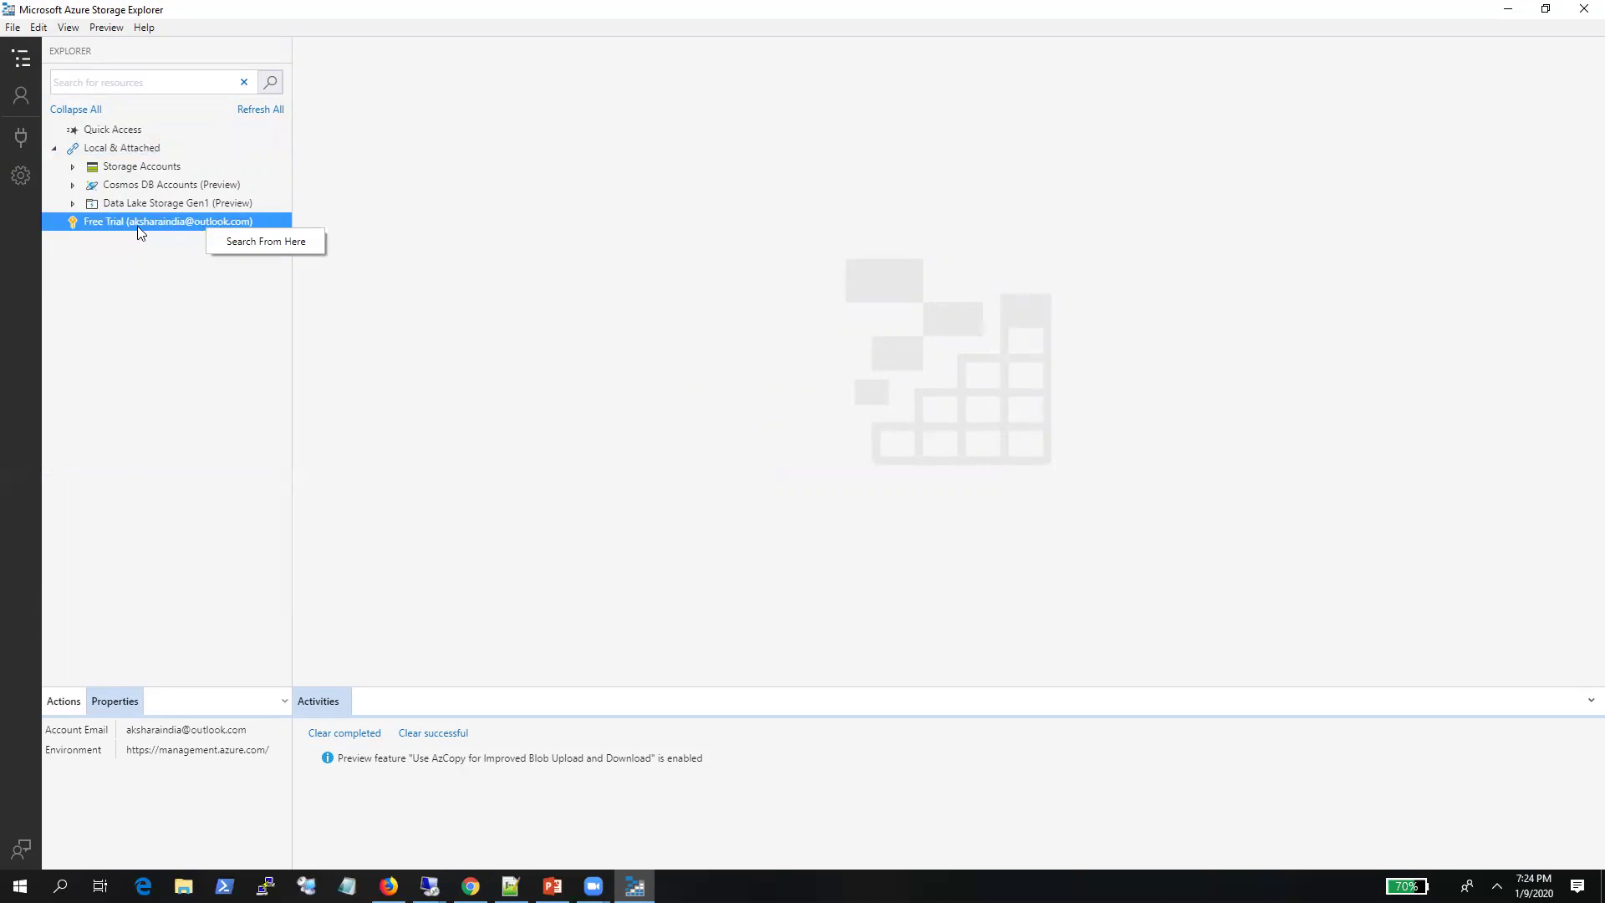
right_click(112, 219)
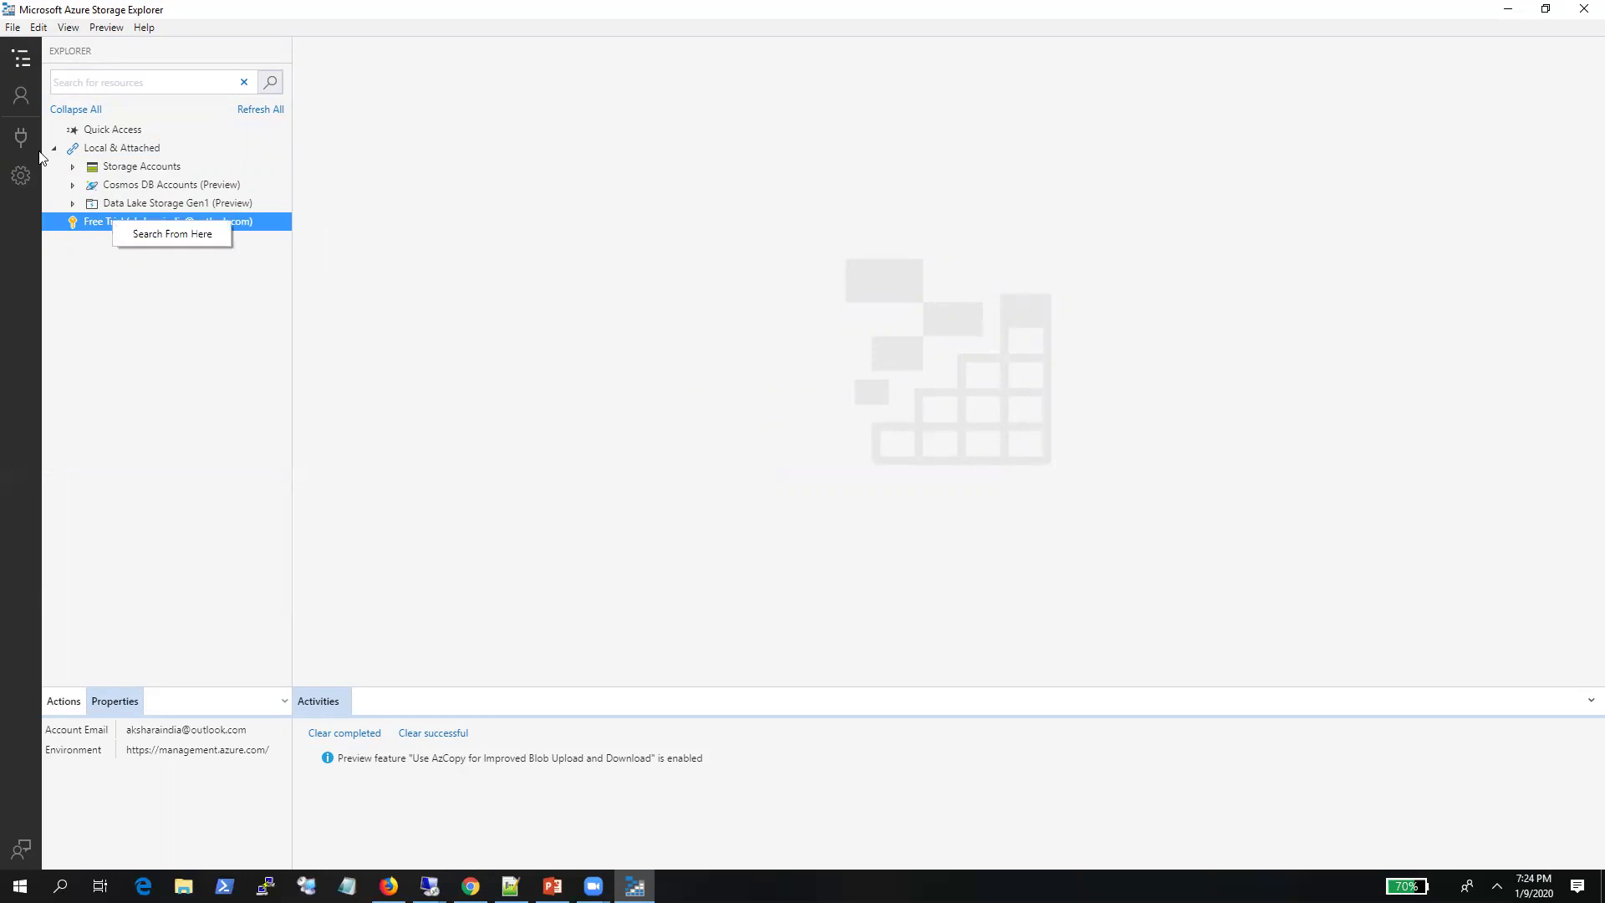
left_click(21, 137)
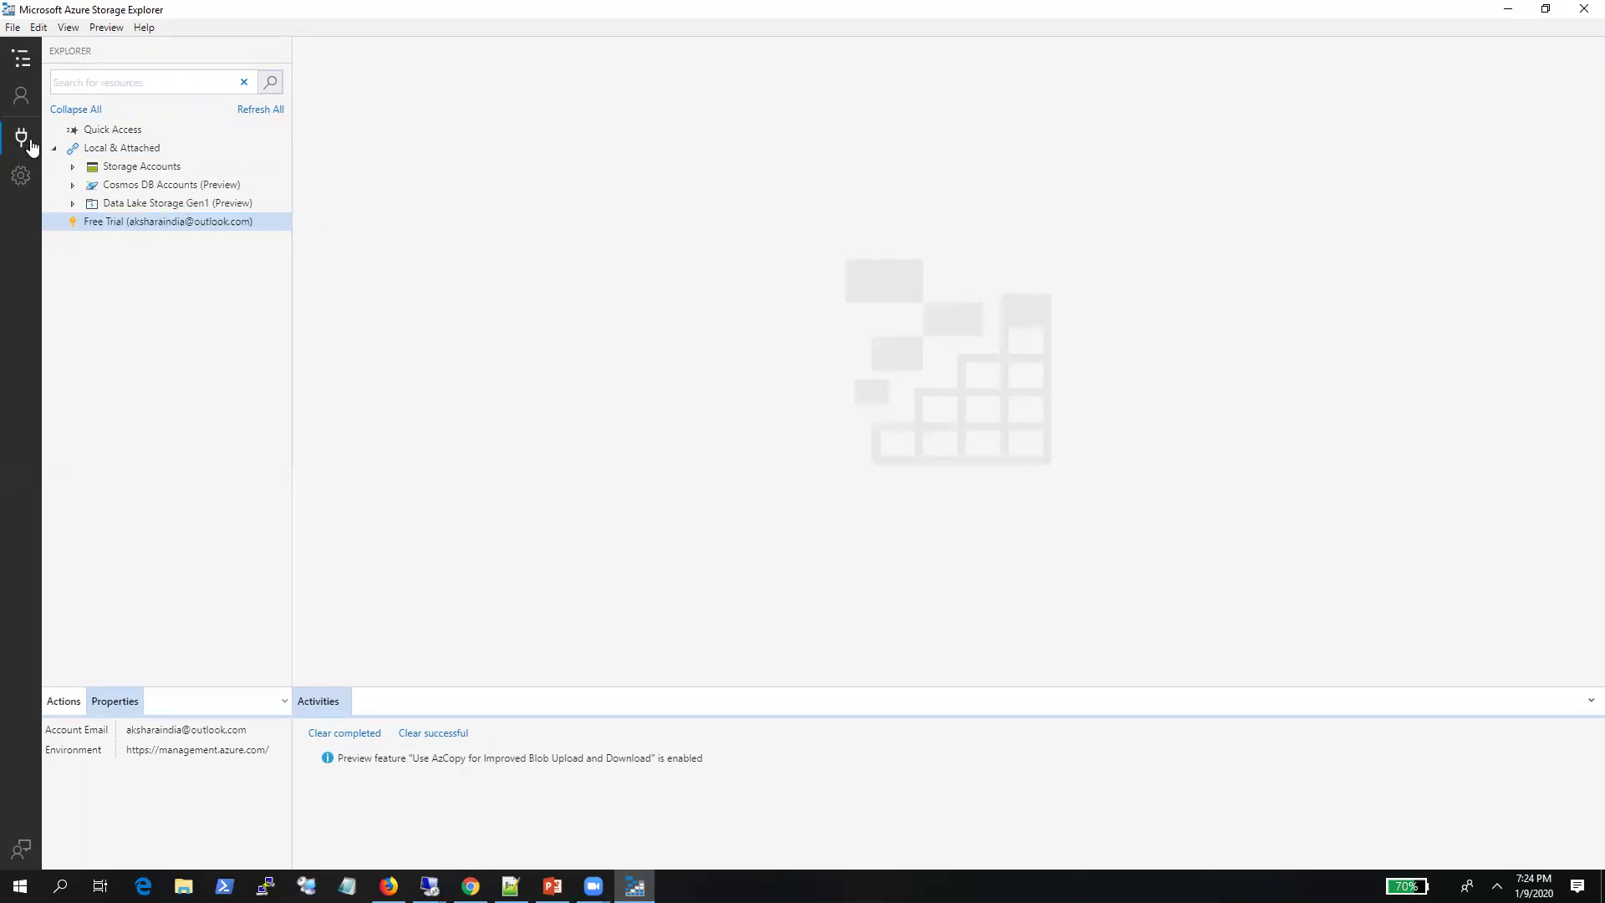
left_click(31, 147)
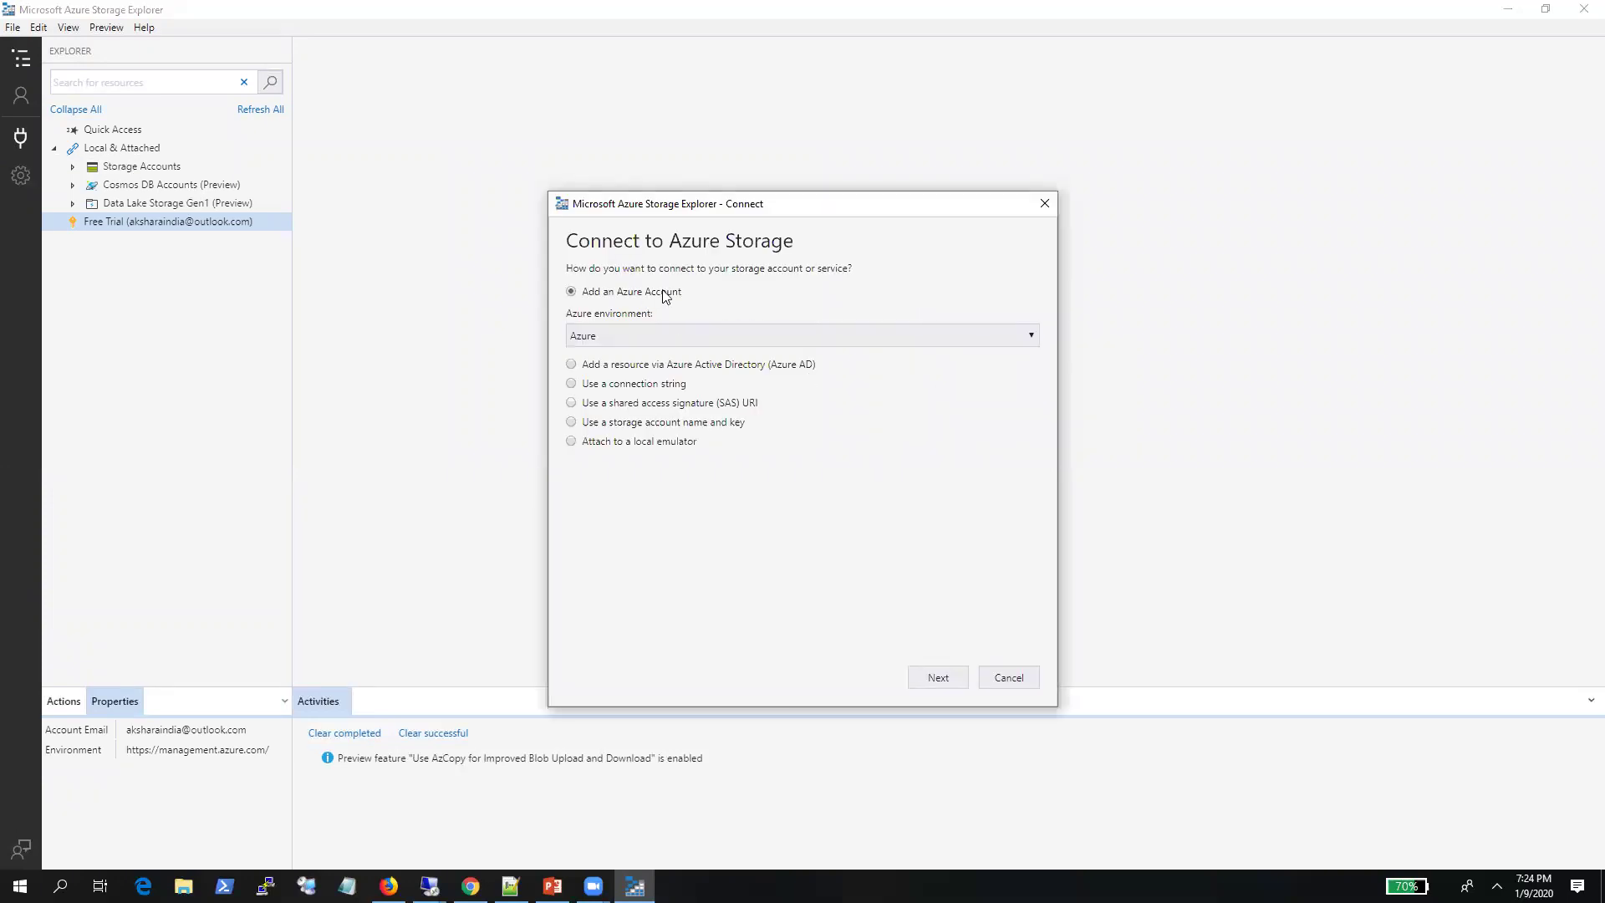
left_click(958, 681)
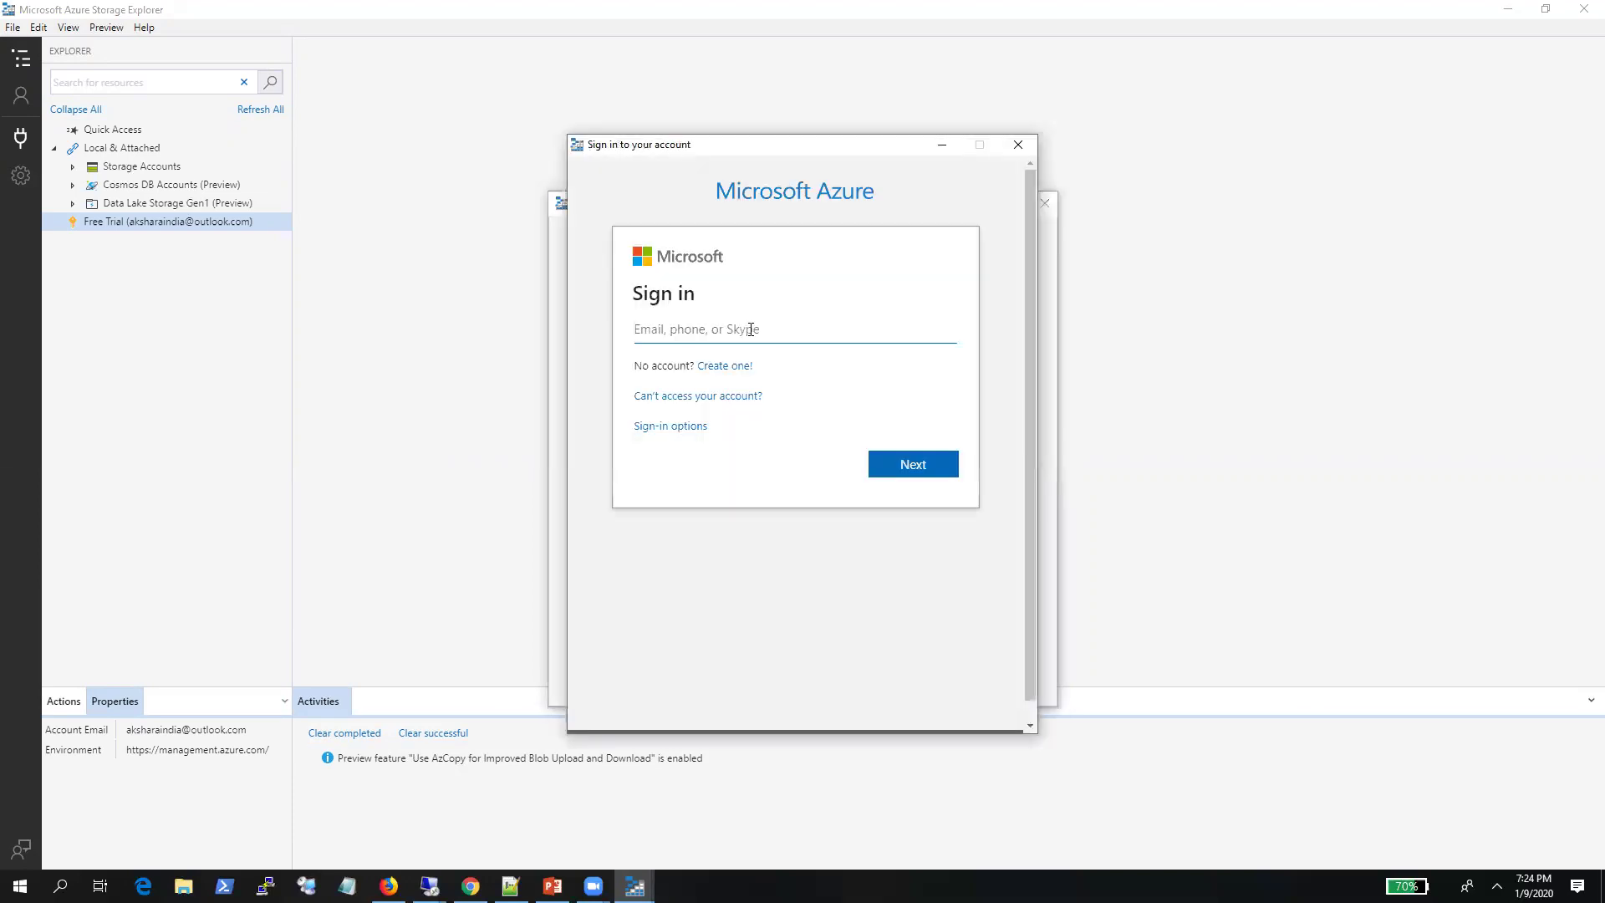
left_click(1019, 145)
left_click(1045, 203)
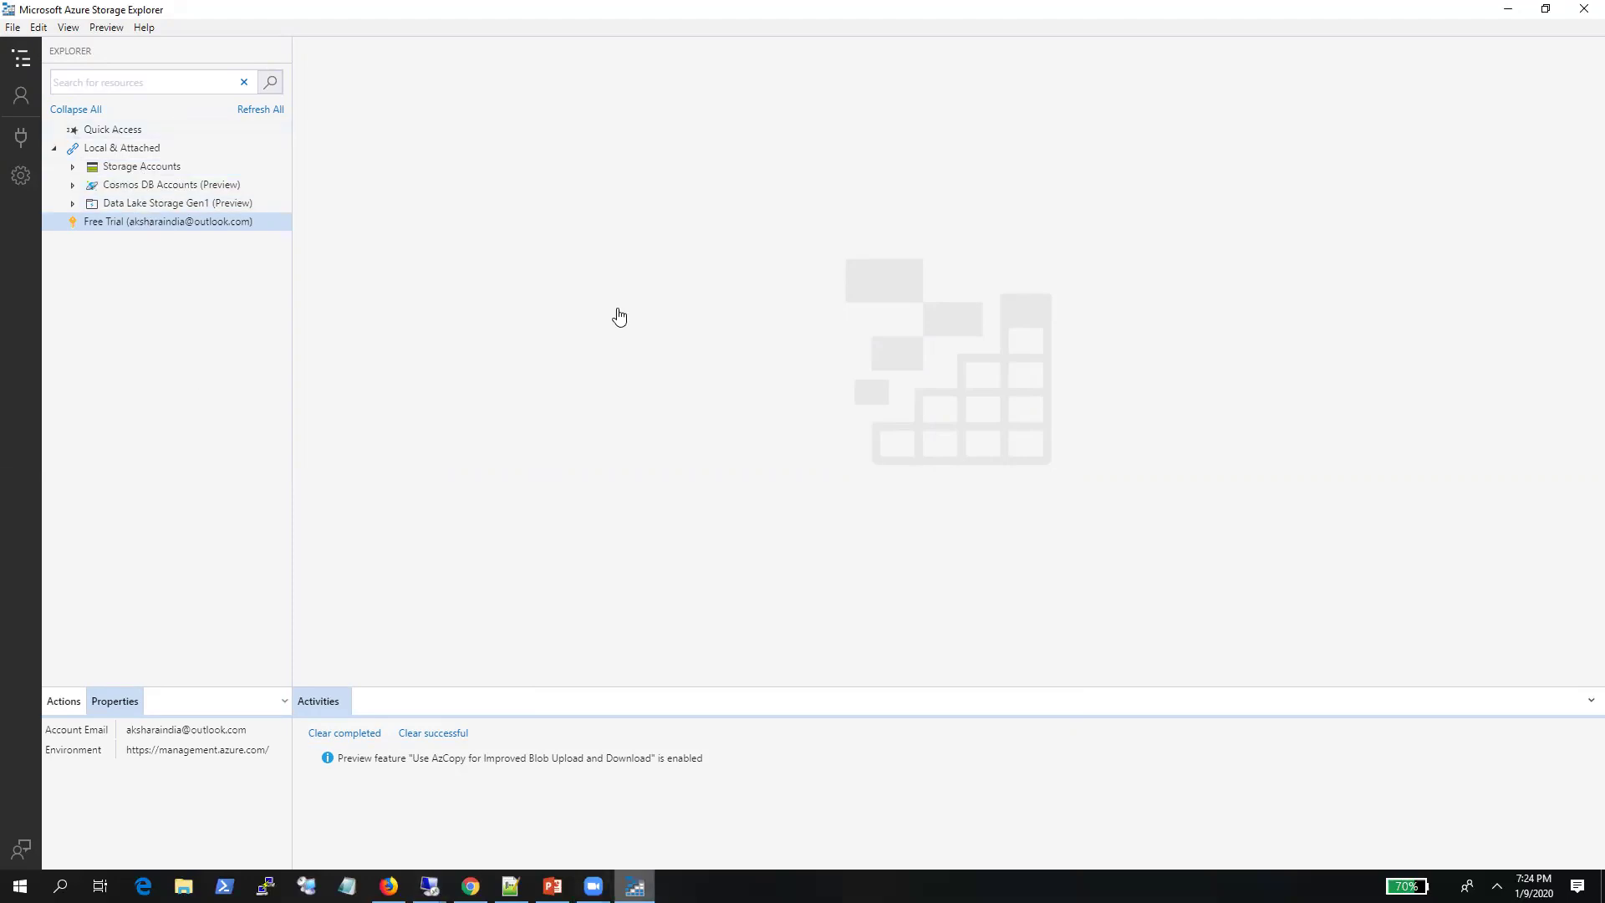
Switch back to the Azure portal, view the Open in Explorer options, and open the account's Storage Explorer (preview) page
key("alt+Tab")
scroll(786, 548, "up", 4)
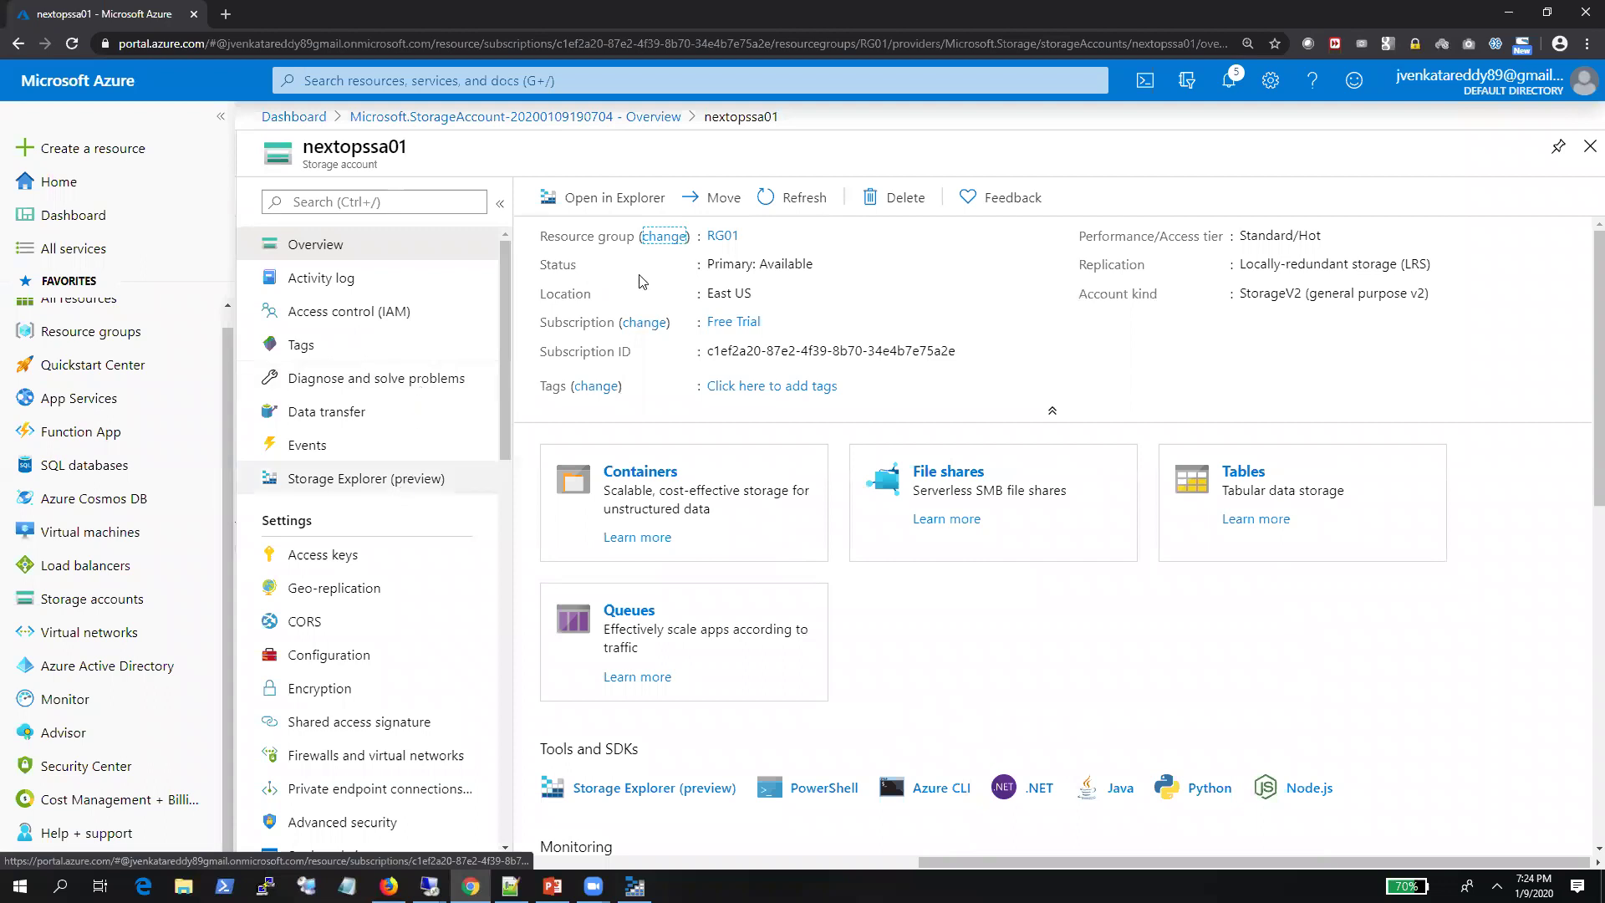
left_click(602, 202)
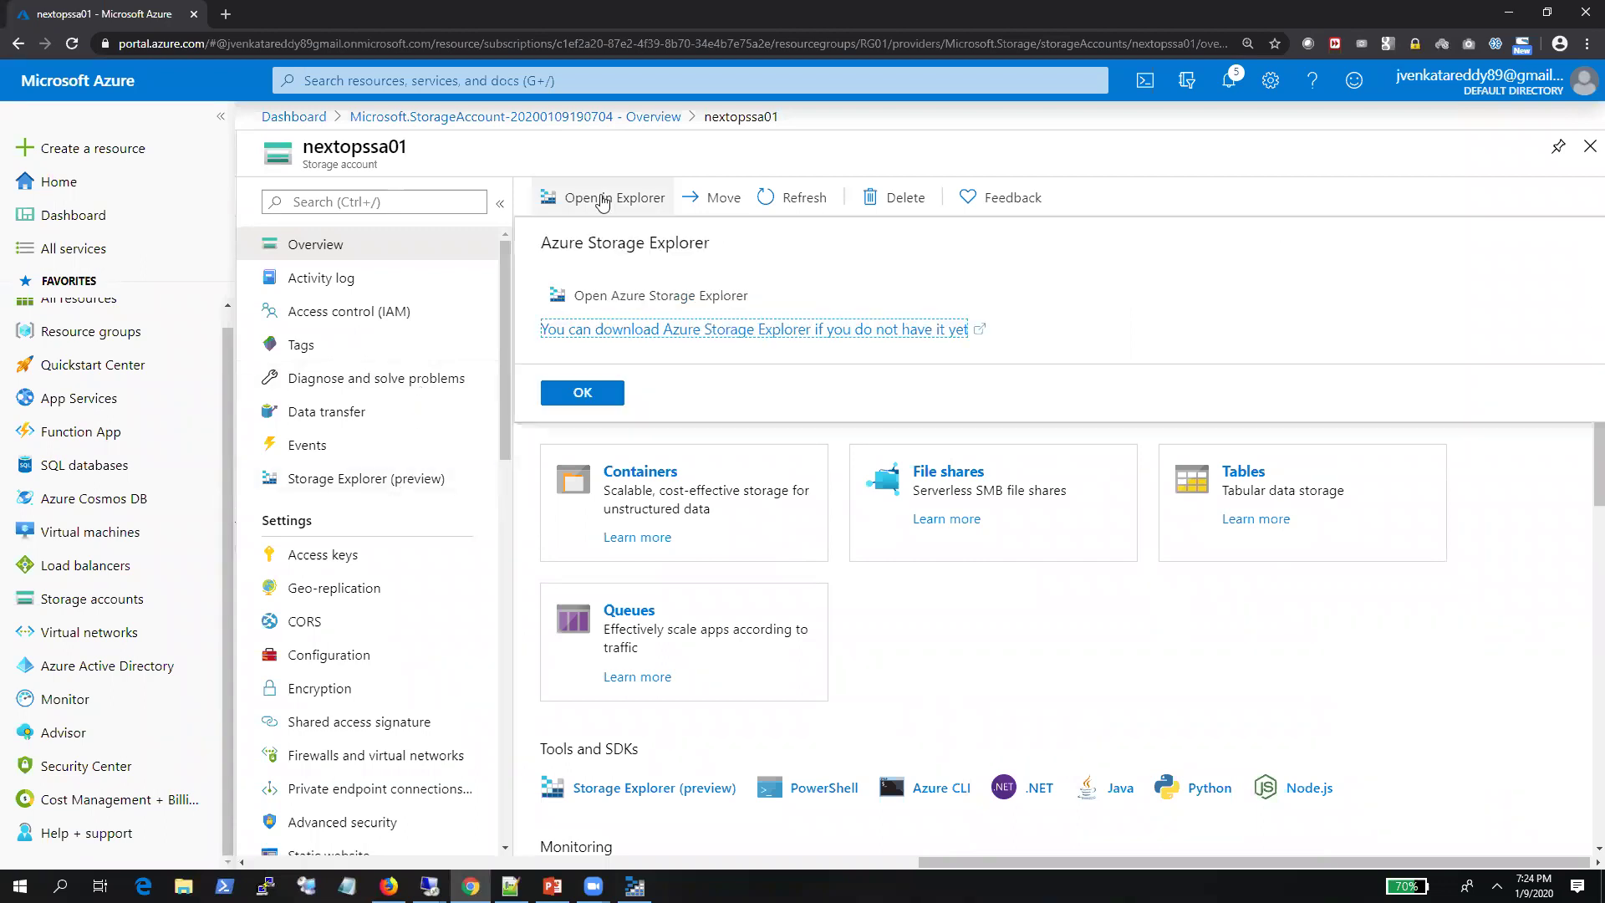
left_click(903, 644)
left_click(658, 789)
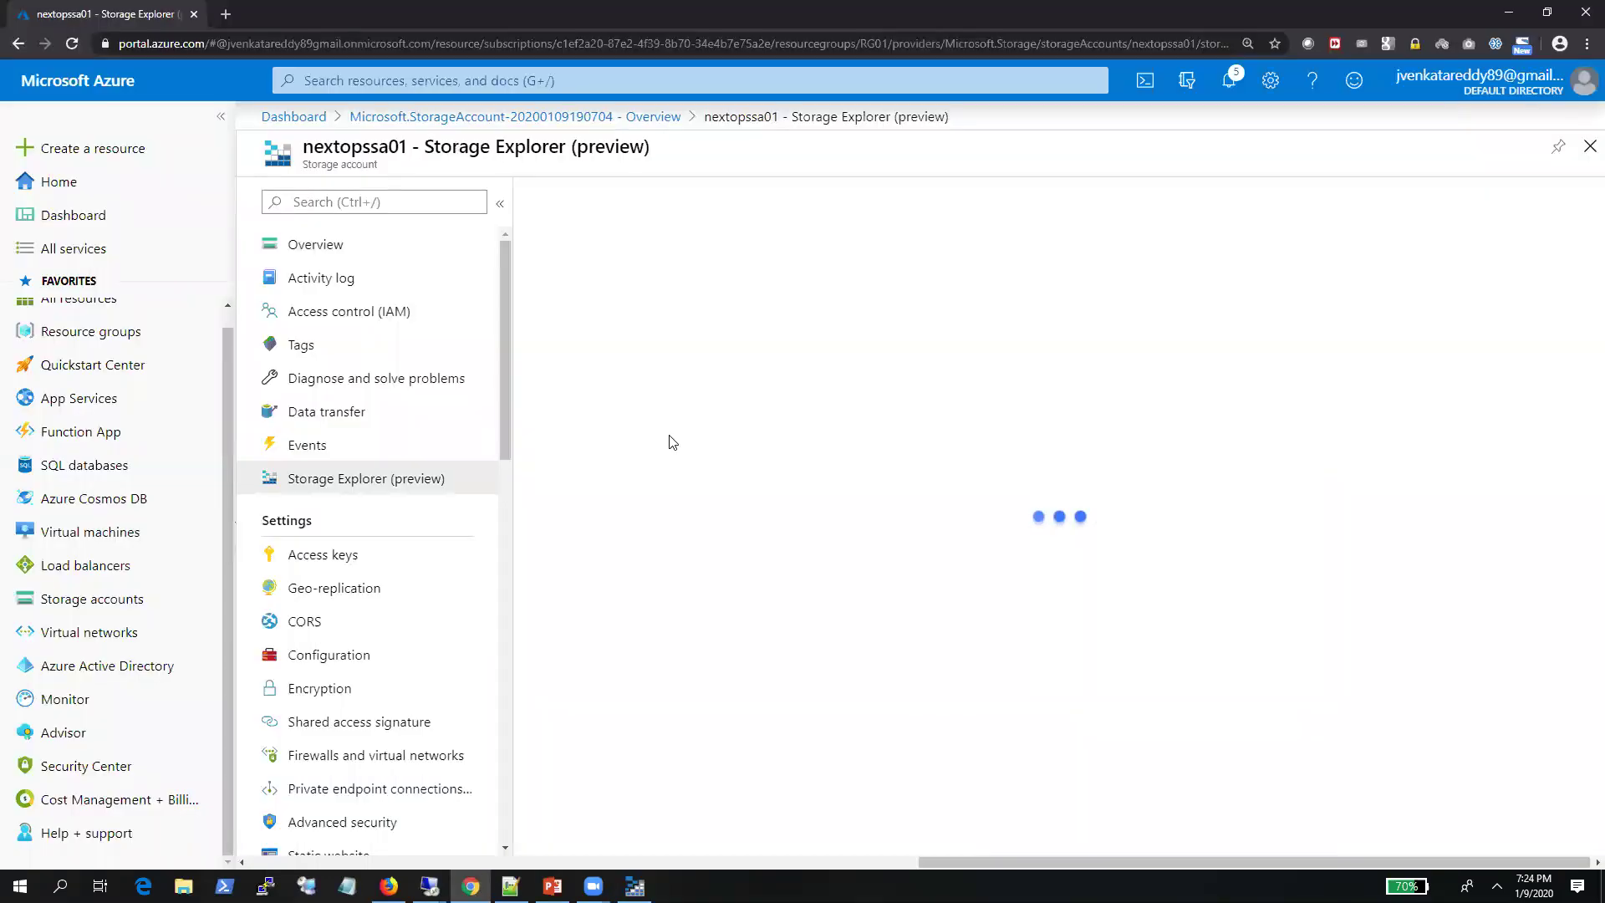
mouse_move(634, 886)
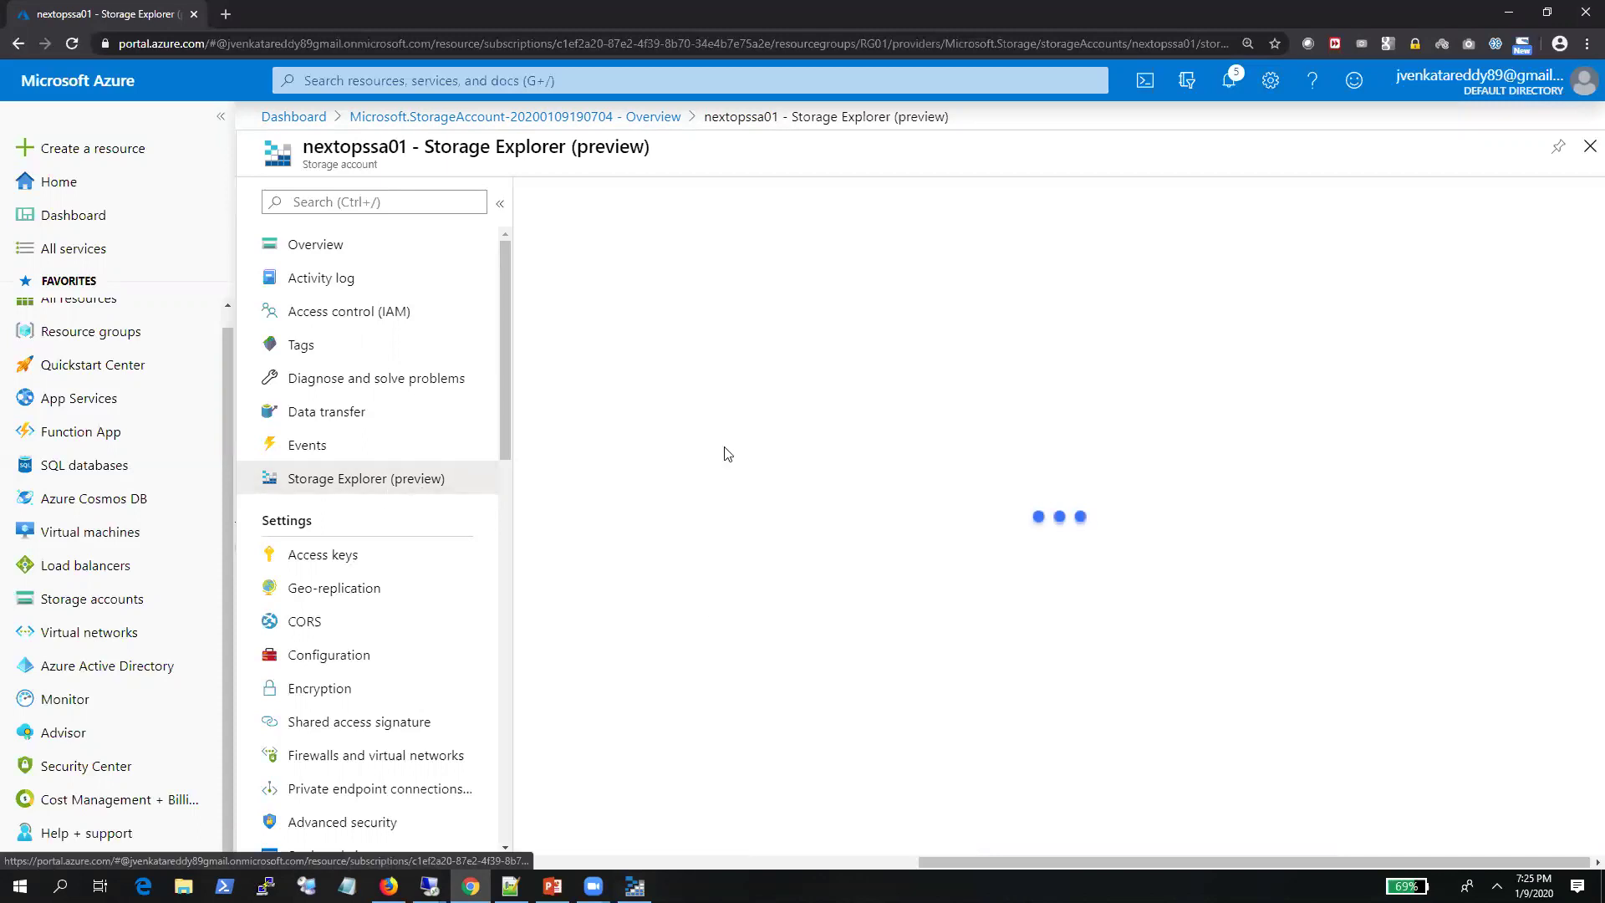
Return to the storage account's overview and examine its egress, ingress, latency and request breakdown charts
left_click(376, 244)
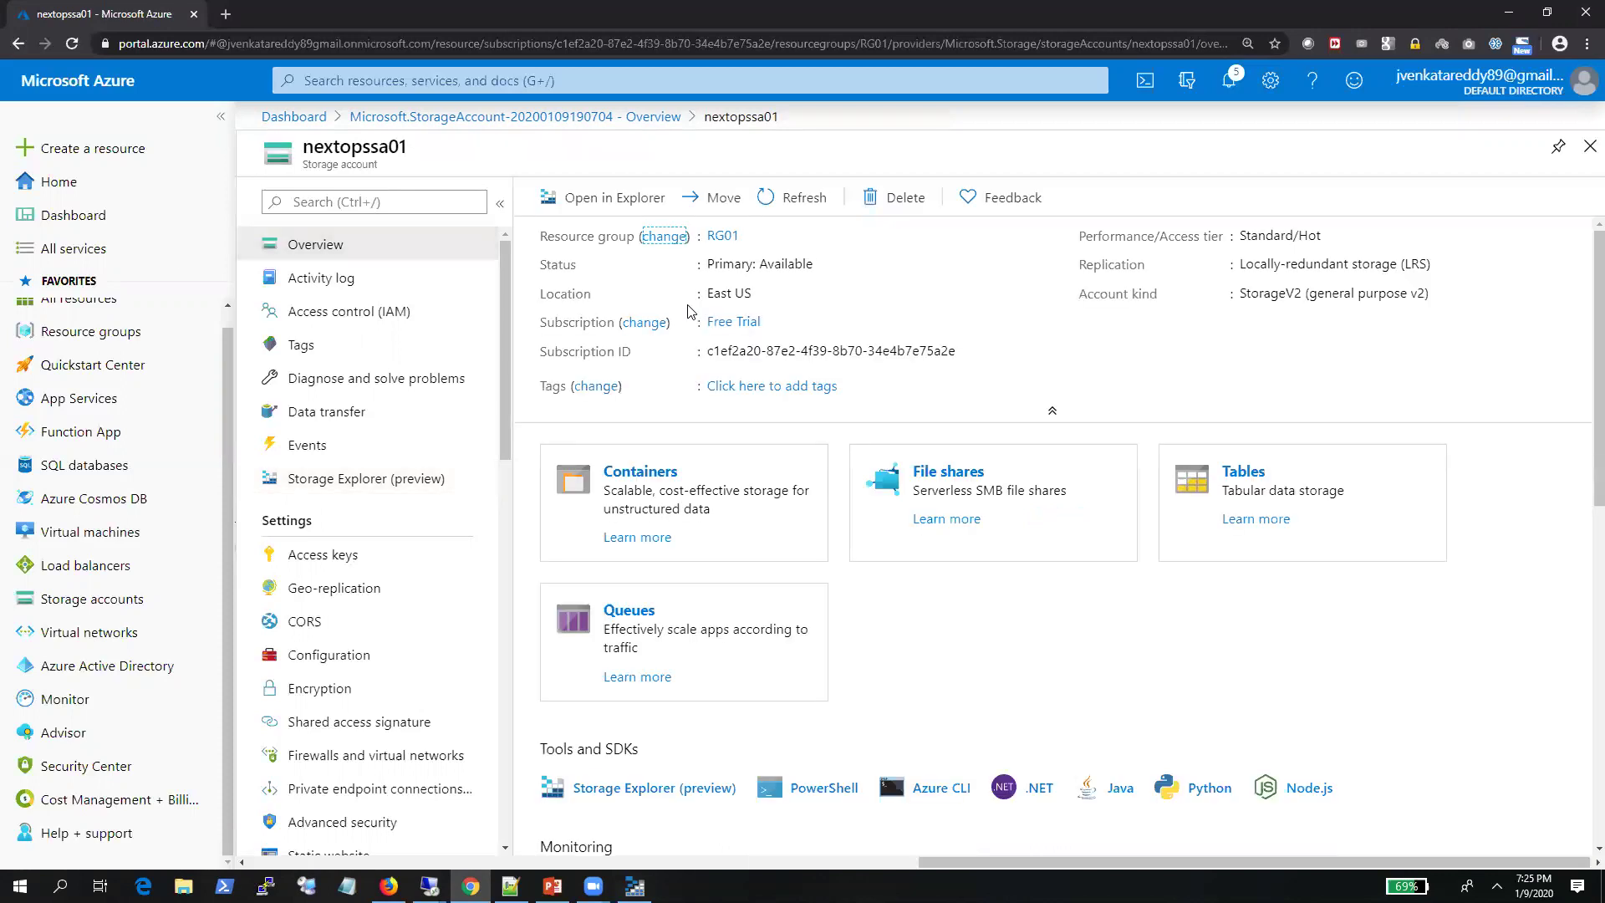
scroll(735, 507, "down", 12)
scroll(736, 506, "down", 1)
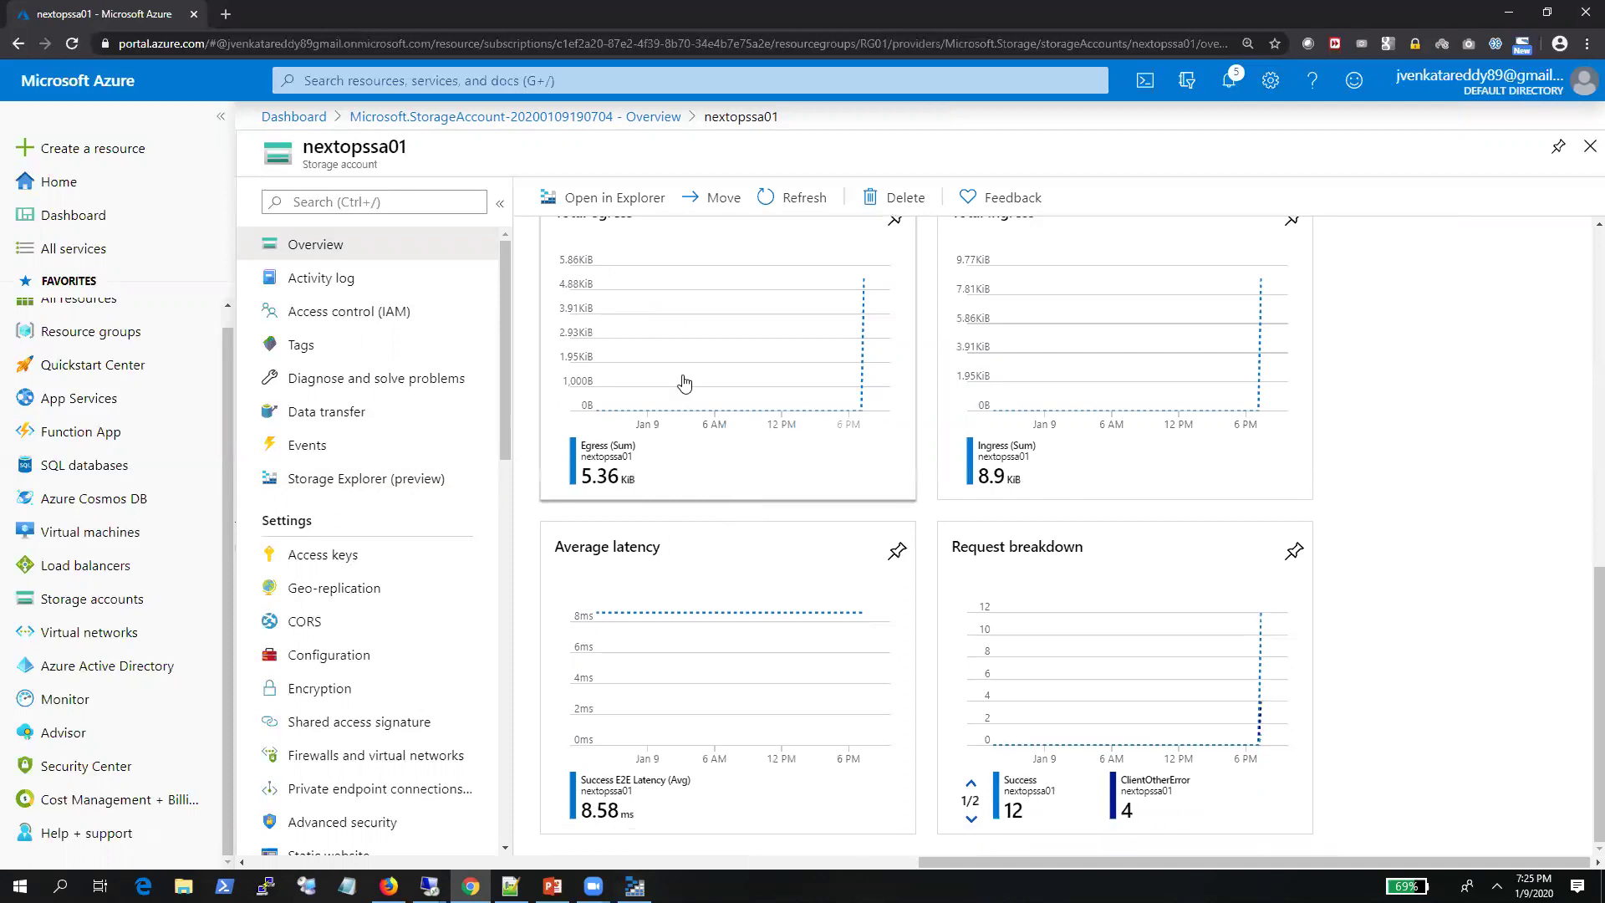
scroll(1014, 452, "up", 3)
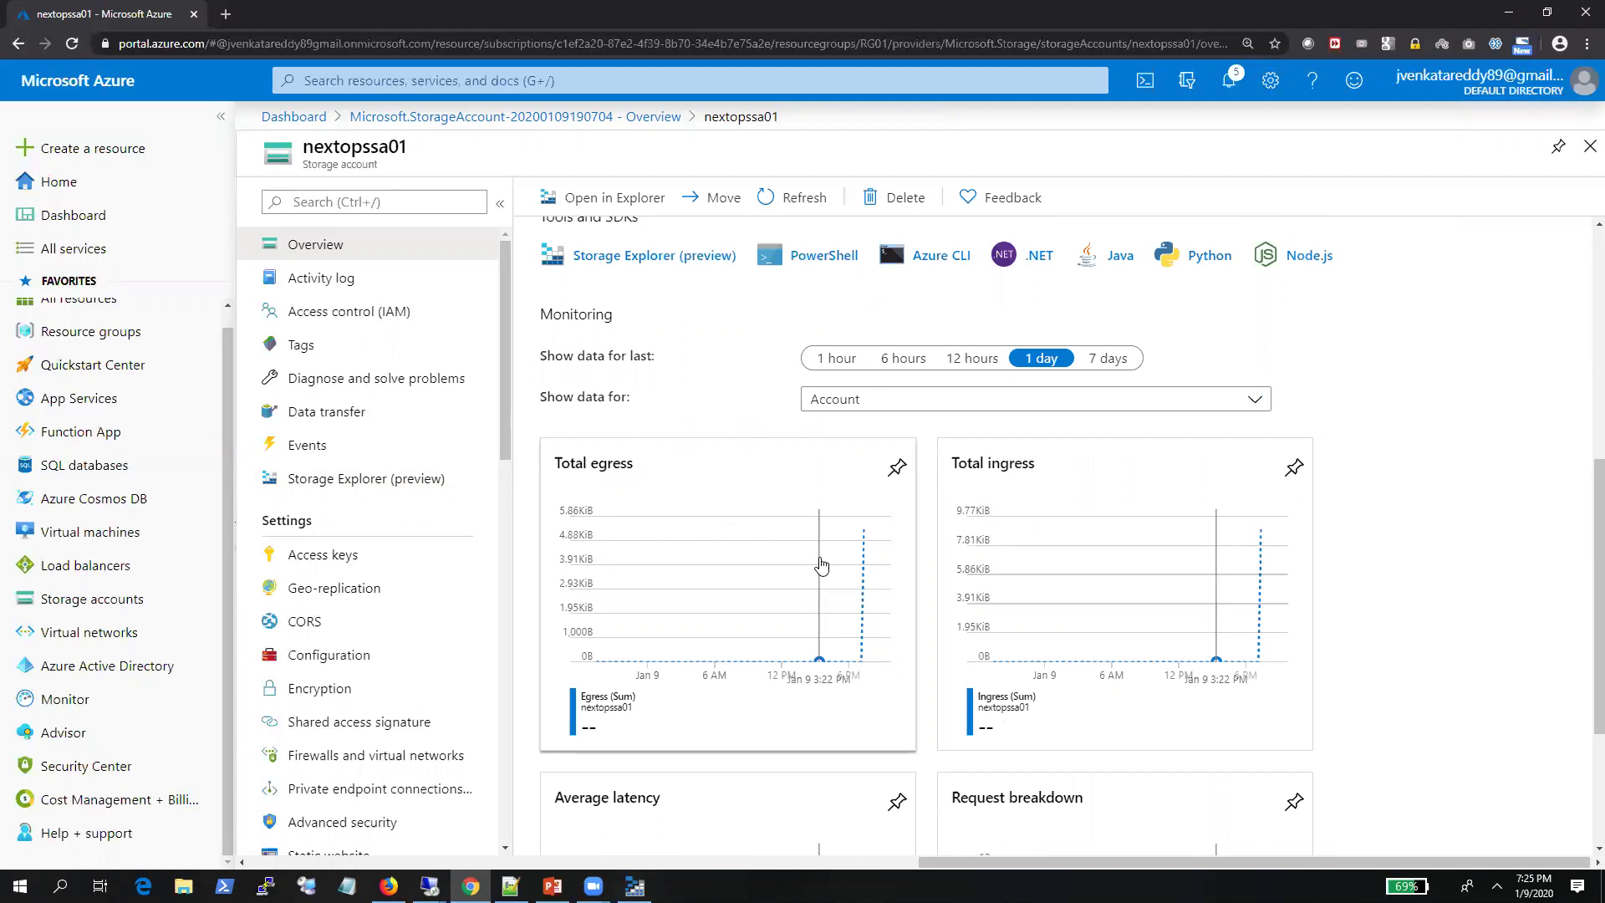
scroll(820, 565, "down", 3)
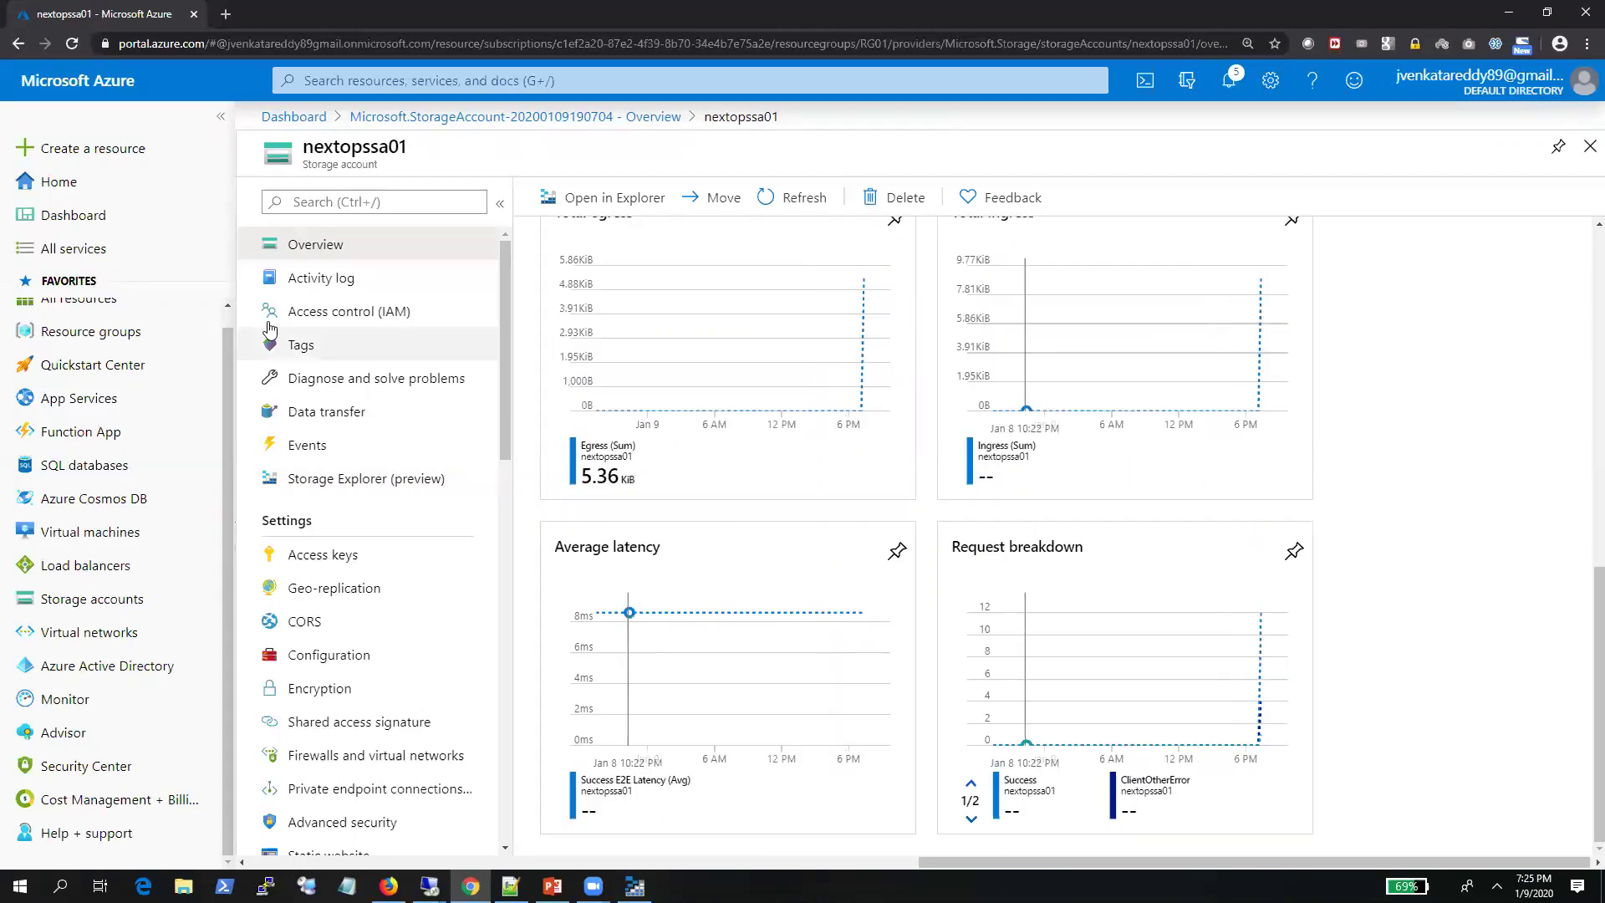
Examine the Diagnose and solve problems page, including the troubleshooting steps for "I can't delete my storage account"
left_click(380, 388)
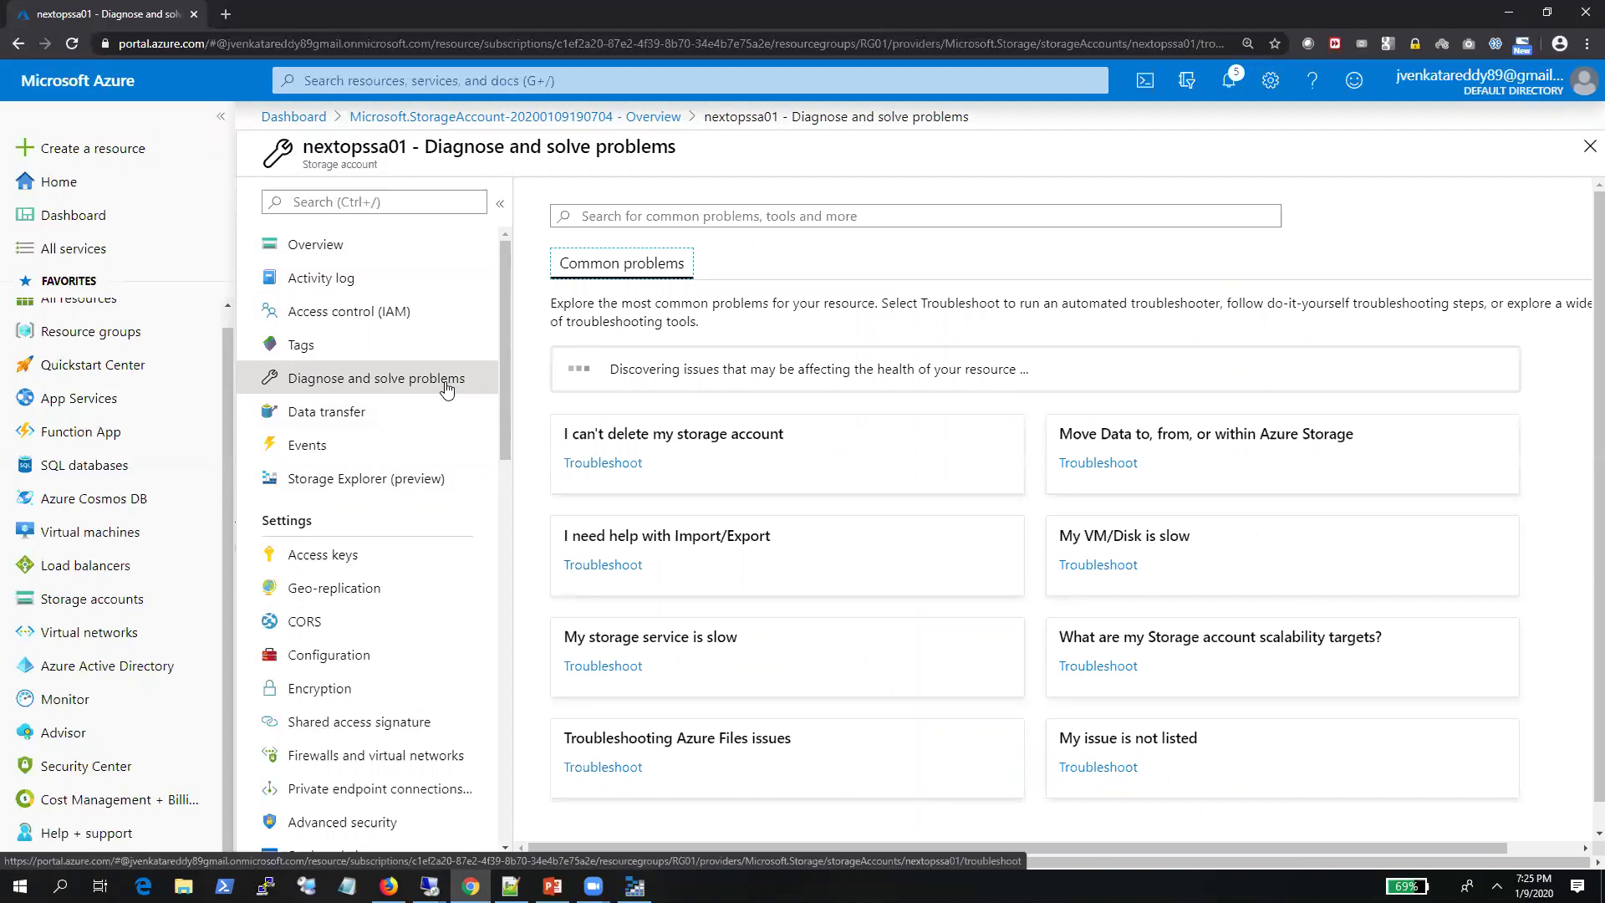
left_click(699, 443)
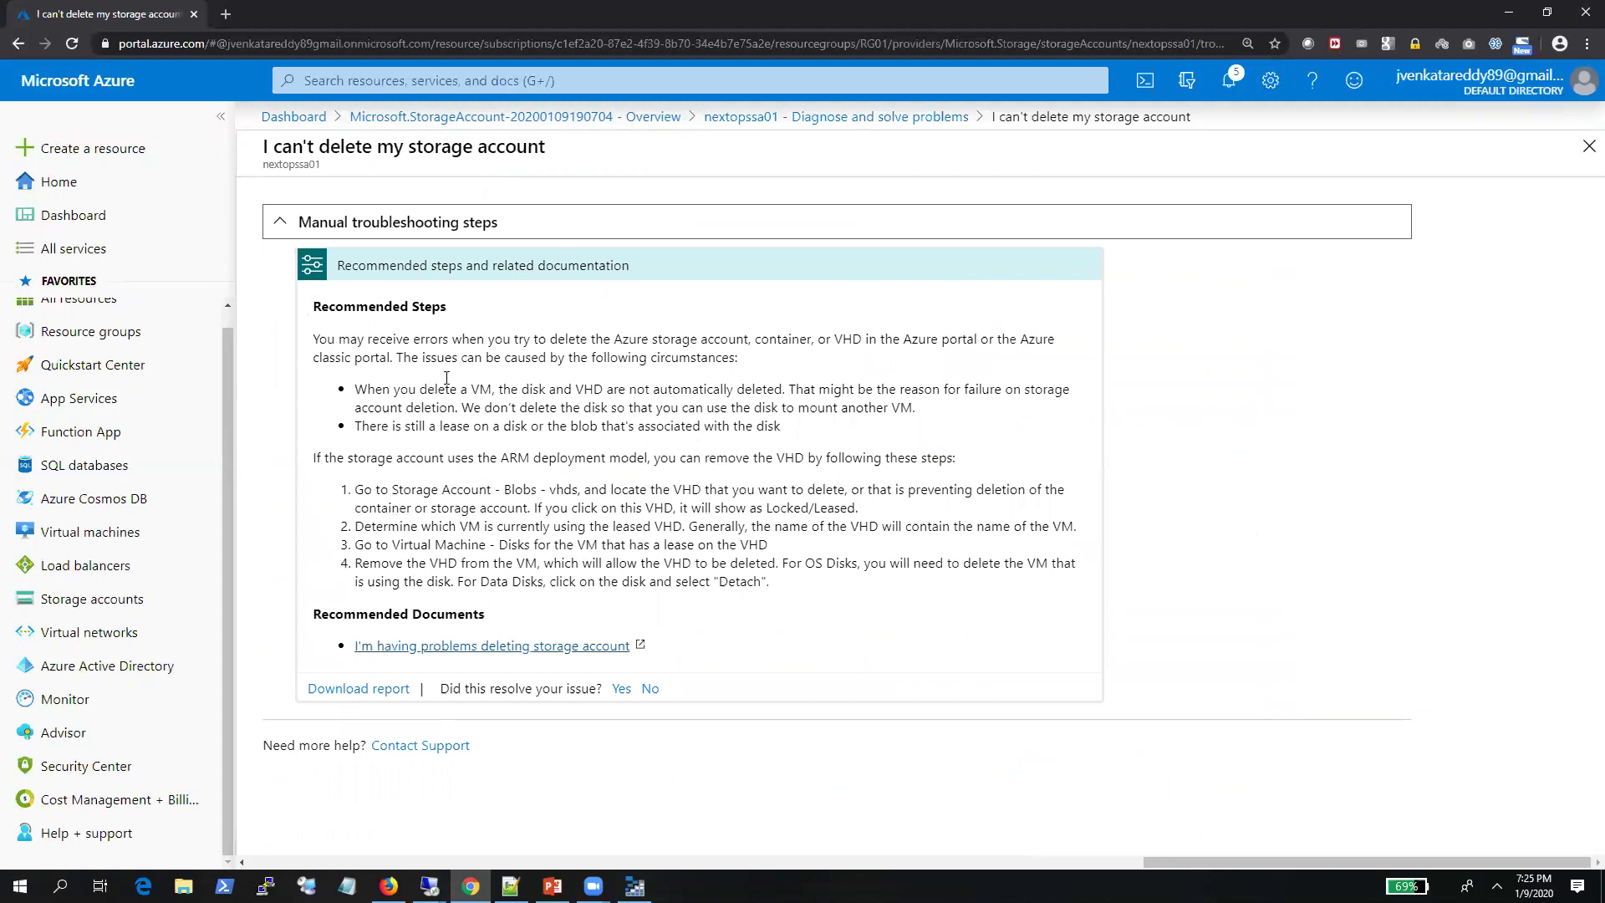
left_click(710, 118)
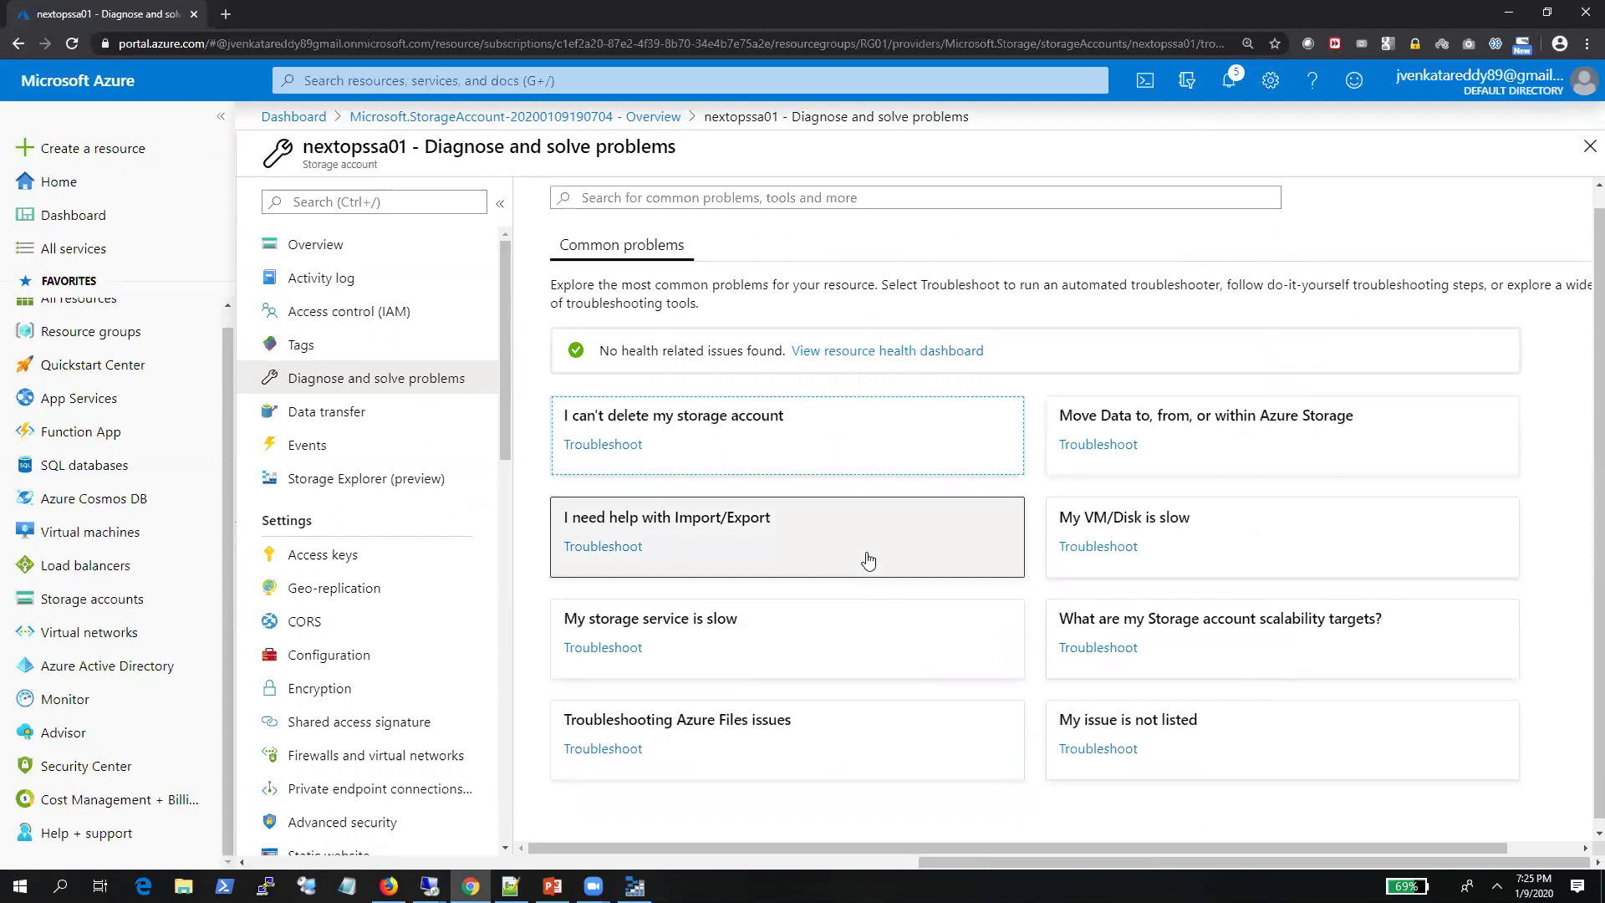
scroll(741, 361, "down", 1)
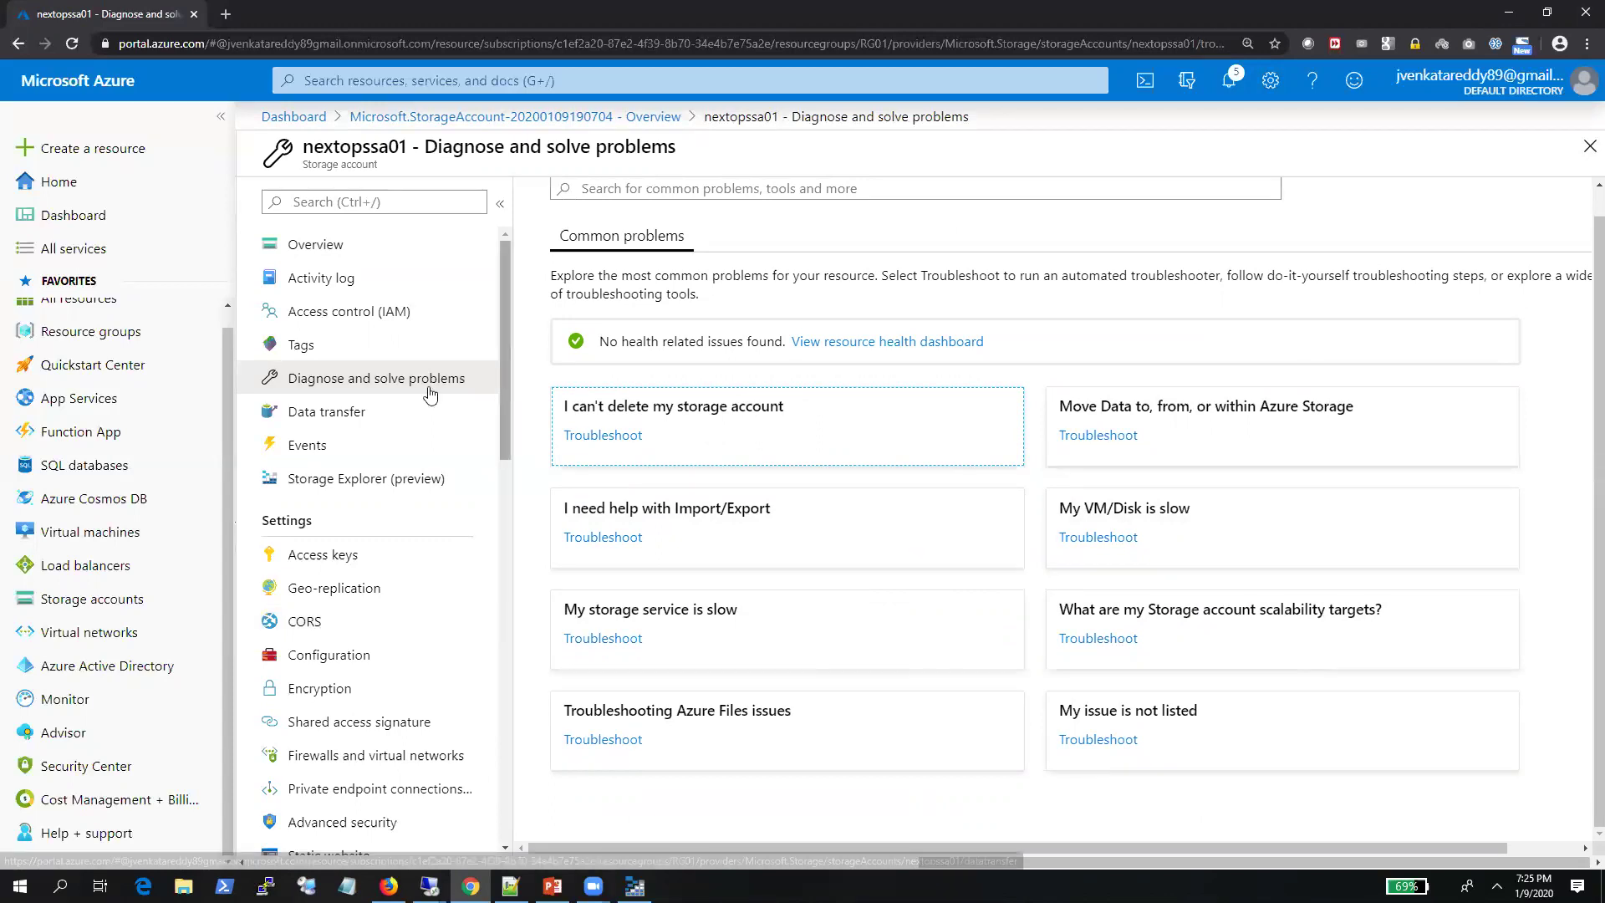
Open the storage account's Data transfer page and set data size 1 TB, network bandwidth 100 Mbps and transfer frequency Once
left_click(358, 429)
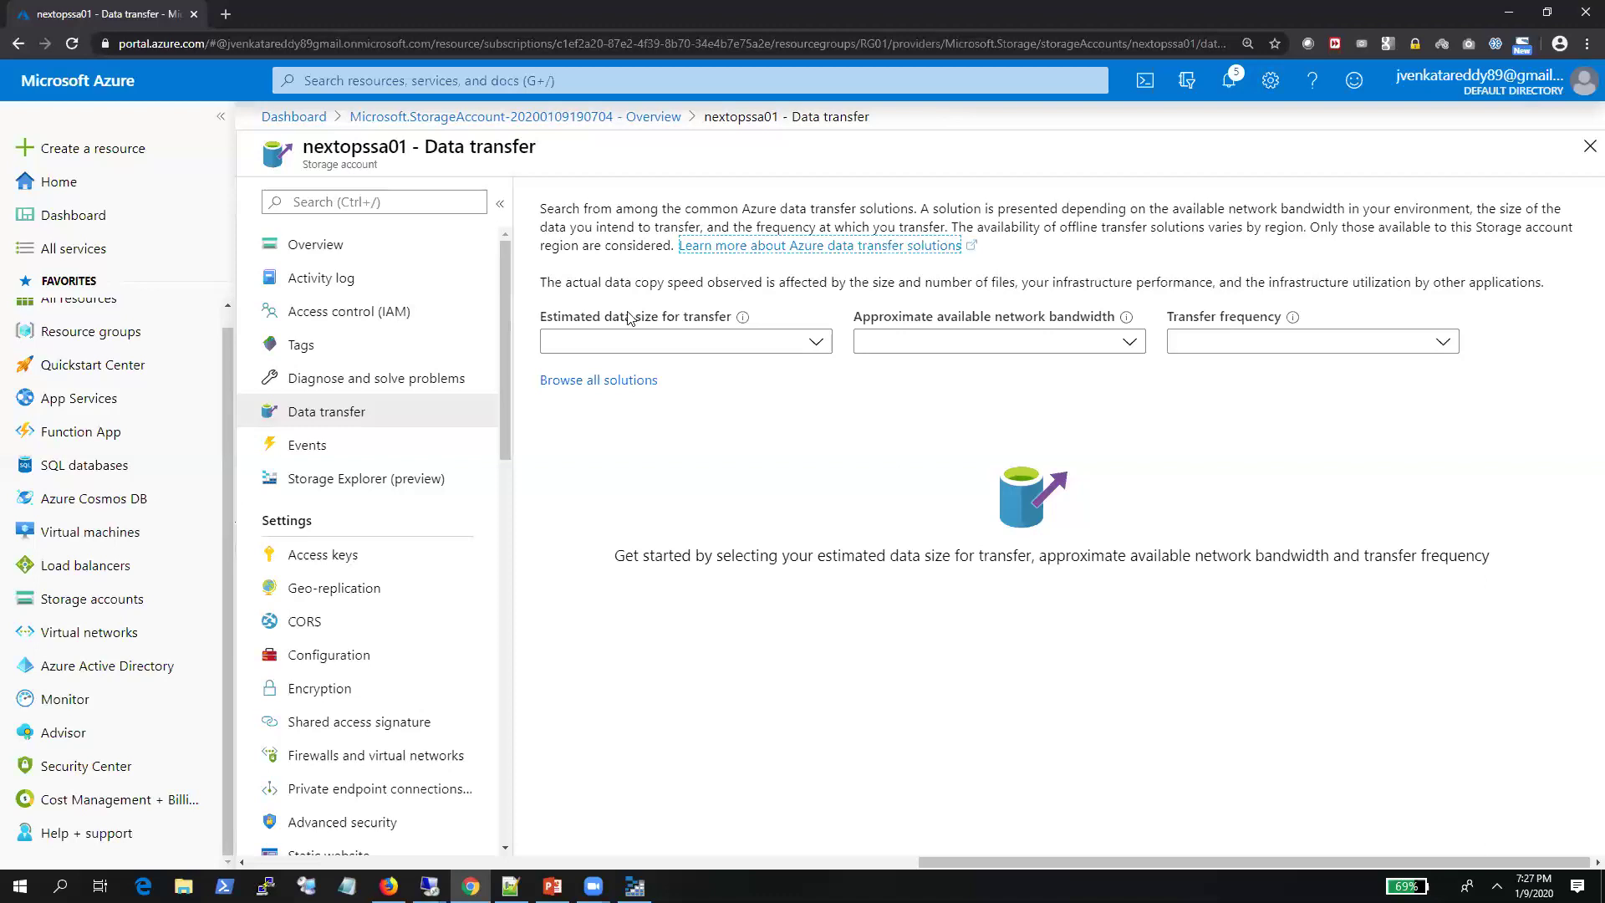
left_click(717, 344)
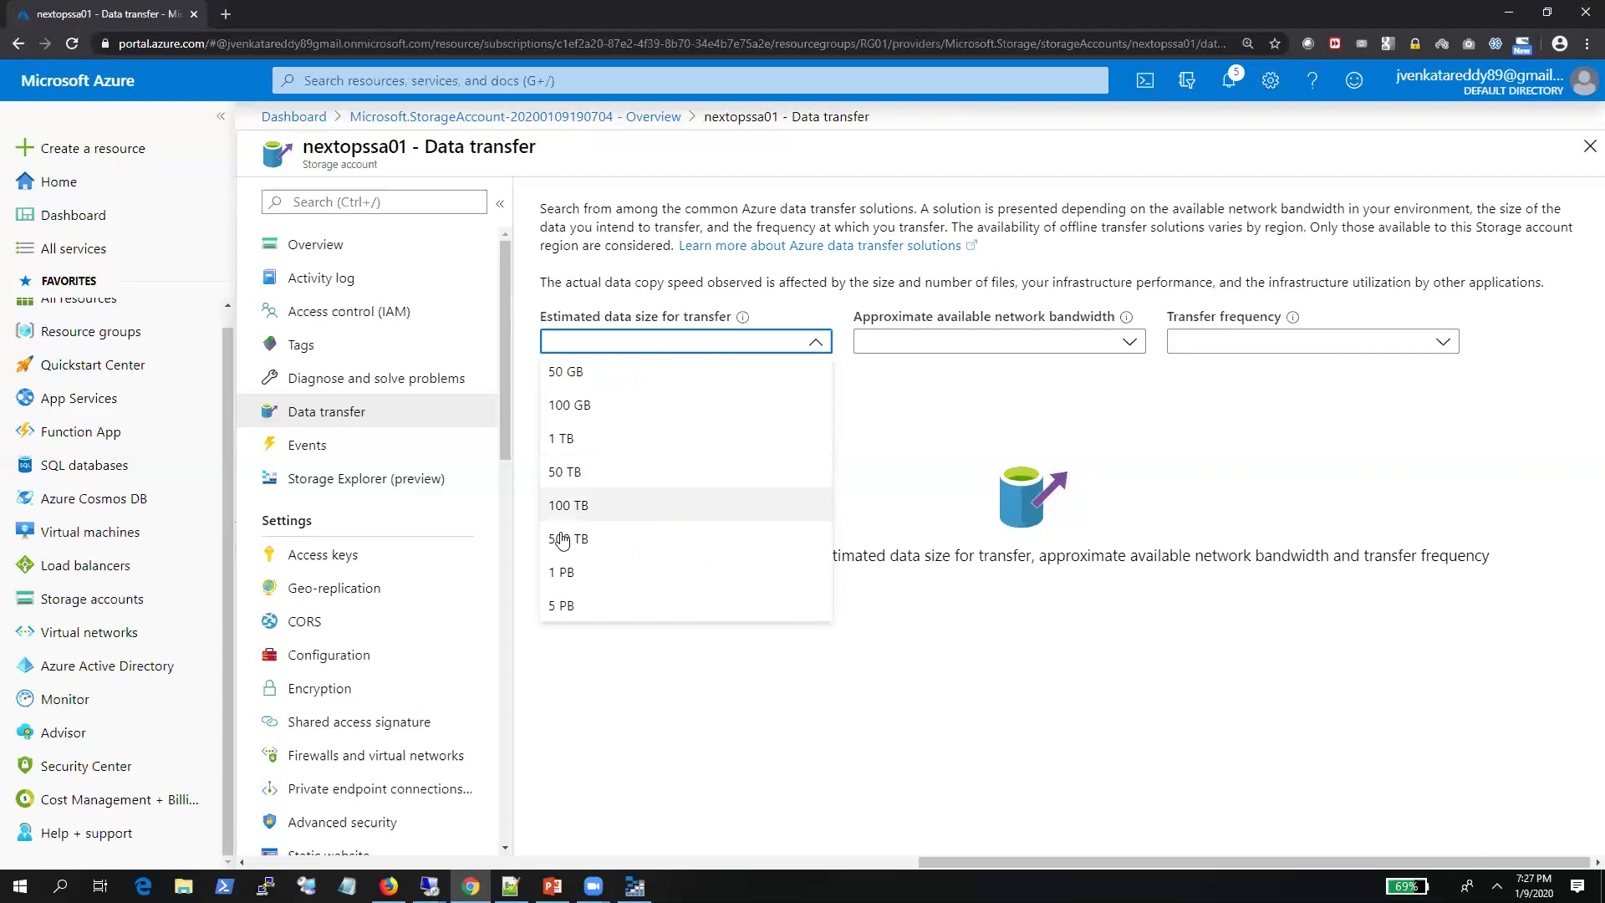
left_click(576, 440)
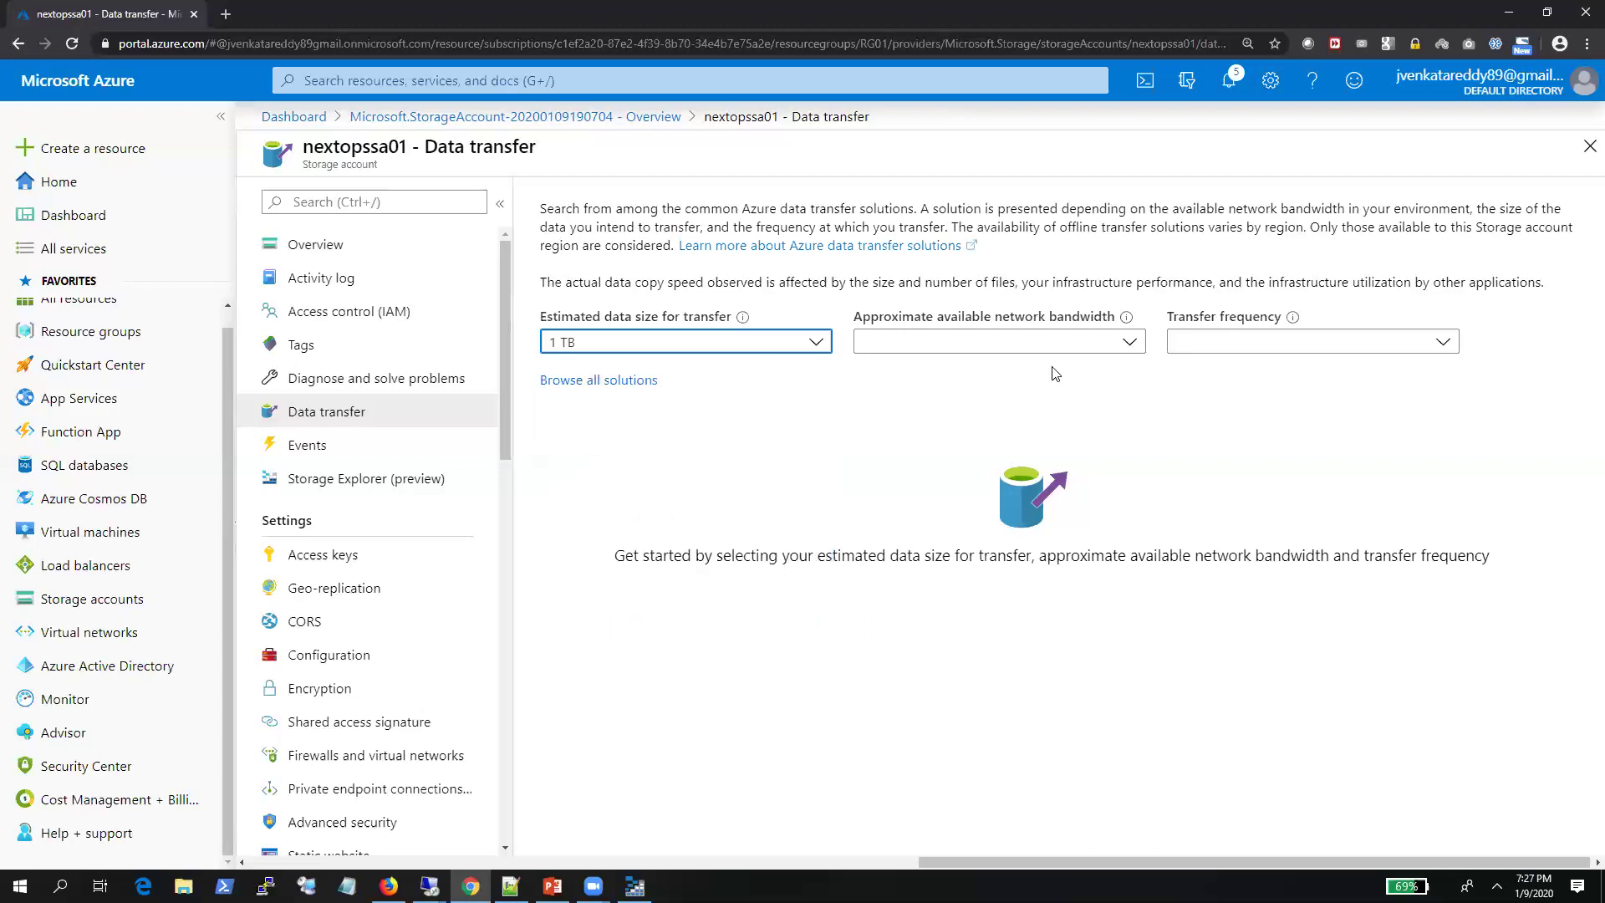
left_click(950, 350)
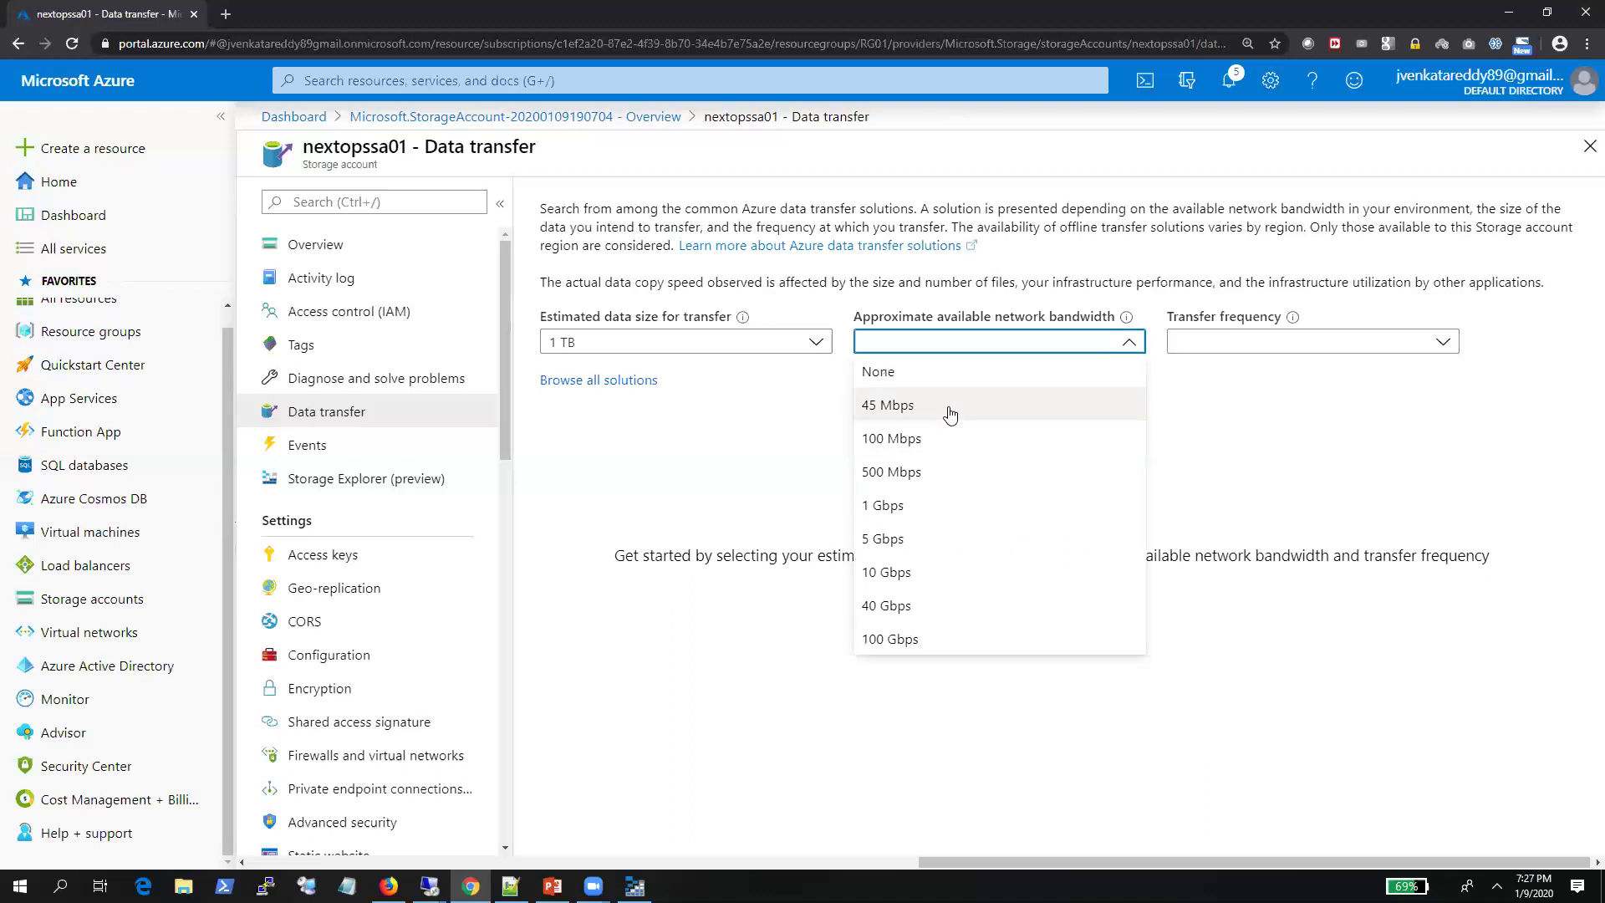
left_click(935, 445)
left_click(1262, 345)
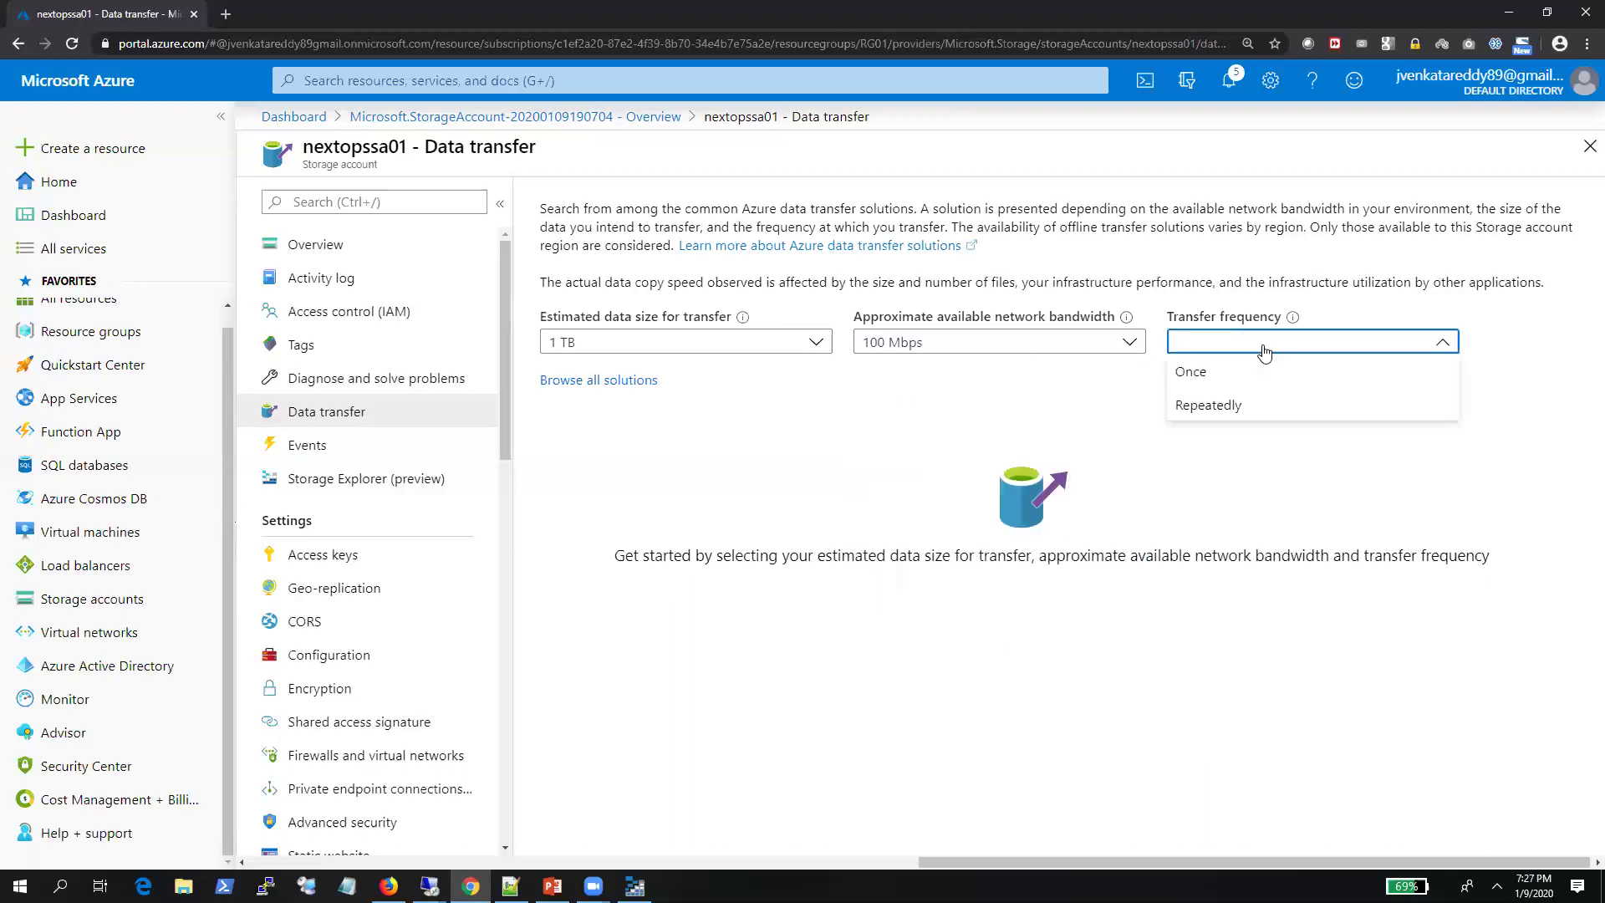
left_click(1212, 378)
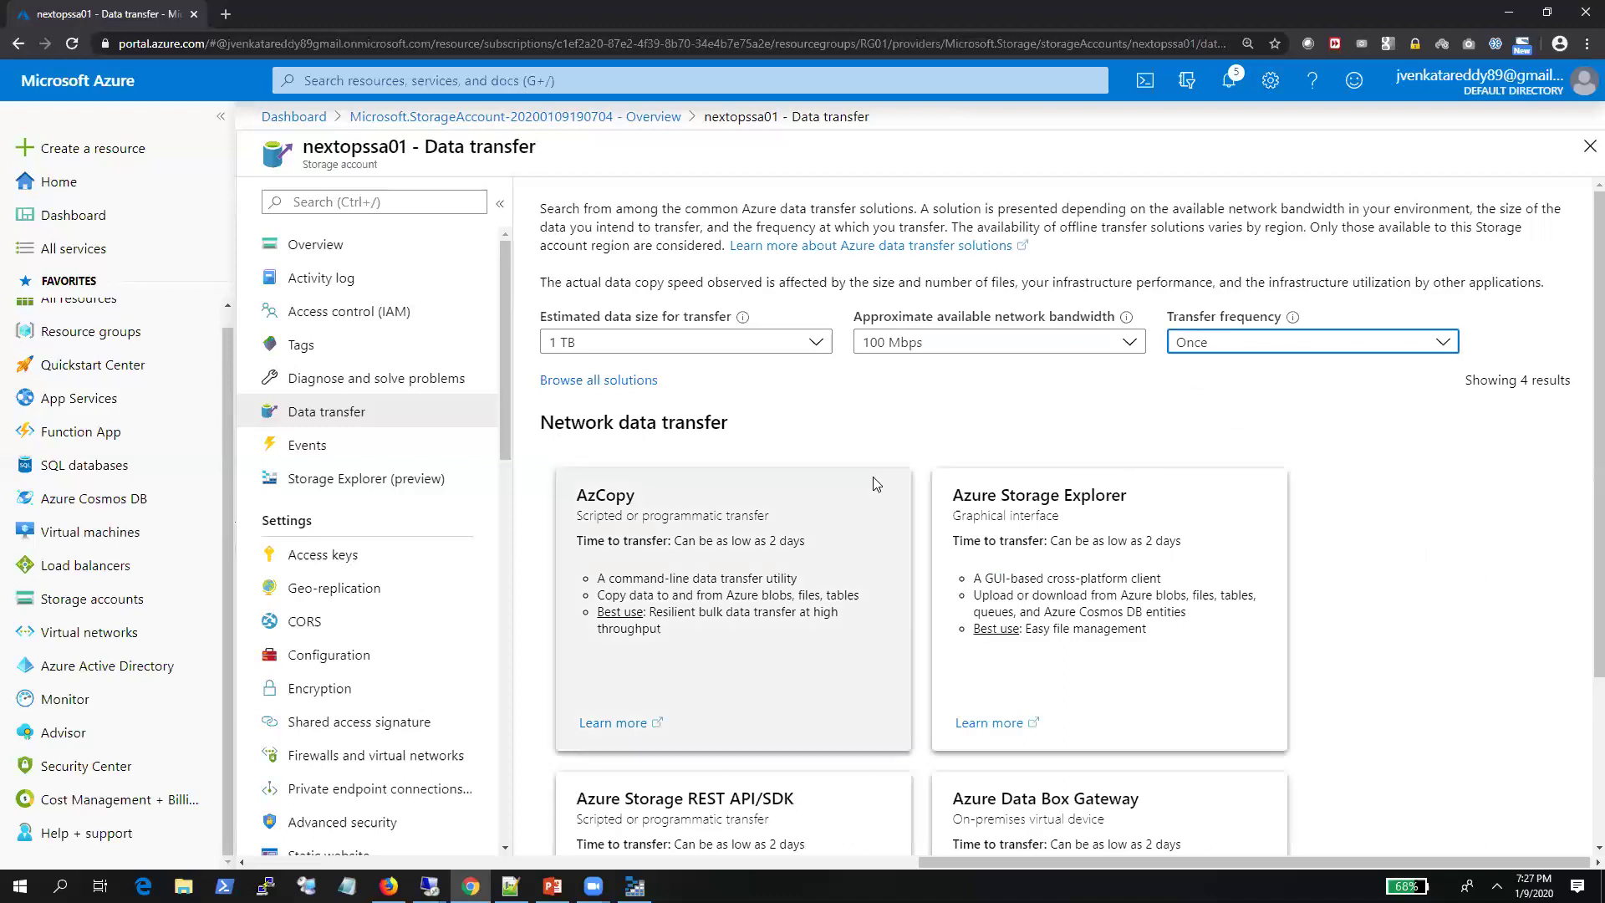
Examine the suggested network data transfer solutions, including AzCopy's description and time to transfer
scroll(873, 476, "down", 3)
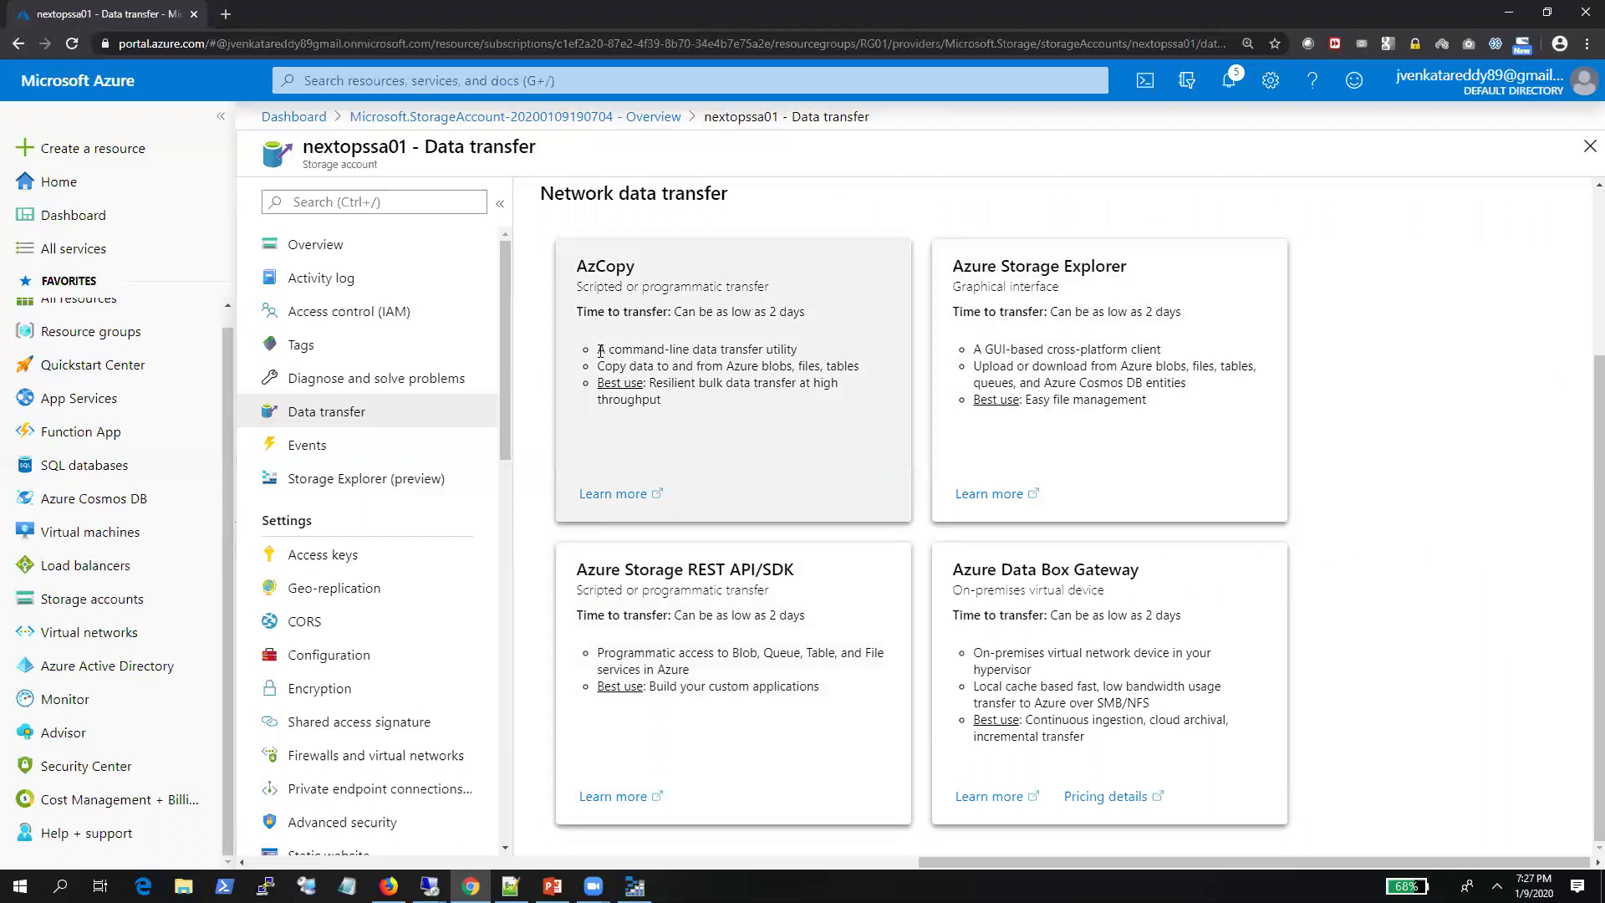
triple_click(718, 348)
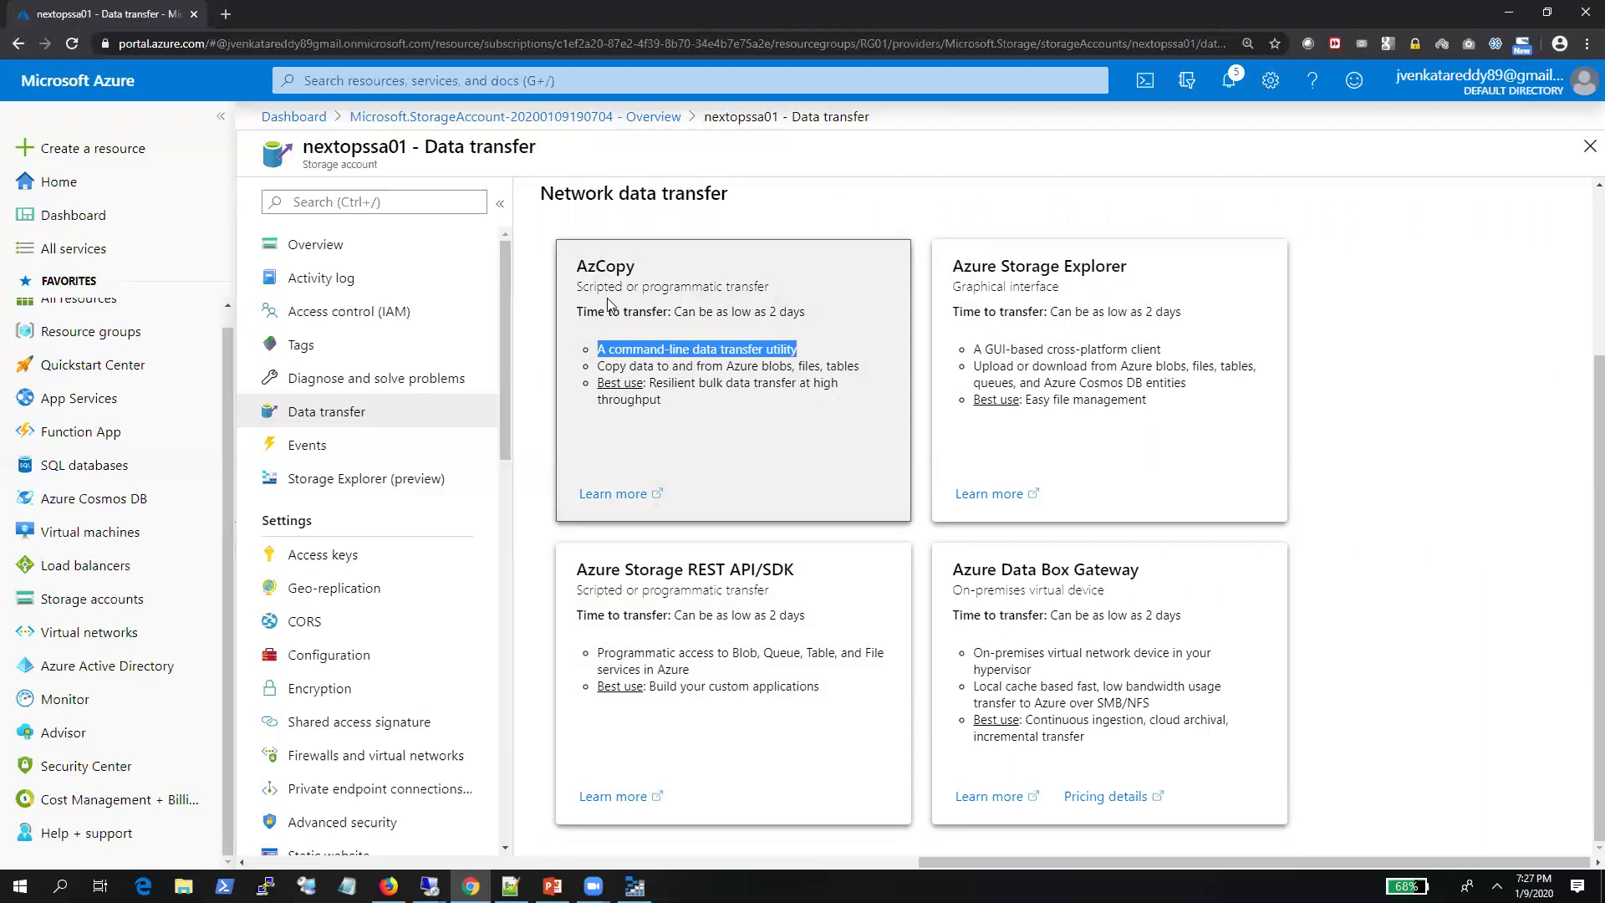
left_click(641, 323)
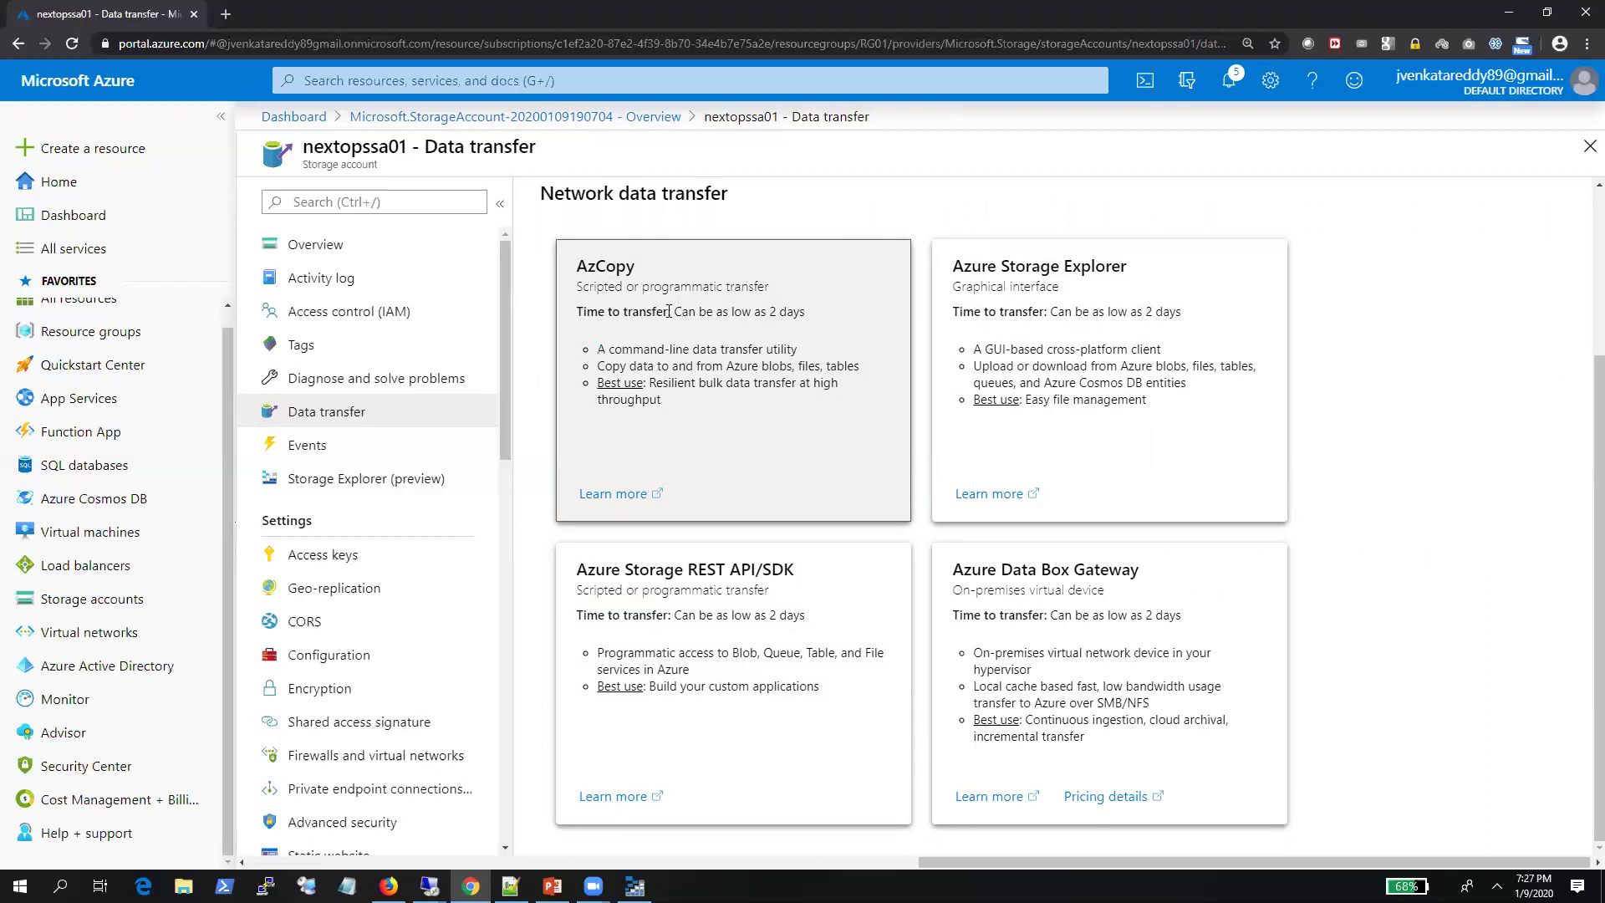
left_click_drag(674, 311, 807, 316)
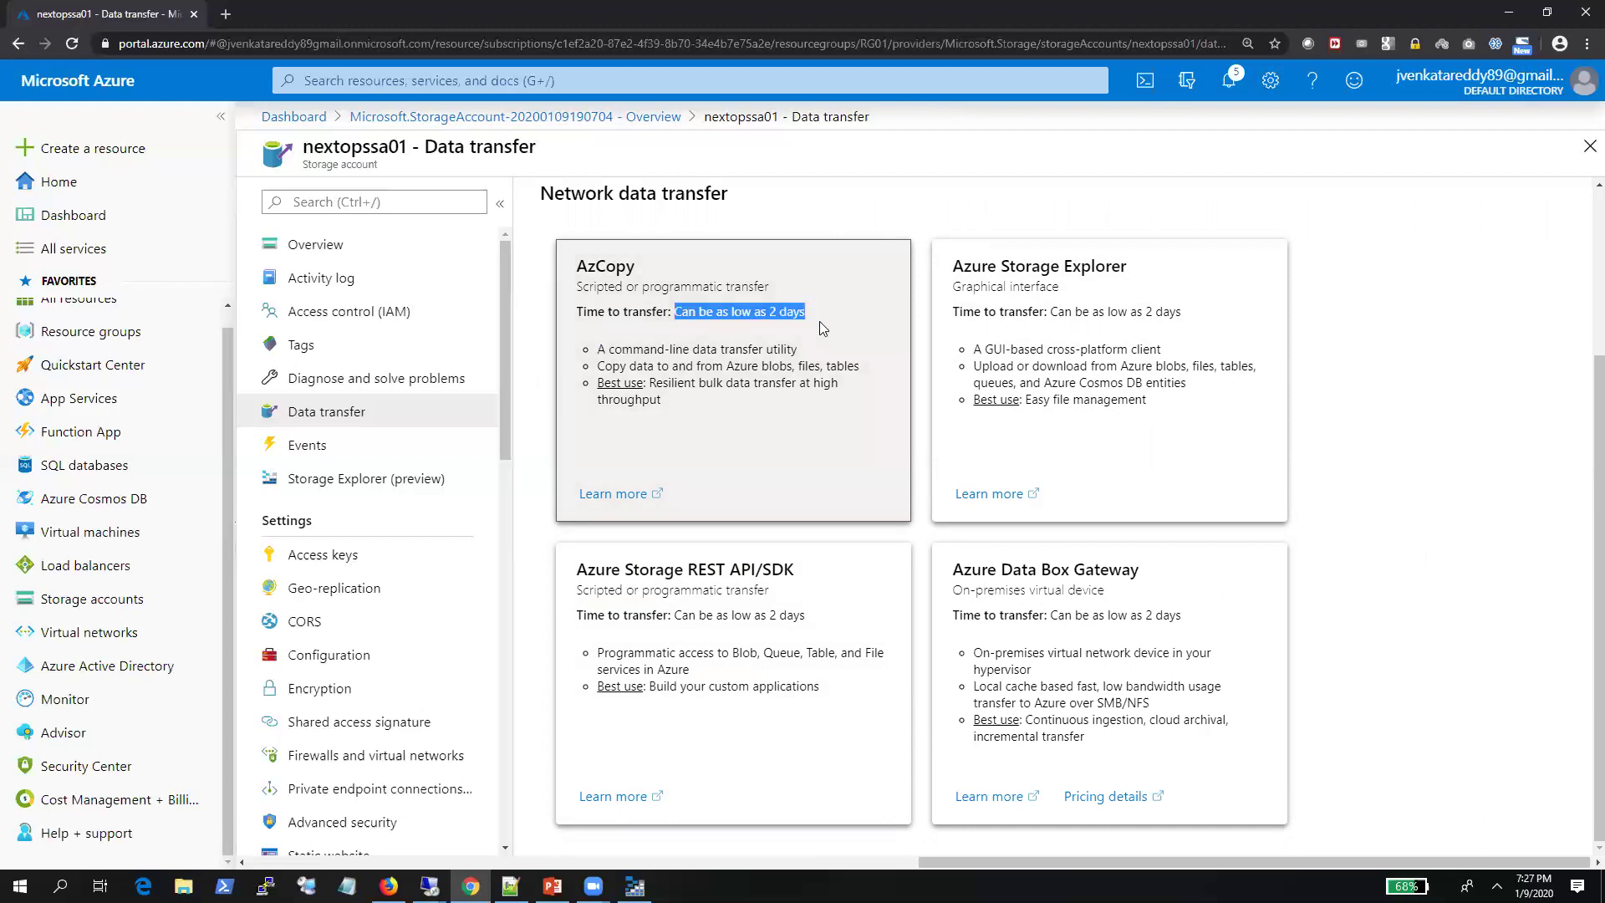
scroll(679, 358, "up", 4)
scroll(678, 358, "down", 3)
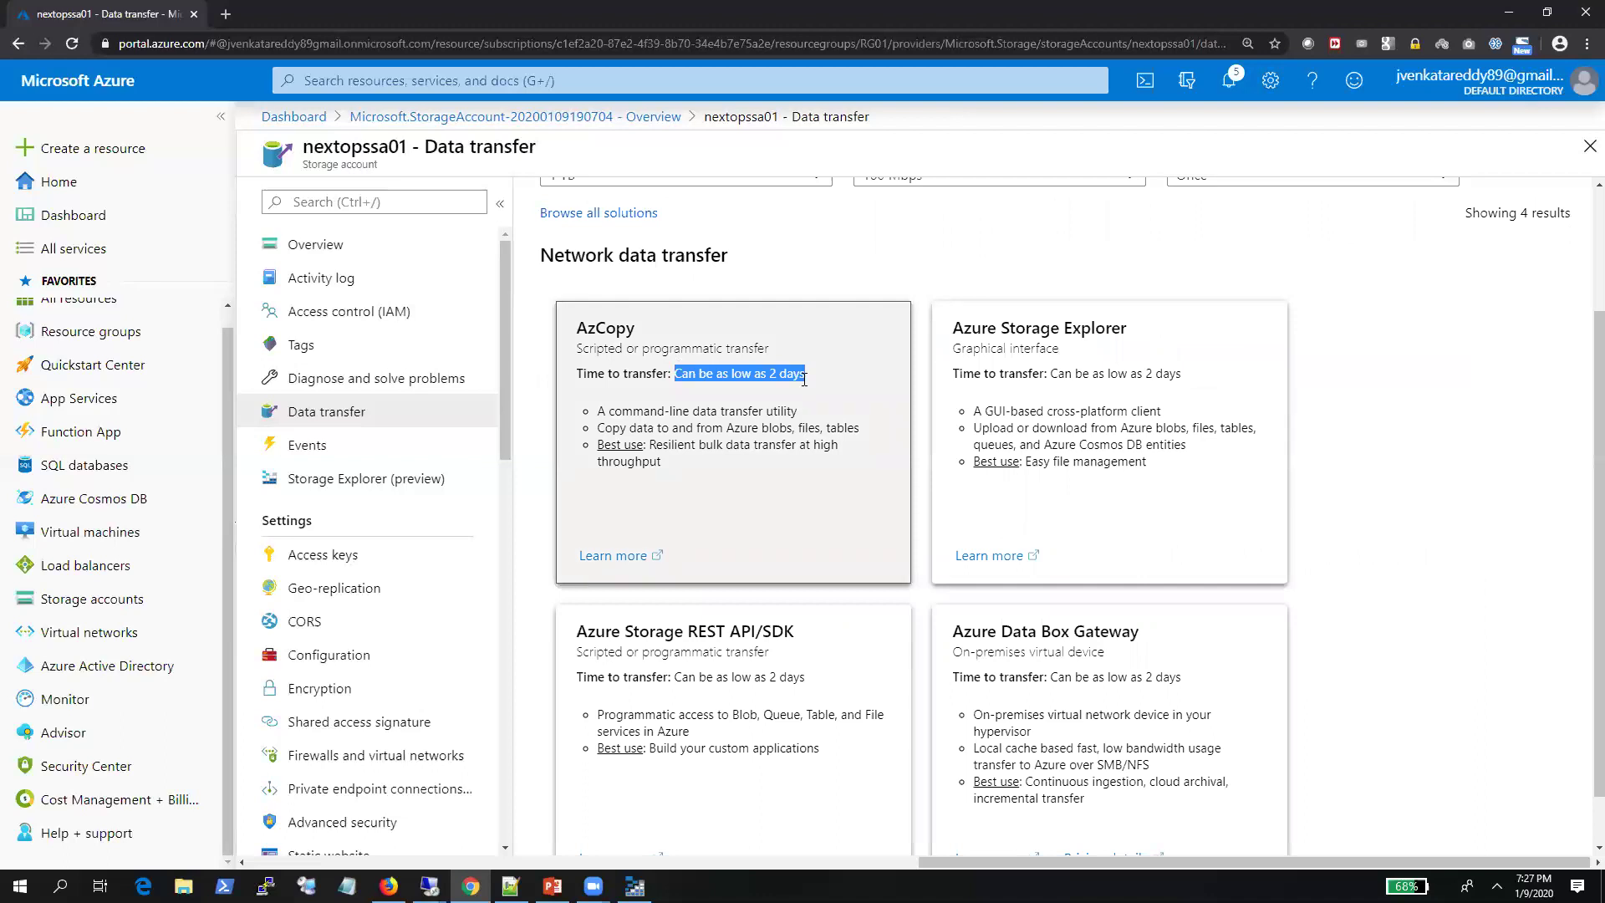
scroll(699, 436, "down", 1)
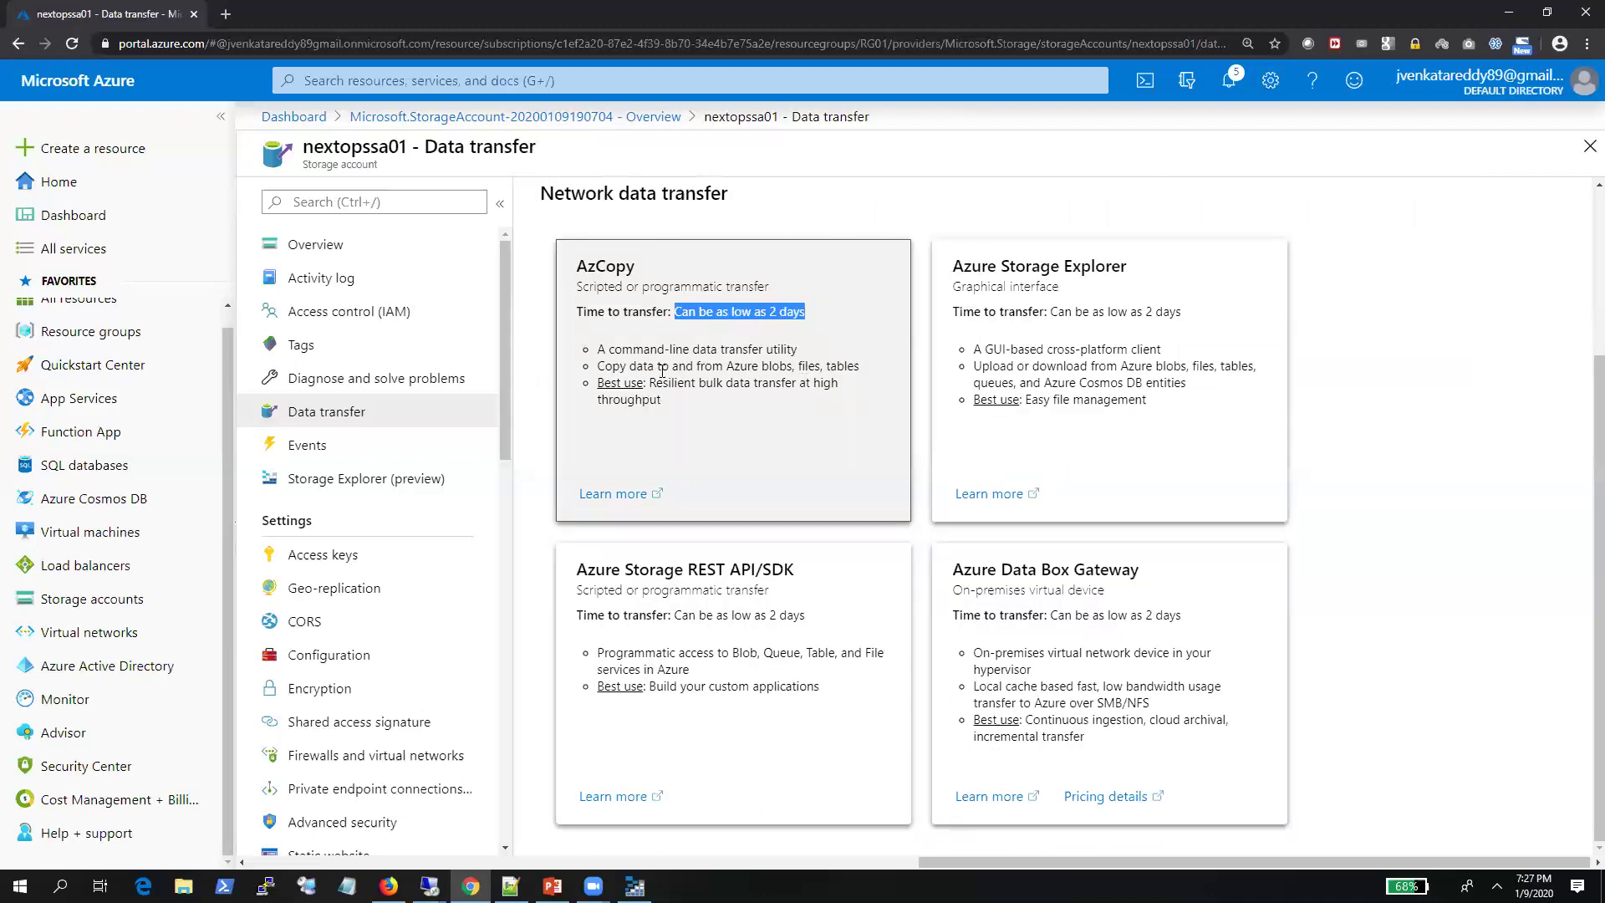
scroll(739, 425, "up", 3)
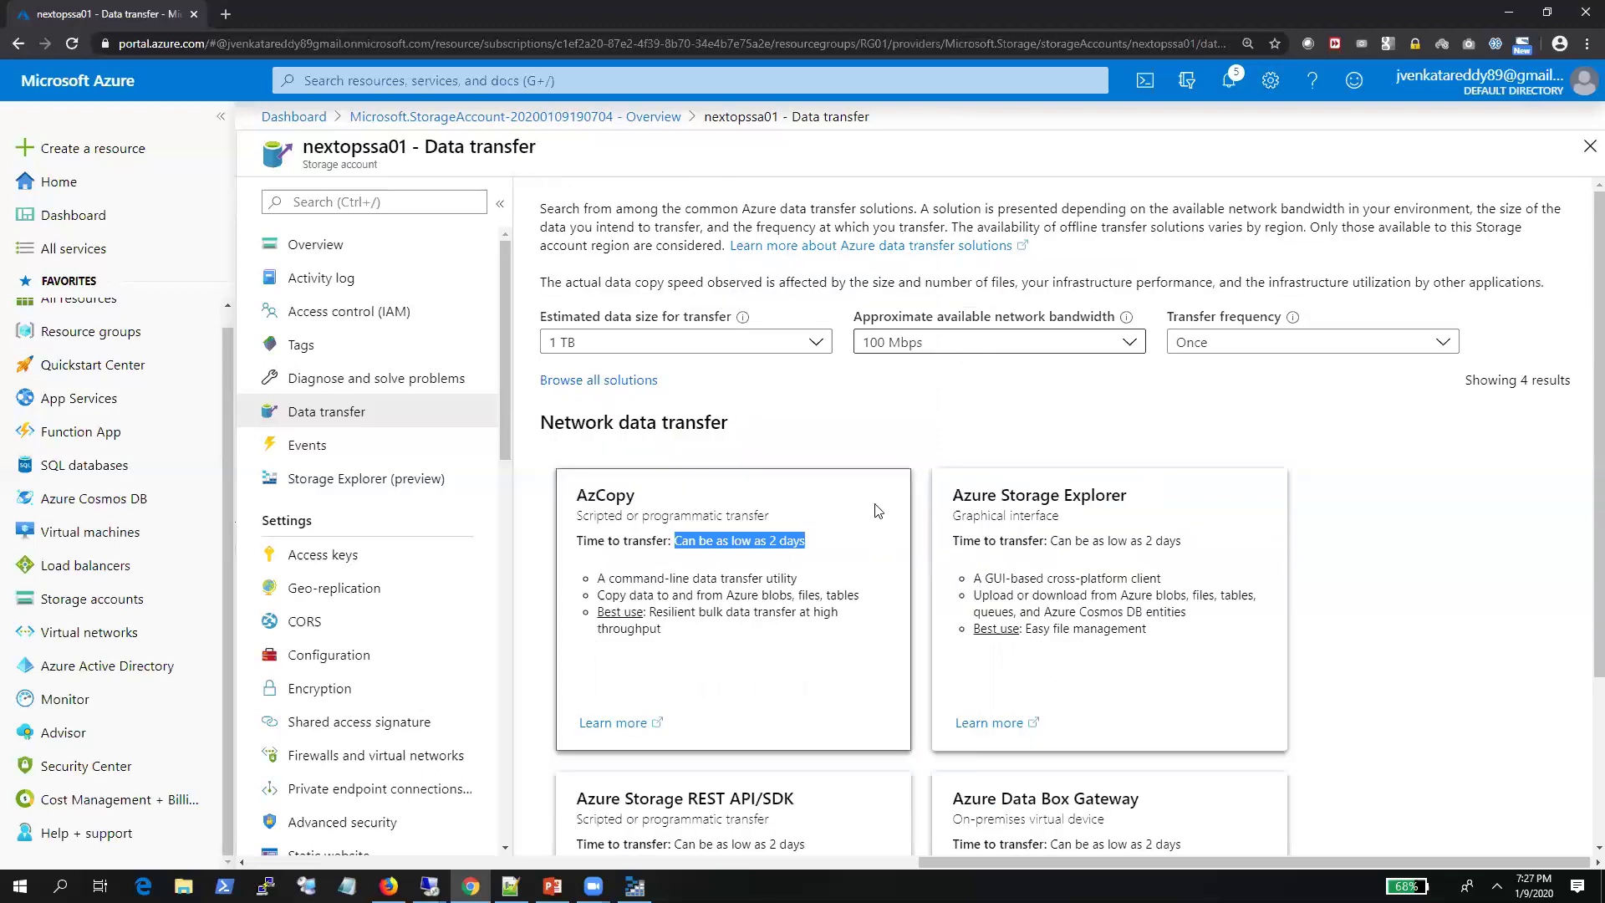
Compare the transfer solutions and times for 1 TB at network bandwidths of 5 Gbps and 1 Gbps
left_click(946, 347)
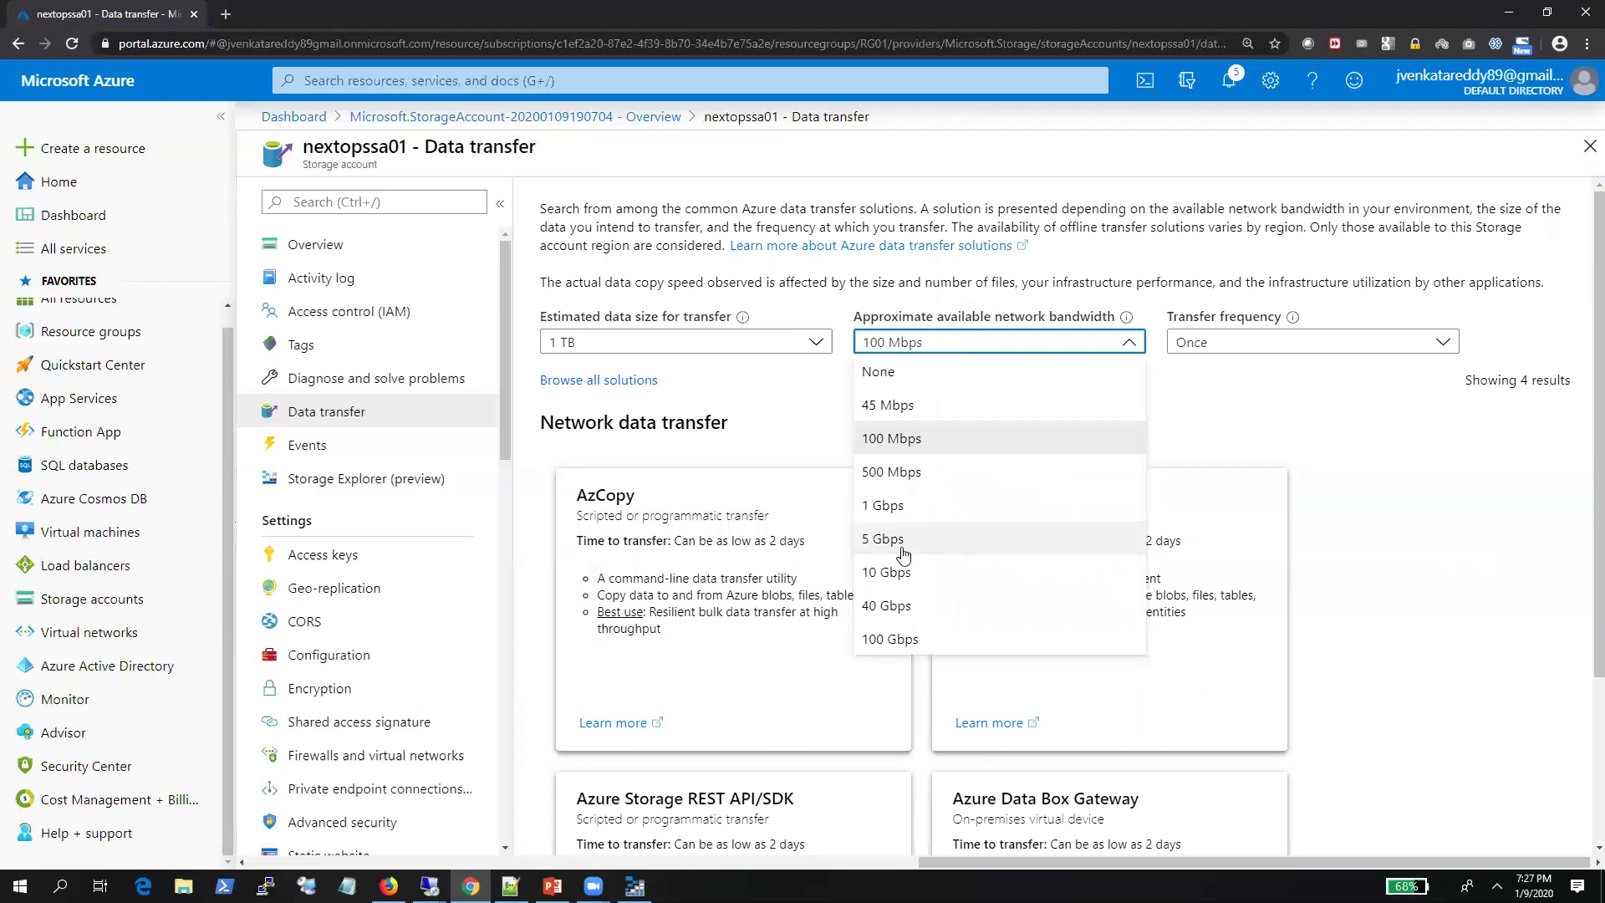
left_click(901, 542)
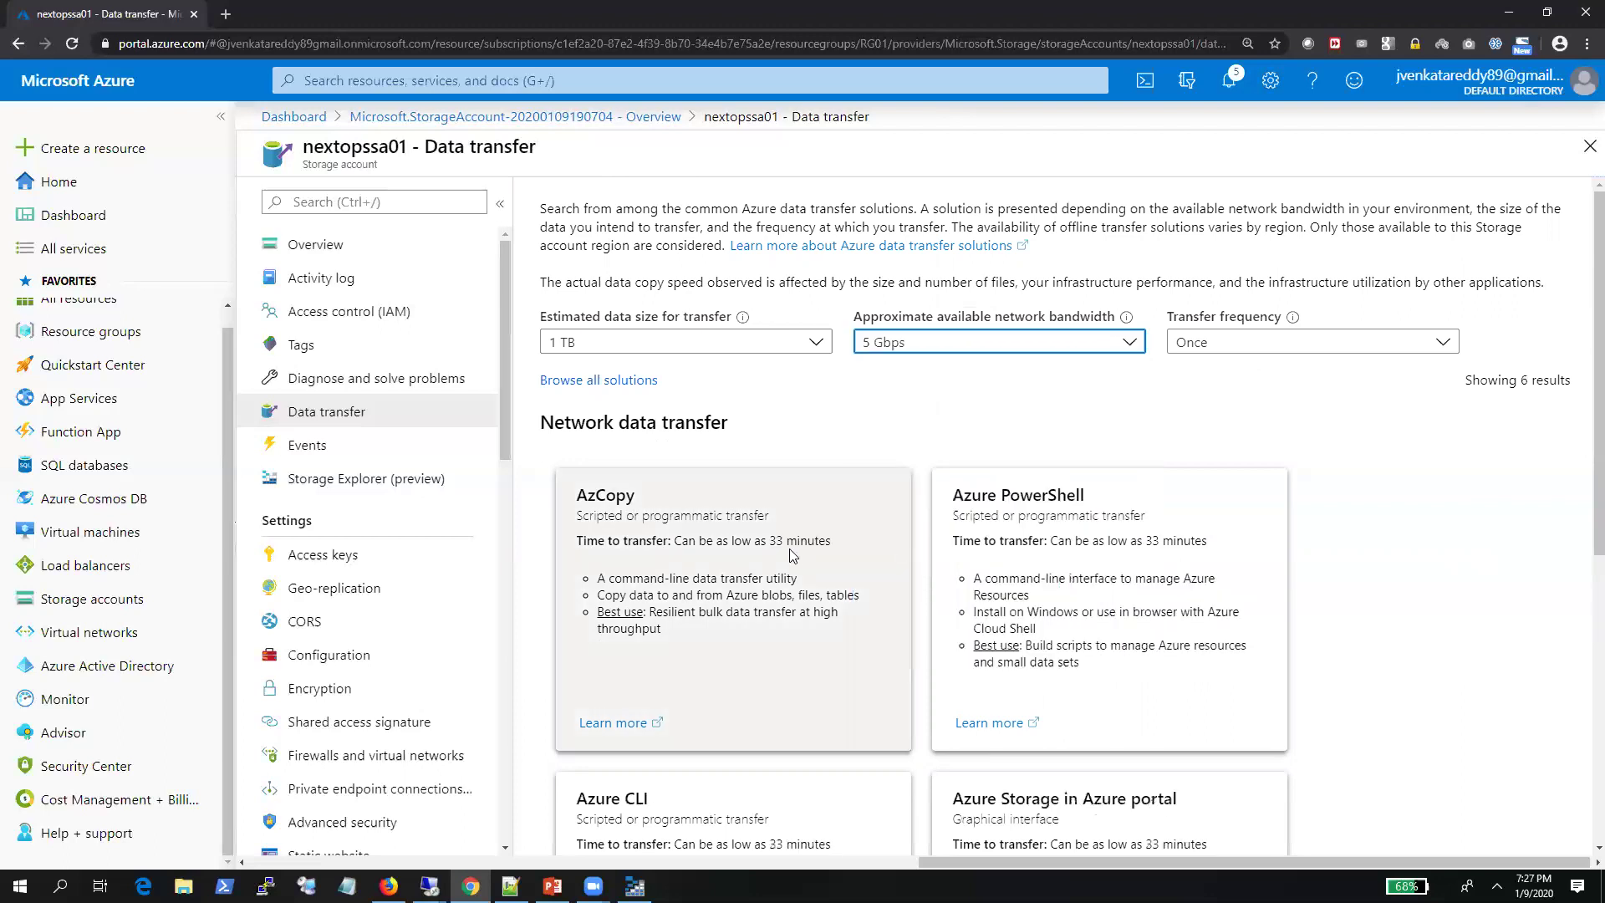
left_click(934, 343)
left_click(892, 508)
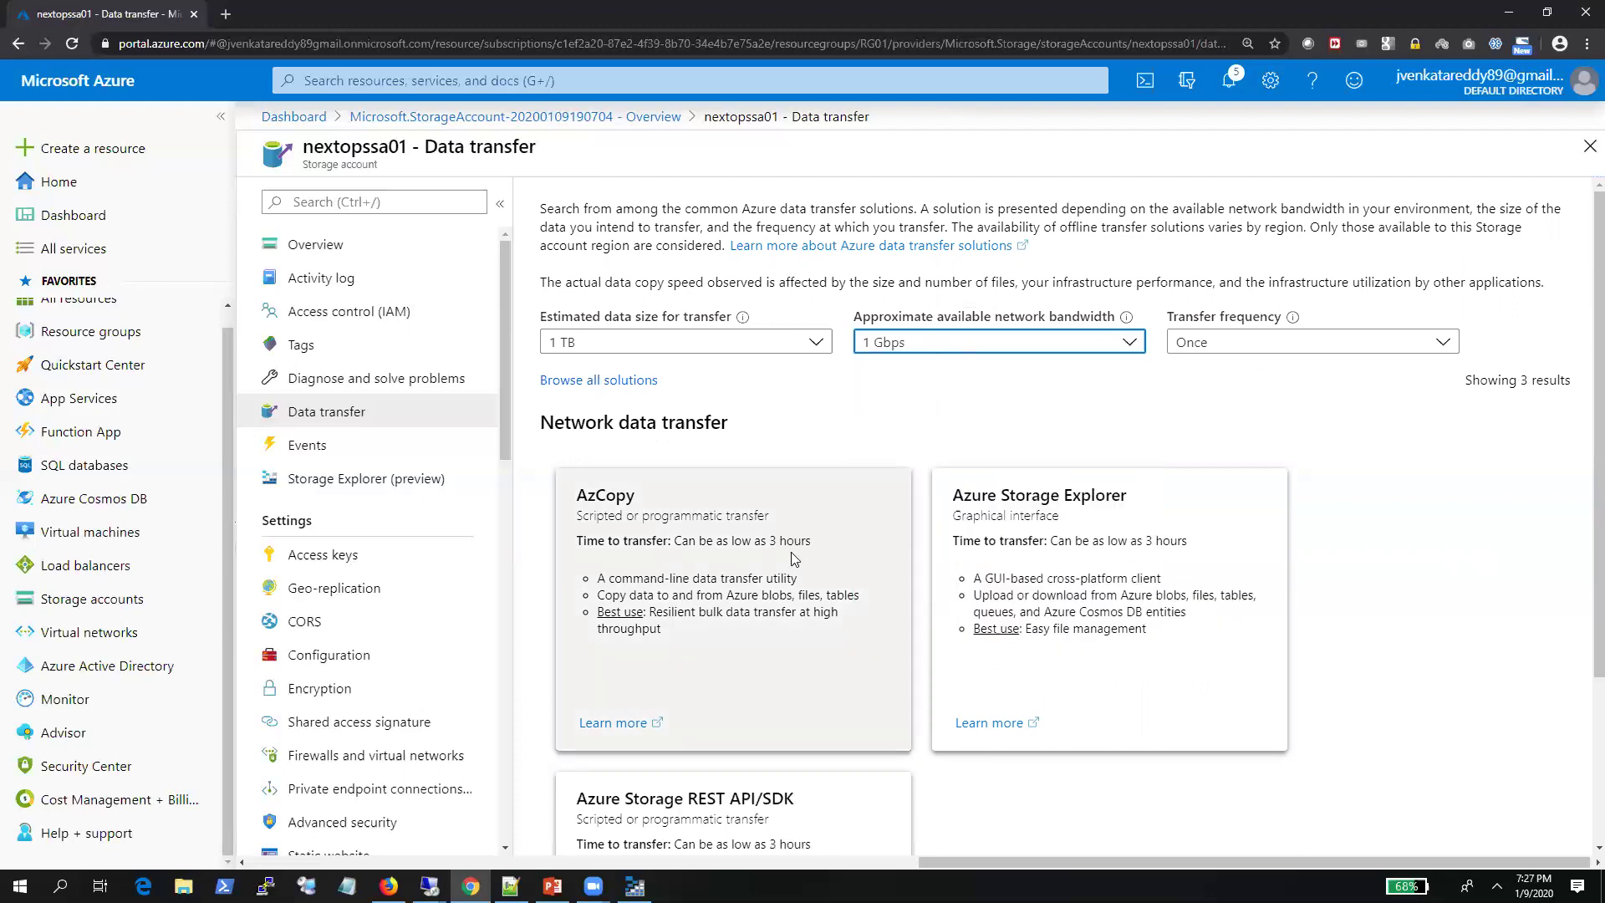
scroll(905, 407, "down", 3)
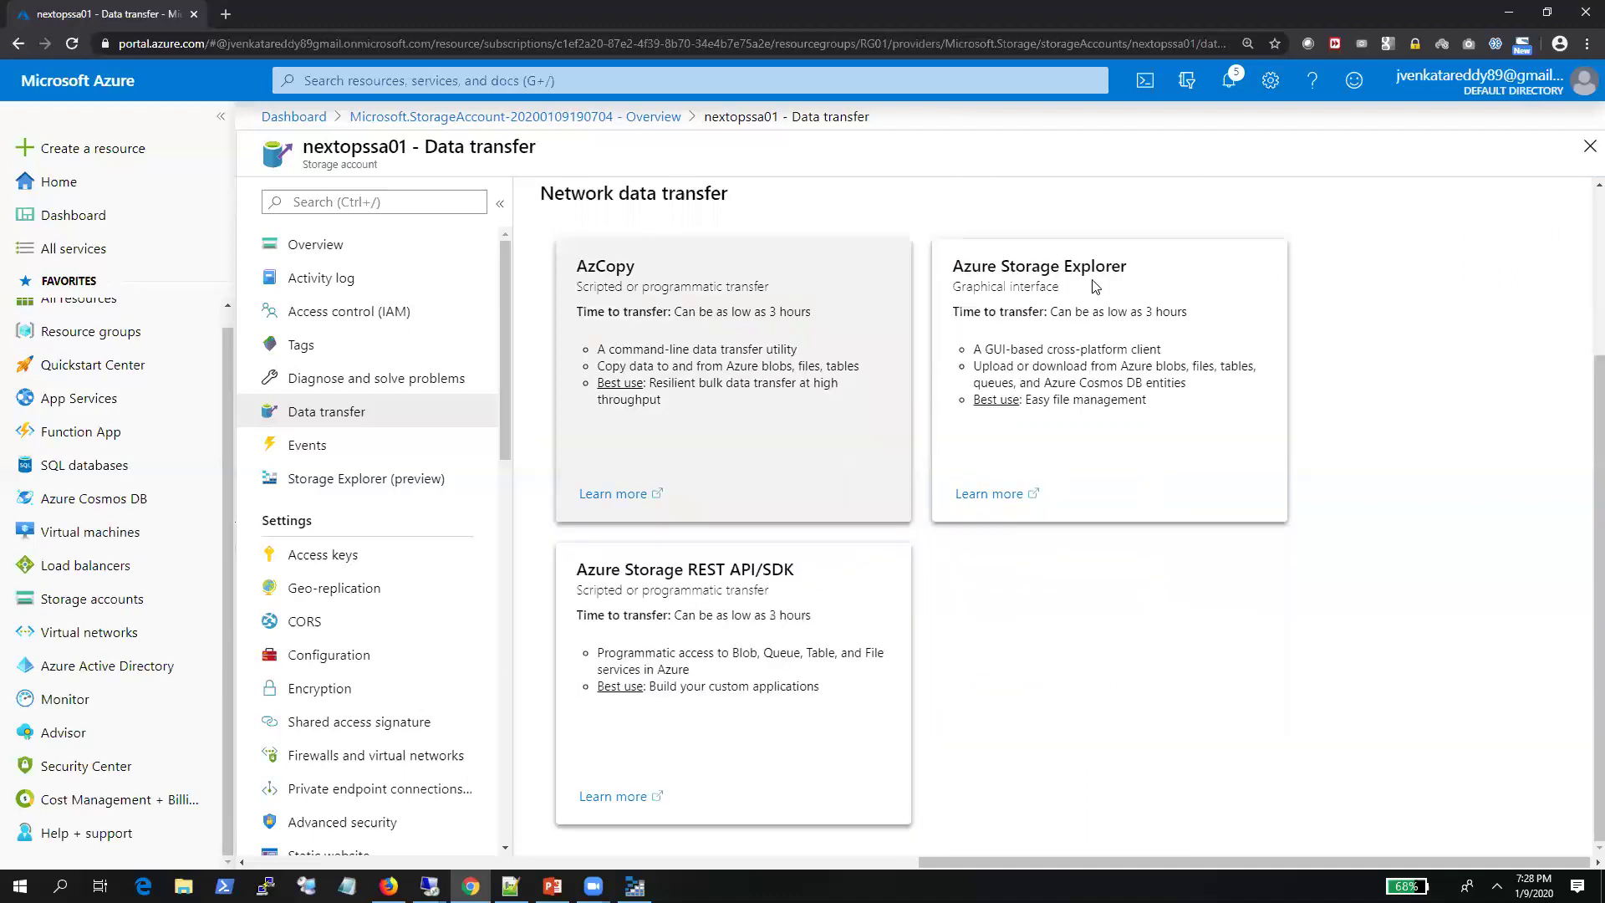
scroll(938, 341, "up", 3)
scroll(938, 341, "down", 3)
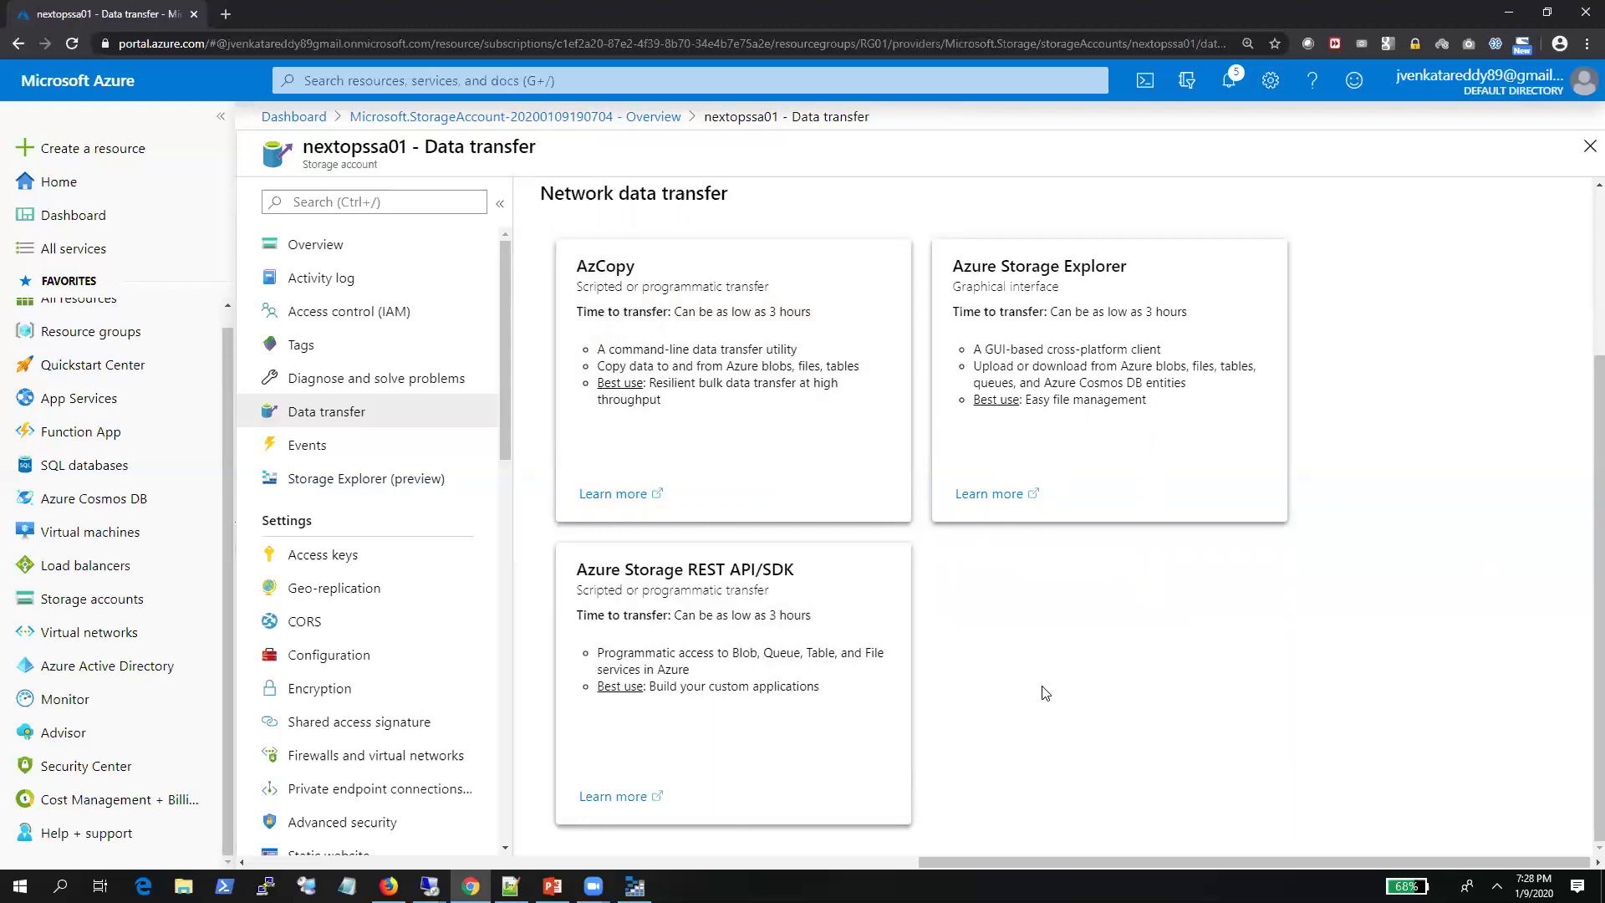
scroll(1045, 689, "up", 3)
Set the network bandwidth to 100 Mbps and review the suggested solutions, including Azure Data Box Gateway
left_click(976, 343)
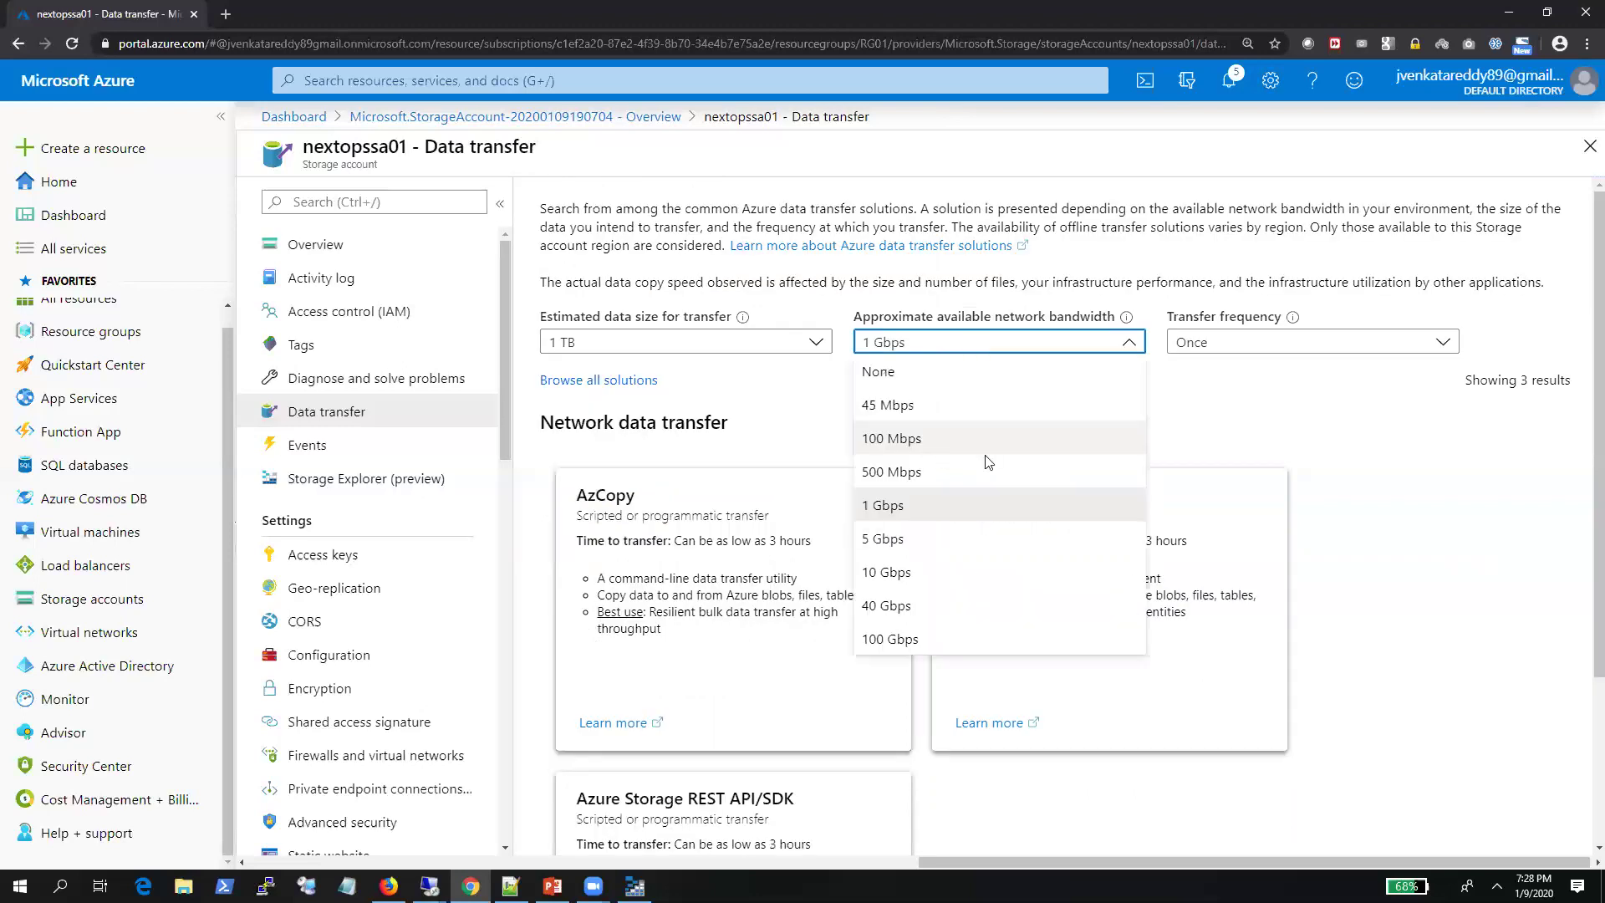
left_click(942, 449)
scroll(1071, 602, "down", 3)
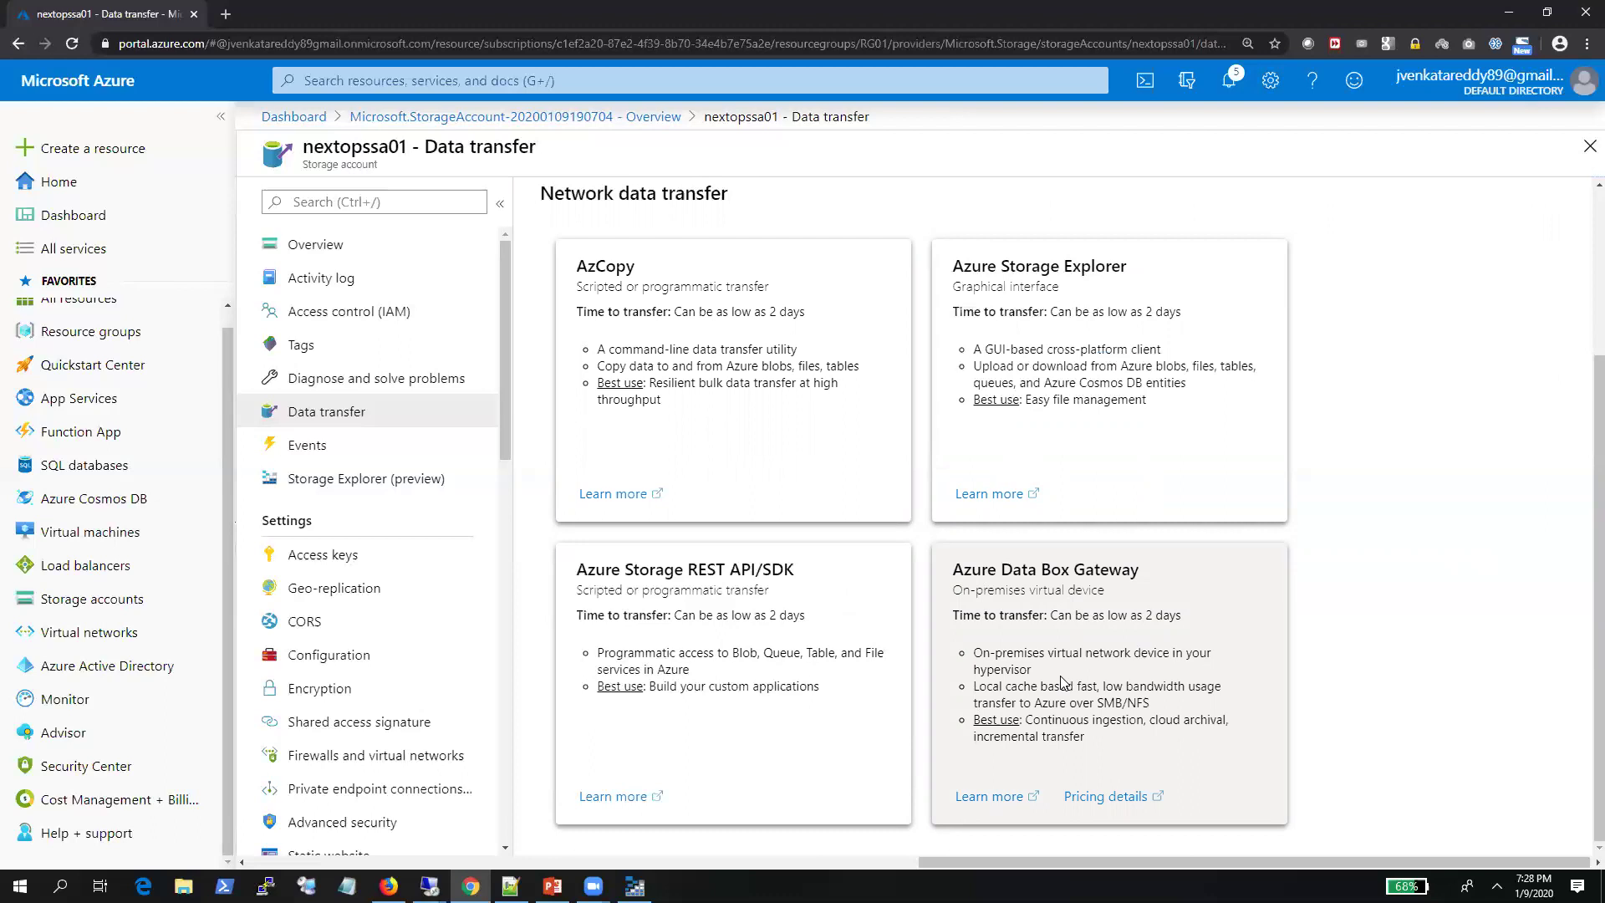
scroll(1062, 682, "up", 5)
scroll(1061, 682, "down", 5)
scroll(1061, 682, "up", 3)
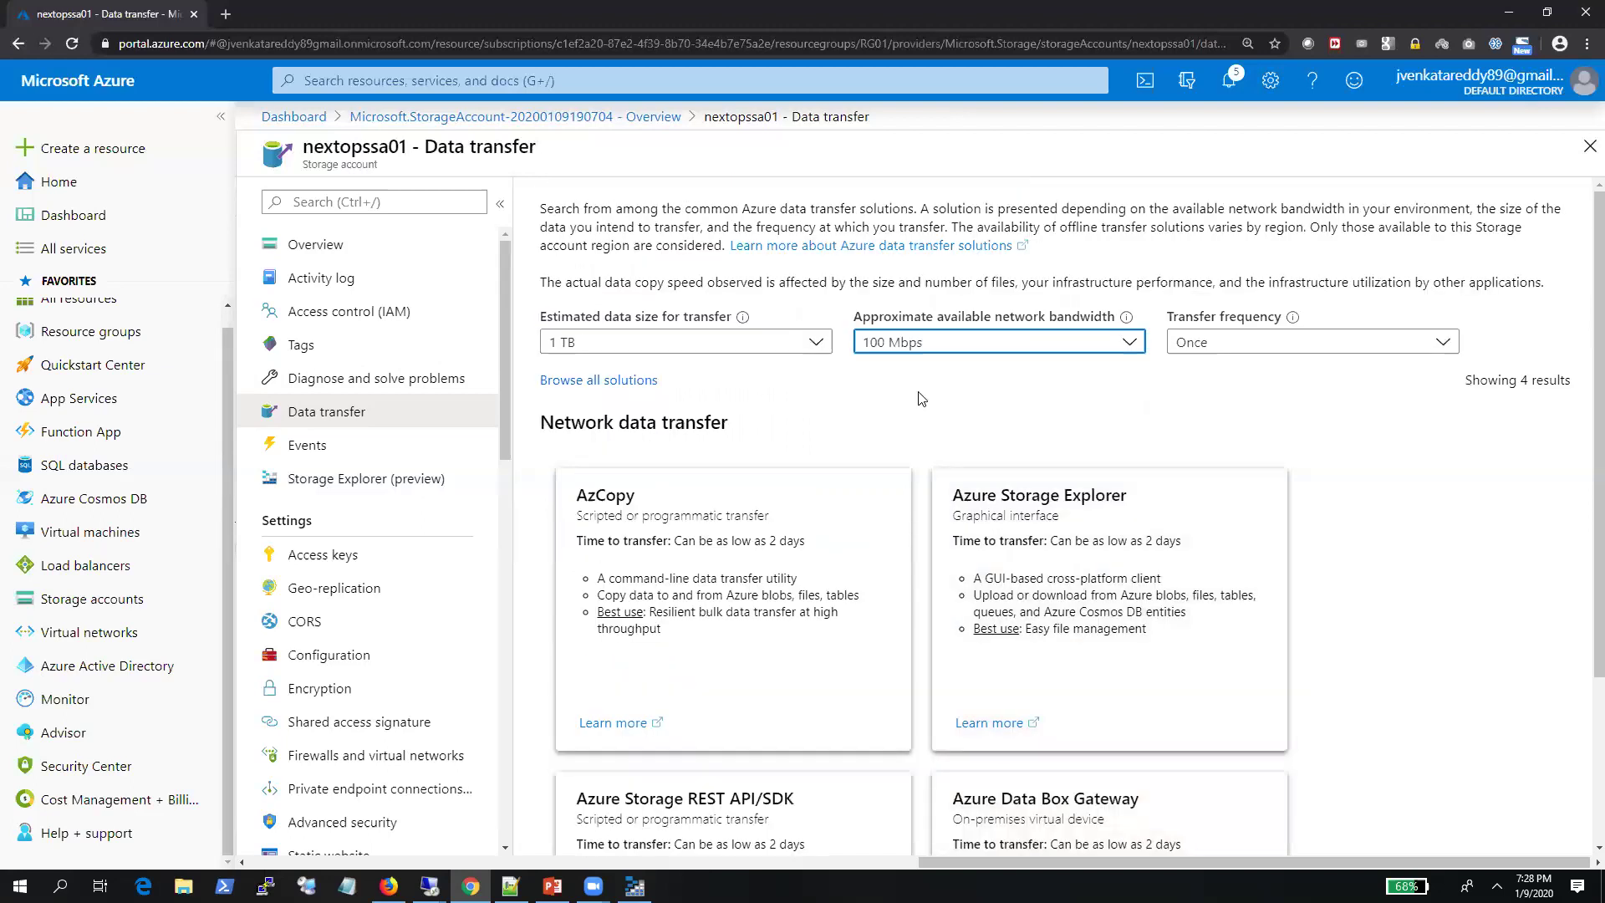
Set data size 50 TB, bandwidth 5 Gbps and transfer frequency Repeatedly, and review the suggested transfer solutions
left_click(728, 350)
left_click(727, 483)
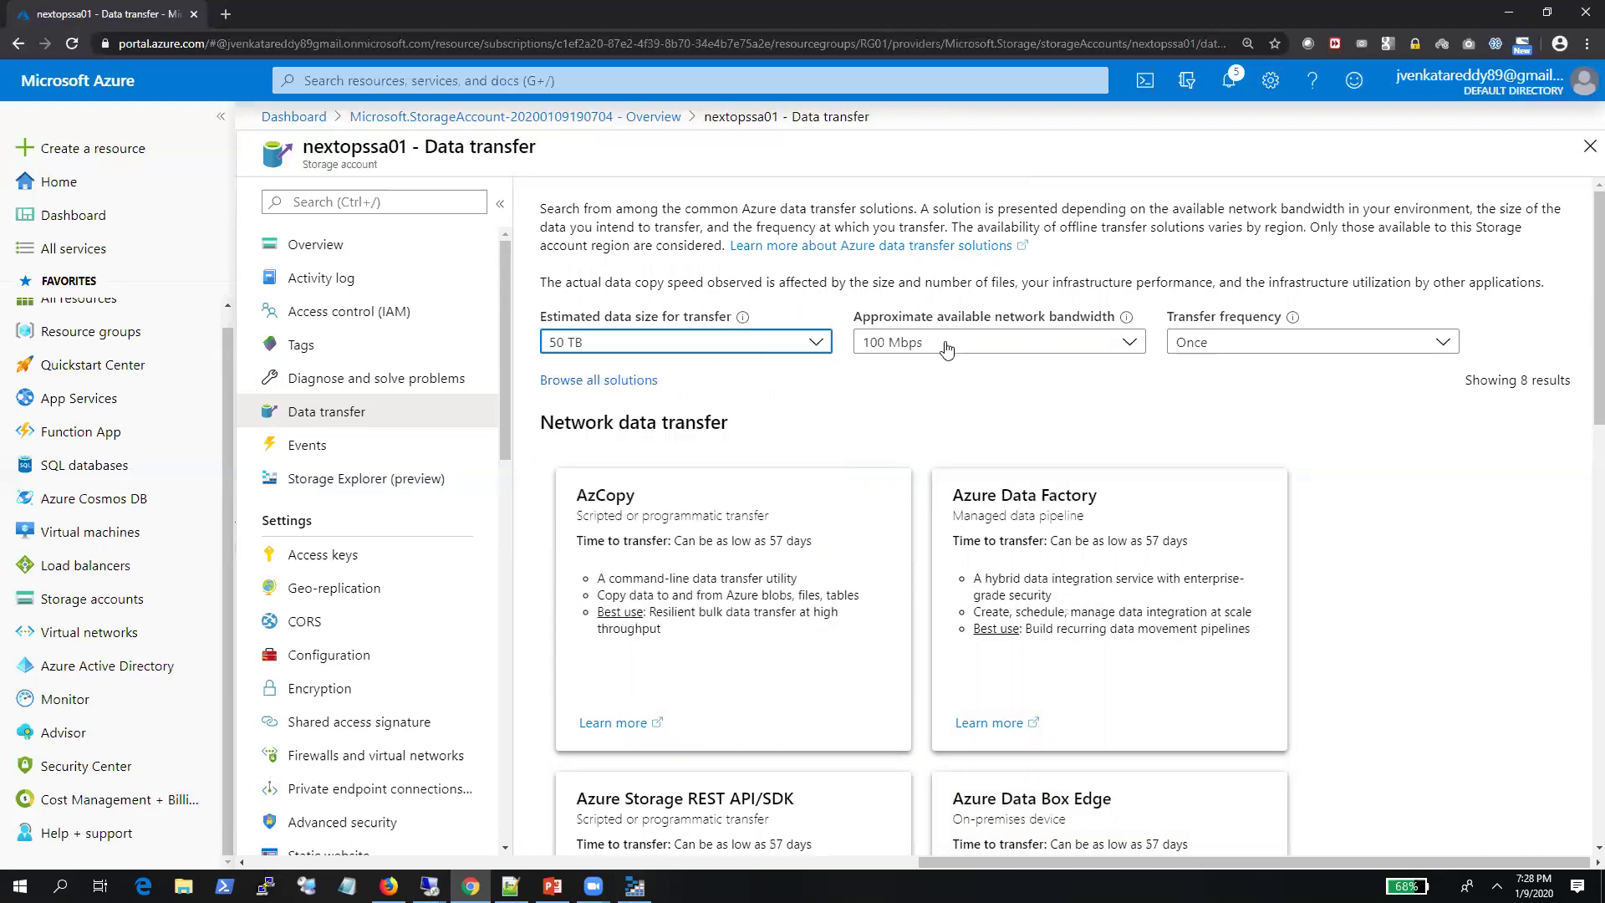
left_click(914, 545)
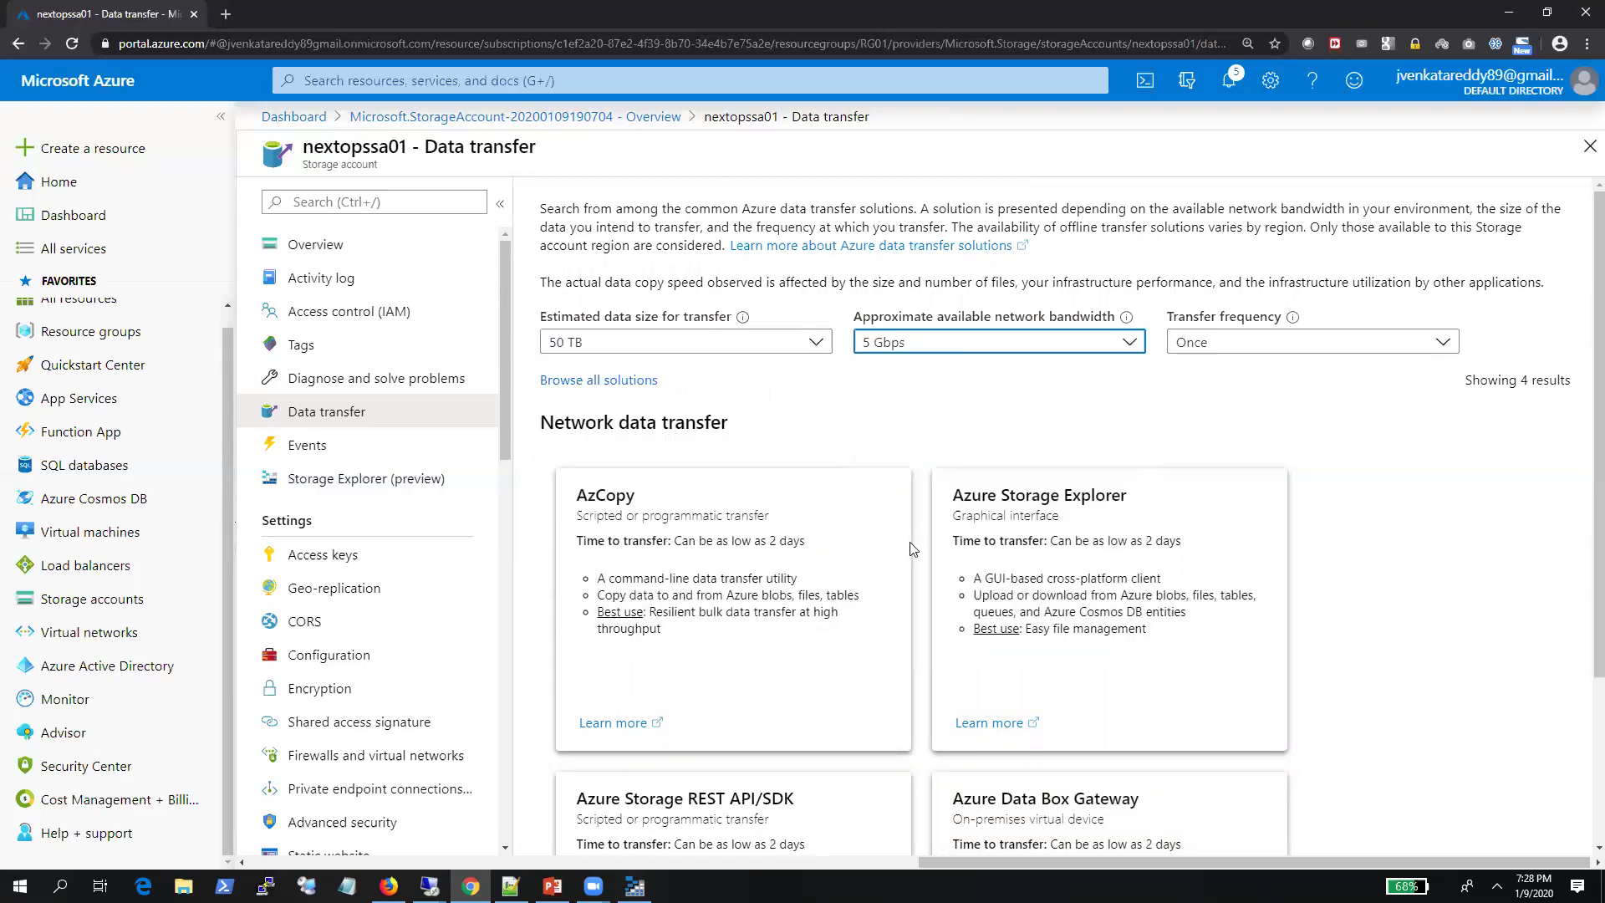
left_click(1227, 342)
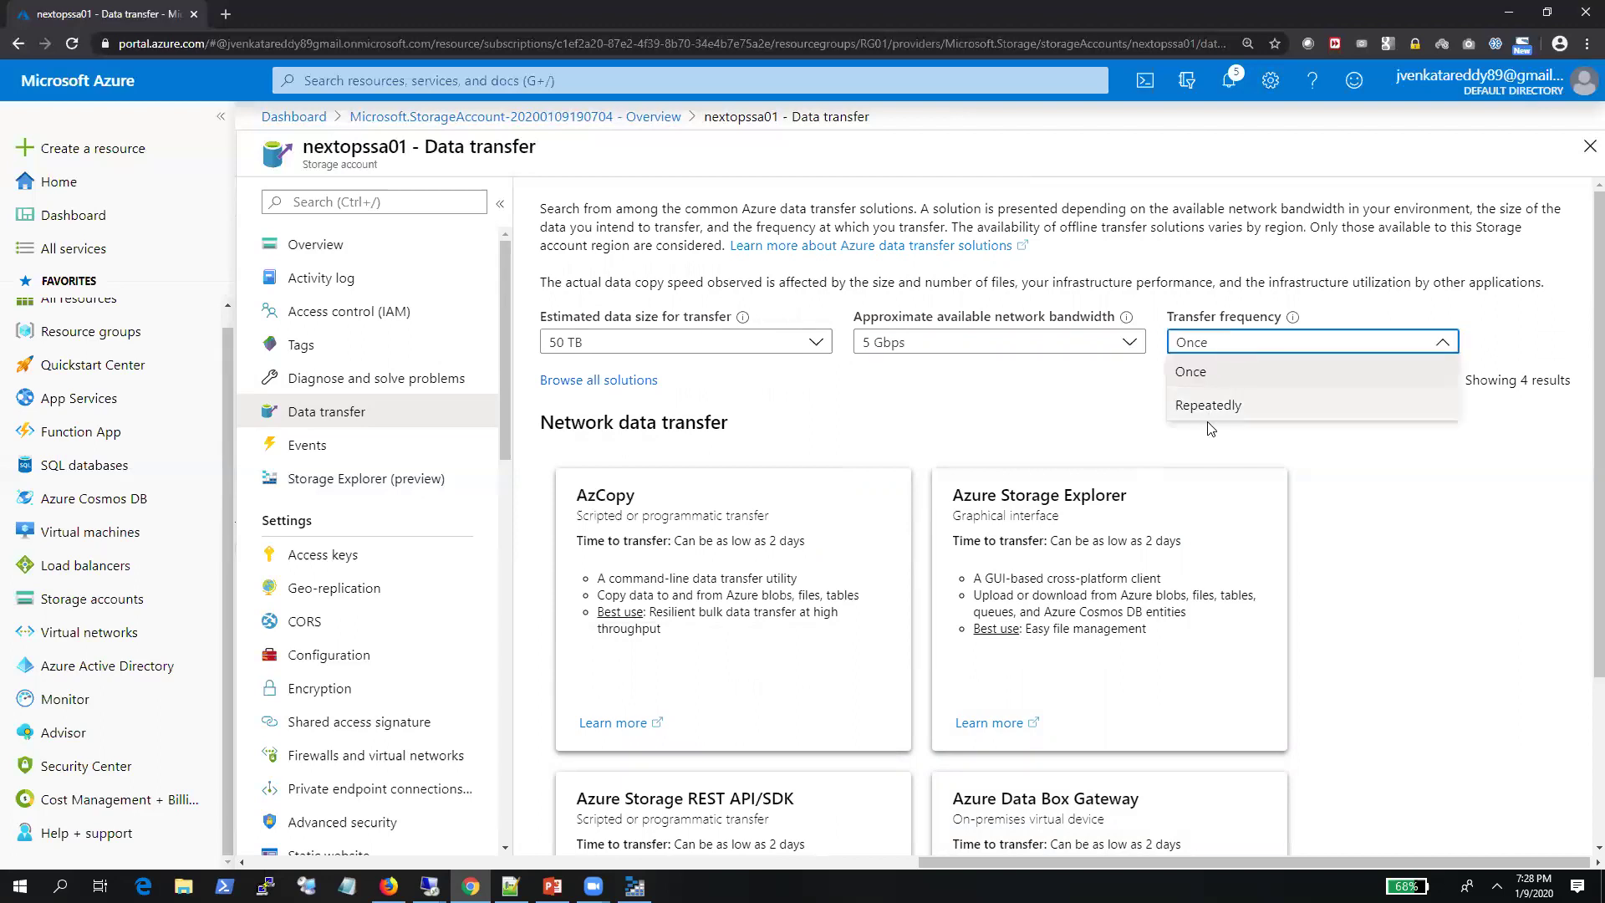
left_click(1217, 375)
left_click(1224, 342)
left_click(1219, 407)
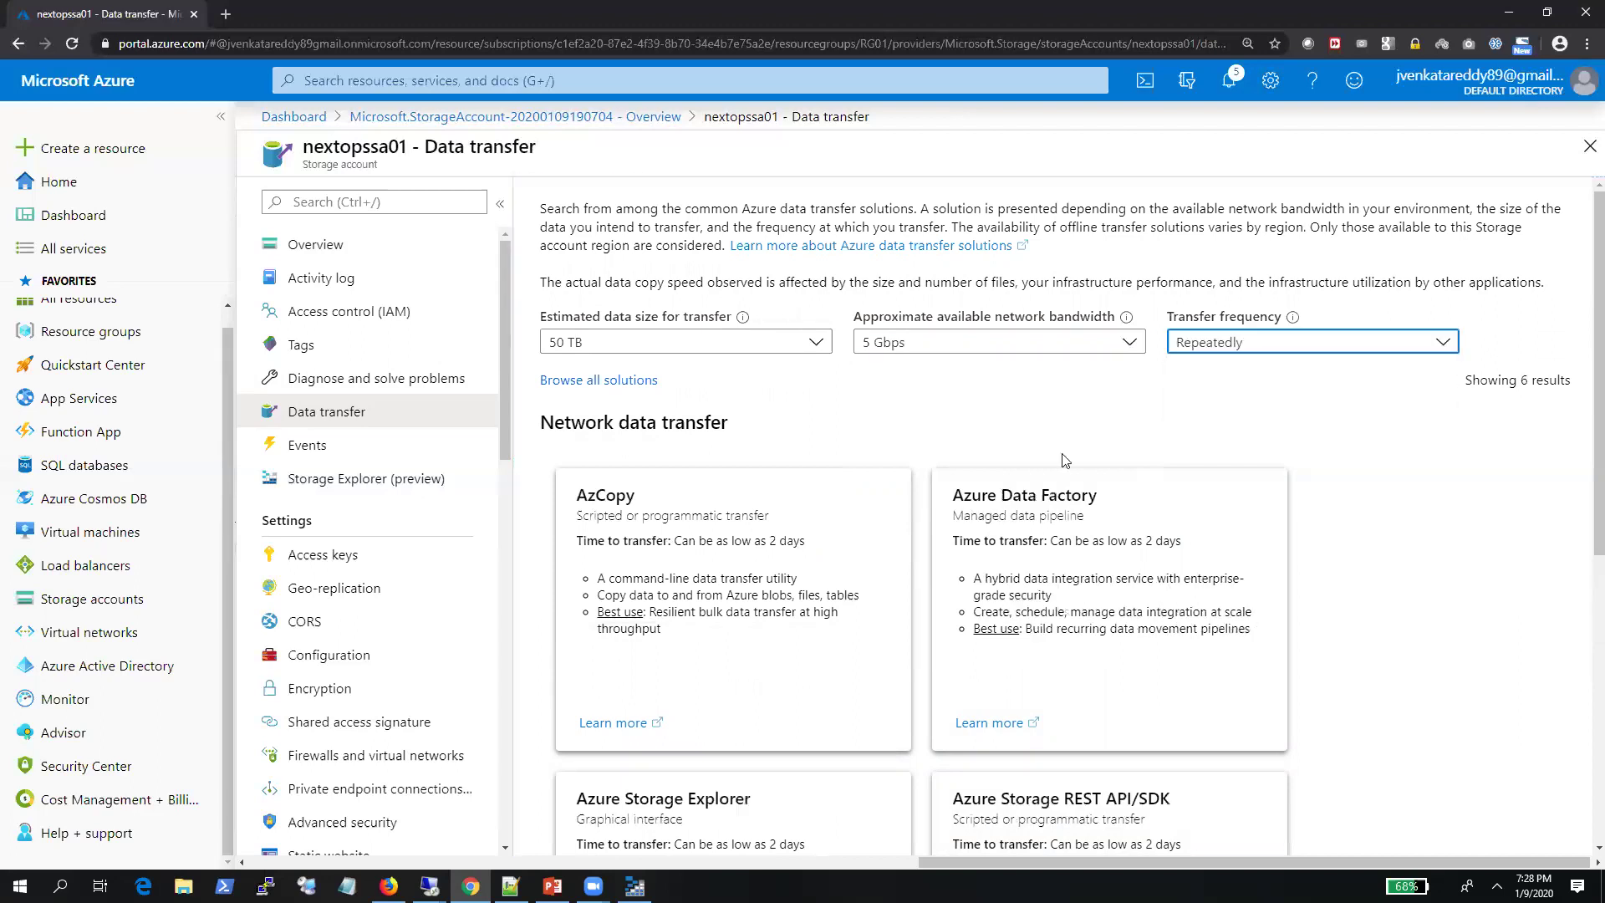
scroll(809, 458, "down", 5)
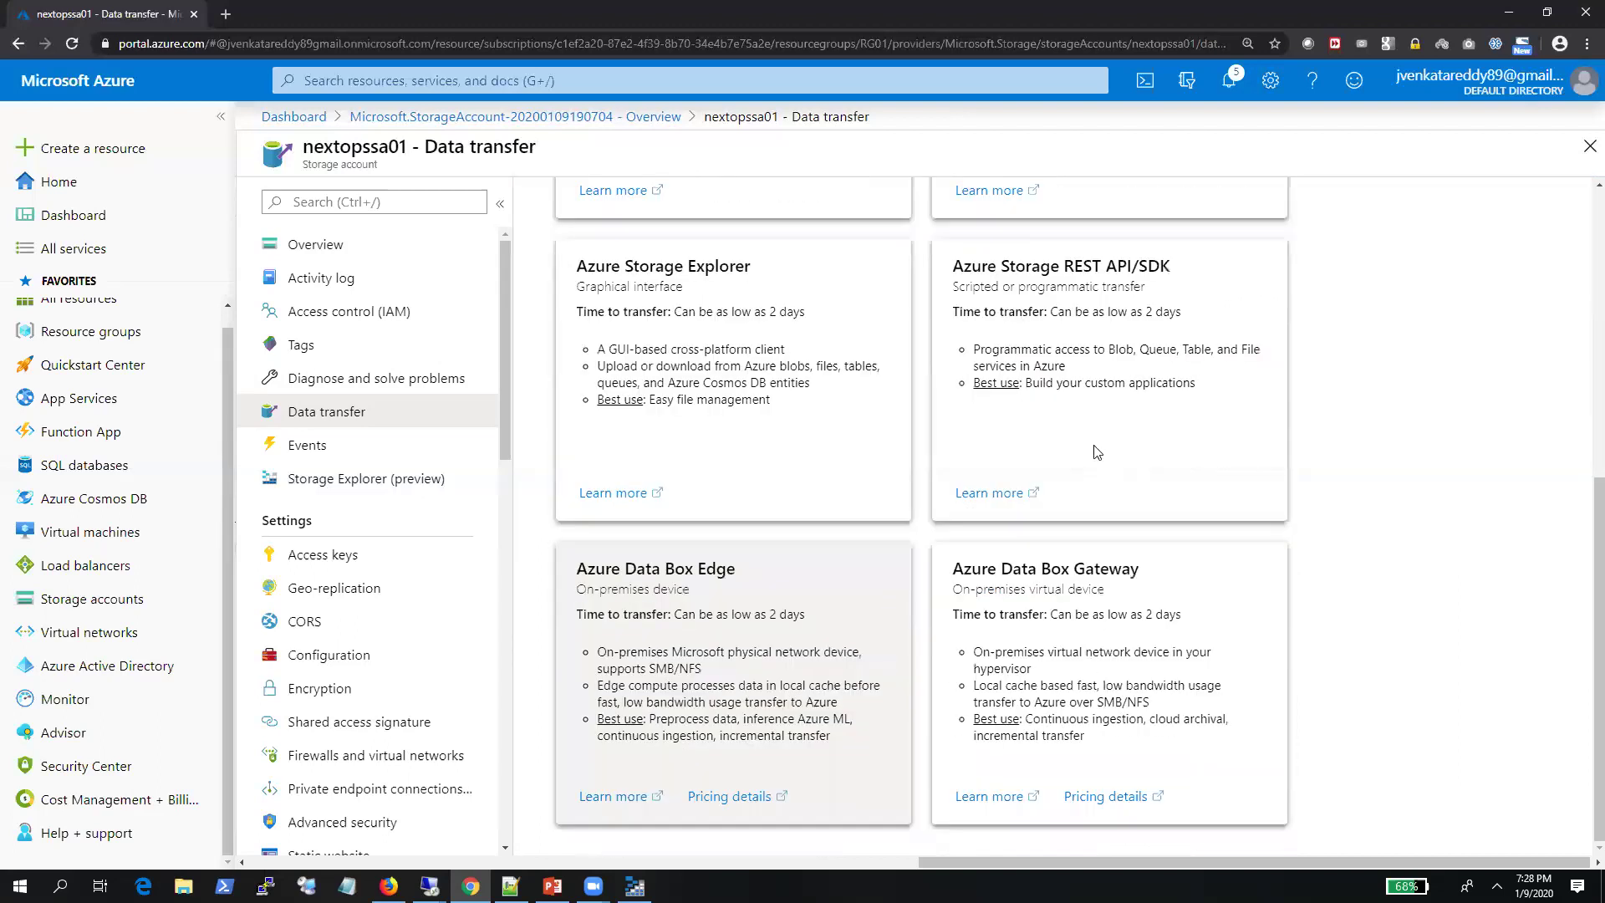
scroll(1078, 426, "up", 4)
scroll(1055, 409, "up", 1)
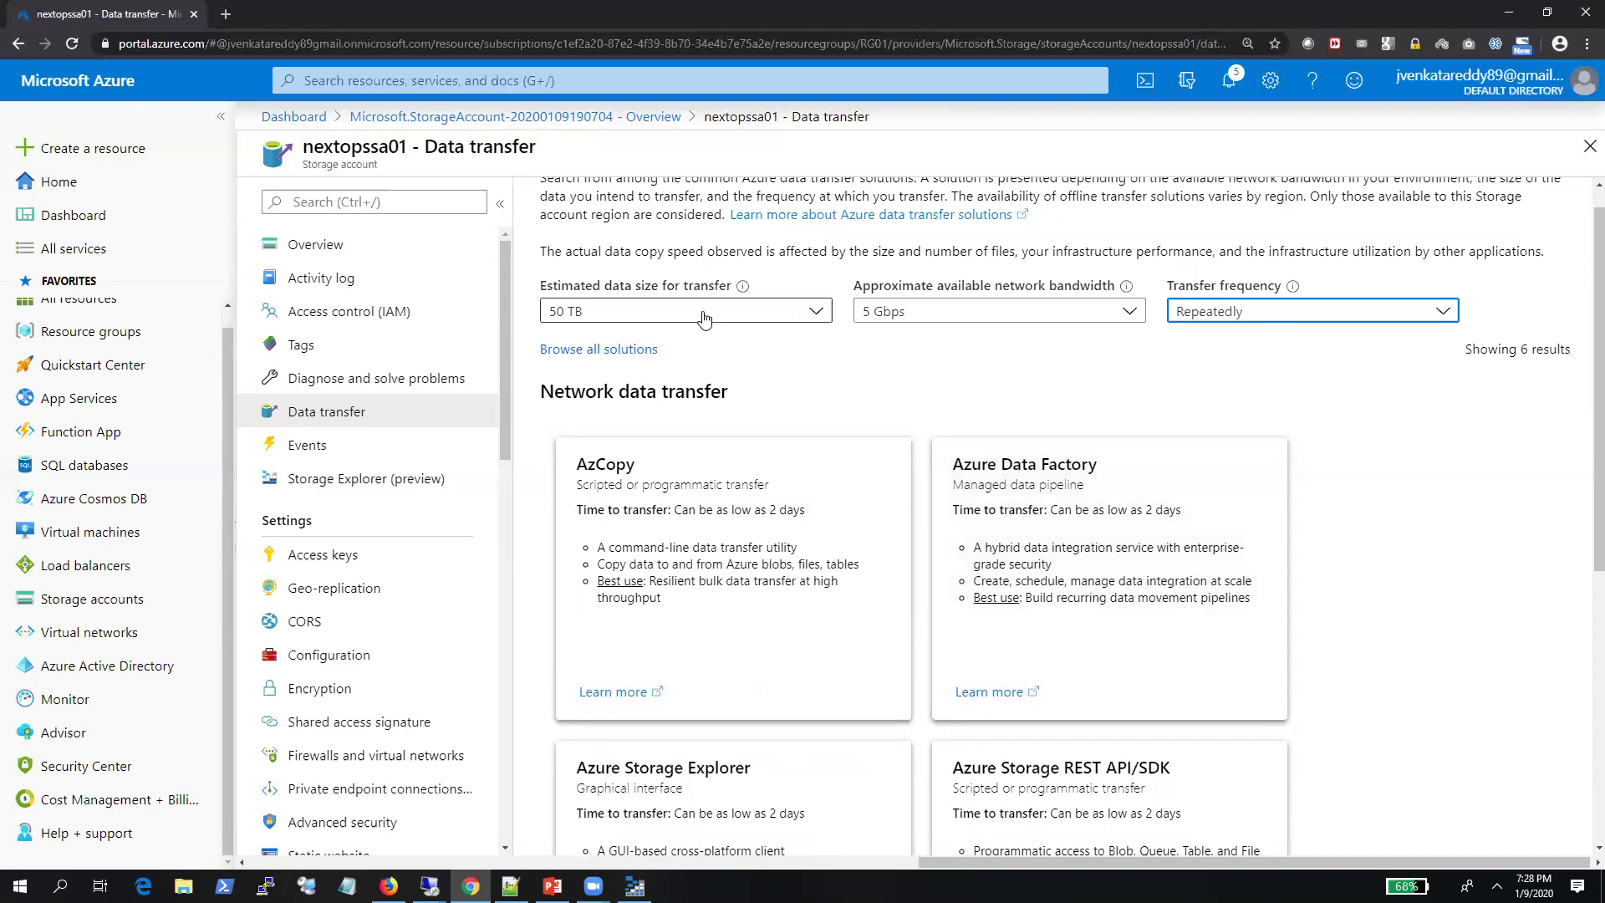
scroll(702, 322, "up", 1)
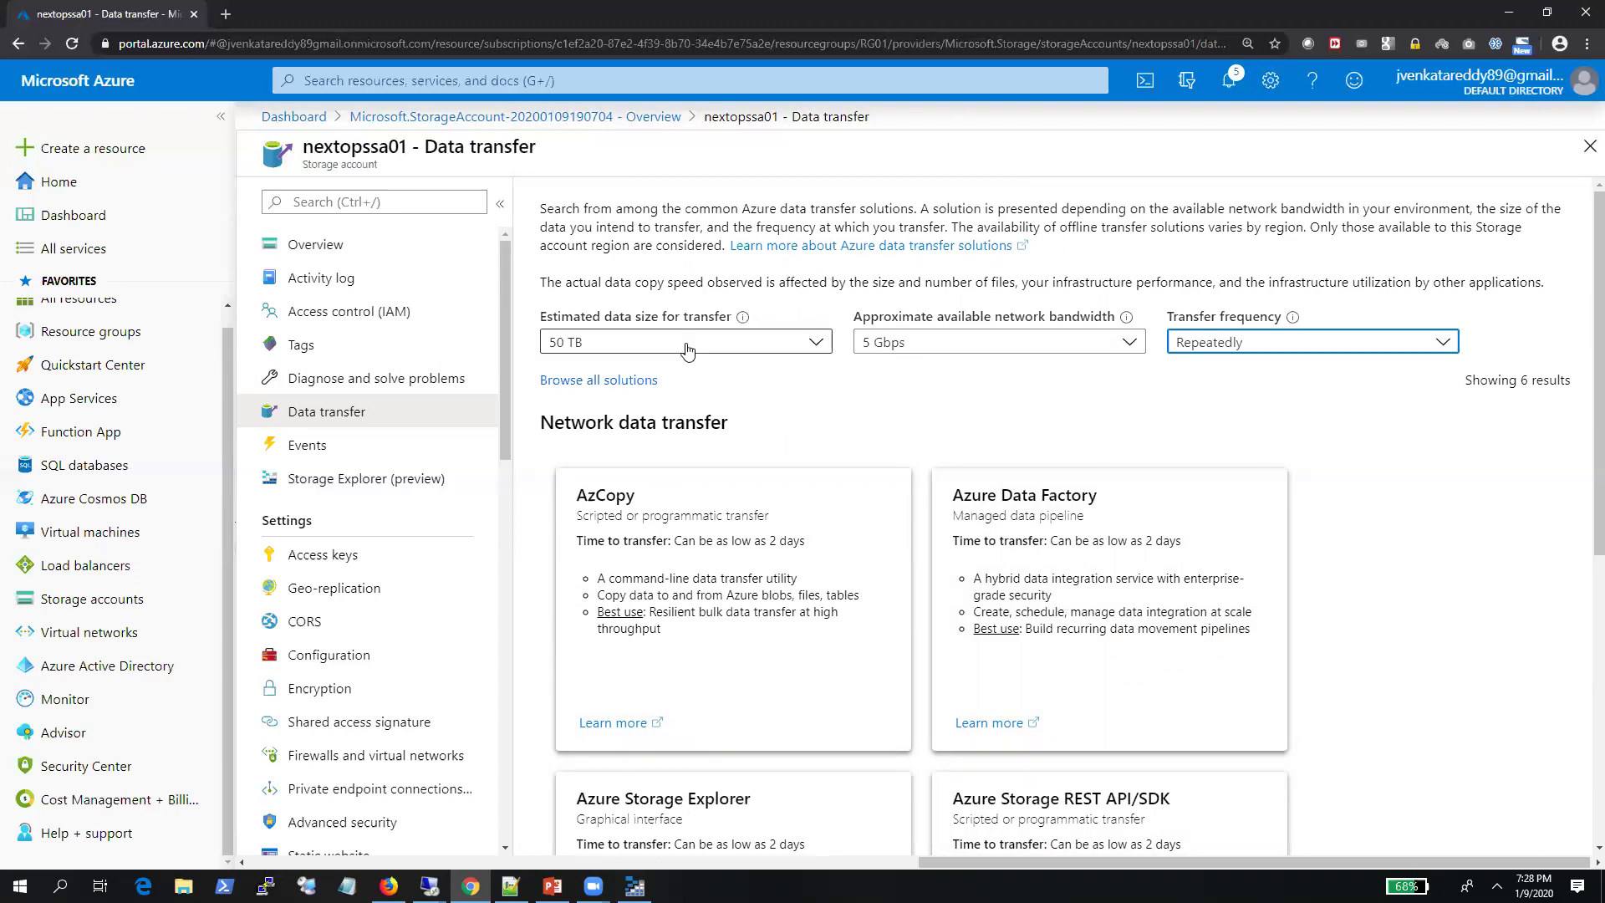
Open the storage account's Events page and examine the logic app templates for new blob, image and video uploads
left_click(324, 457)
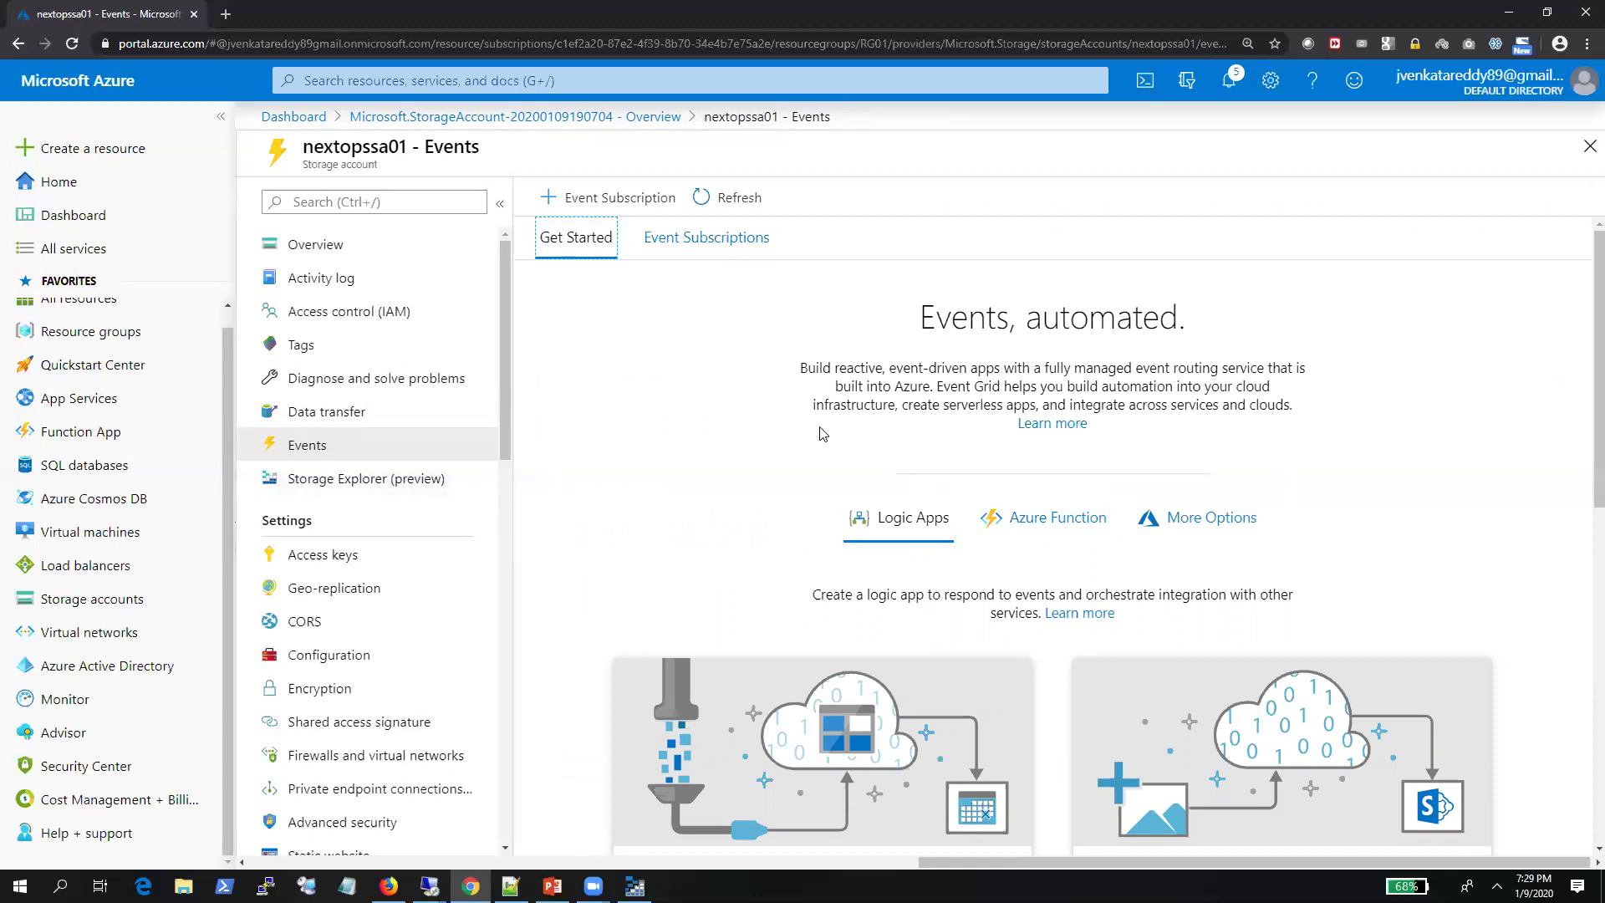
scroll(824, 437, "down", 5)
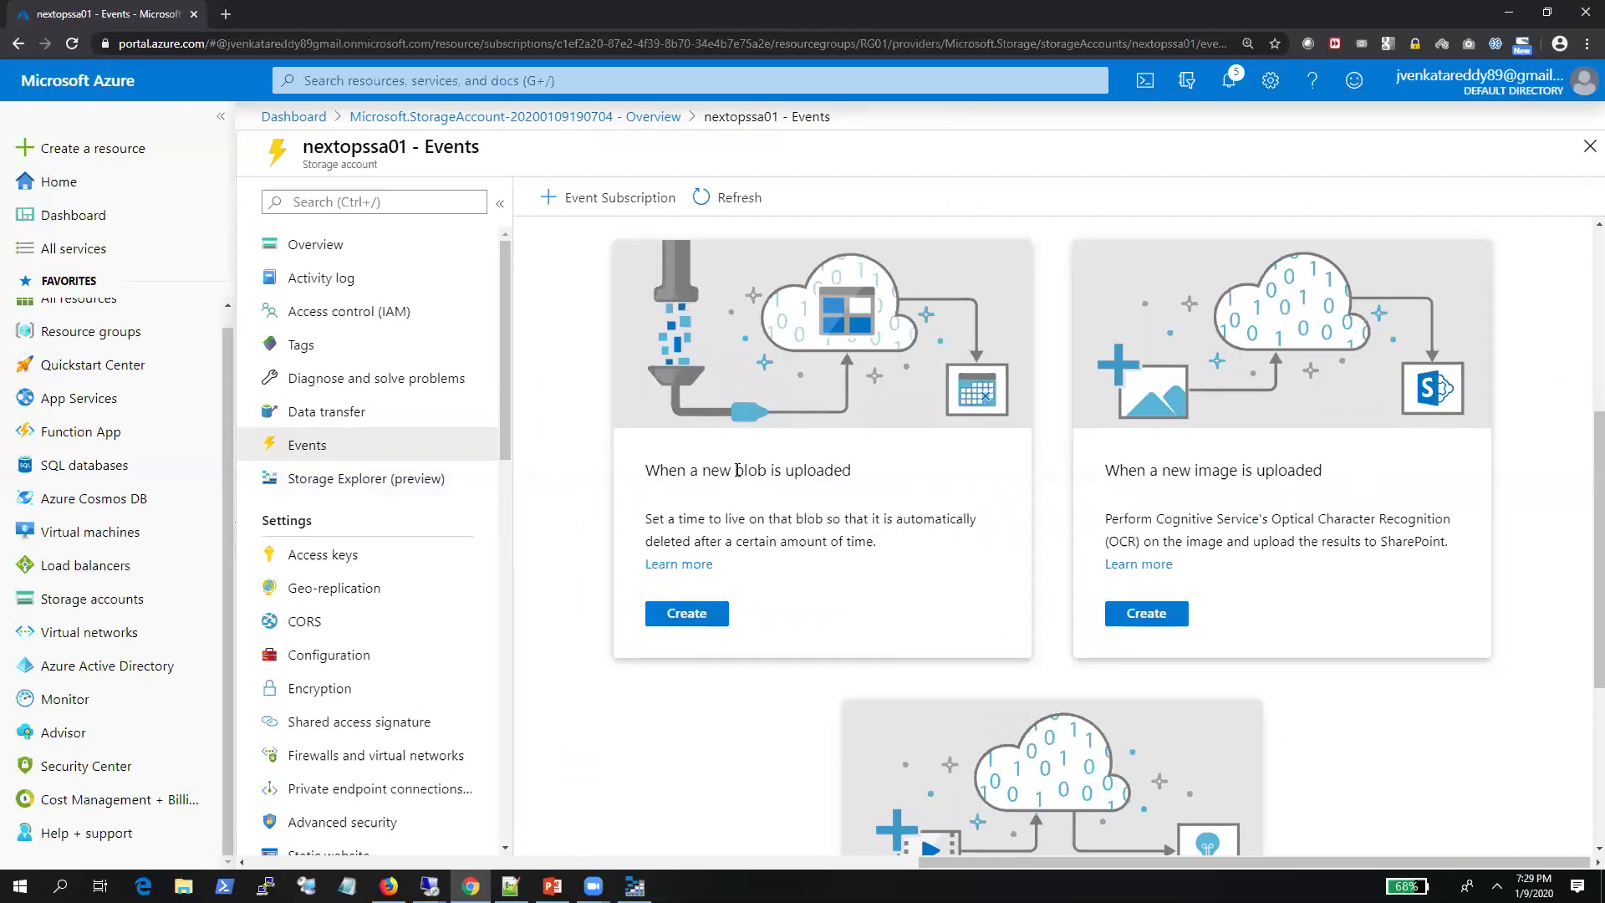
left_click_drag(735, 471, 802, 471)
scroll(913, 598, "down", 5)
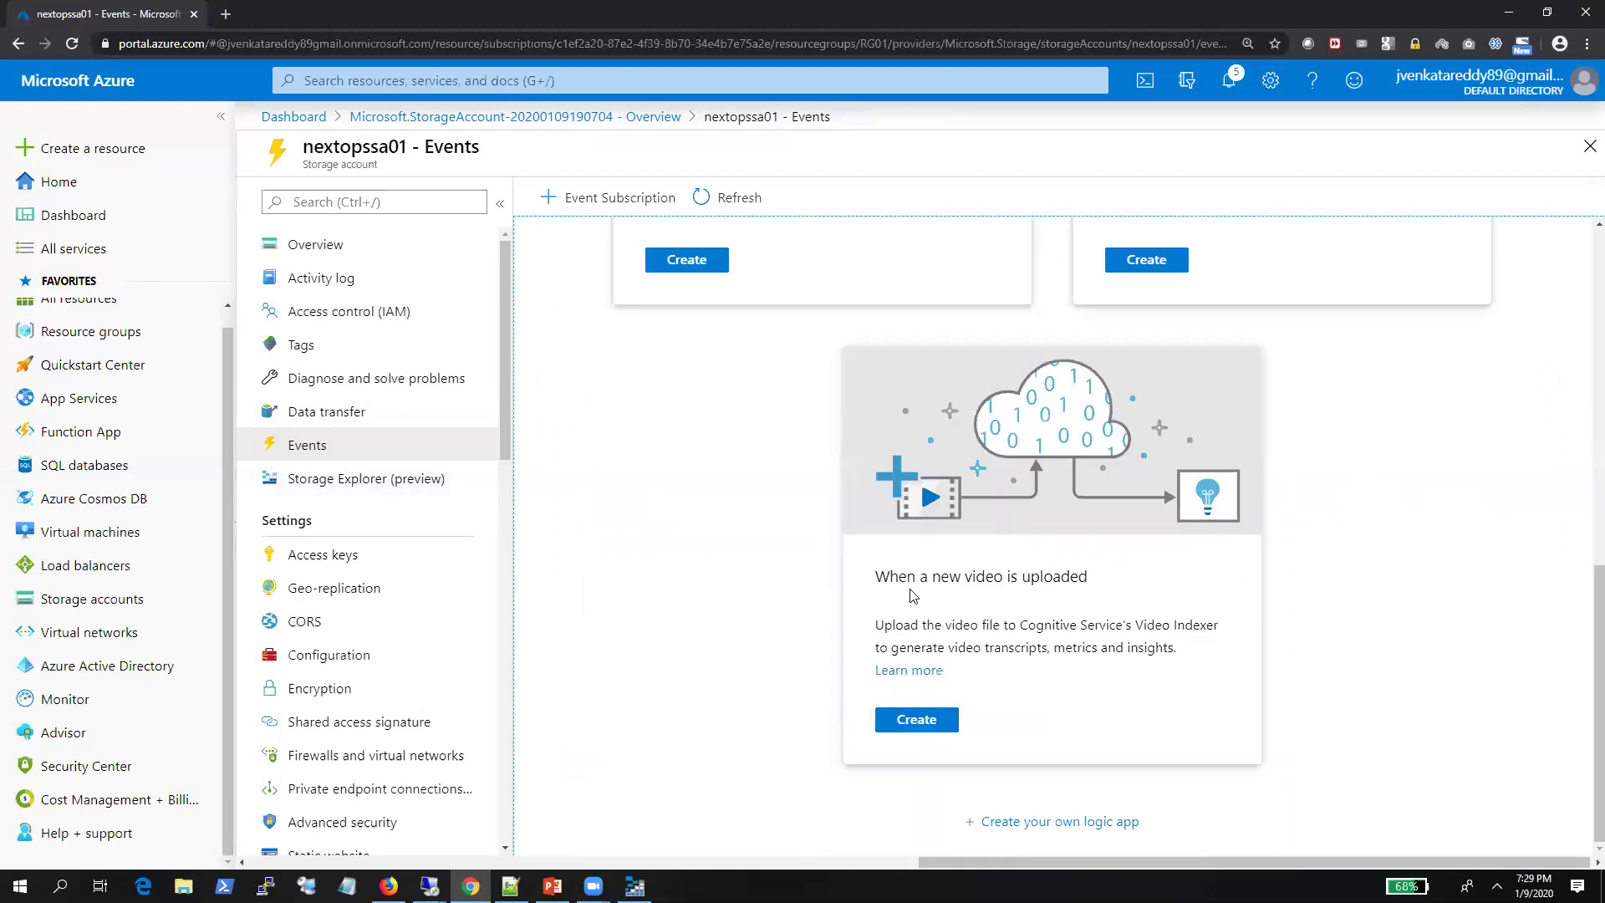
double_click(986, 578)
double_click(1219, 534)
scroll(1255, 585, "up", 4)
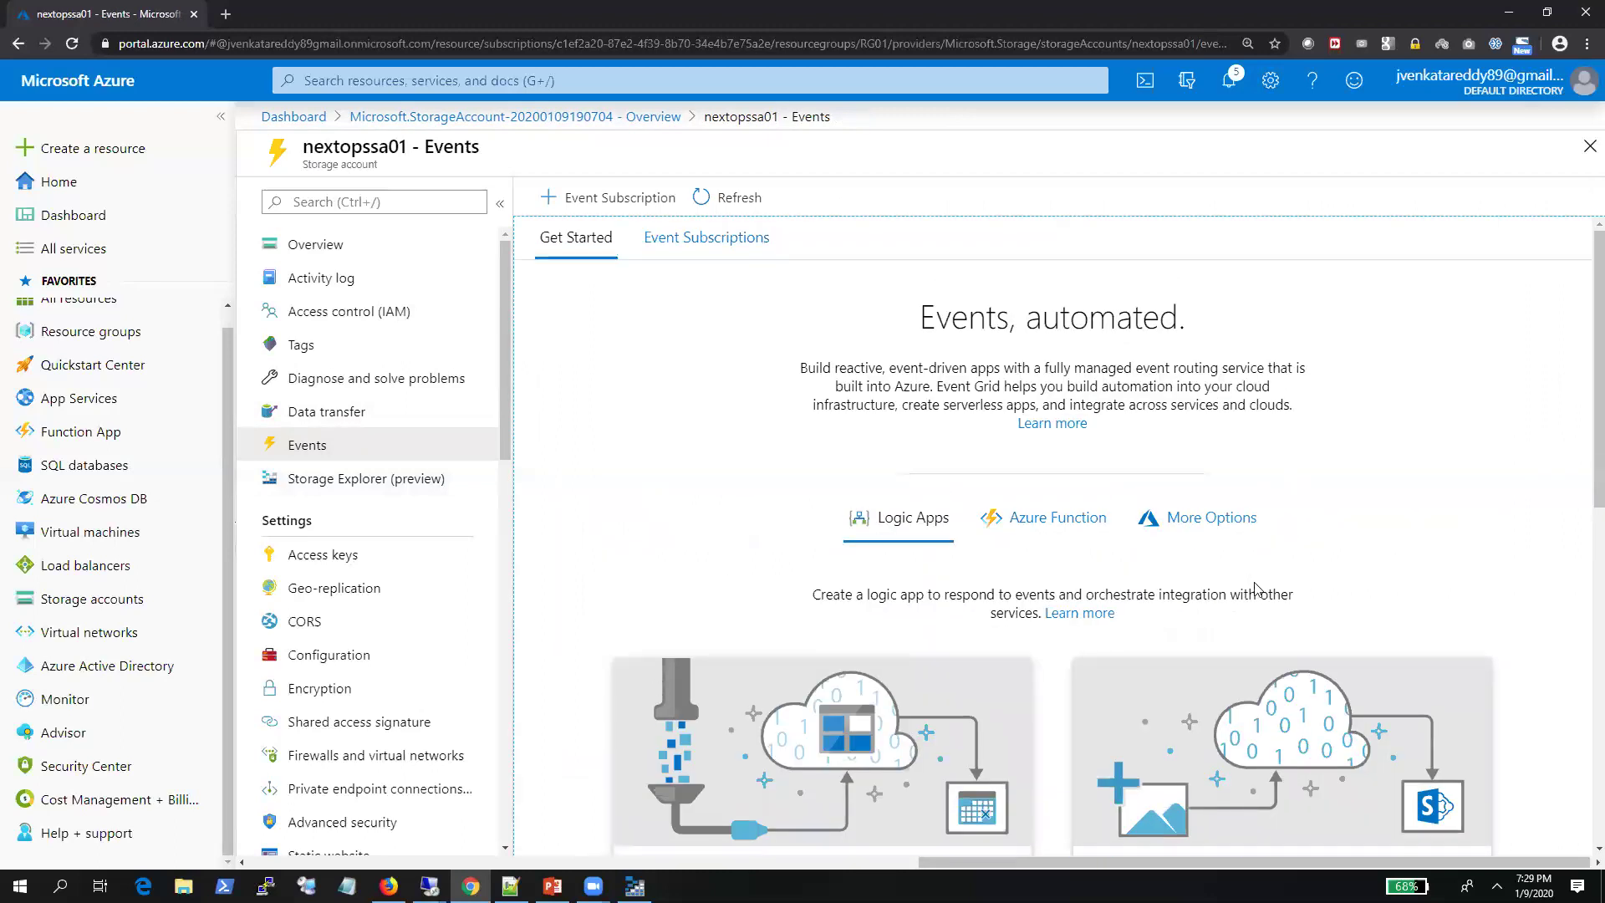
scroll(1256, 585, "down", 4)
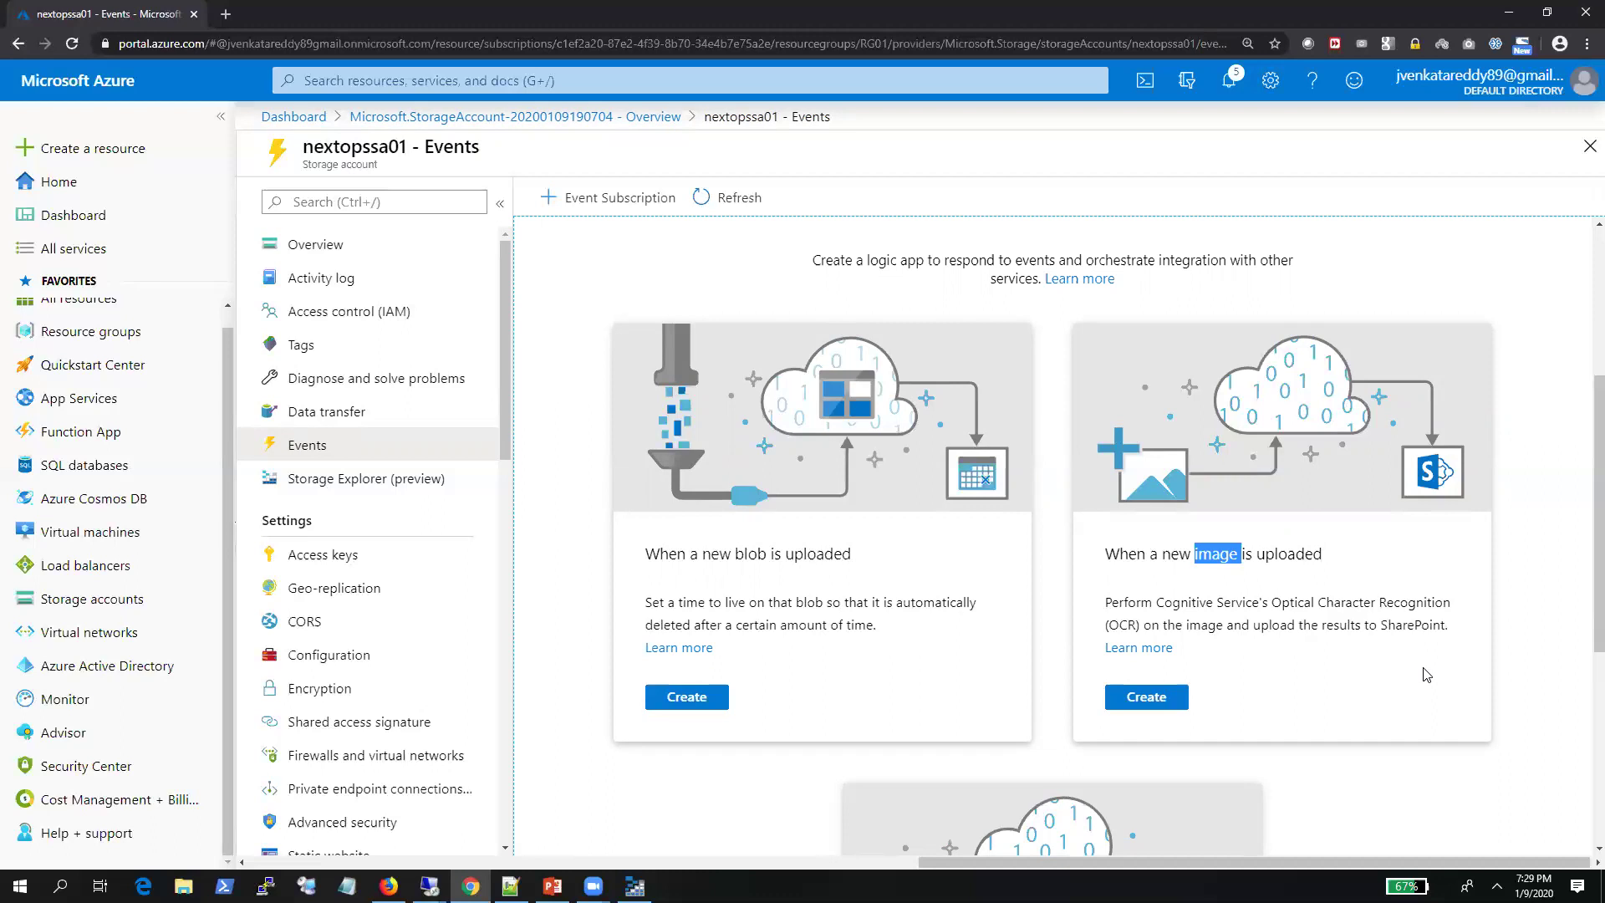
Switch to Firefox and open the CNN International site, edition.cnn.com, in a new tab
left_click(389, 886)
left_click(390, 15)
type("cn")
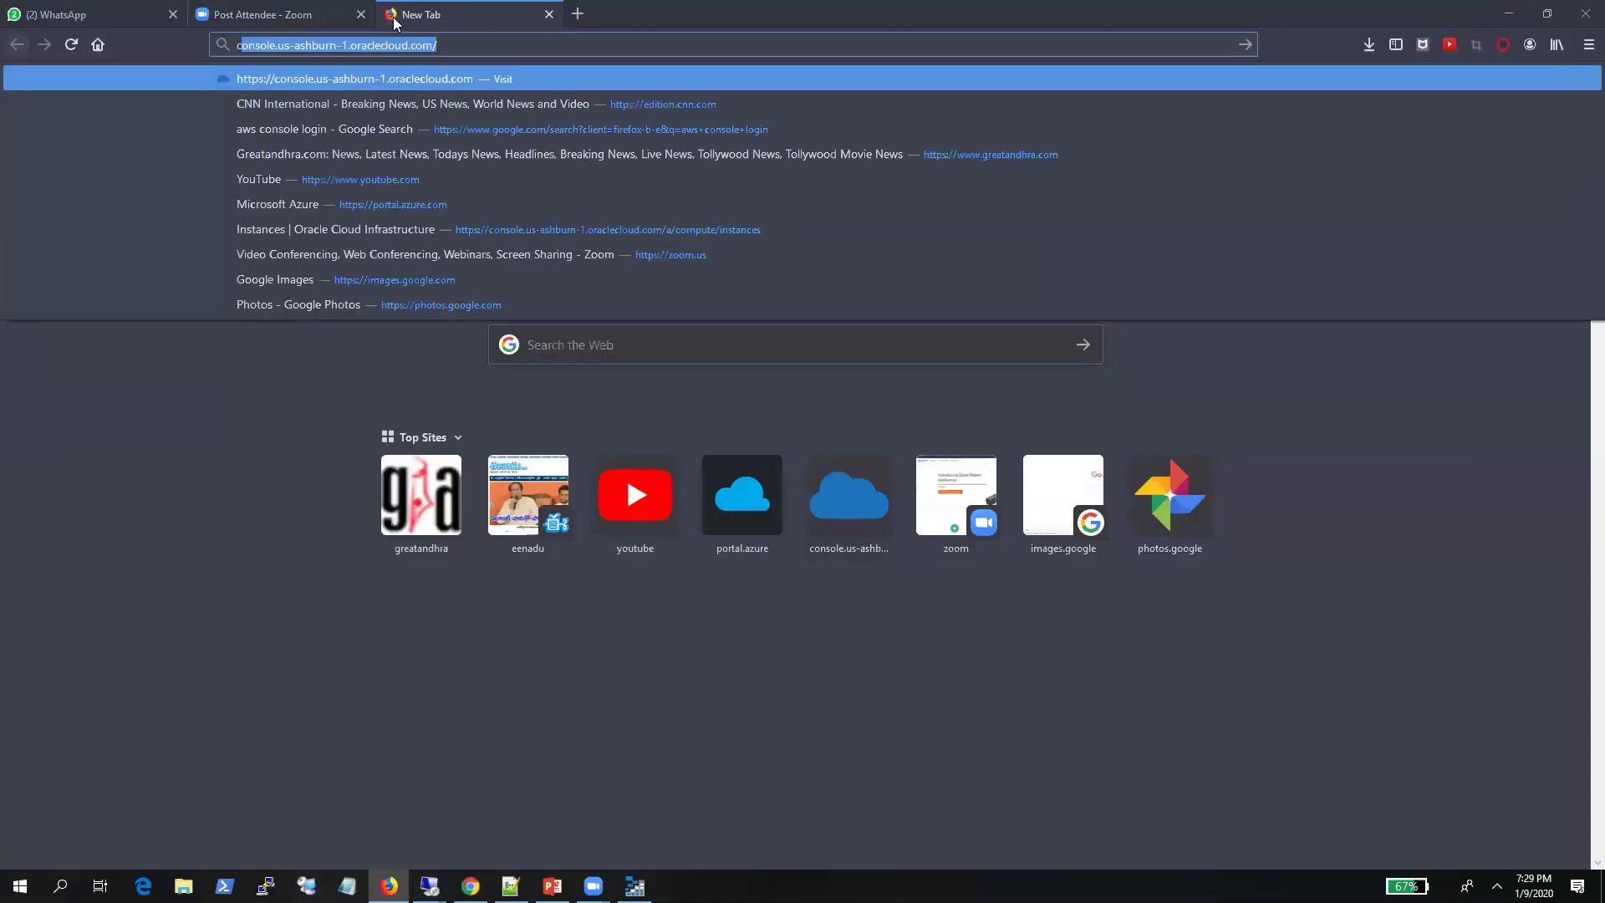
left_click(386, 104)
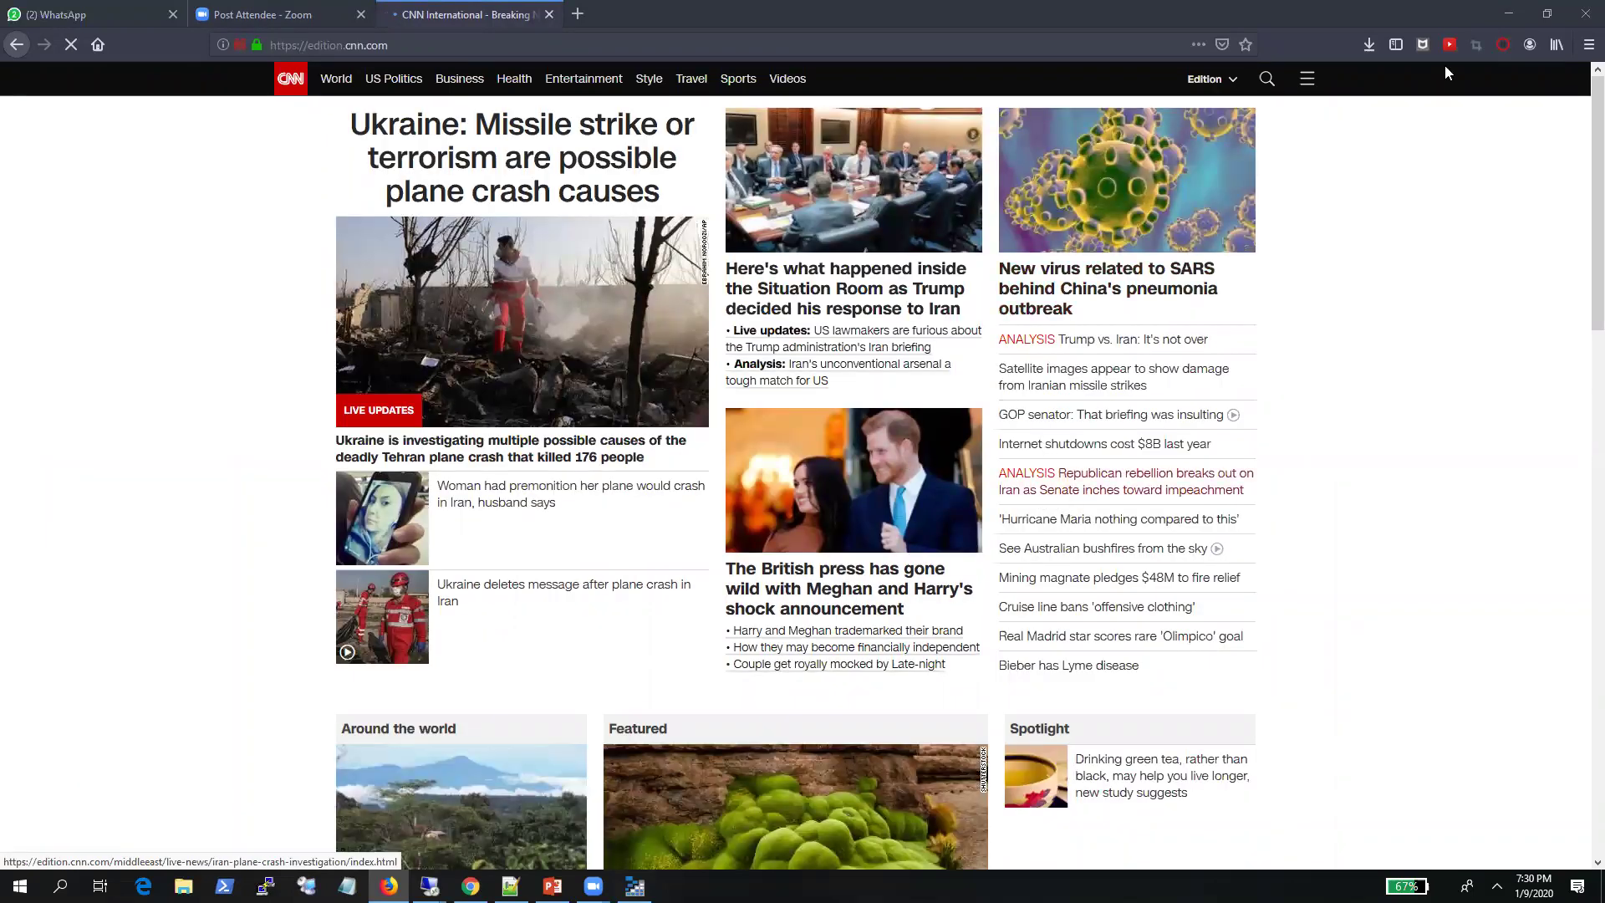
Switch back to the Azure portal in Chrome and review the logic app template for newly uploaded images on the Events page
key("alt+Tab")
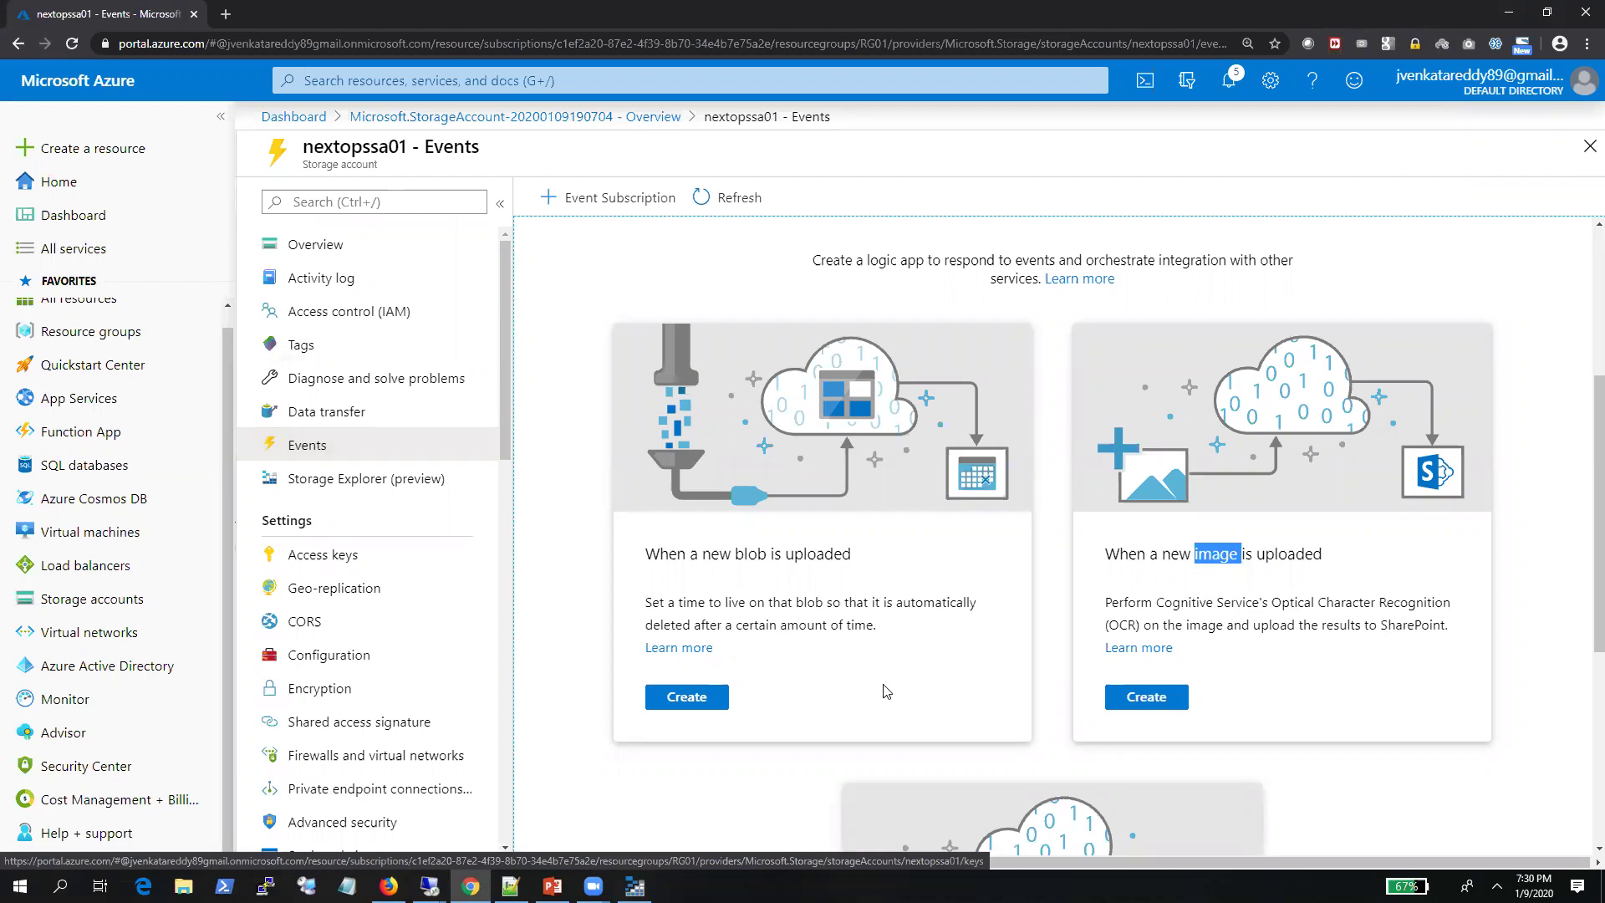
left_click(1280, 553)
double_click(1280, 554)
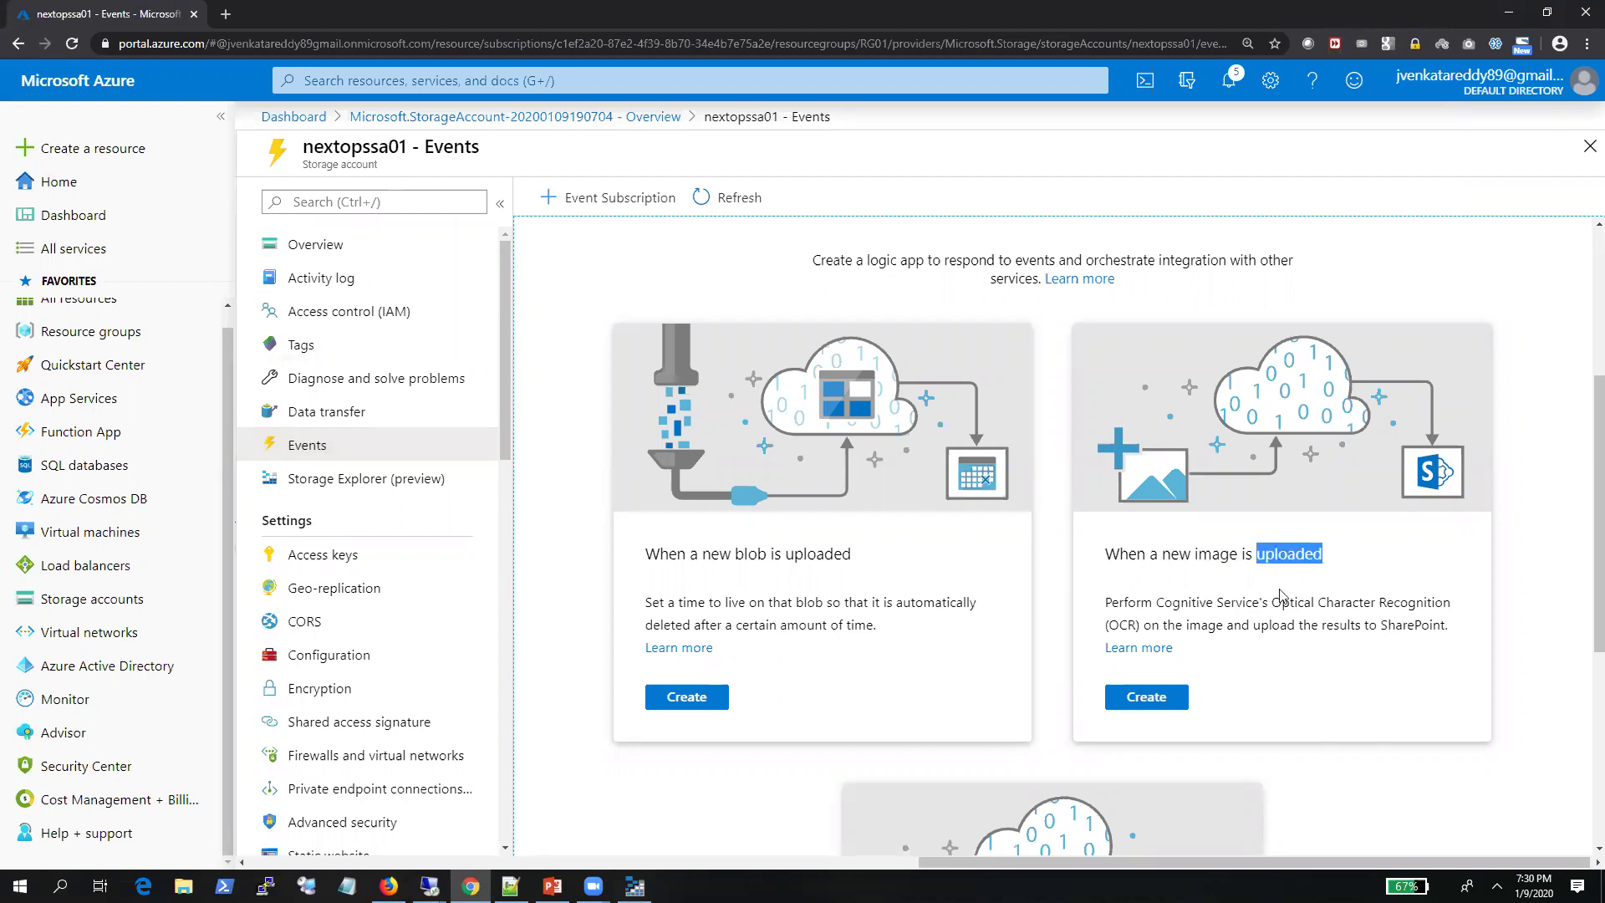
scroll(1280, 596, "up", 2)
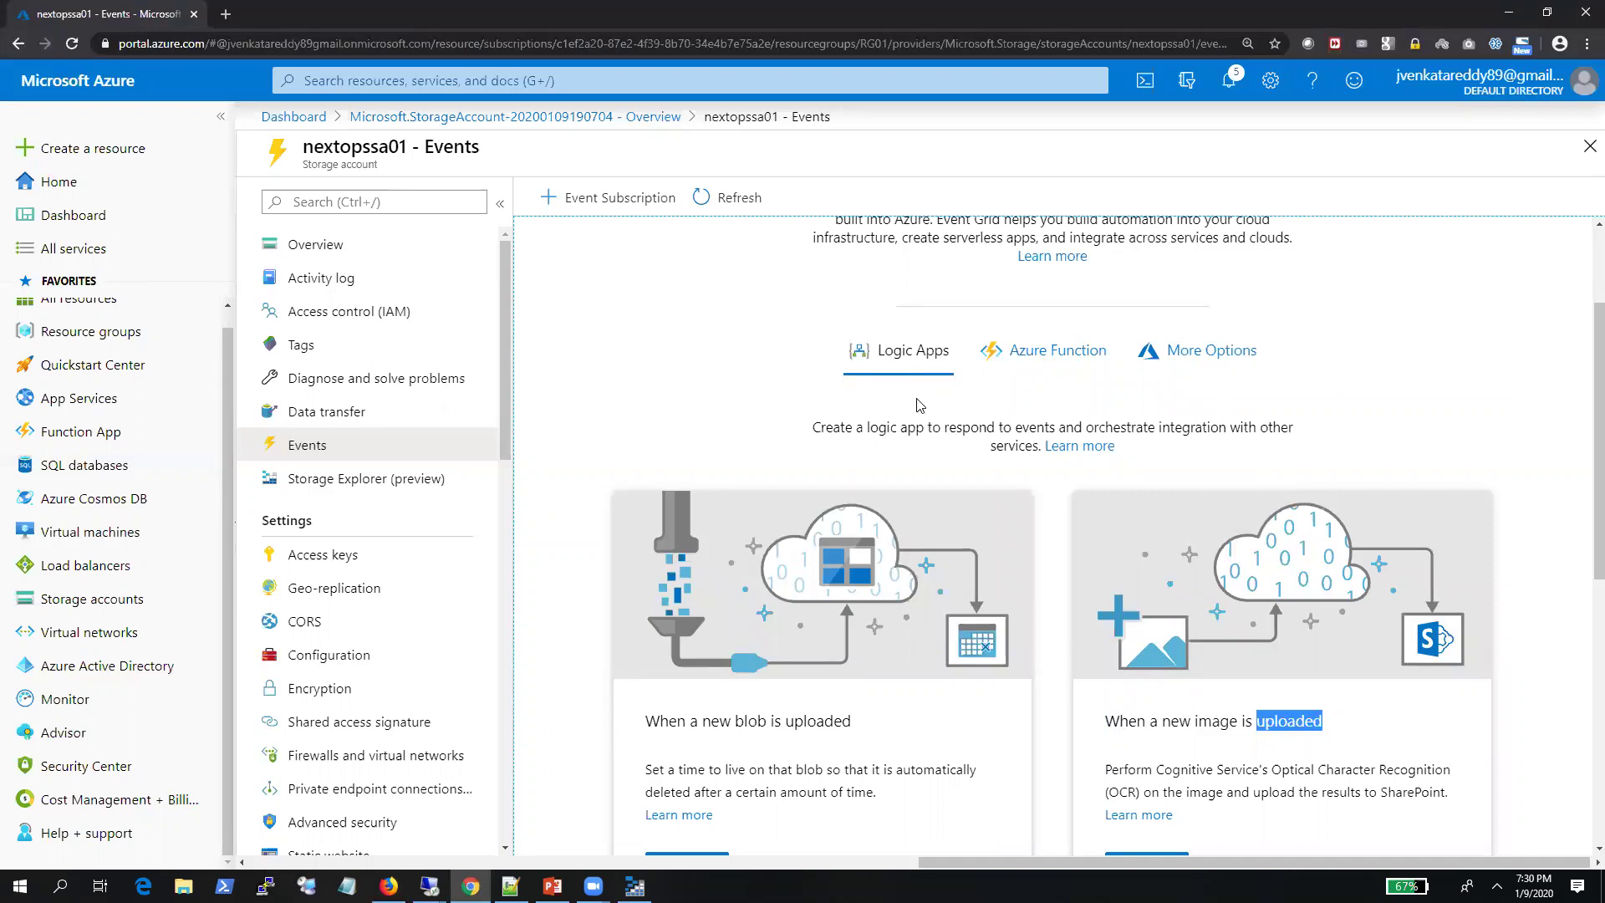
scroll(920, 405, "down", 1)
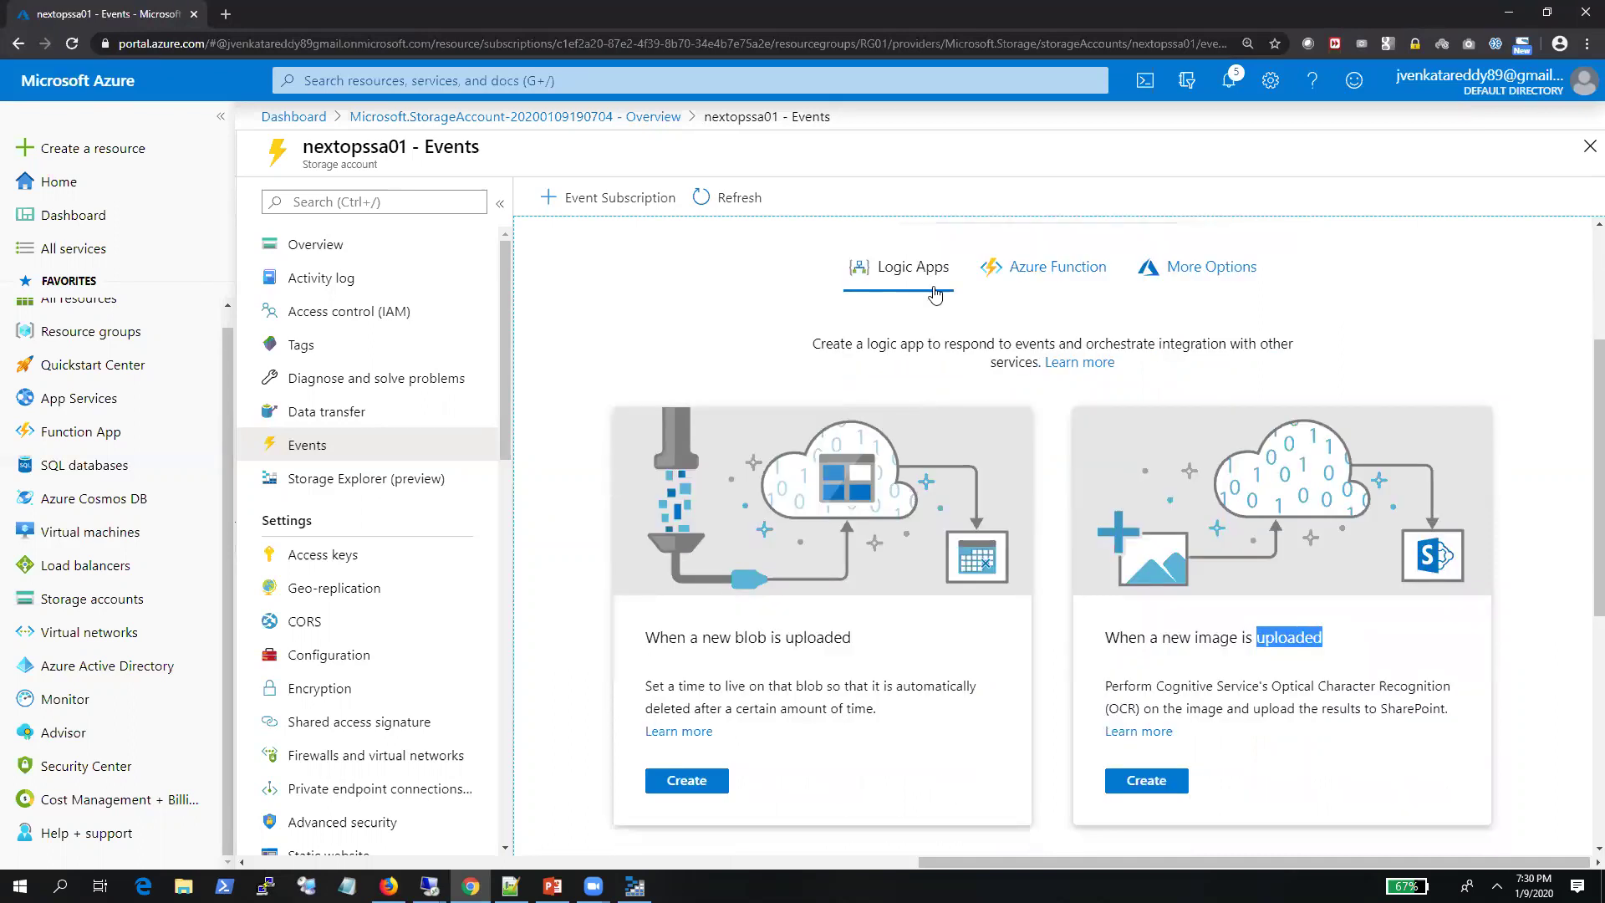
Show more event handler options and examine the supported resources, from Logic Apps and Web Hook to Service Bus Topic
left_click(1068, 276)
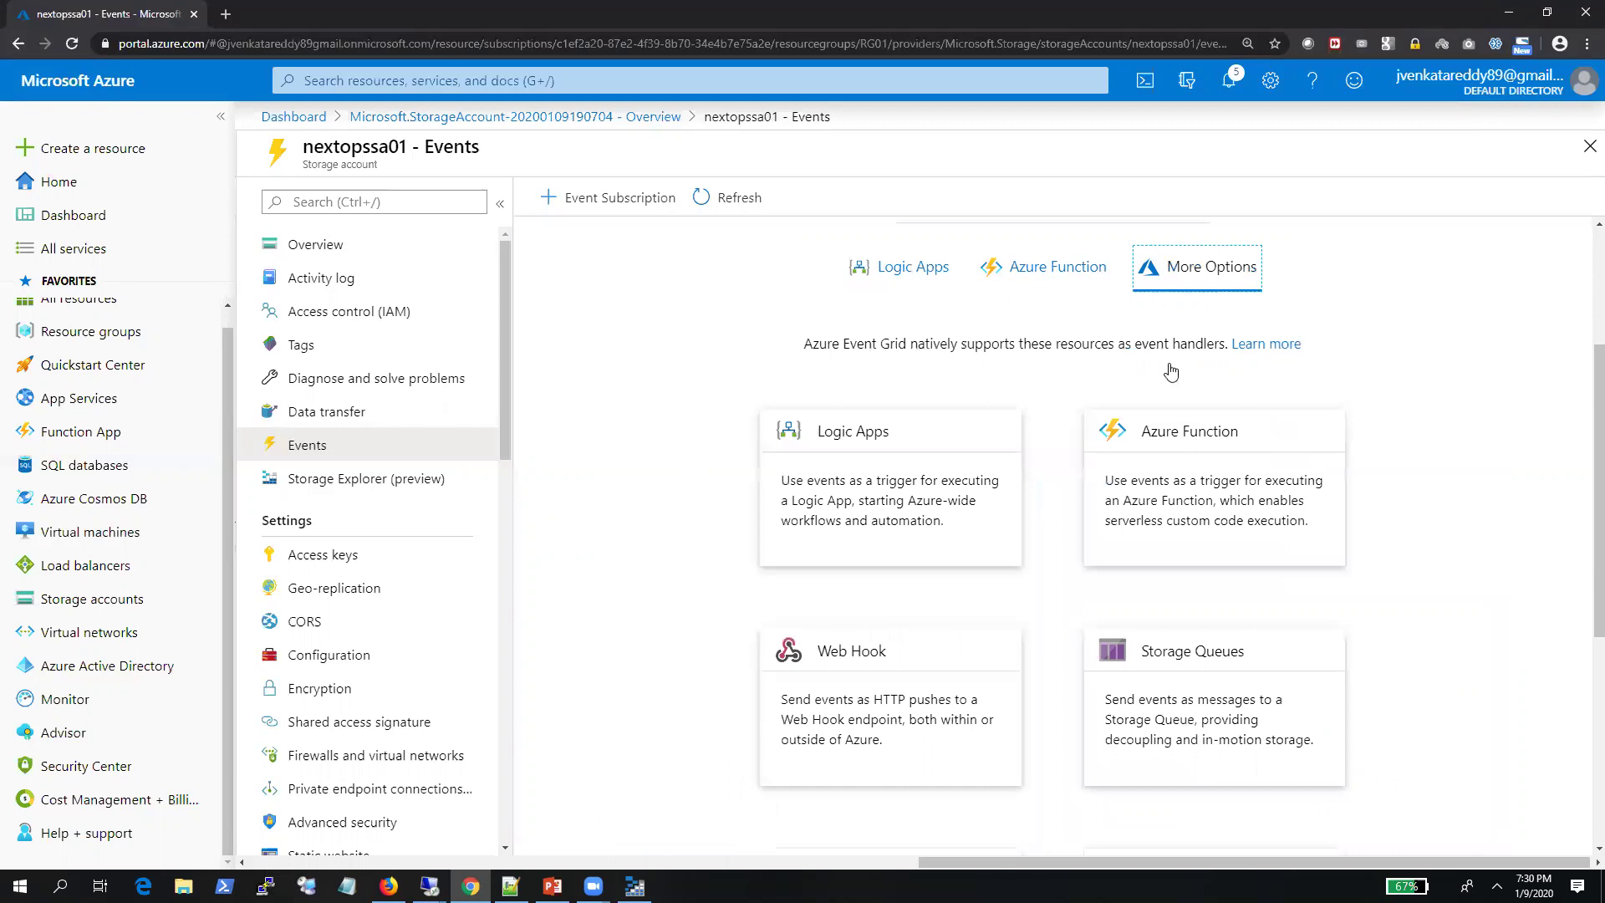
scroll(1001, 497, "down", 4)
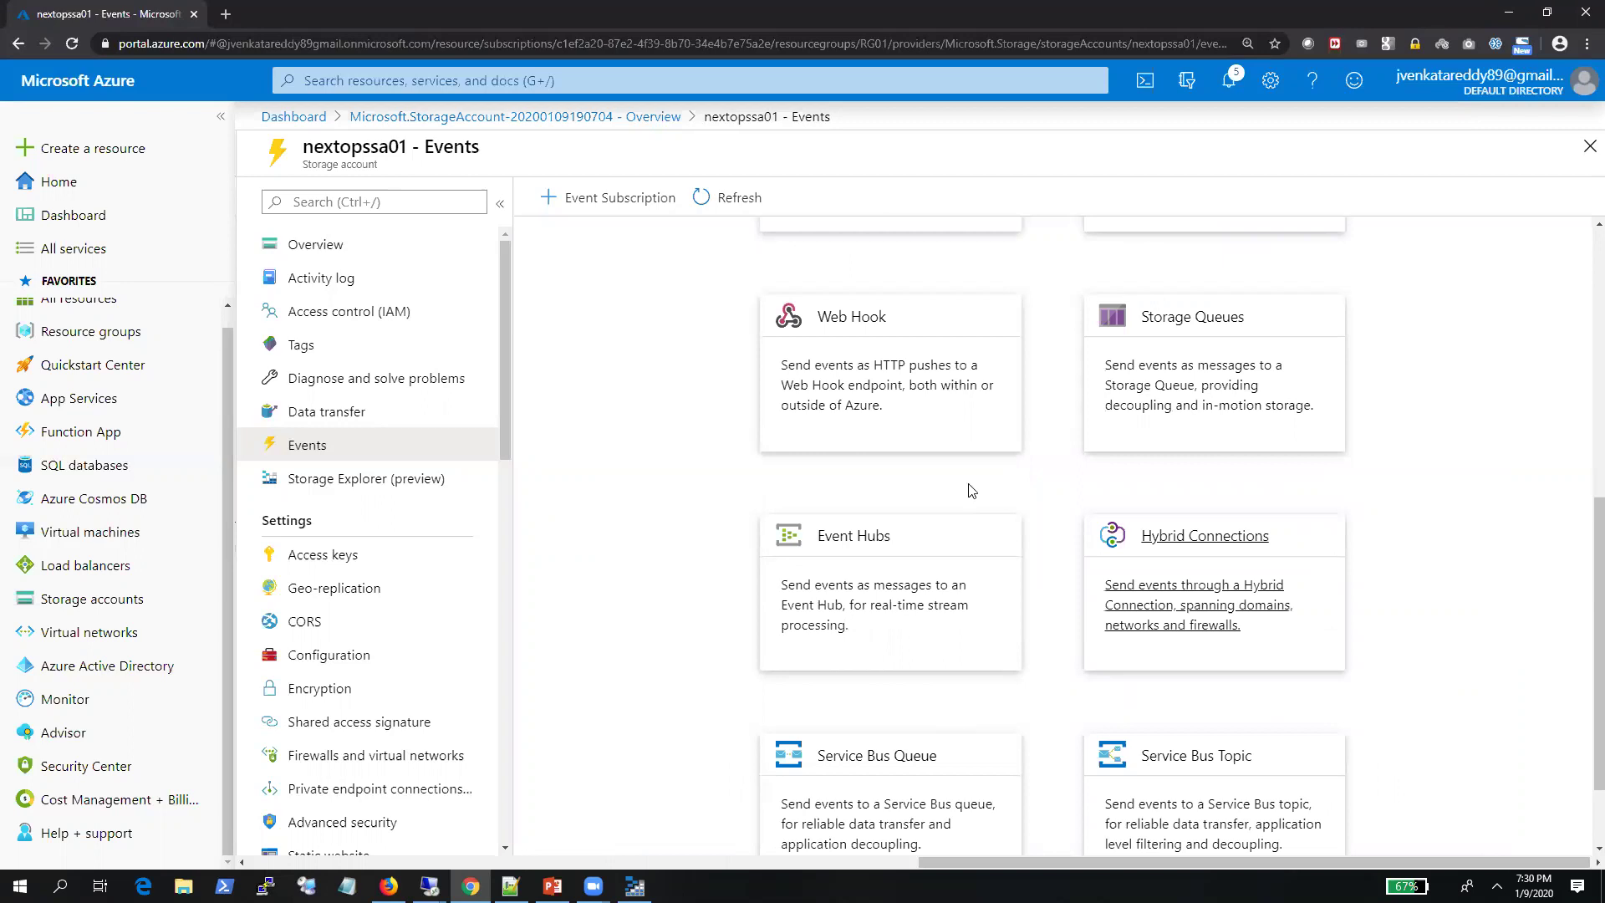
scroll(993, 573, "down", 2)
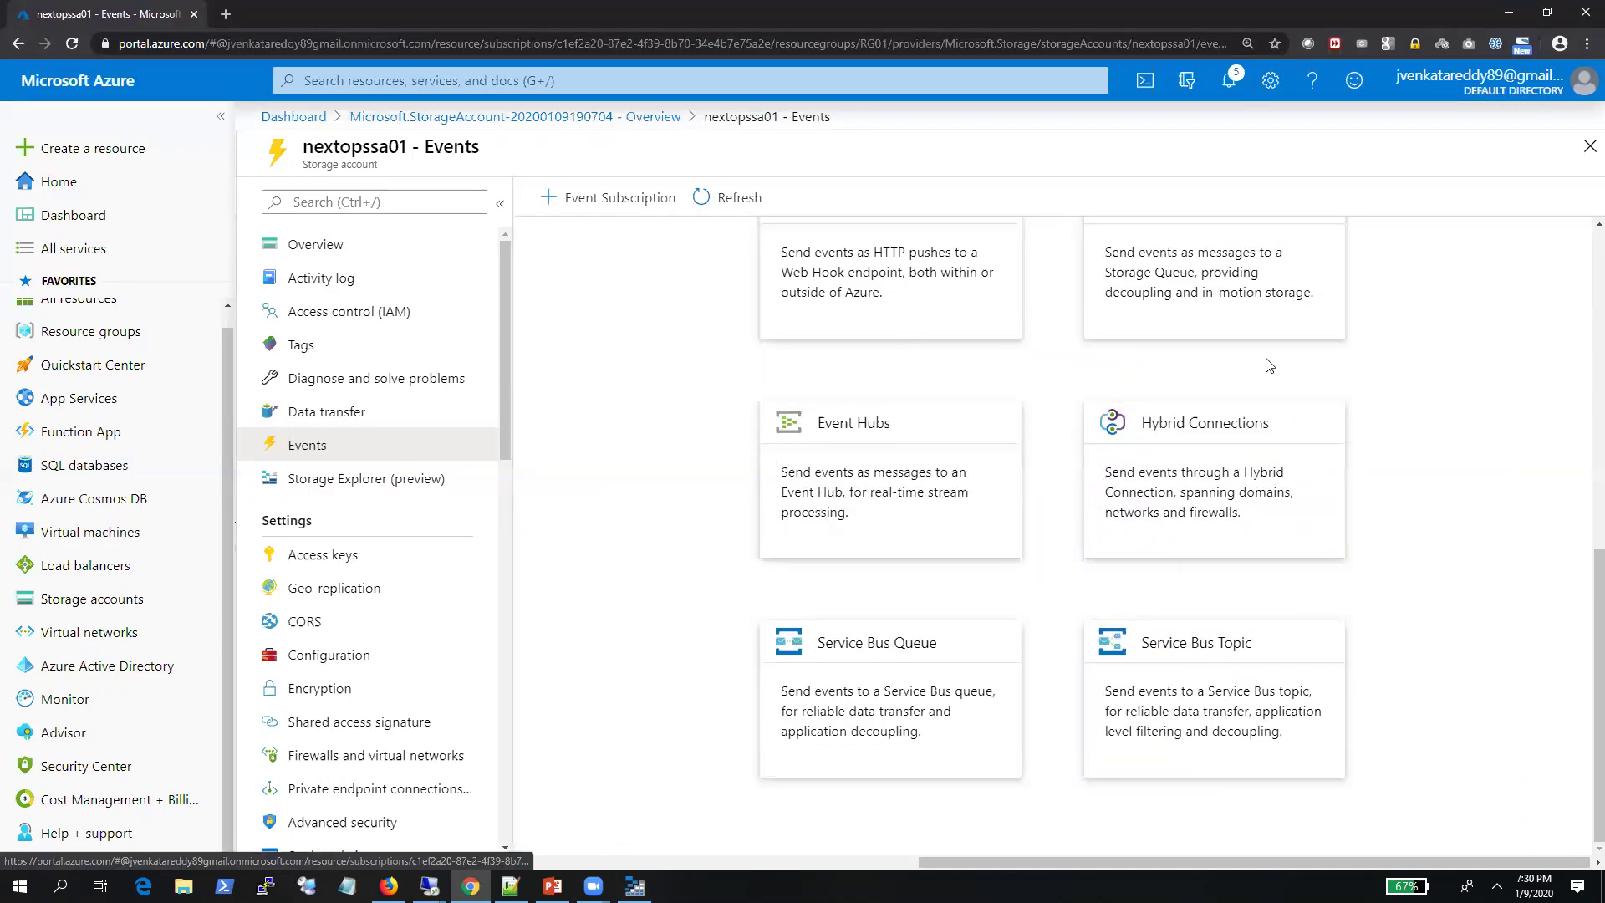
scroll(951, 385, "up", 4)
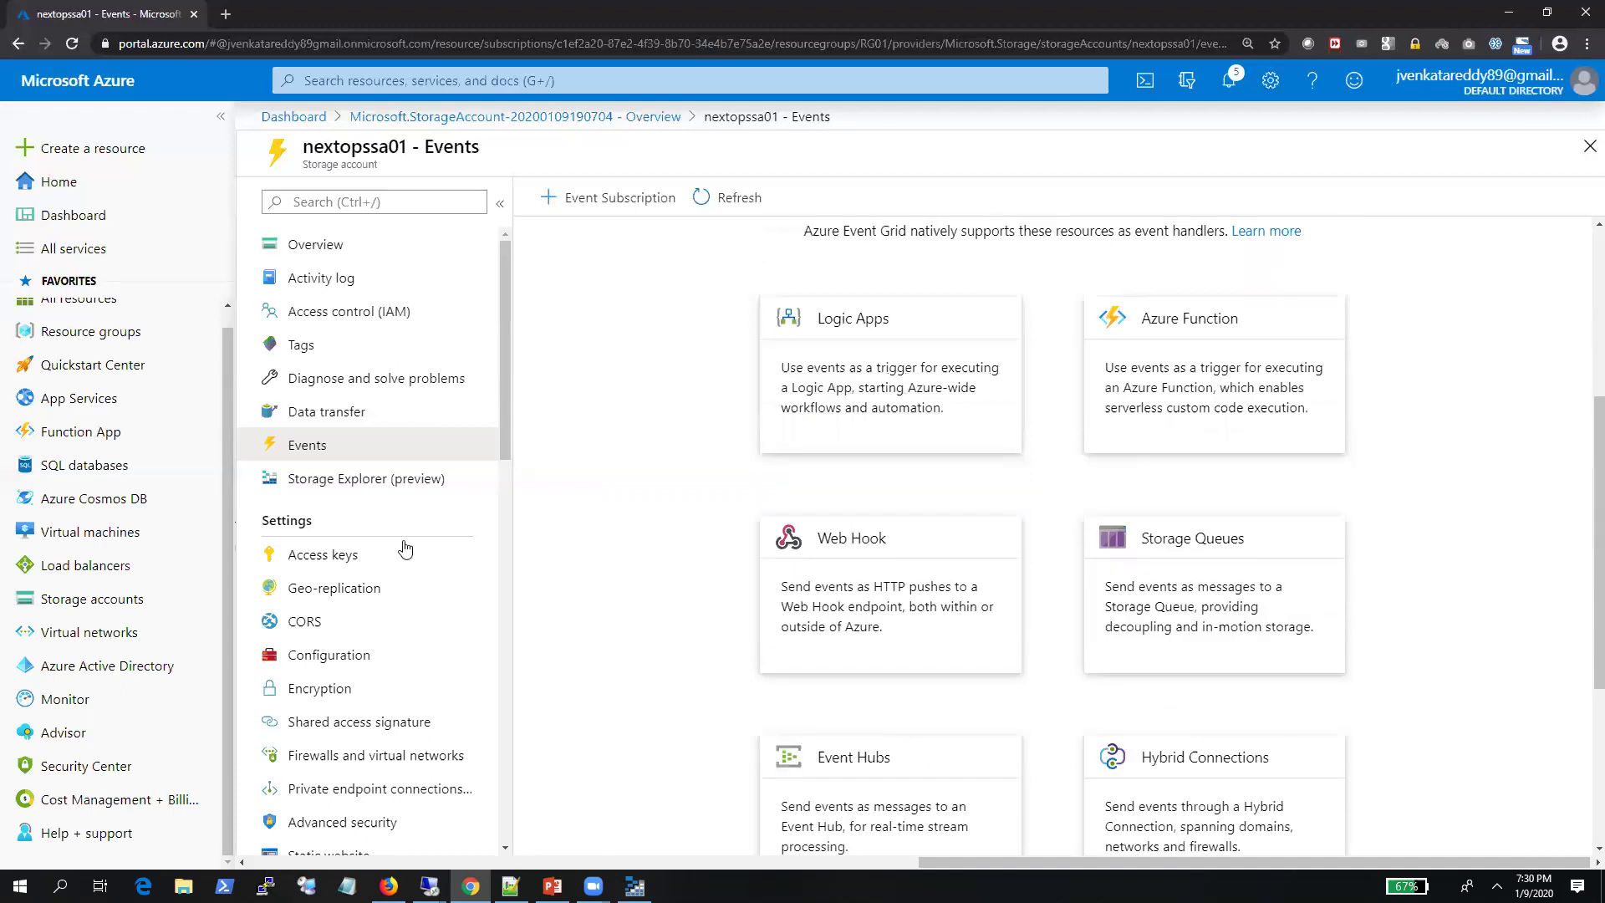
Open the portal's Storage Explorer (preview), glance at the desktop Storage Explorer, and view the contents of blob container diskcontainer01
left_click(294, 477)
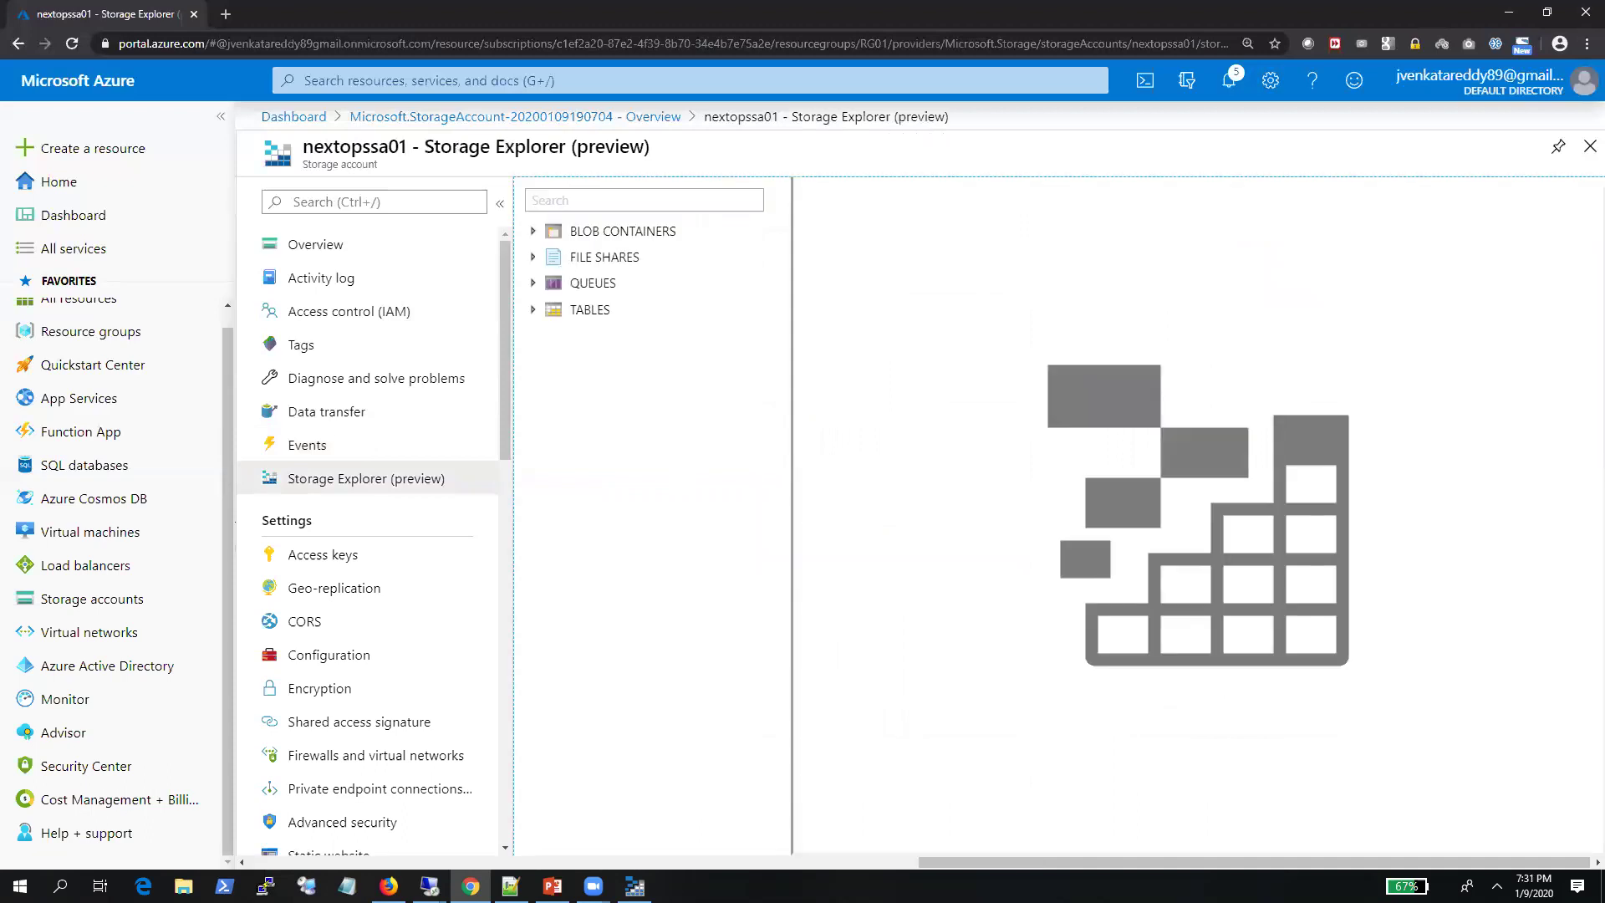
key("alt+Tab")
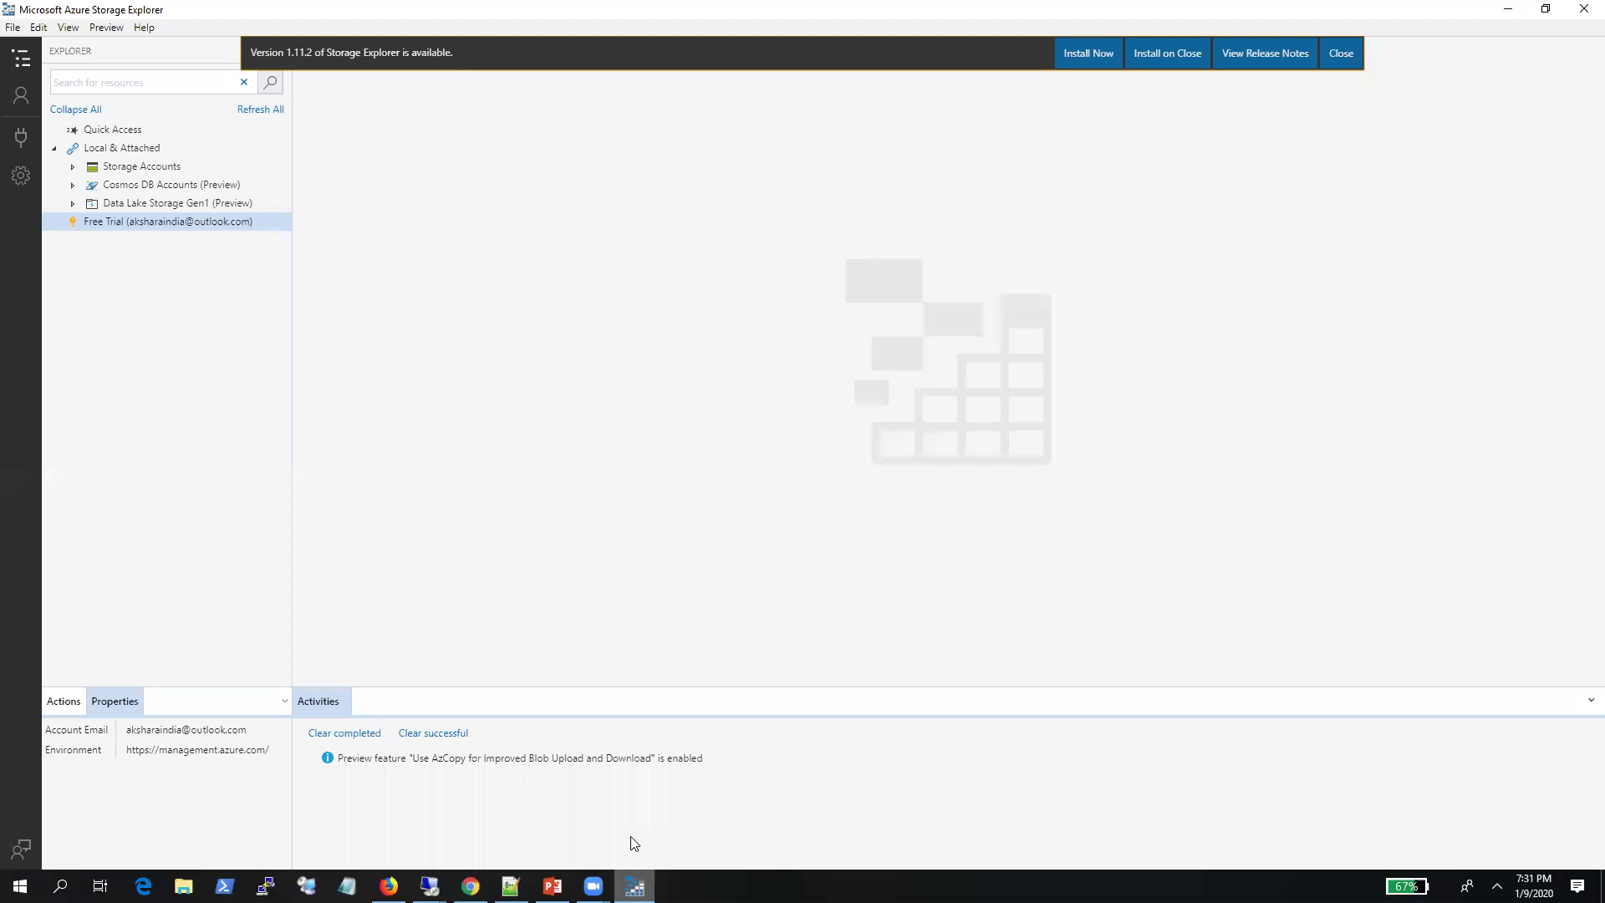
key("alt+Tab")
left_click(533, 233)
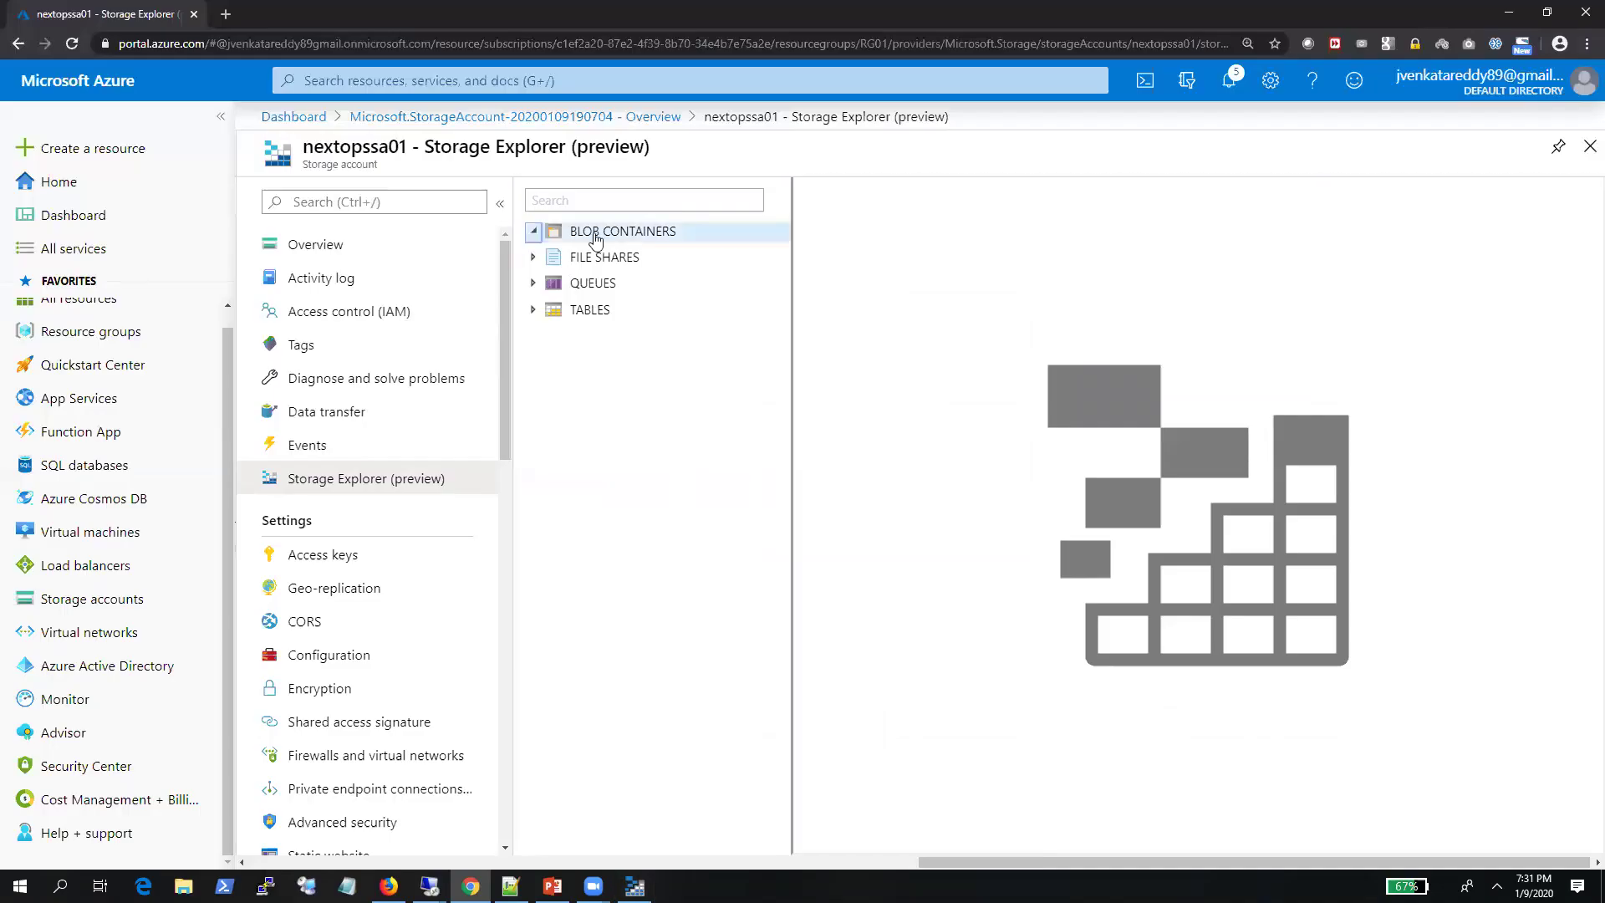
left_click(660, 261)
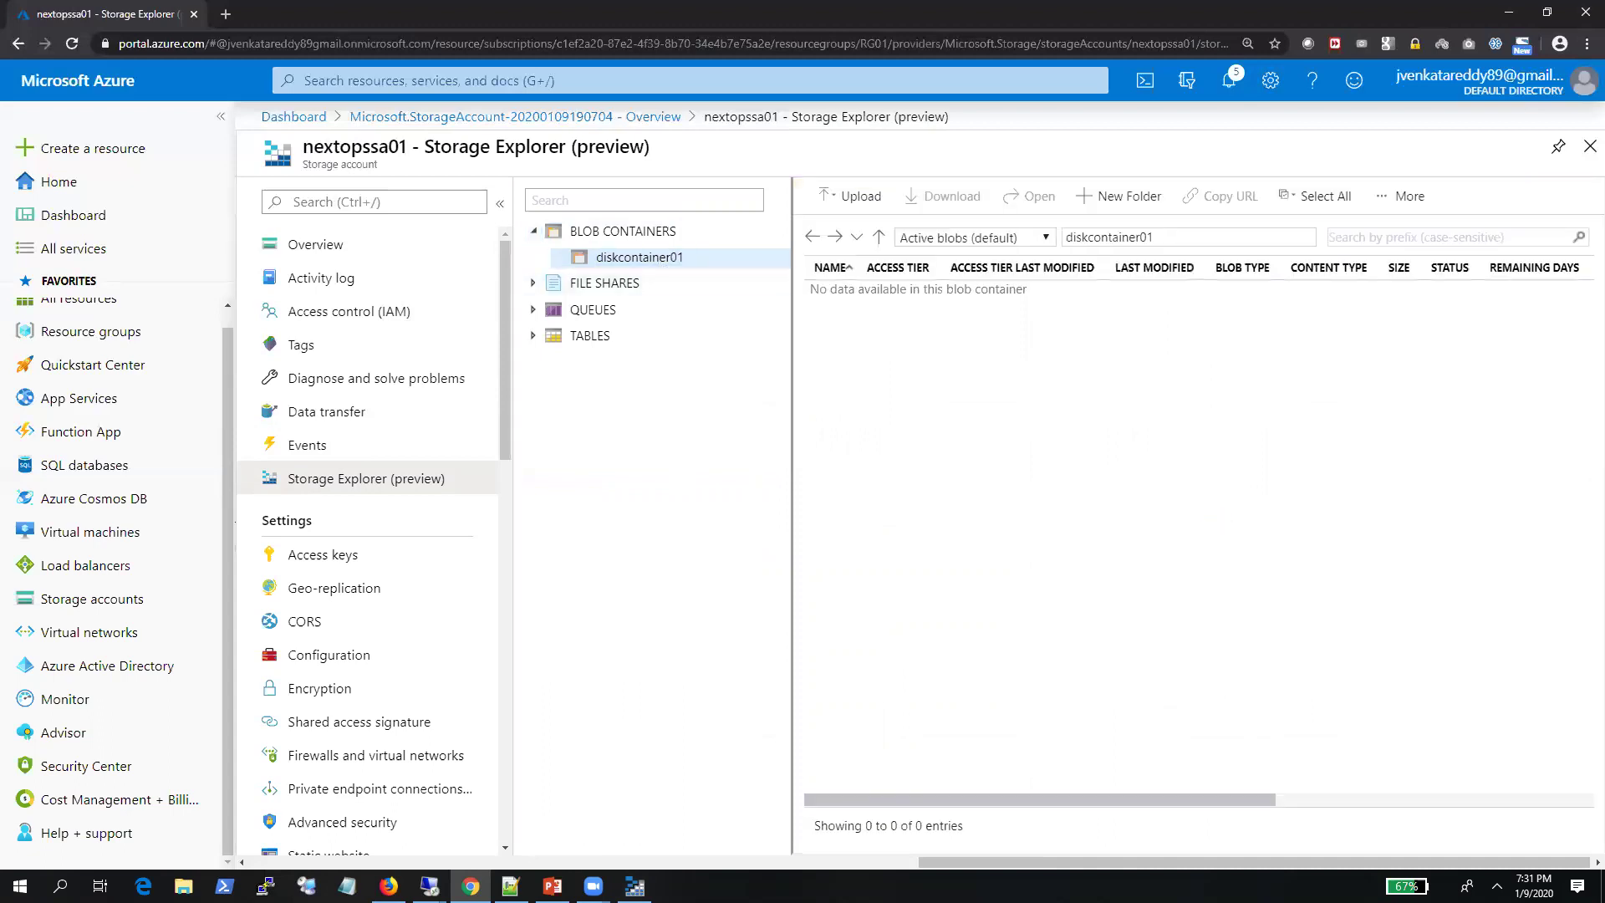
mouse_move(635, 886)
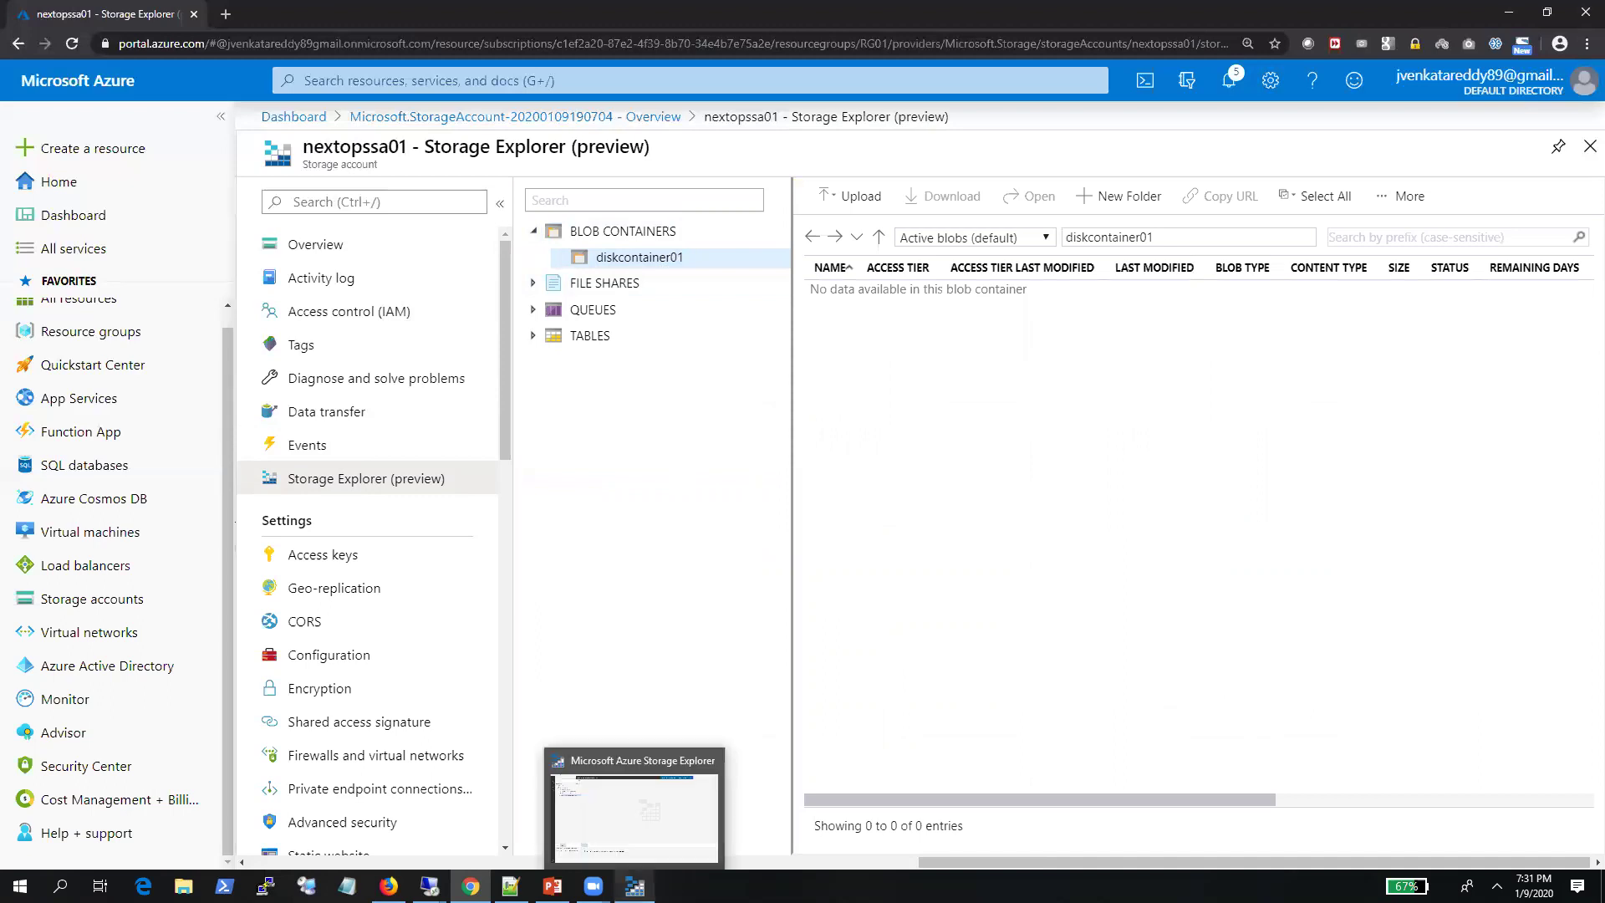
left_click(1242, 267)
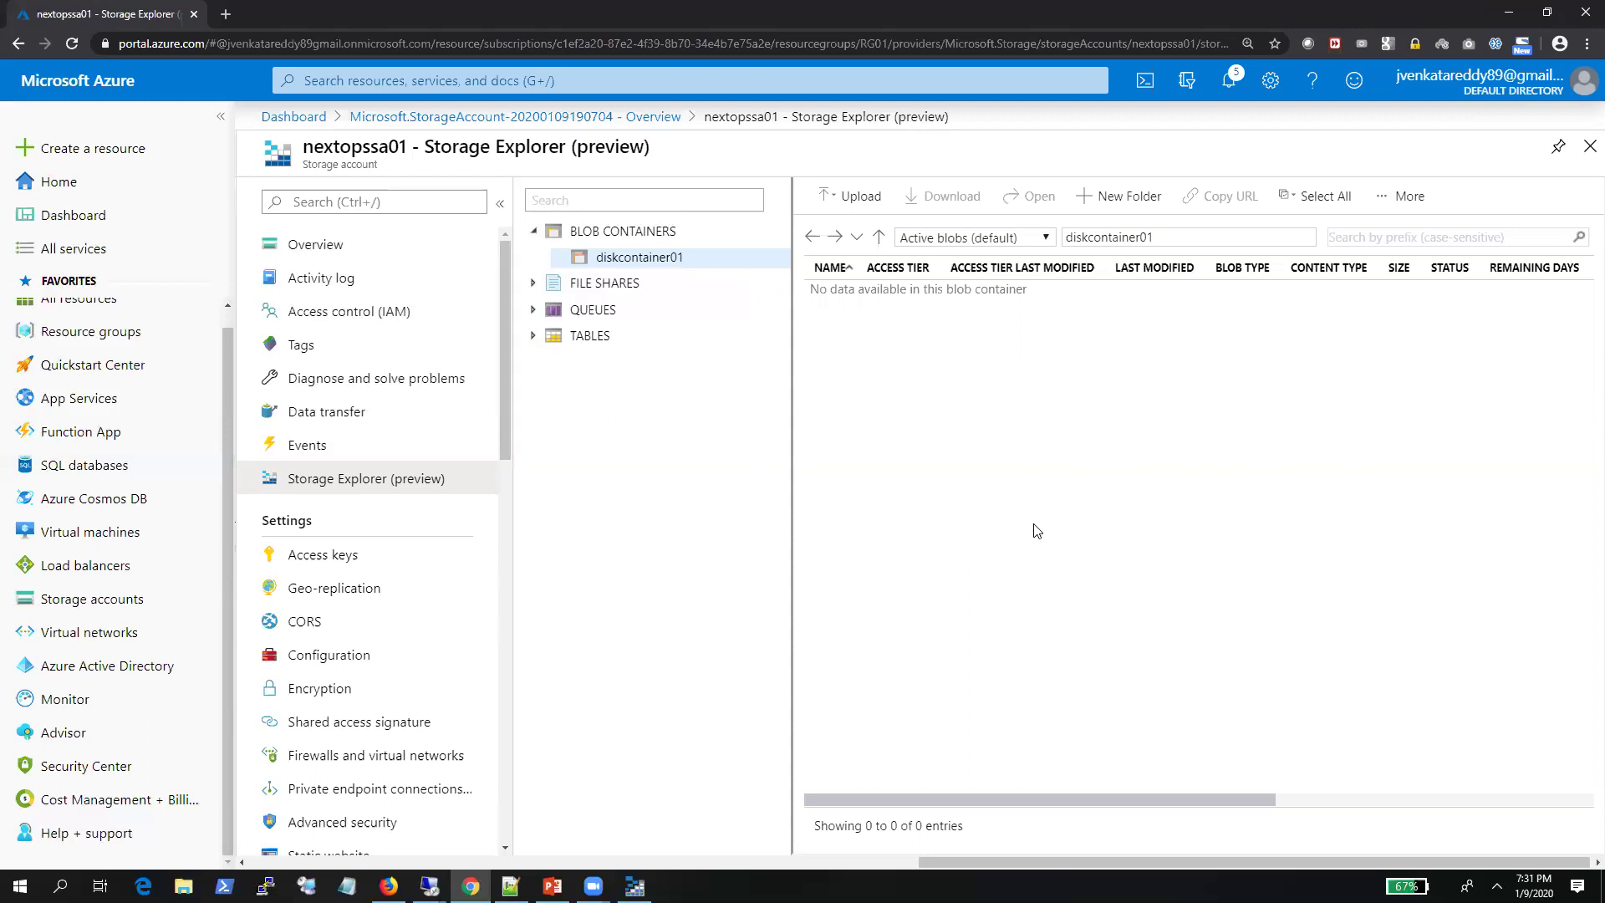
Expand the file shares and queues nodes, then open the blob upload pane and close it without uploading
left_click(639, 291)
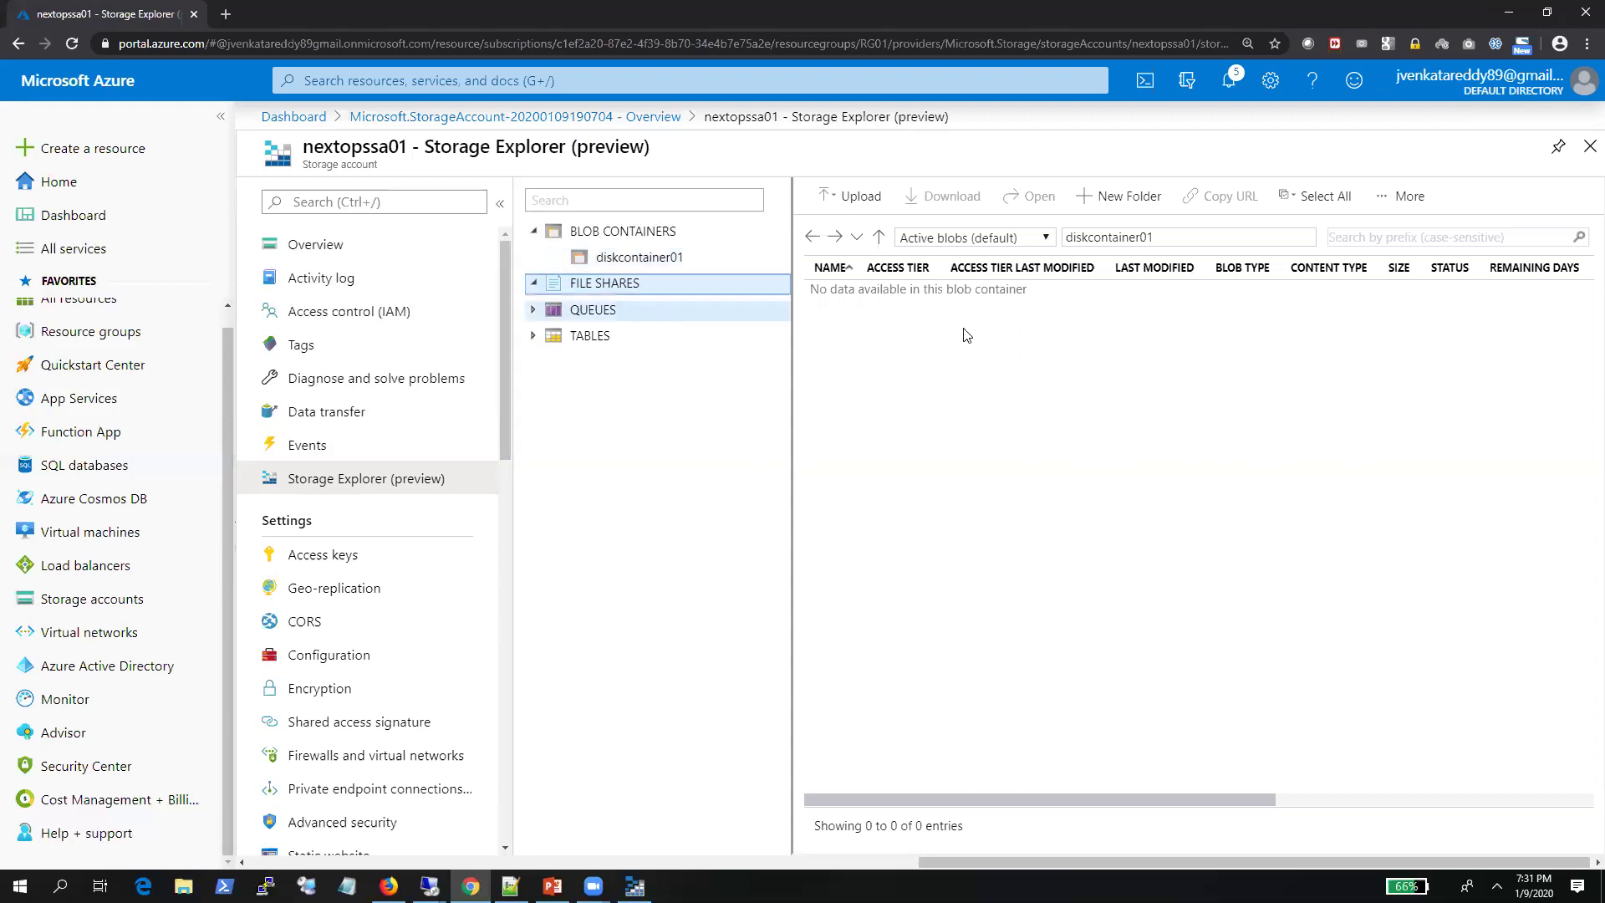
left_click(620, 311)
left_click(856, 195)
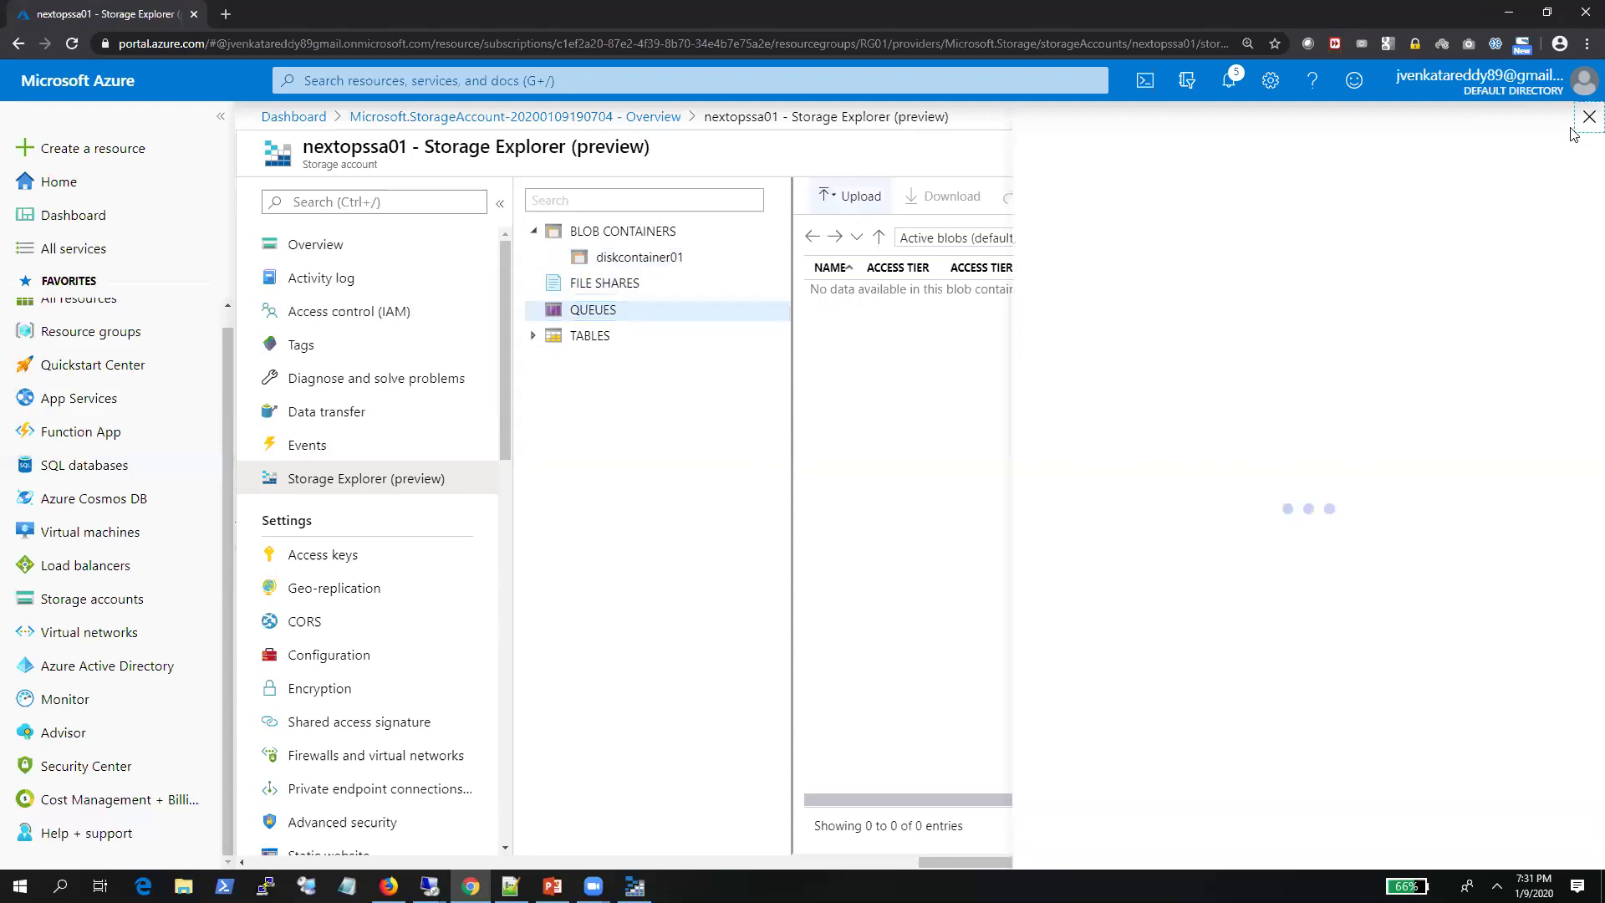
left_click(1586, 123)
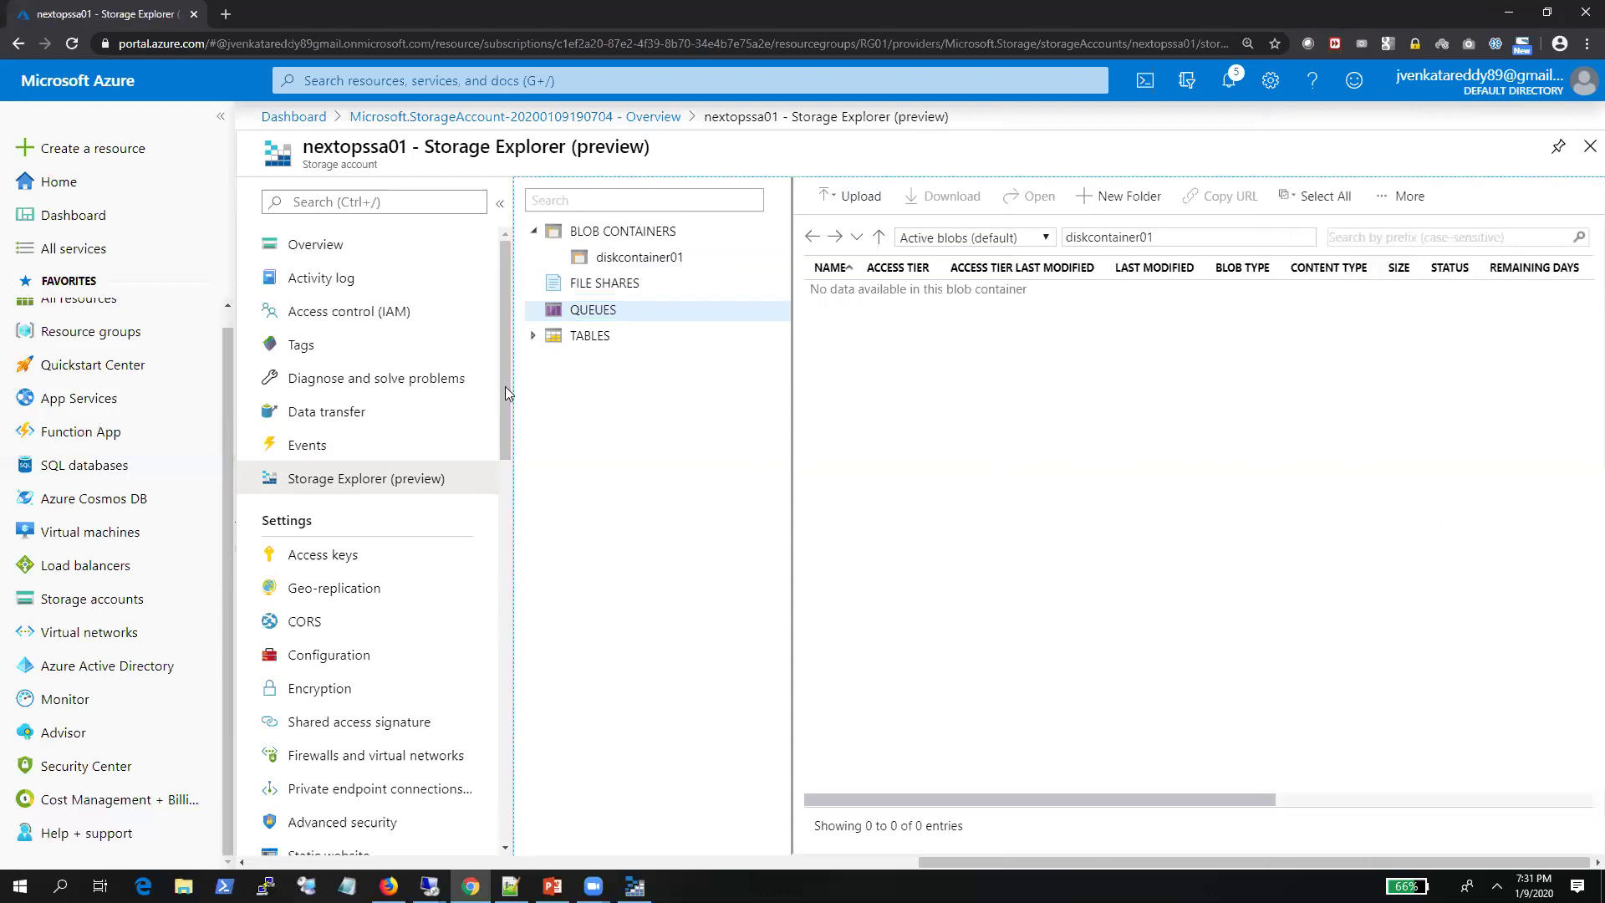
Open the storage account's Access keys page and examine its two keys and connection strings
scroll(508, 429, "down", 1)
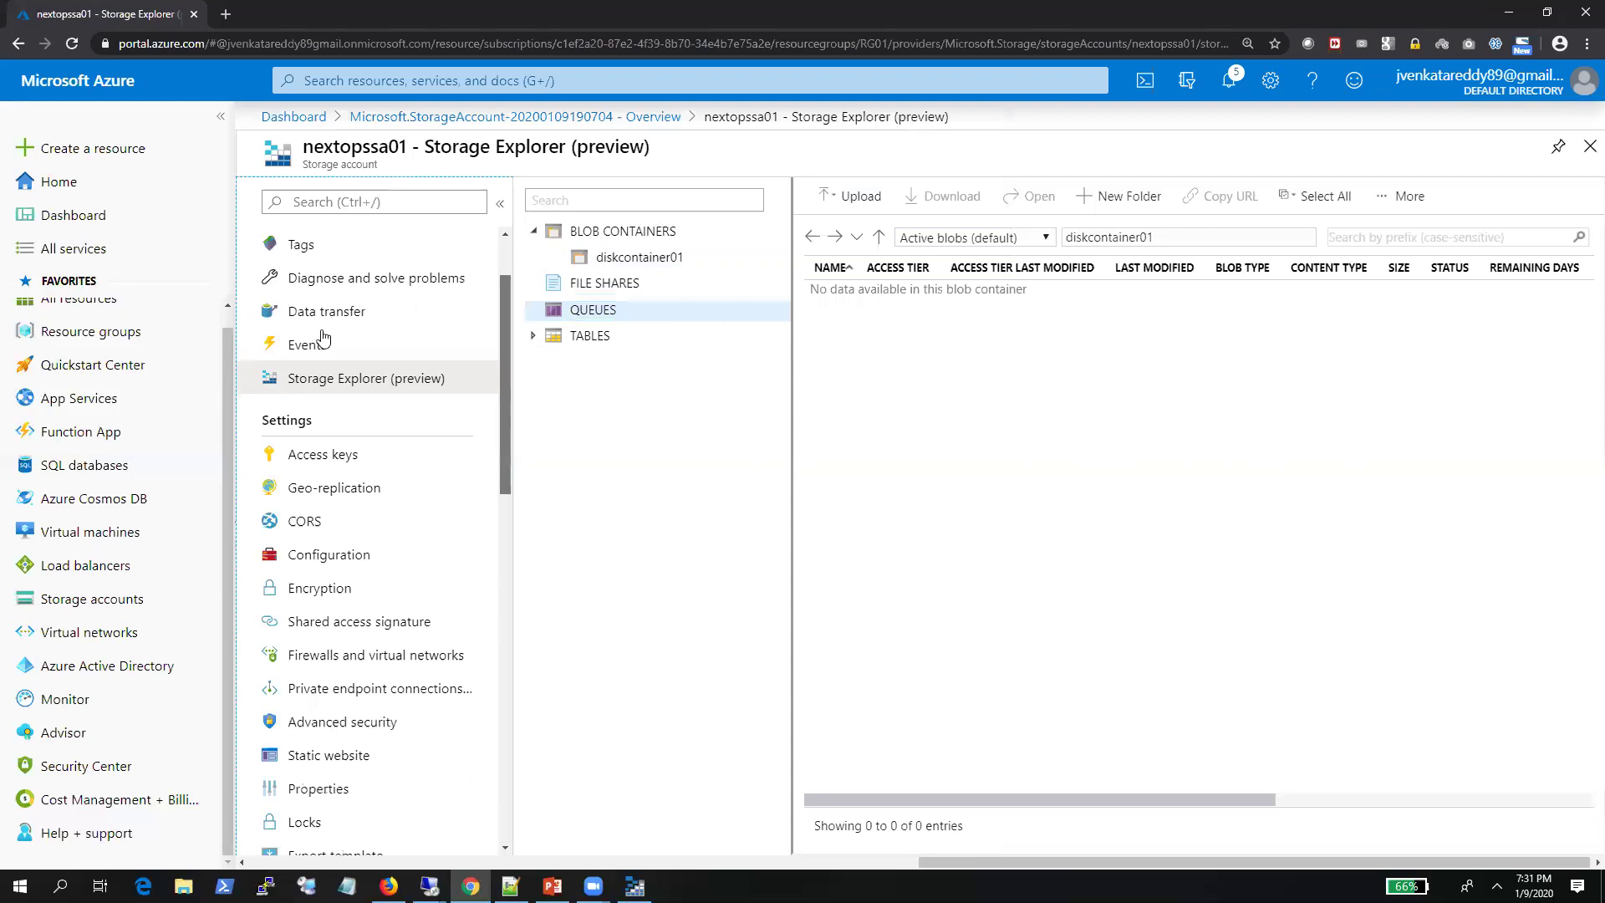
scroll(316, 313, "down", 2)
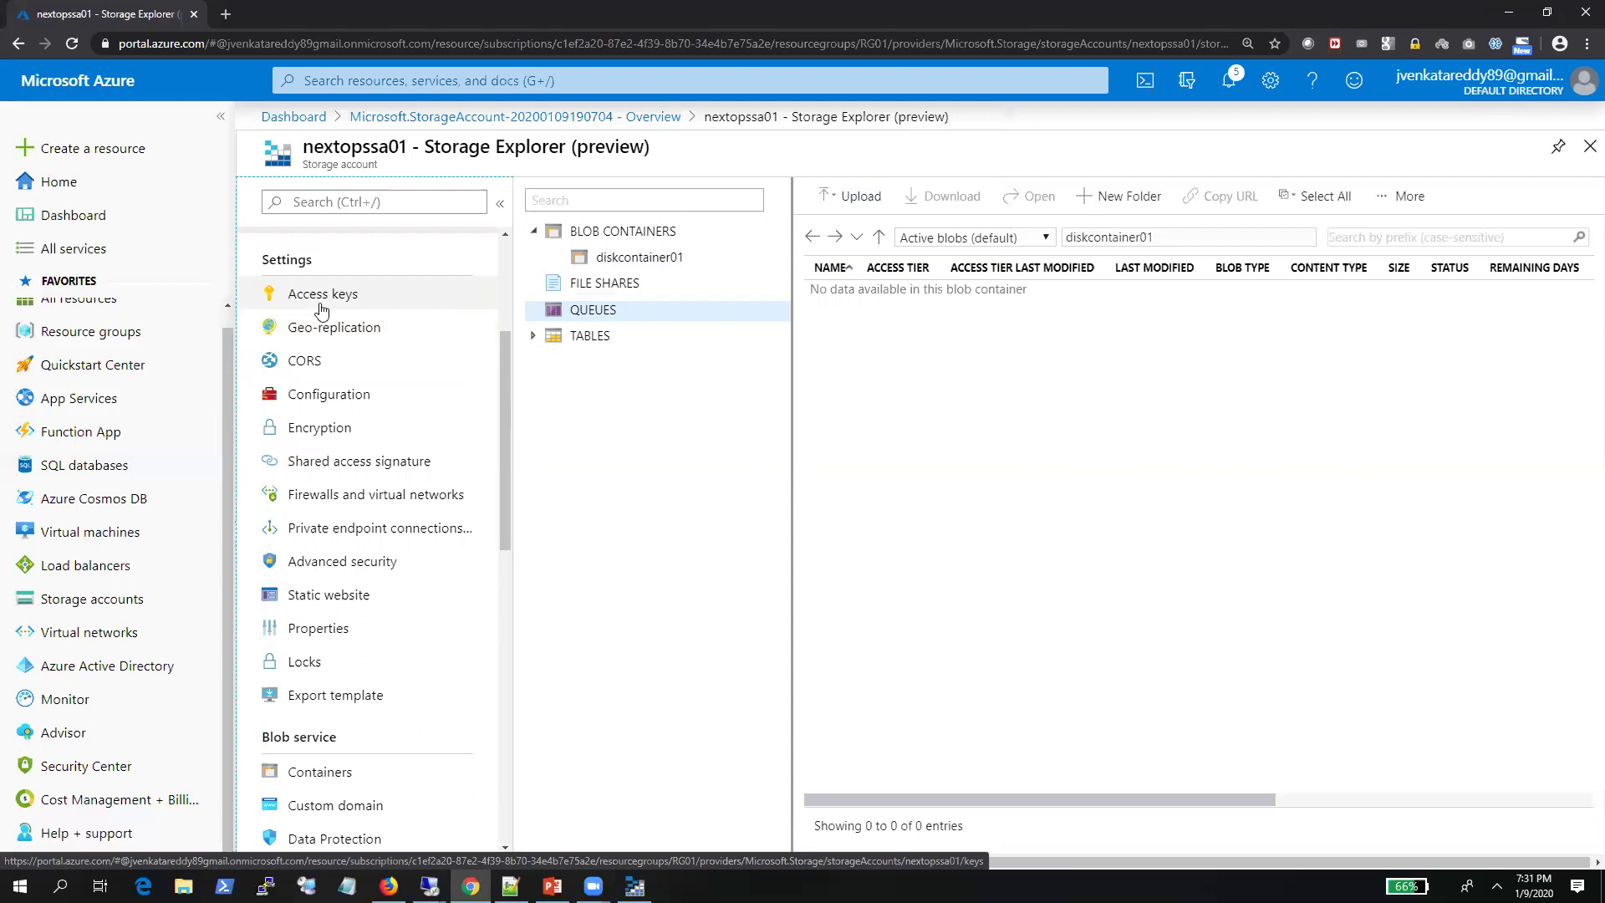
left_click(322, 298)
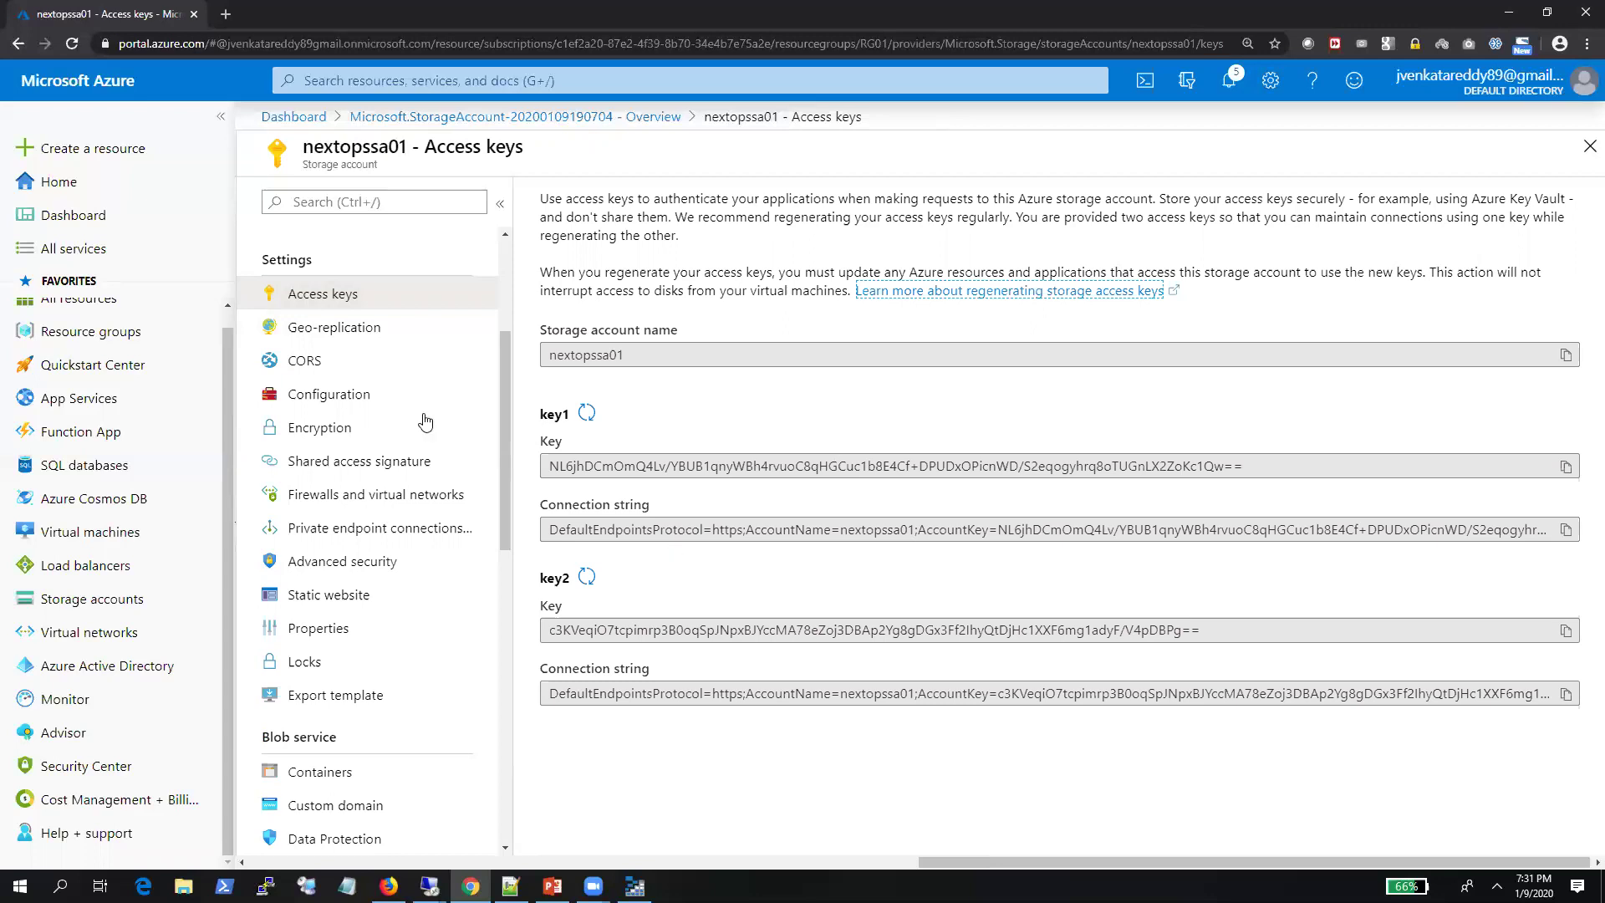
Return to the storage account's Overview and review its containers, file shares, tables and queues services
scroll(358, 332, "up", 1)
scroll(328, 244, "up", 3)
left_click(328, 244)
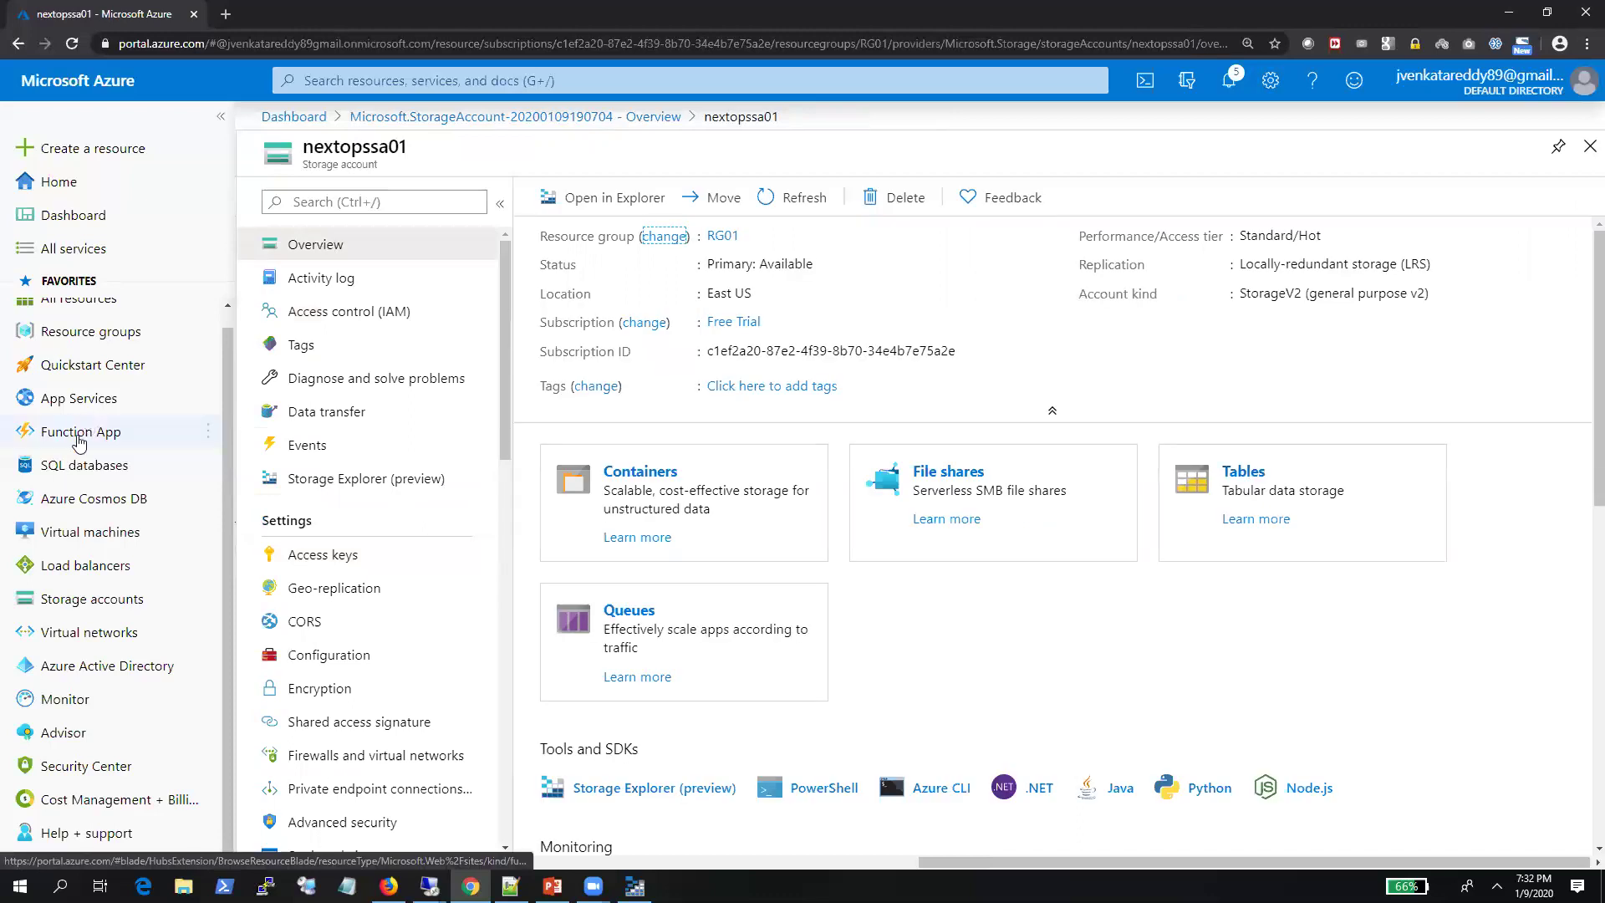
mouse_move(79, 441)
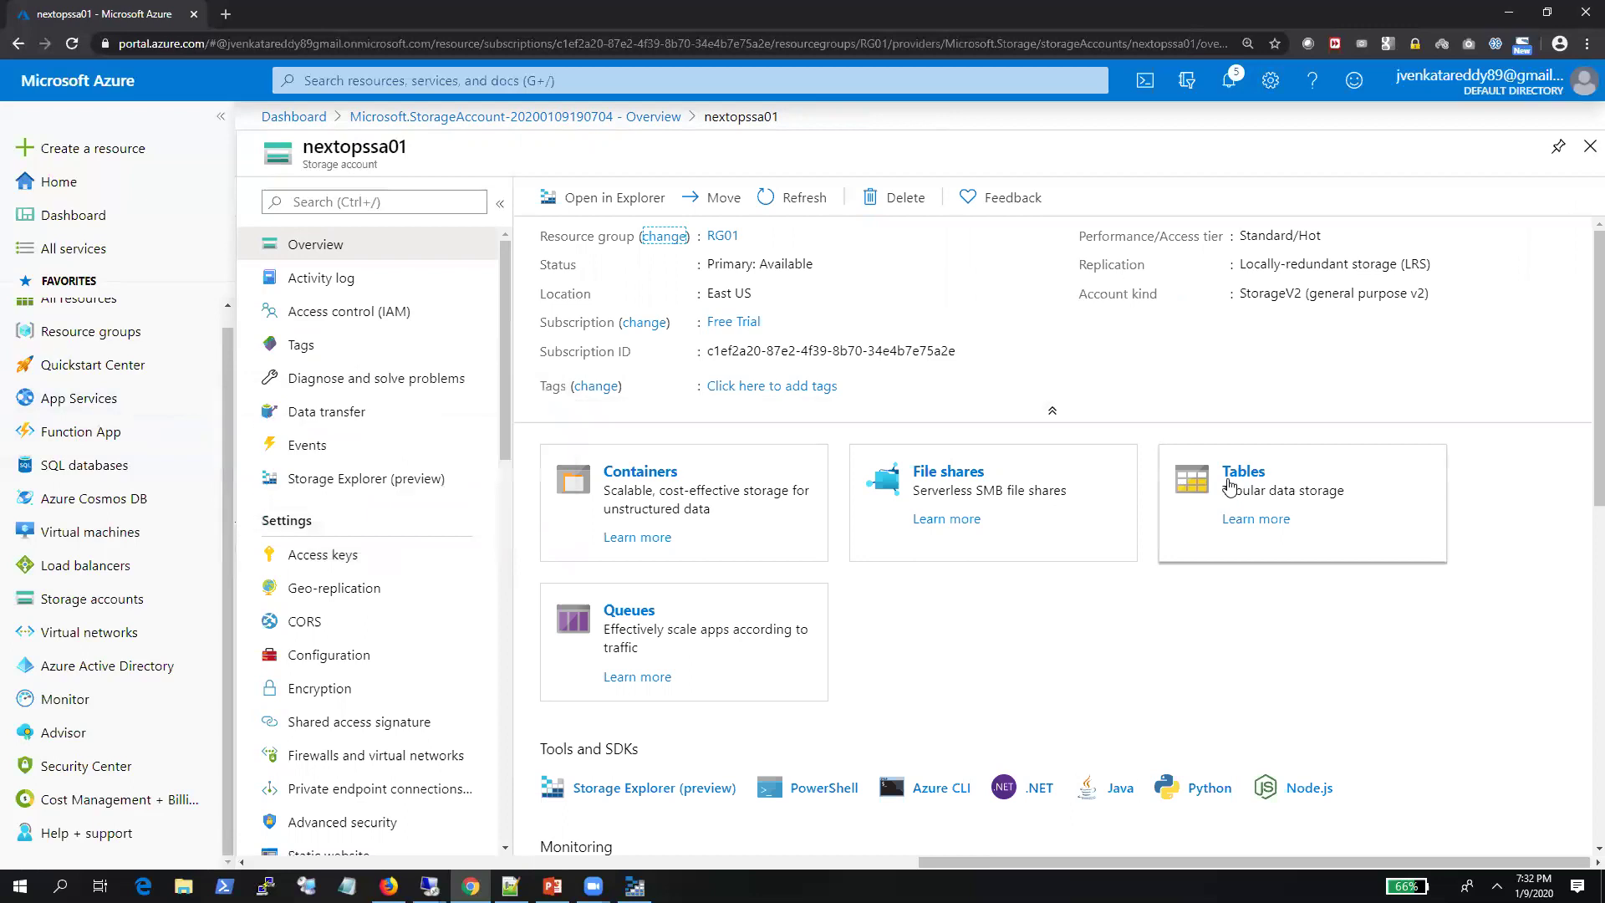
Reopen the Access keys page and preview the Function App, App Services and Azure Cosmos DB service cards
left_click(356, 557)
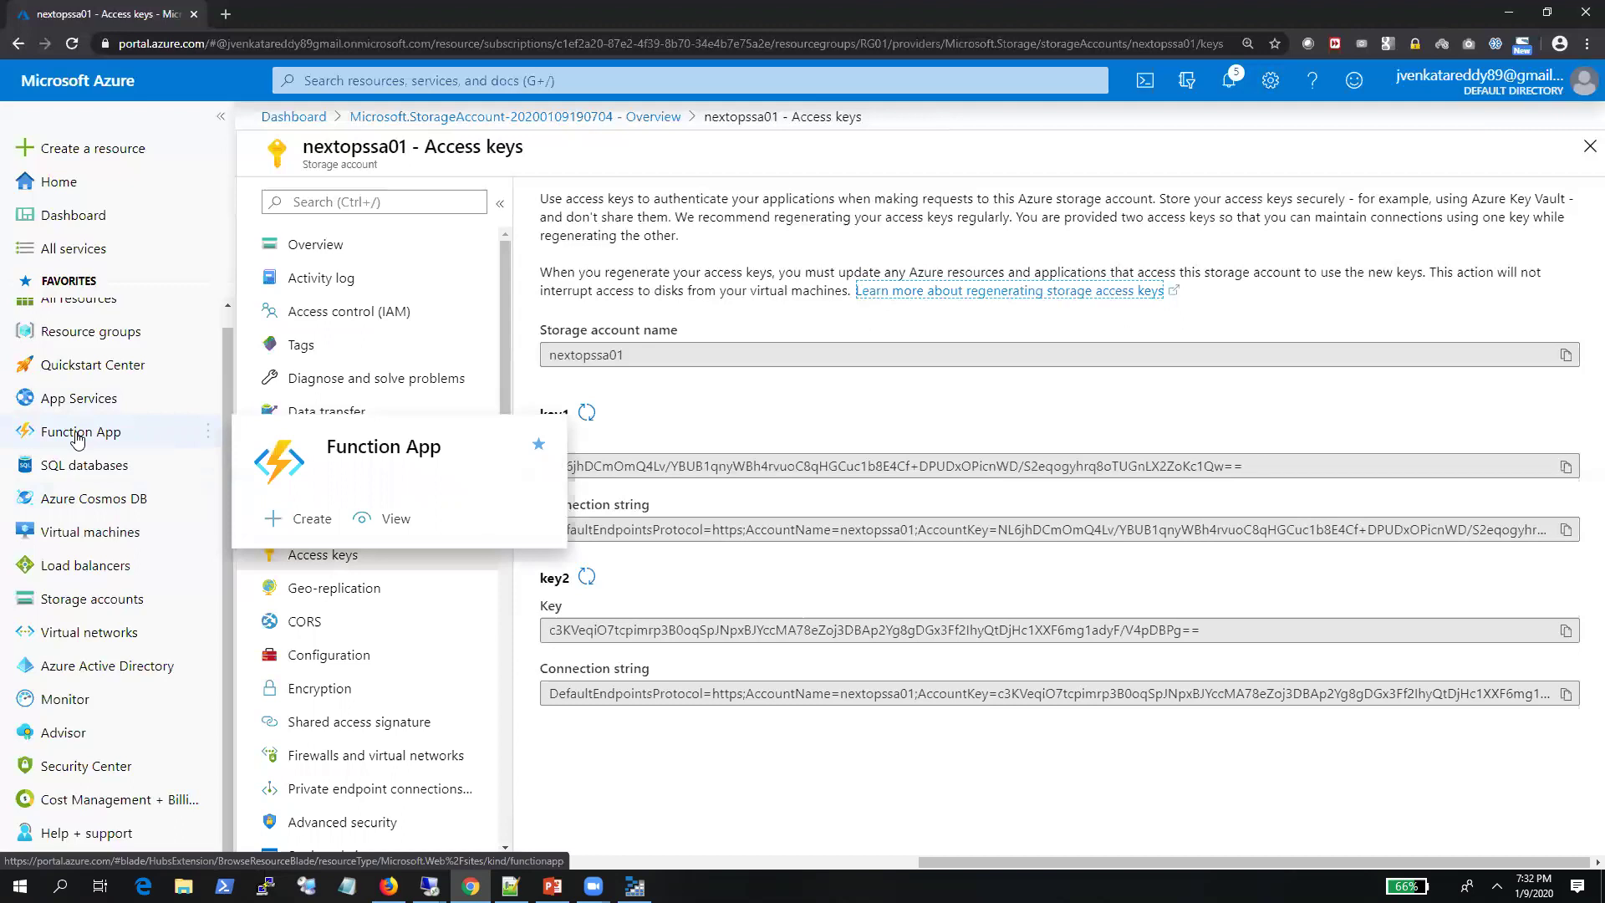
mouse_move(89, 410)
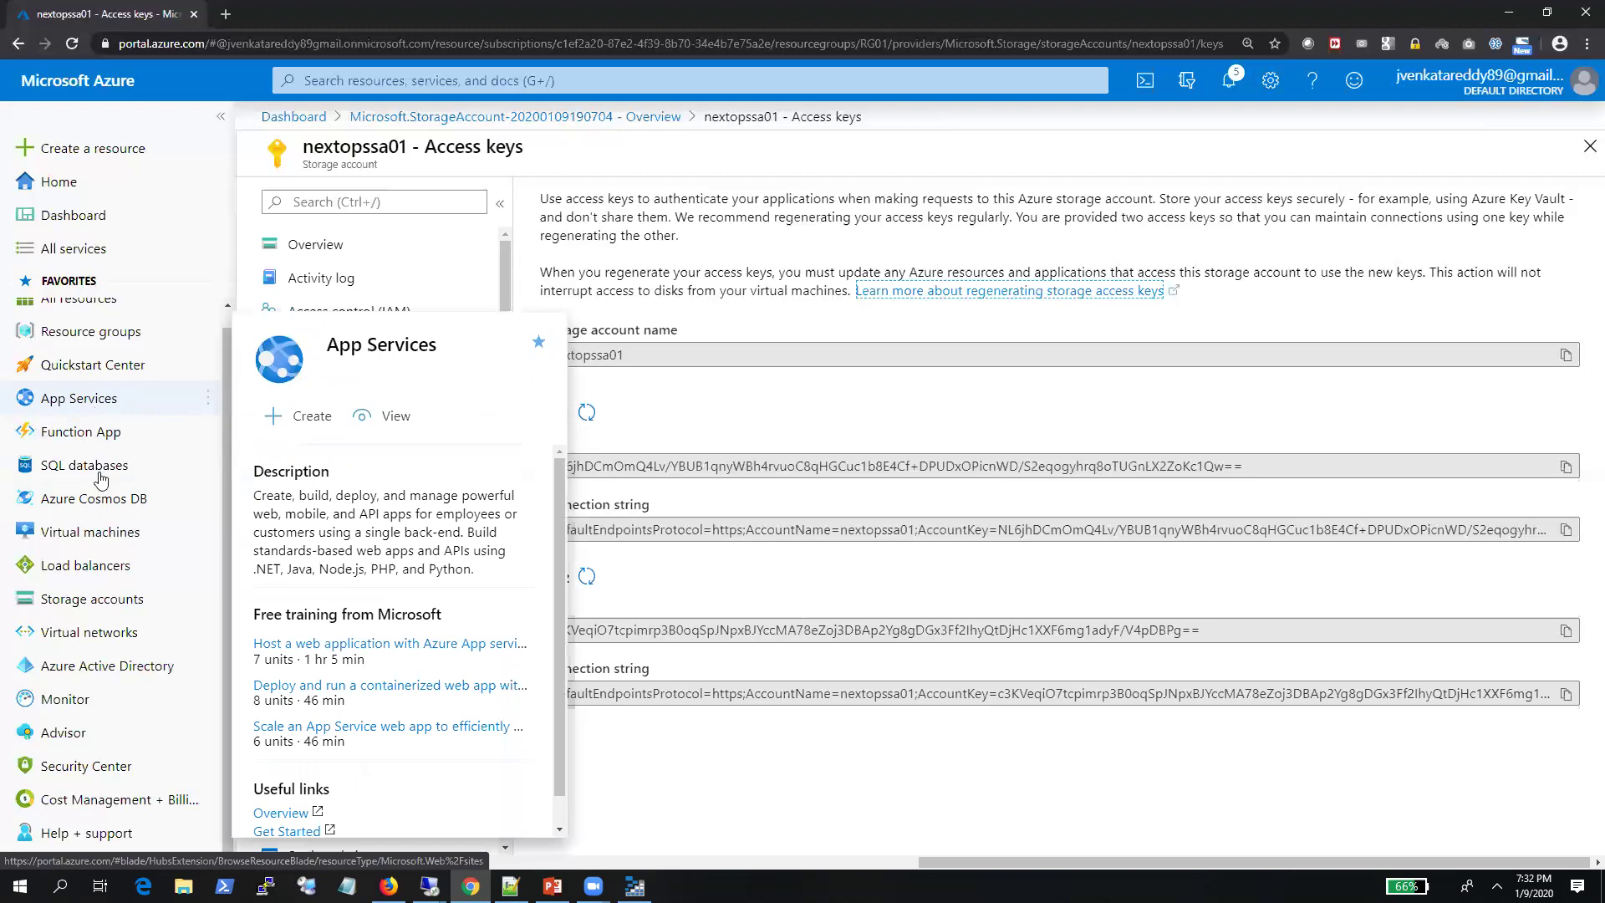
mouse_move(102, 507)
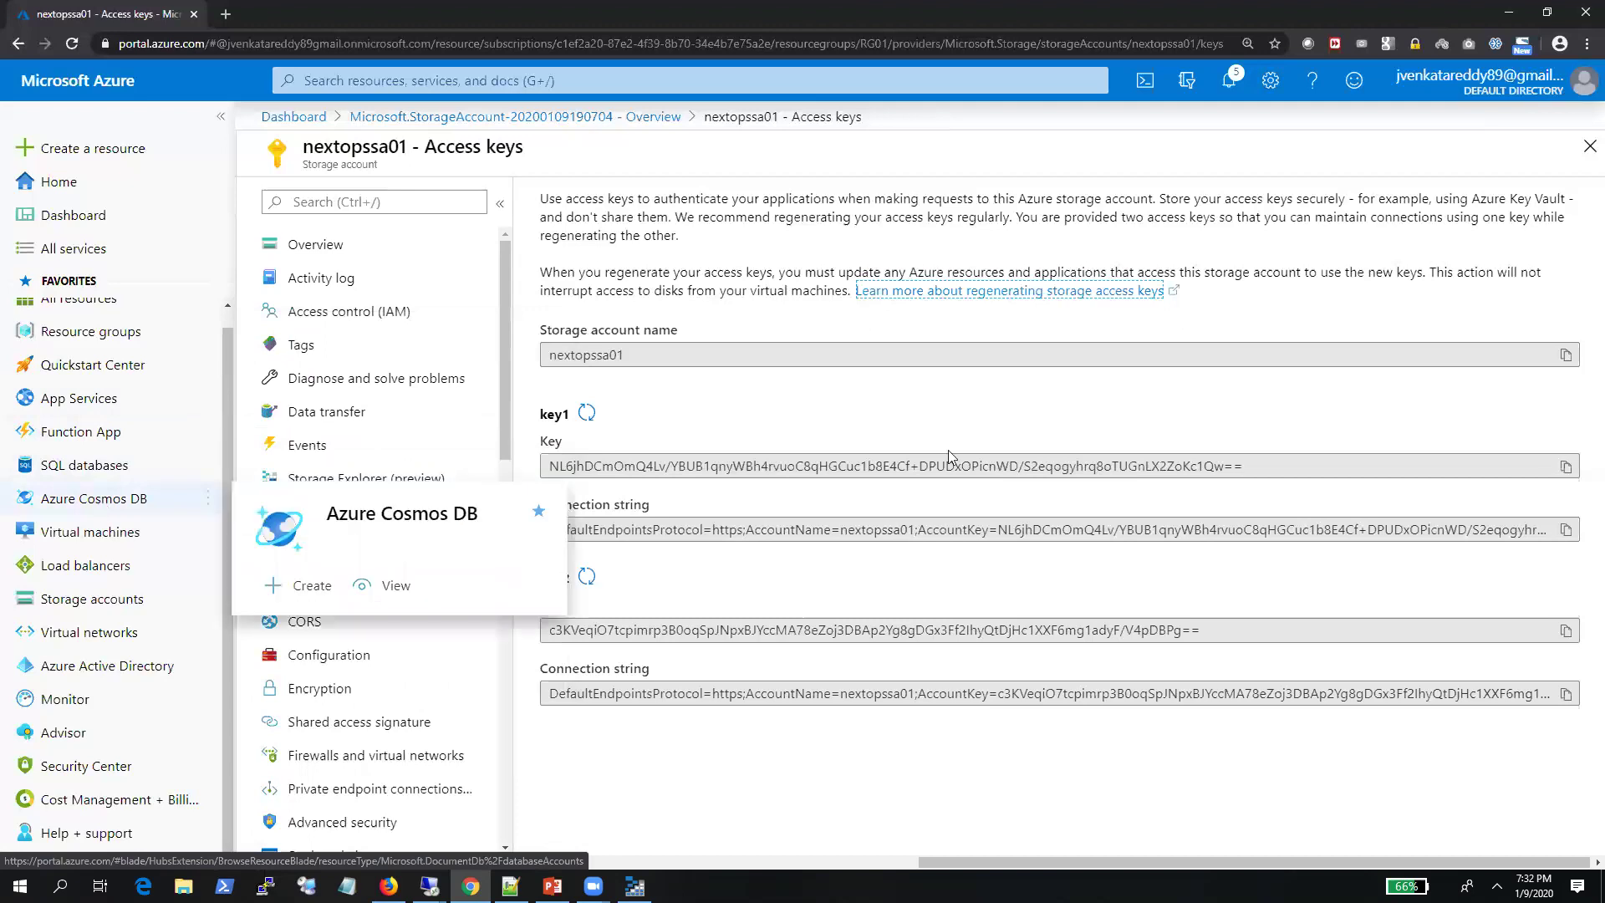
Regenerate the access key key1 of storage account nextopssa01 and select the new key value
left_click(924, 465)
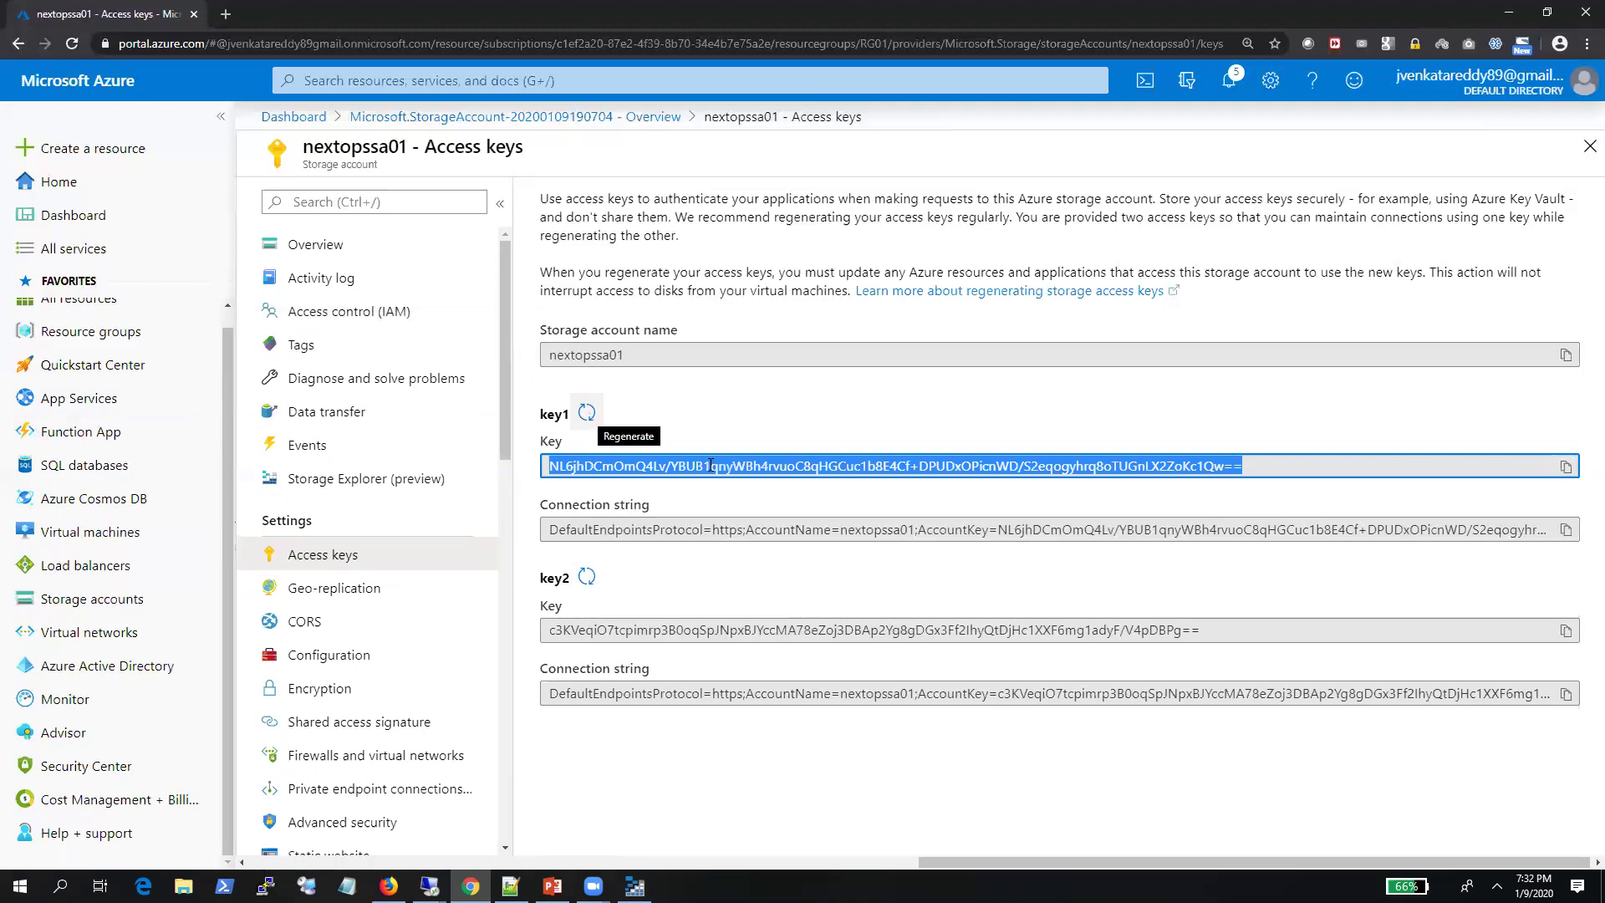
left_click(588, 413)
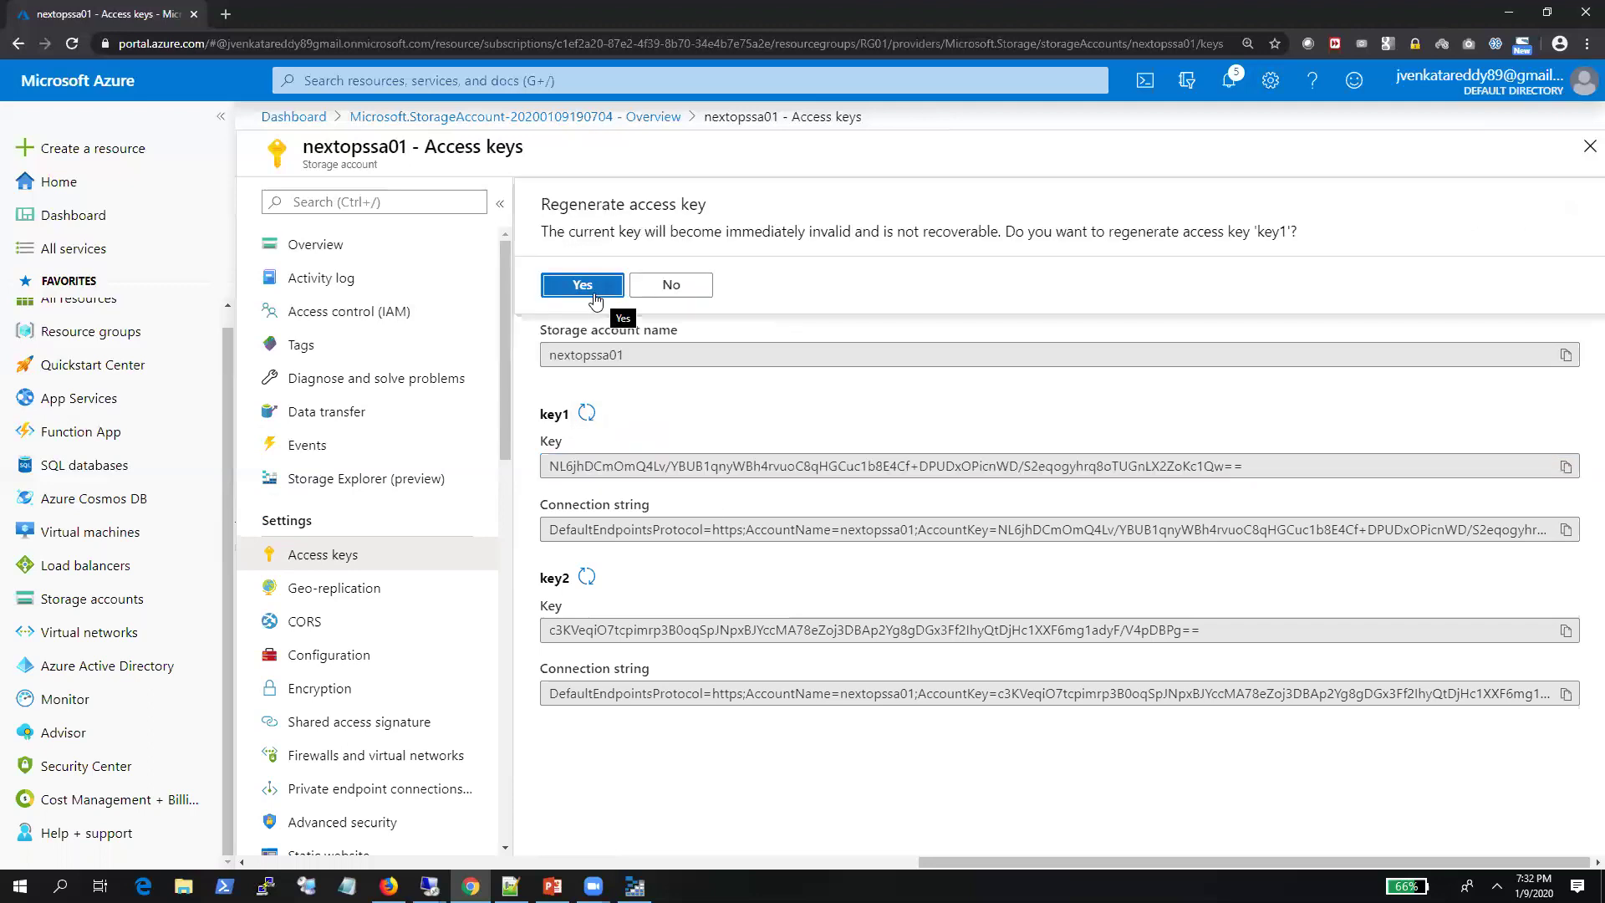
left_click(594, 294)
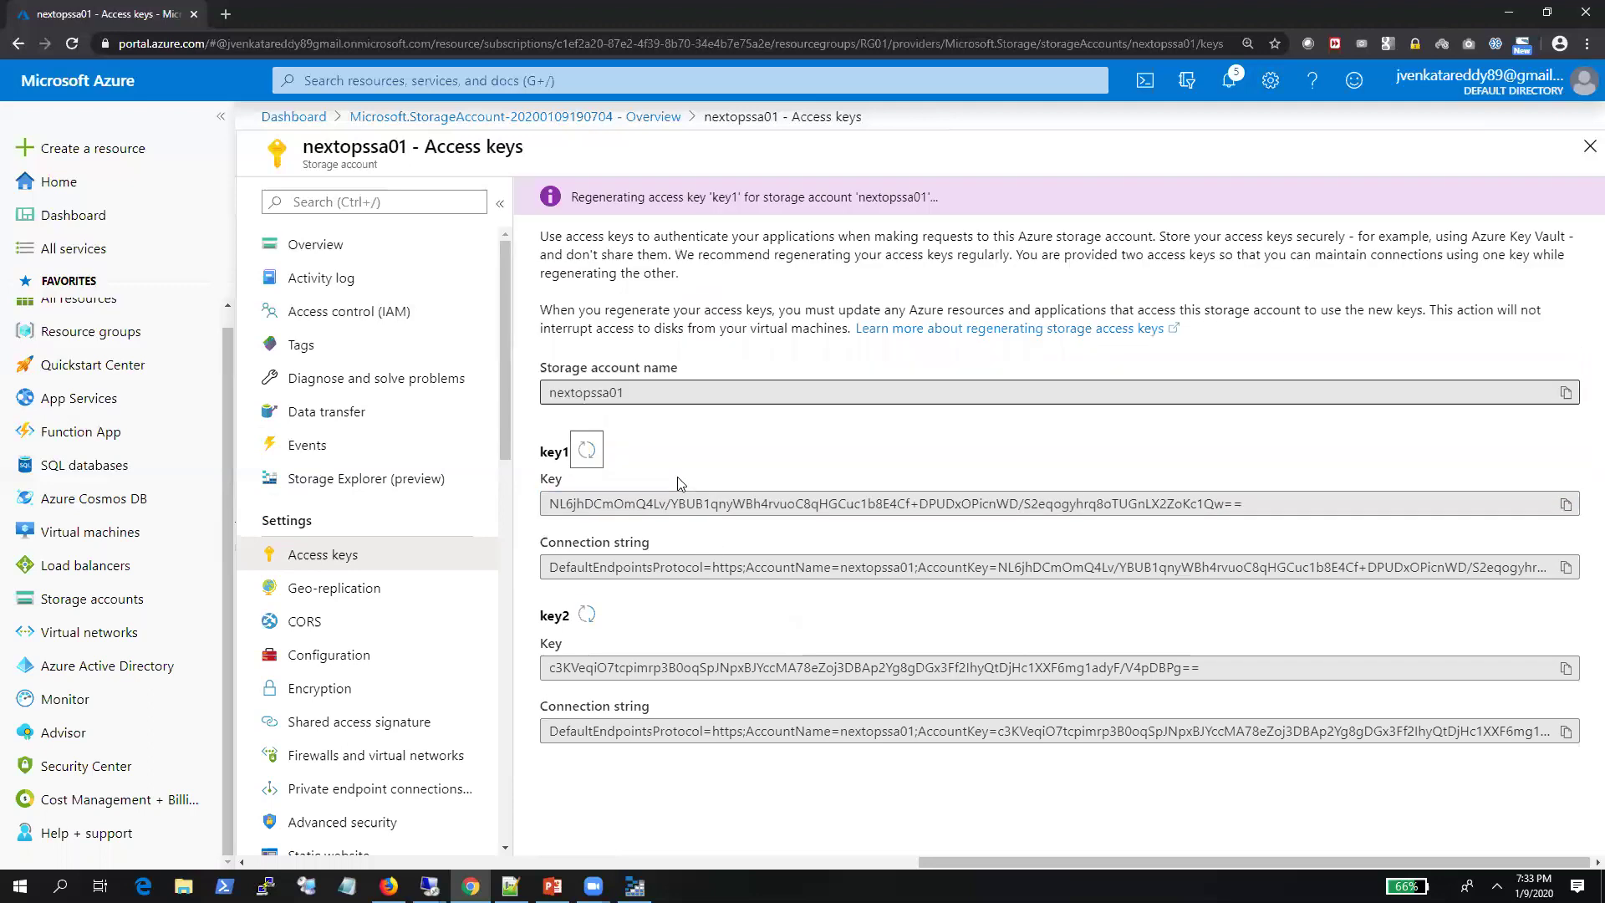
left_click(1171, 510)
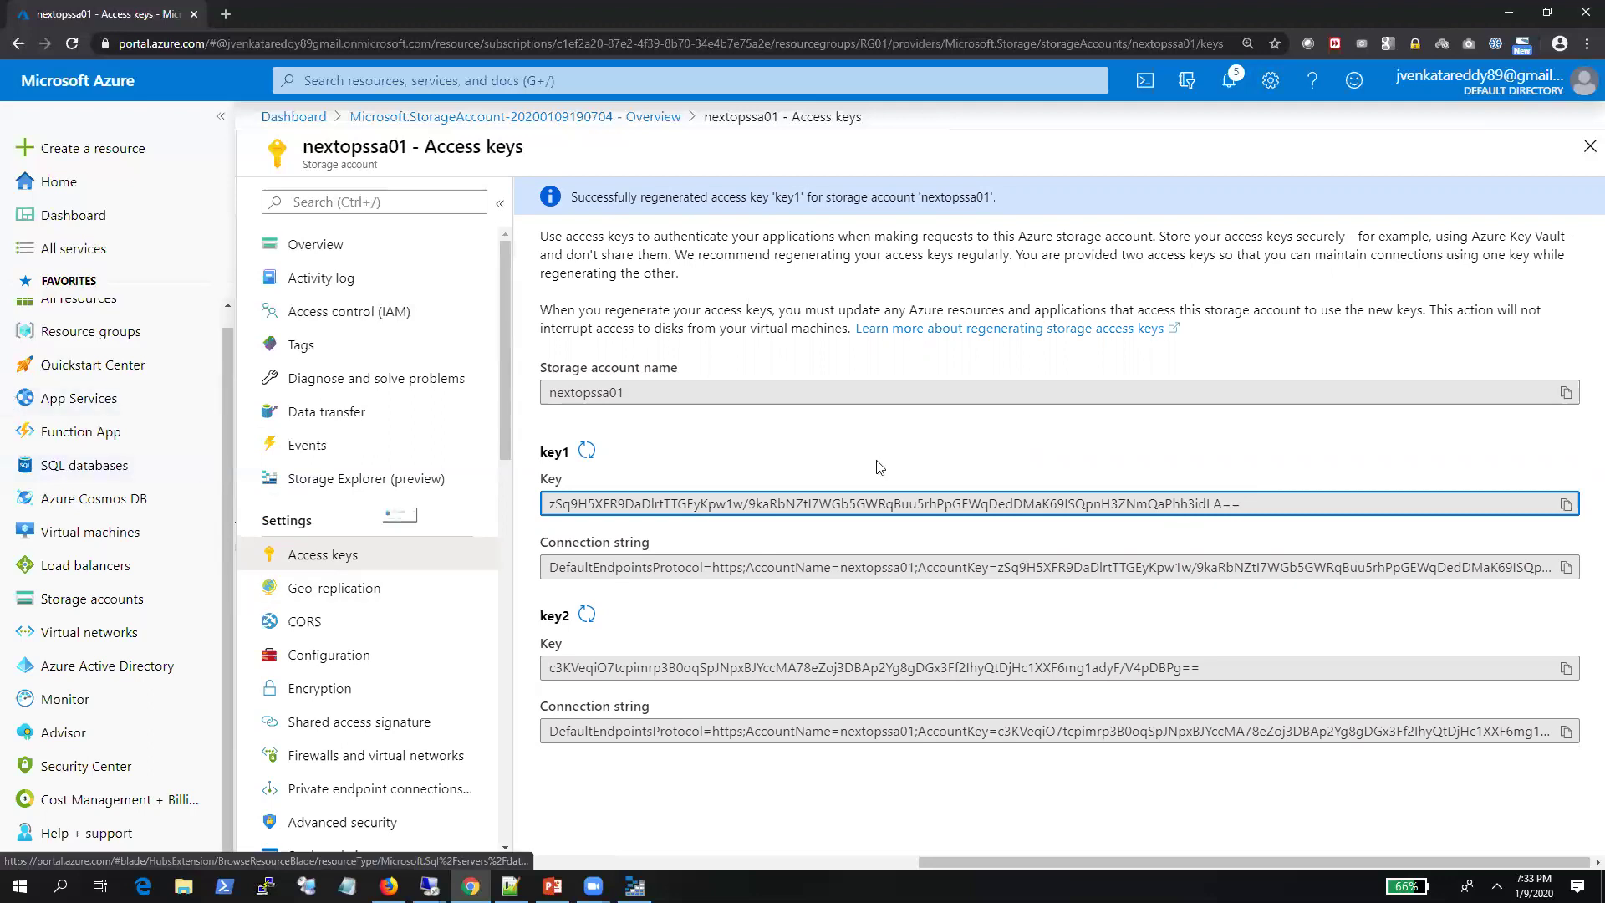
left_click(684, 504)
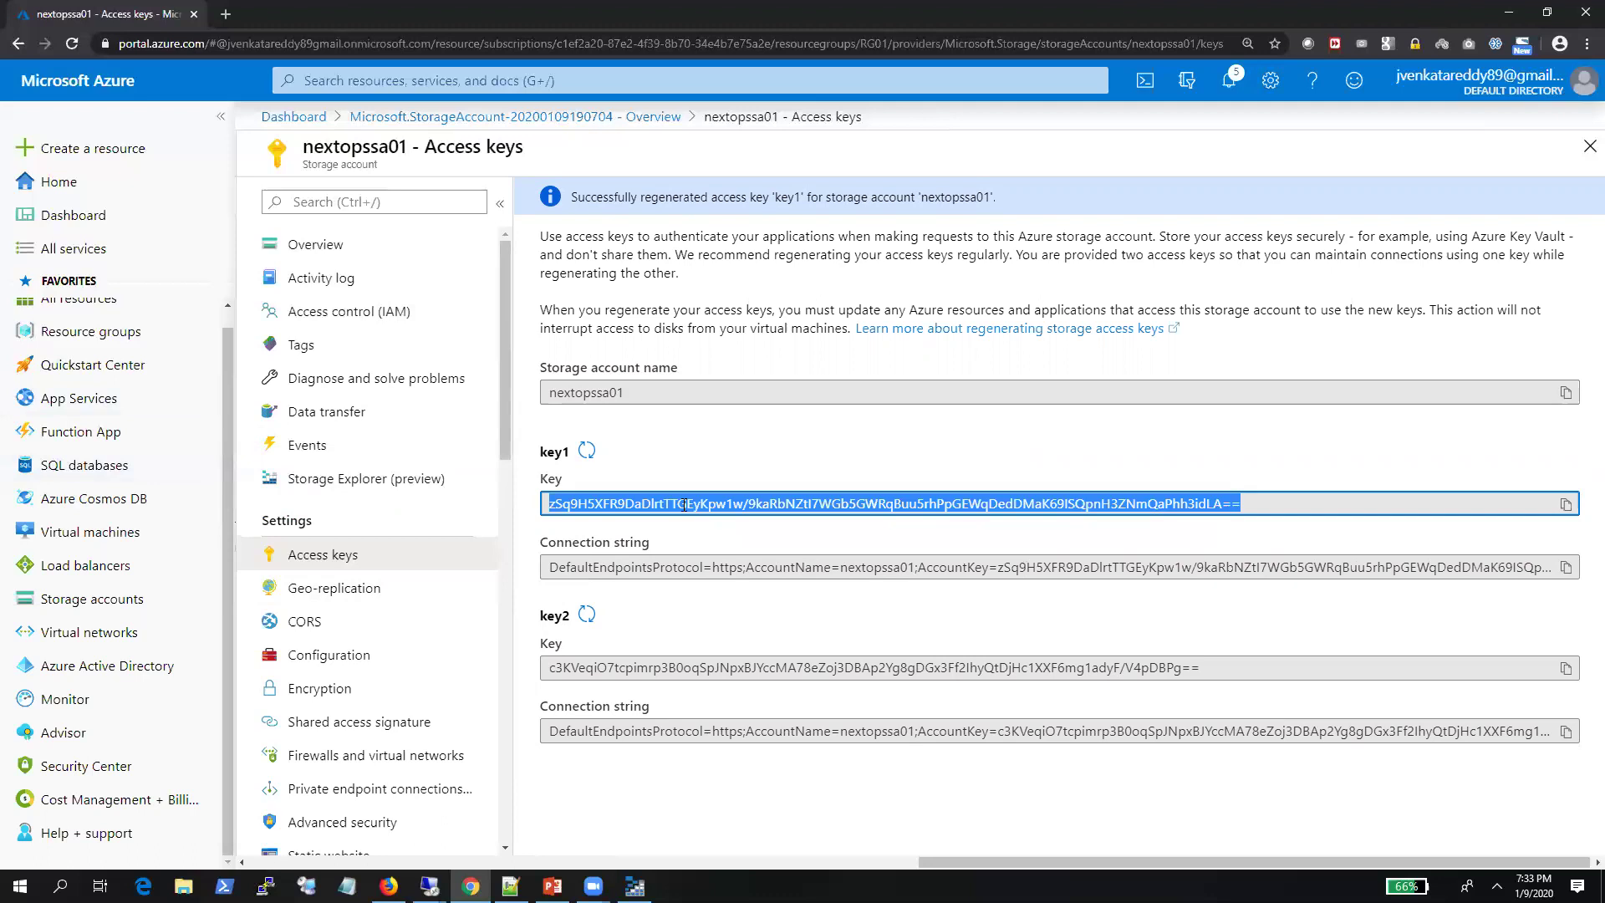
Open the storage account's Geo-replication page and examine its replication type, primary location map and data center status
left_click(381, 592)
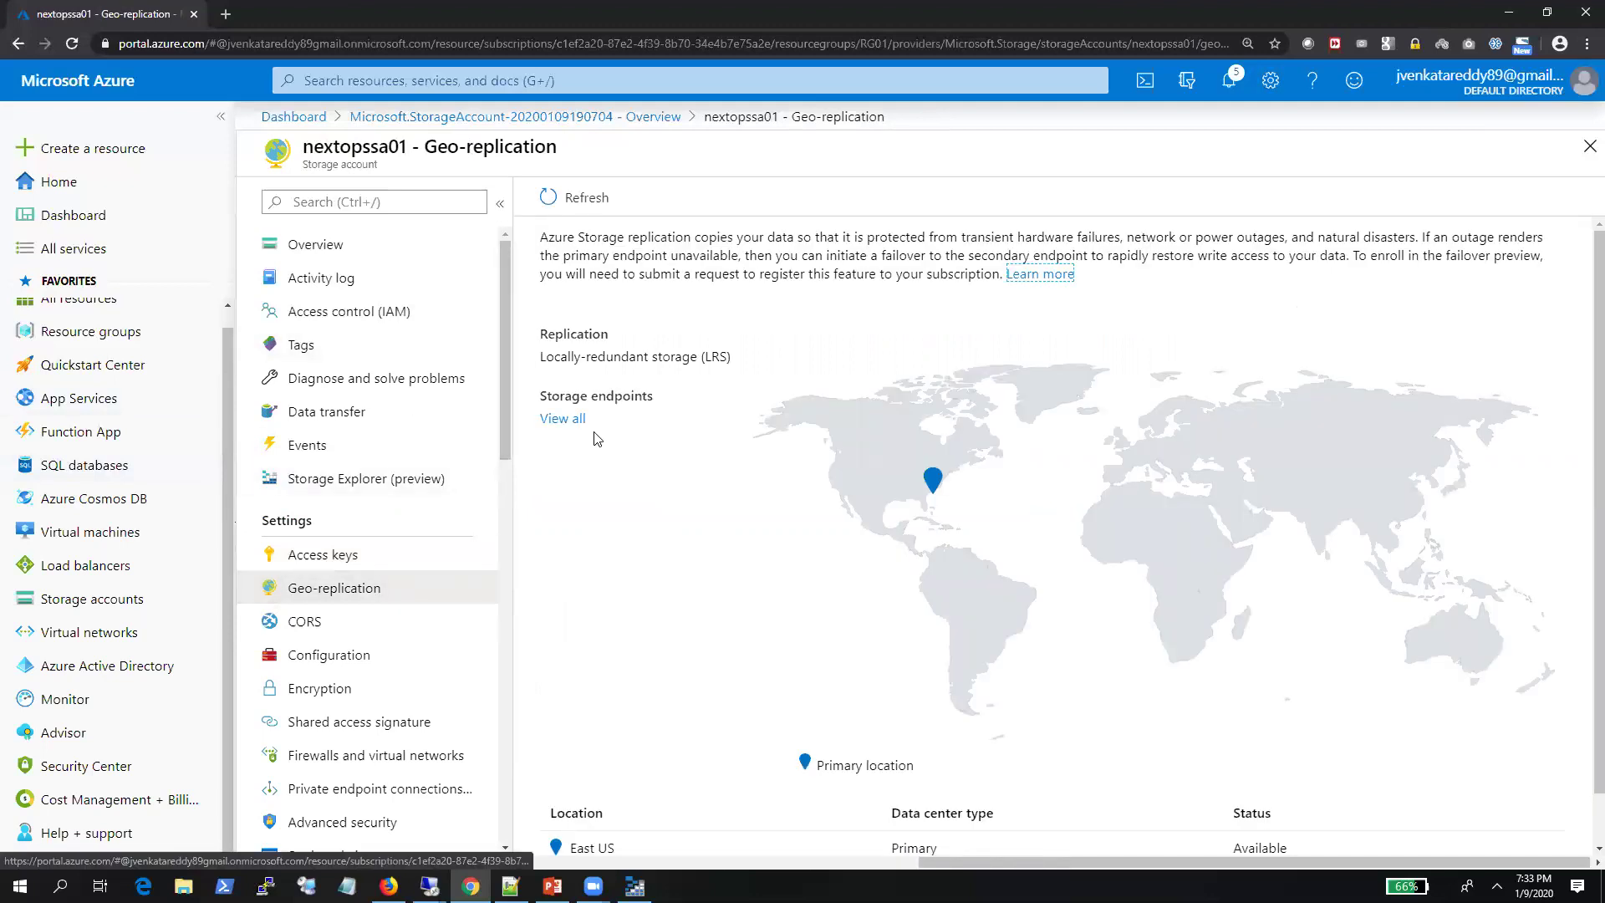
scroll(441, 545, "down", 3)
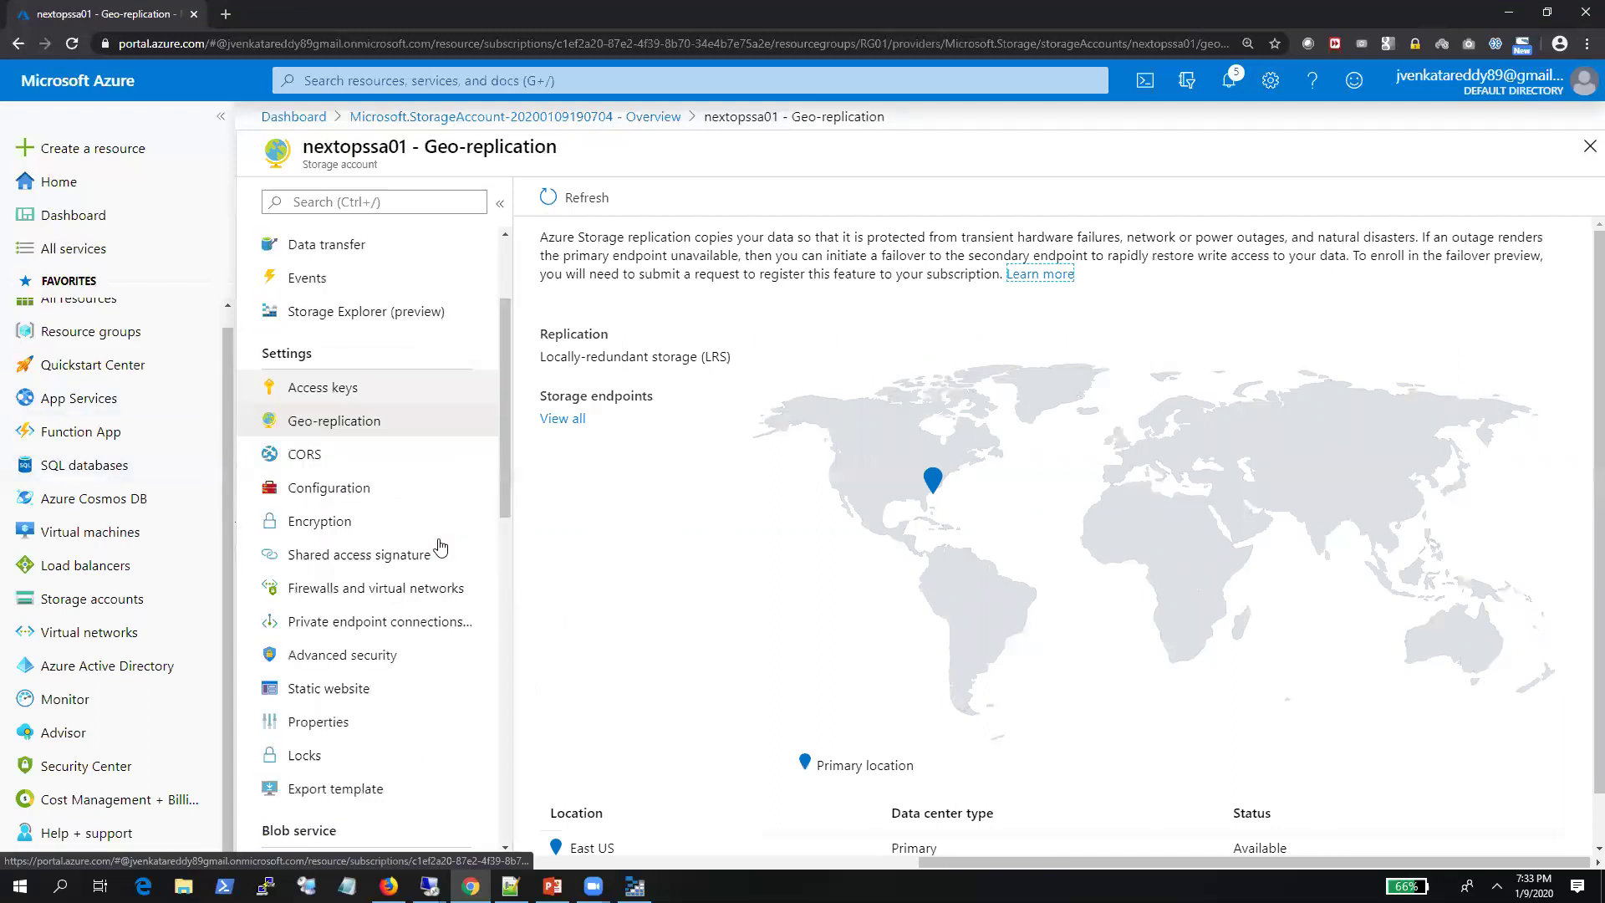
scroll(437, 548, "up", 3)
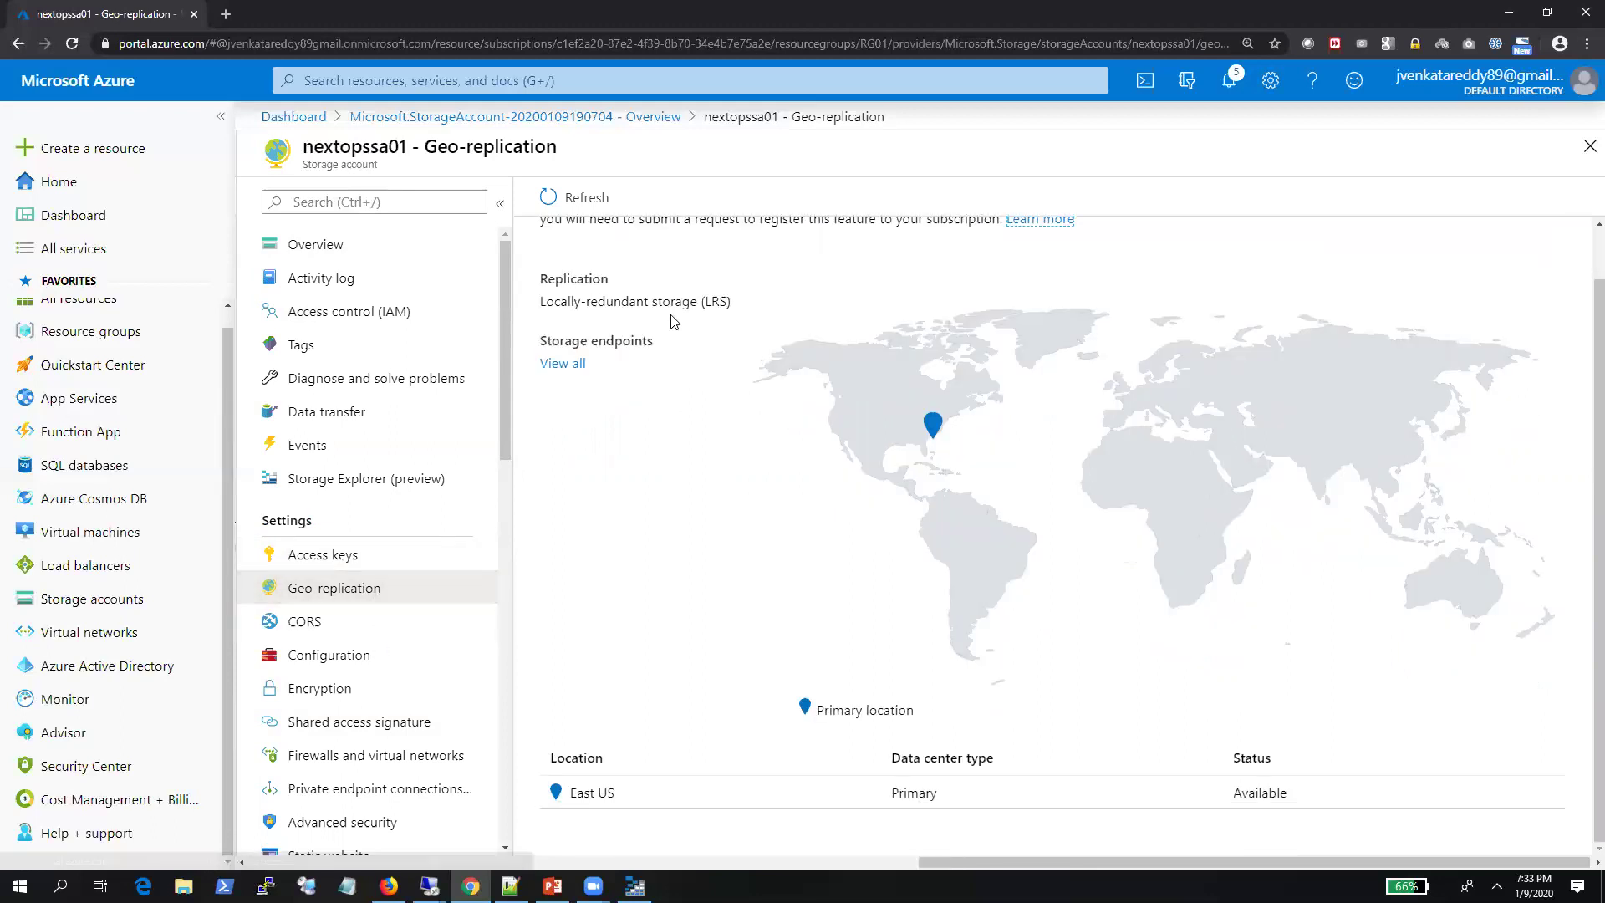
left_click(786, 279)
left_click_drag(735, 310, 575, 302)
left_click(575, 302)
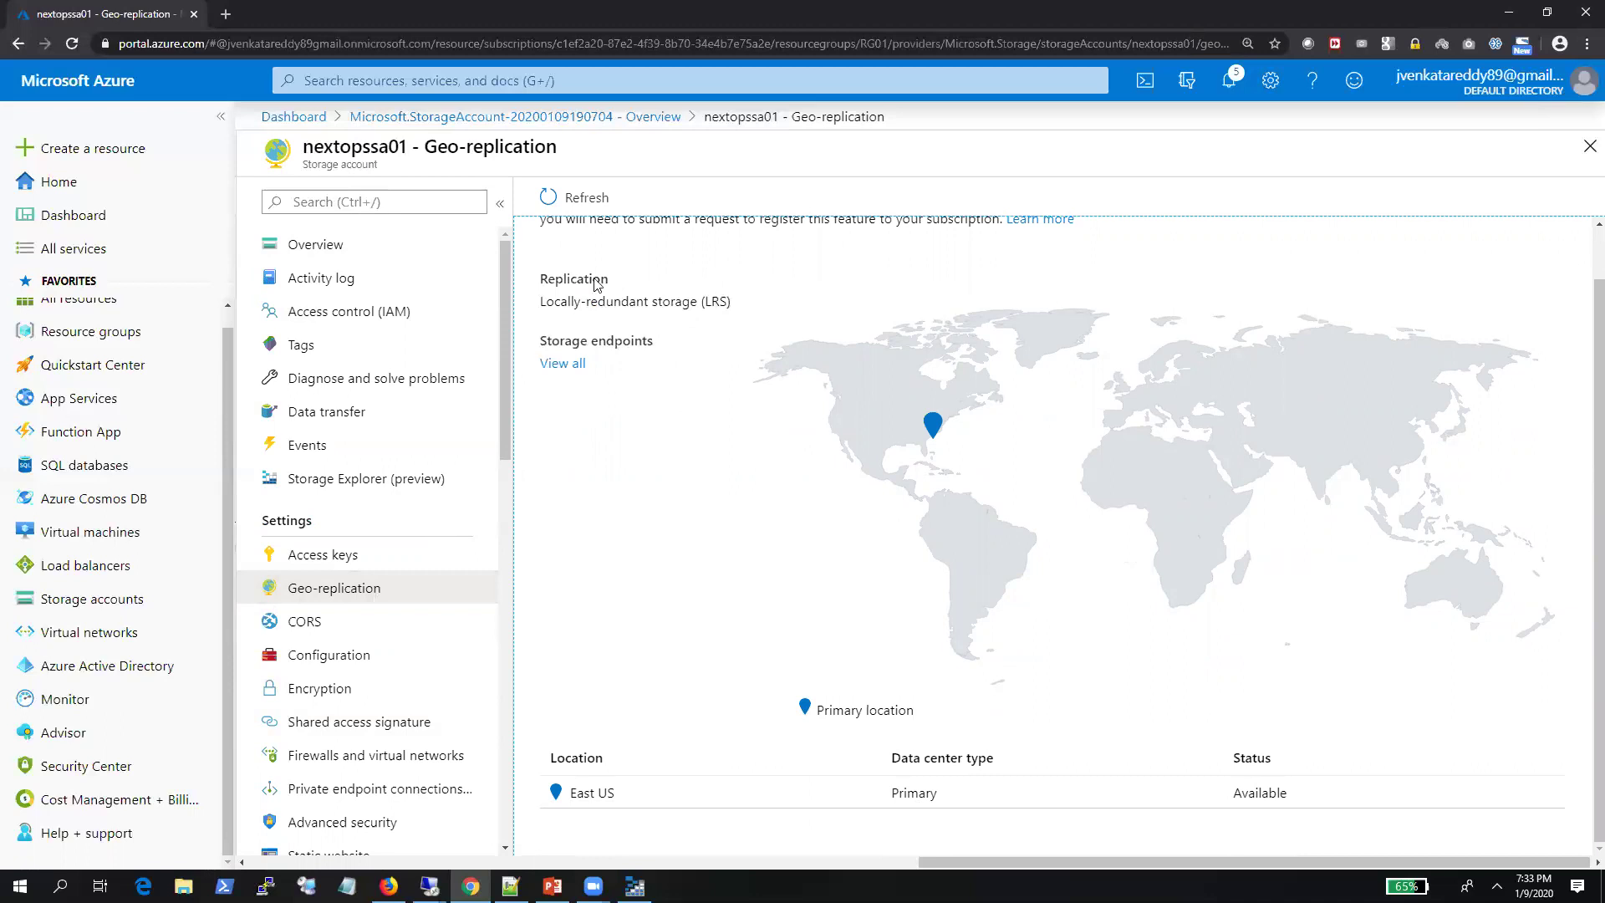
left_click(348, 588)
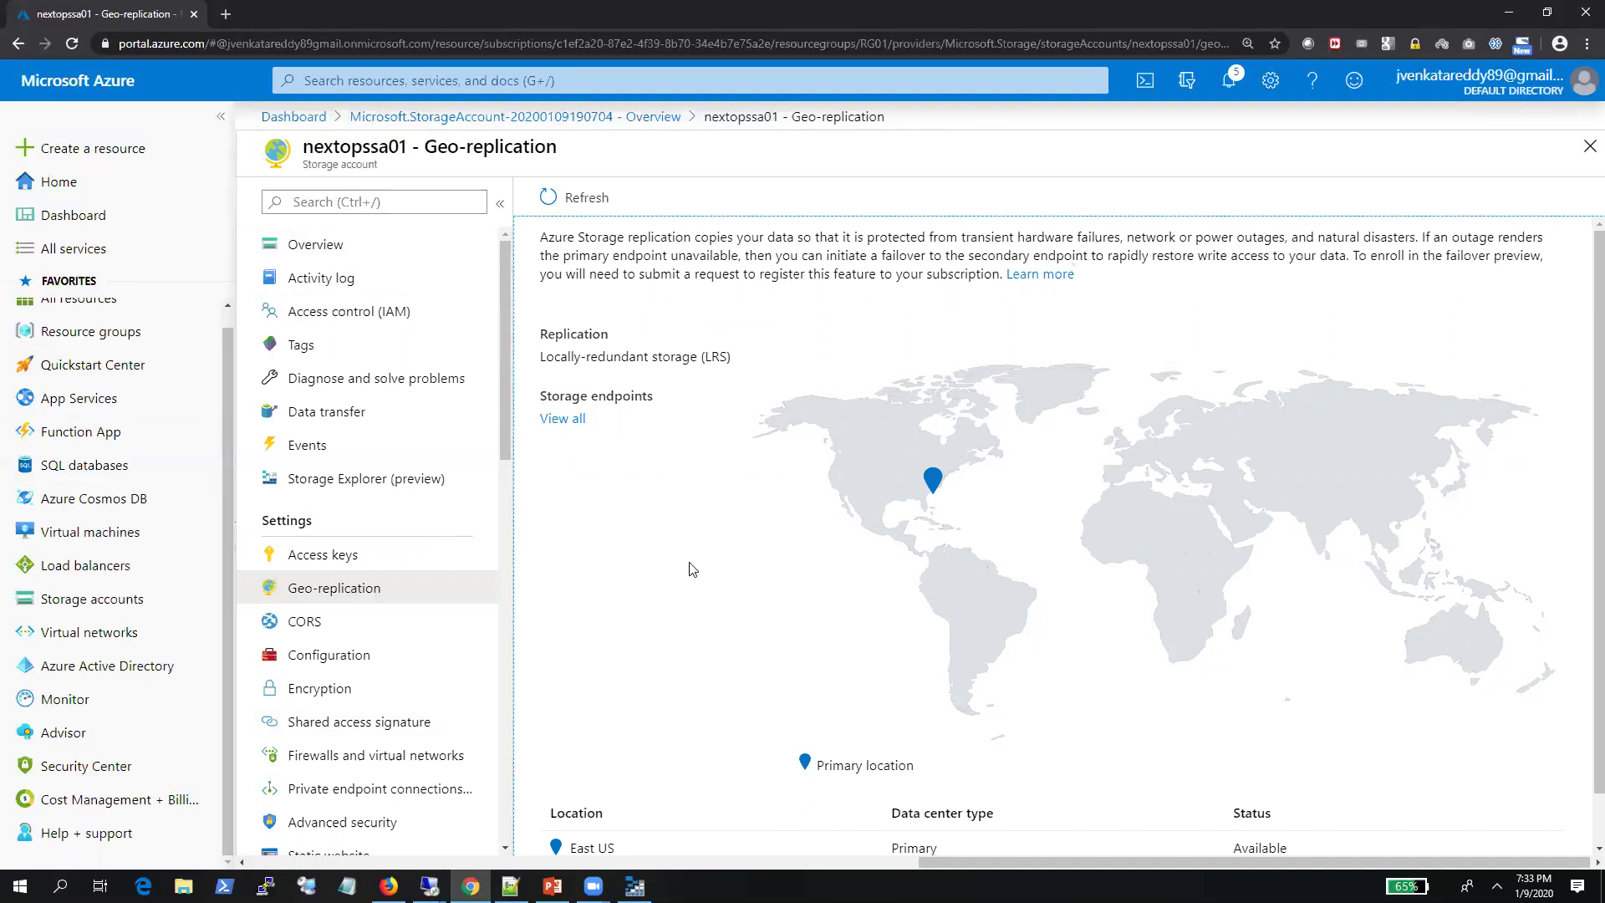
Open the storage account's CORS page and read how cross-domain rules work for the blob, file, queue and table services
scroll(693, 560, "down", 1)
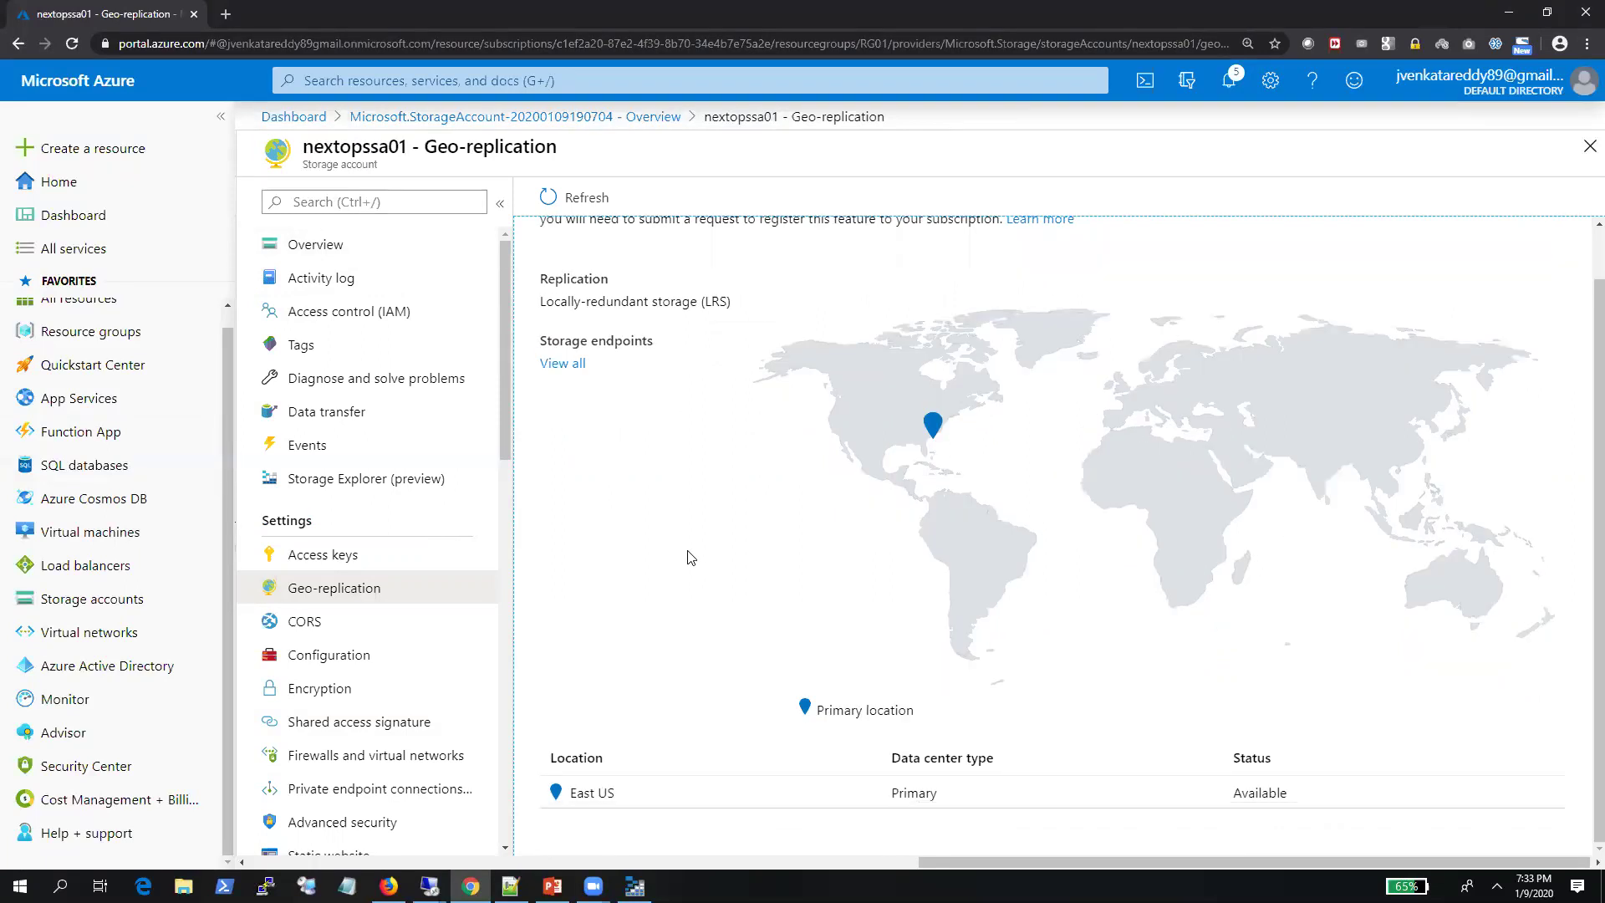
left_click(346, 628)
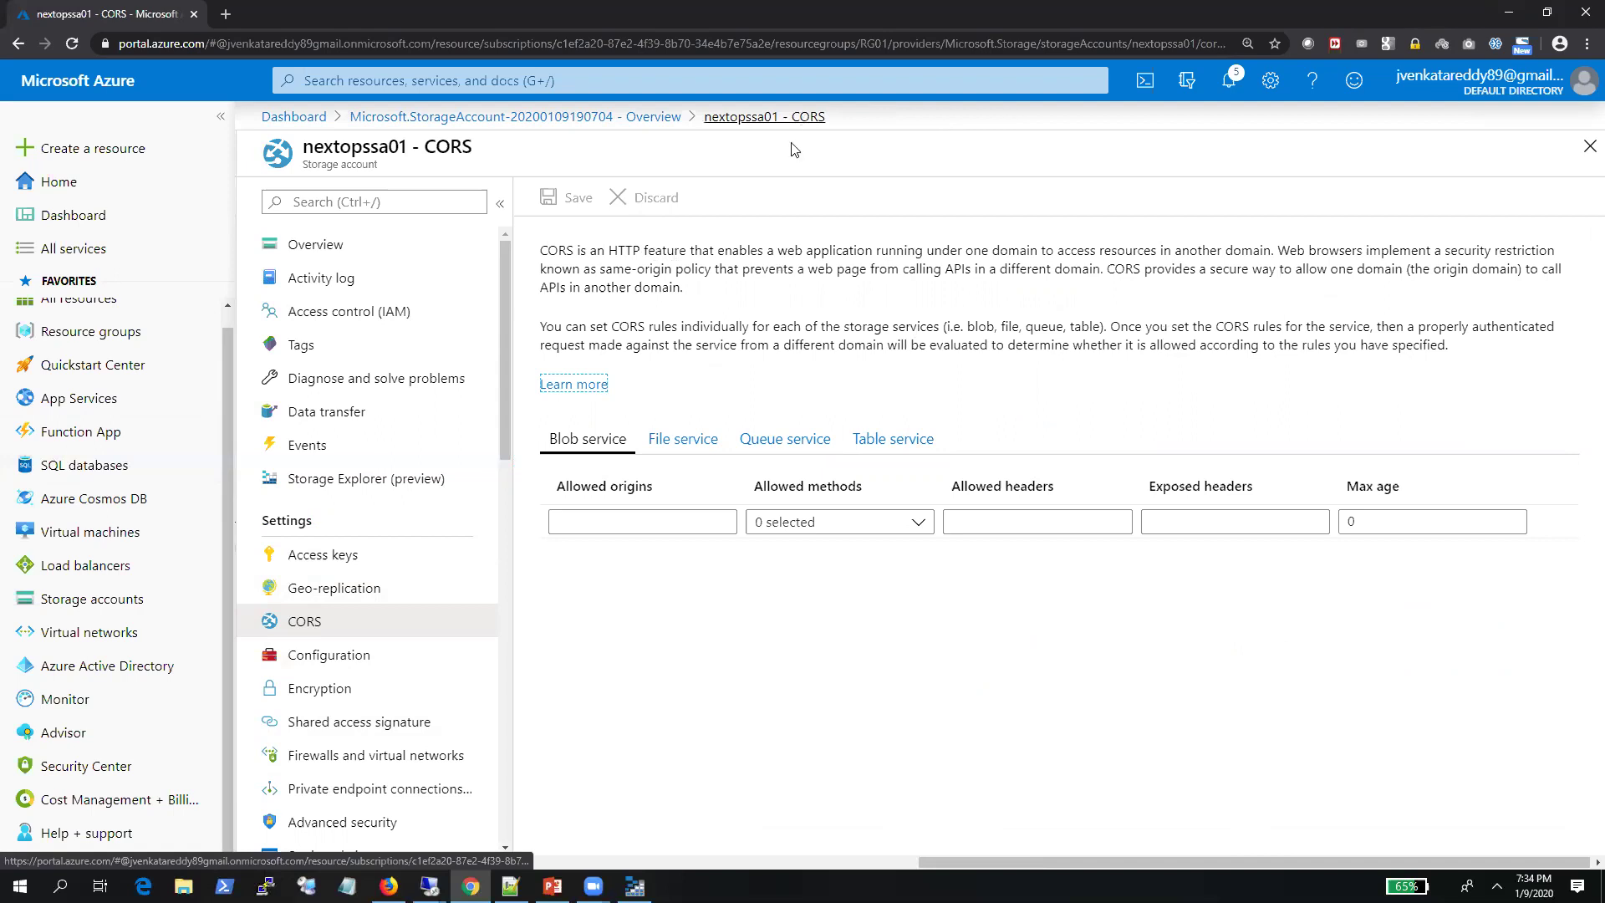
left_click_drag(597, 250, 769, 247)
left_click_drag(867, 245, 1033, 249)
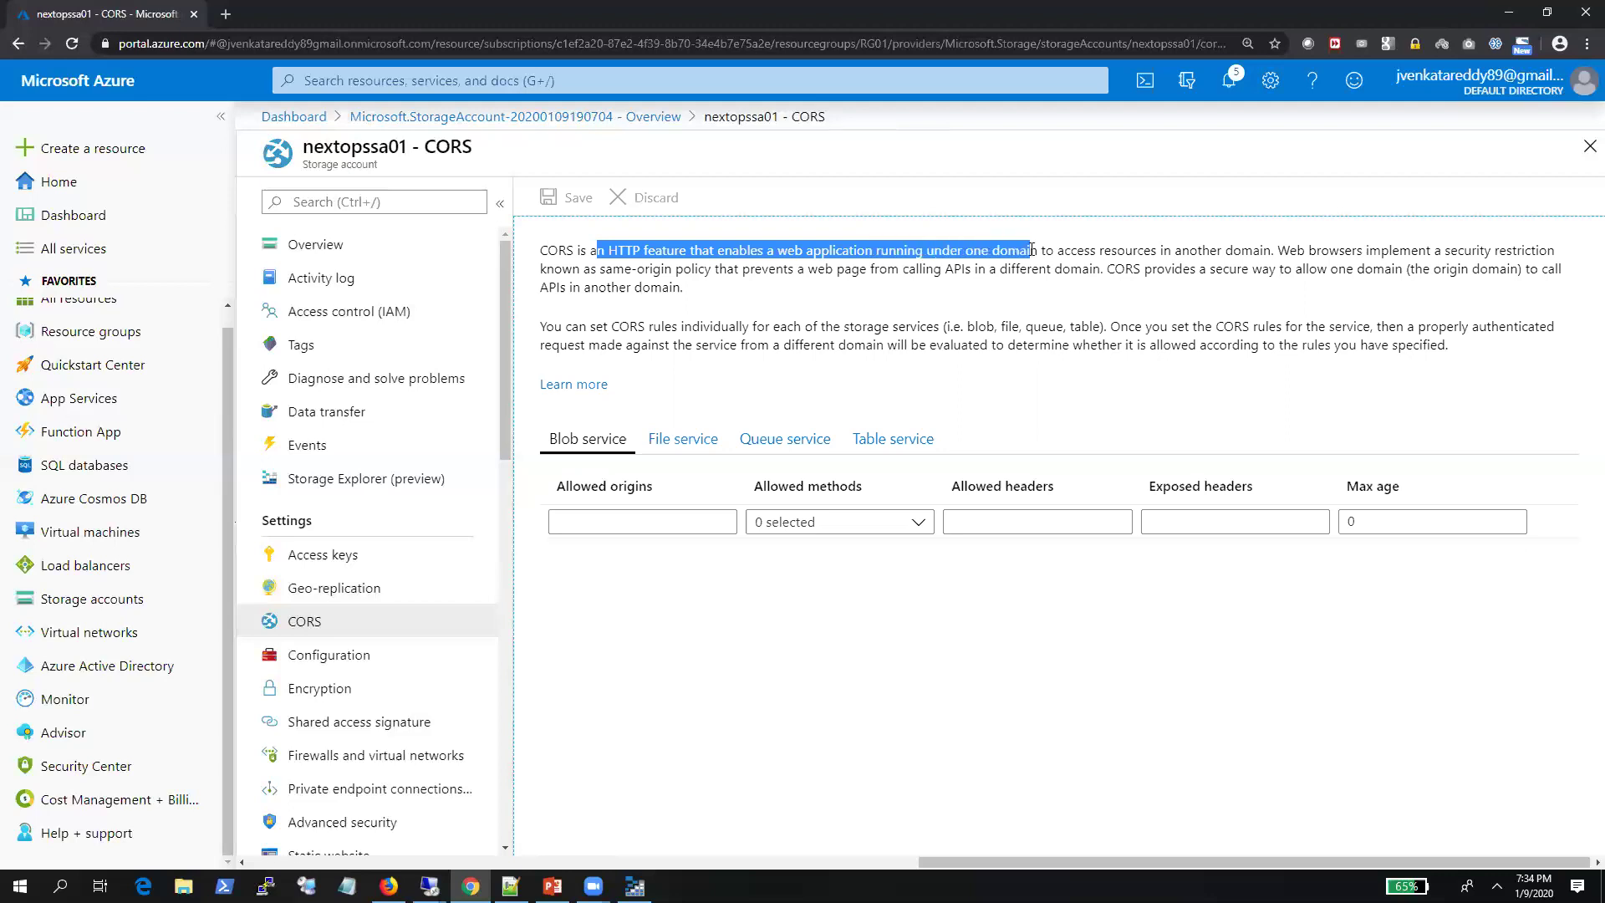
left_click(1152, 251)
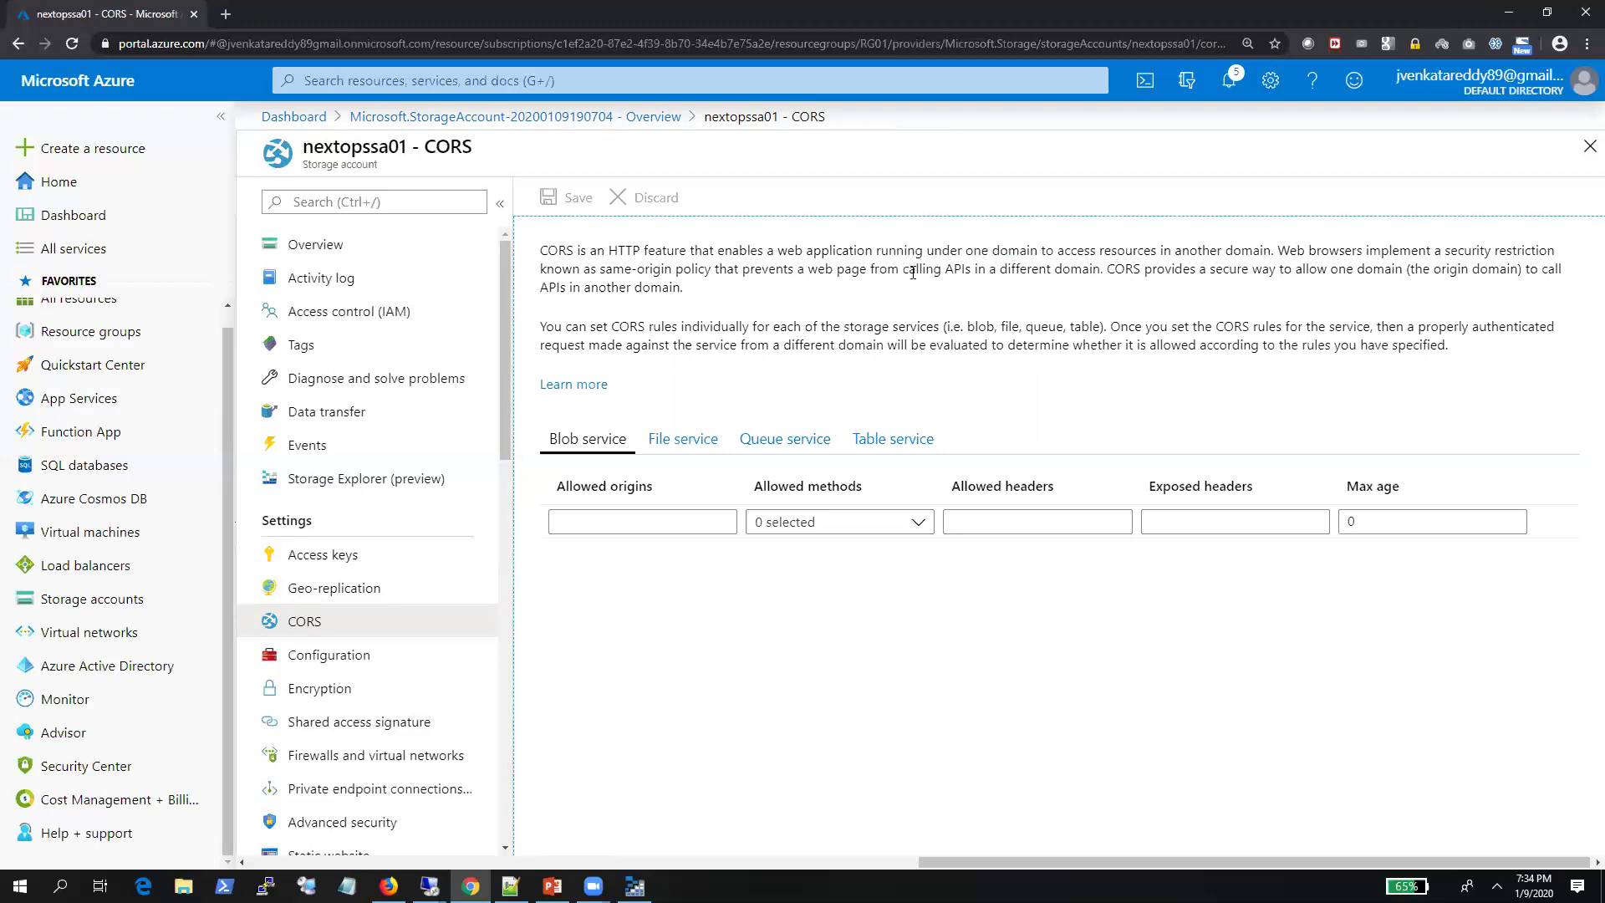
left_click_drag(903, 273, 971, 274)
left_click_drag(1530, 269, 1424, 269)
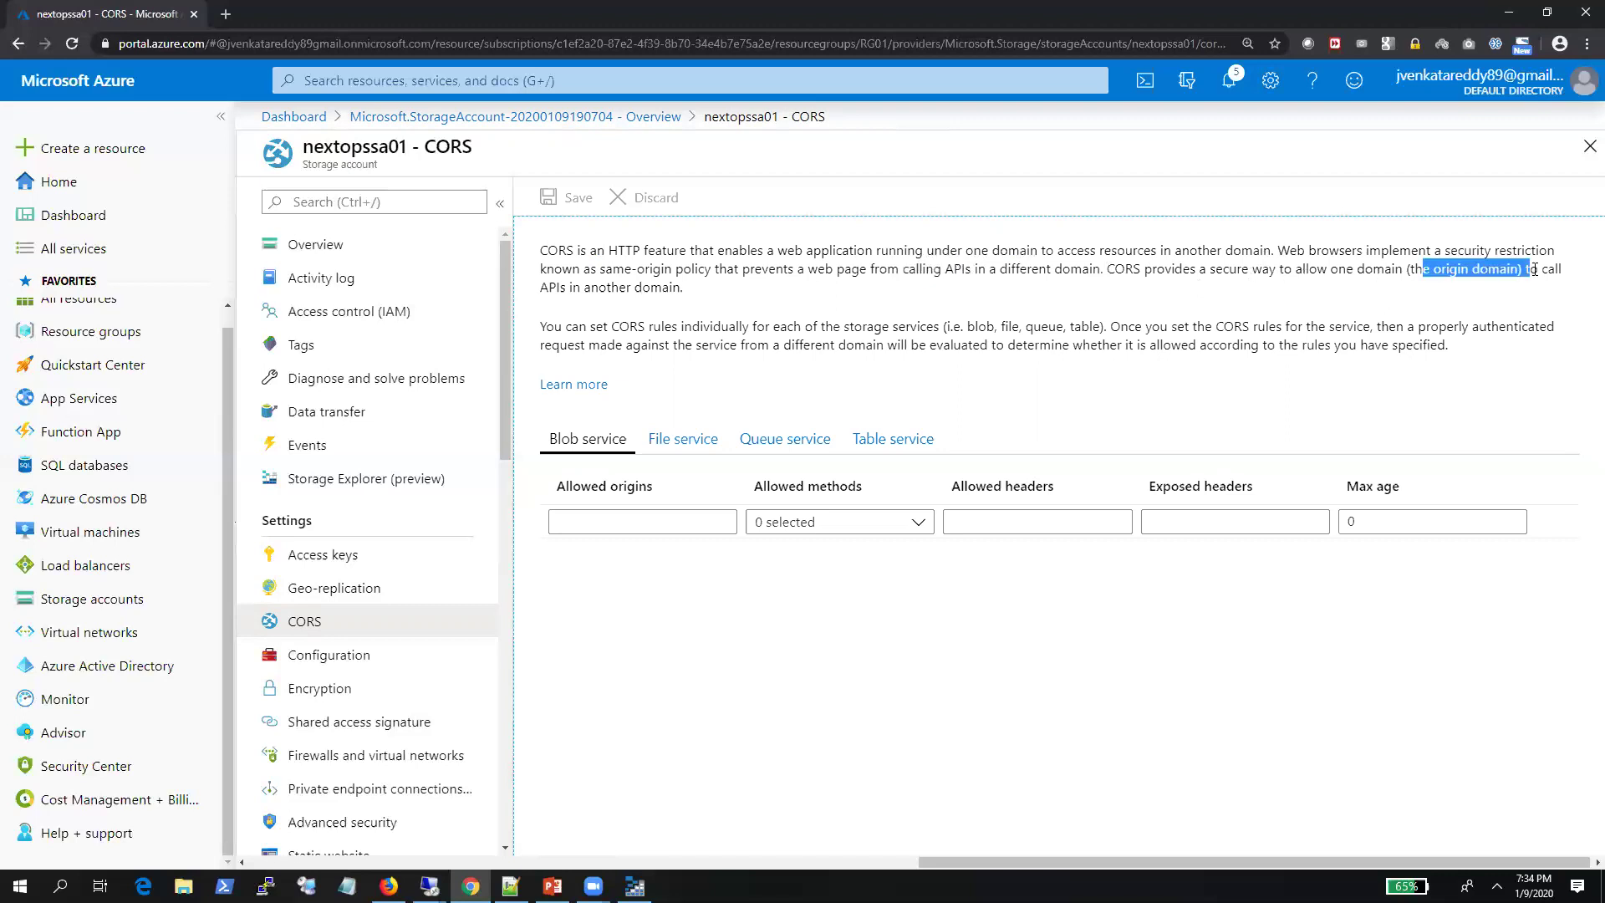
left_click_drag(539, 288, 549, 288)
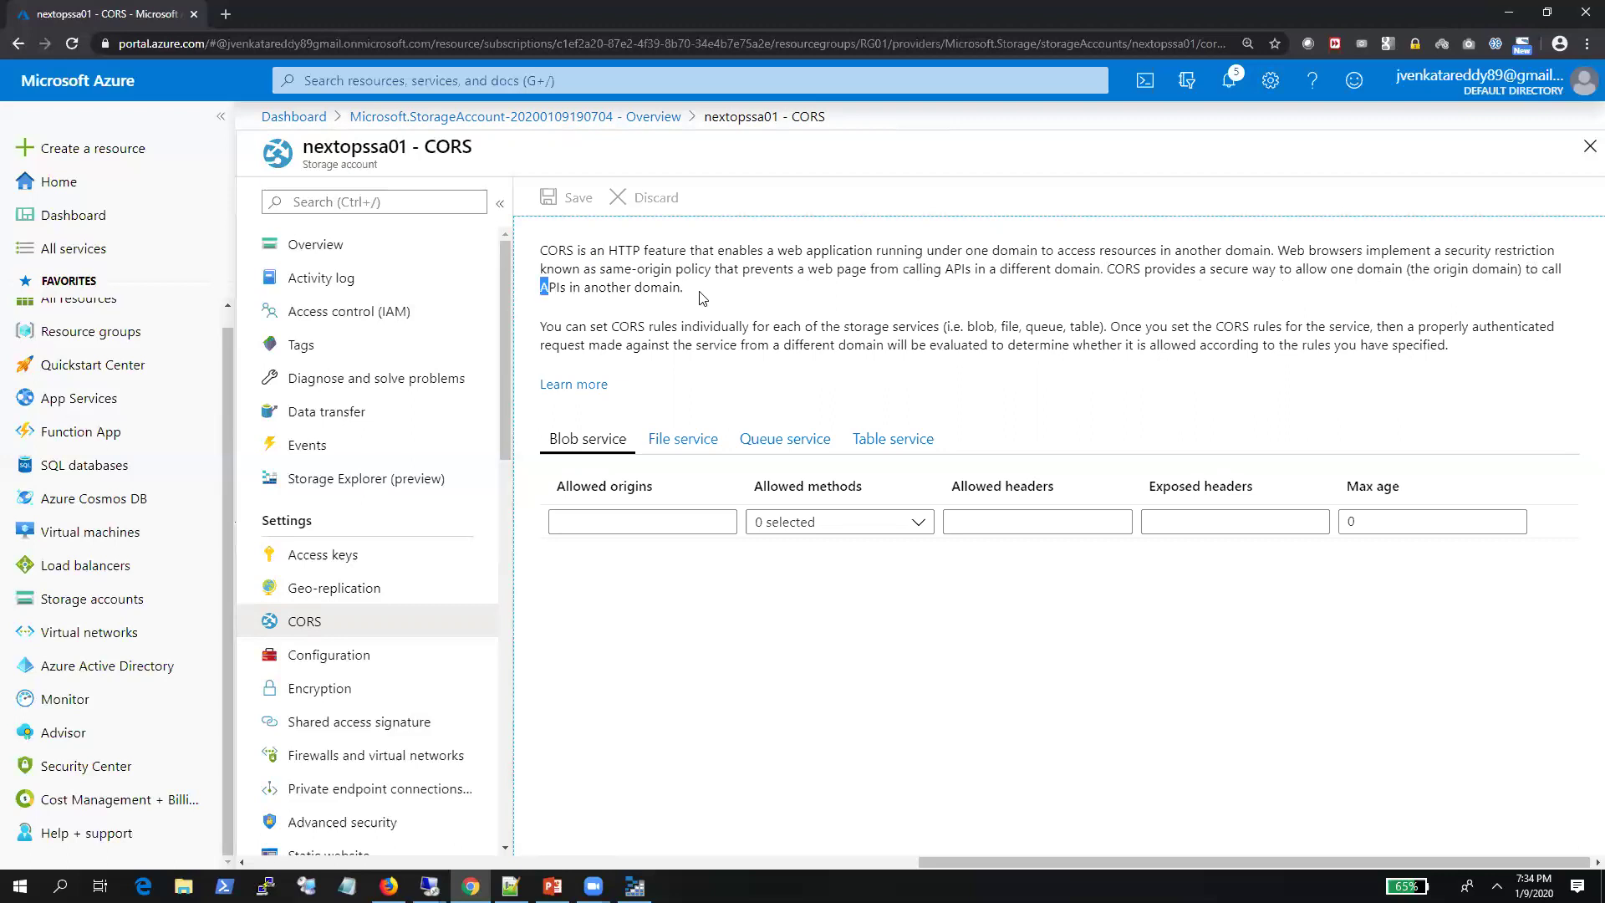
left_click_drag(702, 299, 711, 299)
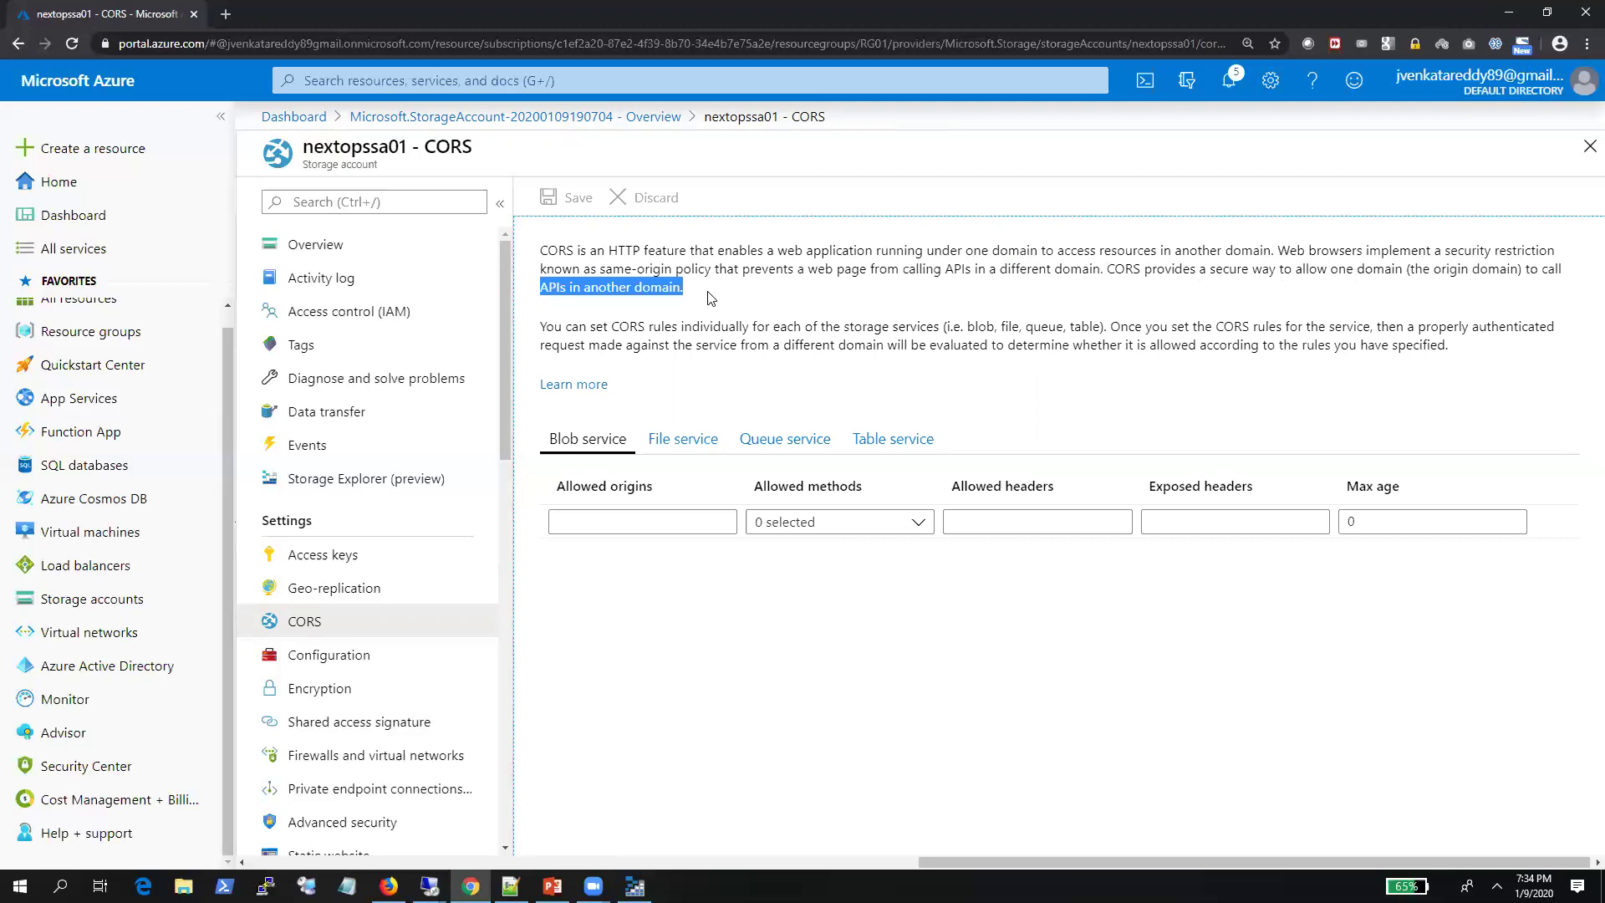
double_click(1235, 327)
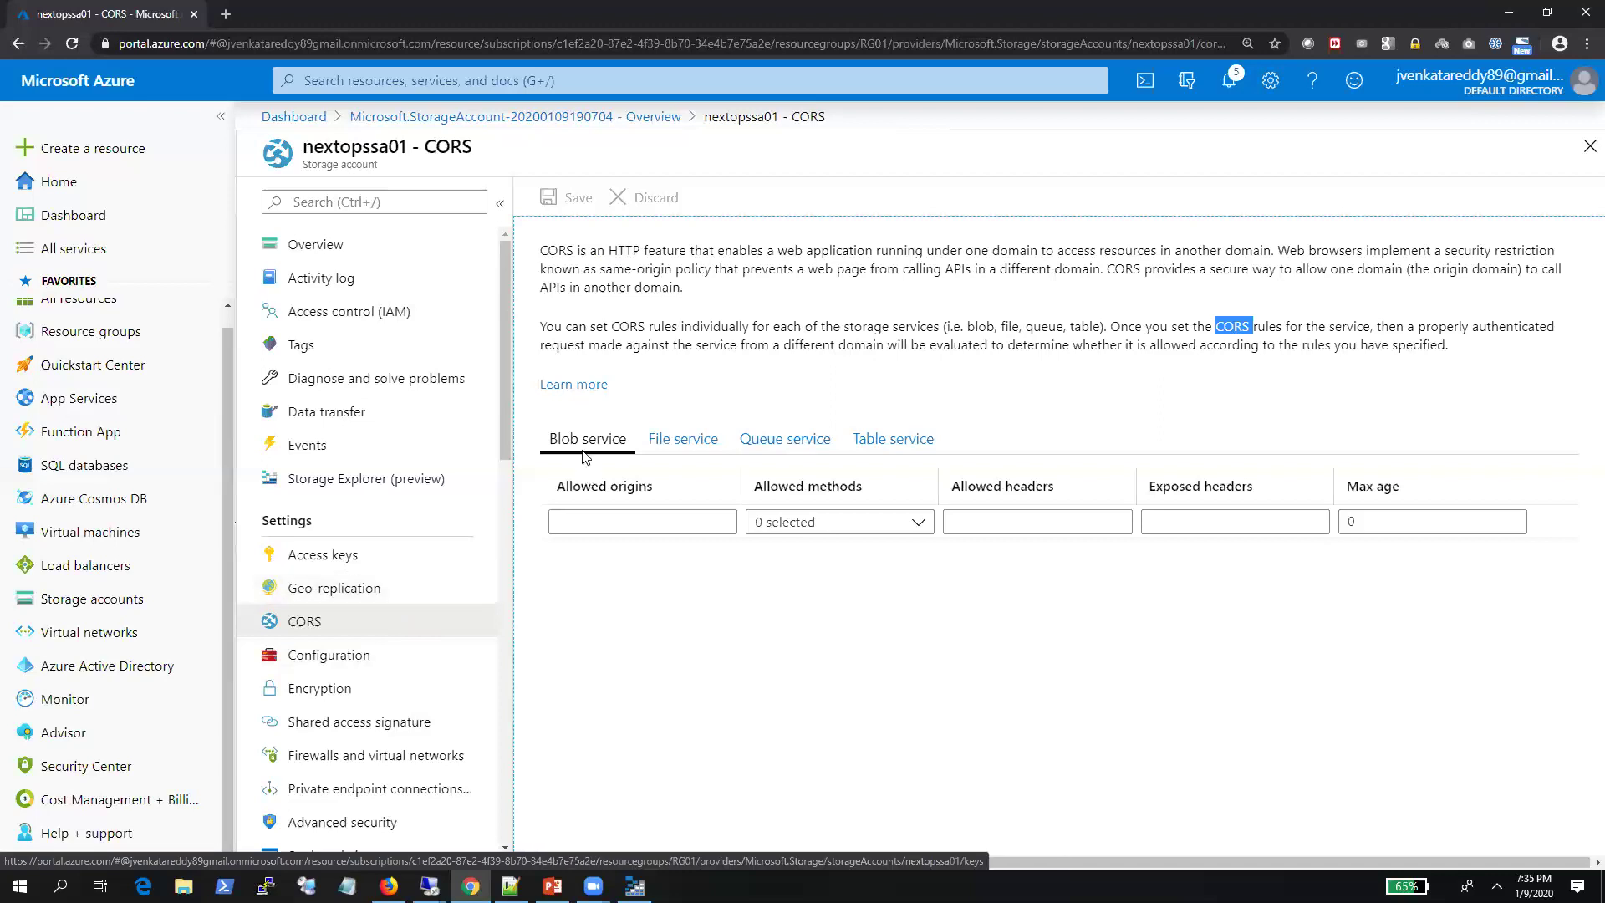
Draft a Blob service CORS rule with allowed origin nextops.com and allowed methods GET and PUT
left_click(590, 518)
type("nextops.com")
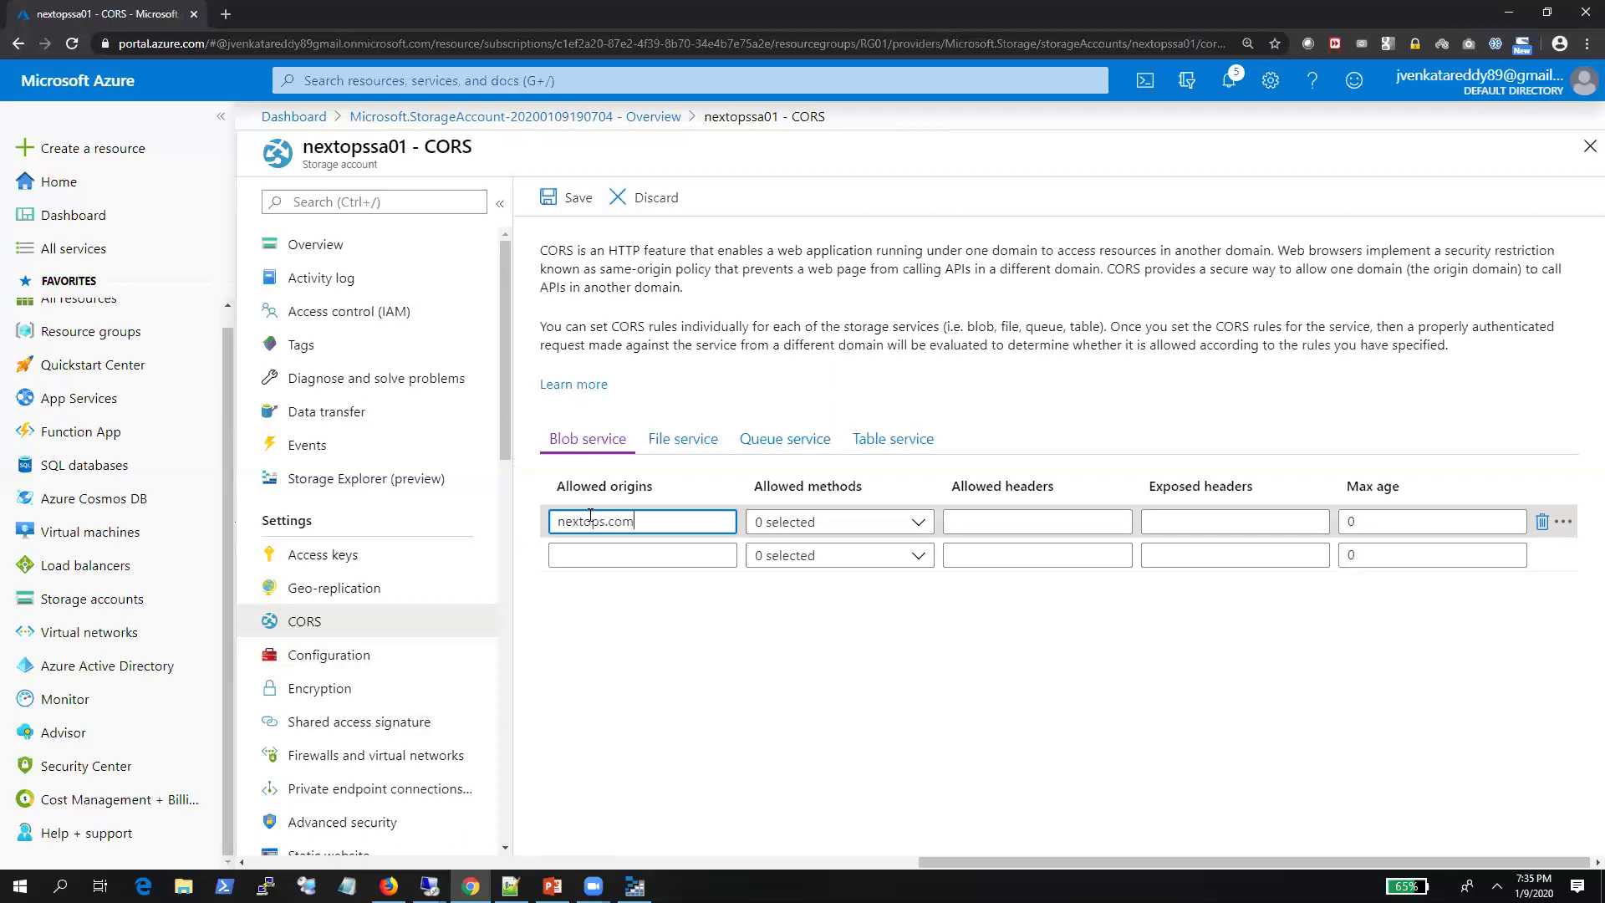
left_click(853, 522)
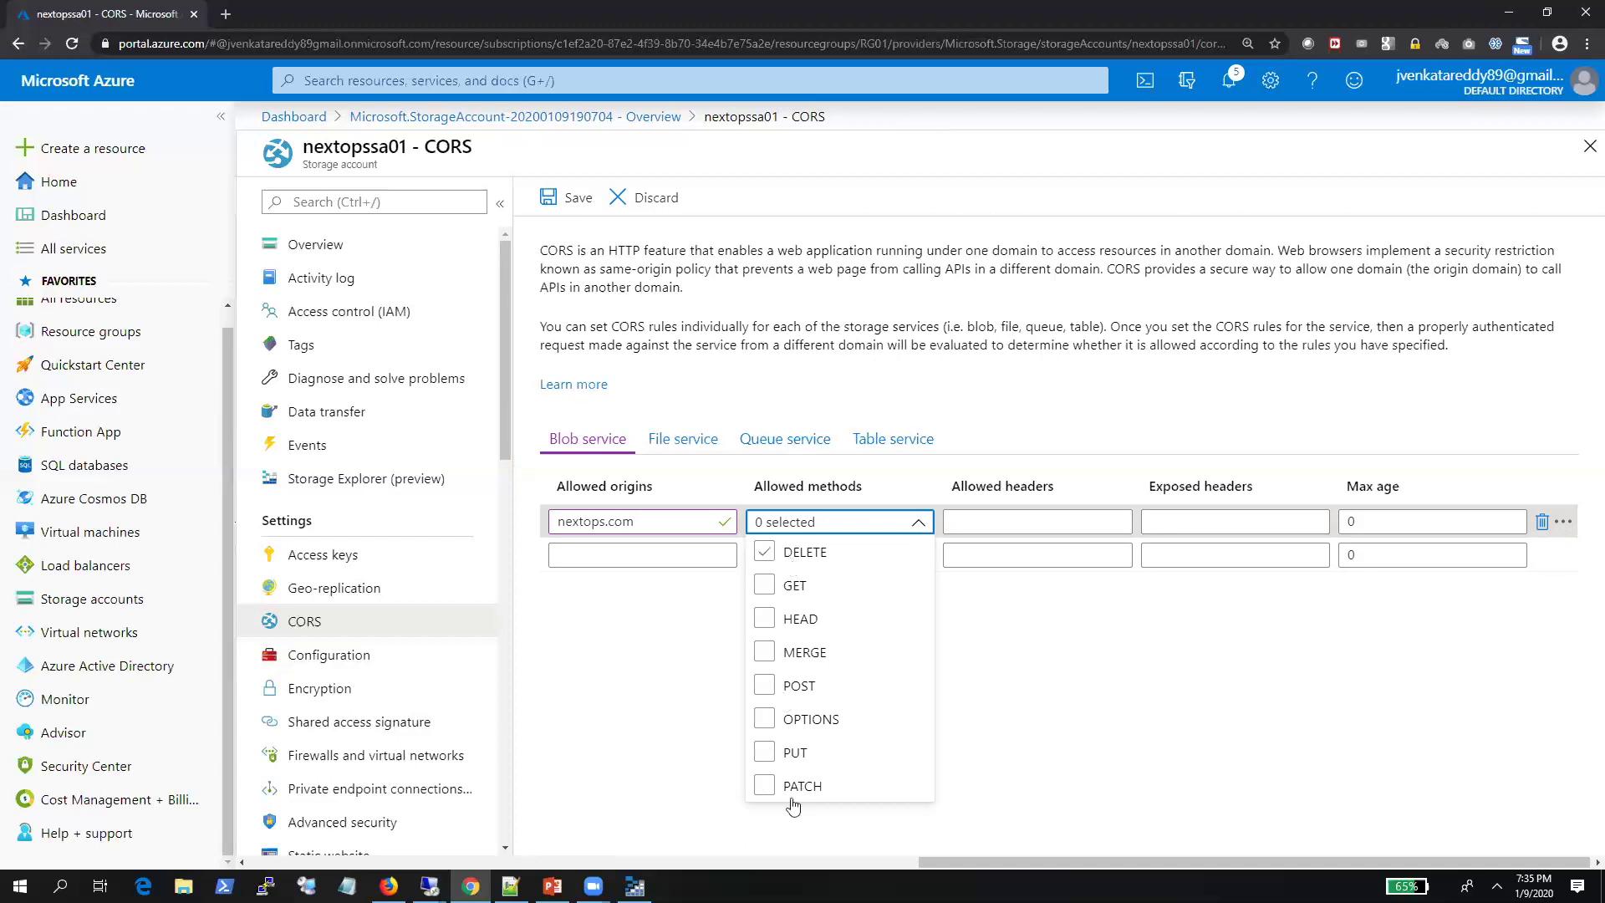
left_click(767, 587)
left_click(765, 754)
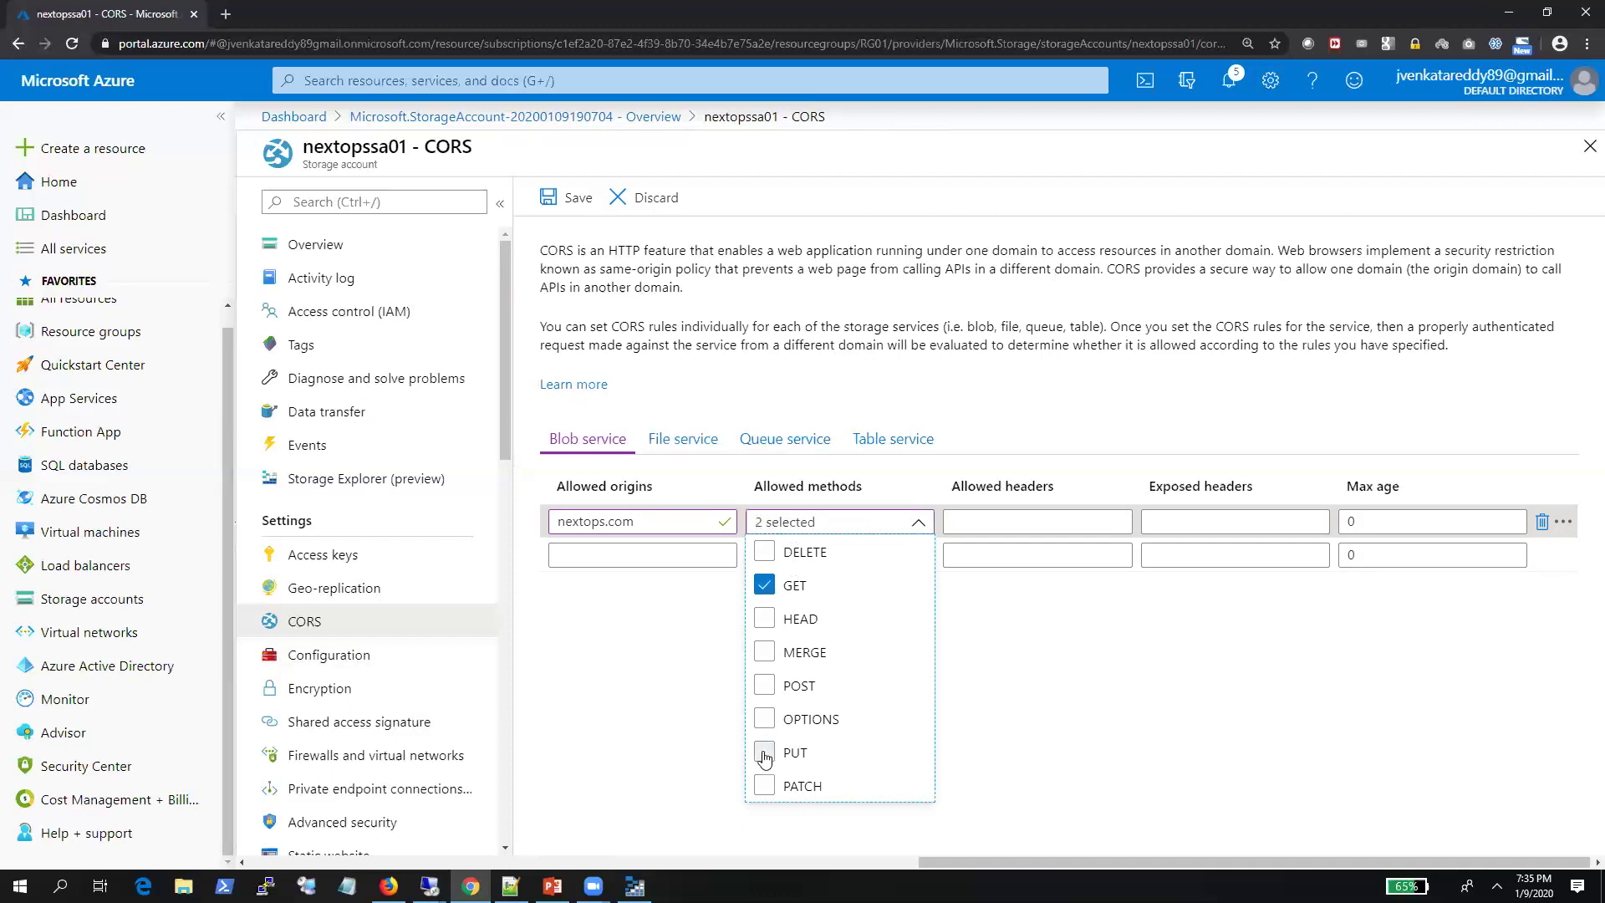
left_click(1104, 658)
Check the rule's allowed headers and max age fields and discard the unsaved CORS changes
left_click(1013, 520)
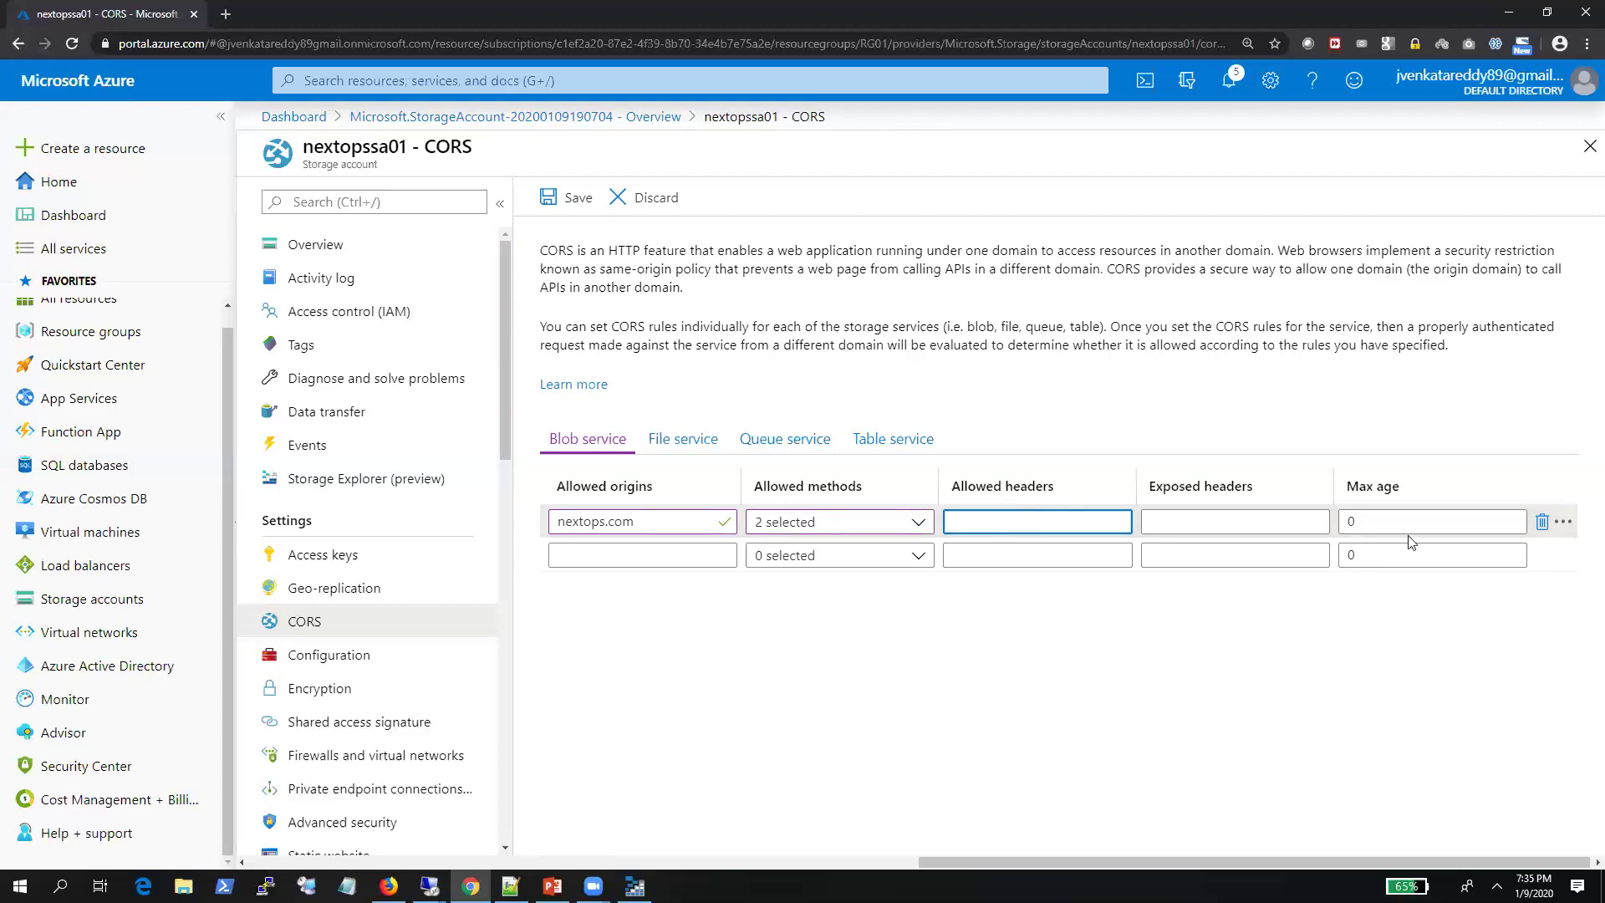
double_click(1350, 521)
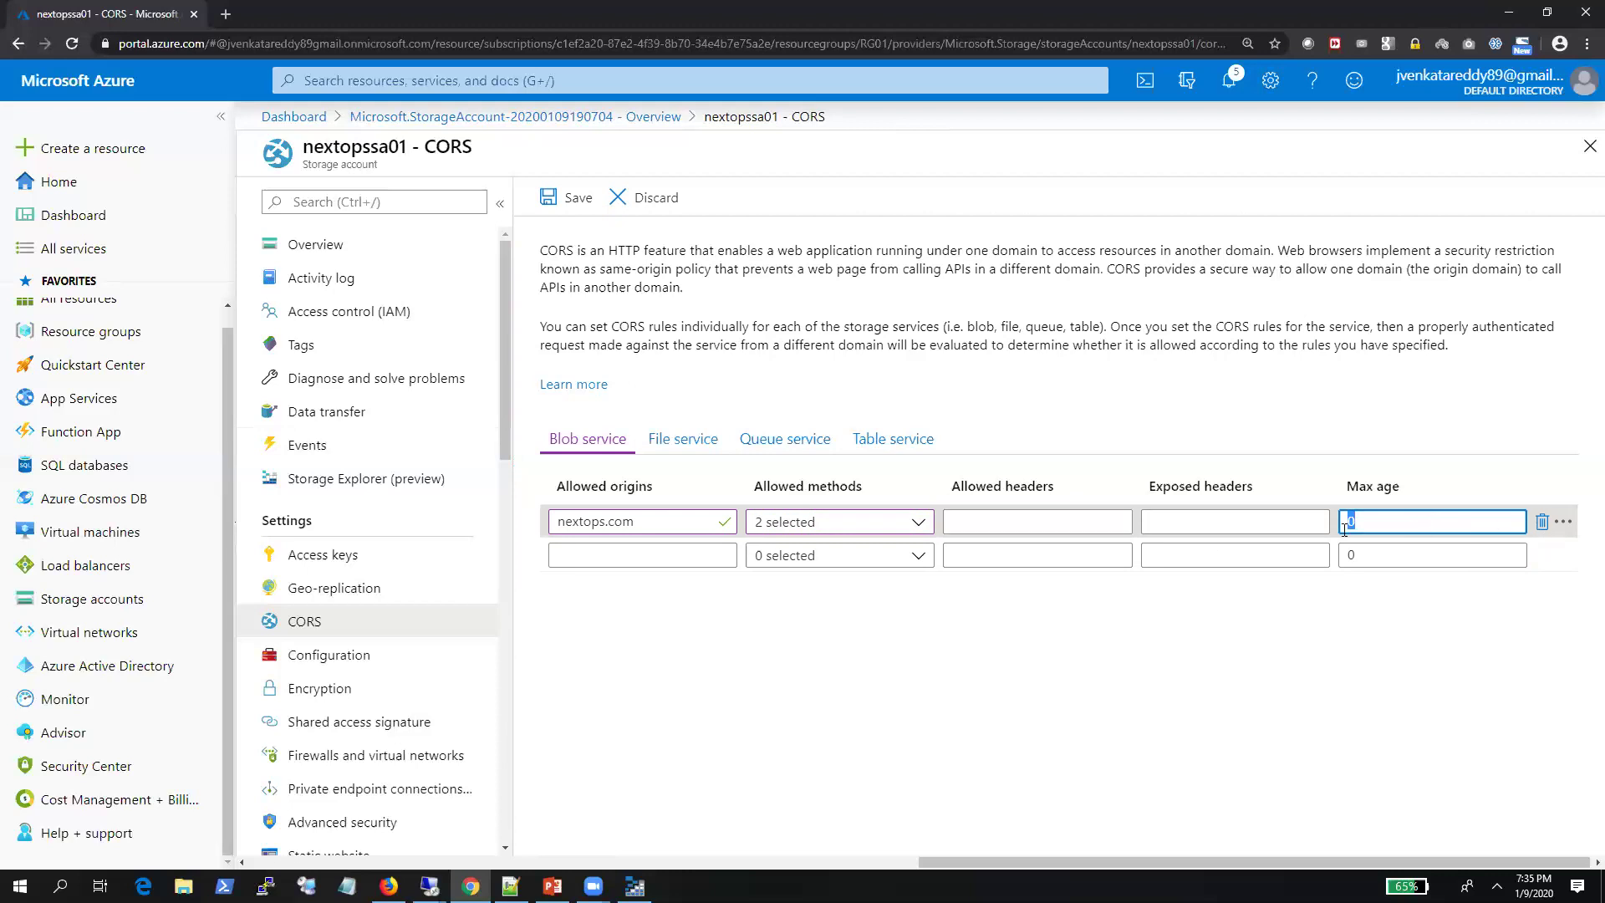
left_click(632, 199)
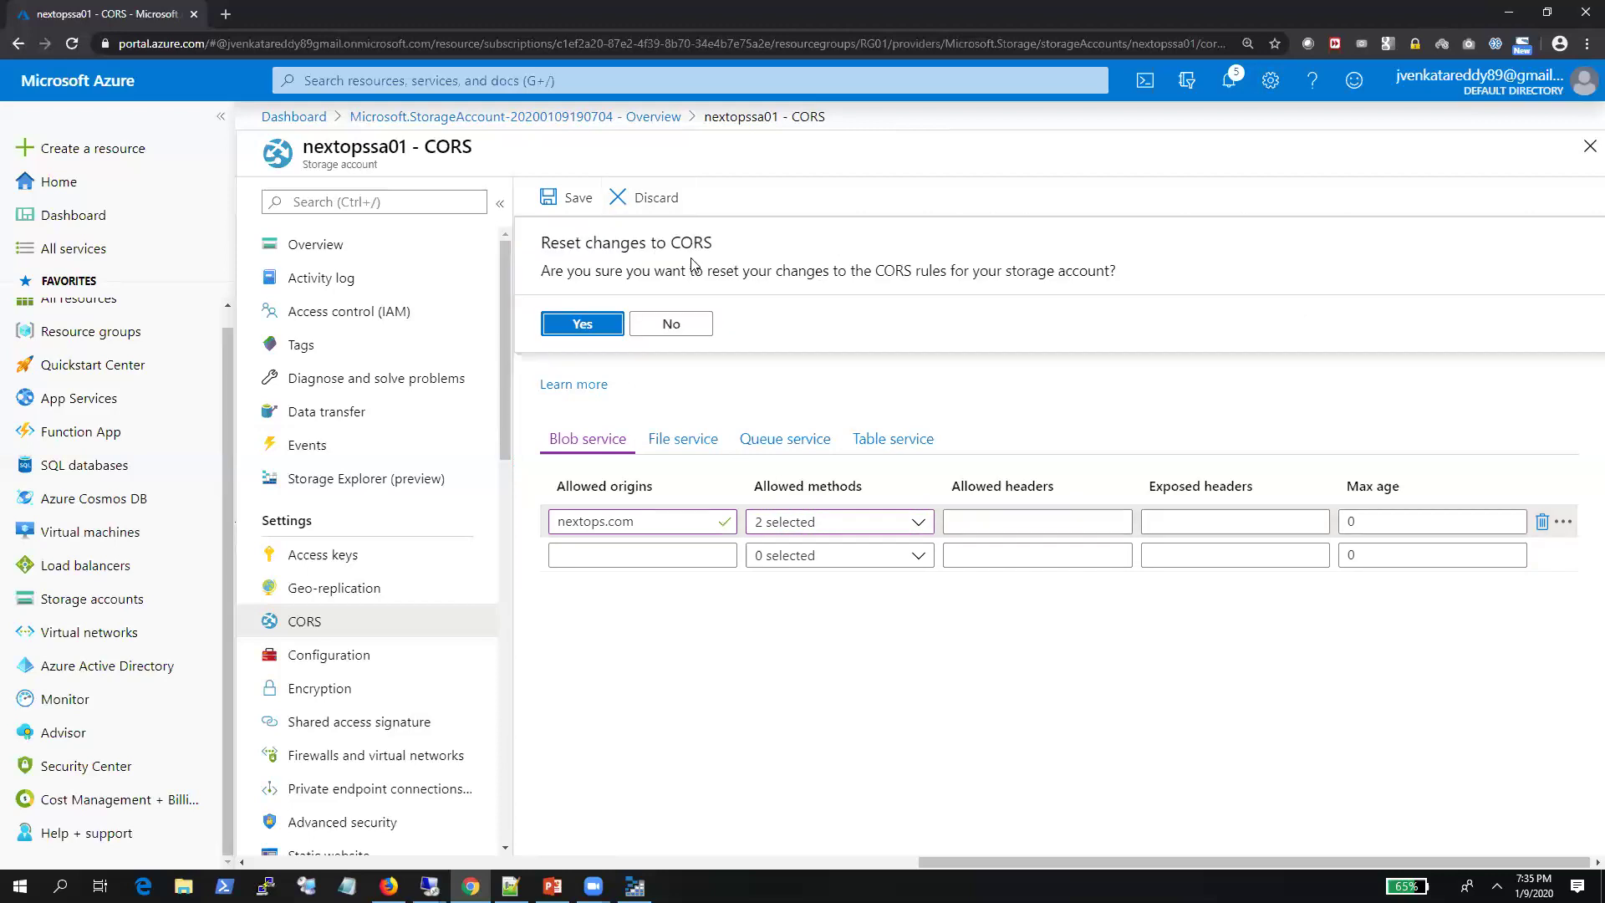
left_click(583, 328)
Search Google for "cors in azure", read the Cross Origin Resource Sharing definition, and return to the storage account's CORS page
left_click(221, 12)
type("cor")
key("Return")
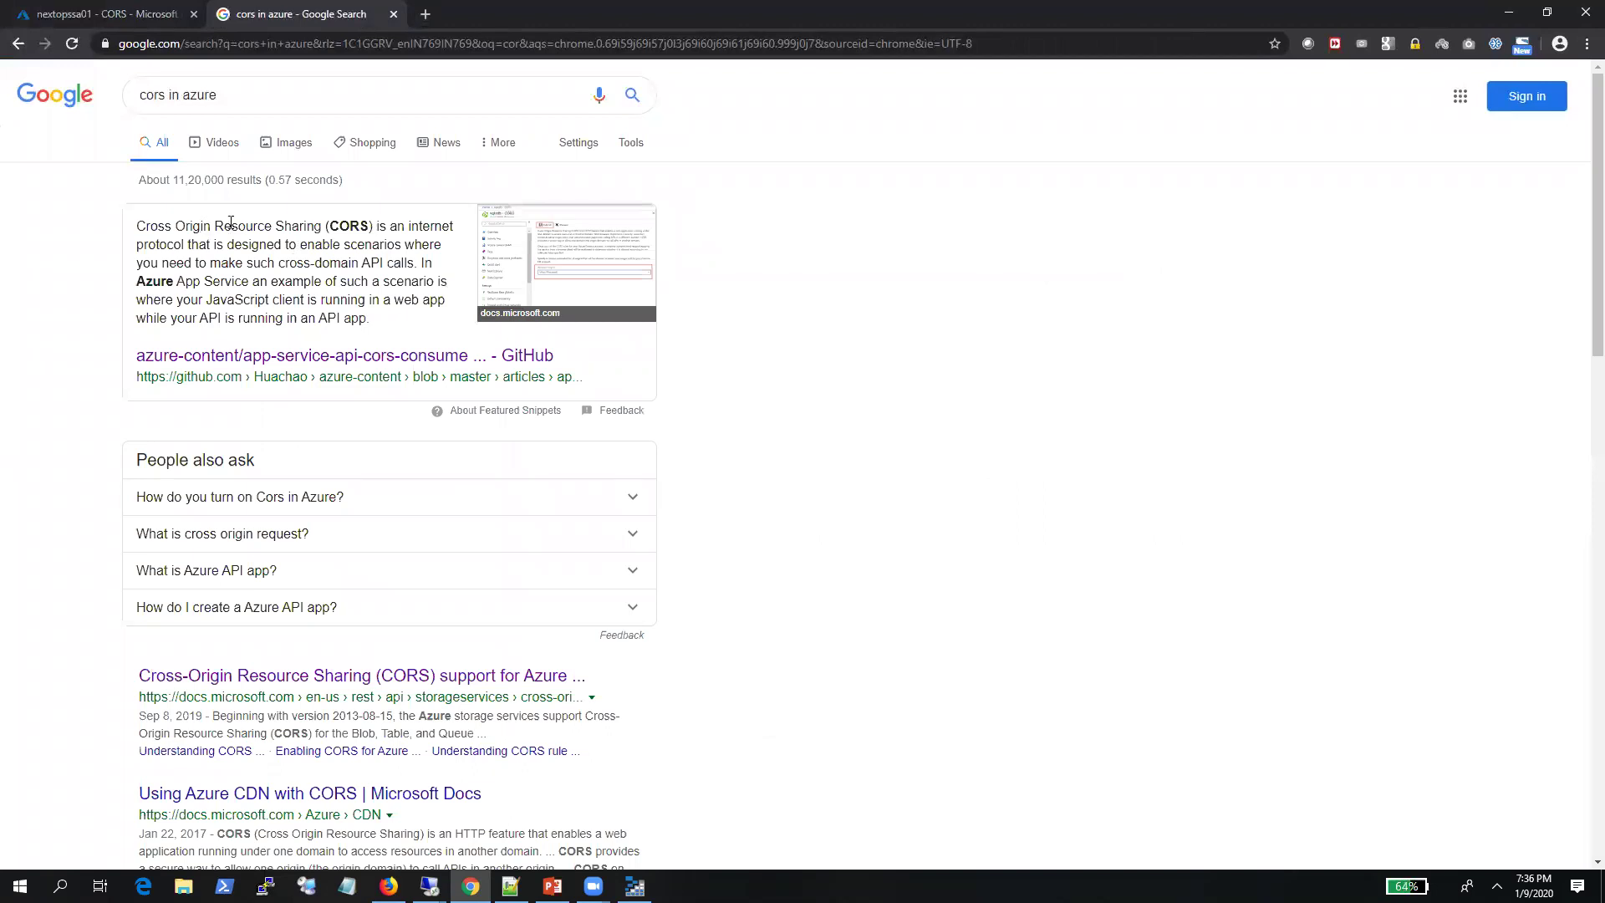
left_click_drag(321, 225, 114, 224)
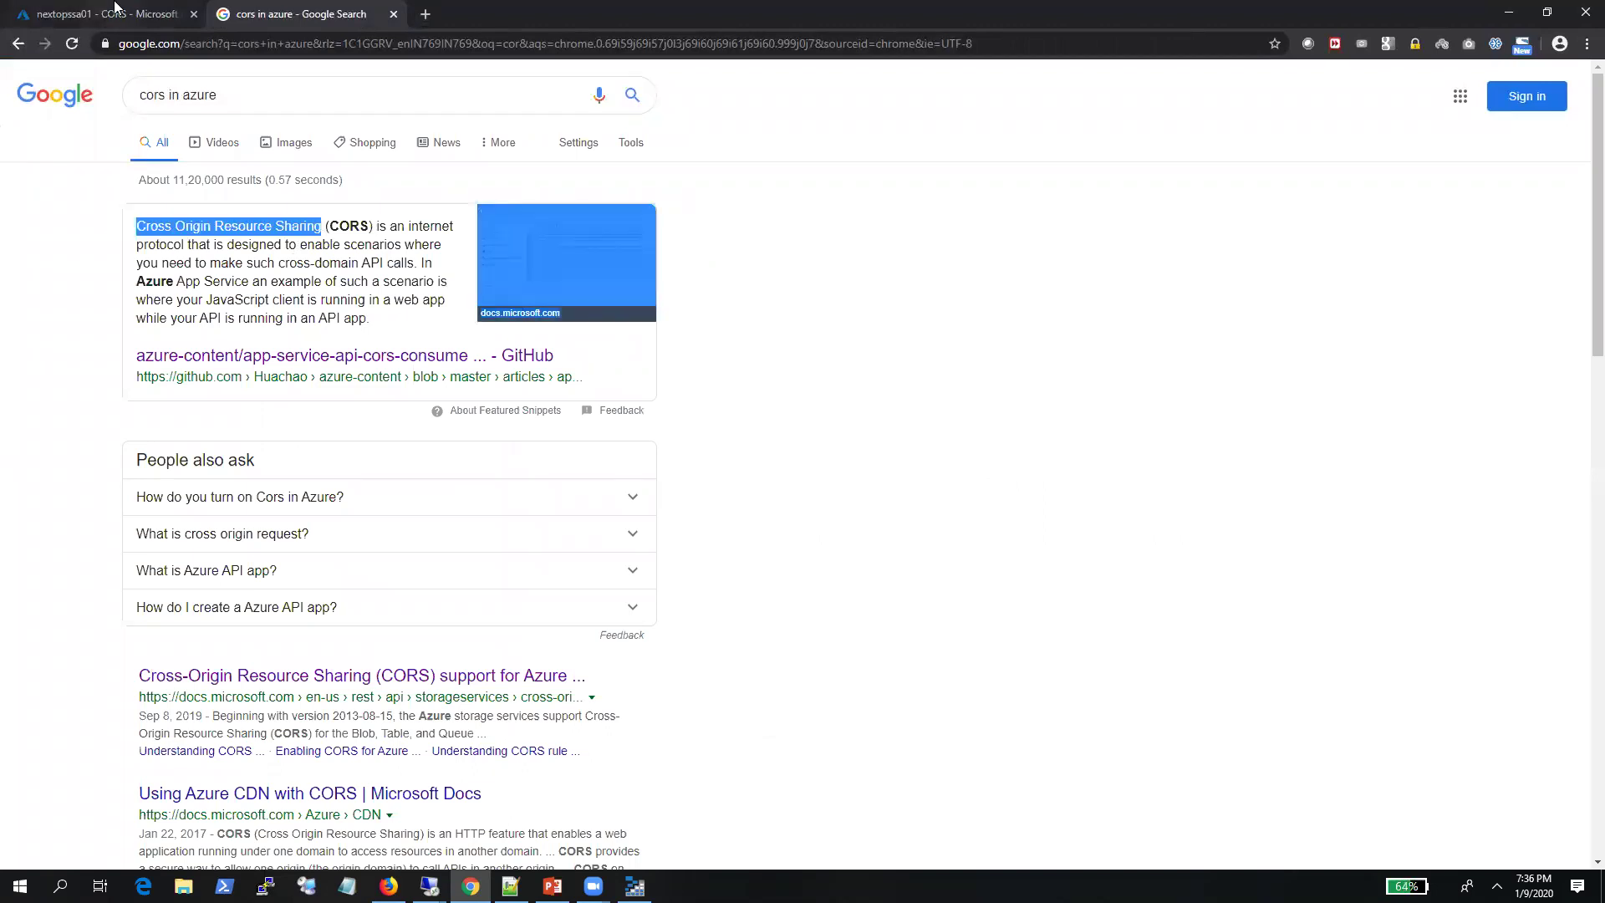
left_click(253, 315)
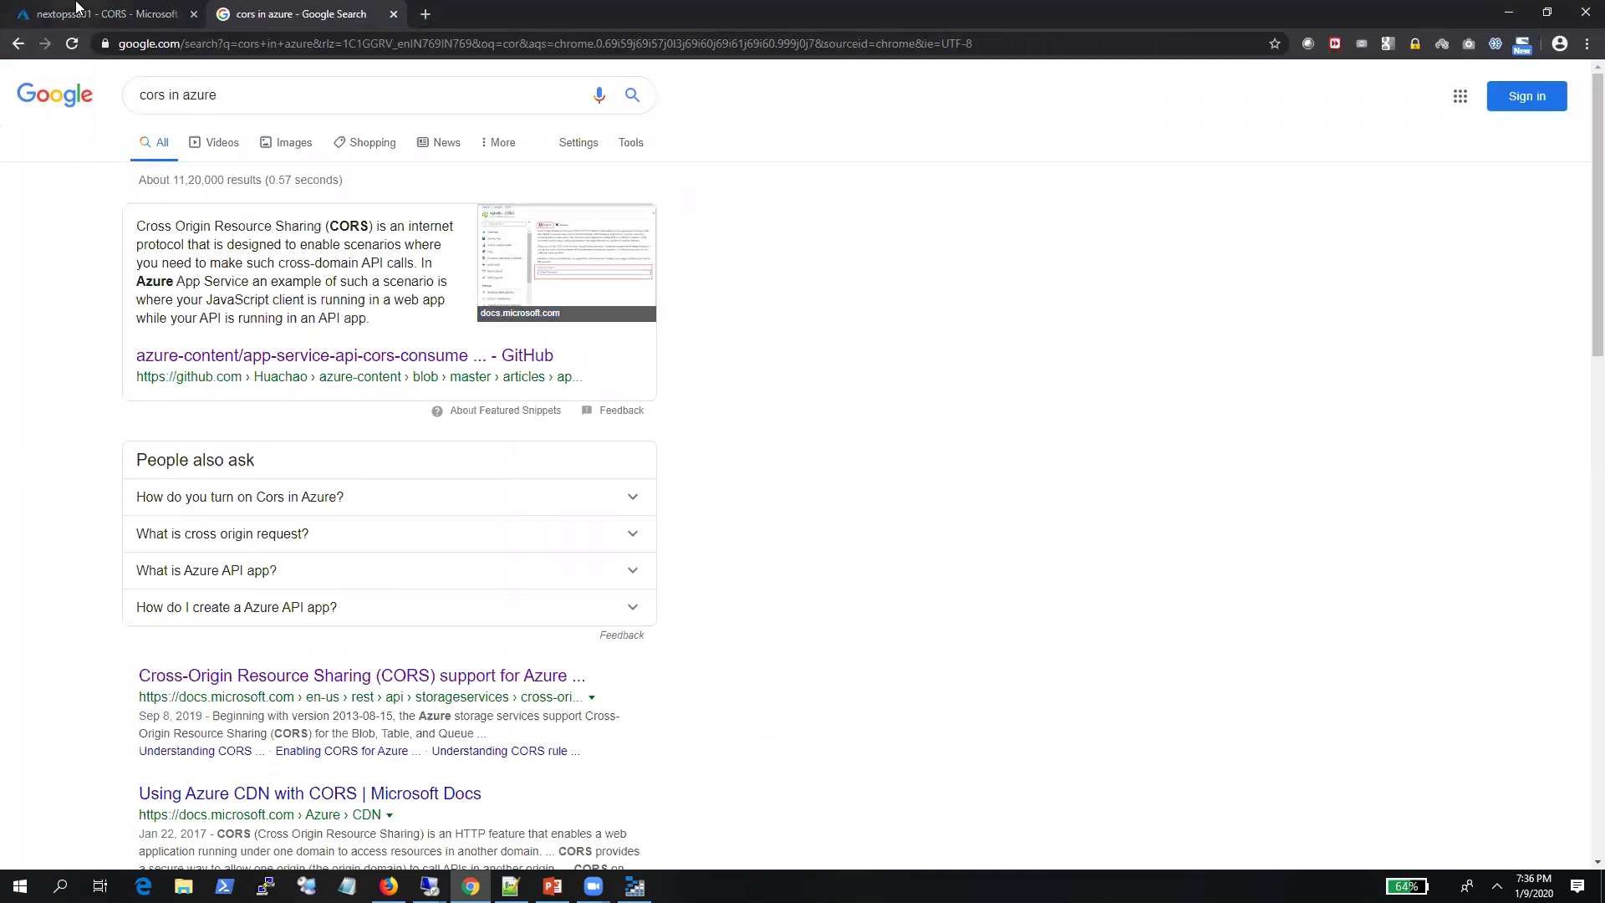
left_click(101, 14)
left_click(805, 682)
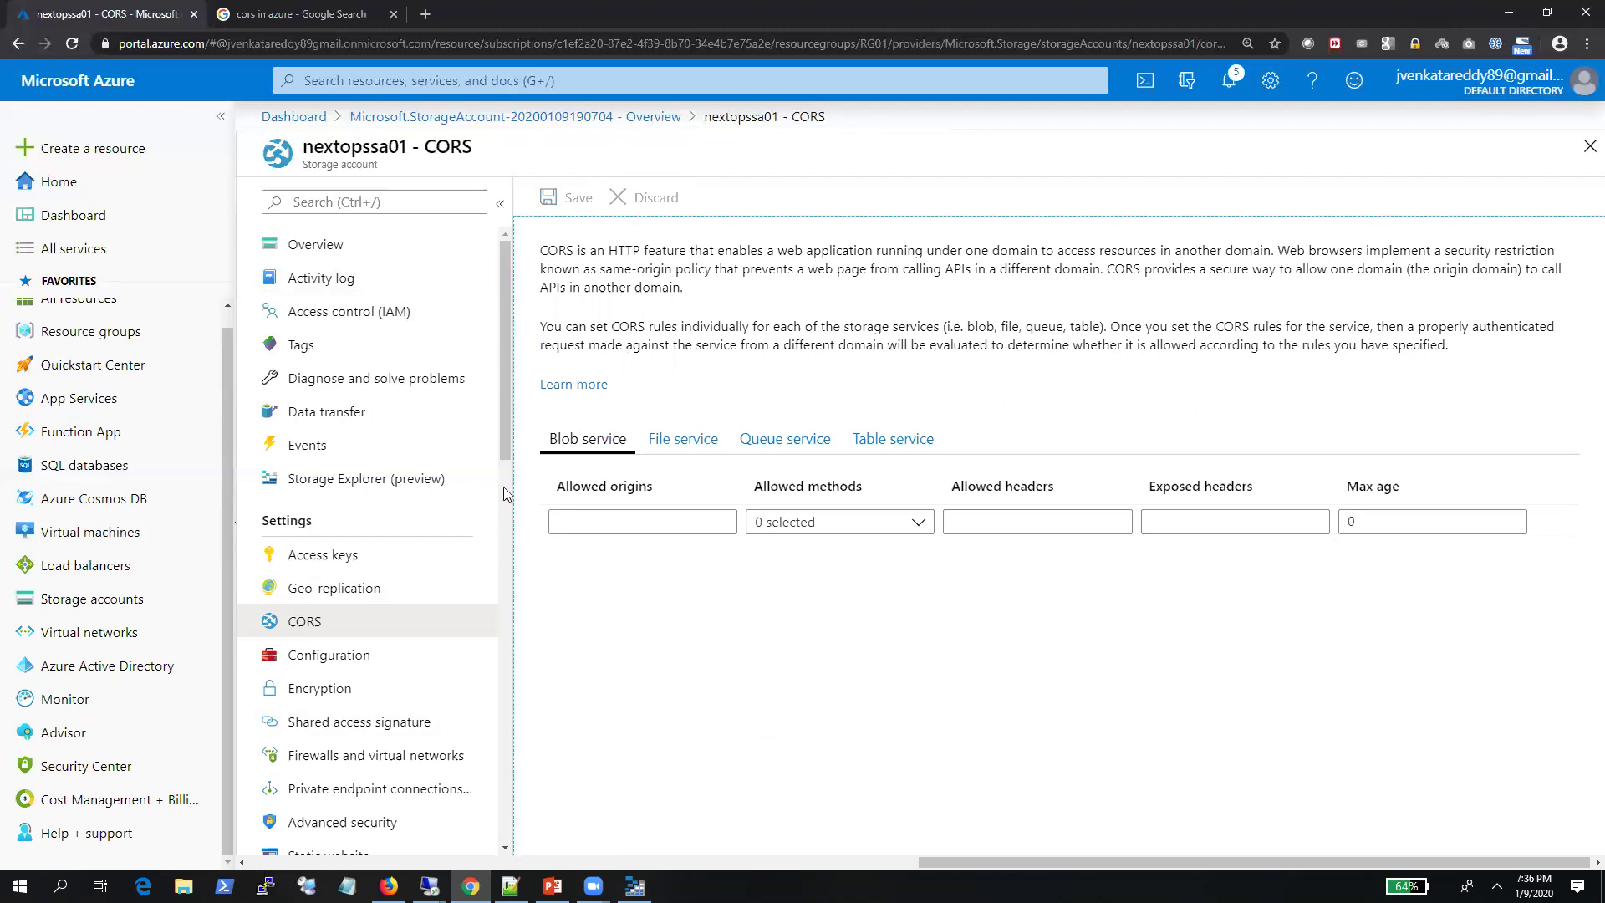
Open the storage account's Configuration page, read the explanation of the Performance setting, and close the Google search page
scroll(467, 510, "down", 3)
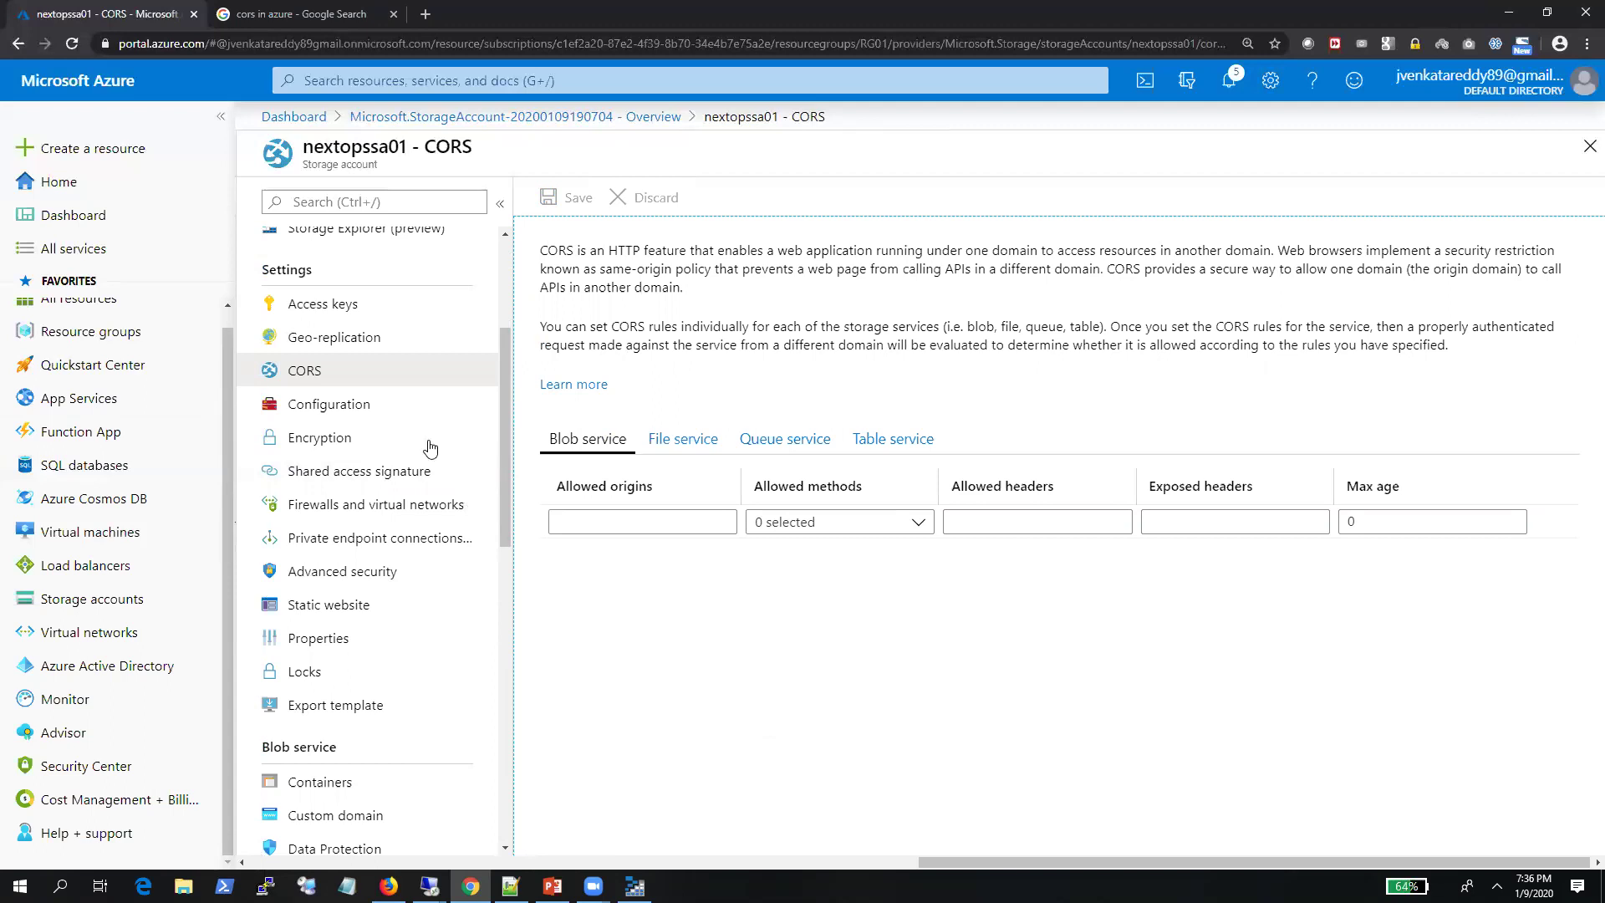
left_click(347, 414)
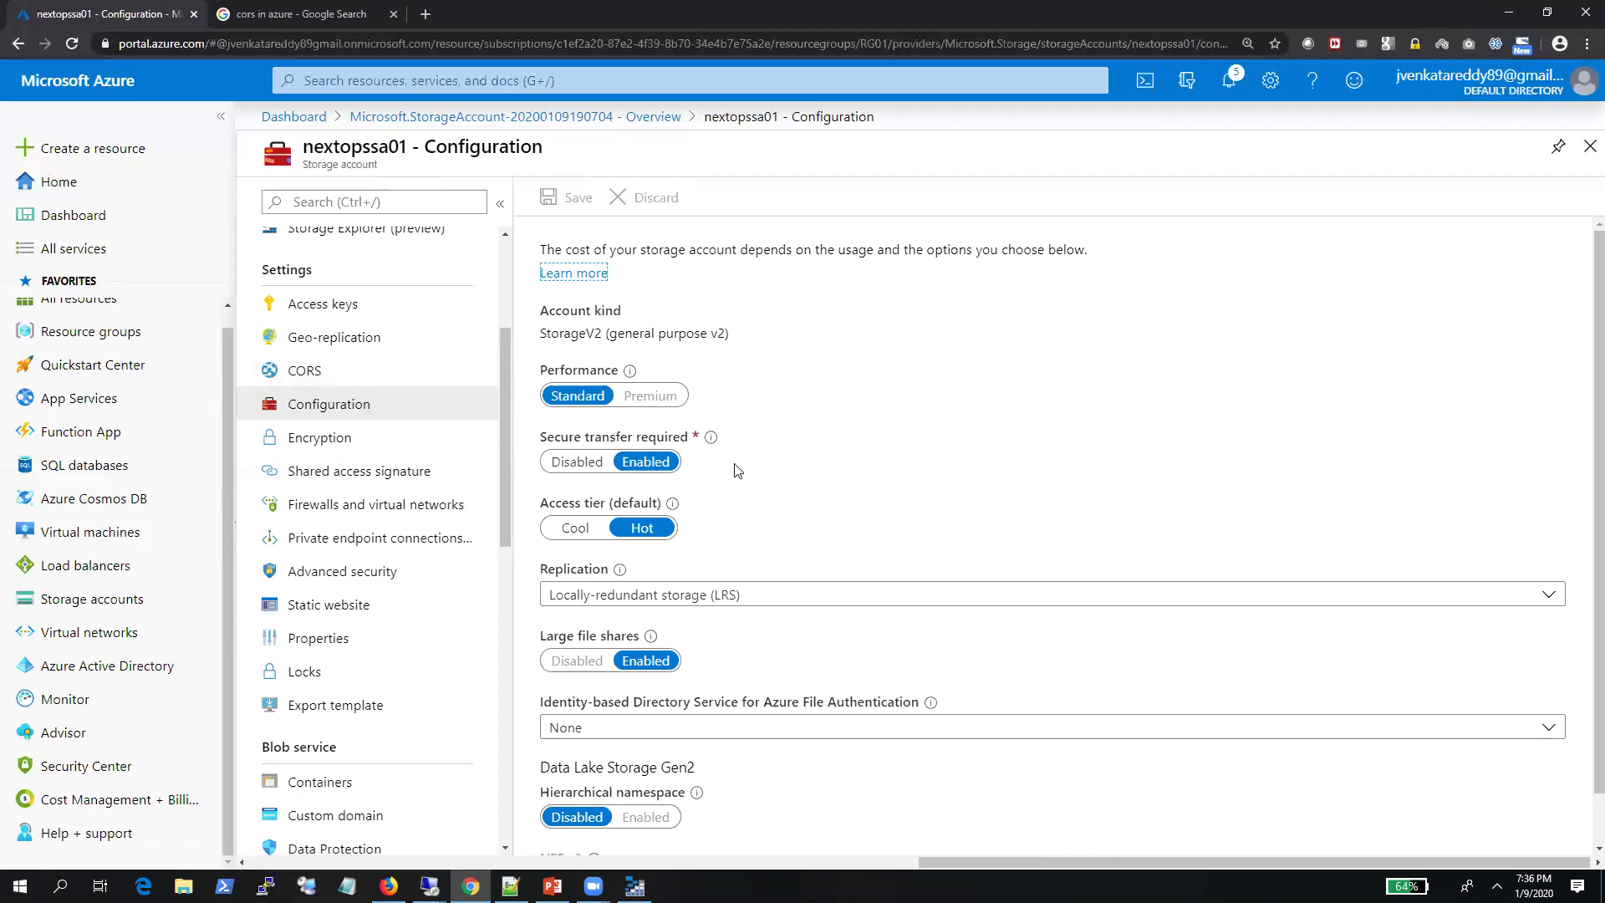
scroll(737, 470, "down", 1)
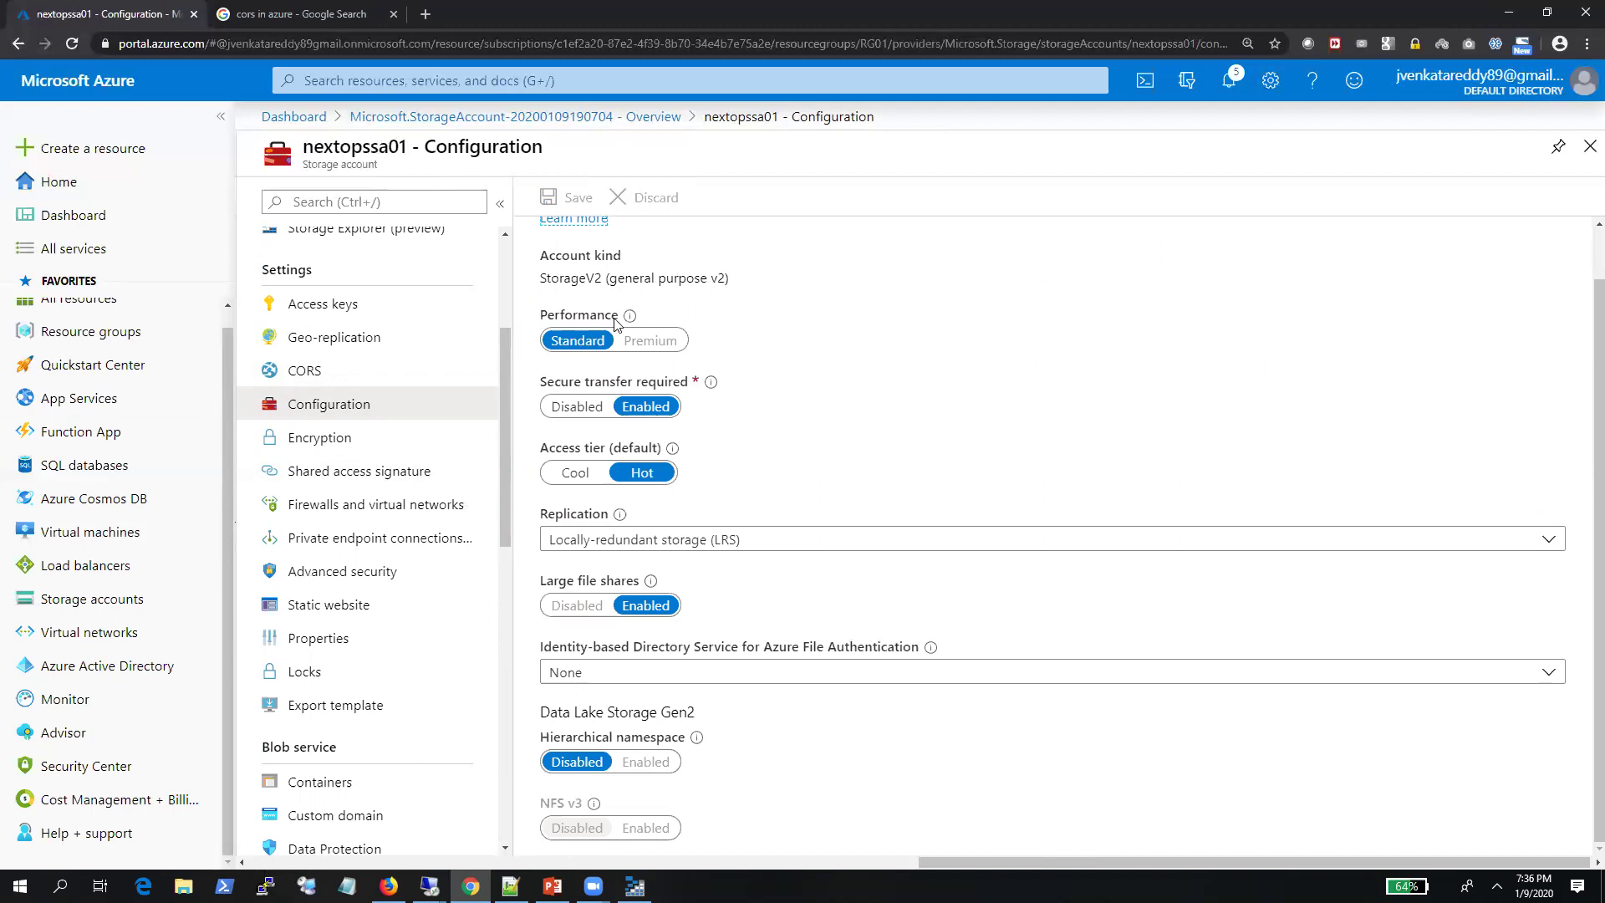
mouse_move(631, 320)
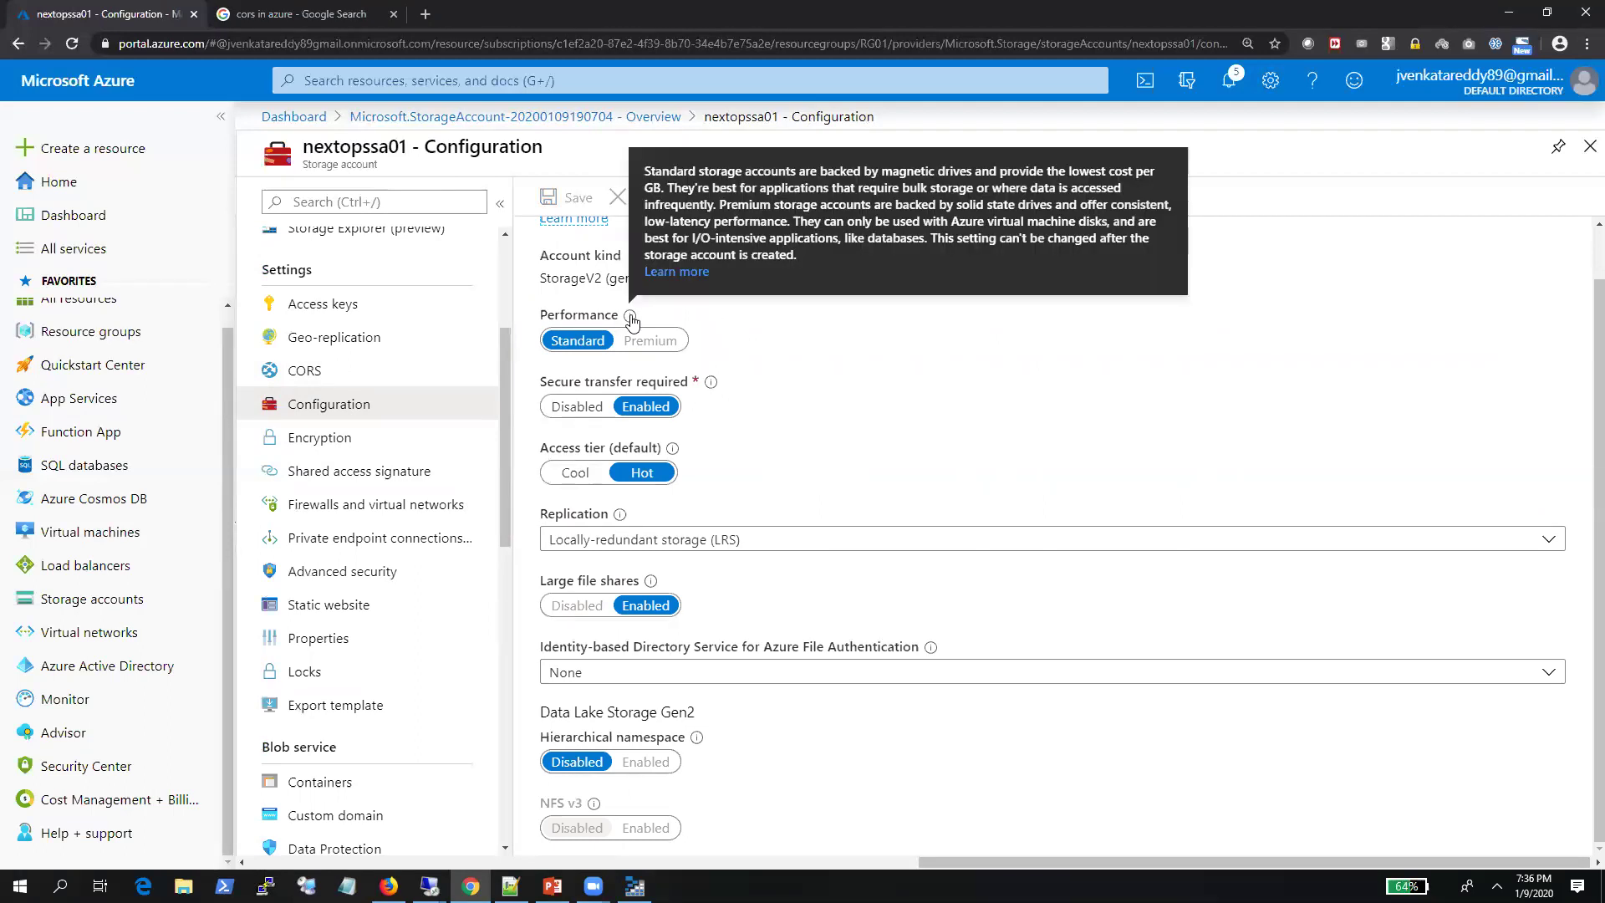
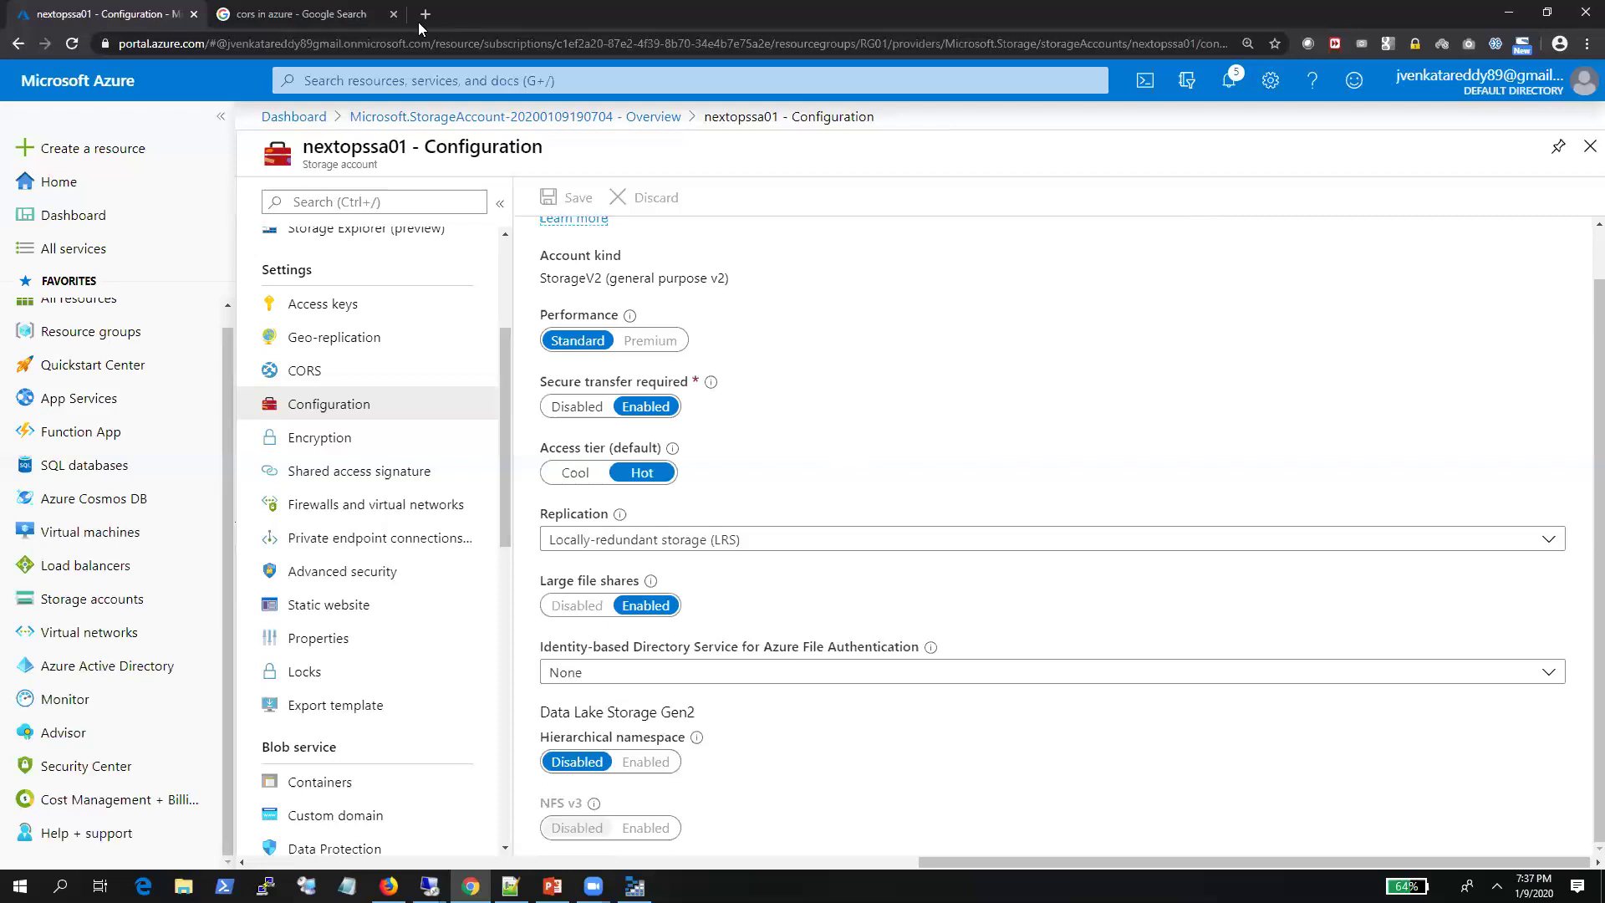
left_click(397, 18)
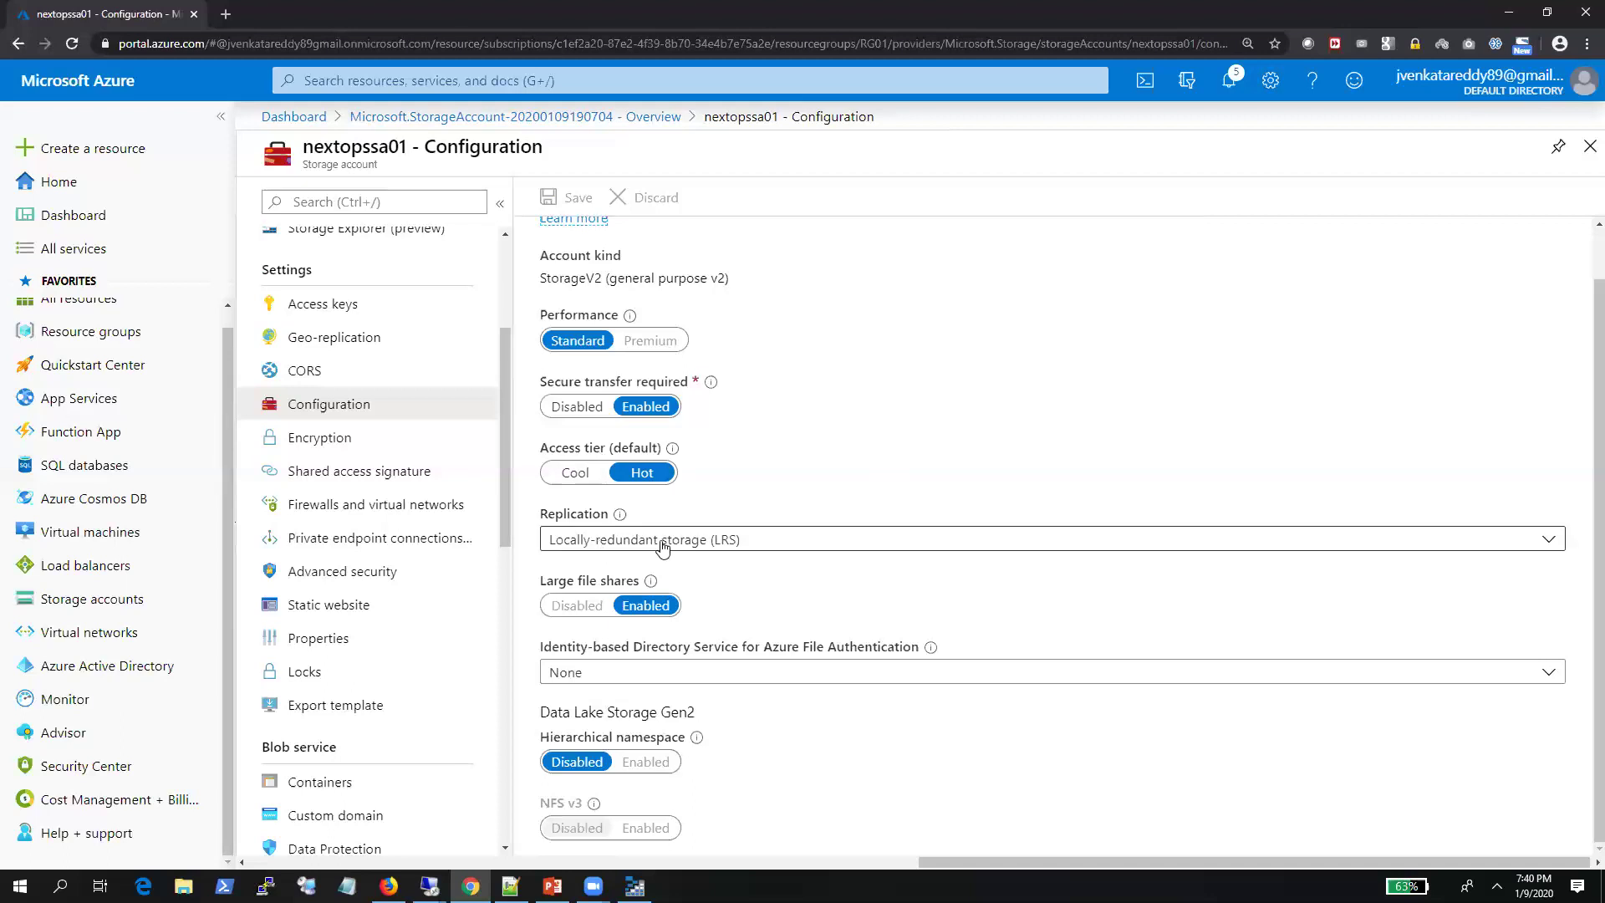
Examine the replication options on the Configuration page, keeping Locally-redundant storage (LRS) selected
left_click(794, 547)
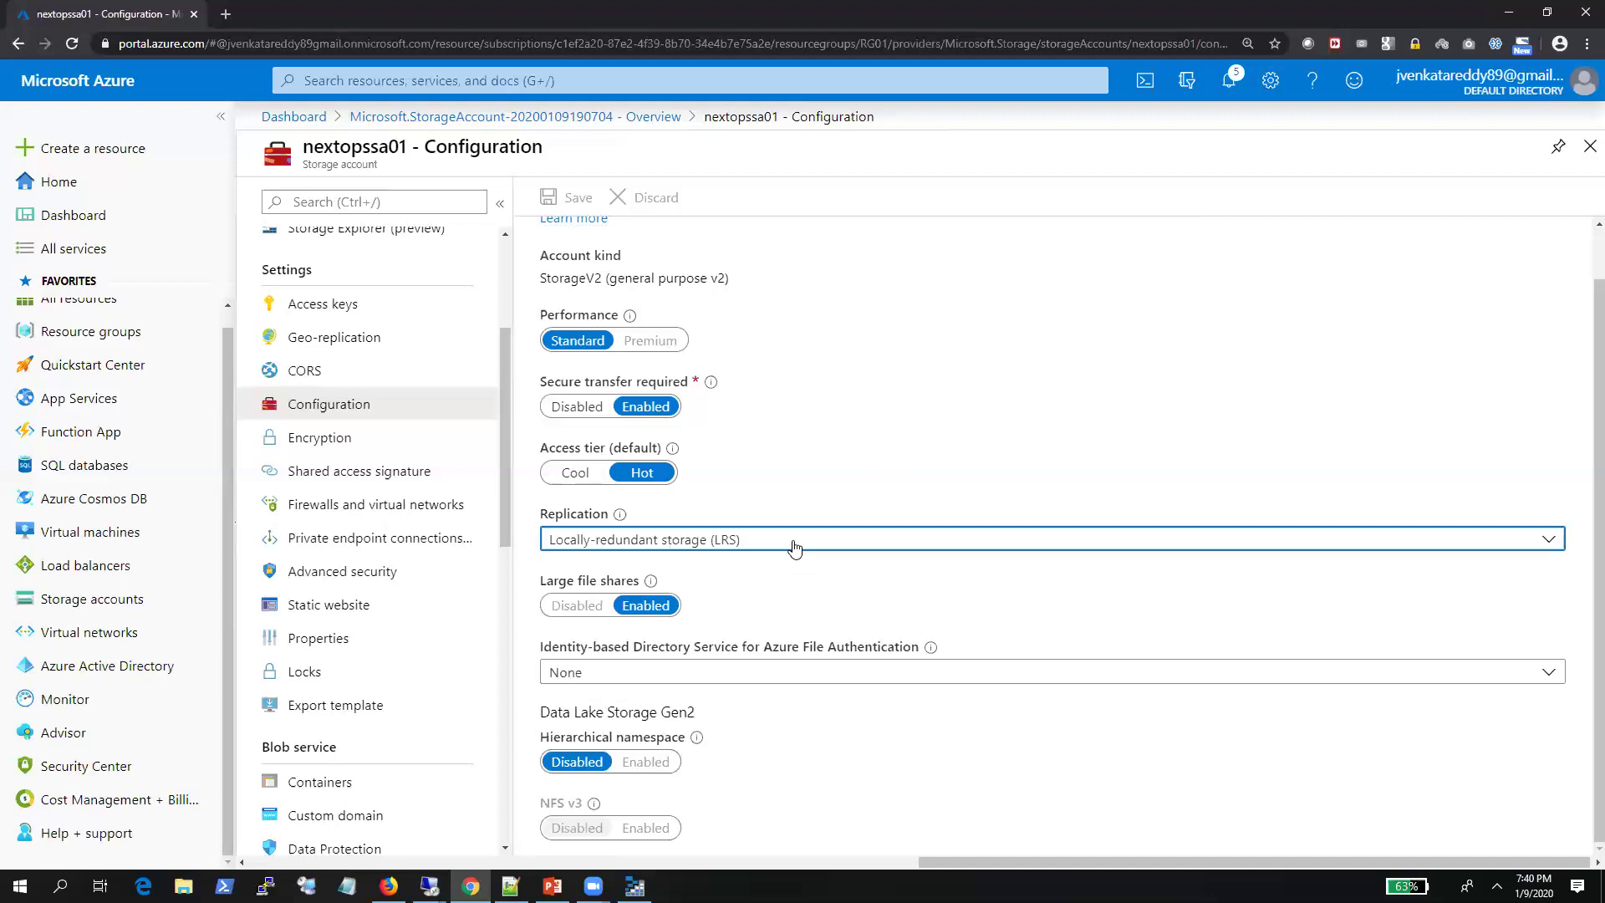
scroll(813, 468, "up", 1)
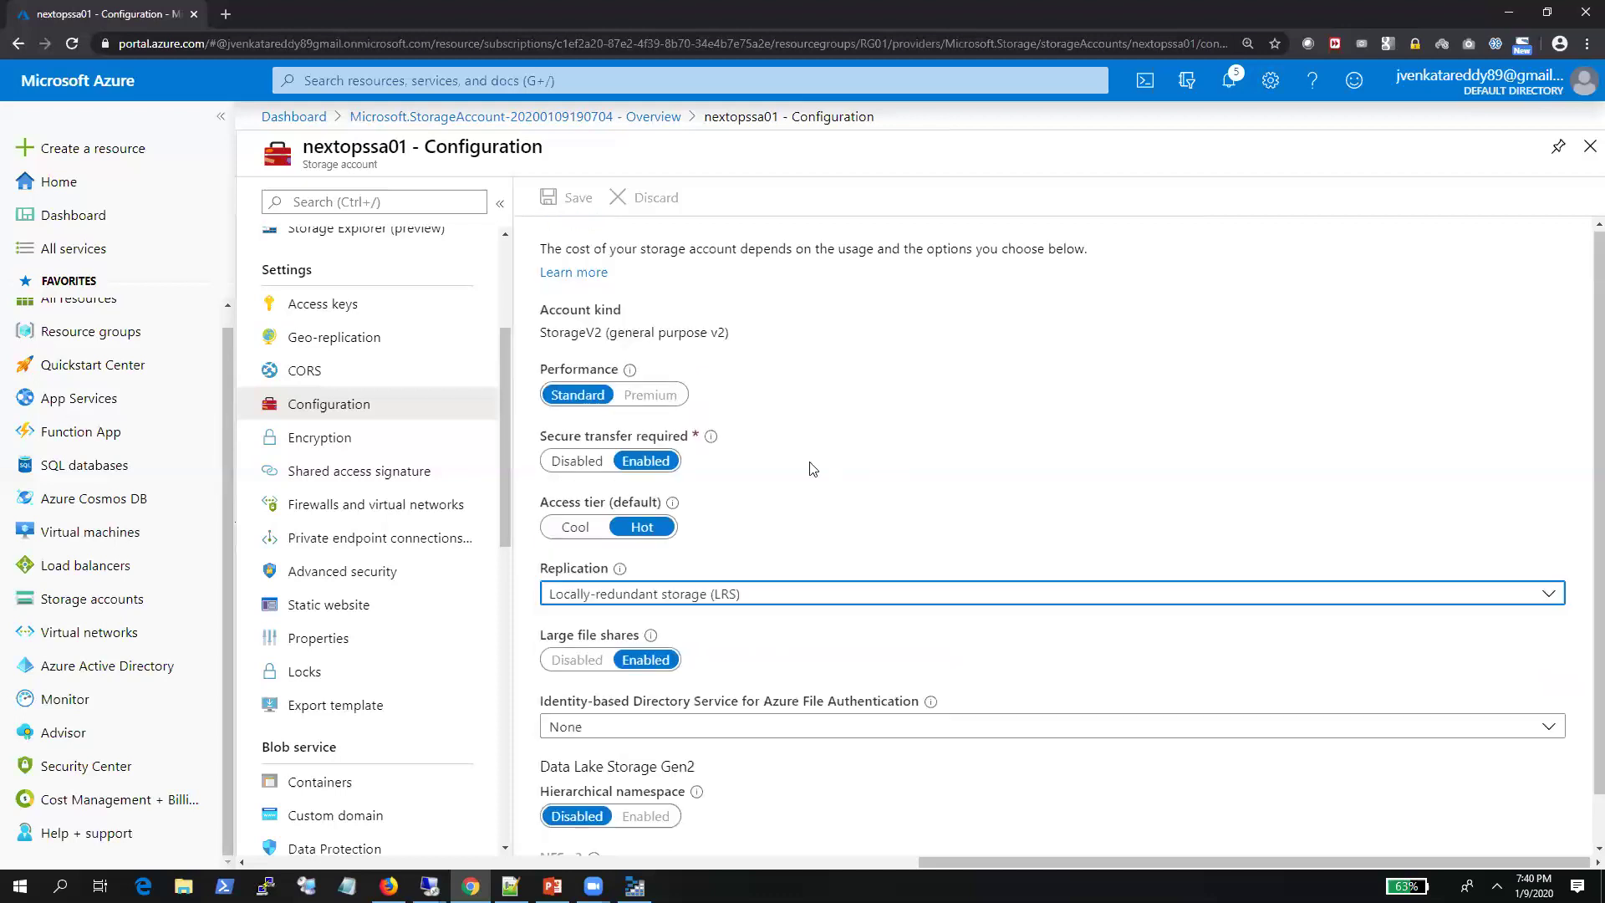
left_click(727, 595)
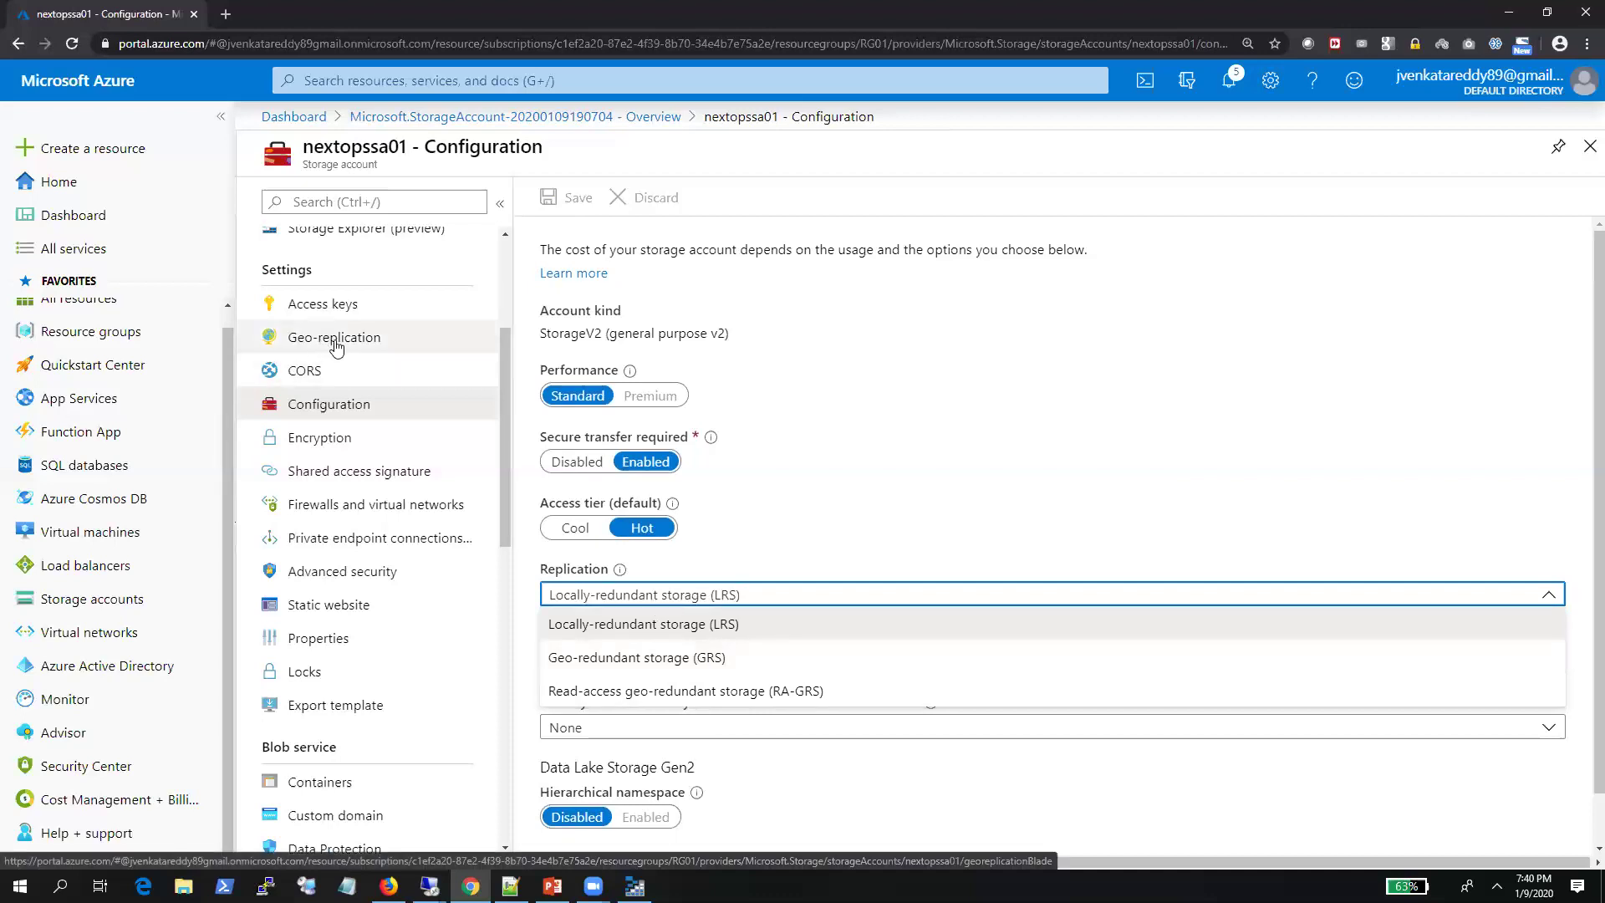
left_click(638, 626)
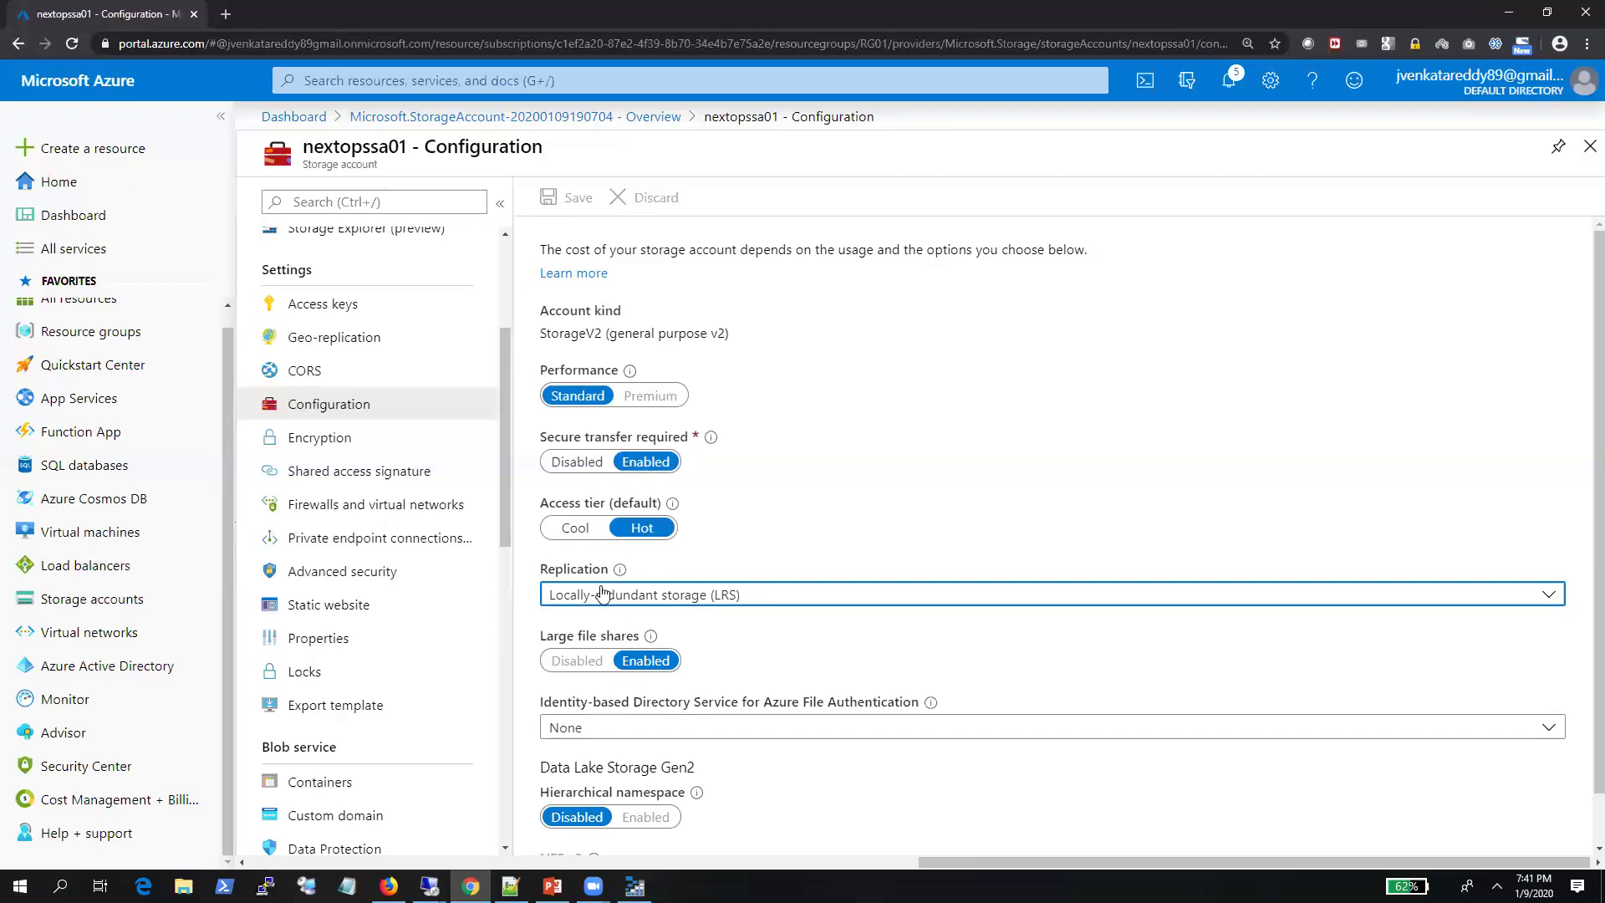
left_click(706, 595)
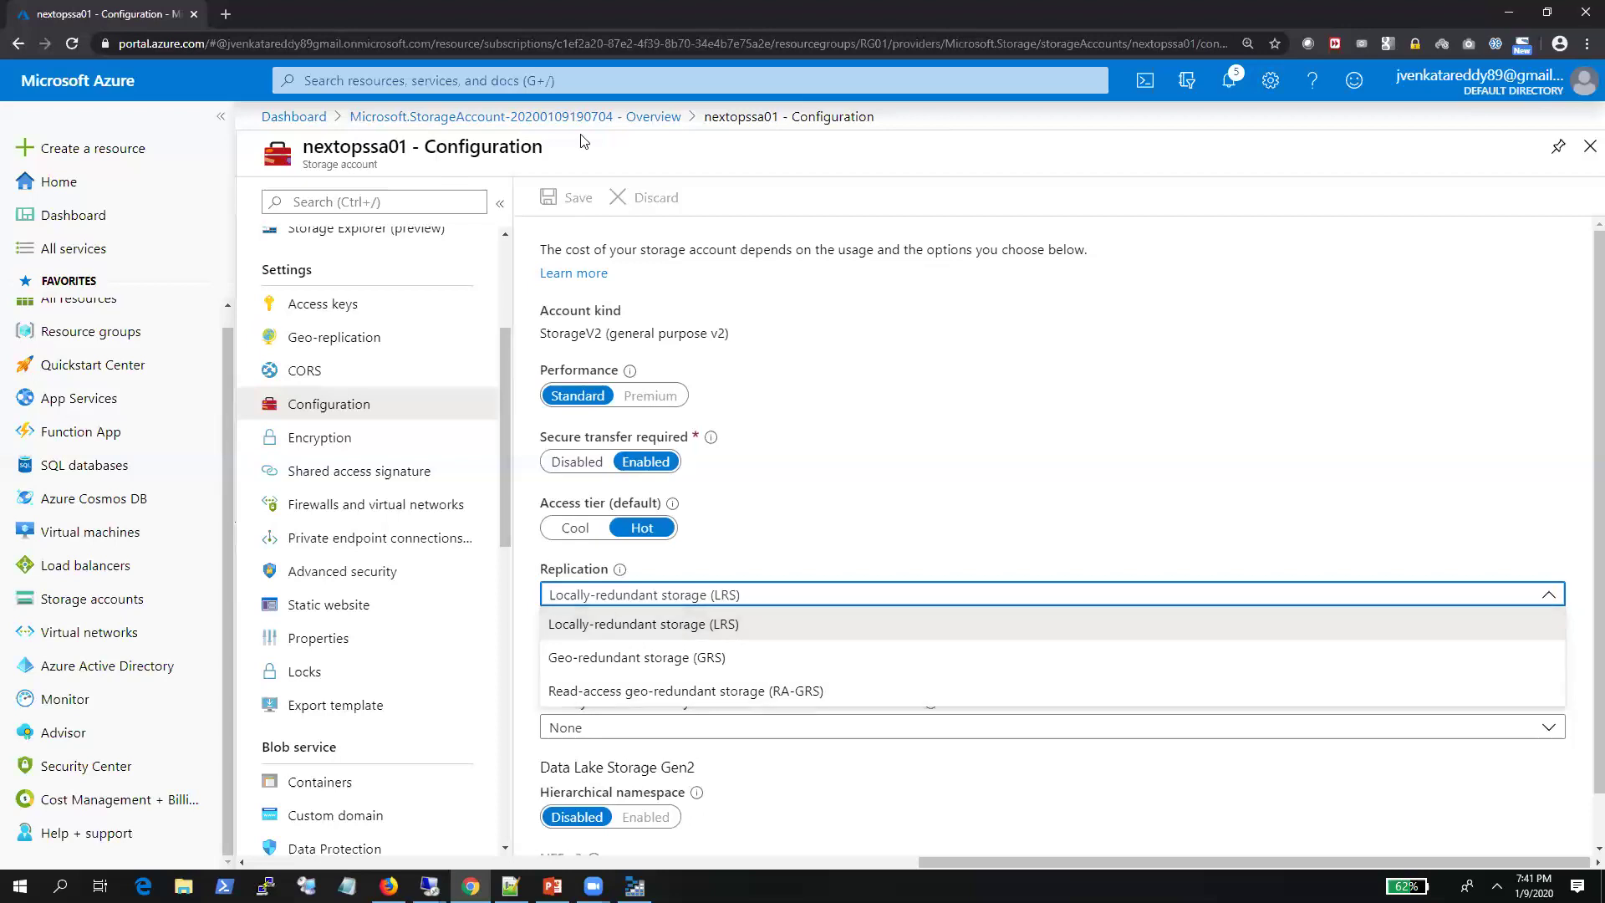
Start creating another storage account from the Storage accounts page and set its location to (US) East US
left_click(280, 117)
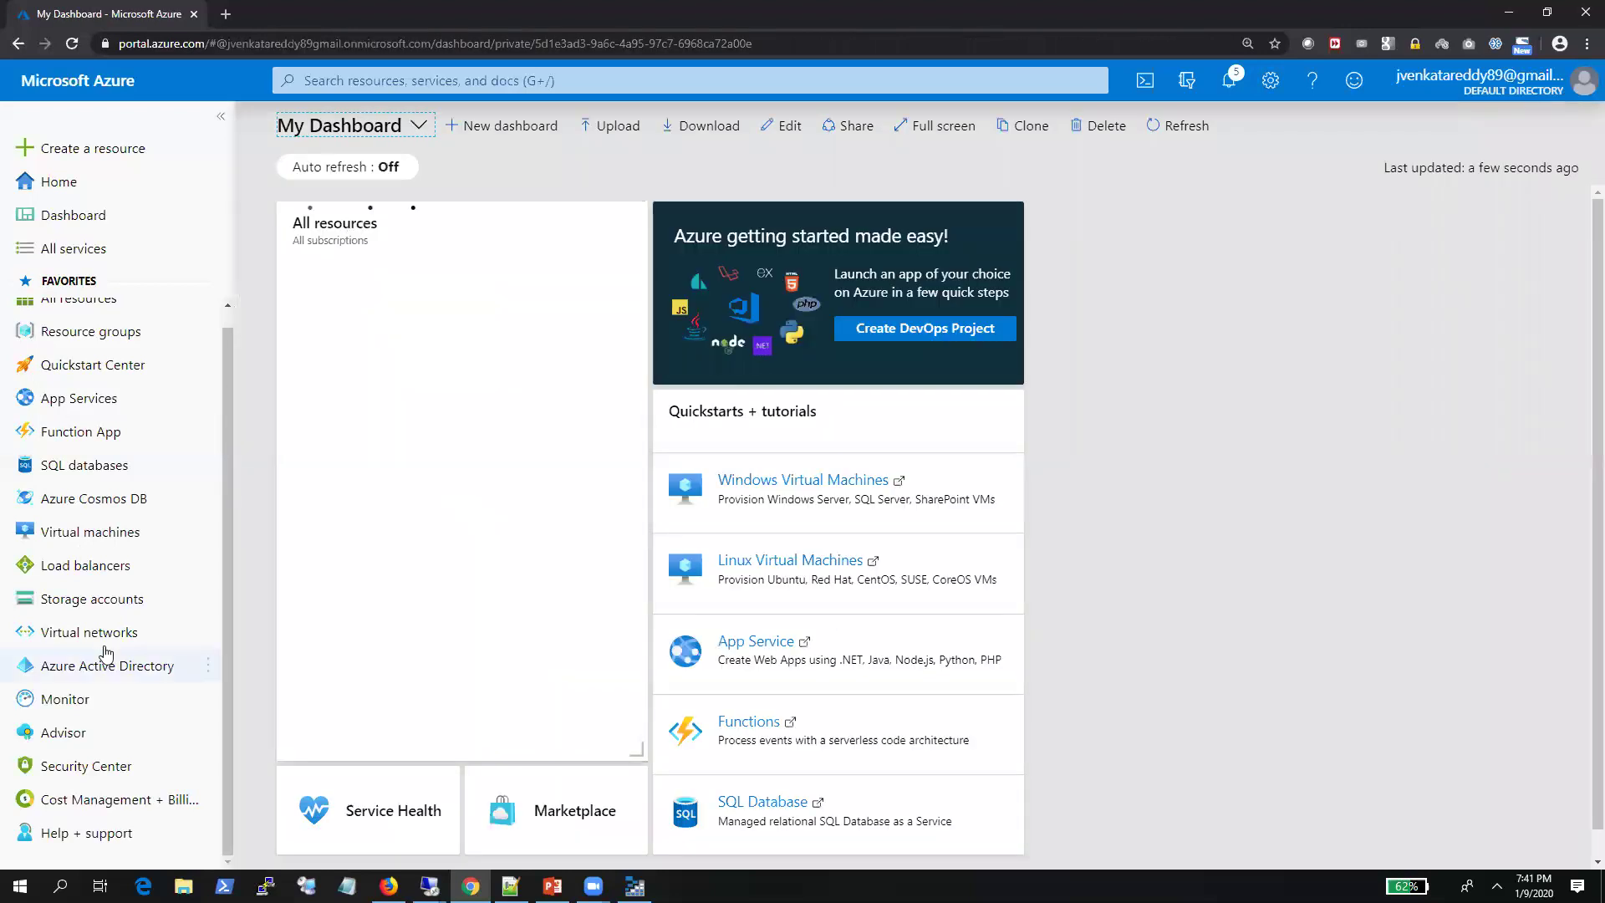
left_click(92, 599)
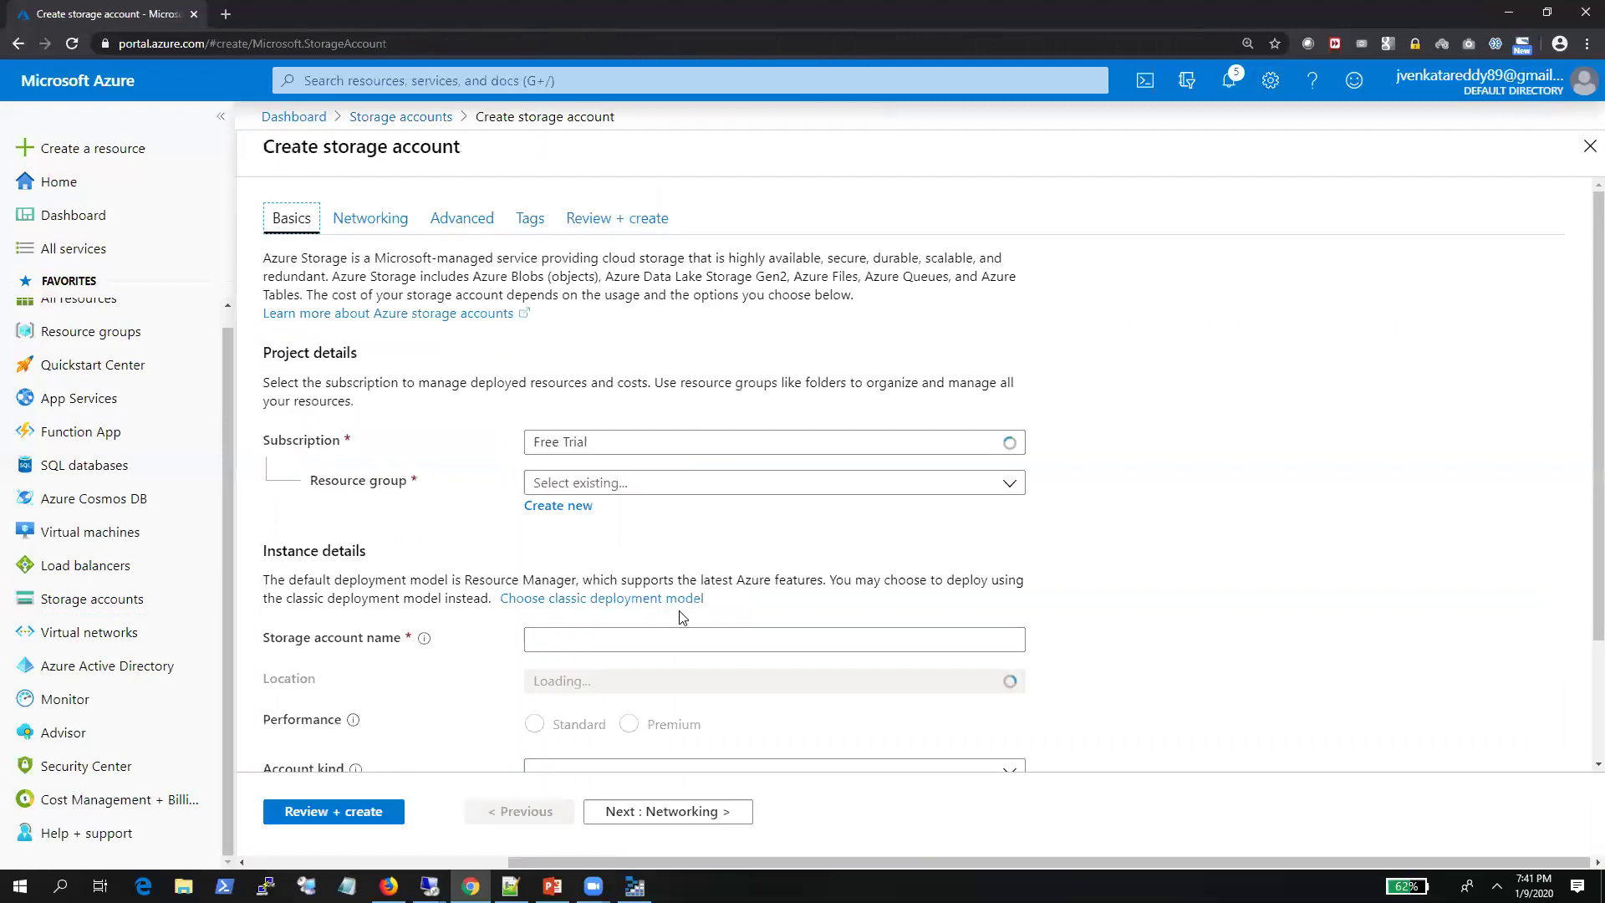
scroll(1378, 557, "down", 2)
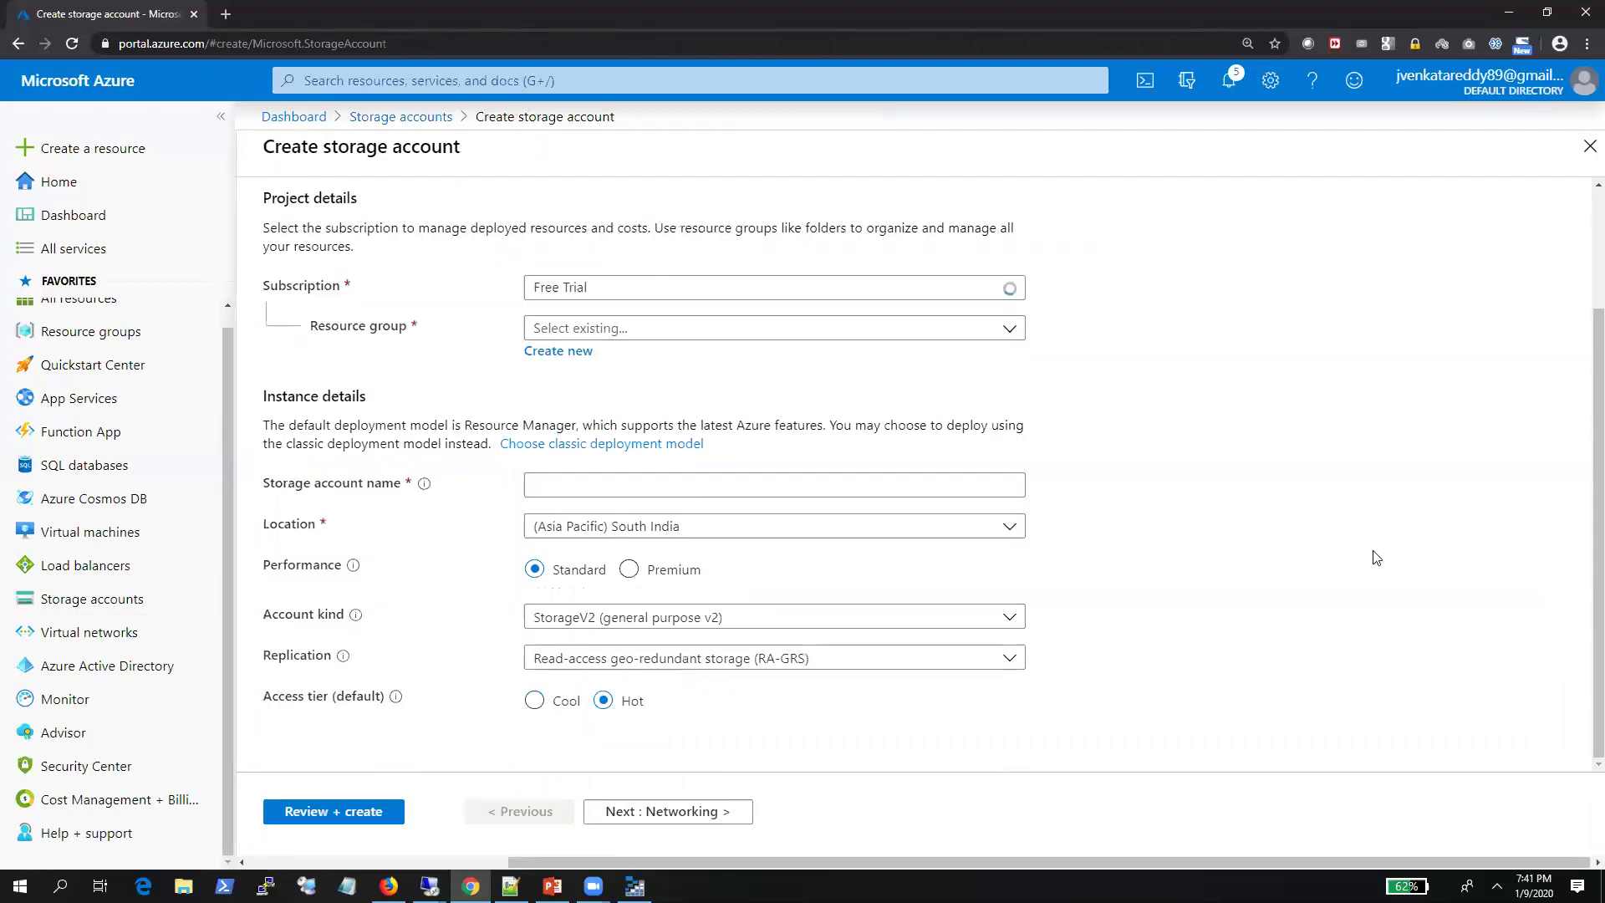
left_click(774, 531)
scroll(682, 214, "up", 5)
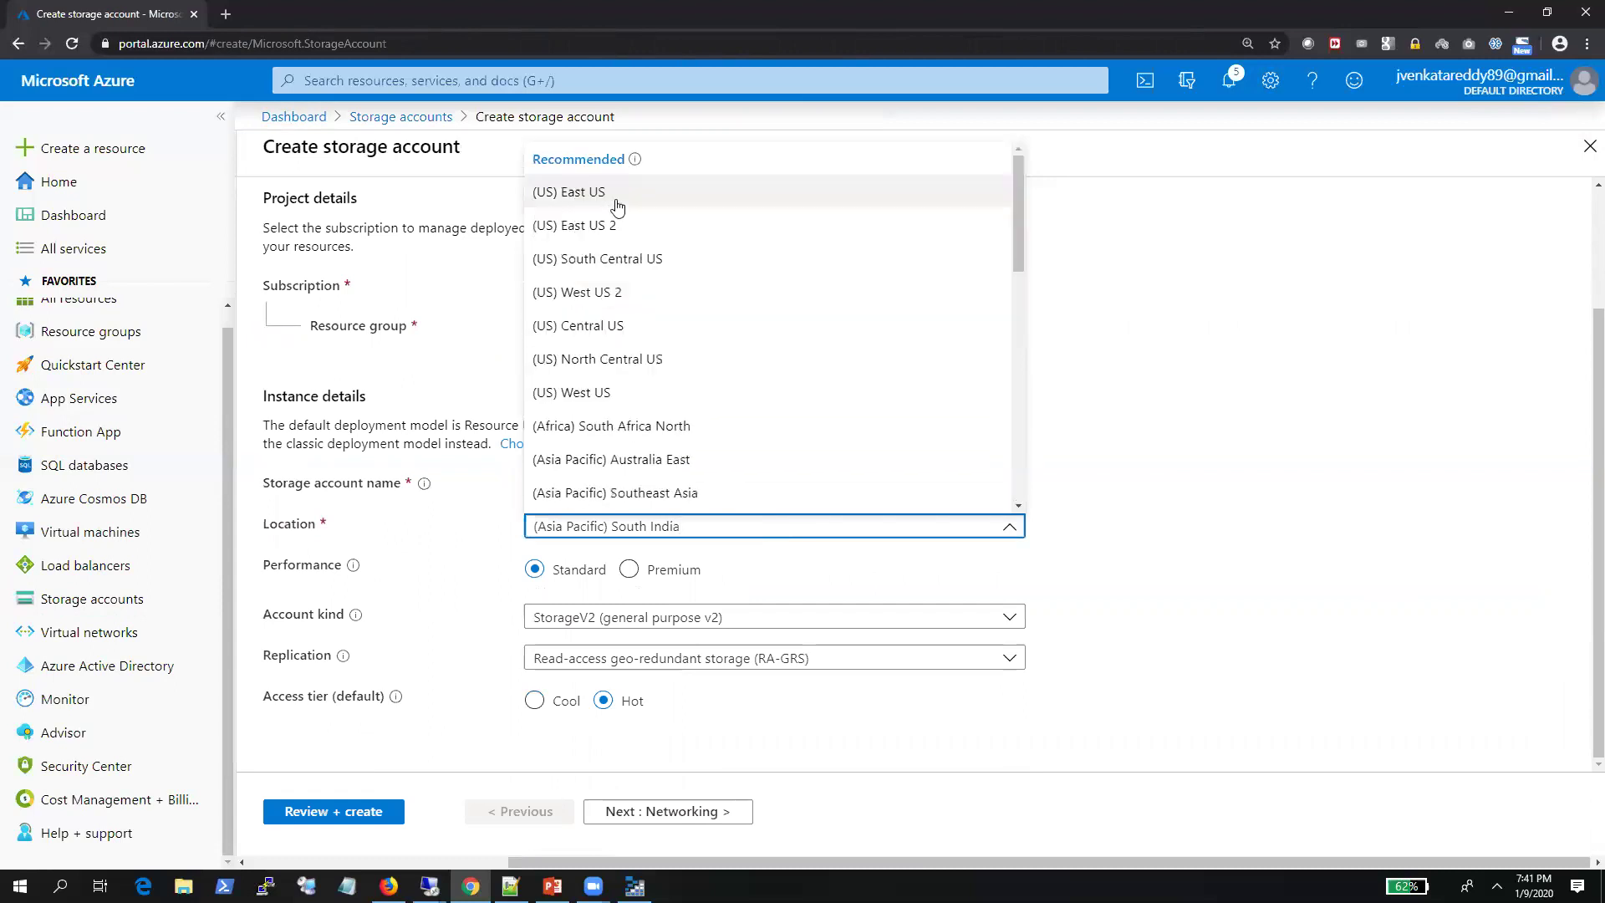
left_click(617, 207)
Set the new account's replication to Zone-redundant storage (ZRS) and reopen the list of replication options for comparison
left_click(727, 660)
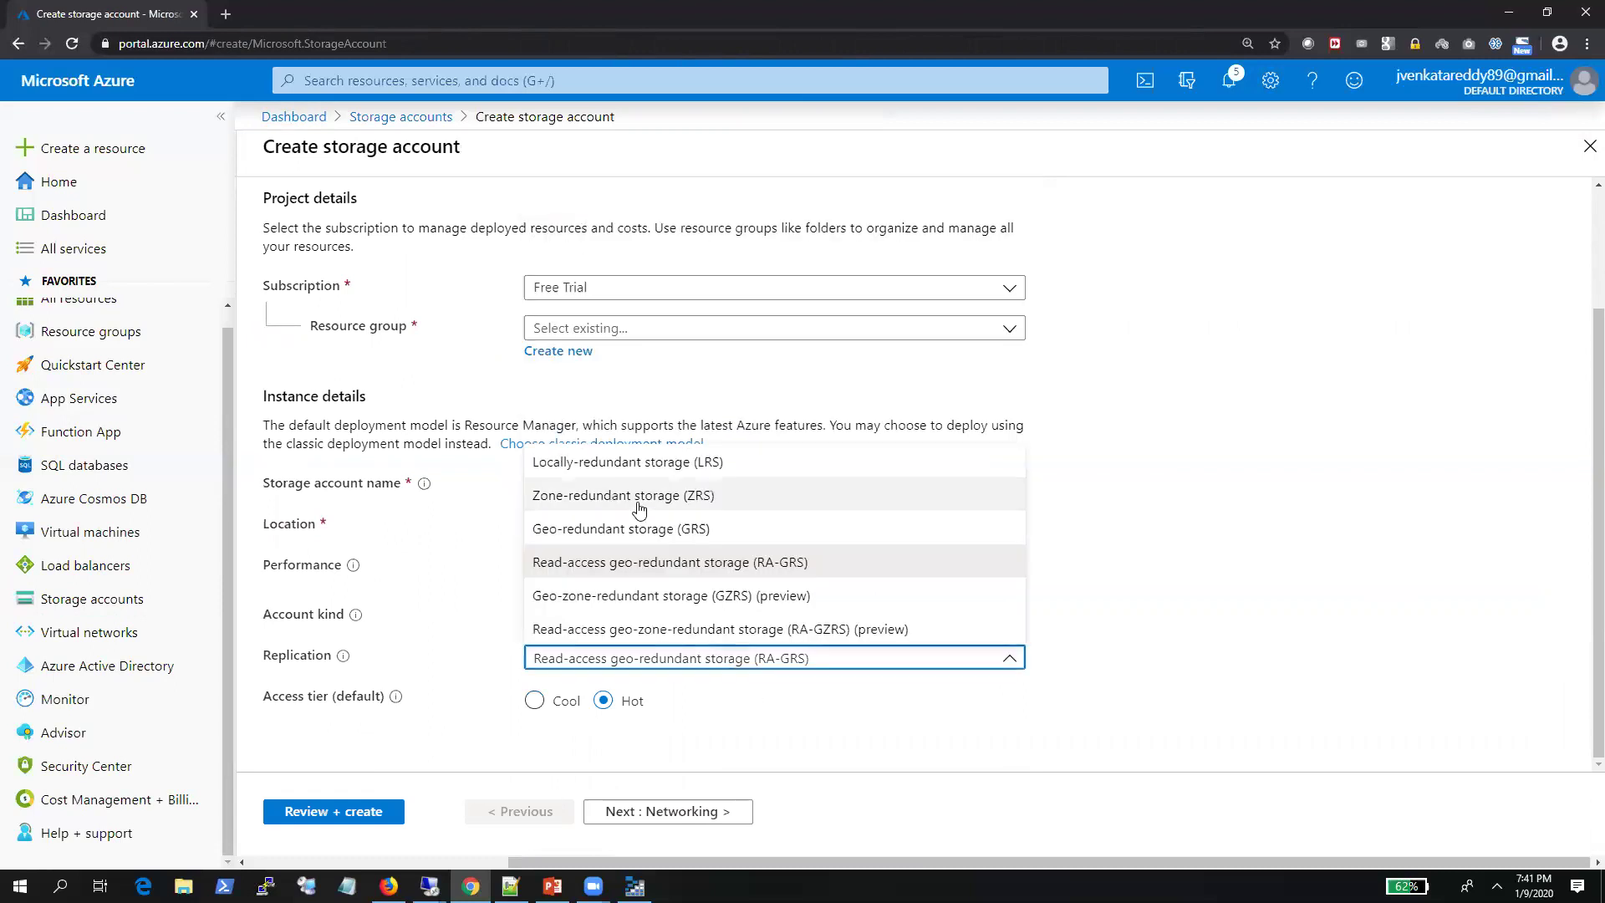
left_click(741, 507)
left_click(733, 669)
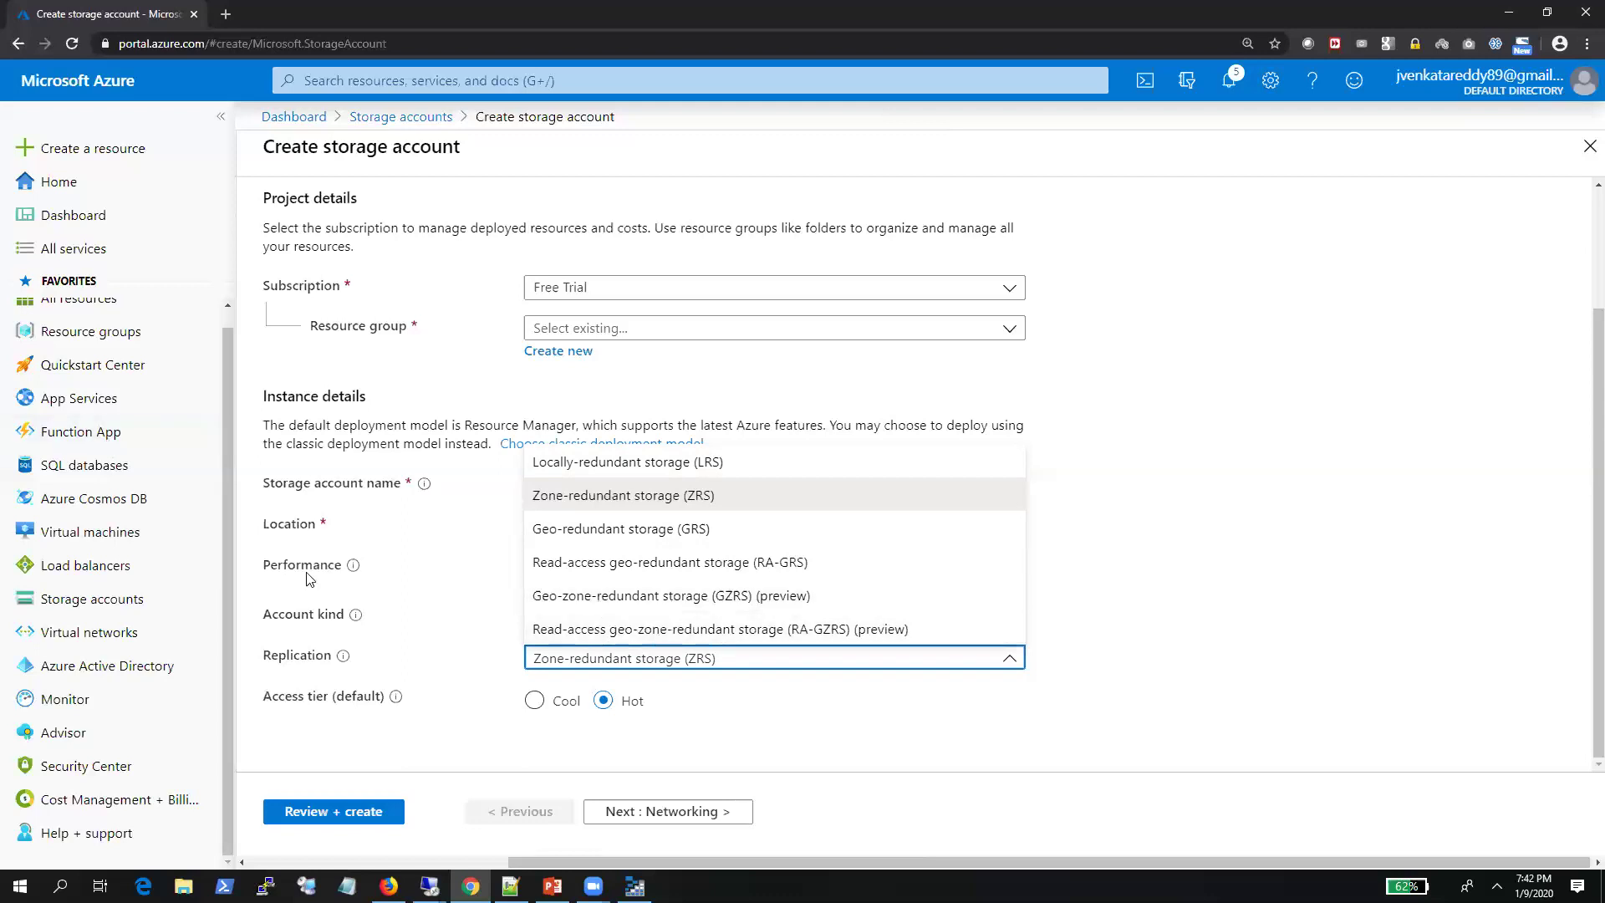
Discard the unfinished storage account and examine the replication options on nextopssa01's Configuration page
left_click(401, 116)
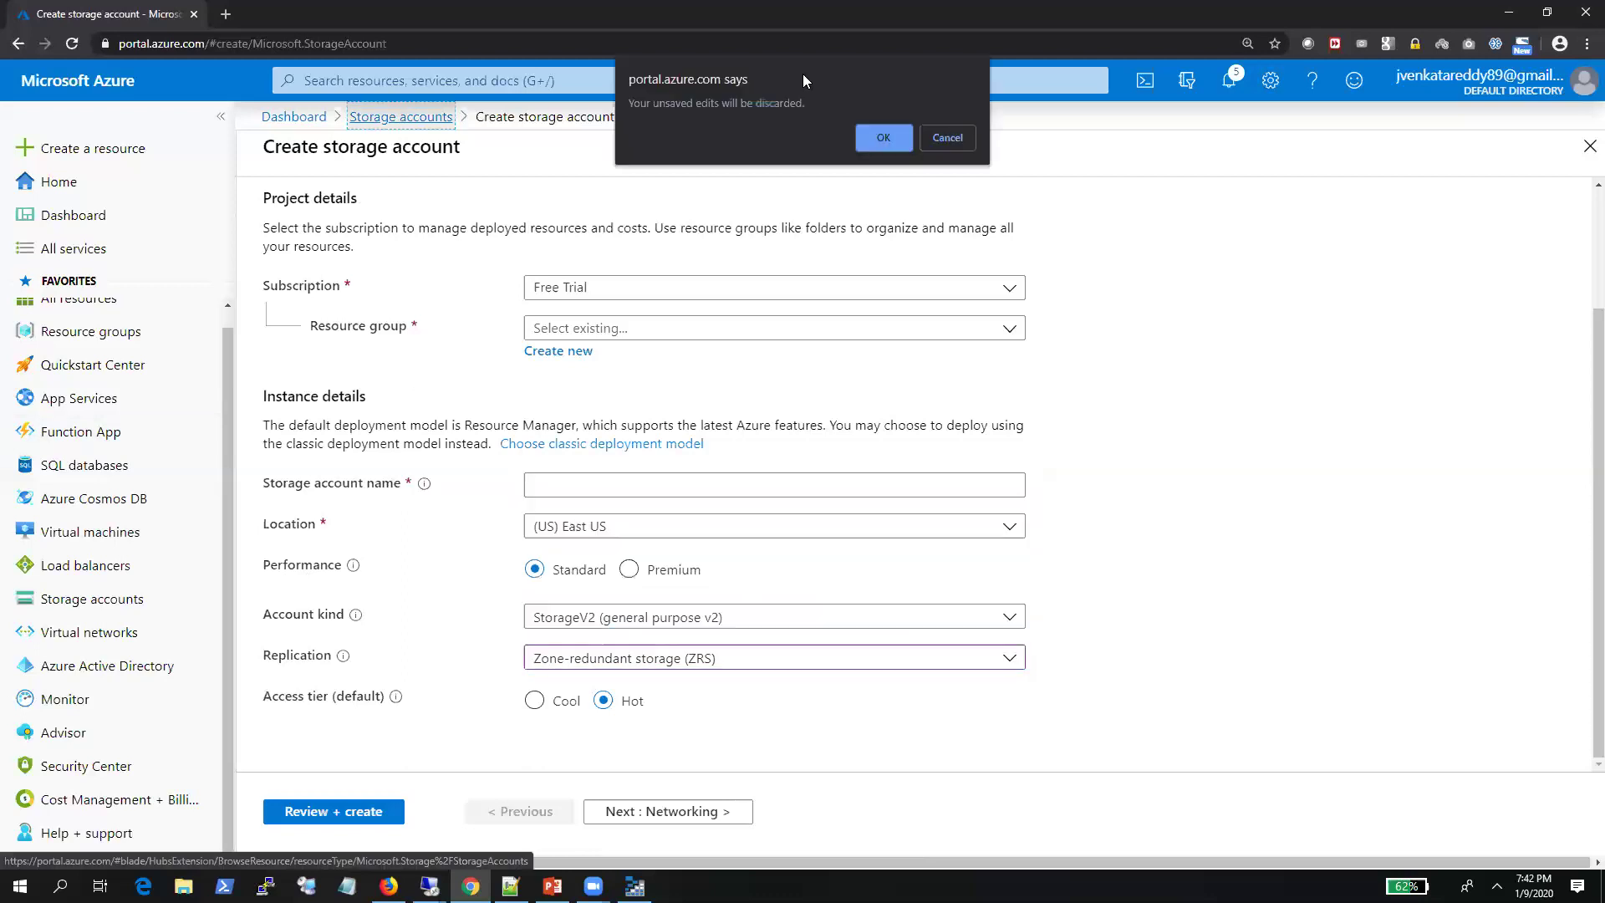
left_click(877, 137)
left_click(352, 370)
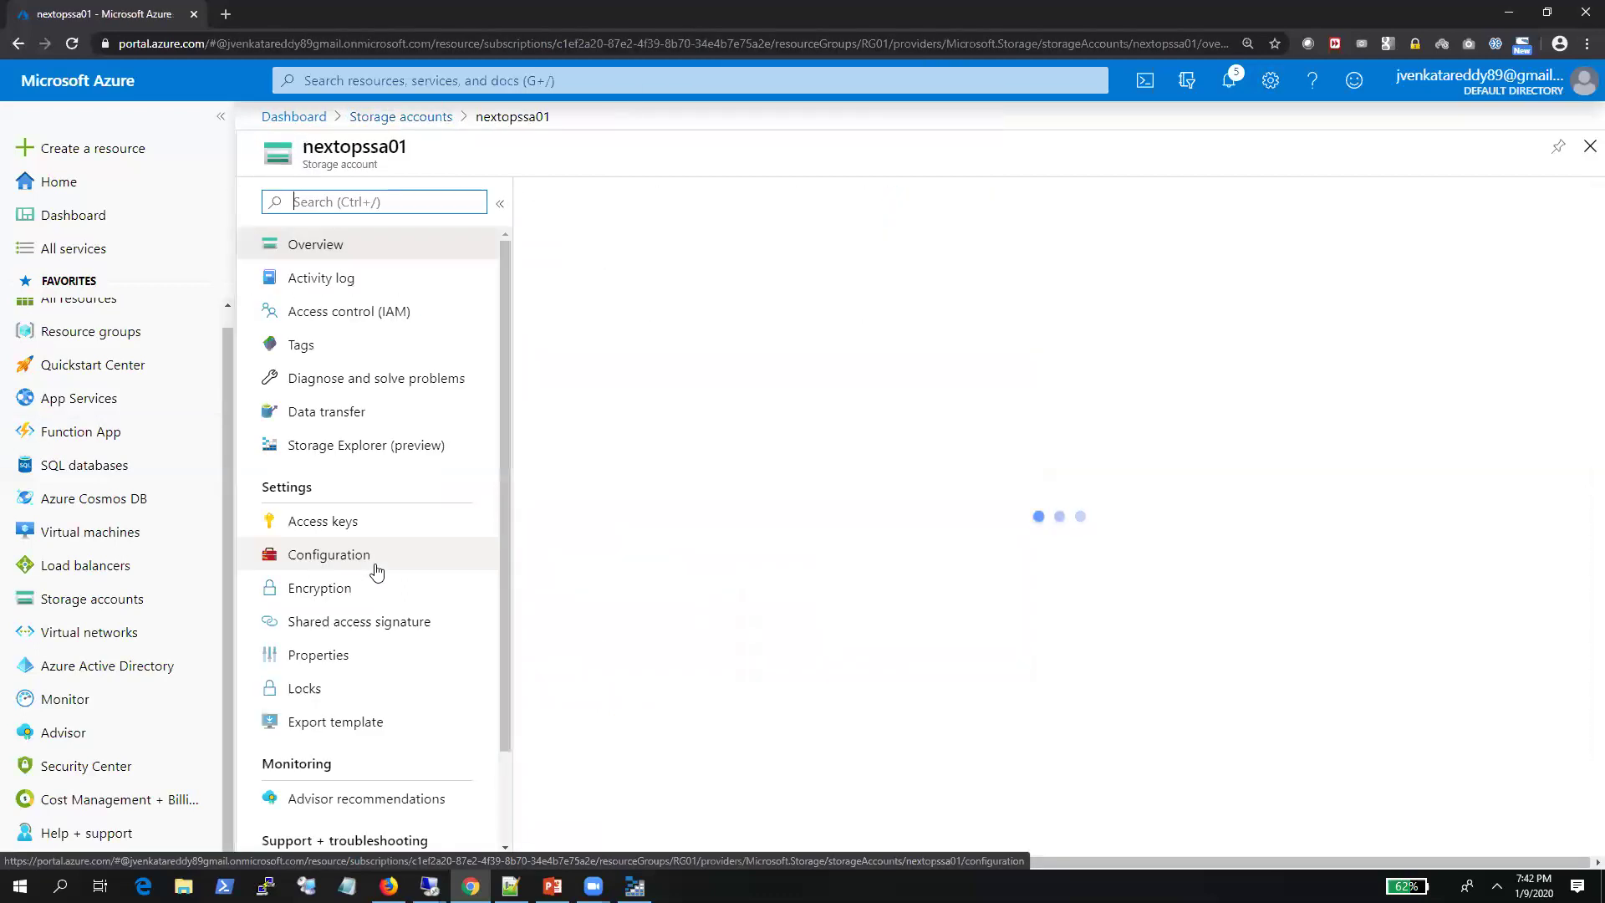
left_click(373, 560)
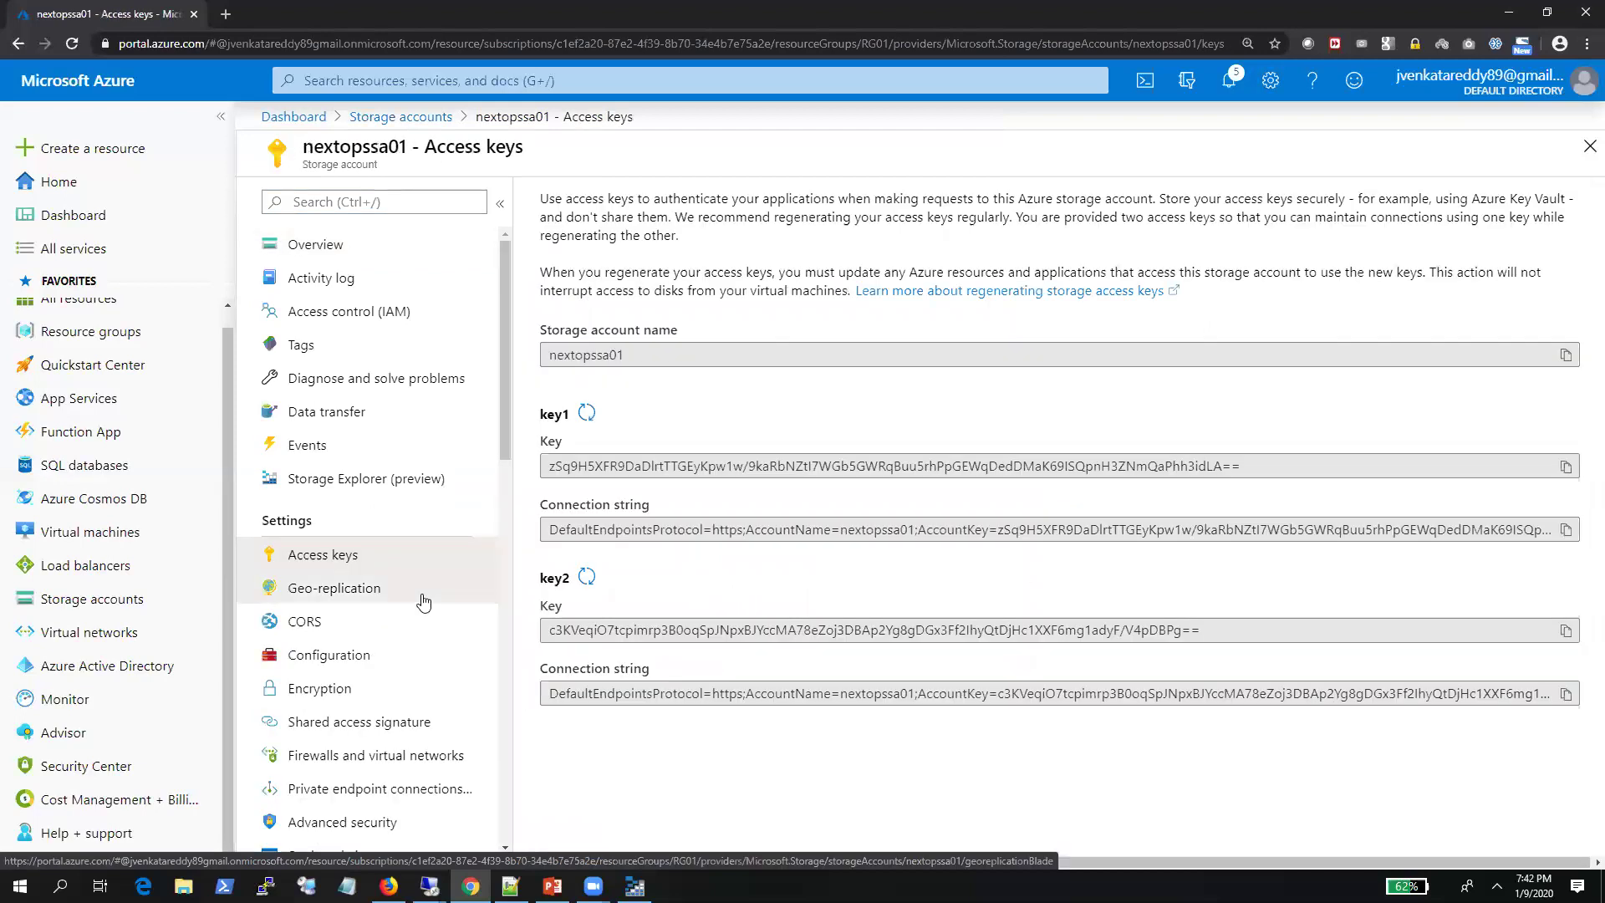
left_click(422, 597)
left_click(360, 663)
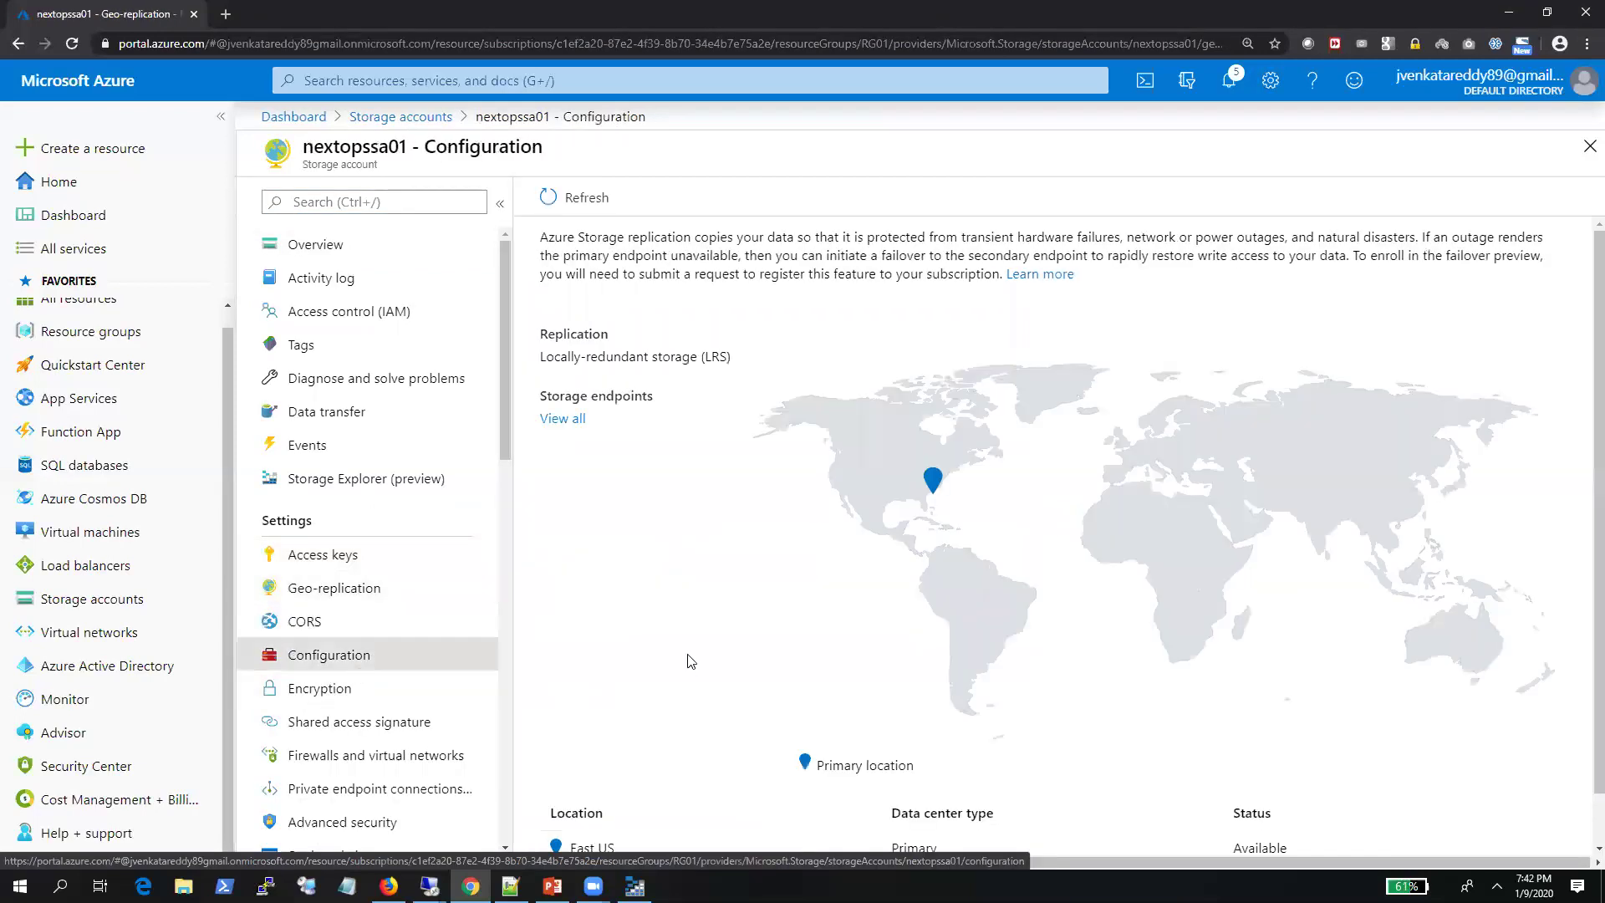
left_click(660, 595)
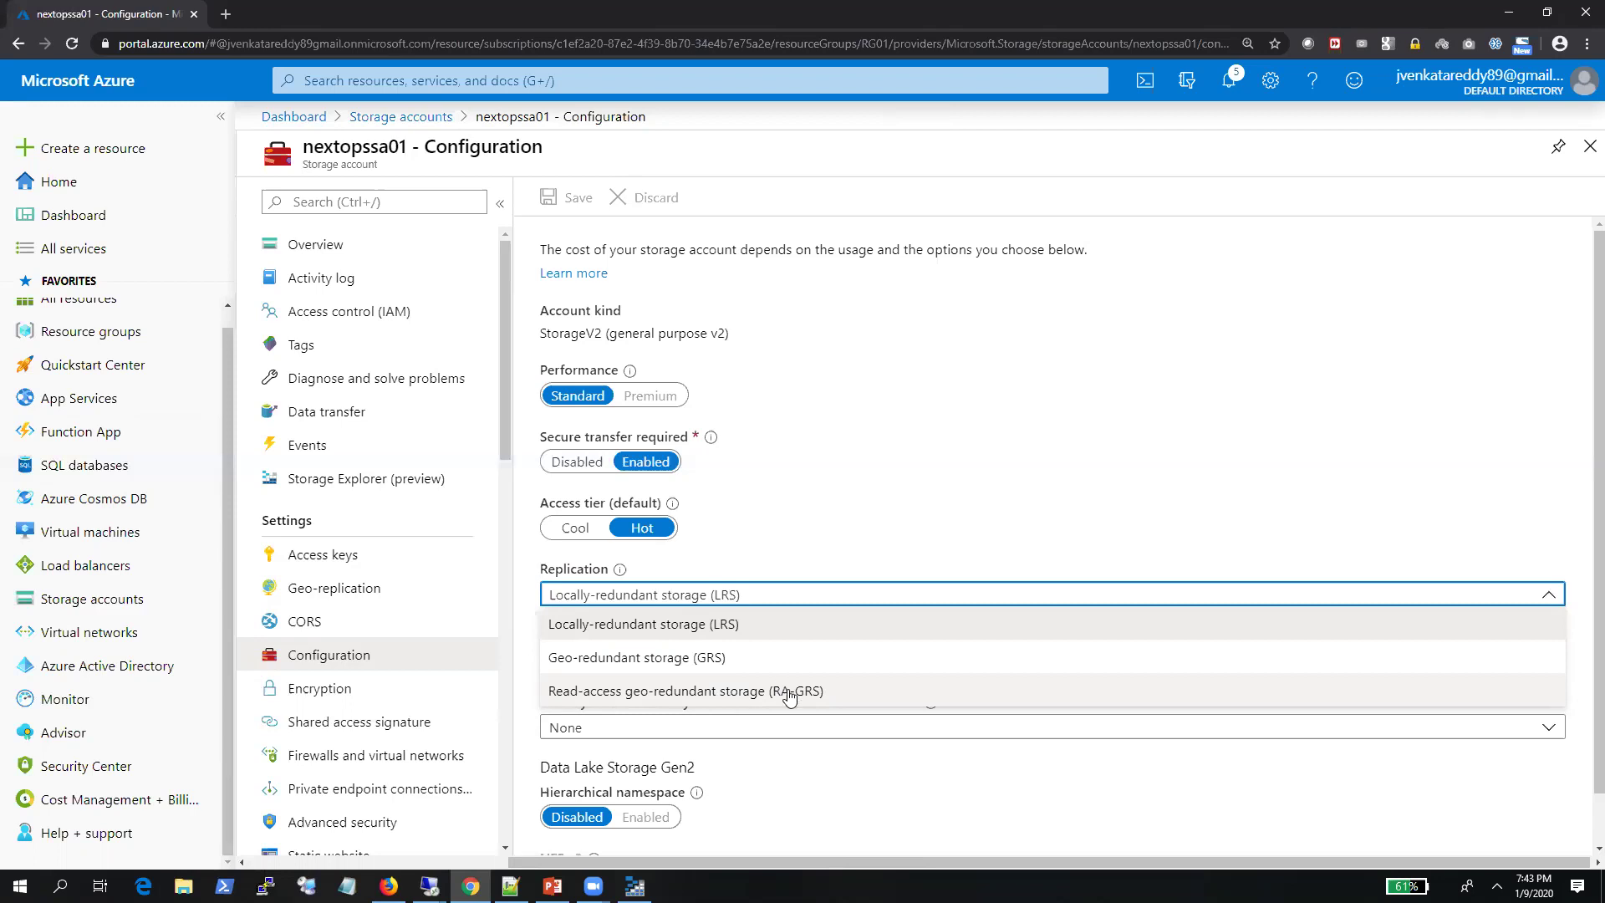
Review nextopssa01's Geo-replication page and select Read-access geo-redundant storage (RA-GRS) as replication on the Configuration page
left_click(373, 592)
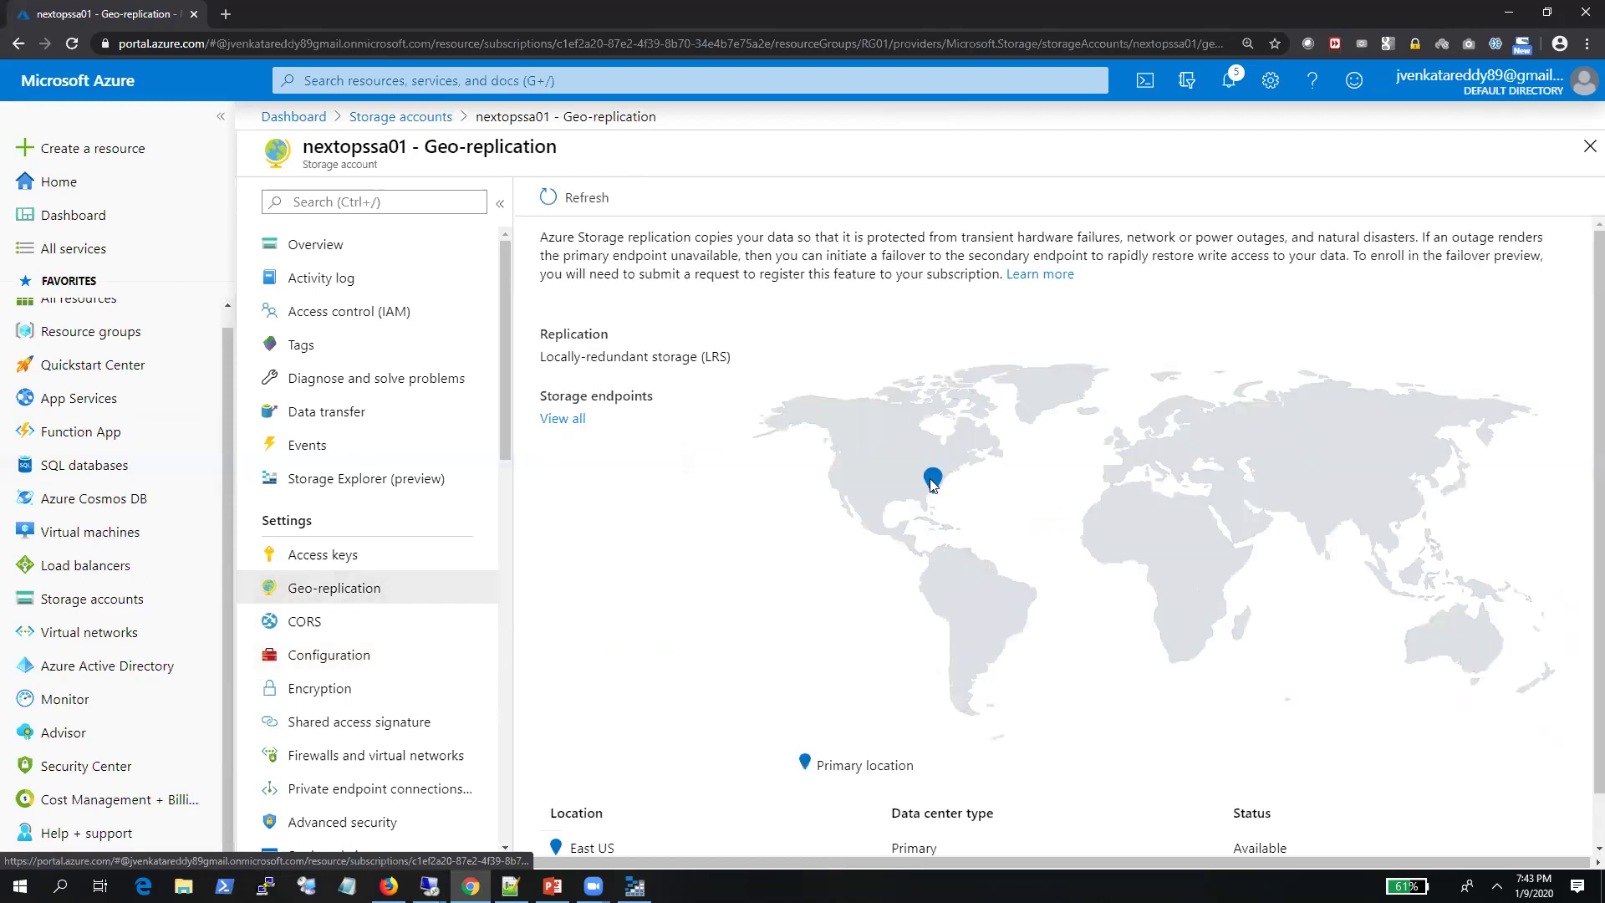
scroll(932, 485, "down", 1)
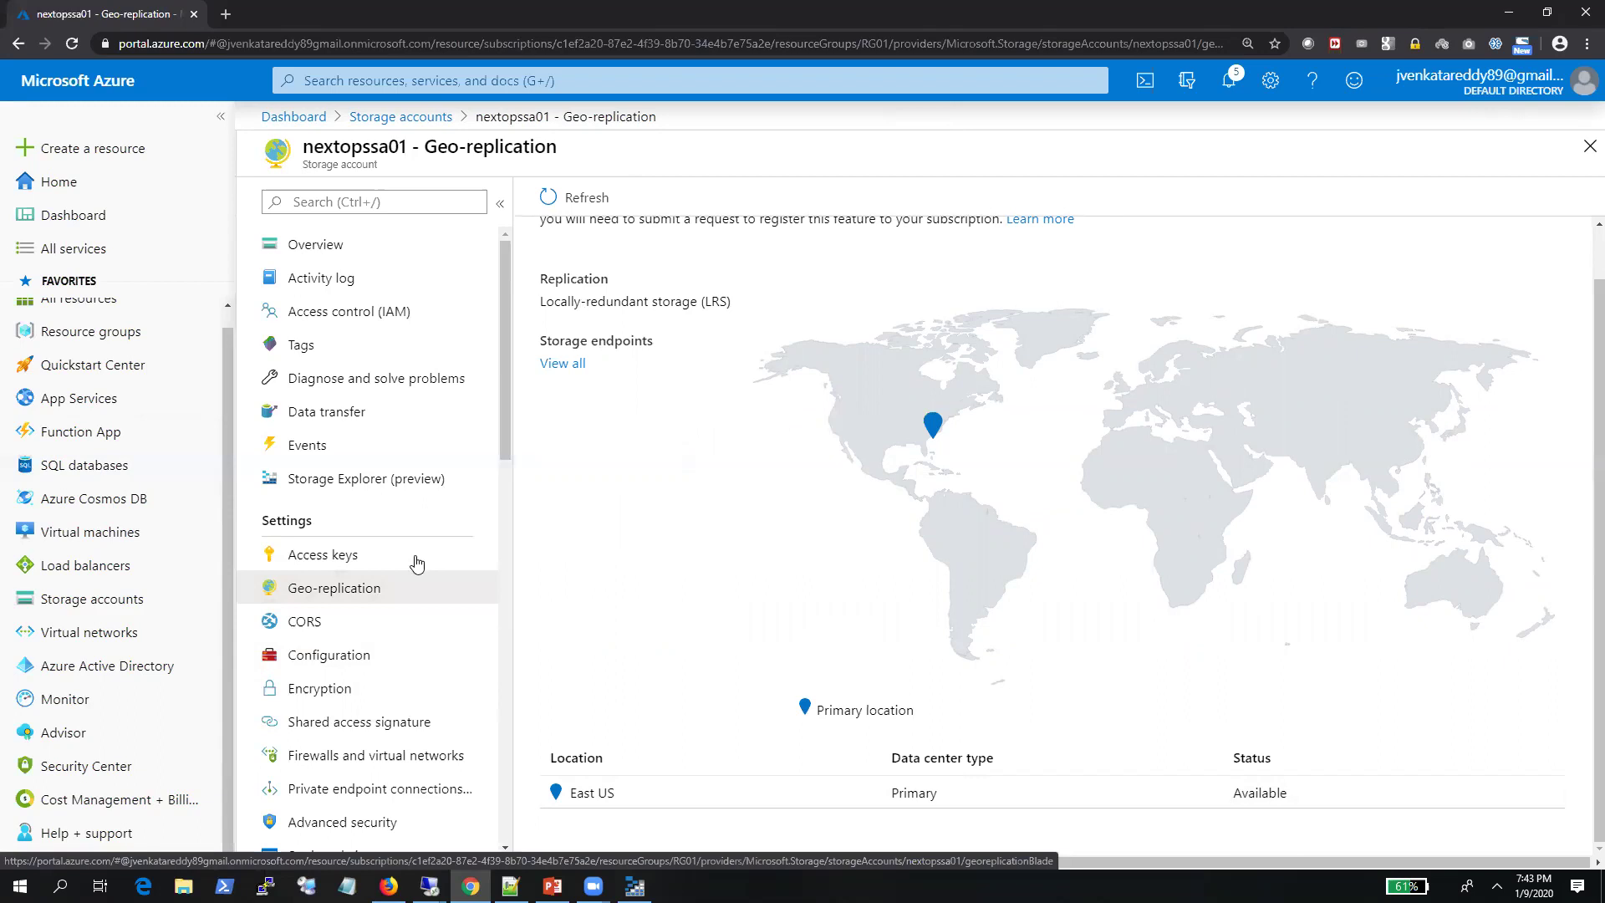
left_click(350, 655)
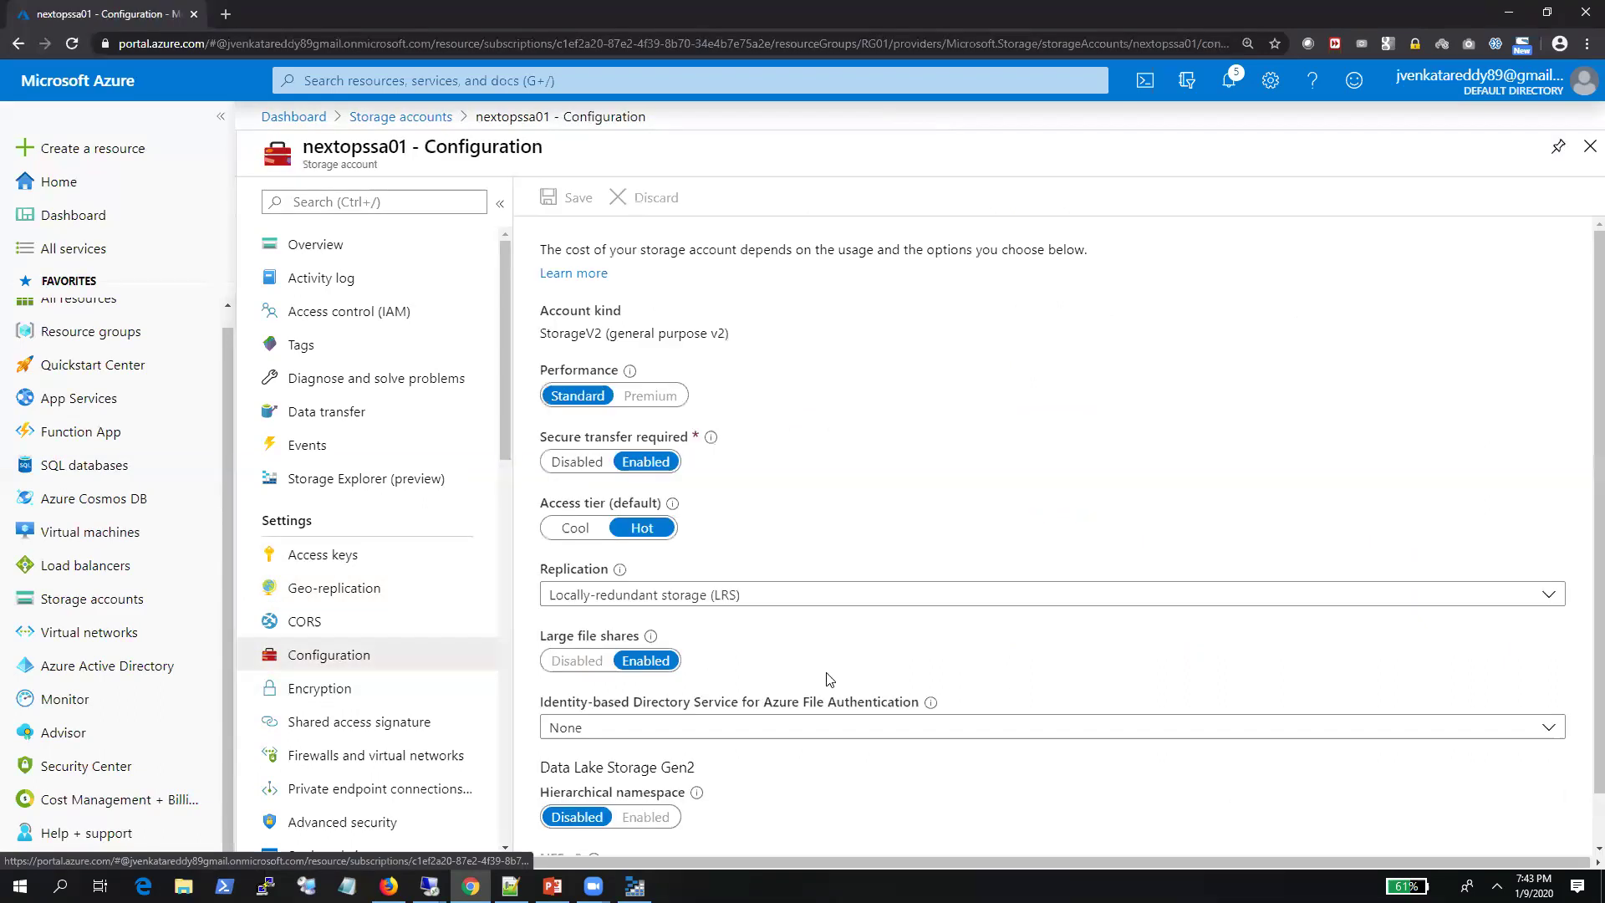
left_click(632, 609)
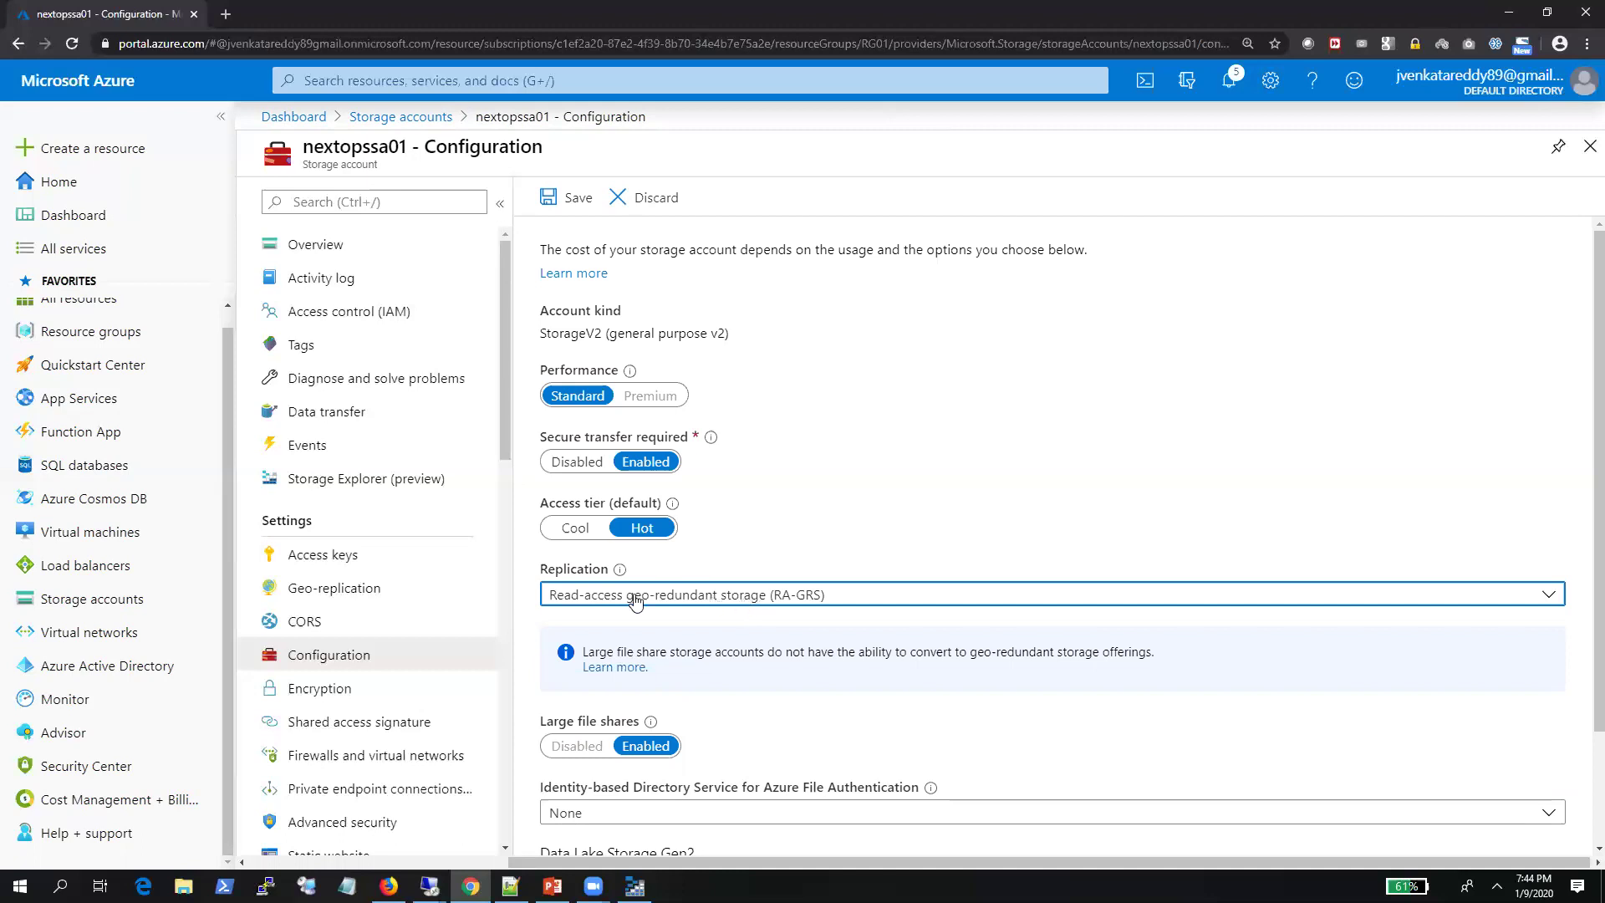
Open Storage accounts in a new browser tab and start another storage account located in (US) East US
right_click(427, 121)
left_click(462, 137)
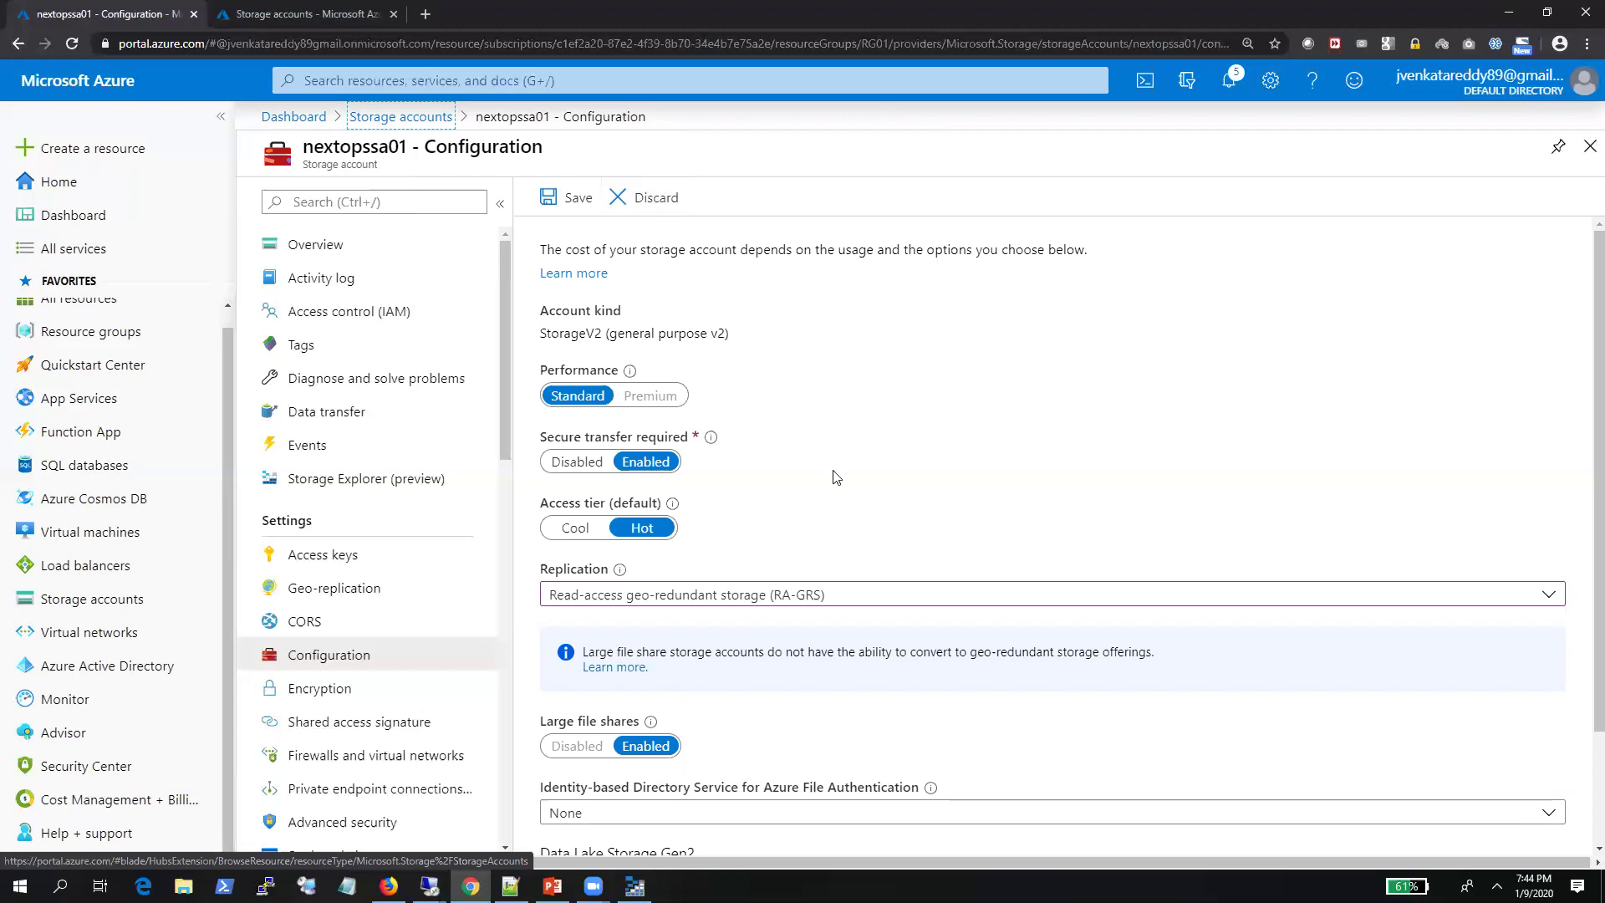
left_click(281, 11)
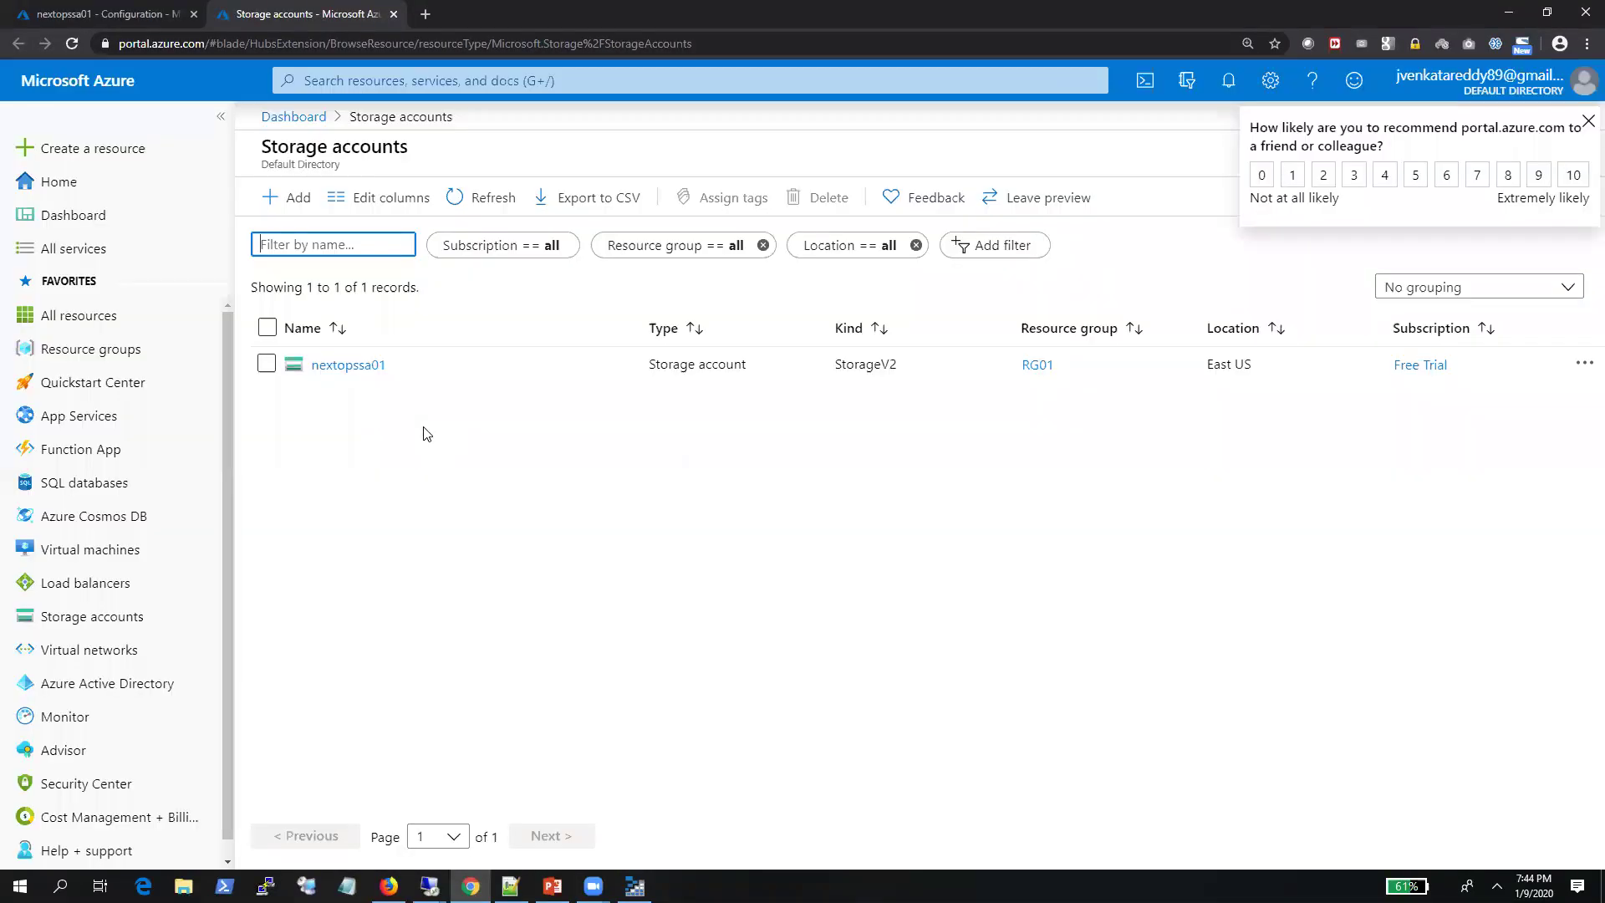
left_click(301, 201)
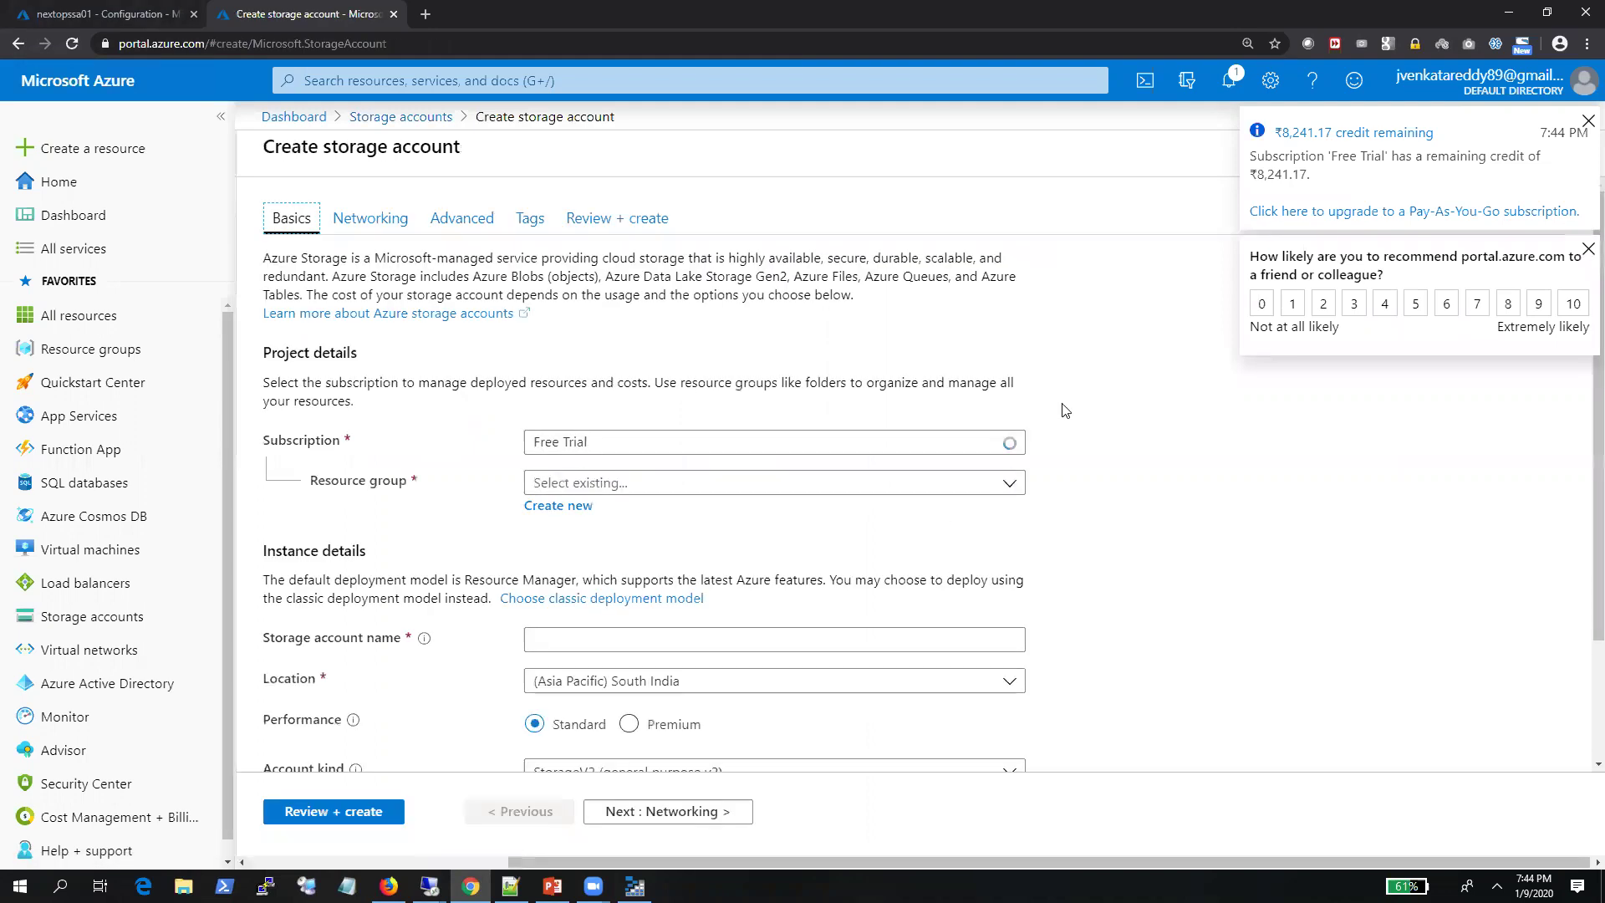
scroll(678, 392, "down", 2)
left_click(764, 526)
scroll(786, 276, "up", 10)
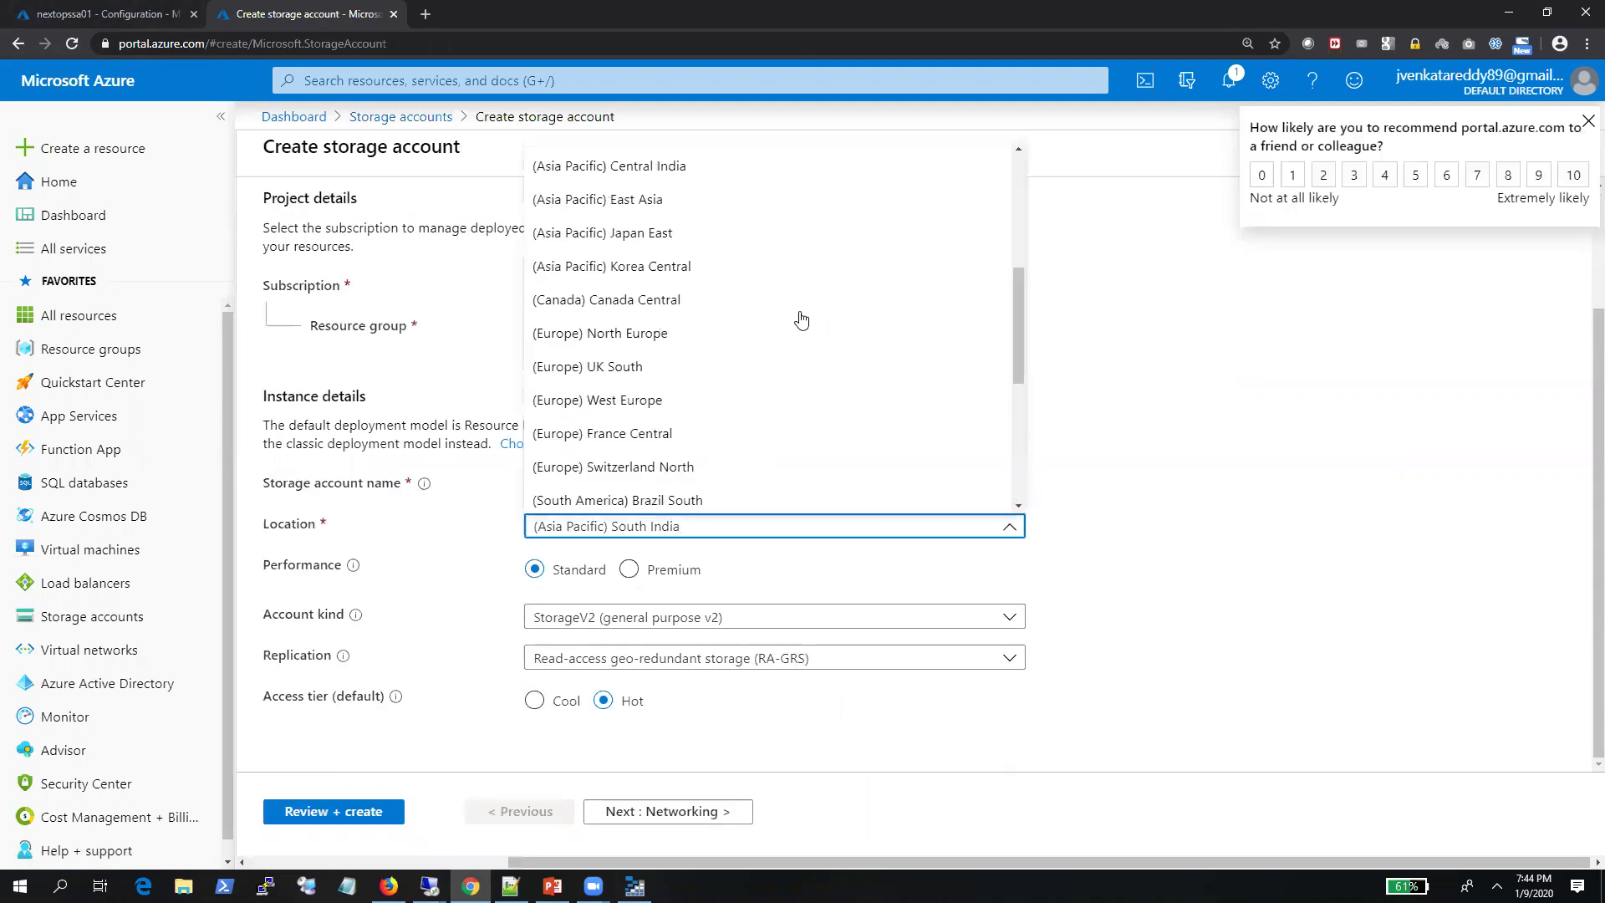
left_click(665, 198)
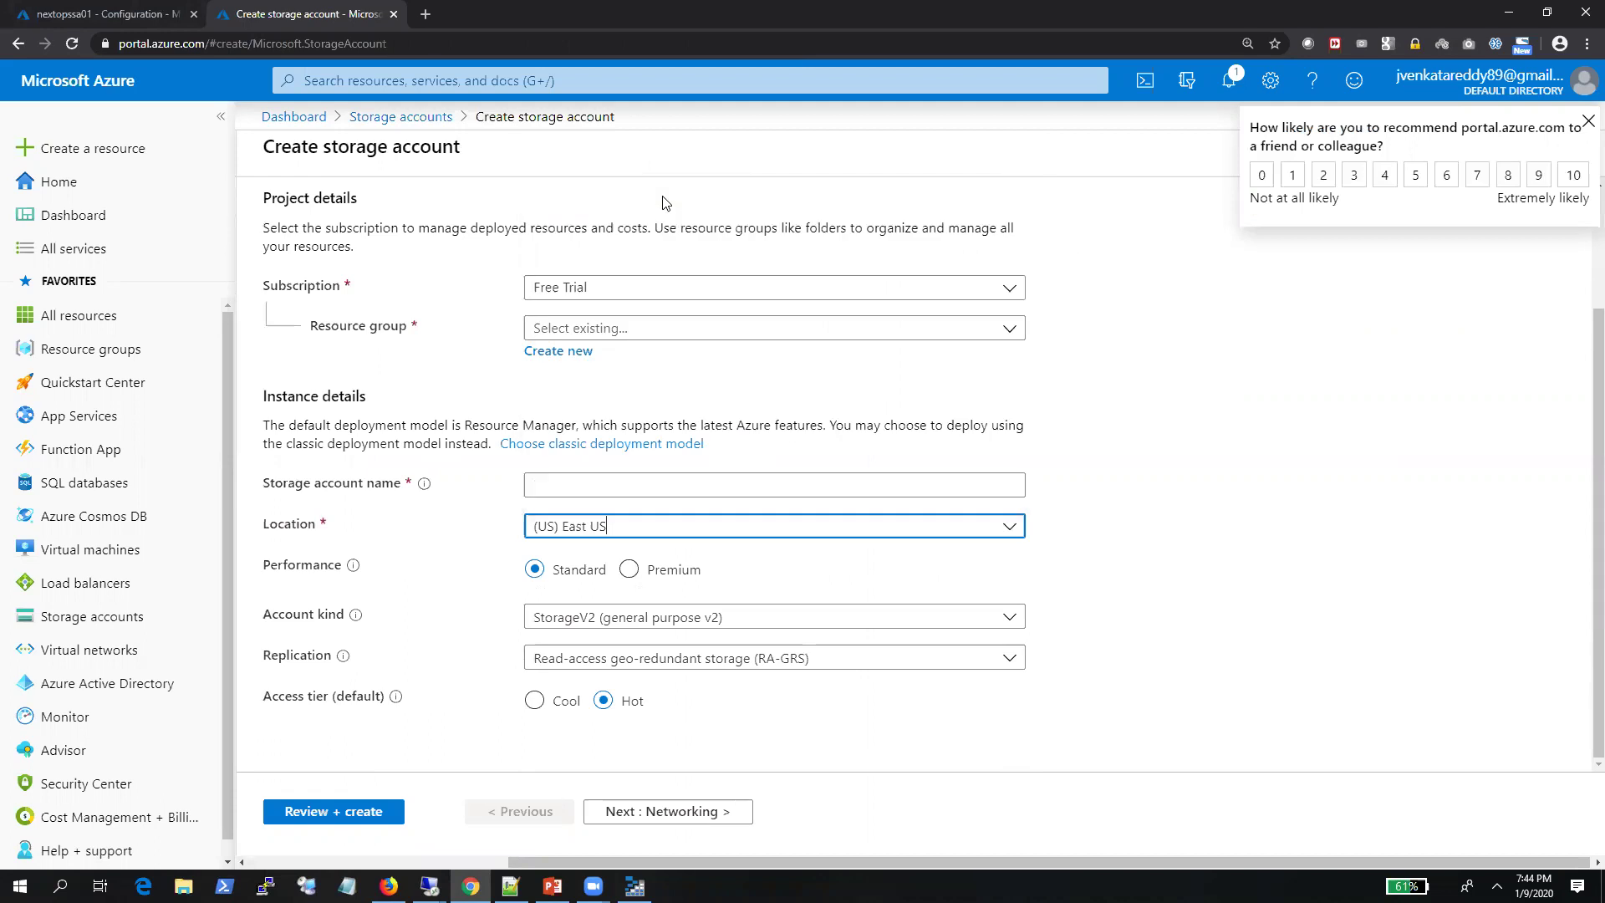
Compare replication choices for the new account by selecting Geo-redundant storage (GRS) and returning to Read-access geo-redundant storage (RA-GRS)
left_click(698, 660)
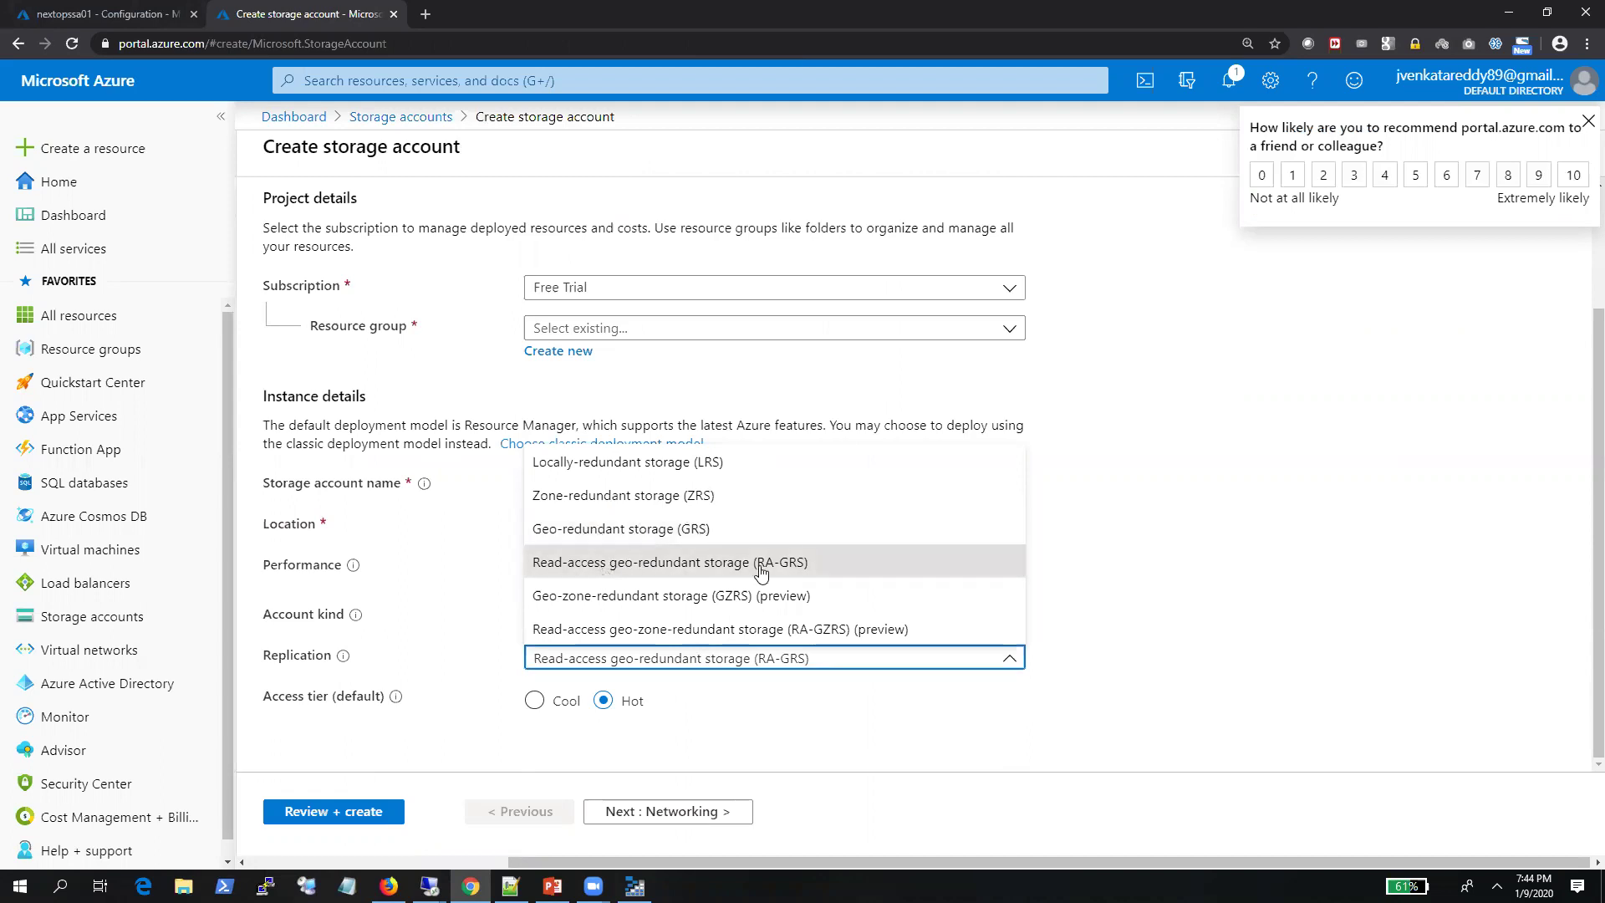
left_click(625, 571)
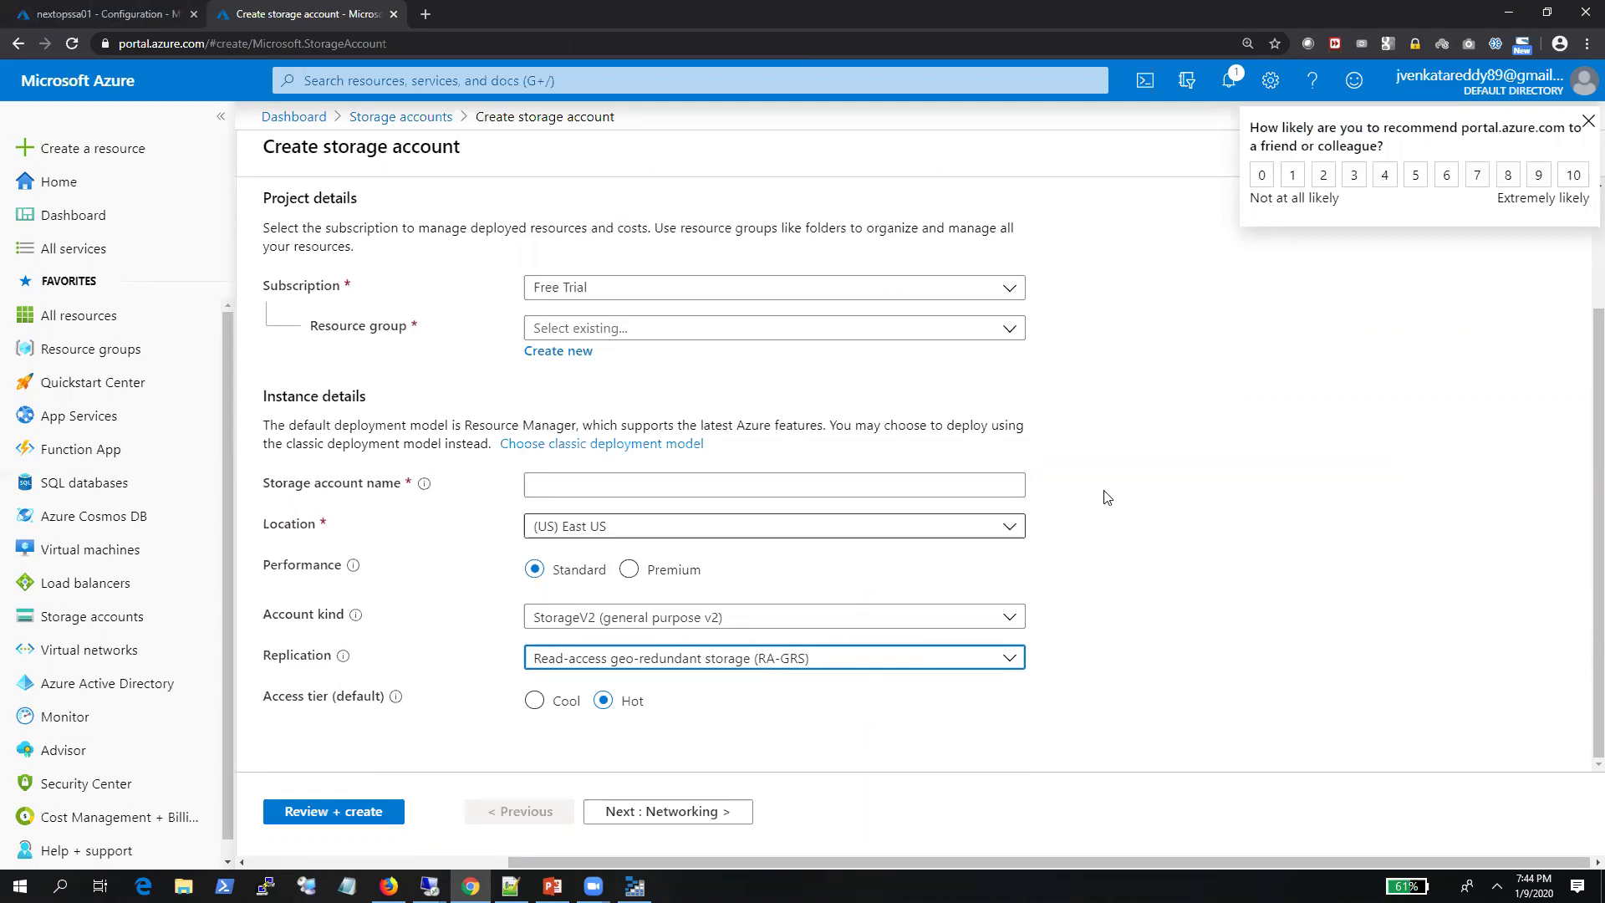
left_click(761, 659)
left_click(640, 530)
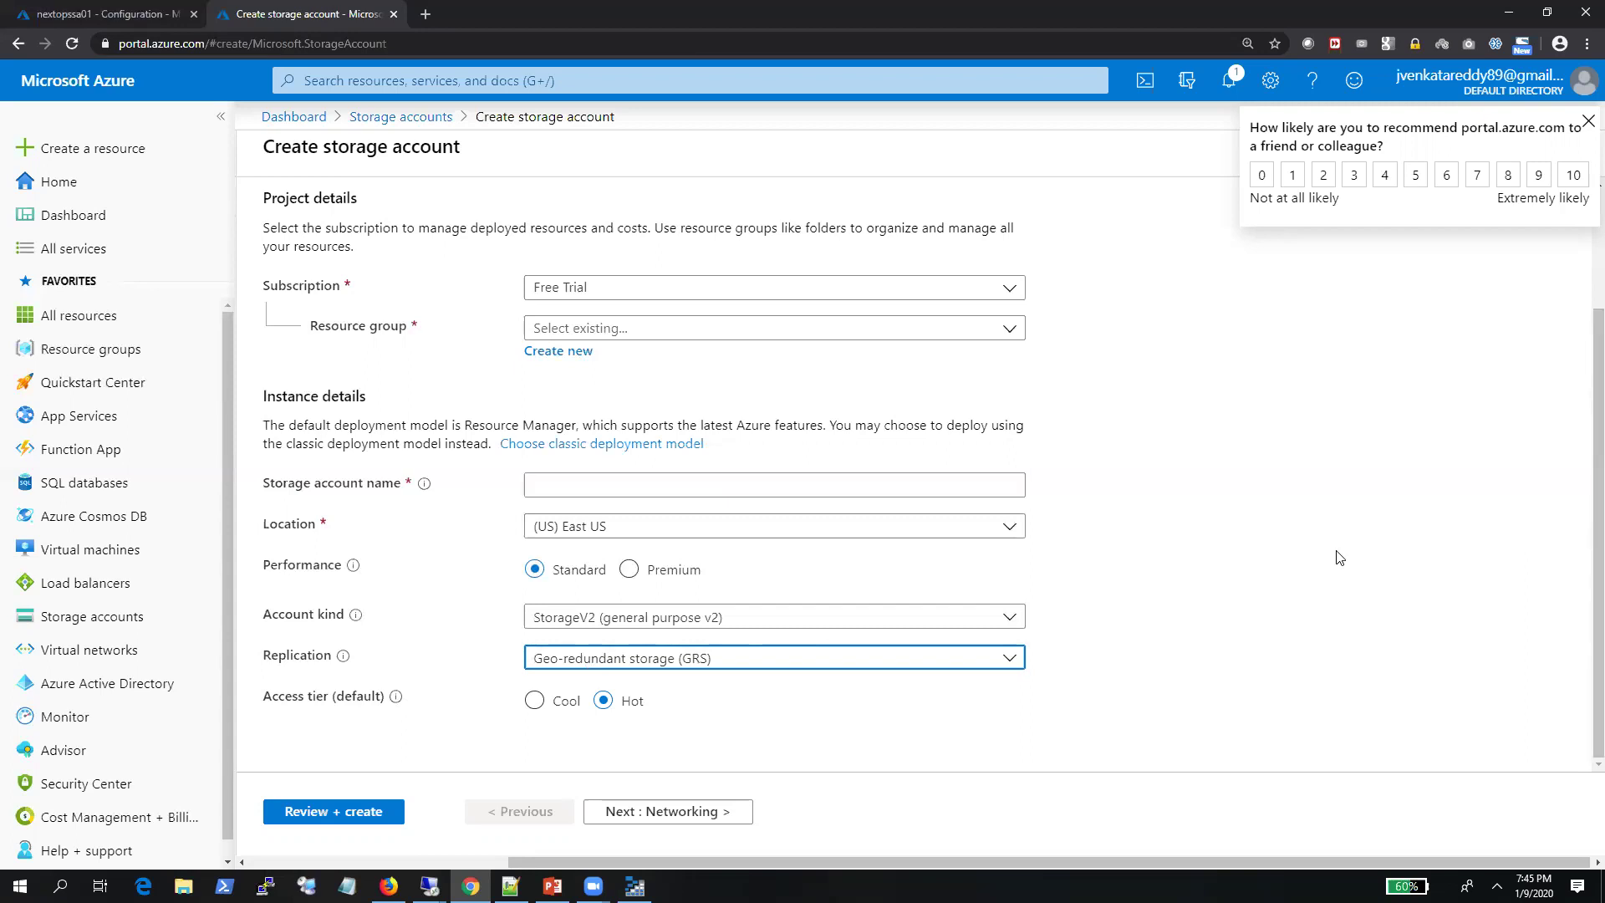
left_click(675, 664)
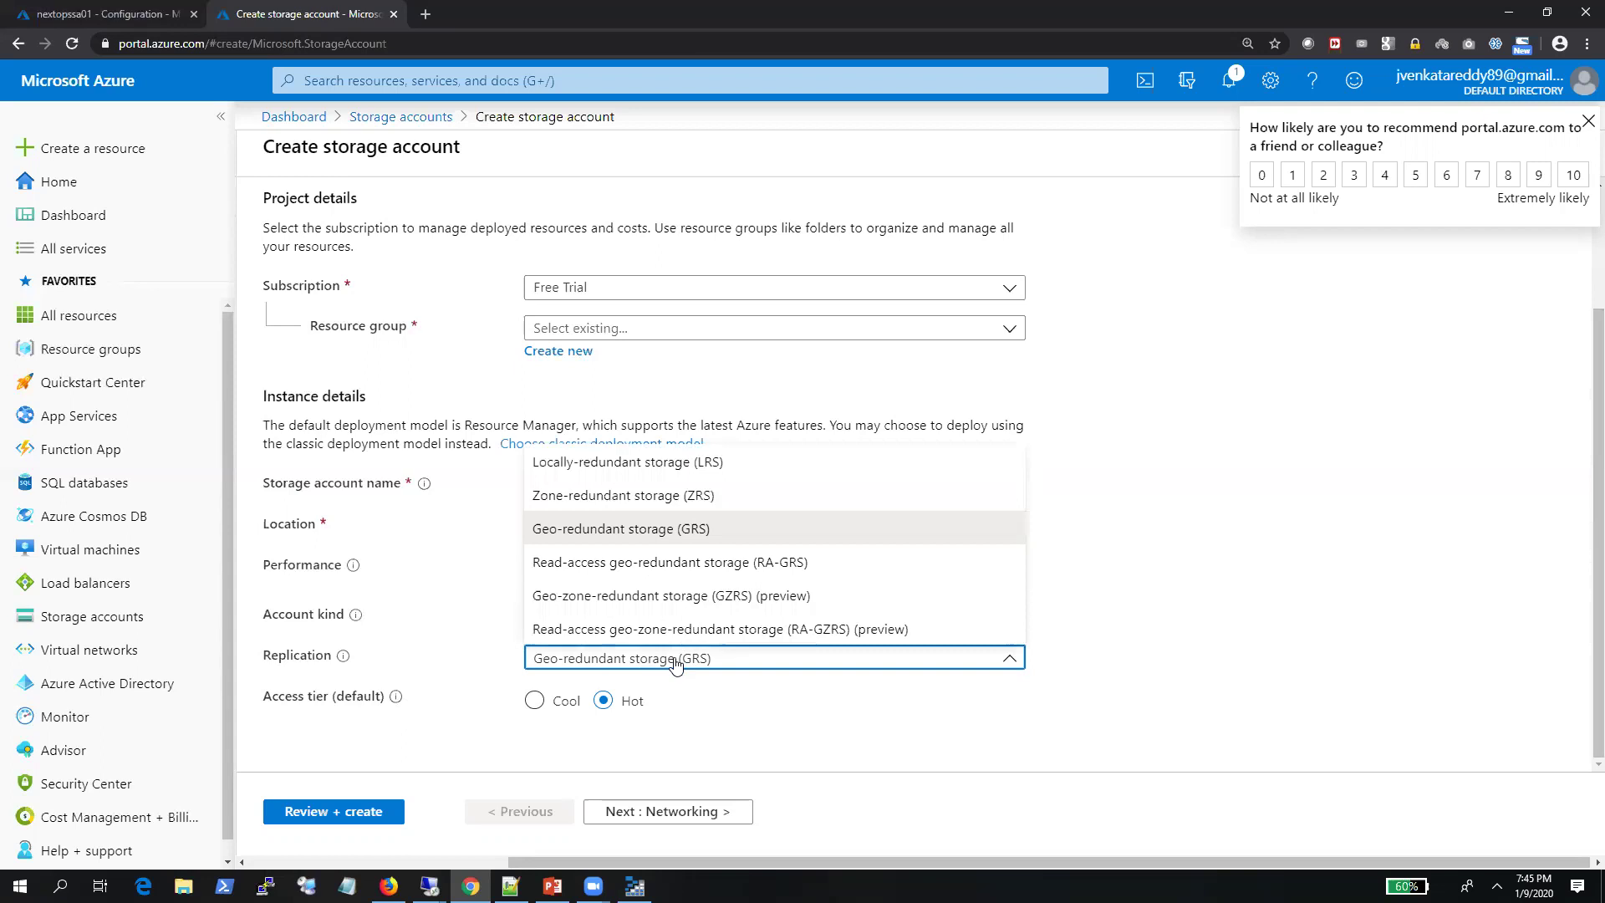
left_click(644, 569)
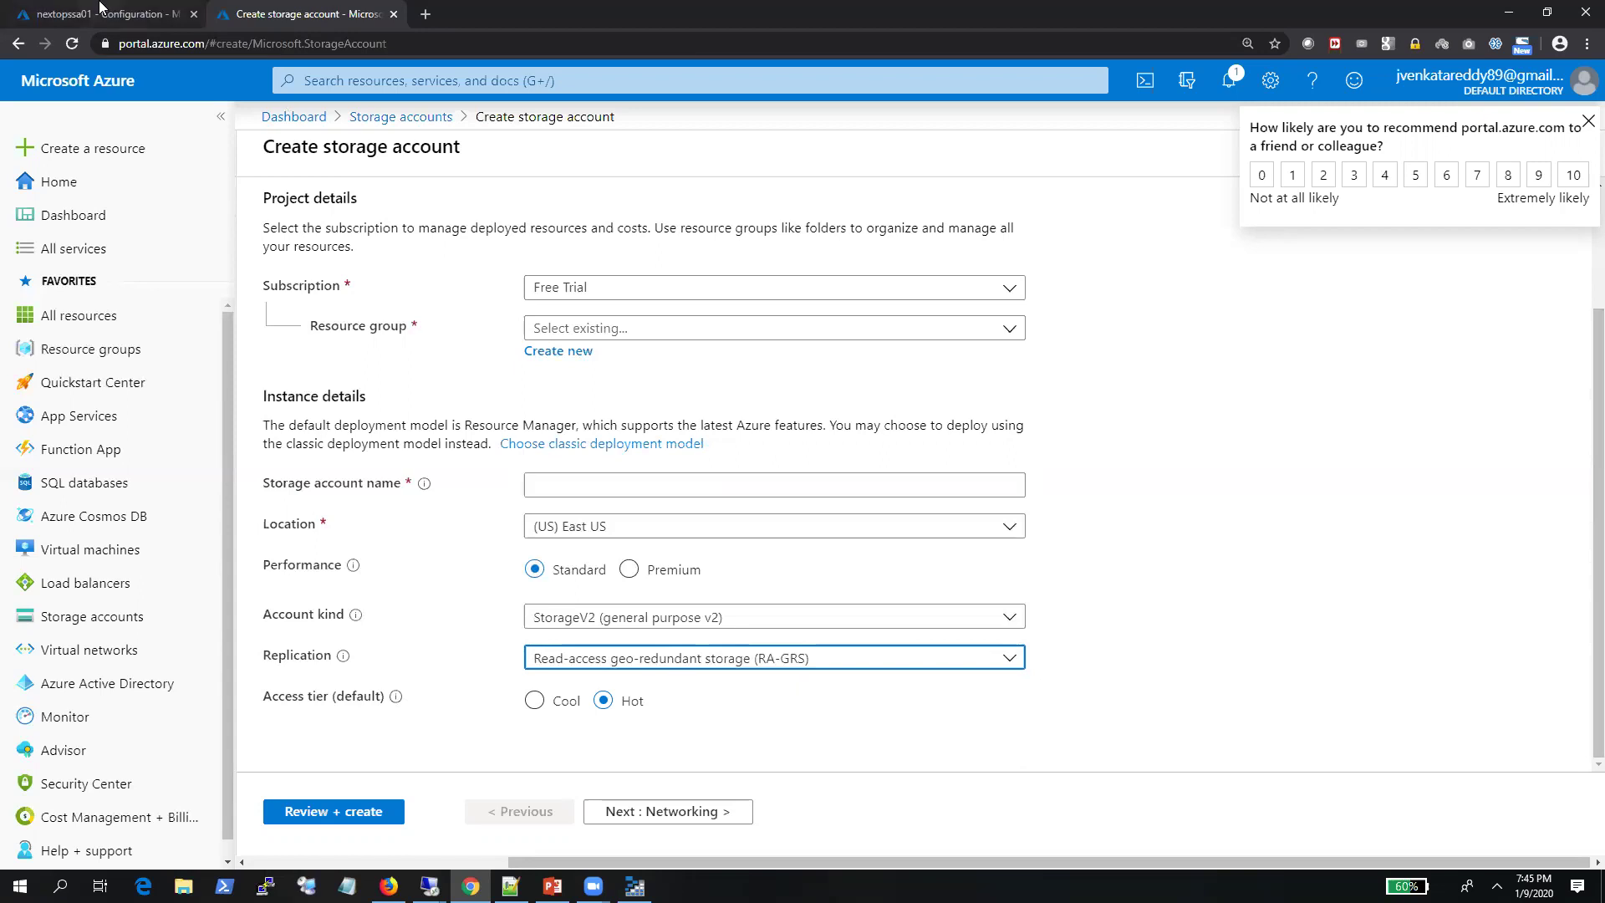
Try Geo-zone-redundant storage (GZRS) and Read-access geo-zone-redundant storage (RA-GZRS) as the new account's replication
left_click(101, 13)
left_click(298, 8)
left_click(763, 658)
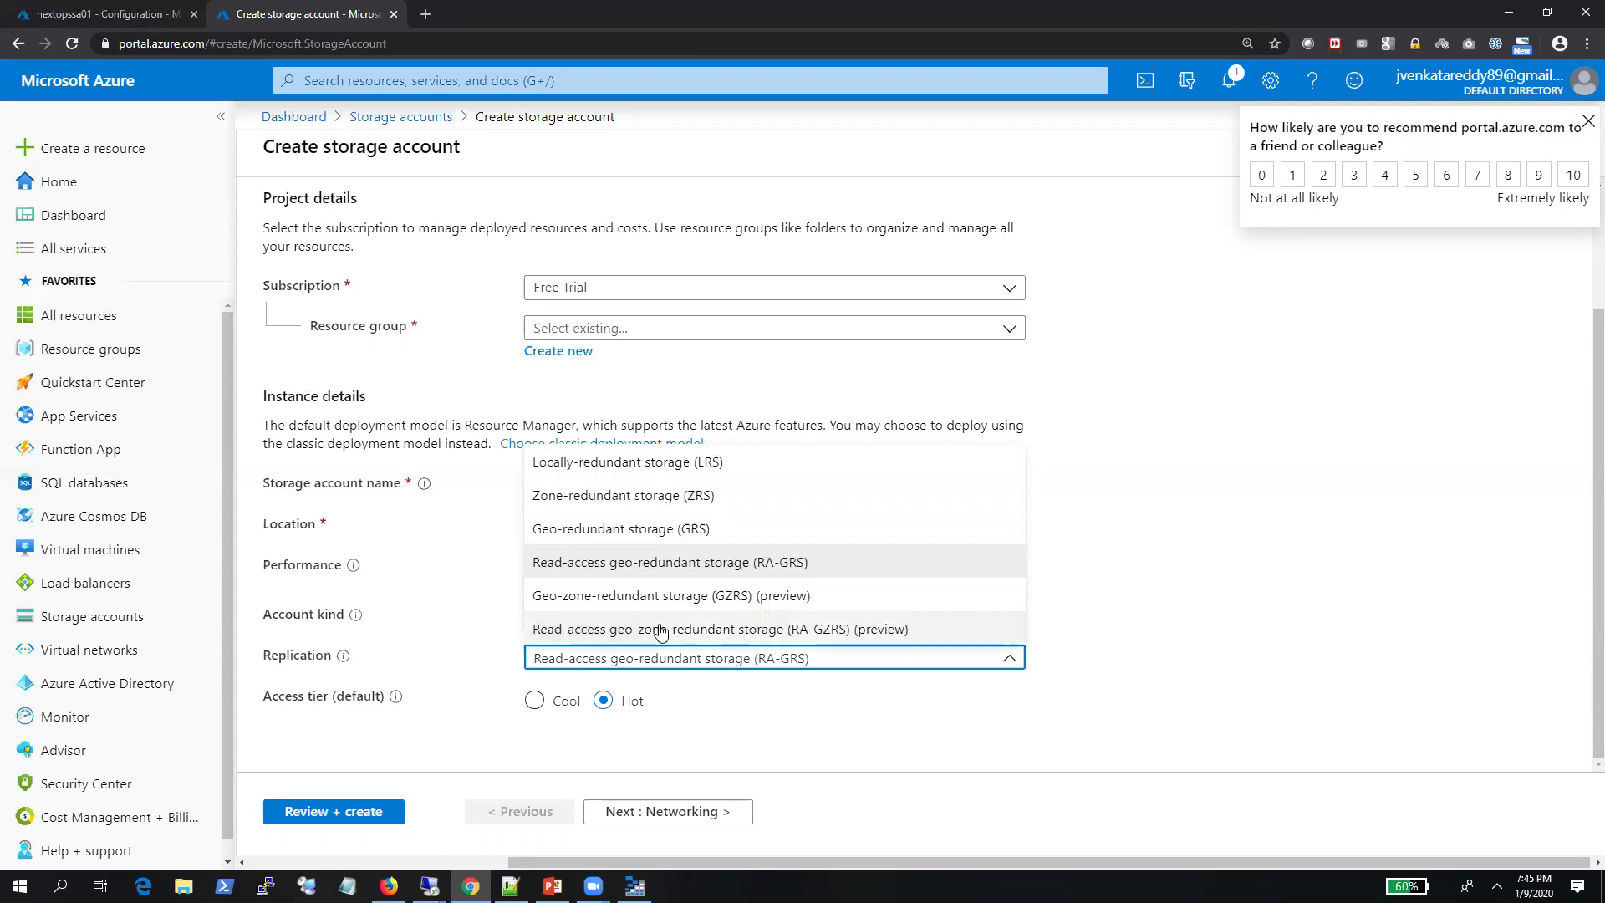
left_click(770, 599)
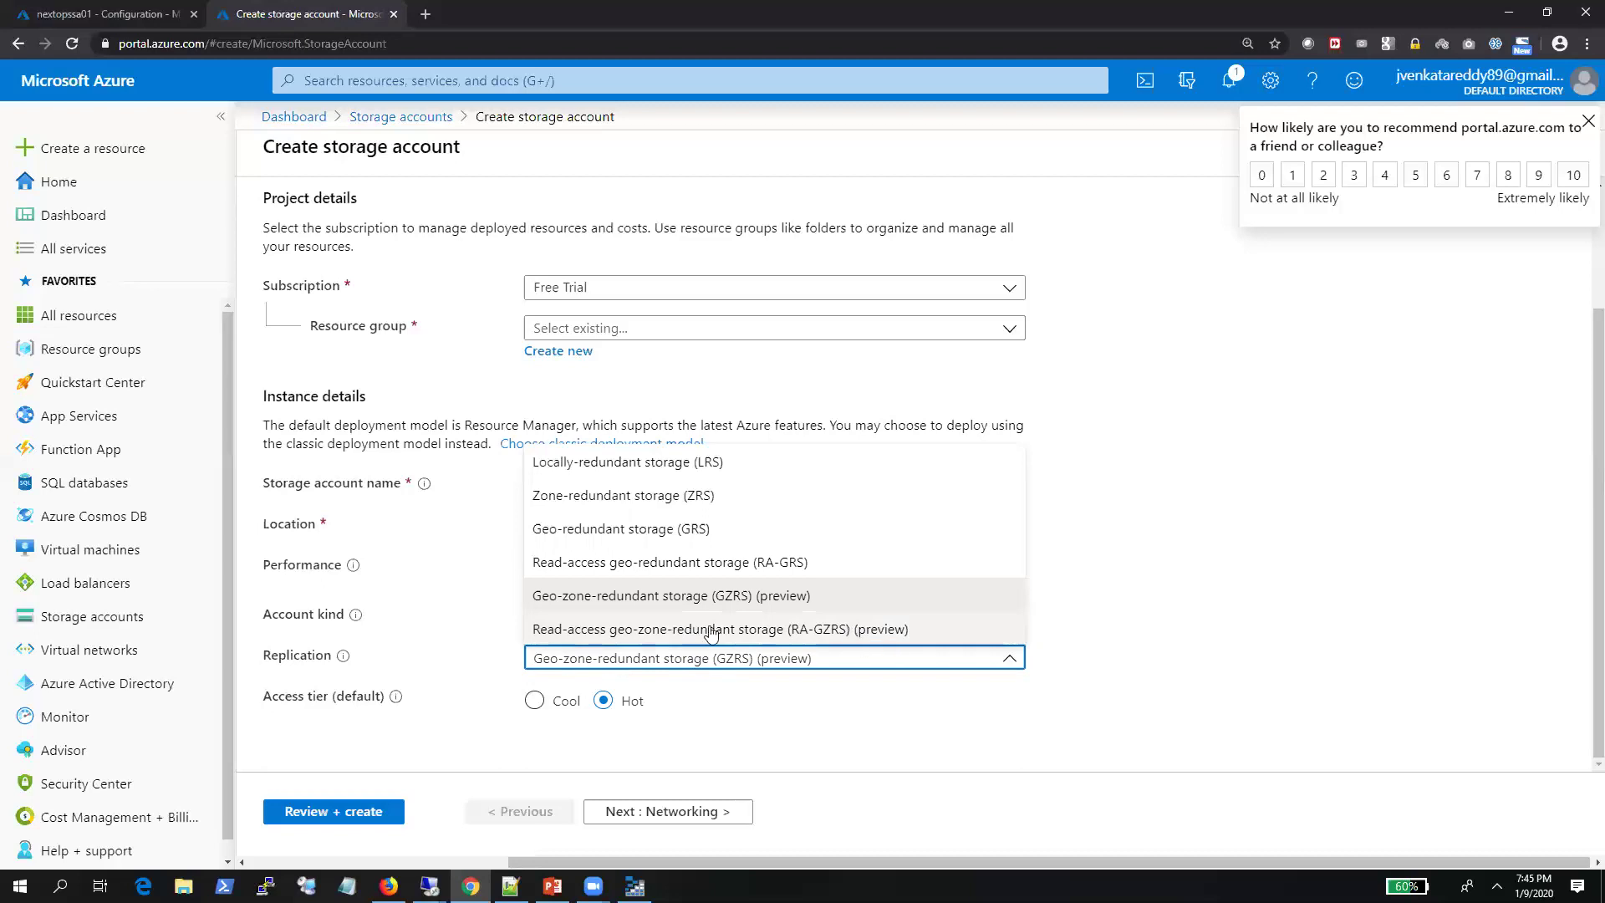
left_click(707, 633)
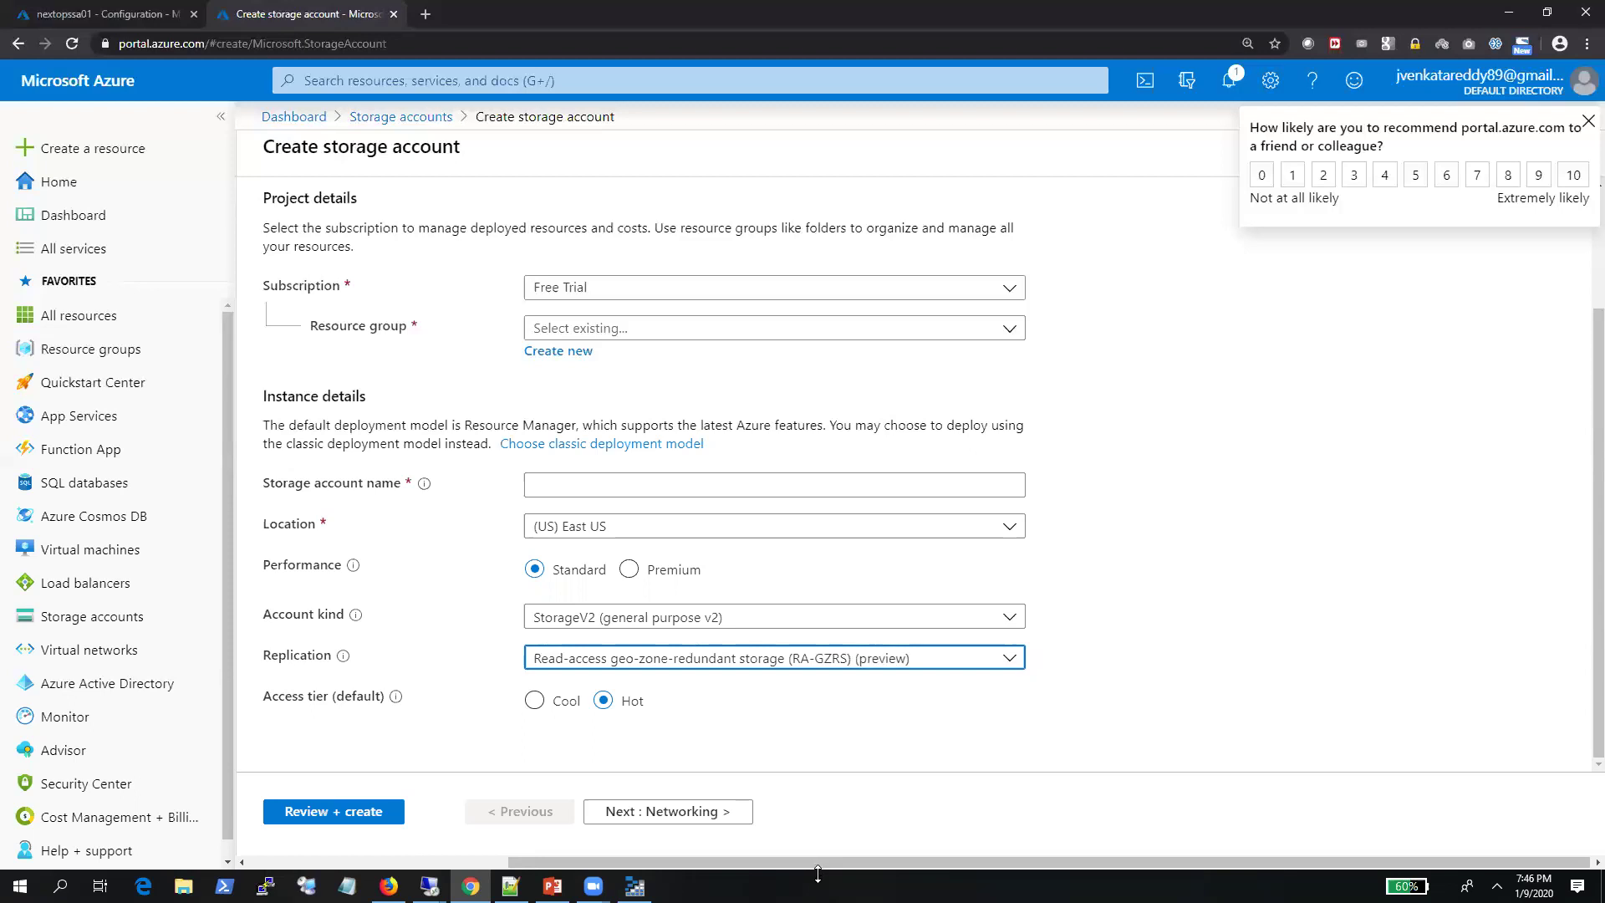
mouse_move(634, 886)
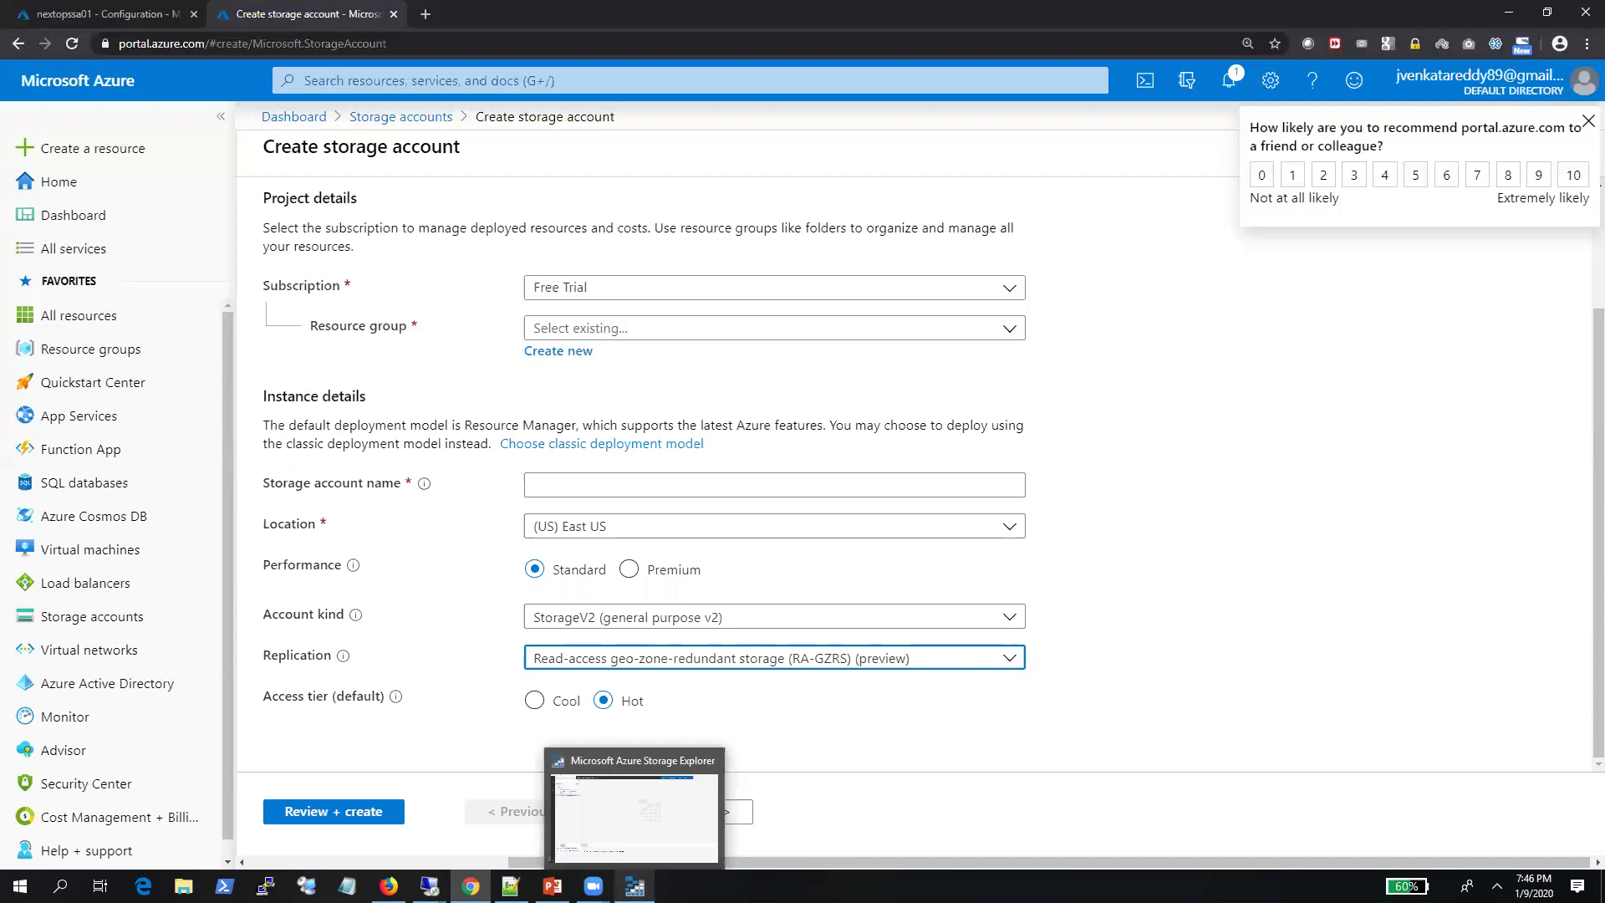
mouse_move(471, 886)
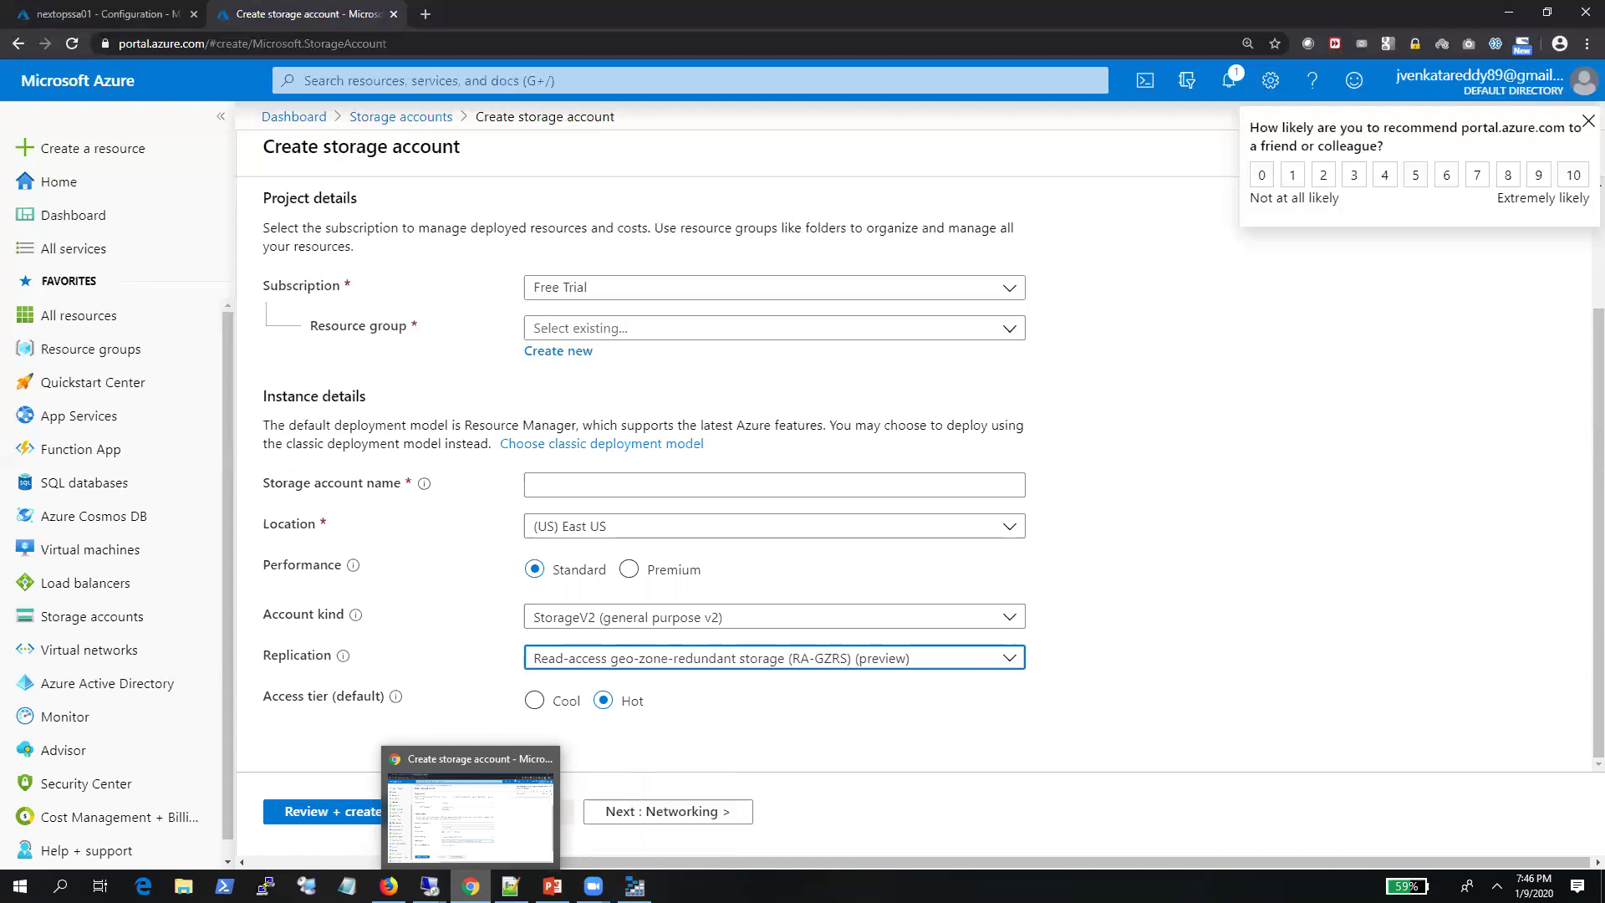
Set the new account's kind to Storage (general purpose v1) and list its available replication options
left_click(701, 620)
left_click(670, 690)
left_click(642, 717)
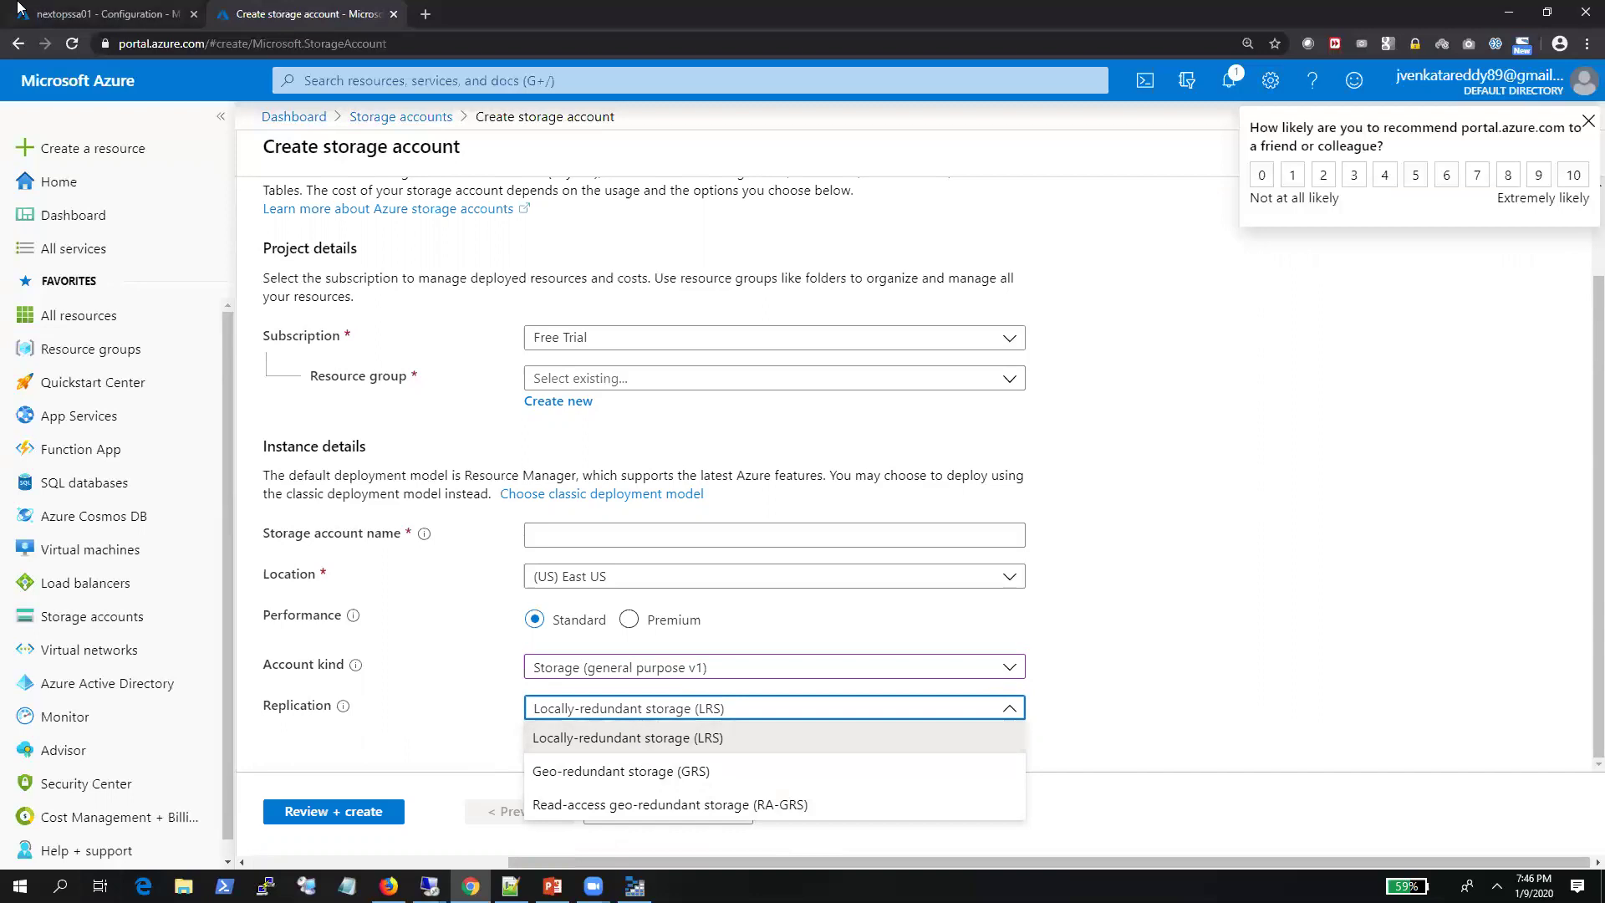
Return to nextopssa01's Configuration page and set its replication back to Locally-redundant storage (LRS)
left_click(43, 10)
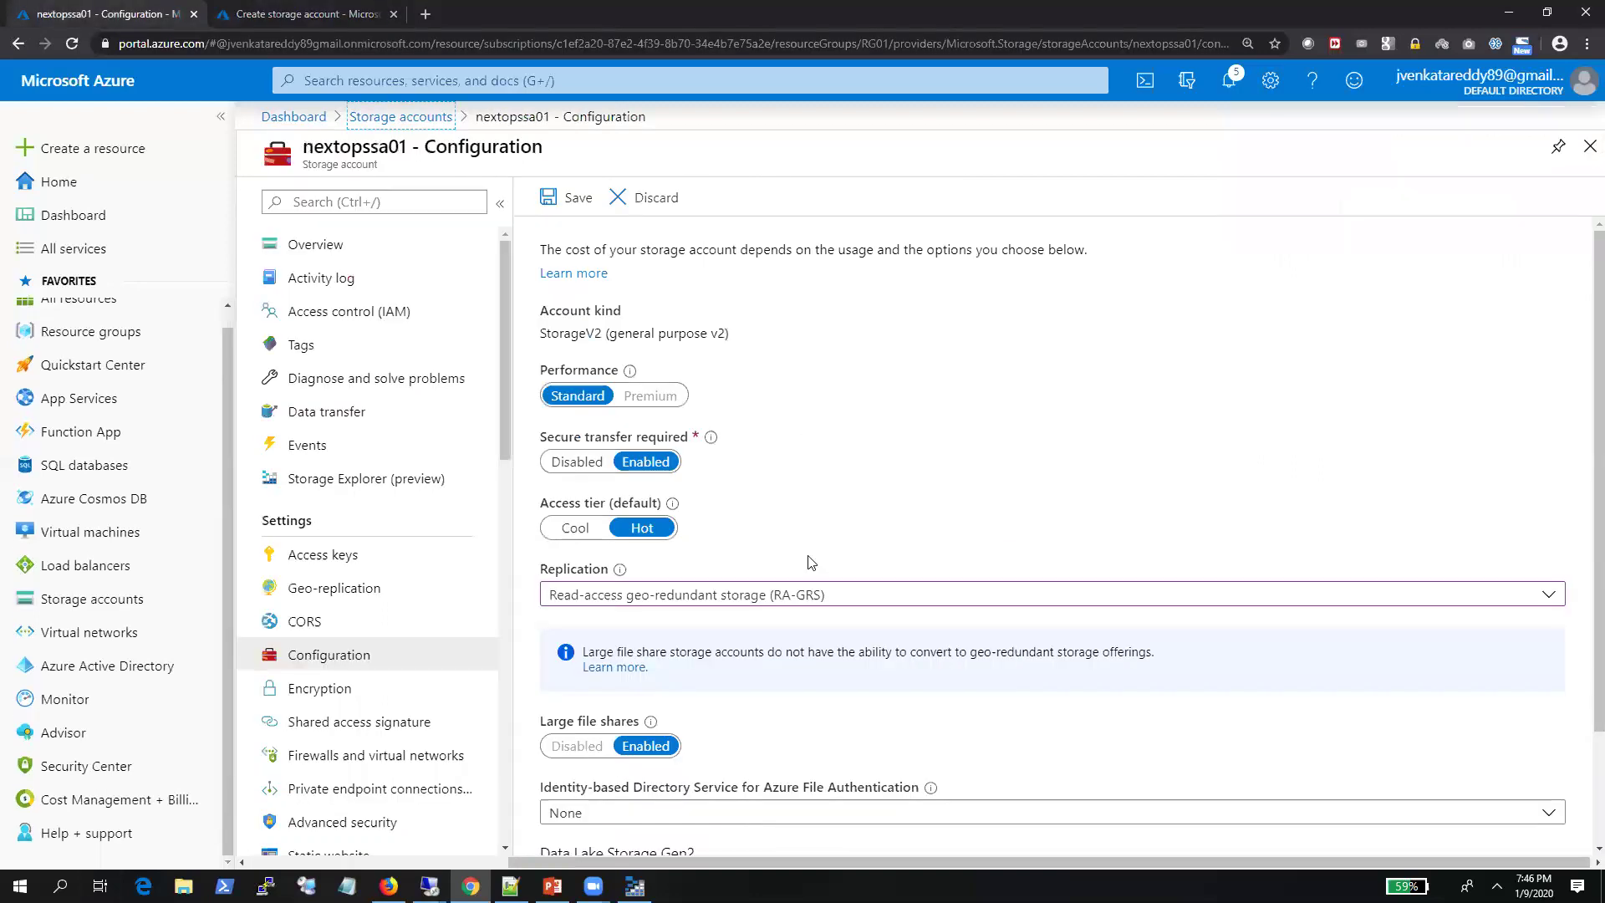
left_click(785, 598)
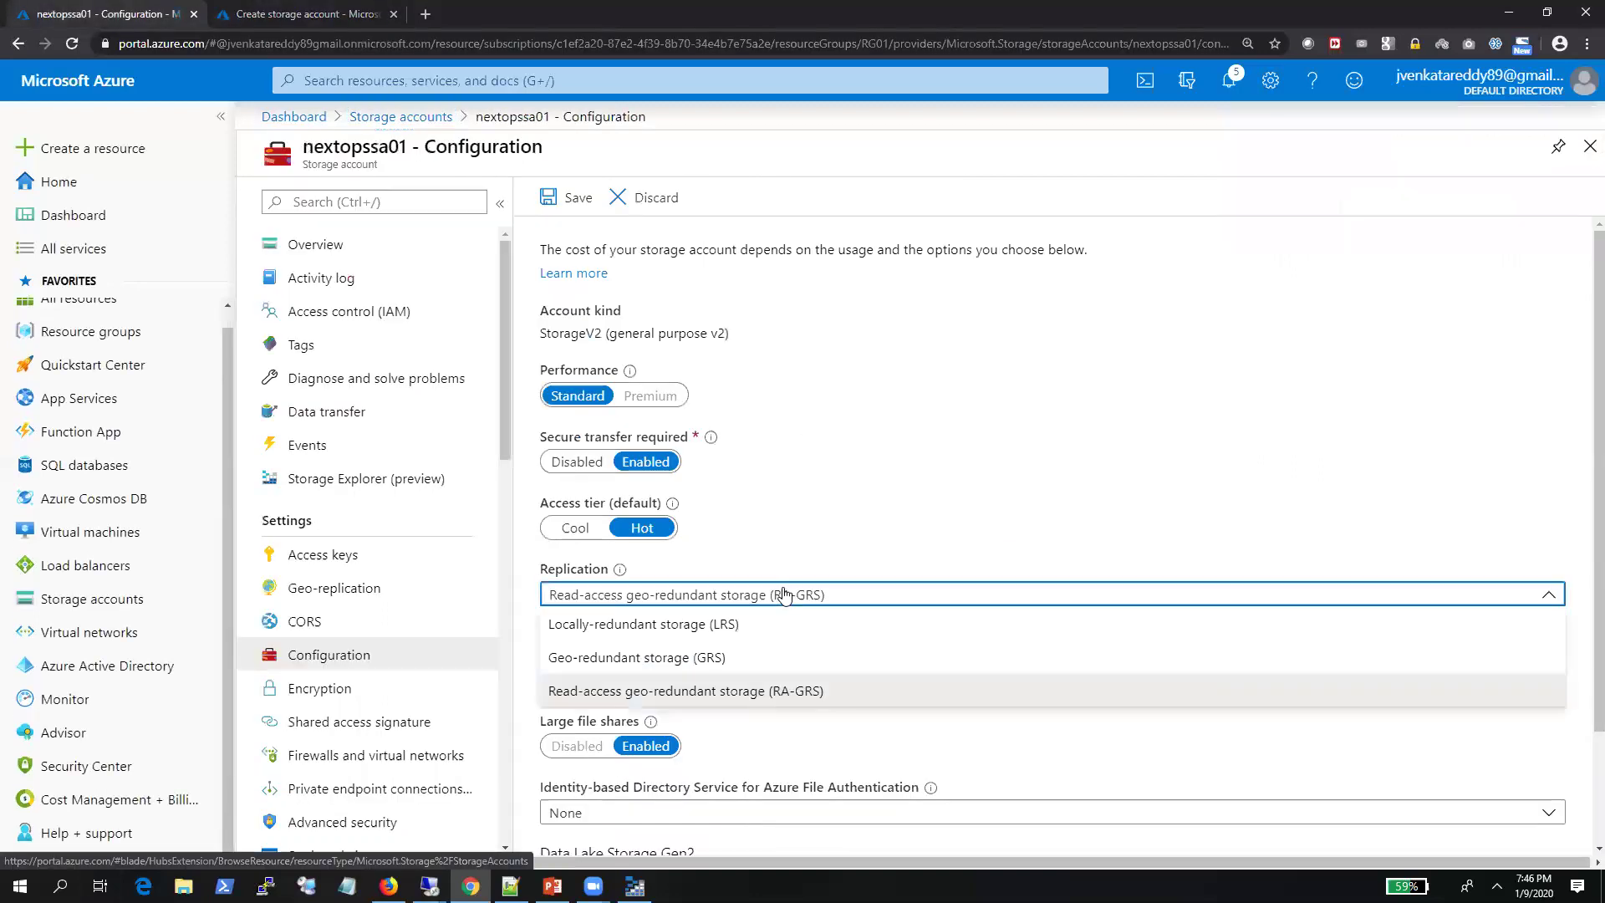
left_click(749, 635)
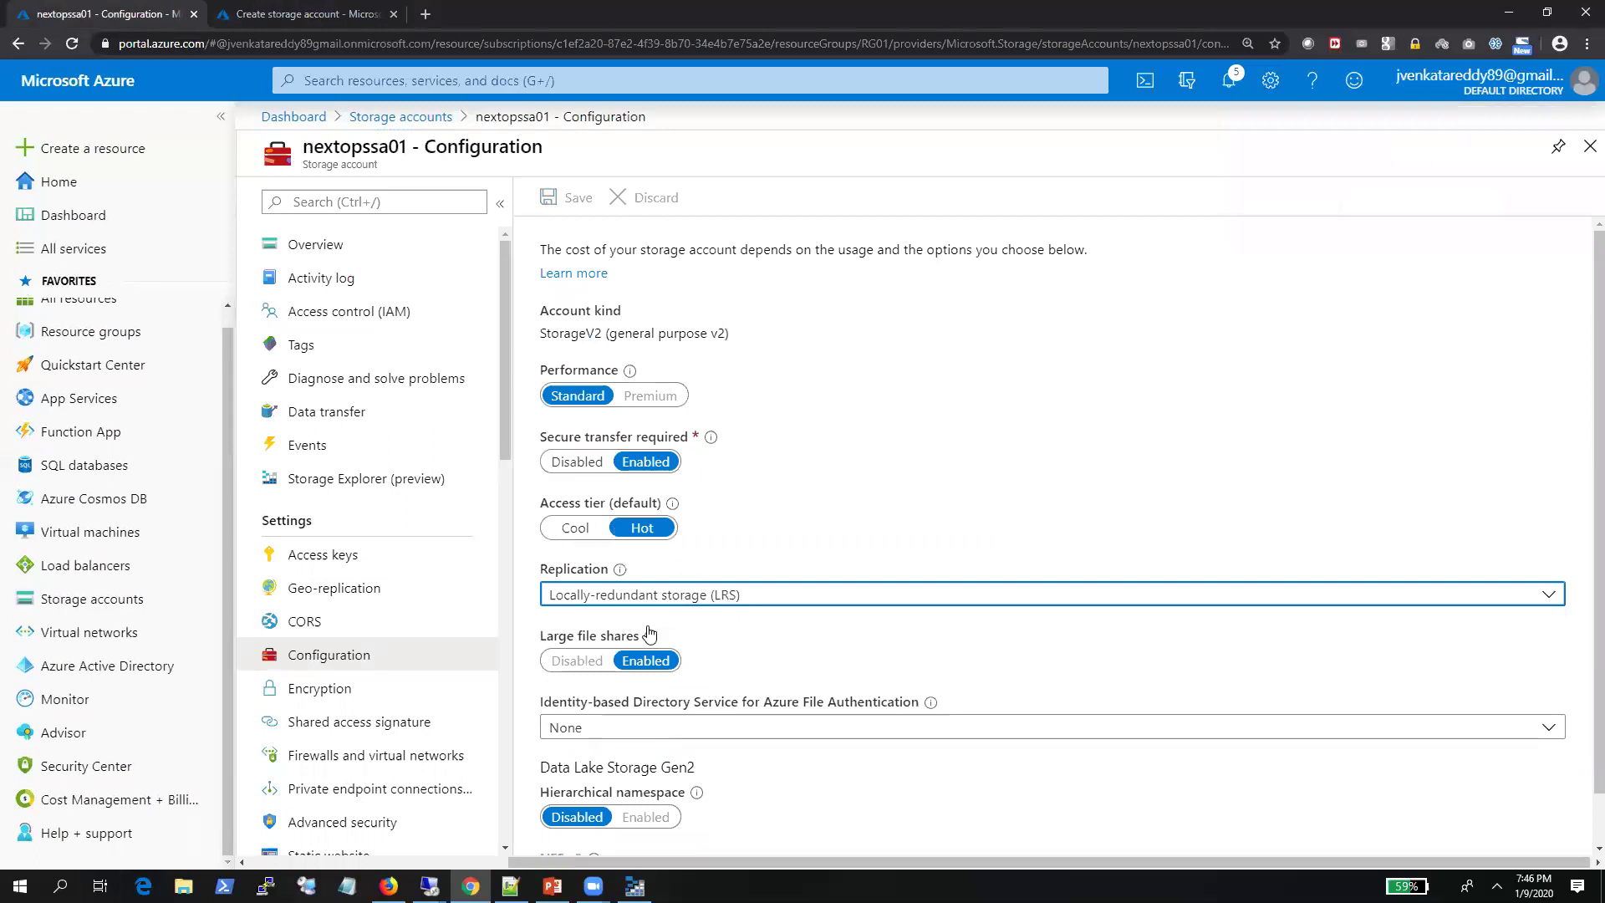
Switch nextopssa01's replication to Read-access geo-redundant storage (RA-GRS) and revert it to Locally-redundant storage (LRS)
left_click(667, 596)
left_click(690, 691)
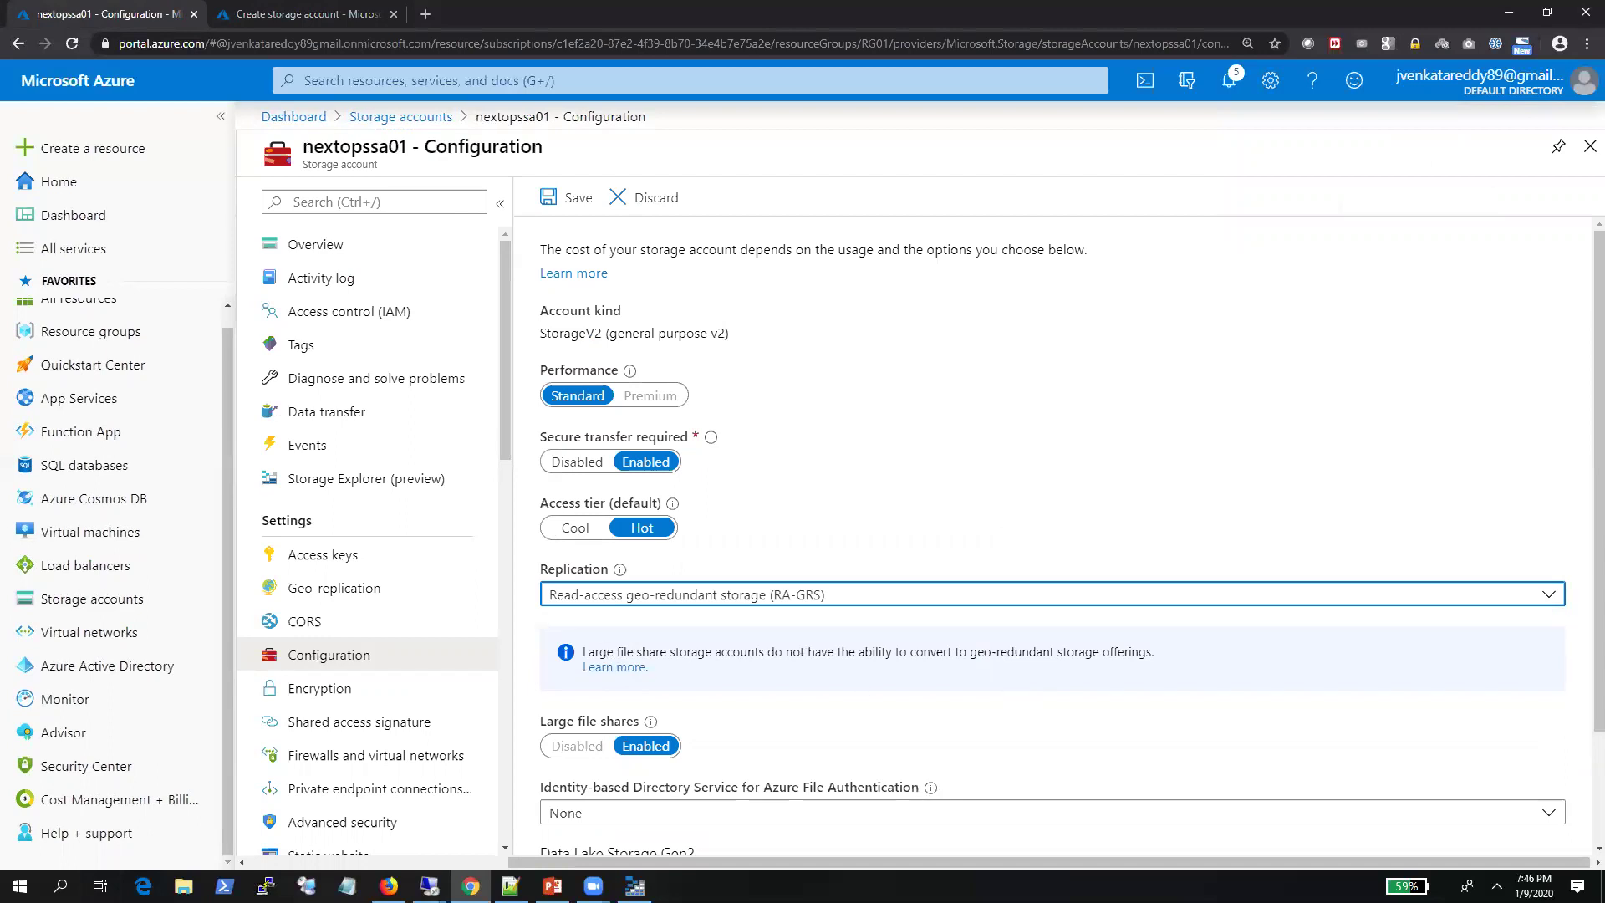
left_click(670, 597)
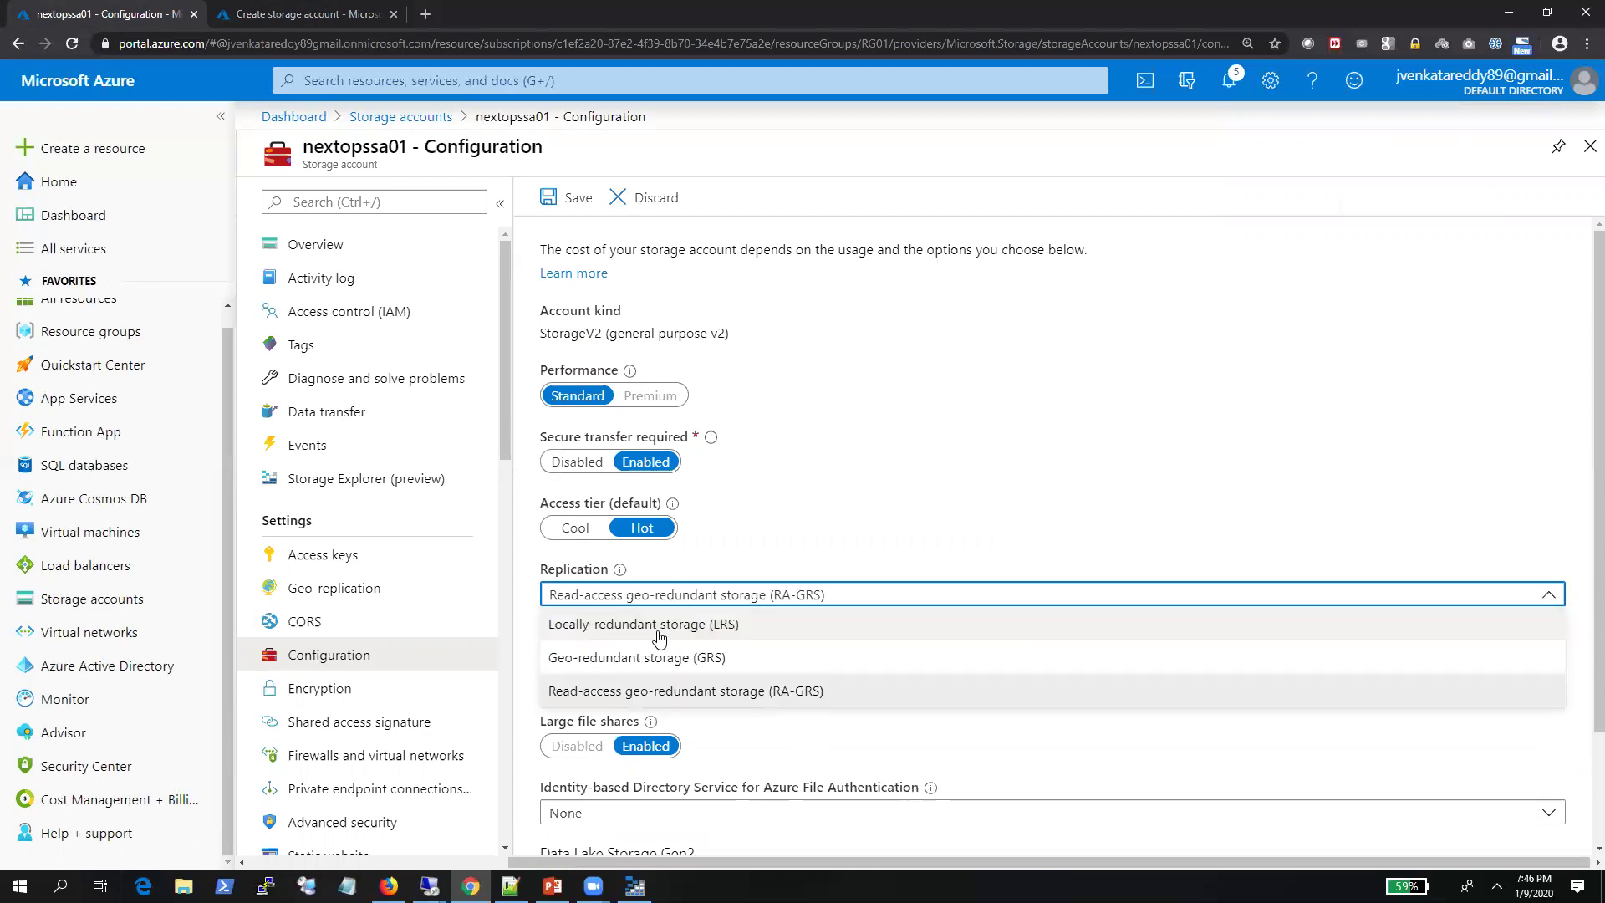
left_click(665, 619)
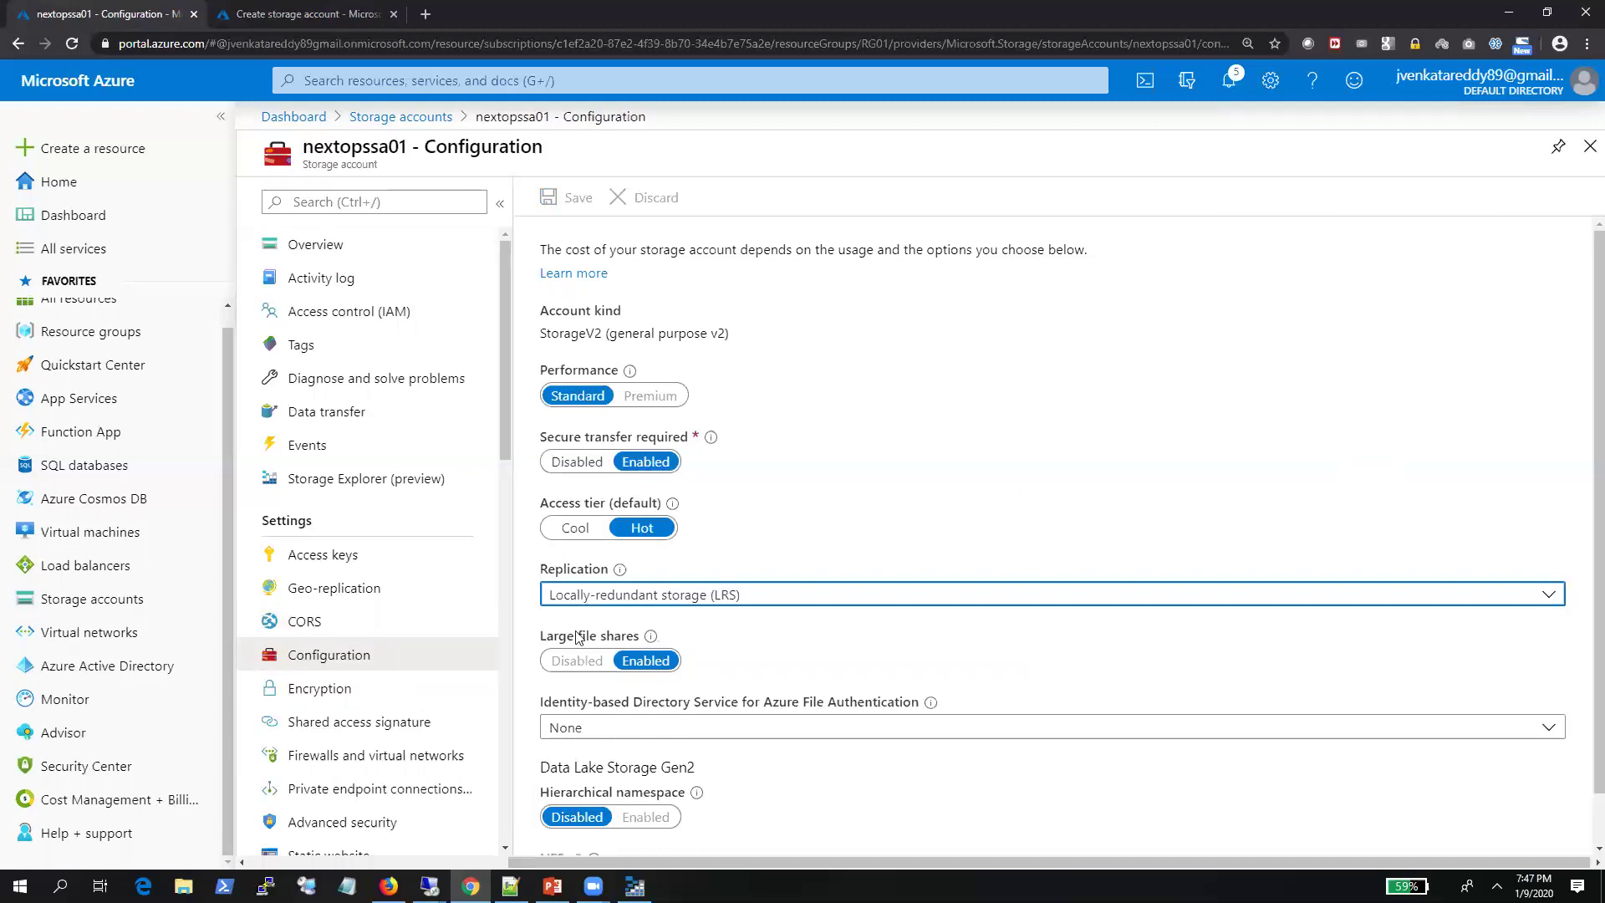
Read the Large file shares explanation and check its restriction by briefly selecting RA-GRS replication before restoring LRS
mouse_move(651, 644)
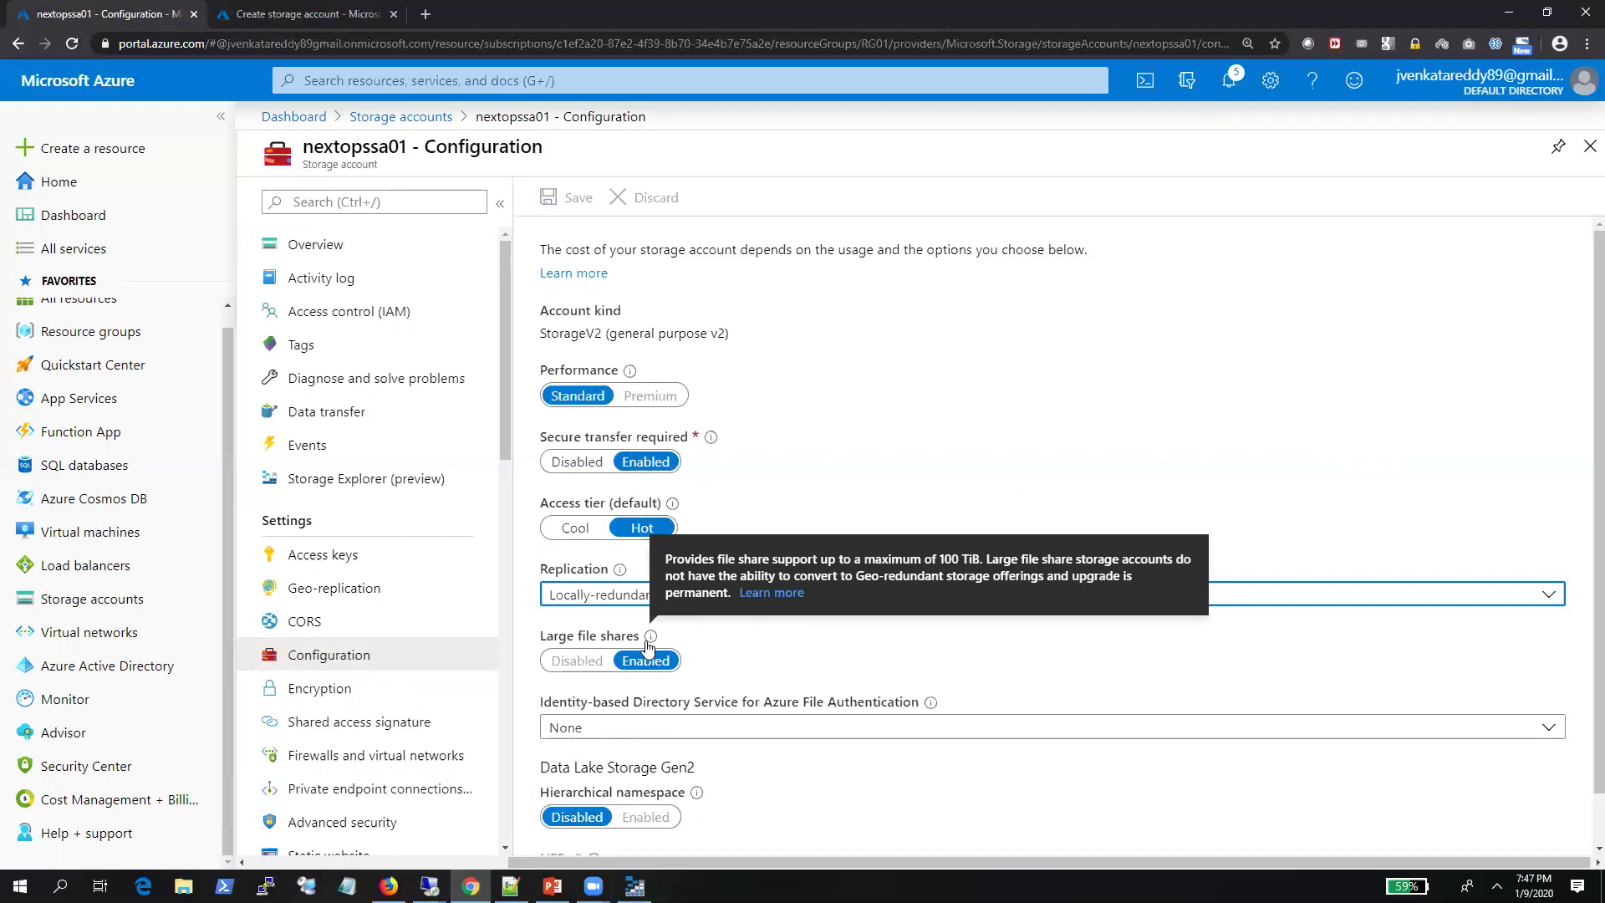
left_click(708, 597)
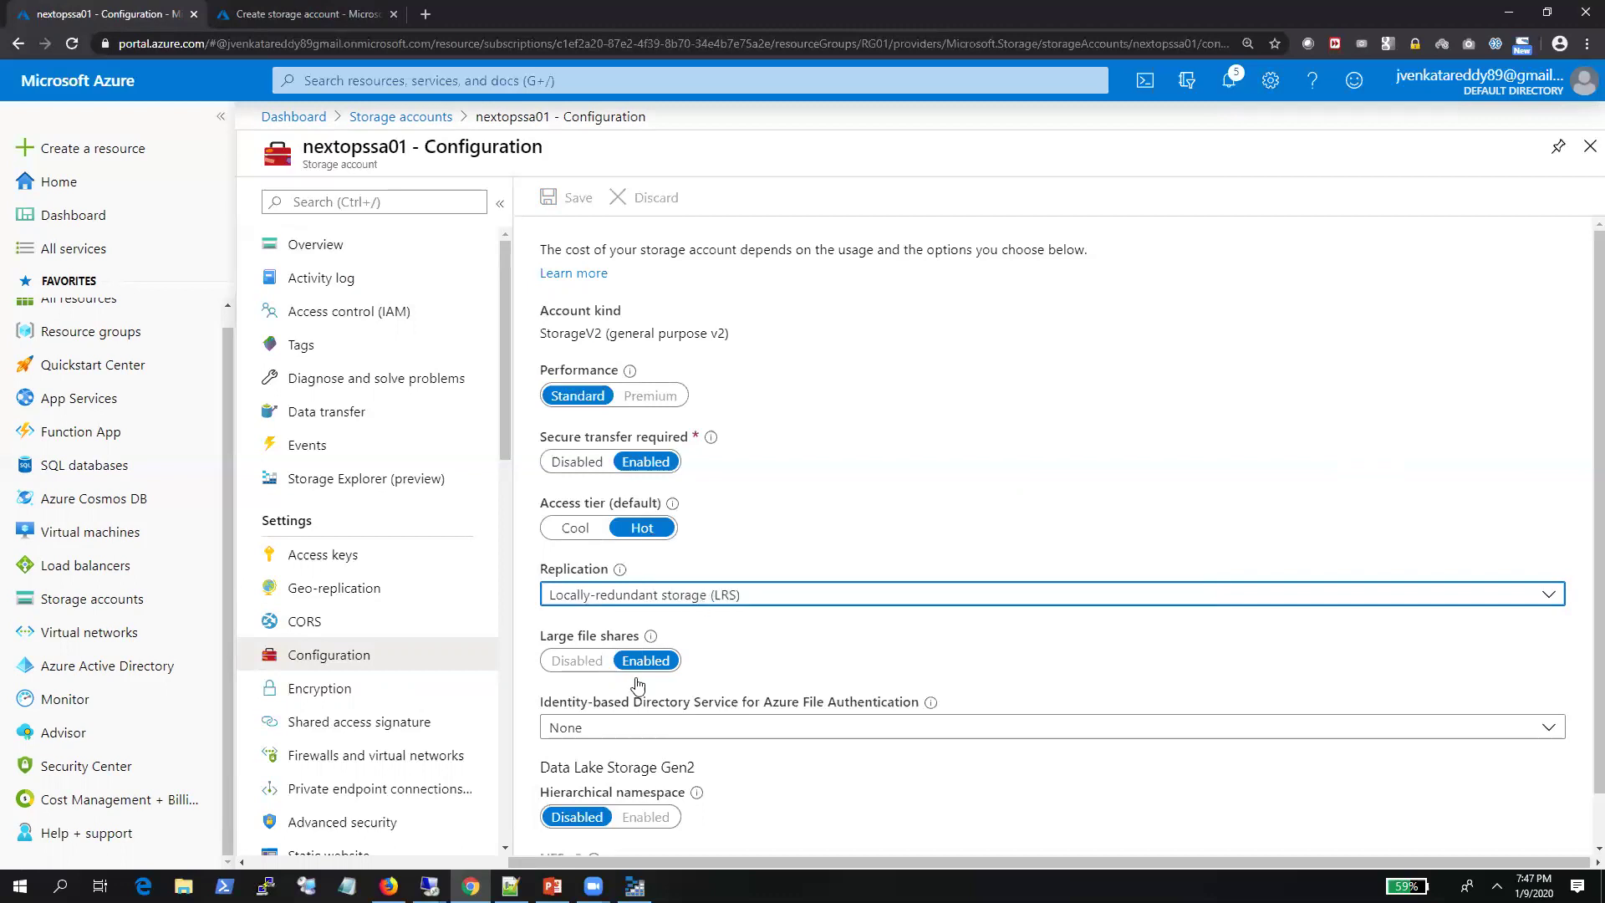
left_click(641, 692)
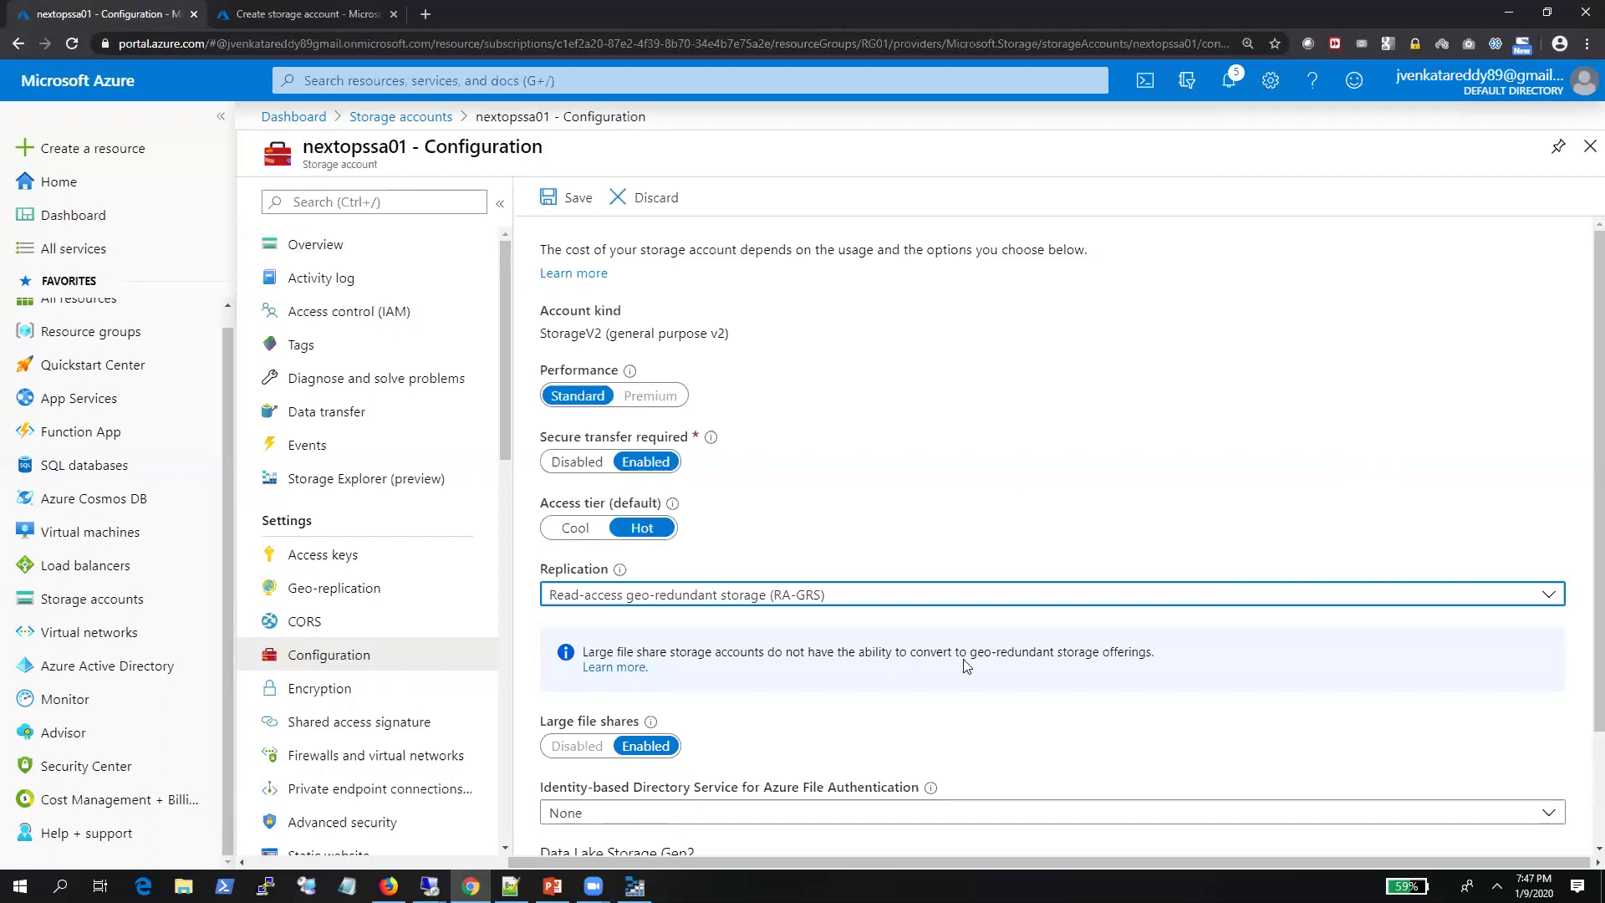
left_click(644, 594)
left_click(642, 623)
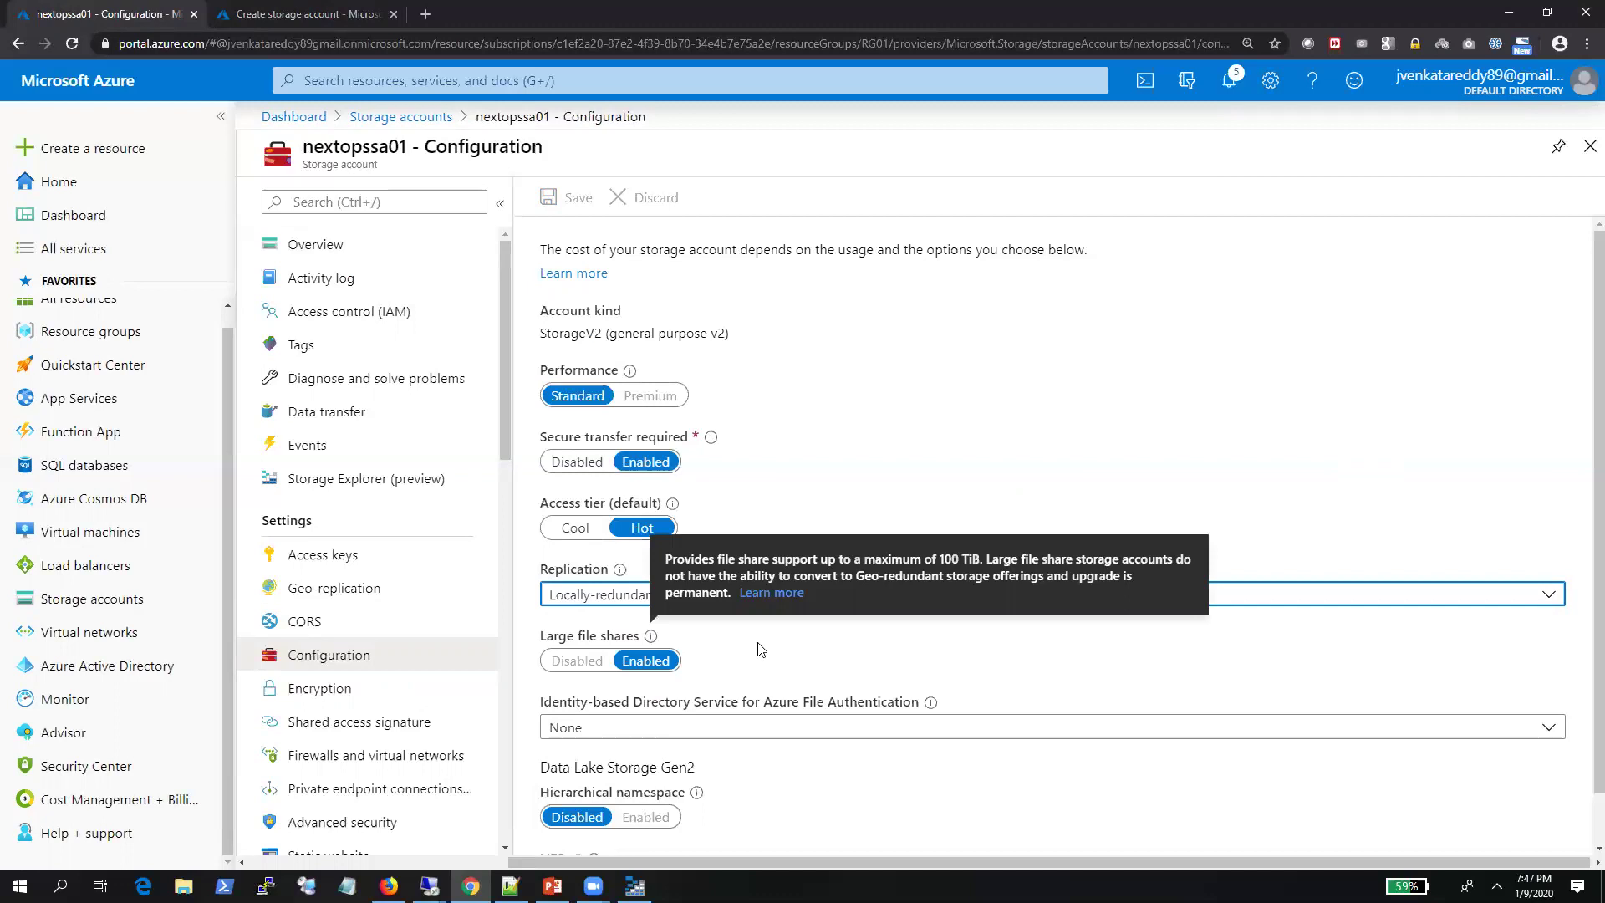
Try Azure Active Directory Domain Service (Azure AD DS) as the identity-based directory service for Azure File authentication and revert it to None
scroll(749, 644, "down", 1)
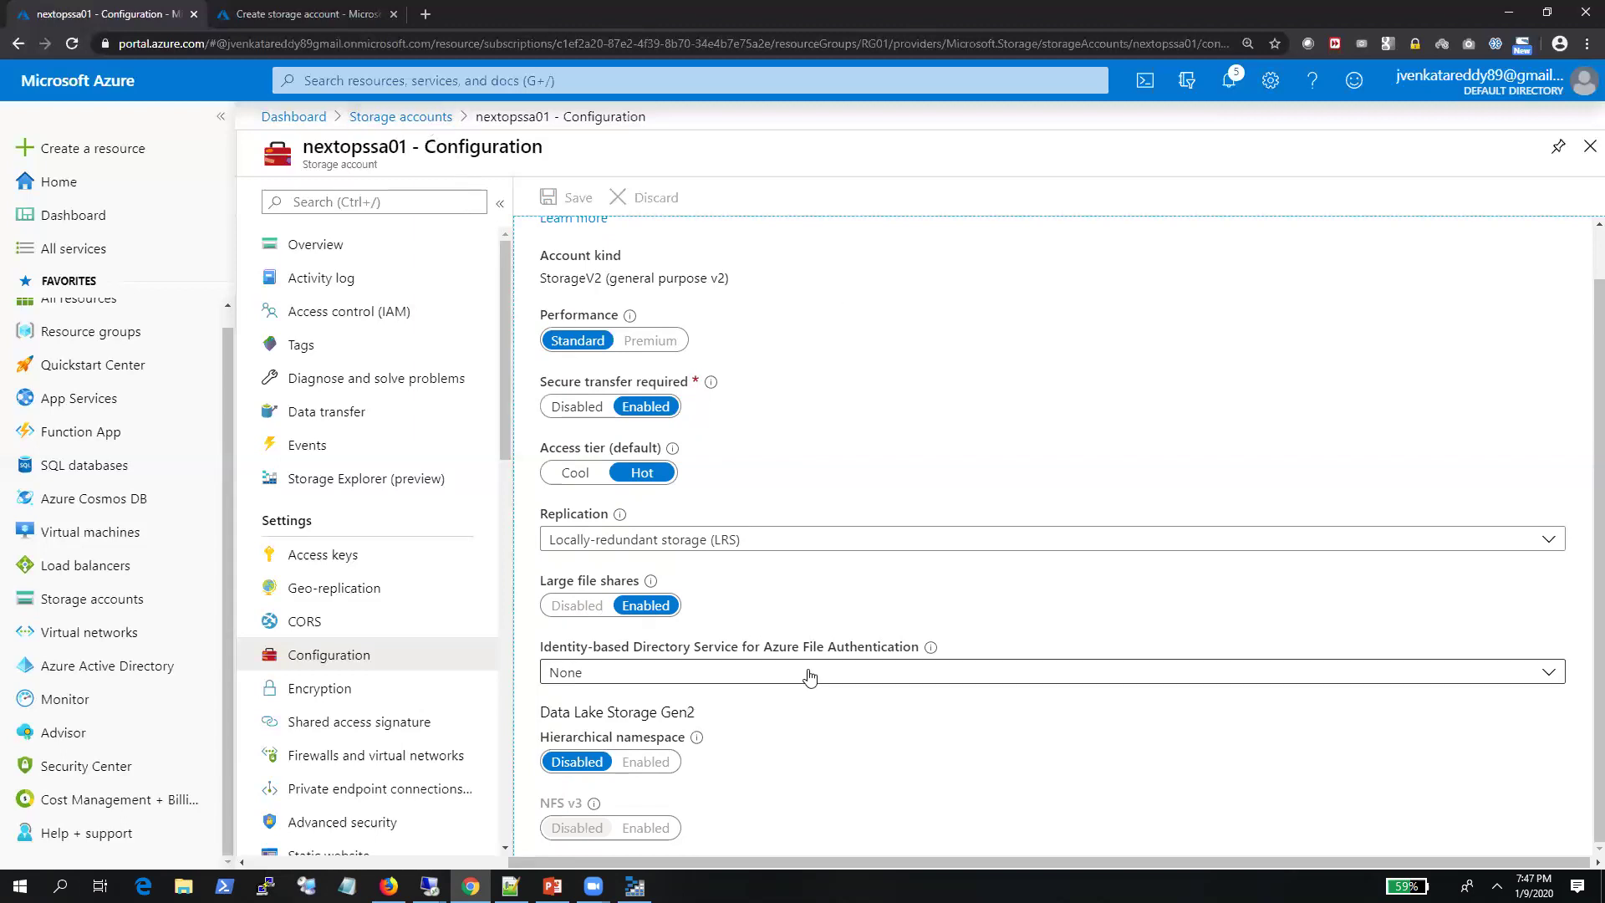
left_click(742, 677)
left_click(886, 735)
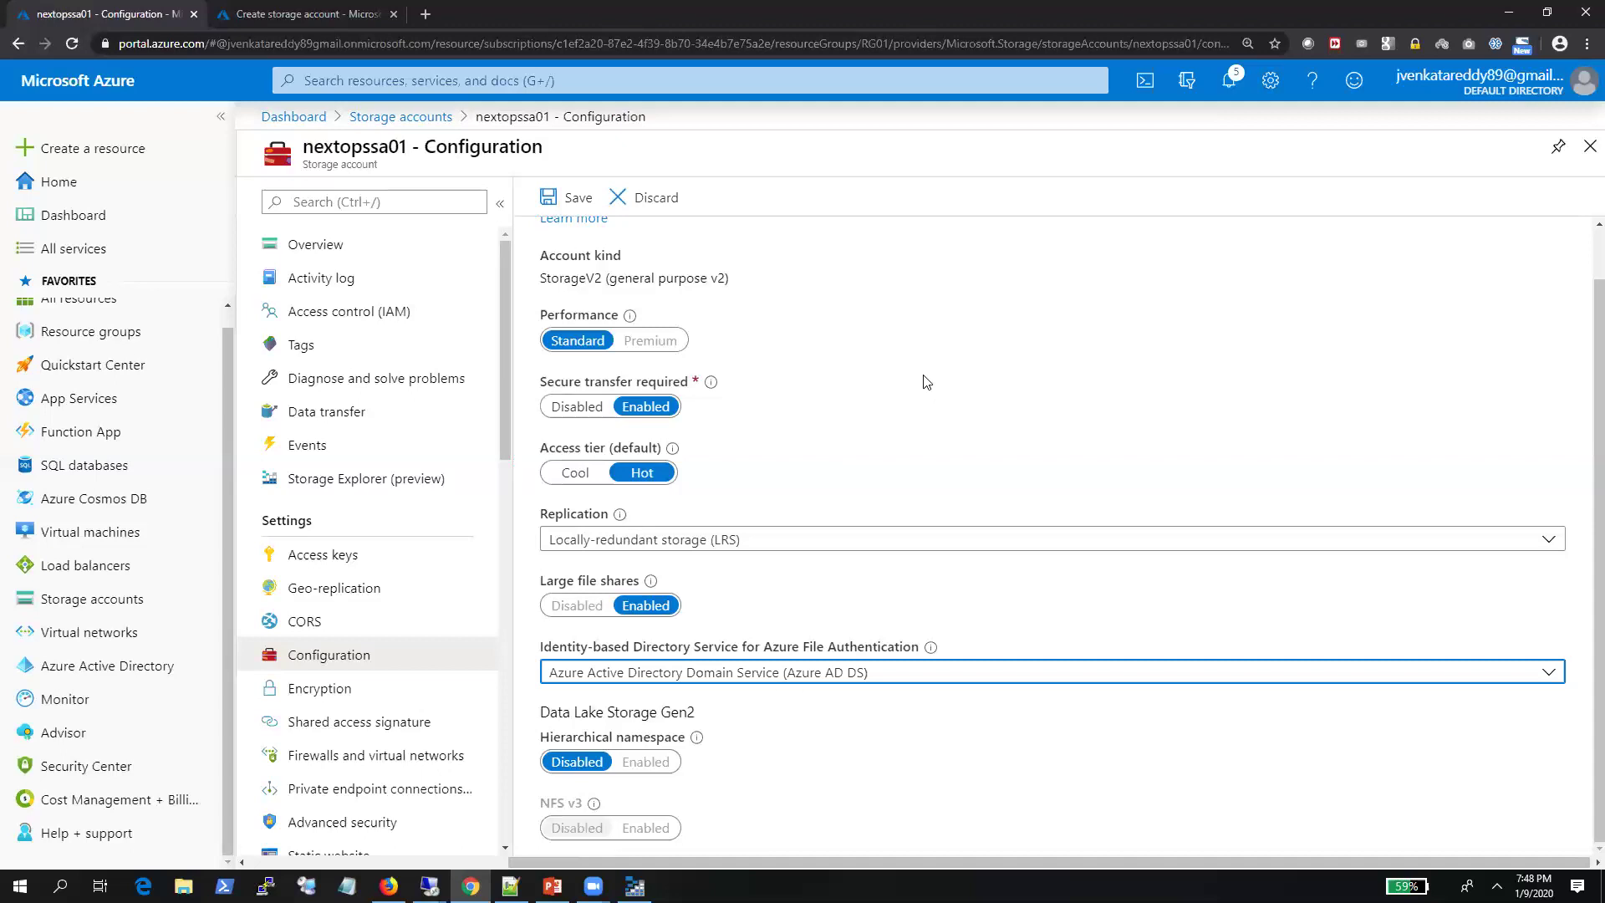
left_click(880, 681)
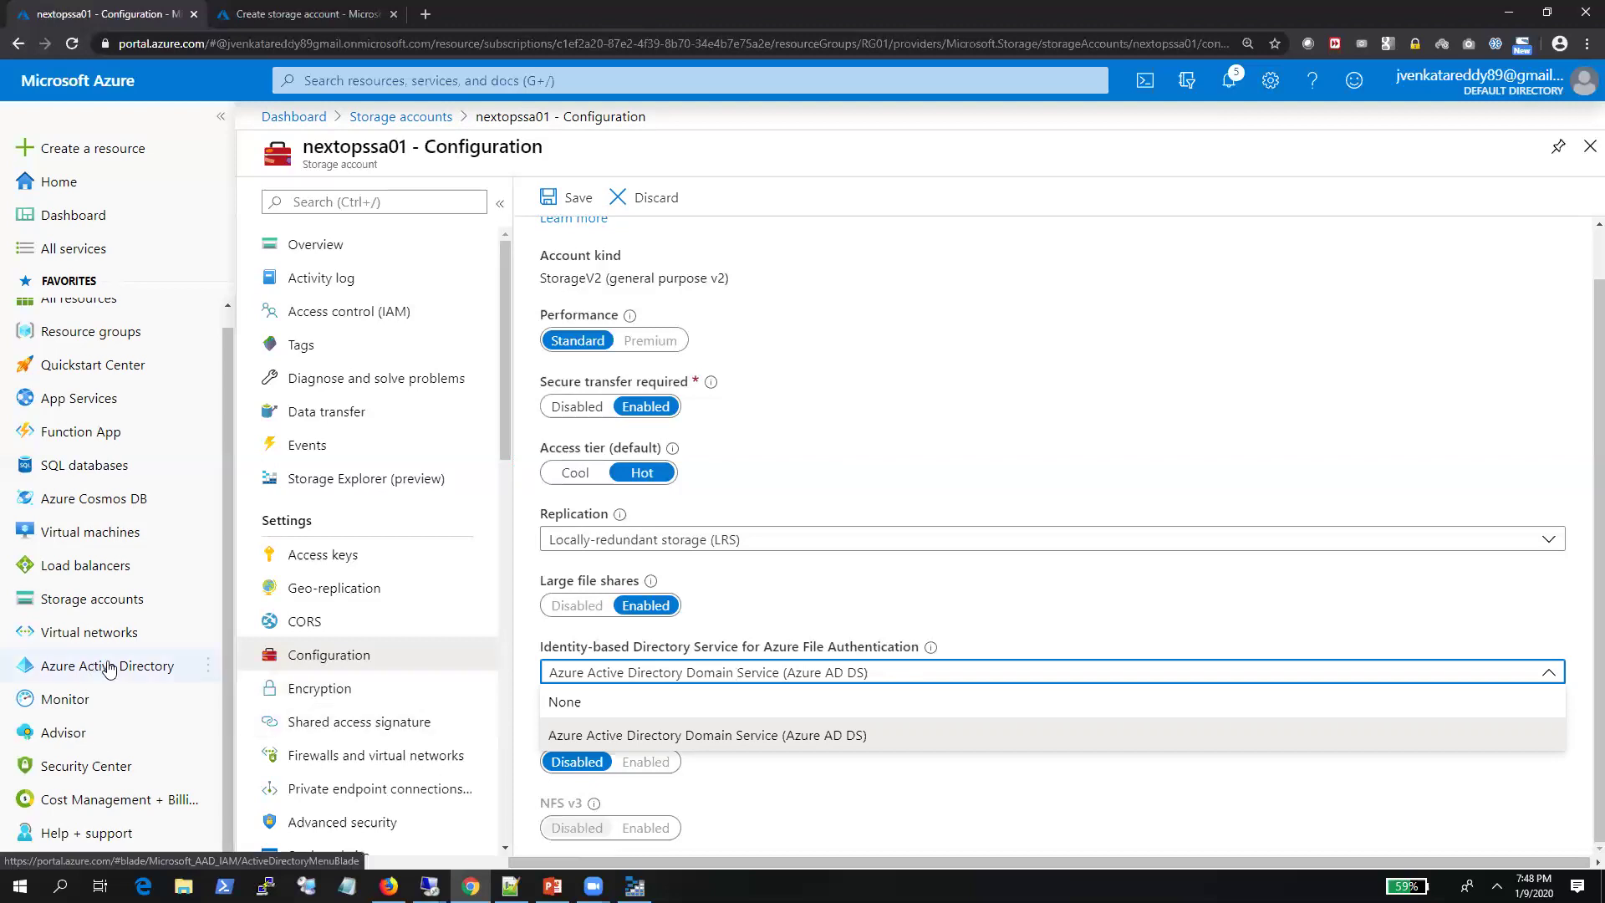
mouse_move(107, 669)
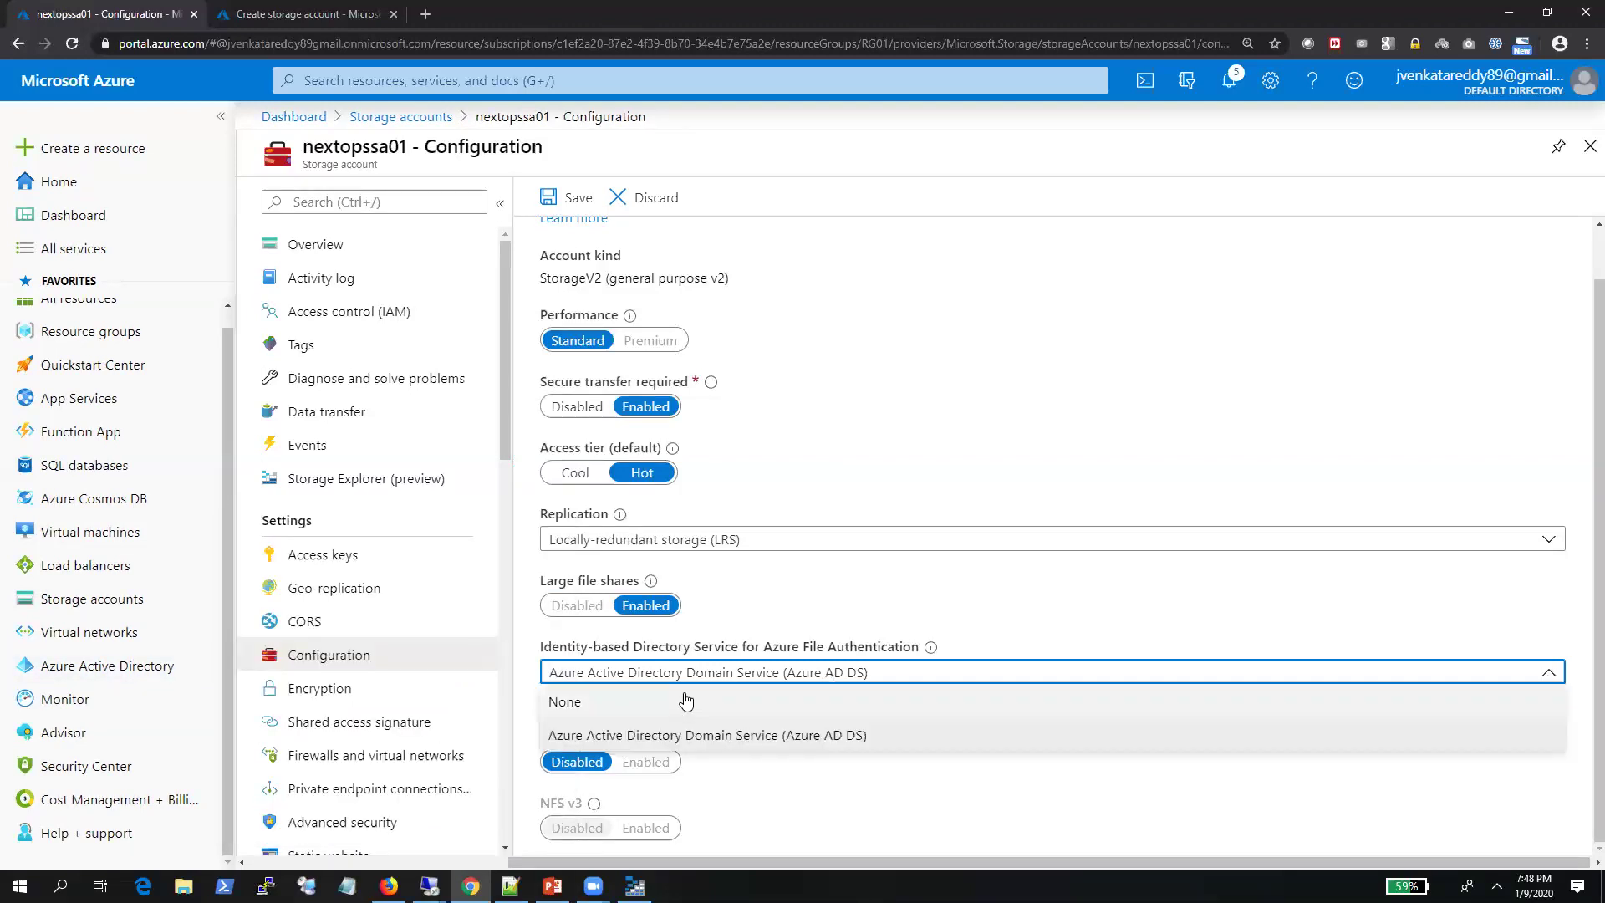
left_click(742, 706)
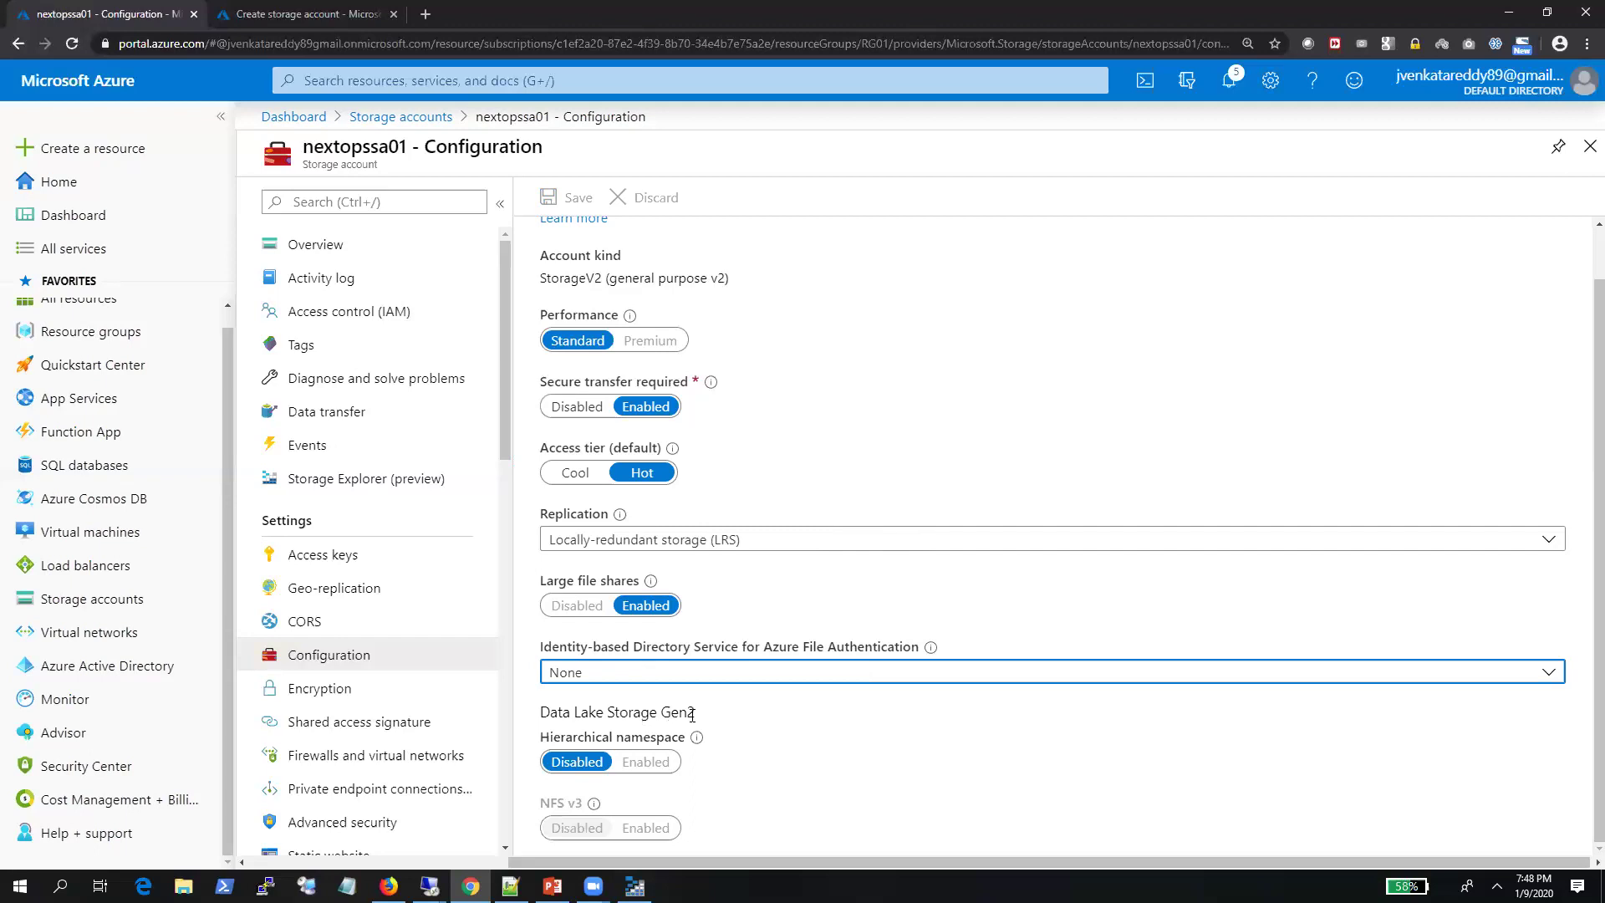
Read the explanations for the Data Lake Storage Gen2 hierarchical namespace and NFS v3 settings
left_click_drag(541, 713, 605, 712)
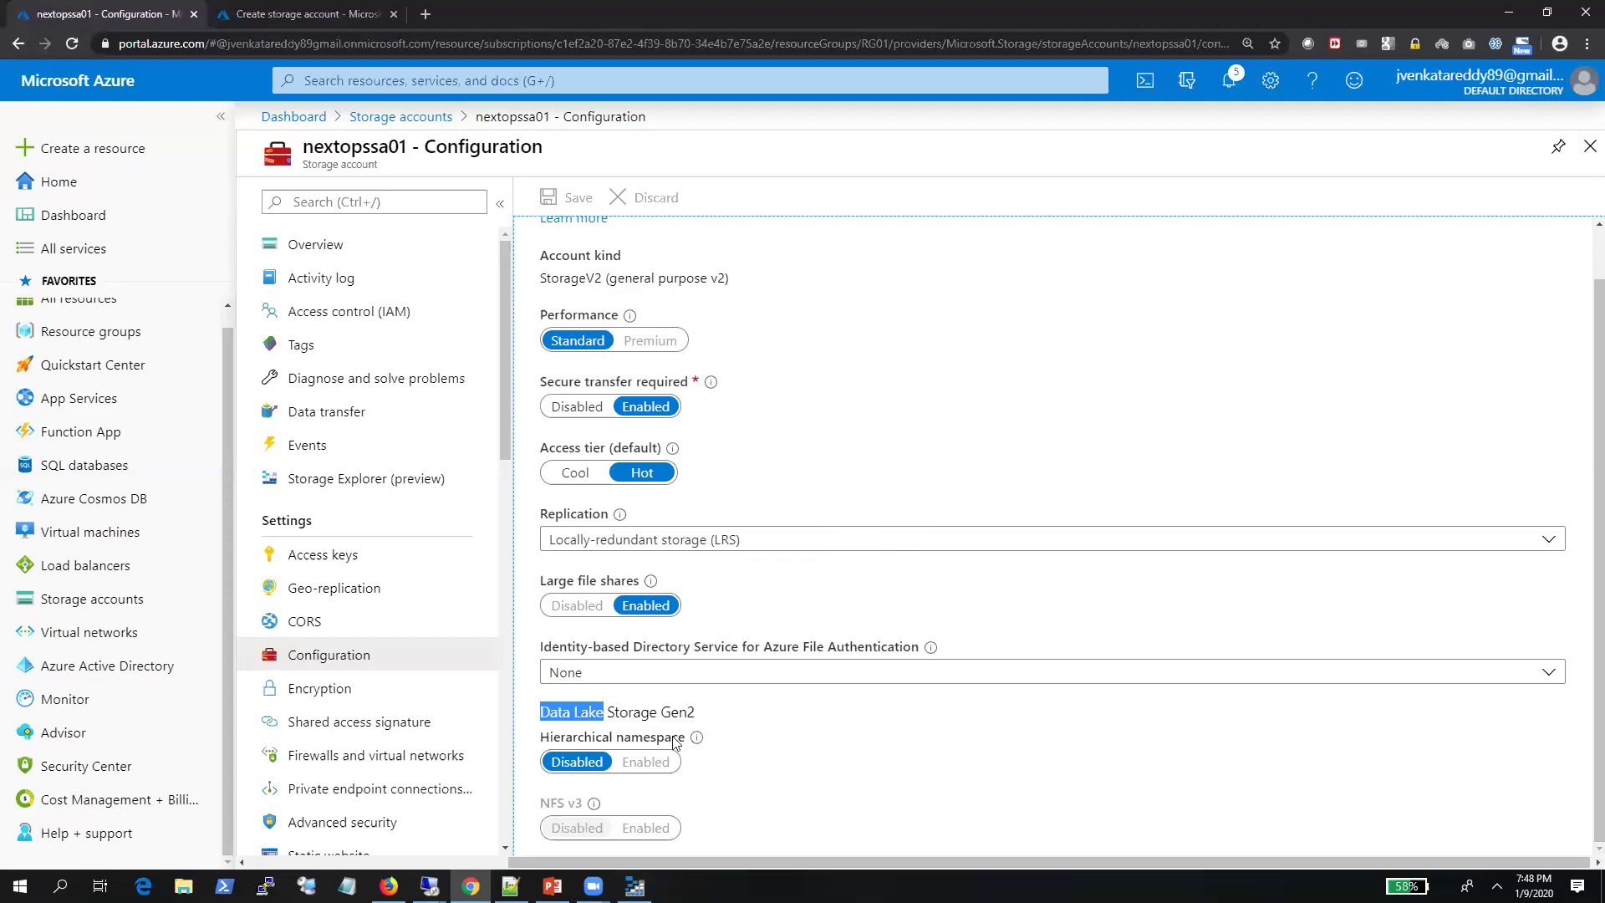
mouse_move(696, 738)
right_click(635, 886)
left_click(644, 843)
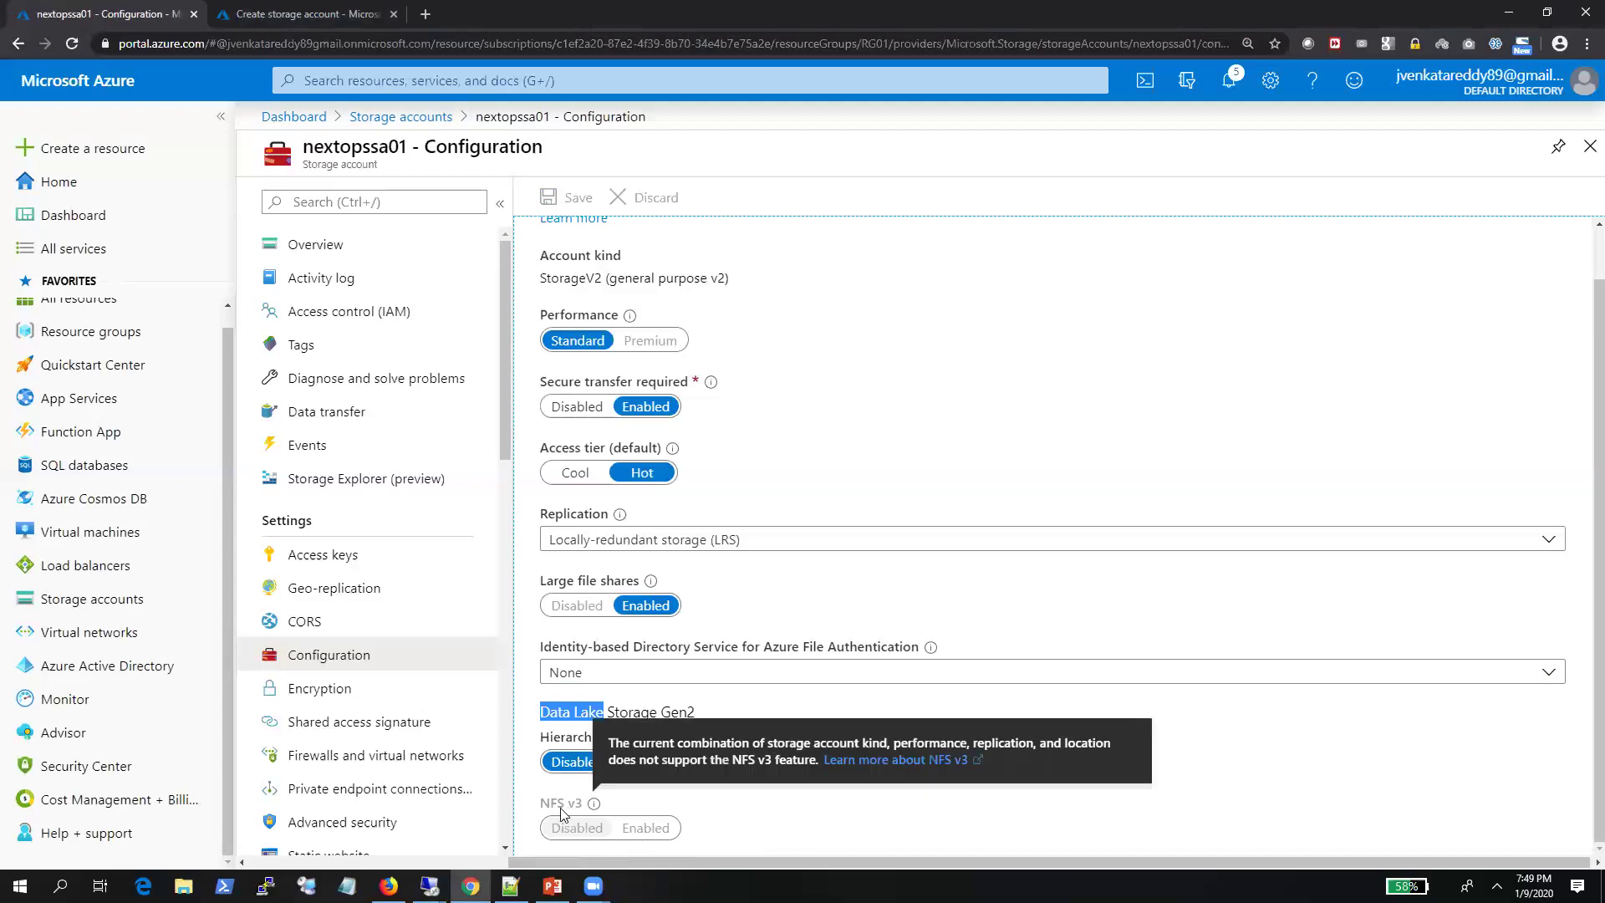
left_click(804, 790)
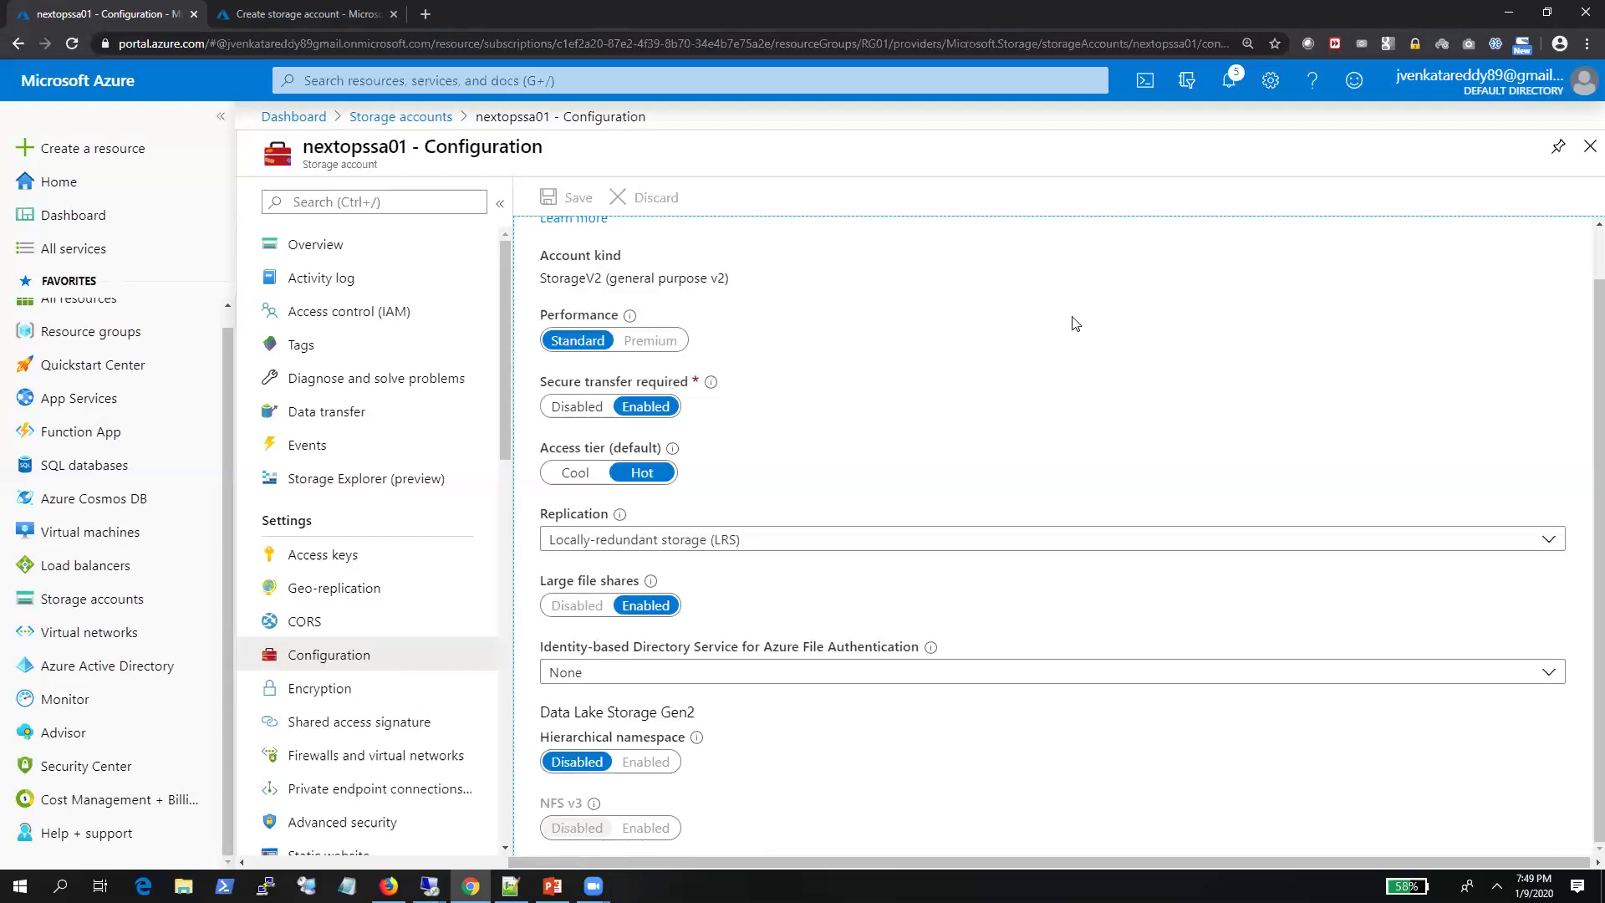
mouse_move(593, 805)
Review nextopssa01's remaining configuration settings and list its available replication options without changing the selection
scroll(736, 397, "up", 2)
scroll(740, 475, "down", 2)
scroll(745, 477, "up", 2)
scroll(673, 790, "down", 2)
left_click(818, 545)
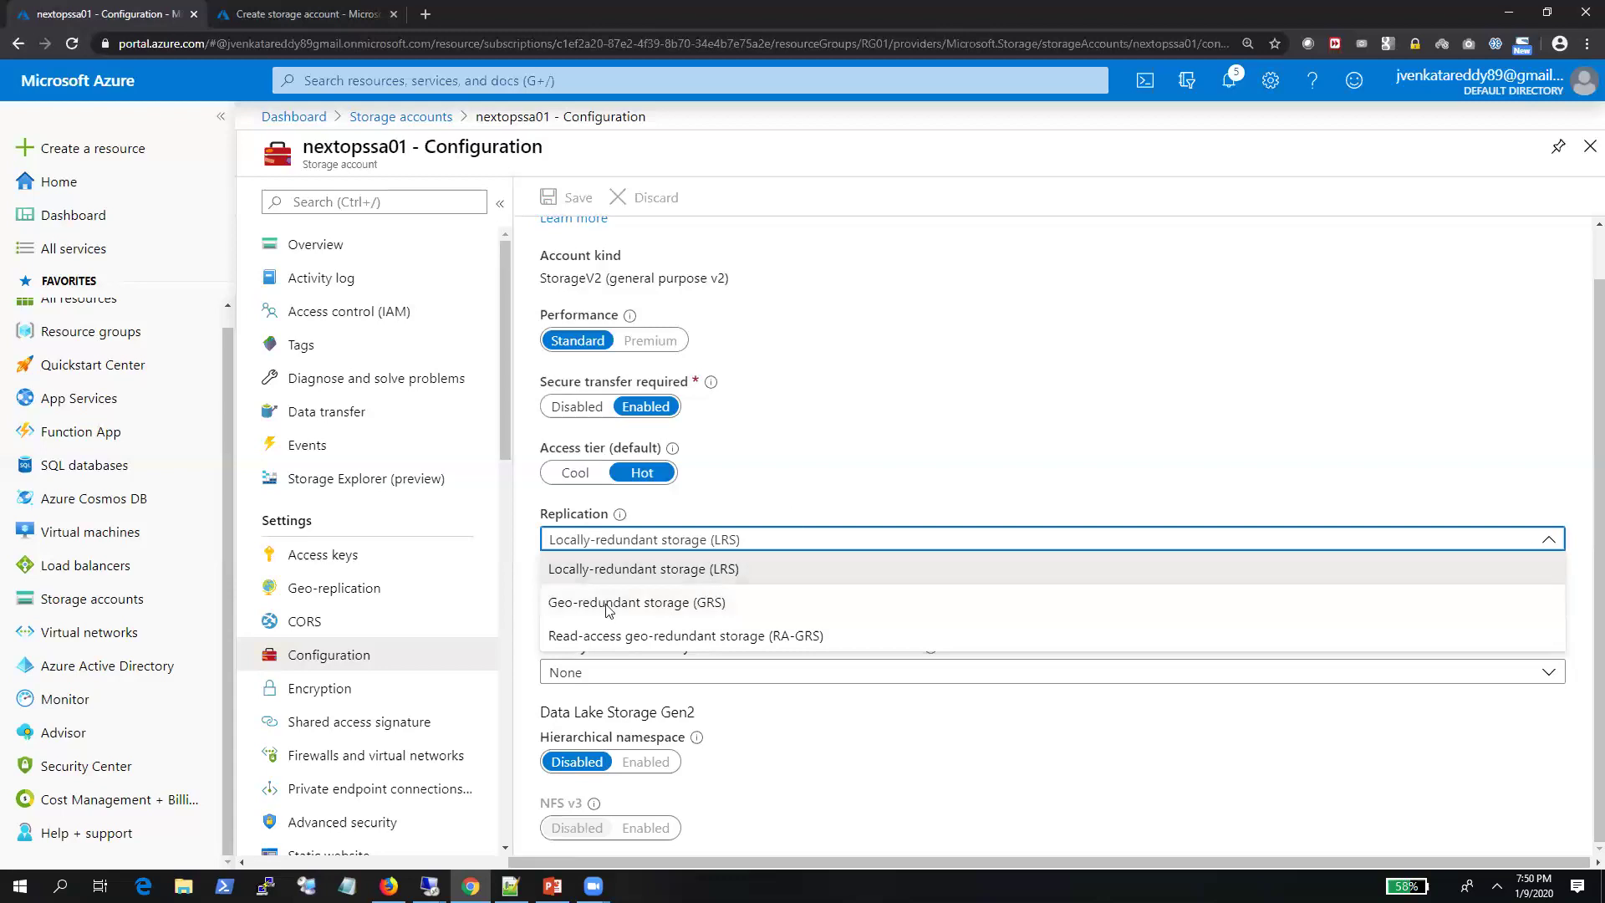
key("Escape")
Review nextopssa01's Encryption page, enabling Use your own key to inspect the Key Vault options and disabling it again
scroll(358, 544, "down", 3)
left_click(330, 441)
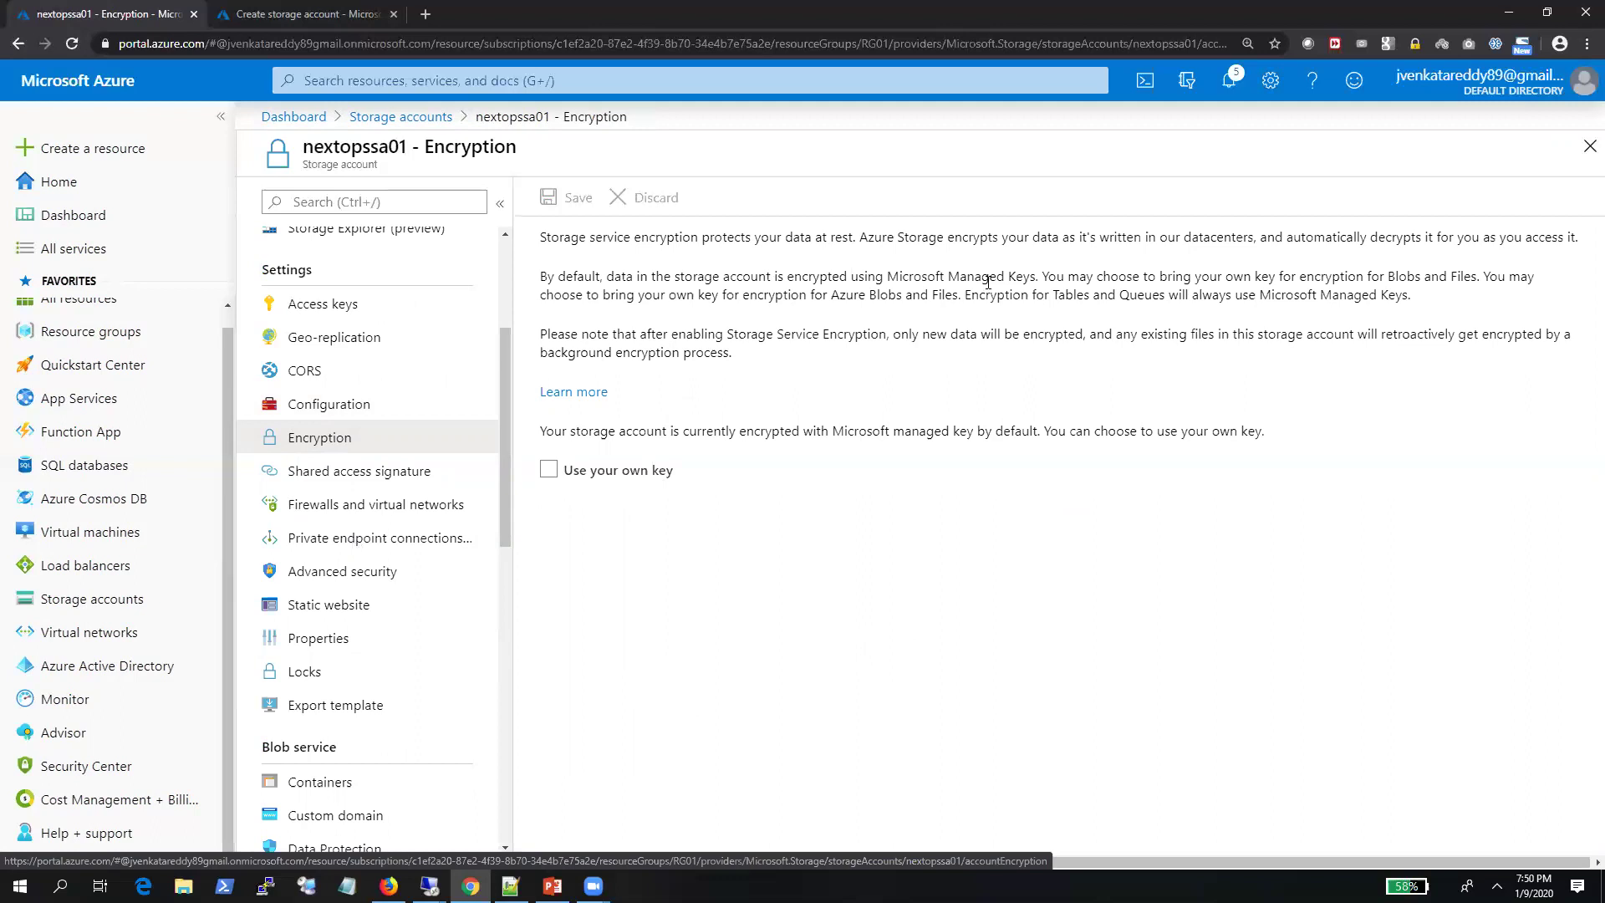
left_click_drag(1037, 276, 892, 277)
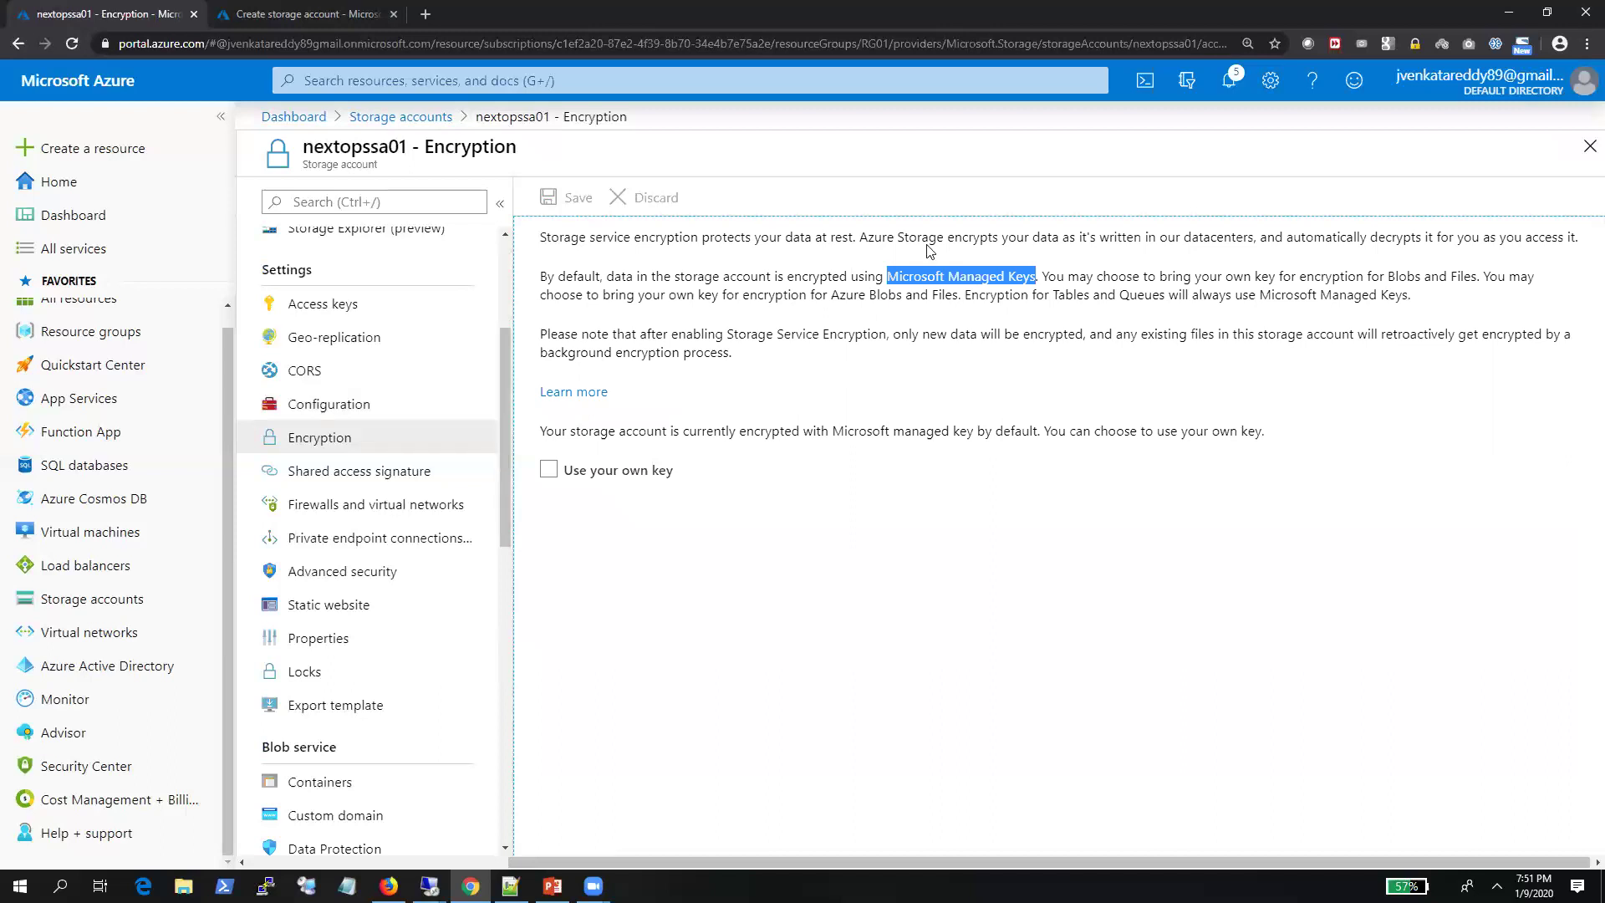
left_click(598, 470)
left_click_drag(623, 553, 710, 556)
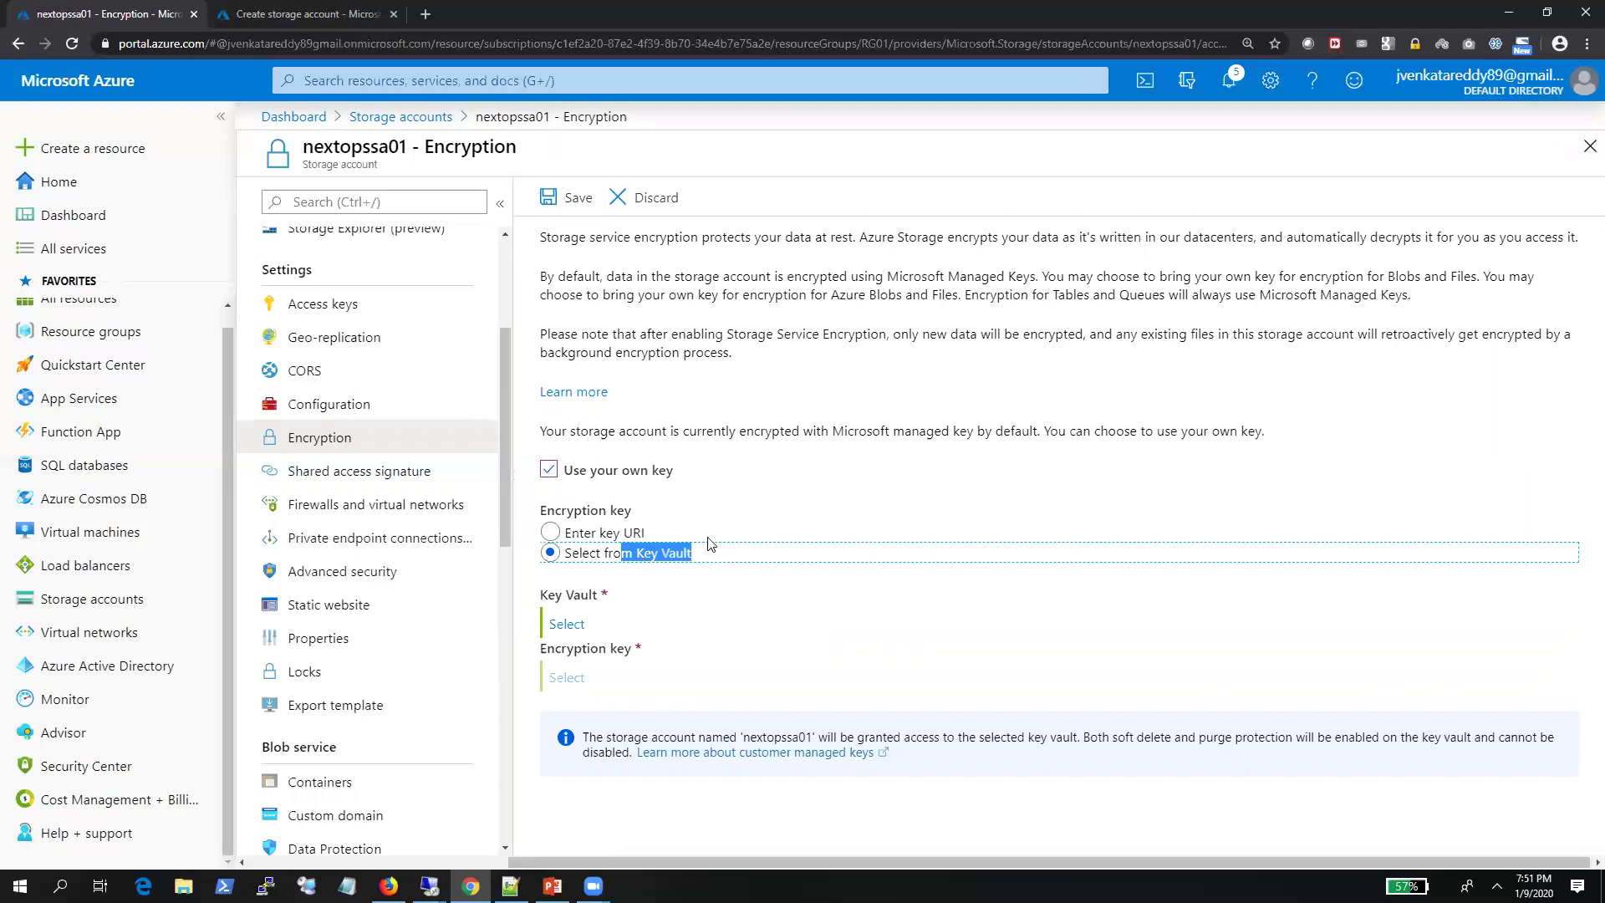
left_click(632, 475)
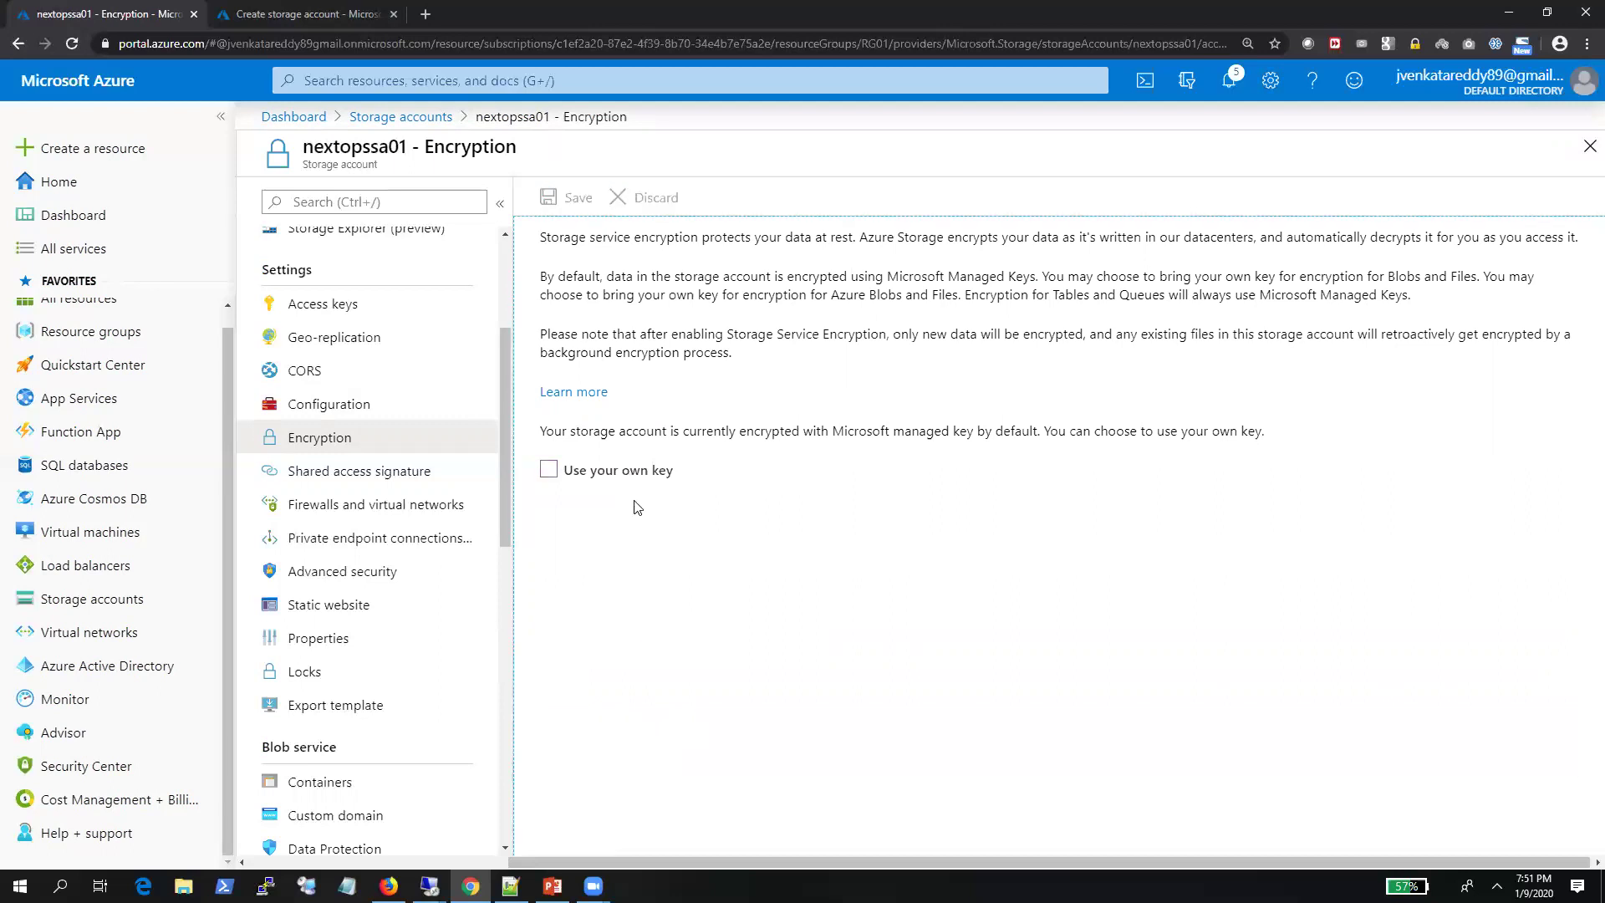
On nextopssa01's Shared access signature page, restrict the allowed services to File and review the date, IP address and protocol fields
left_click(369, 469)
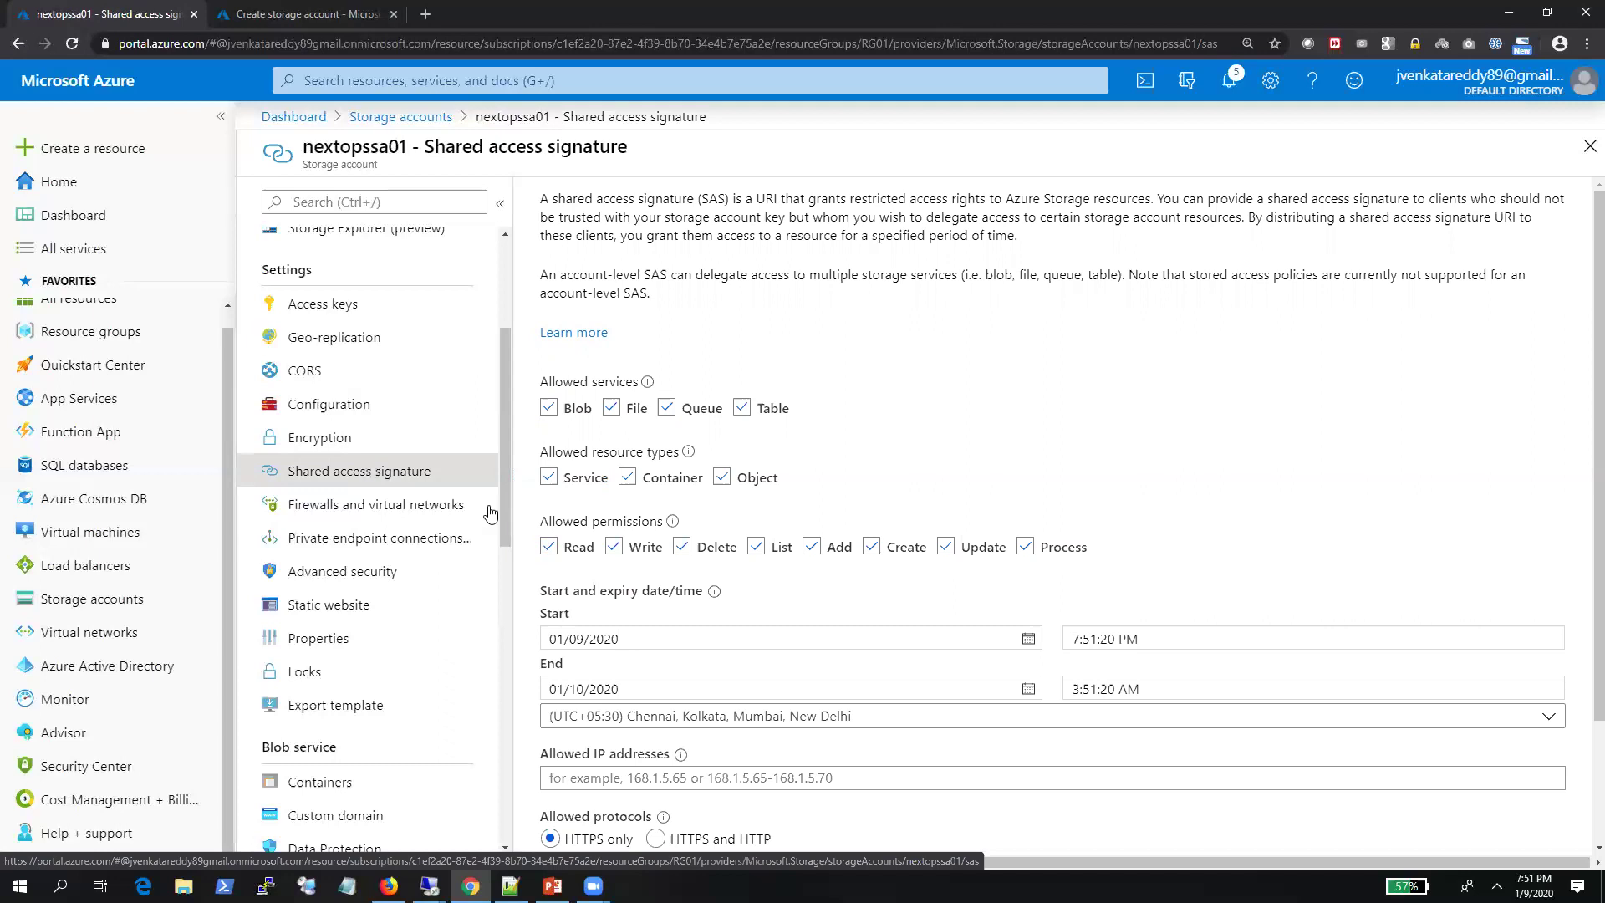
scroll(902, 418, "down", 1)
scroll(878, 422, "down", 1)
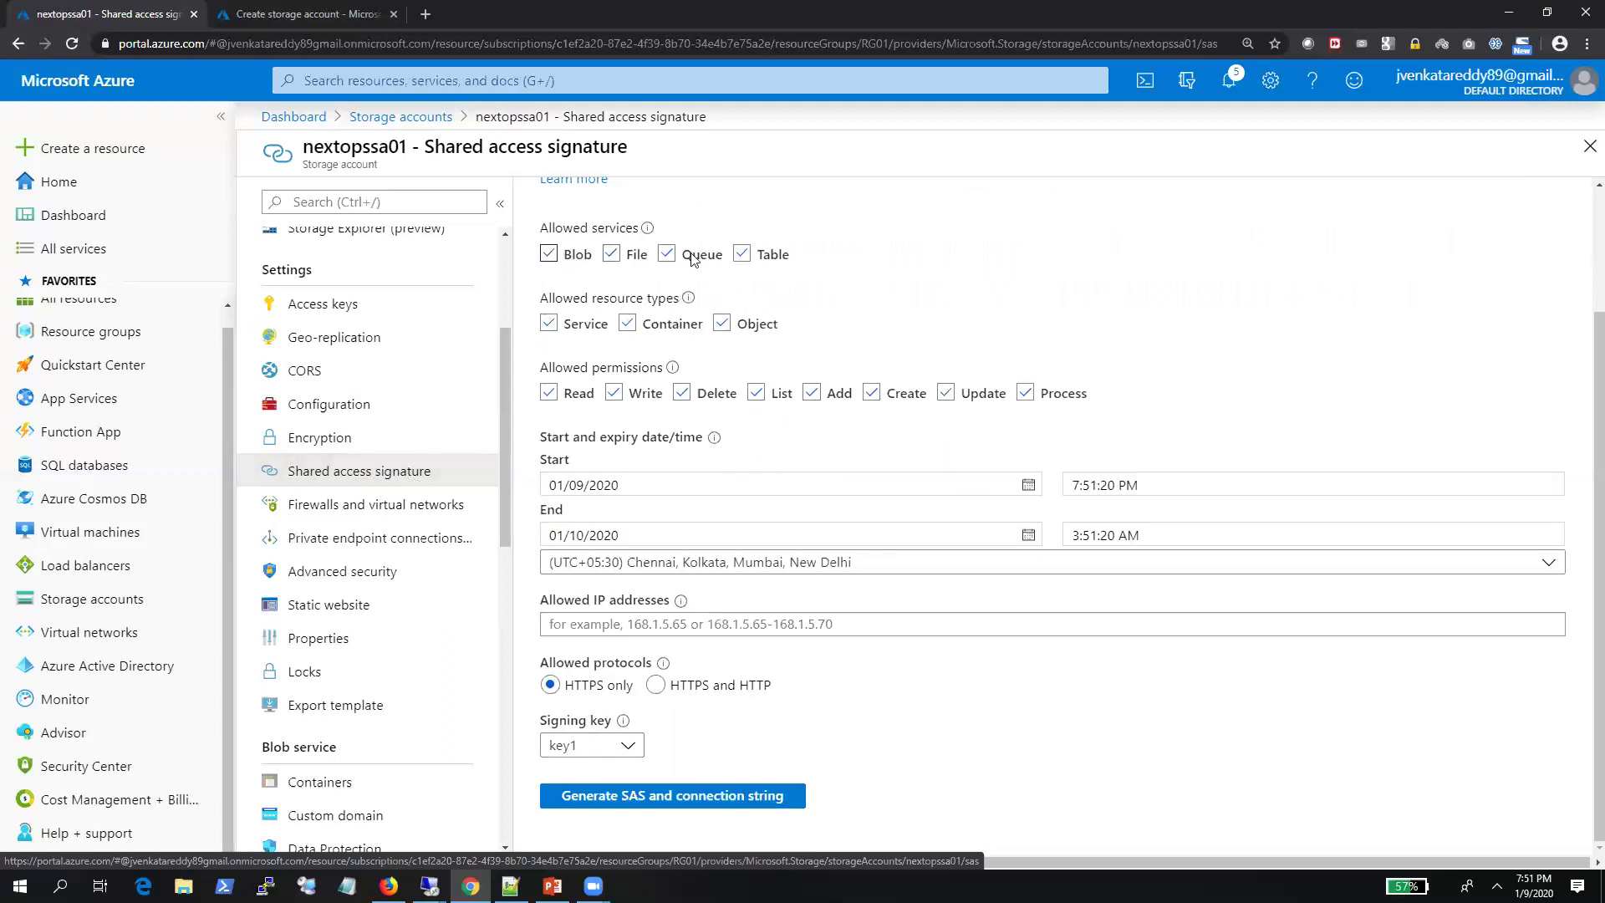
left_click(566, 257)
left_click(709, 256)
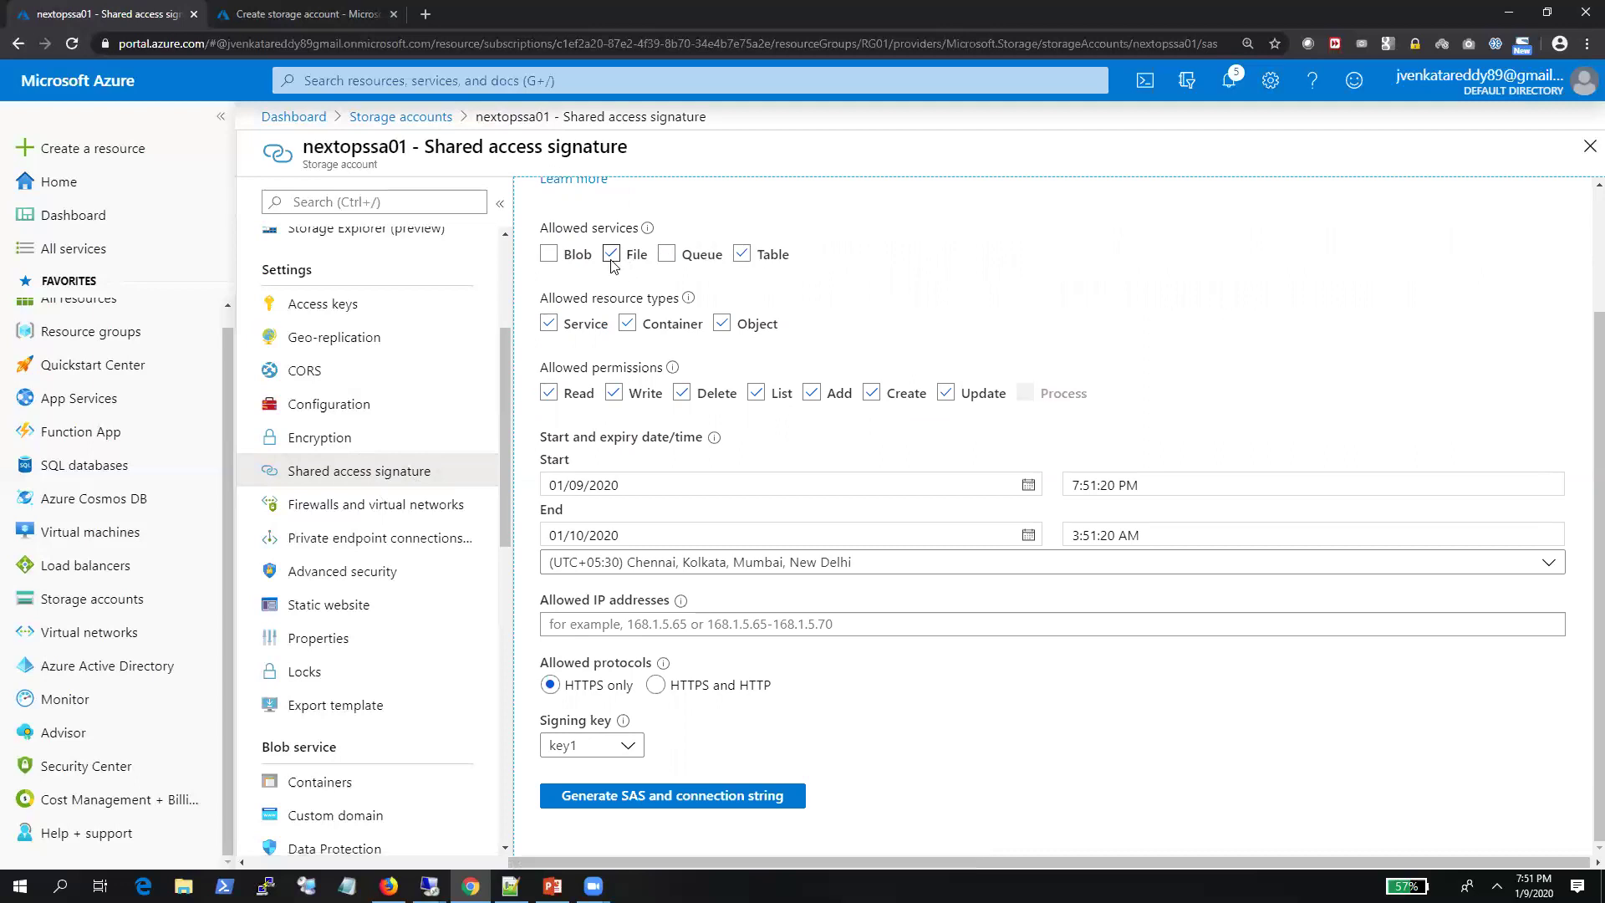
left_click(743, 255)
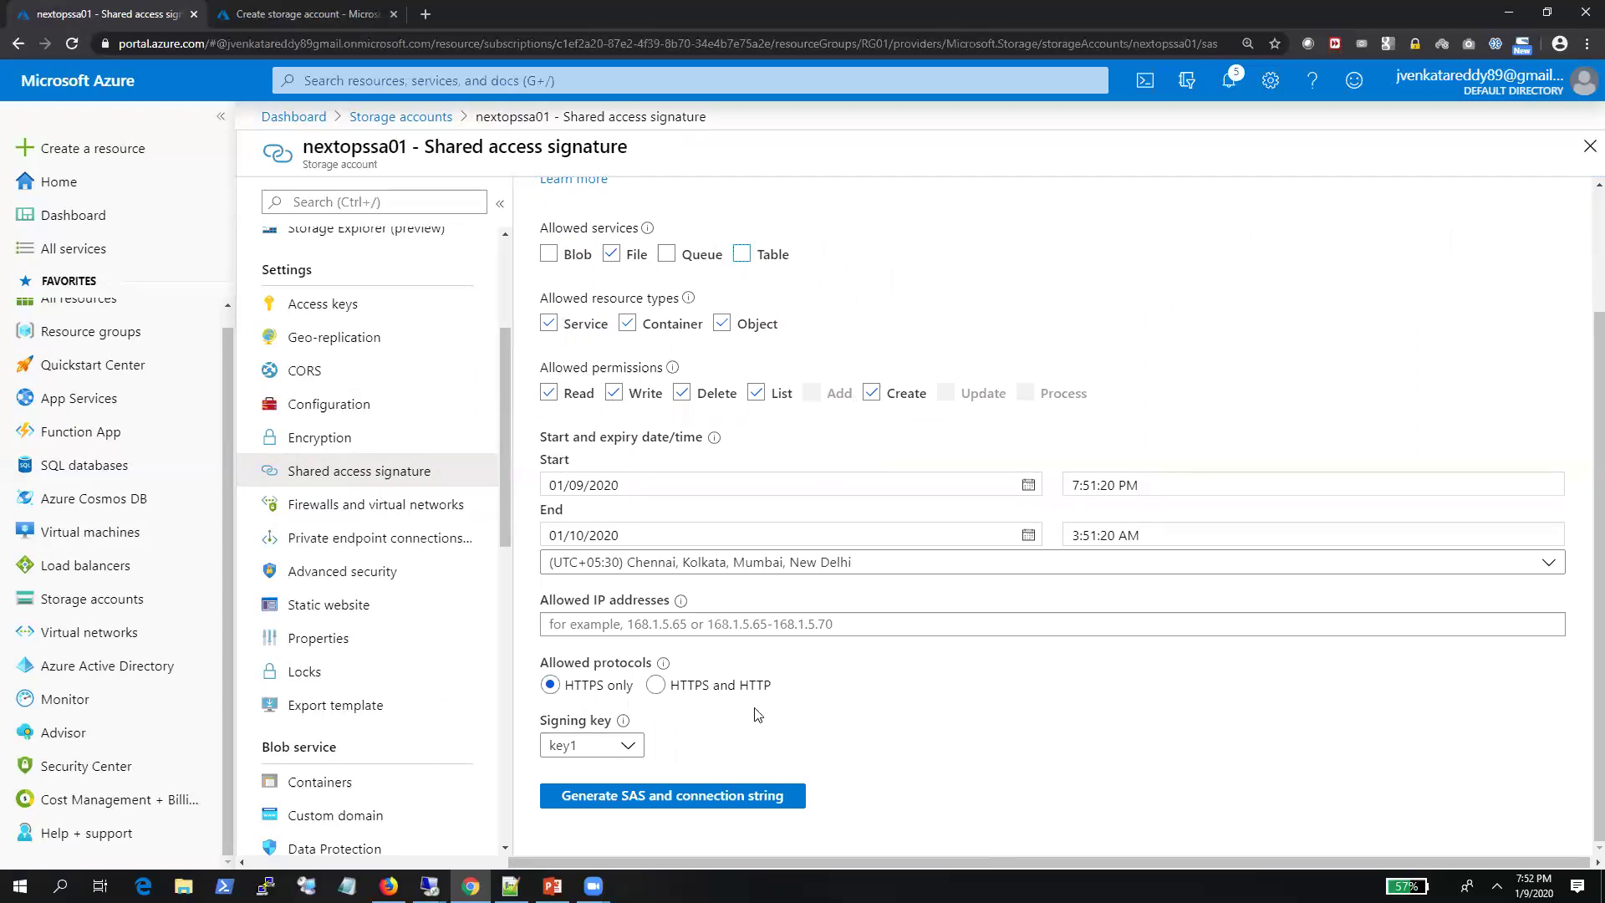
left_click(592, 629)
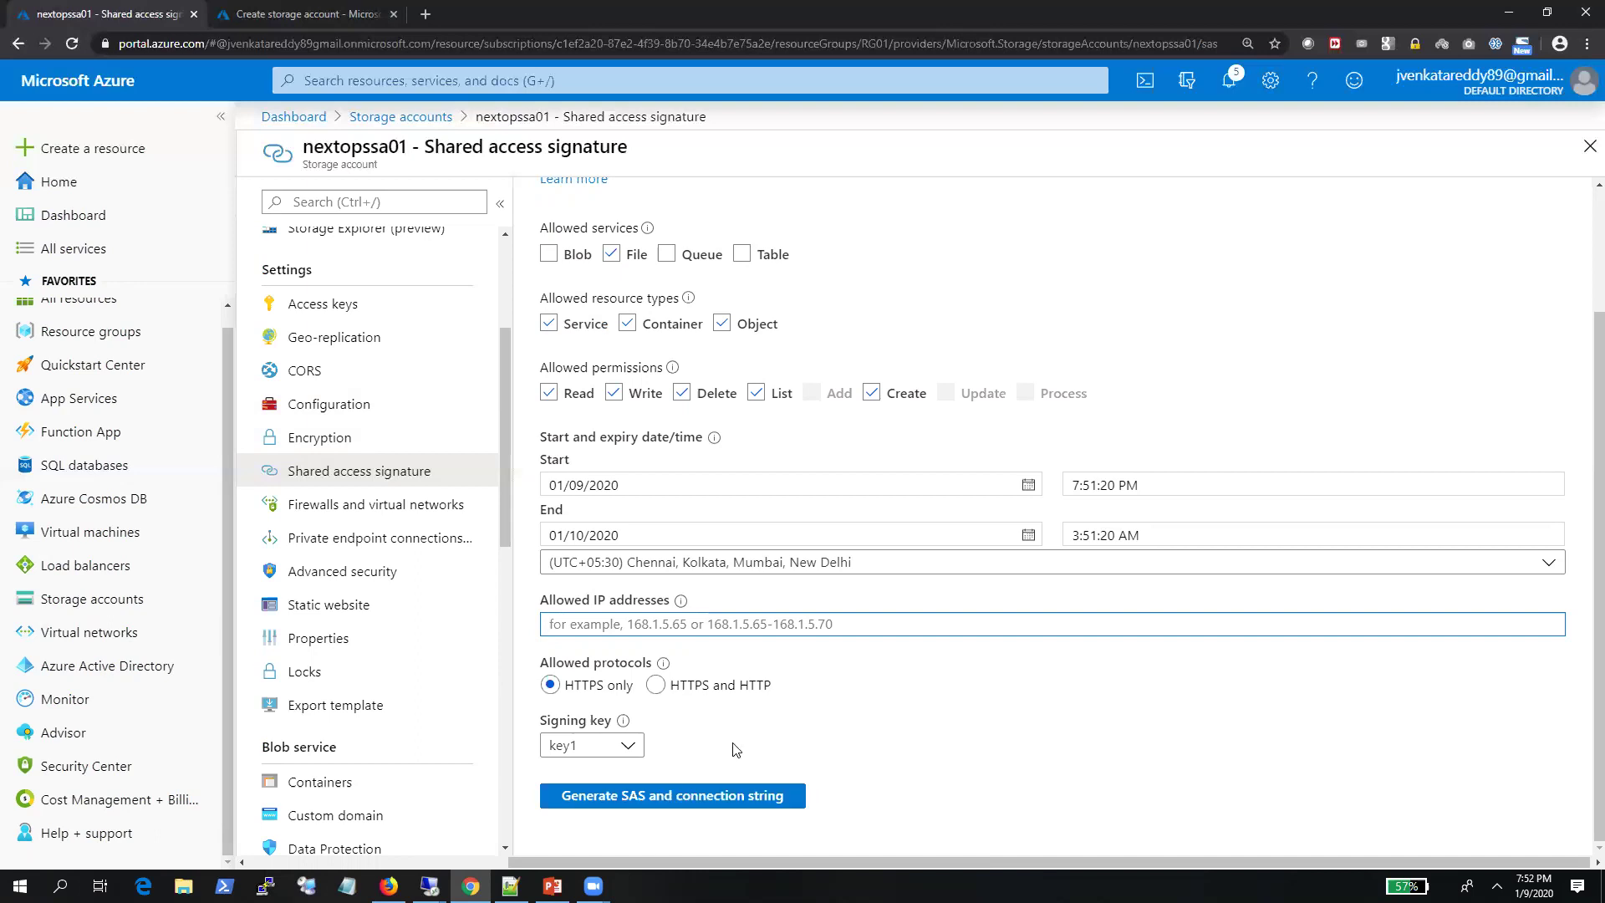
scroll(734, 272, "up", 2)
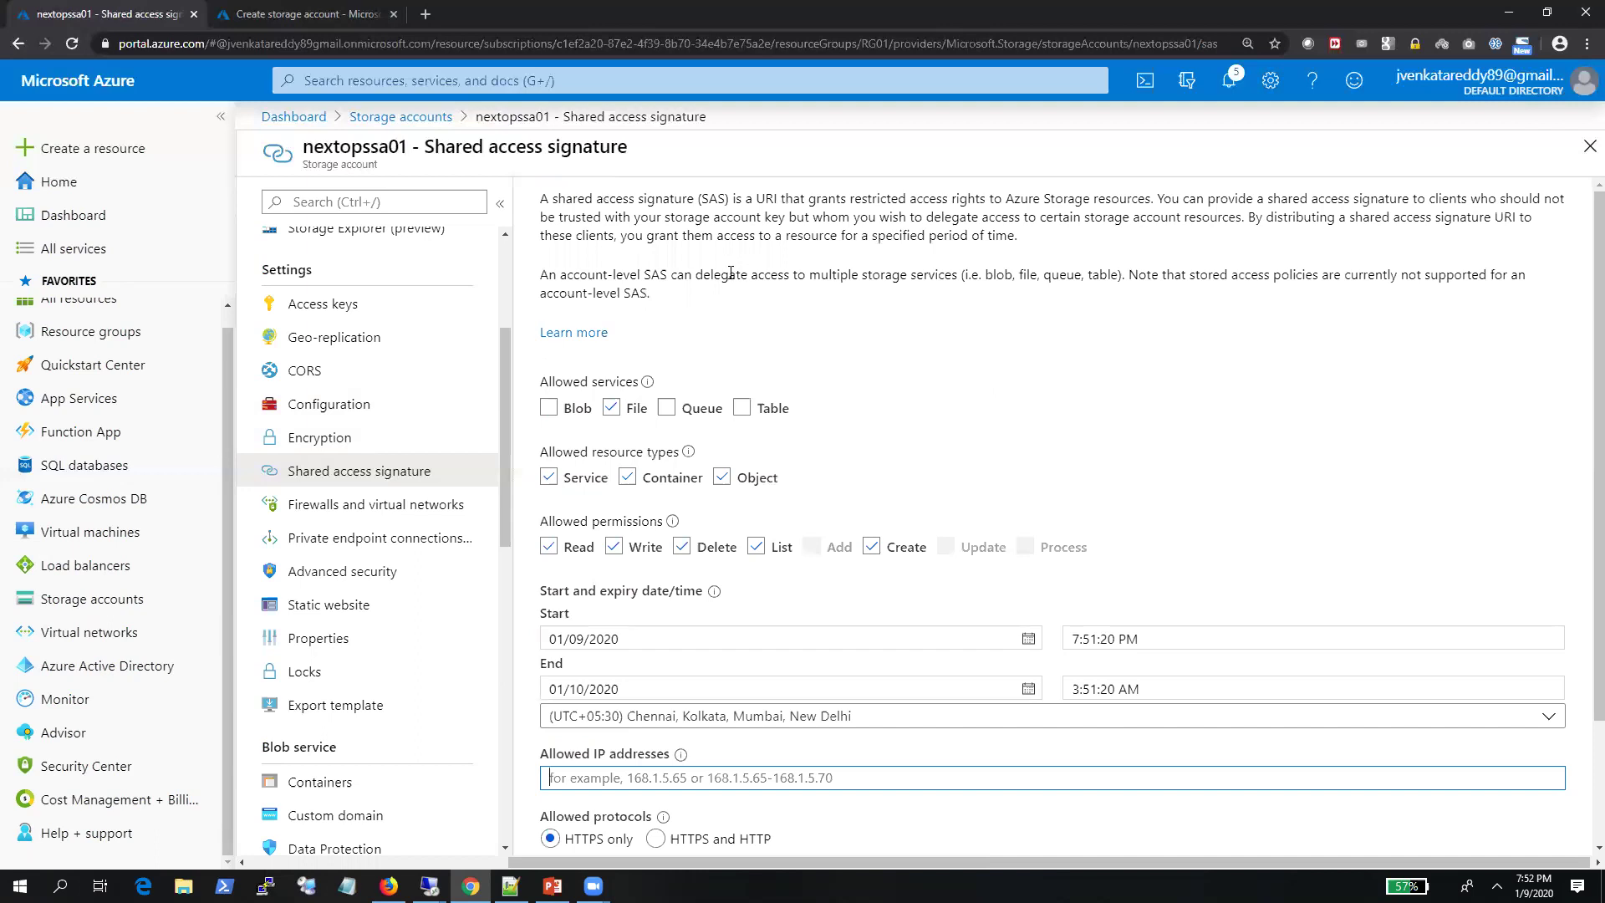
Limit nextopssa01's firewall access to selected networks and choose existing virtual network VNet01 with subnet Private01 for addition
left_click(443, 503)
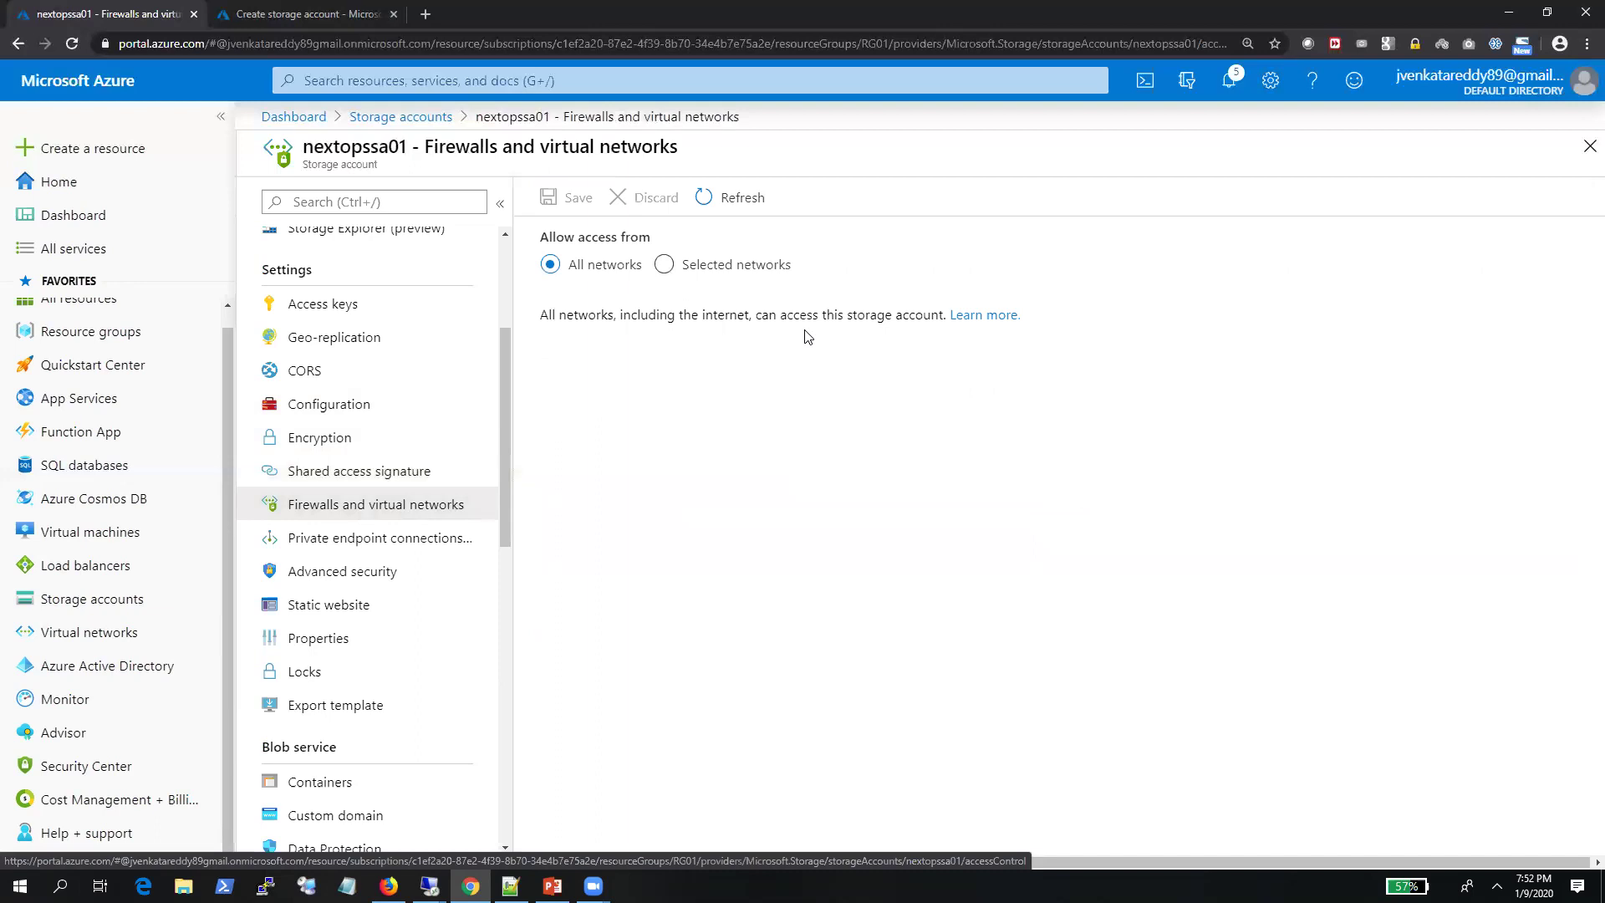
left_click(704, 268)
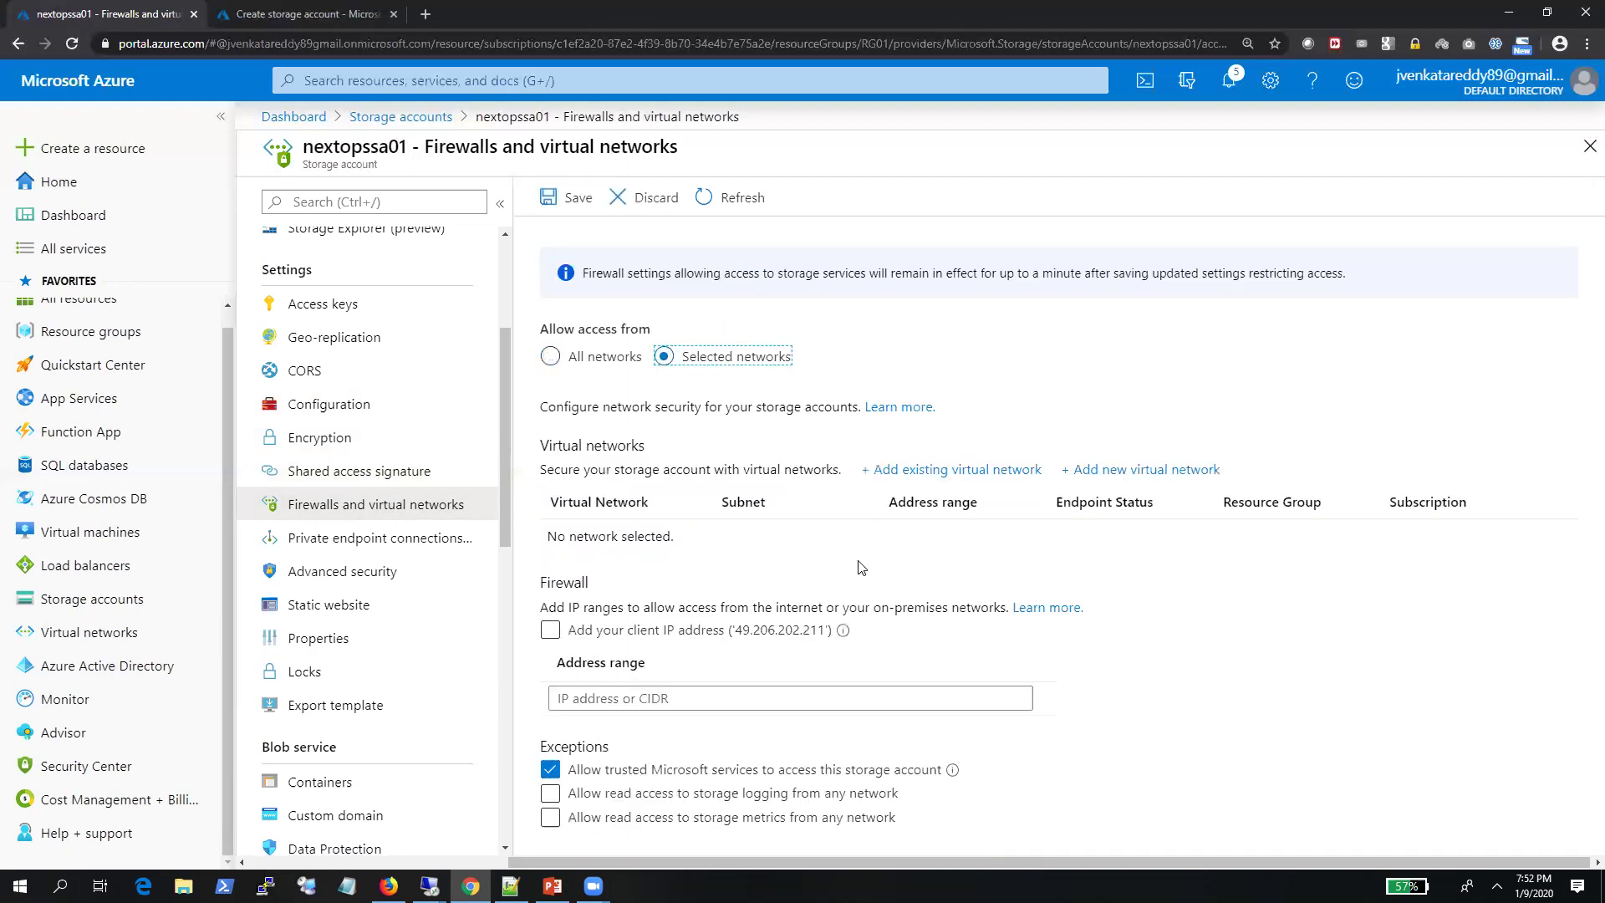
left_click(932, 469)
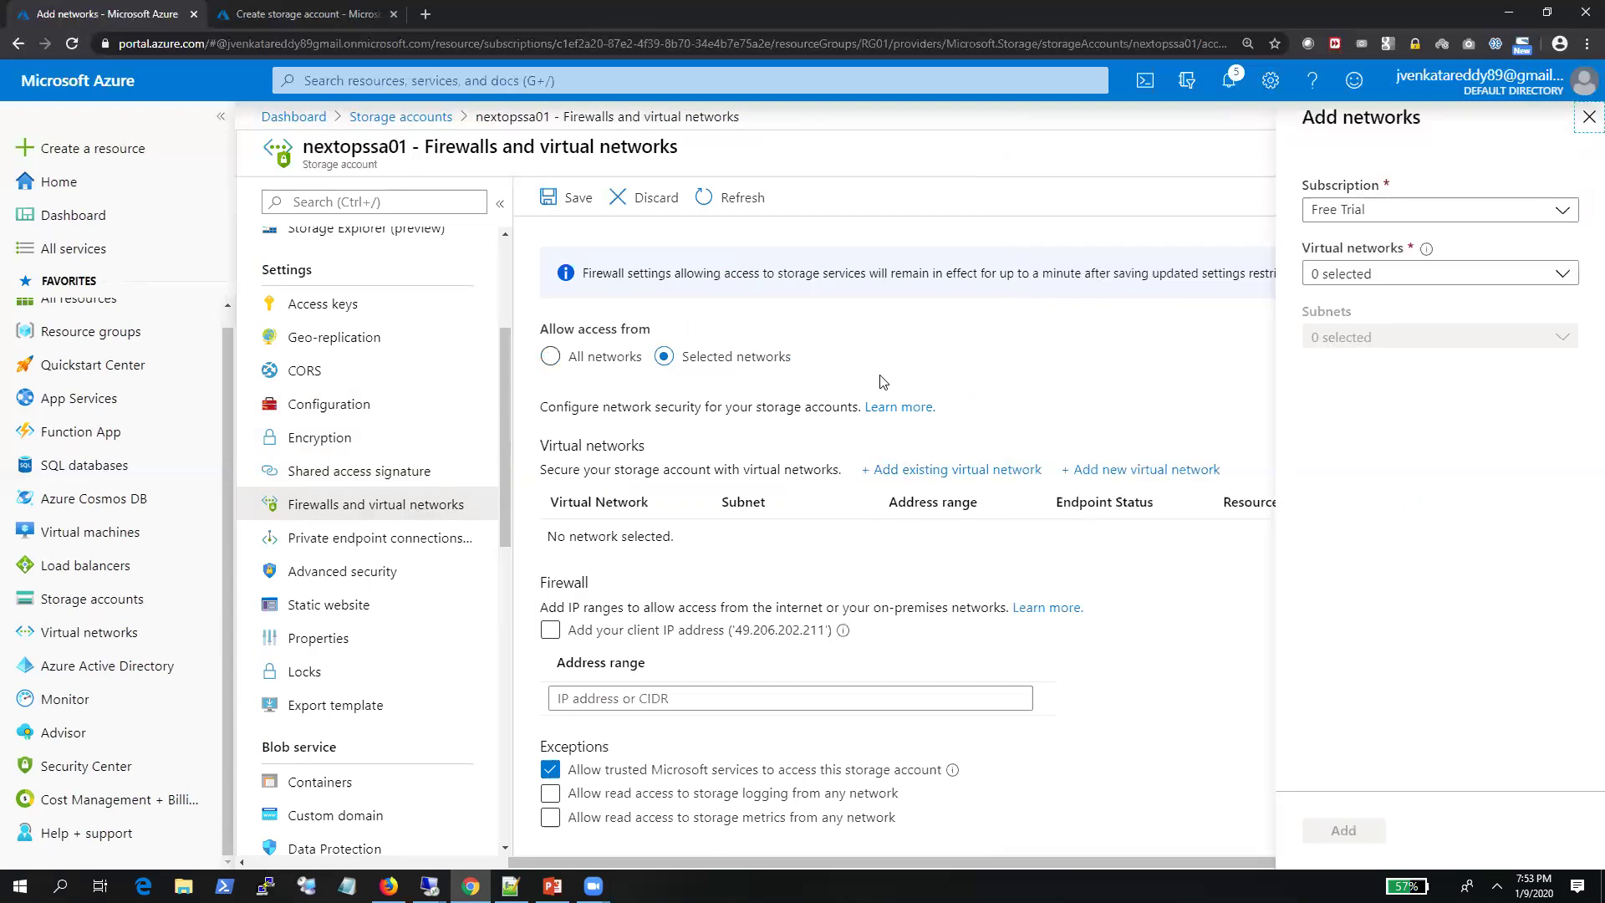
left_click(1369, 276)
left_click(1320, 395)
left_click(1327, 558)
left_click(1373, 338)
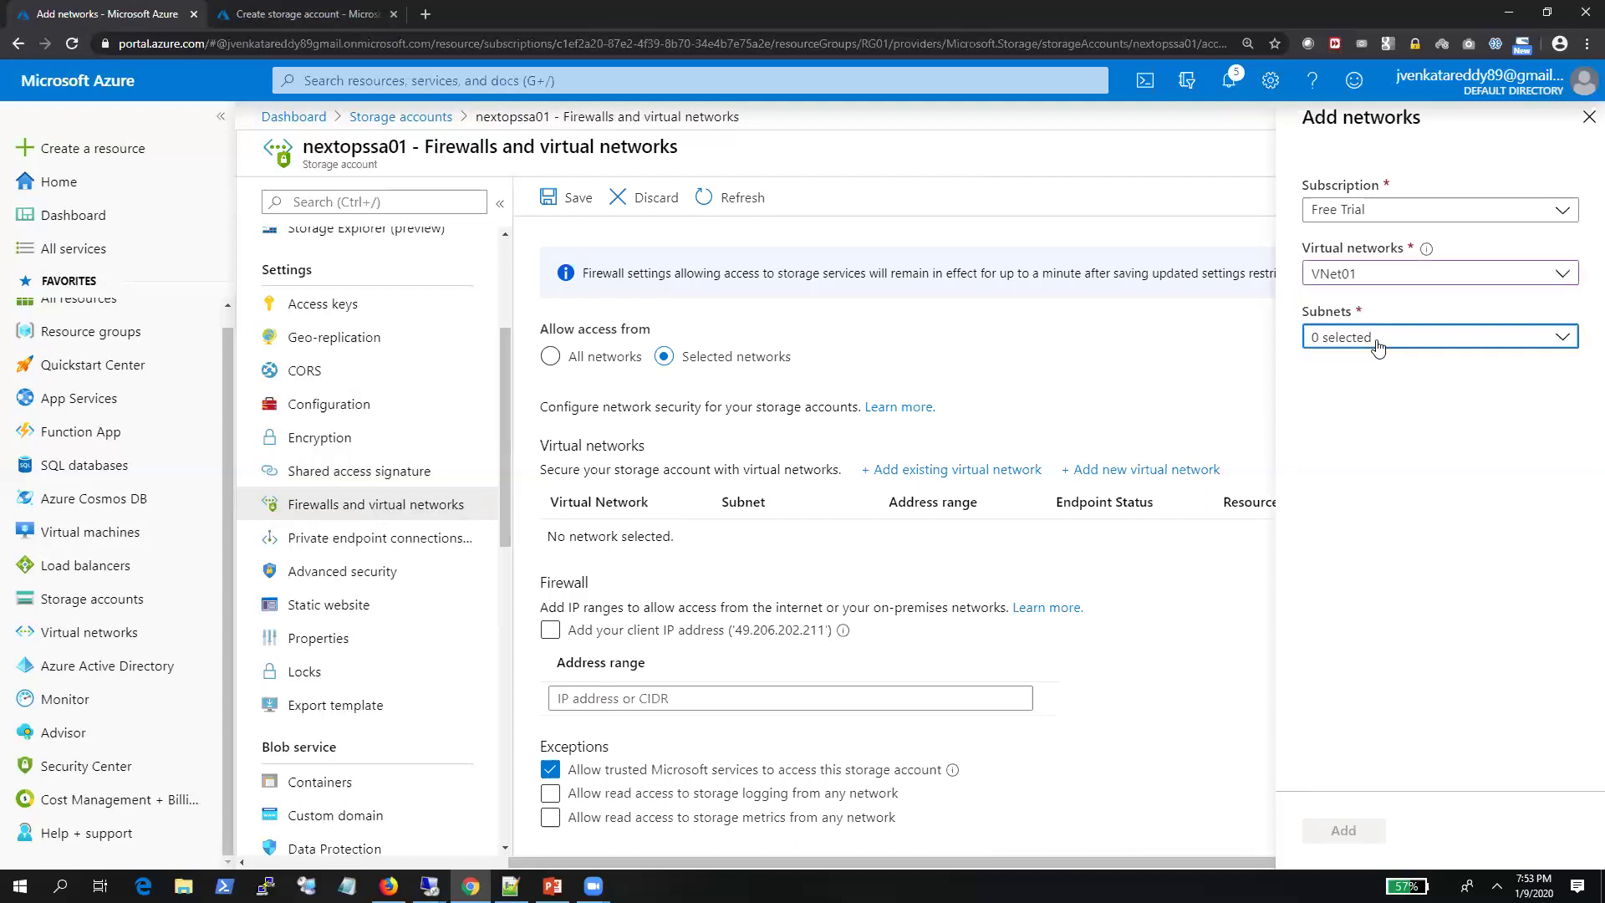
left_click(1270, 493)
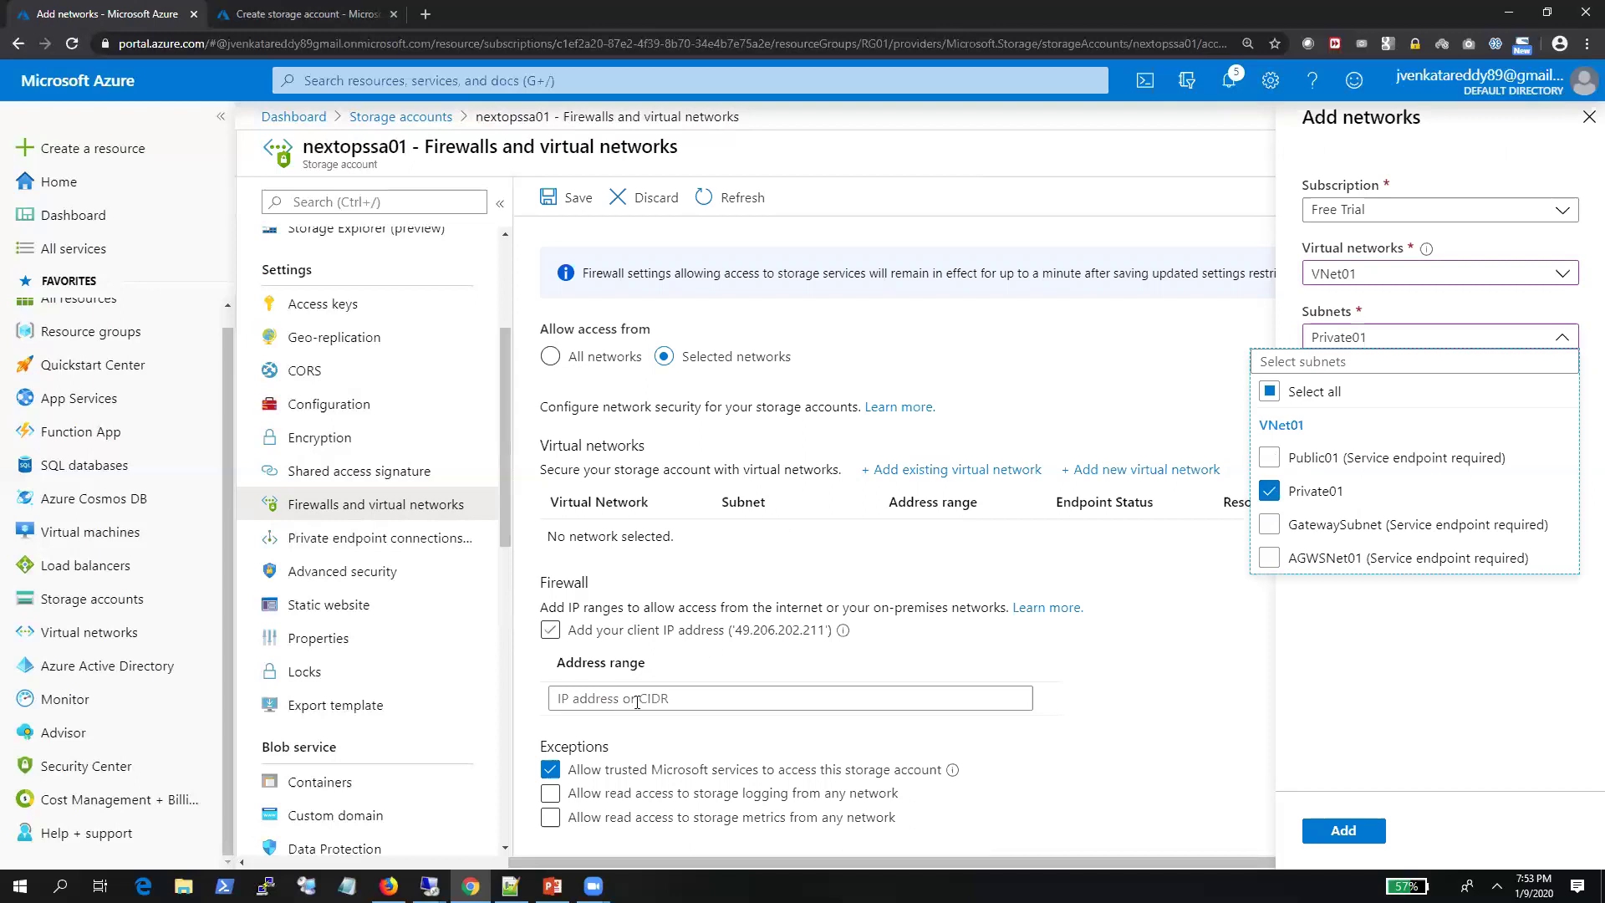
left_click(833, 520)
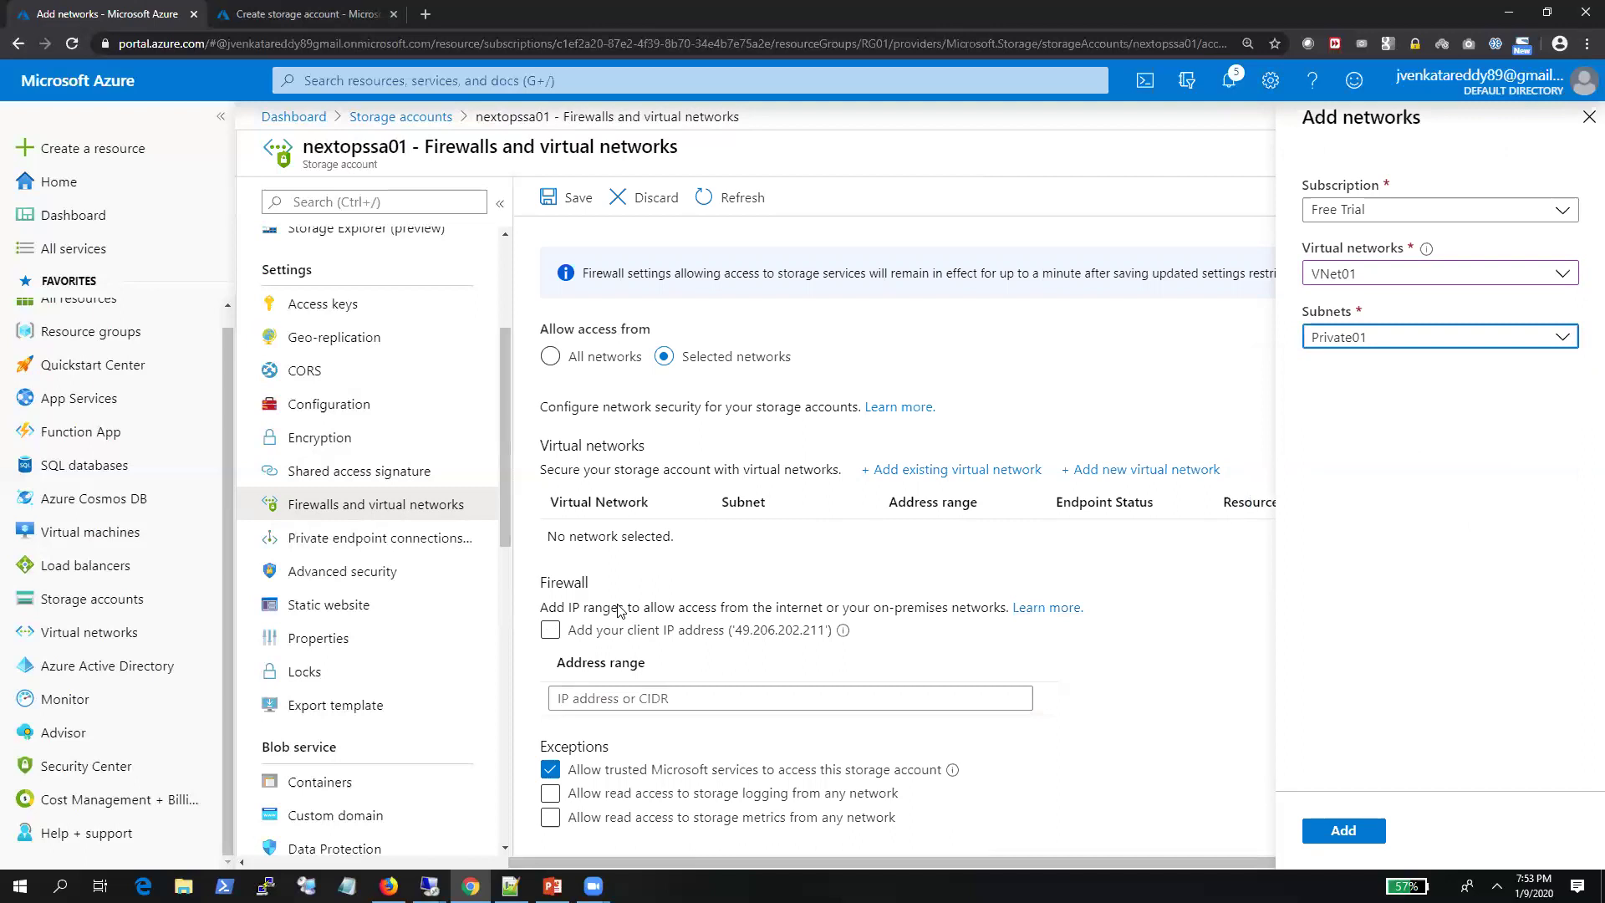
Enable the firewall option that adds the client IP address, inspect the address range field, and disable the option again
left_click(618, 632)
left_click(628, 699)
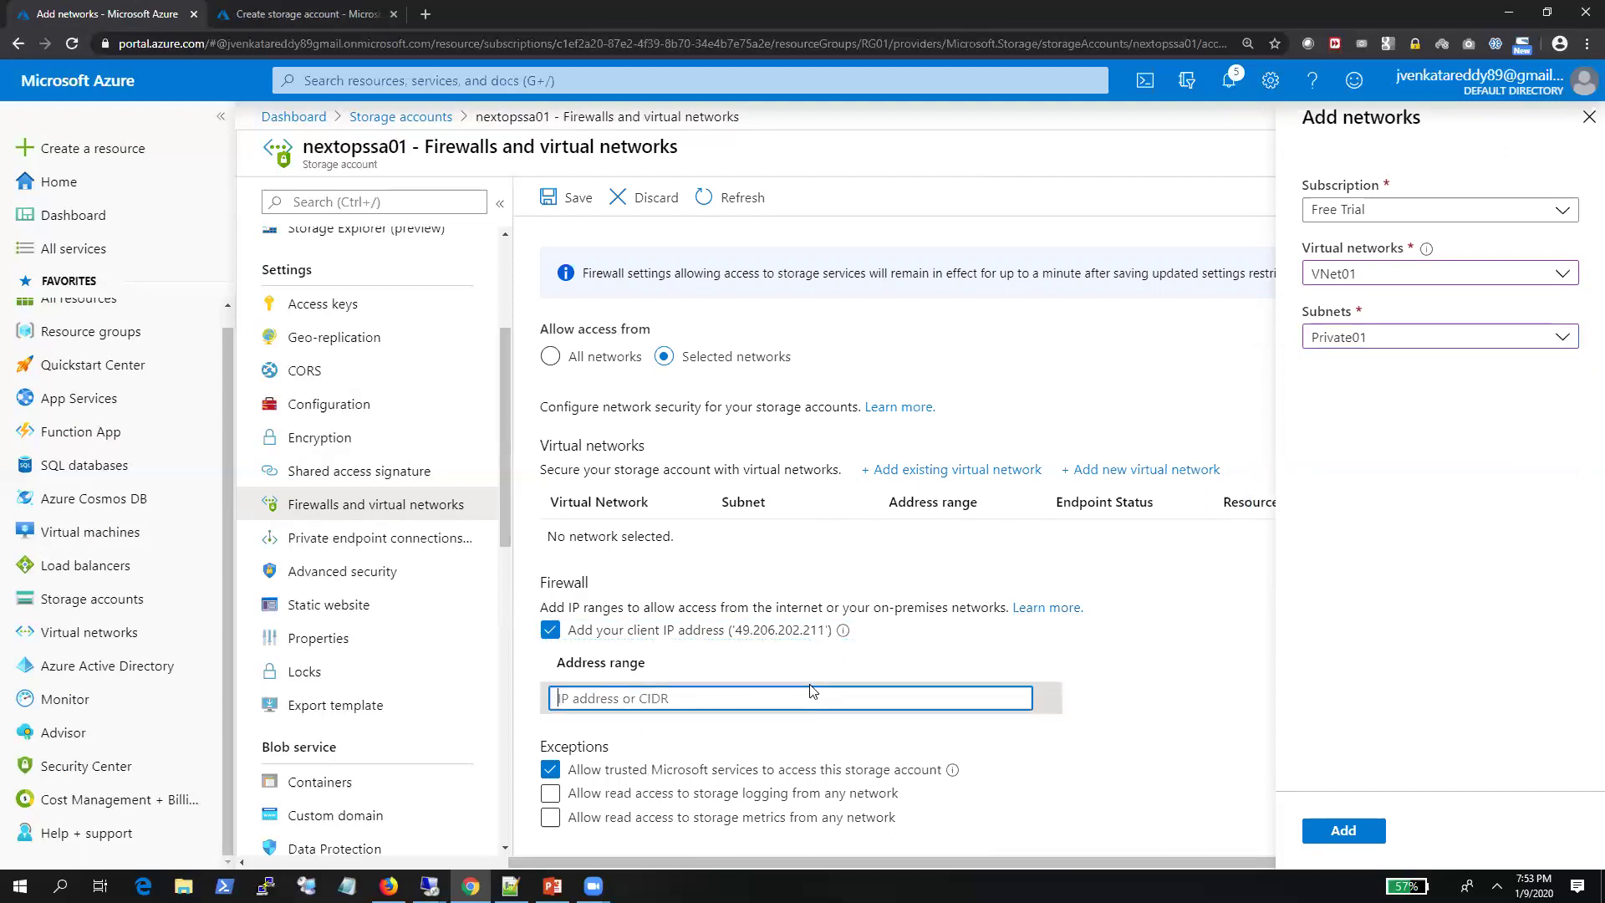
left_click(671, 634)
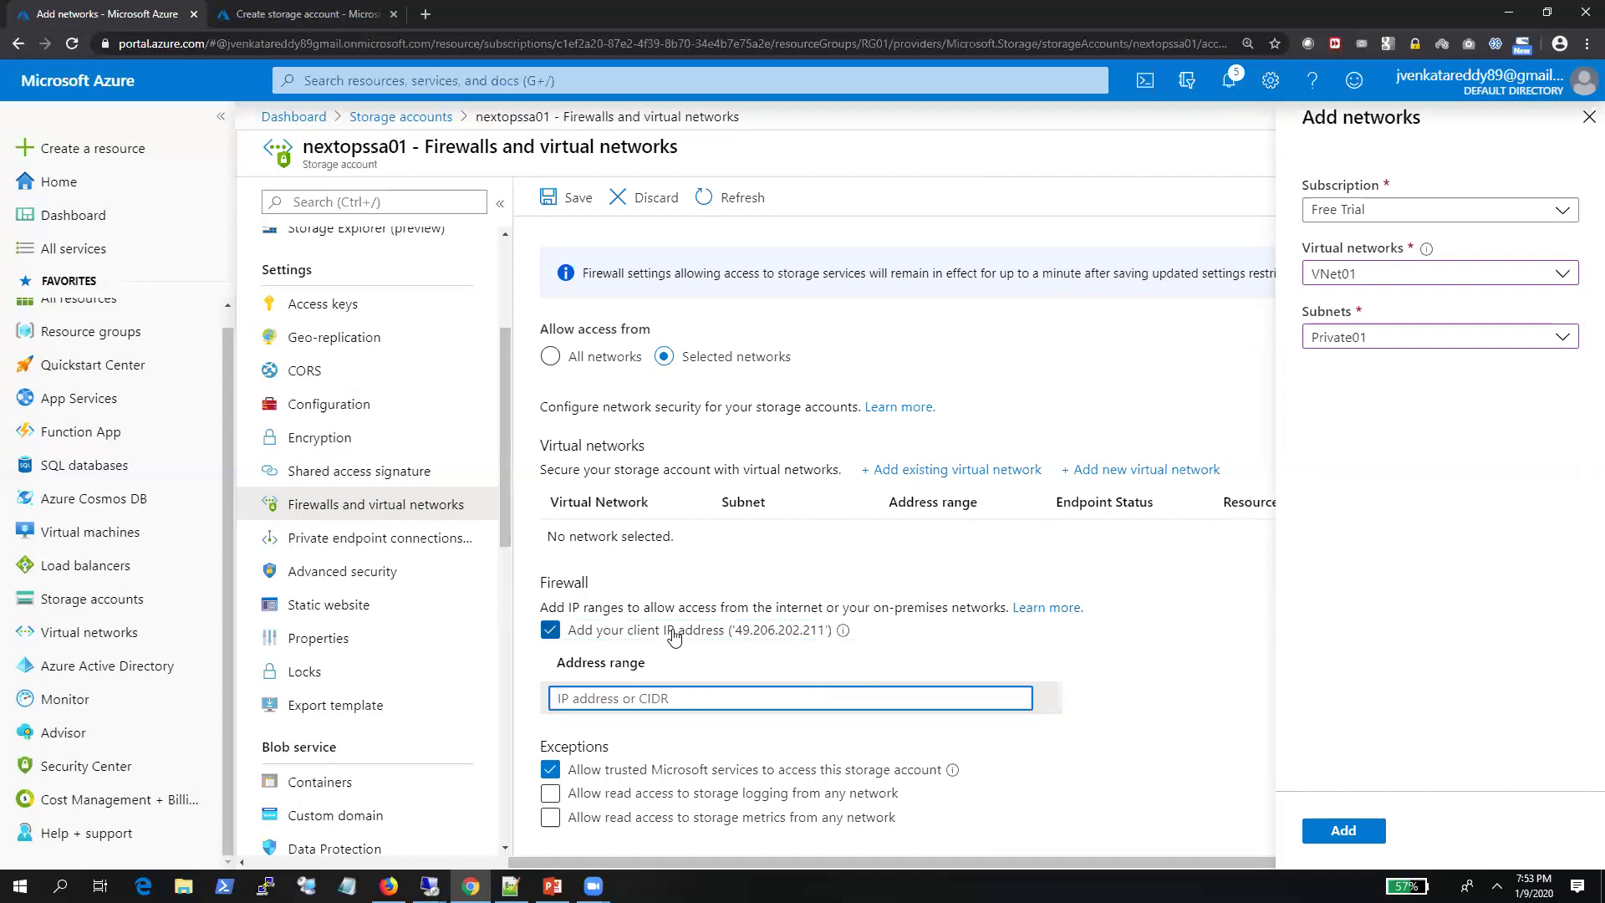
Abandon adding the virtual network and set nextopssa01's allowed access back to All networks
scroll(374, 263, "up", 3)
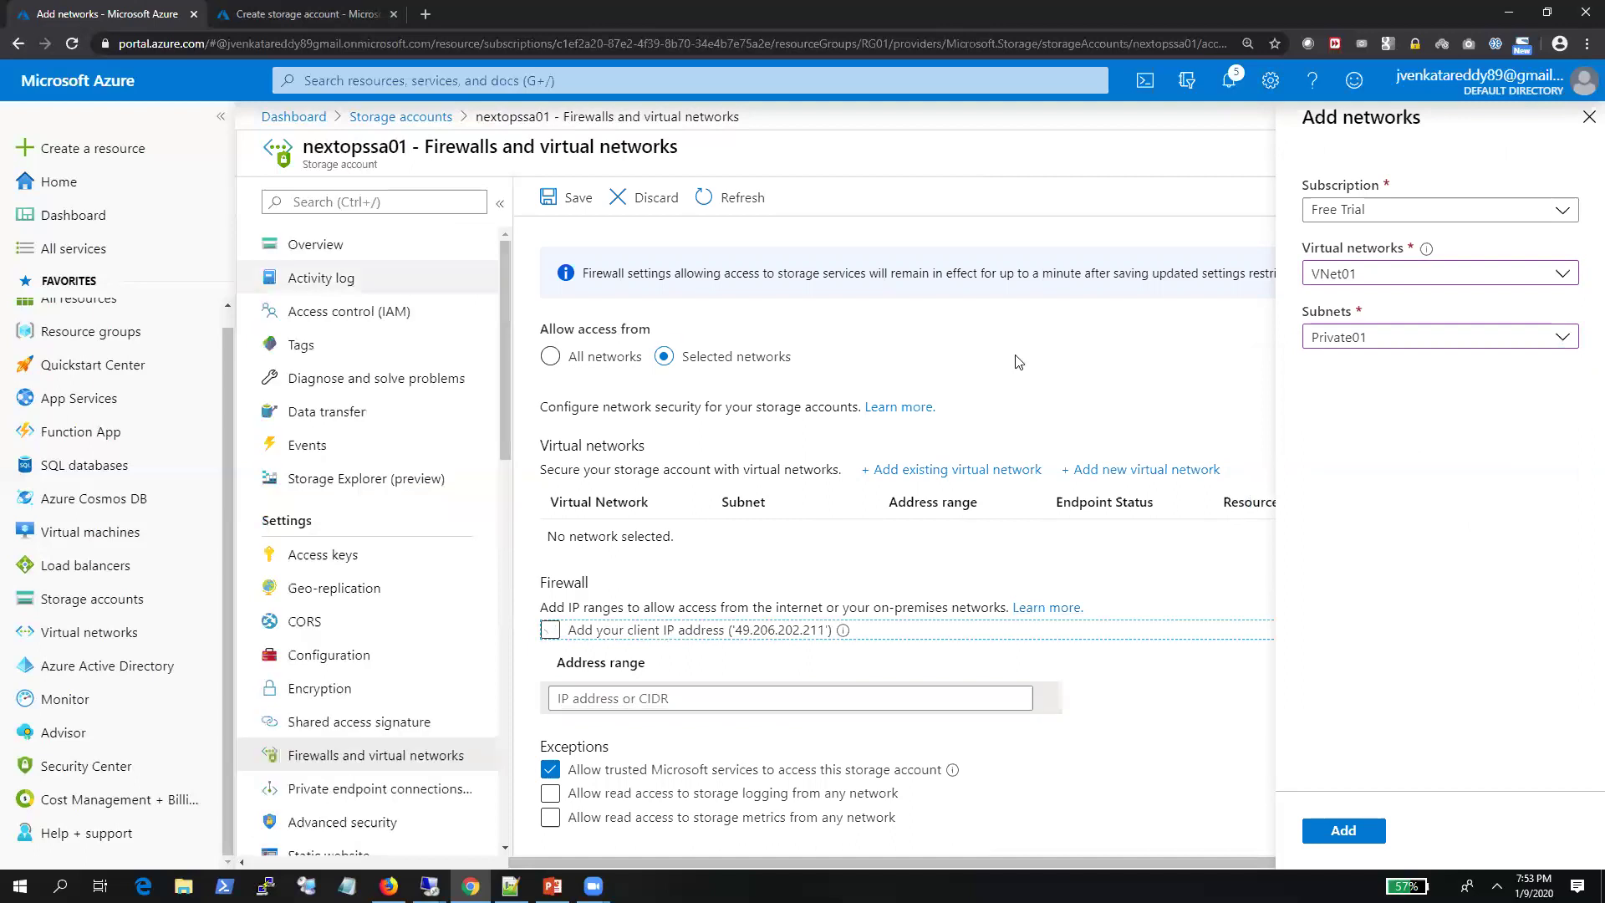
left_click(1590, 117)
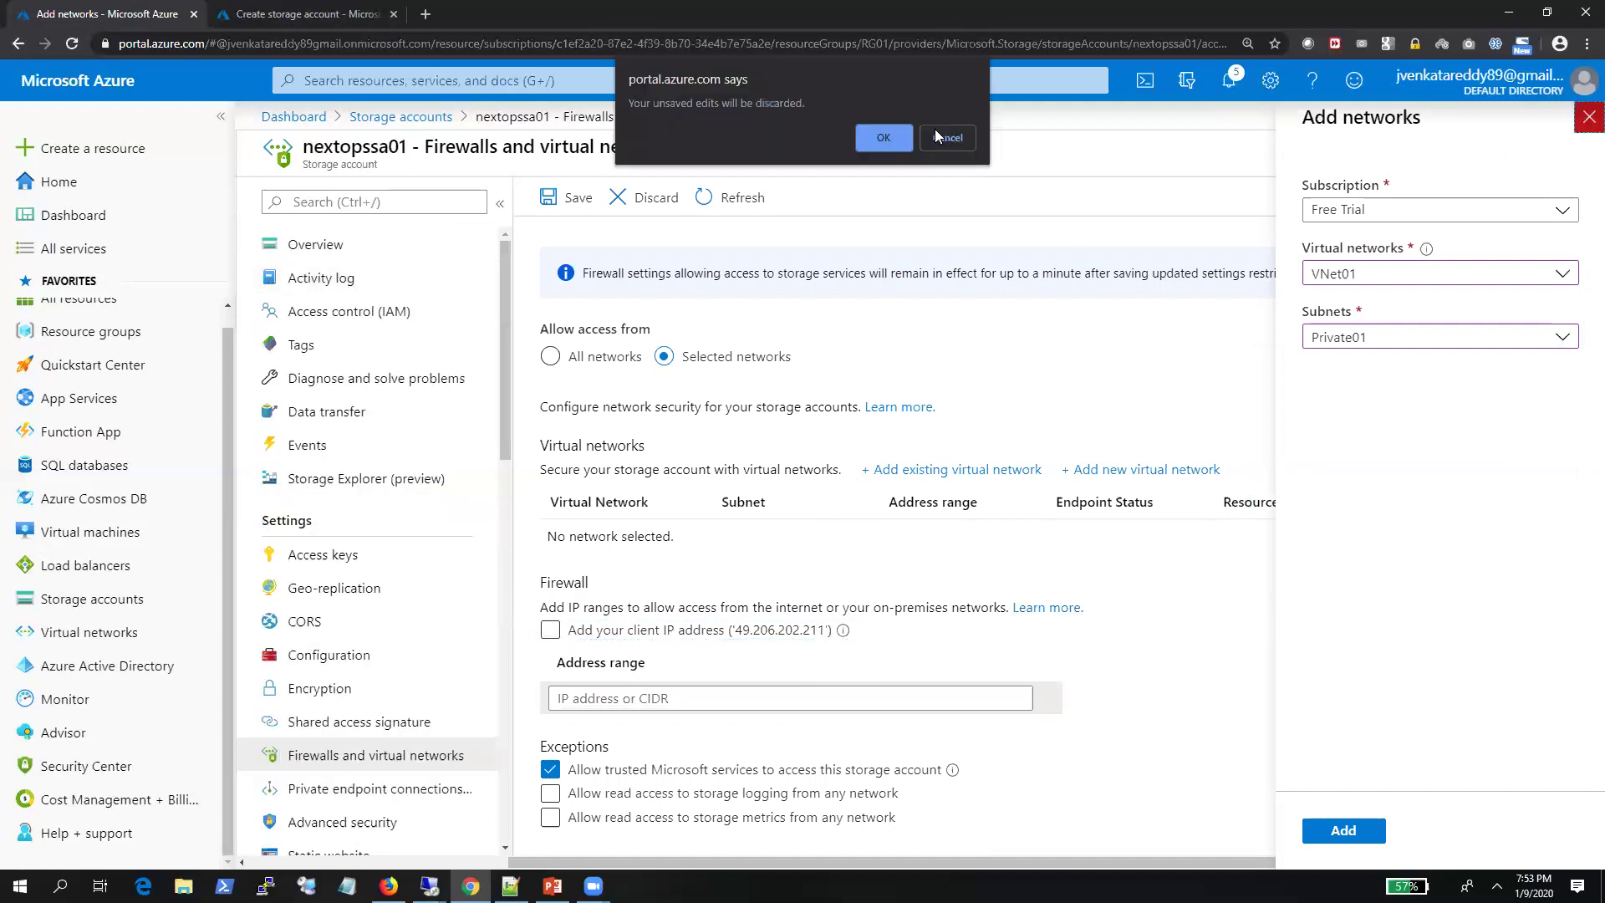
left_click(940, 135)
left_click(549, 360)
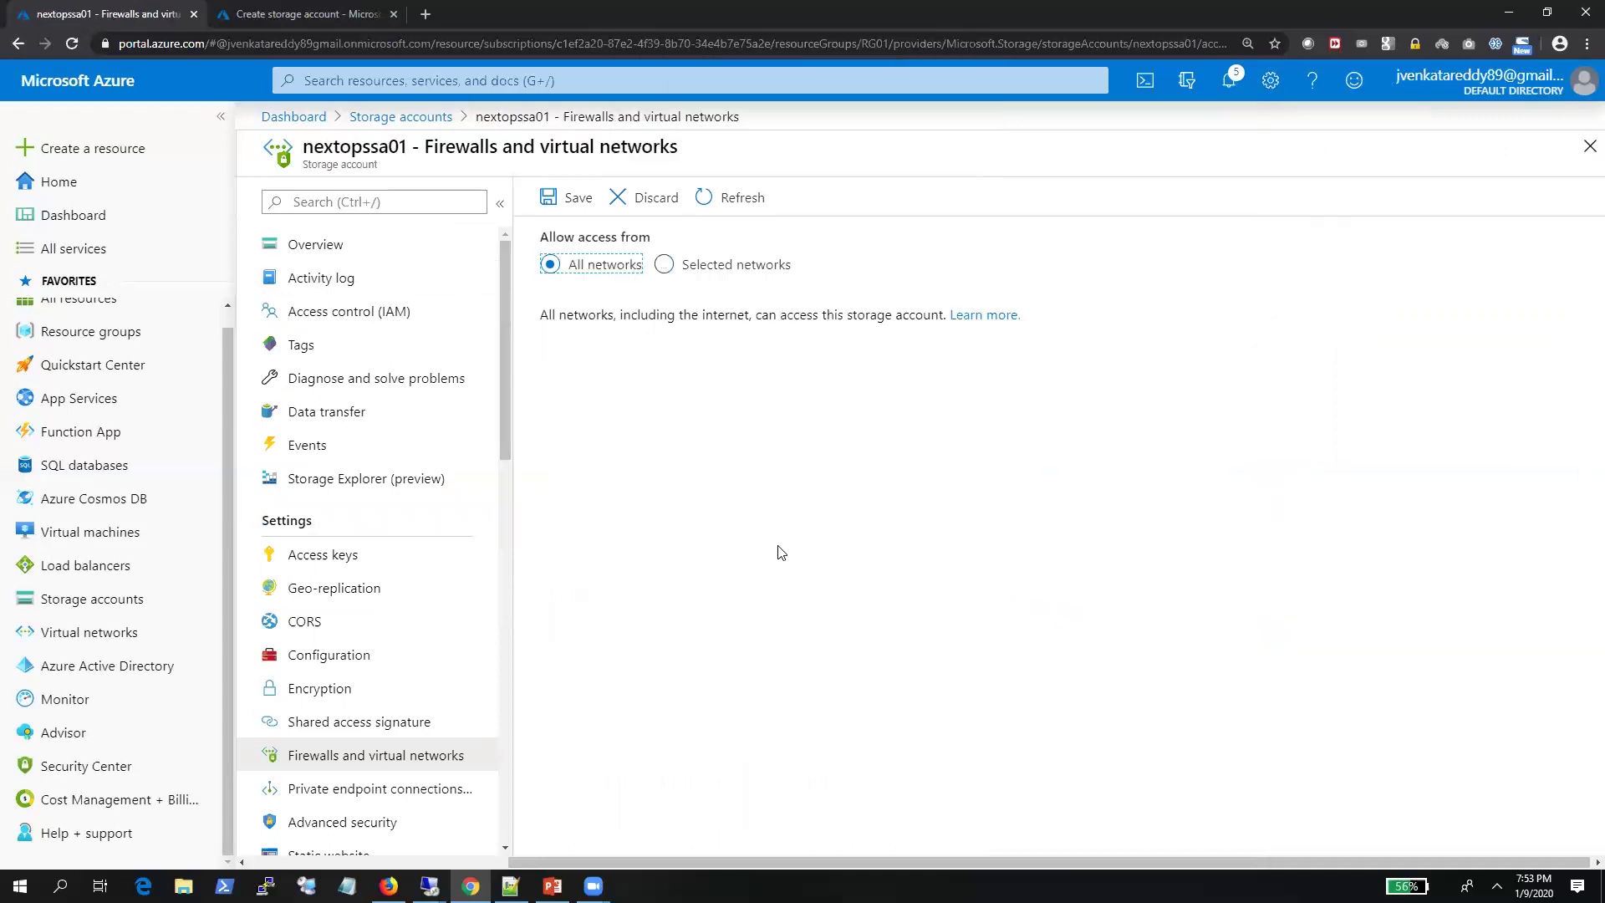
scroll(394, 578, "down", 4)
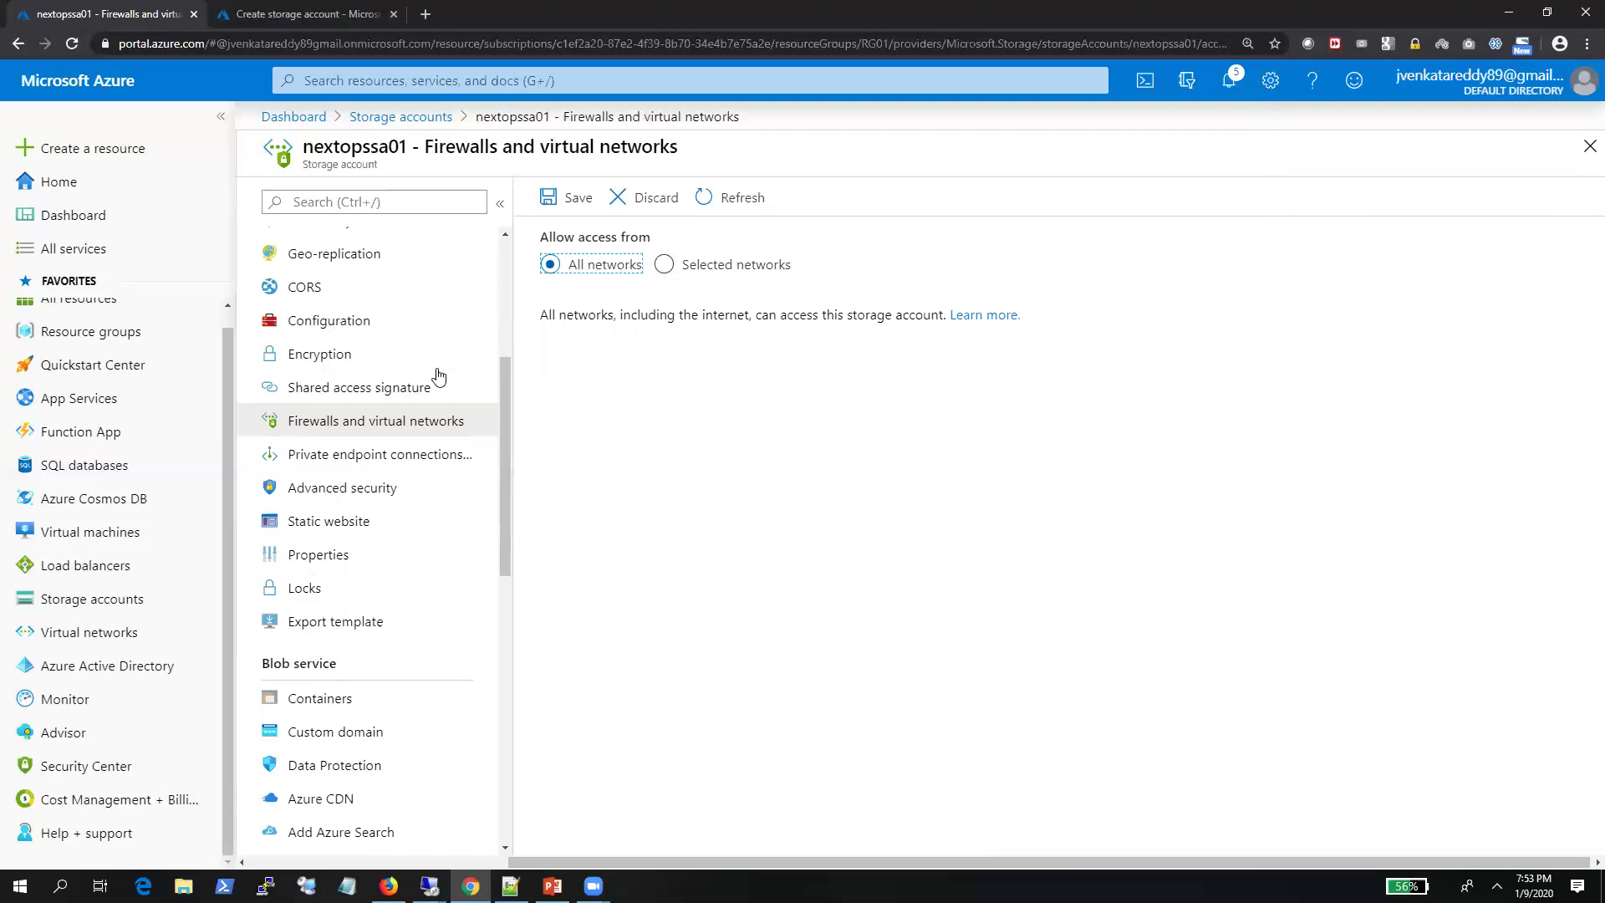
scroll(437, 372, "up", 4)
left_click(426, 13)
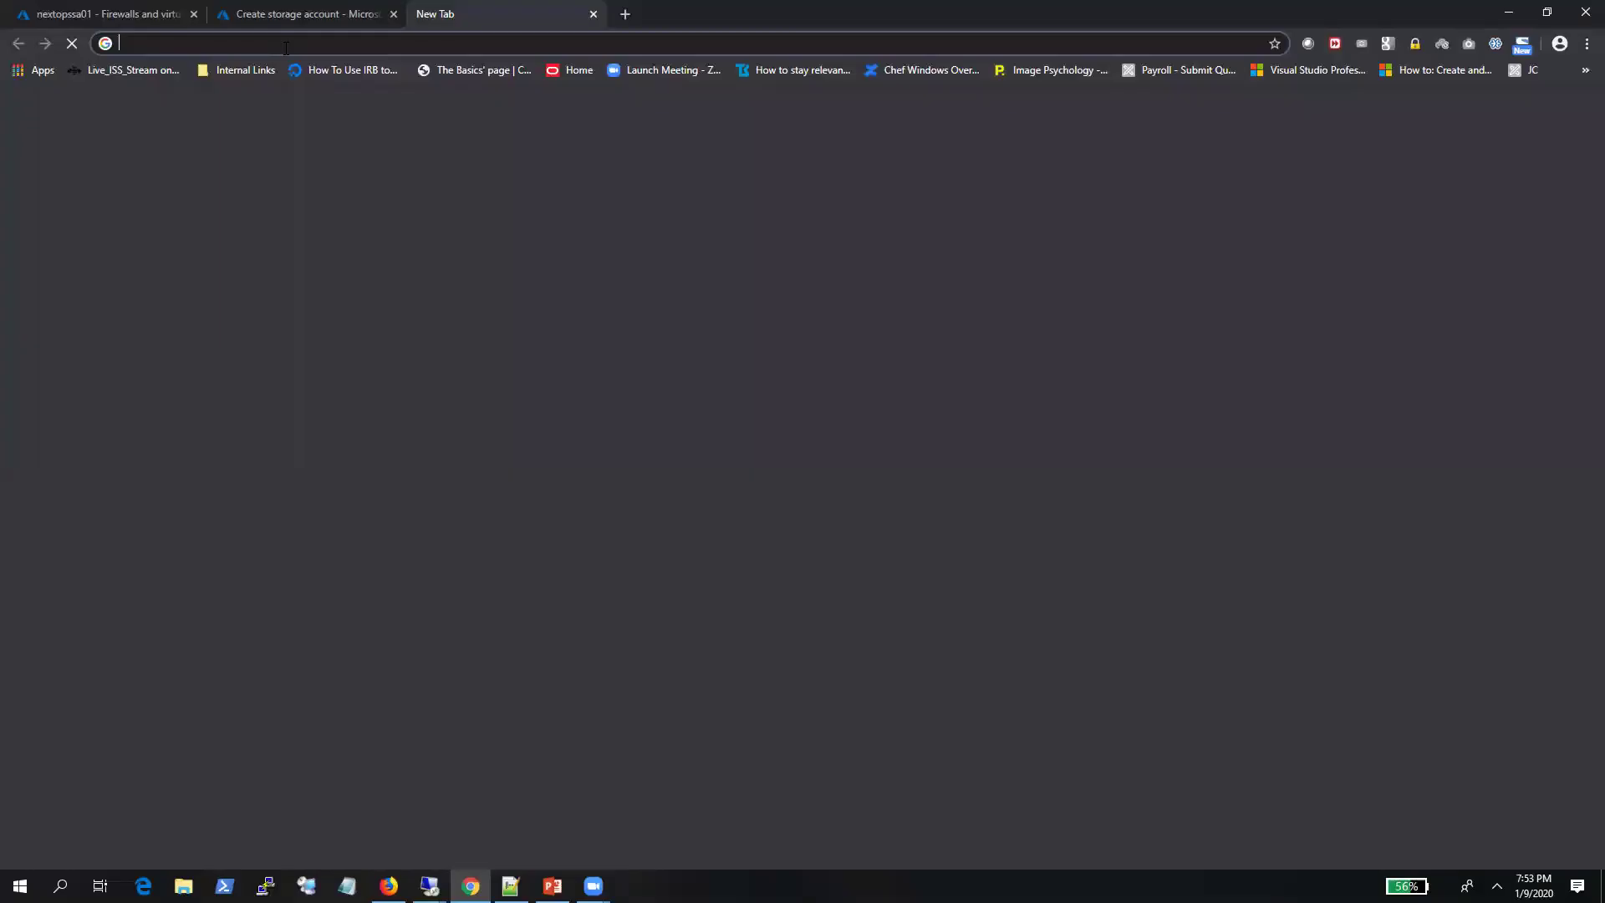
left_click(134, 15)
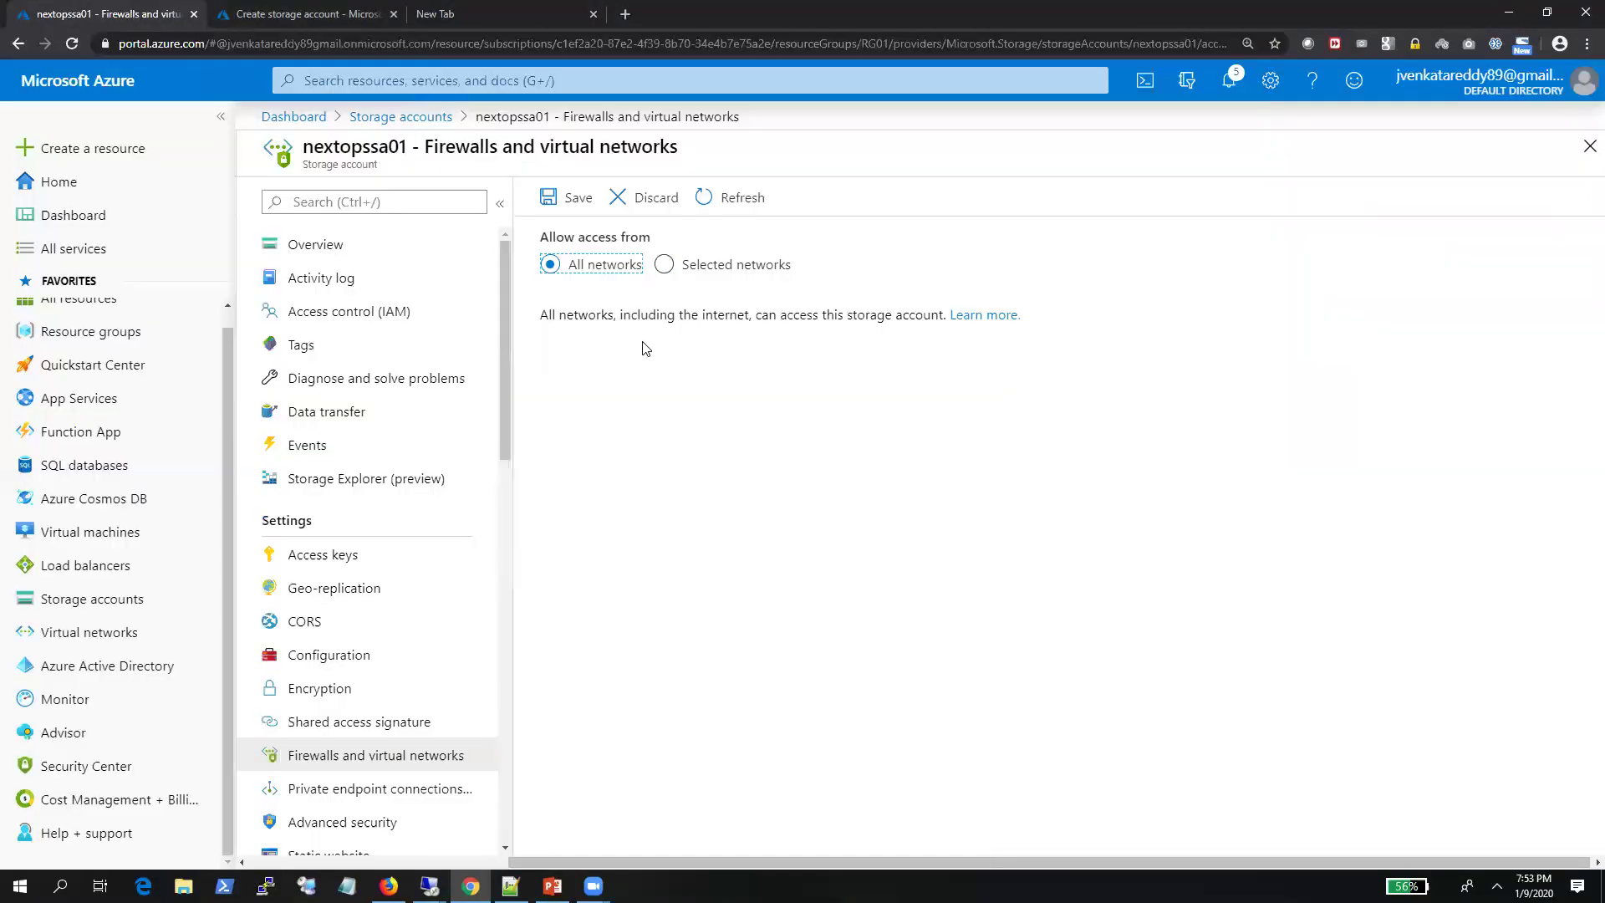
left_click(471, 10)
type("NEX")
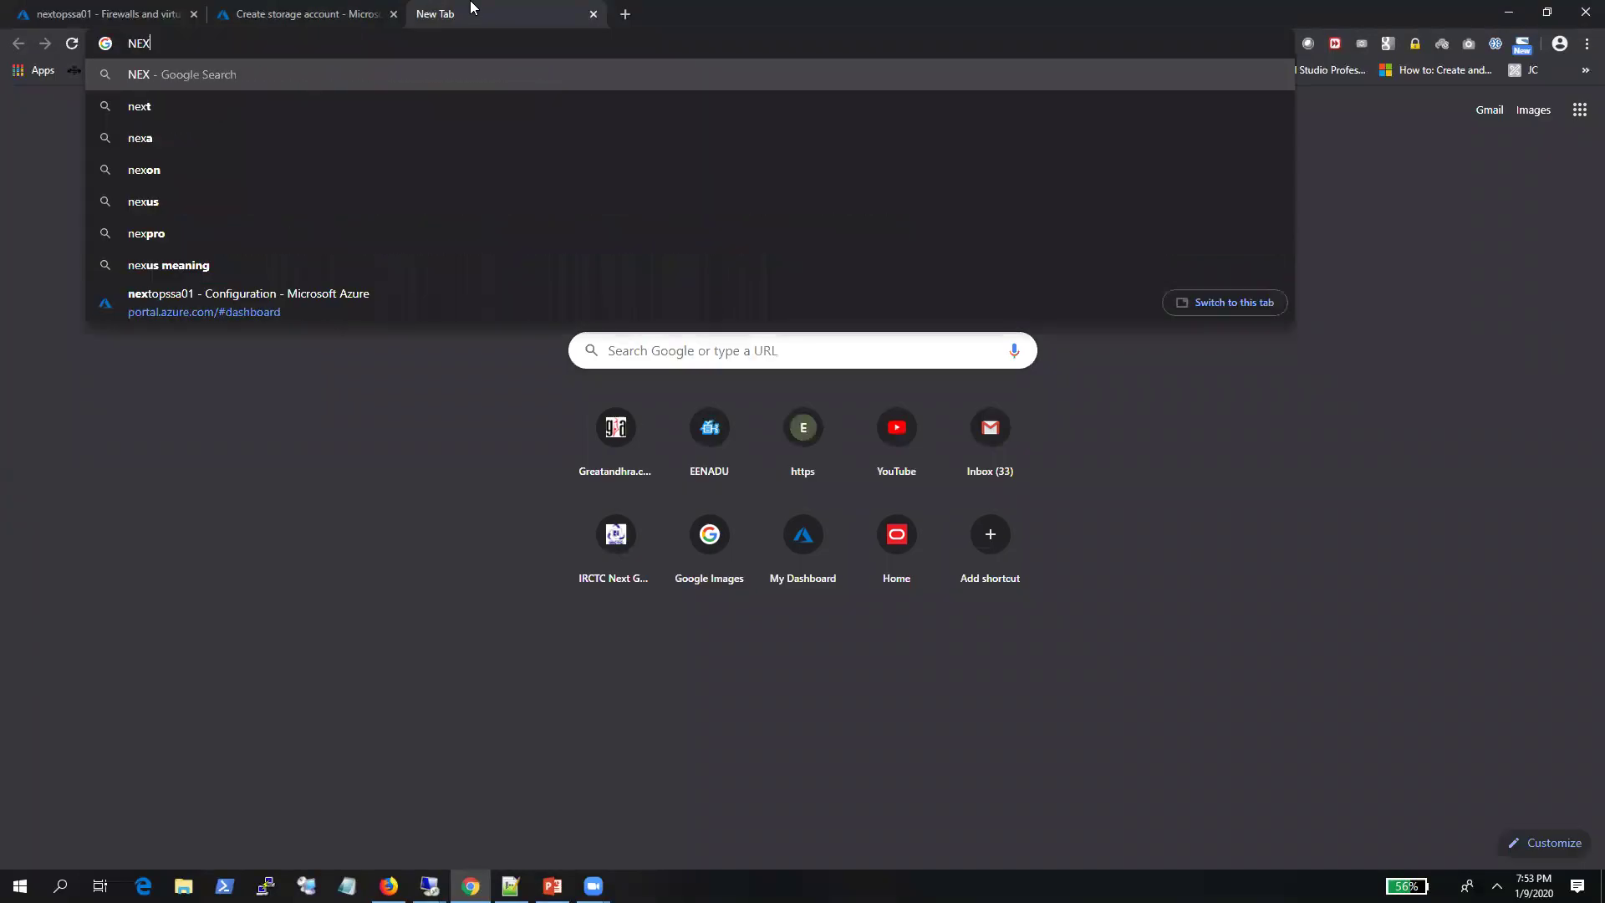
type("O")
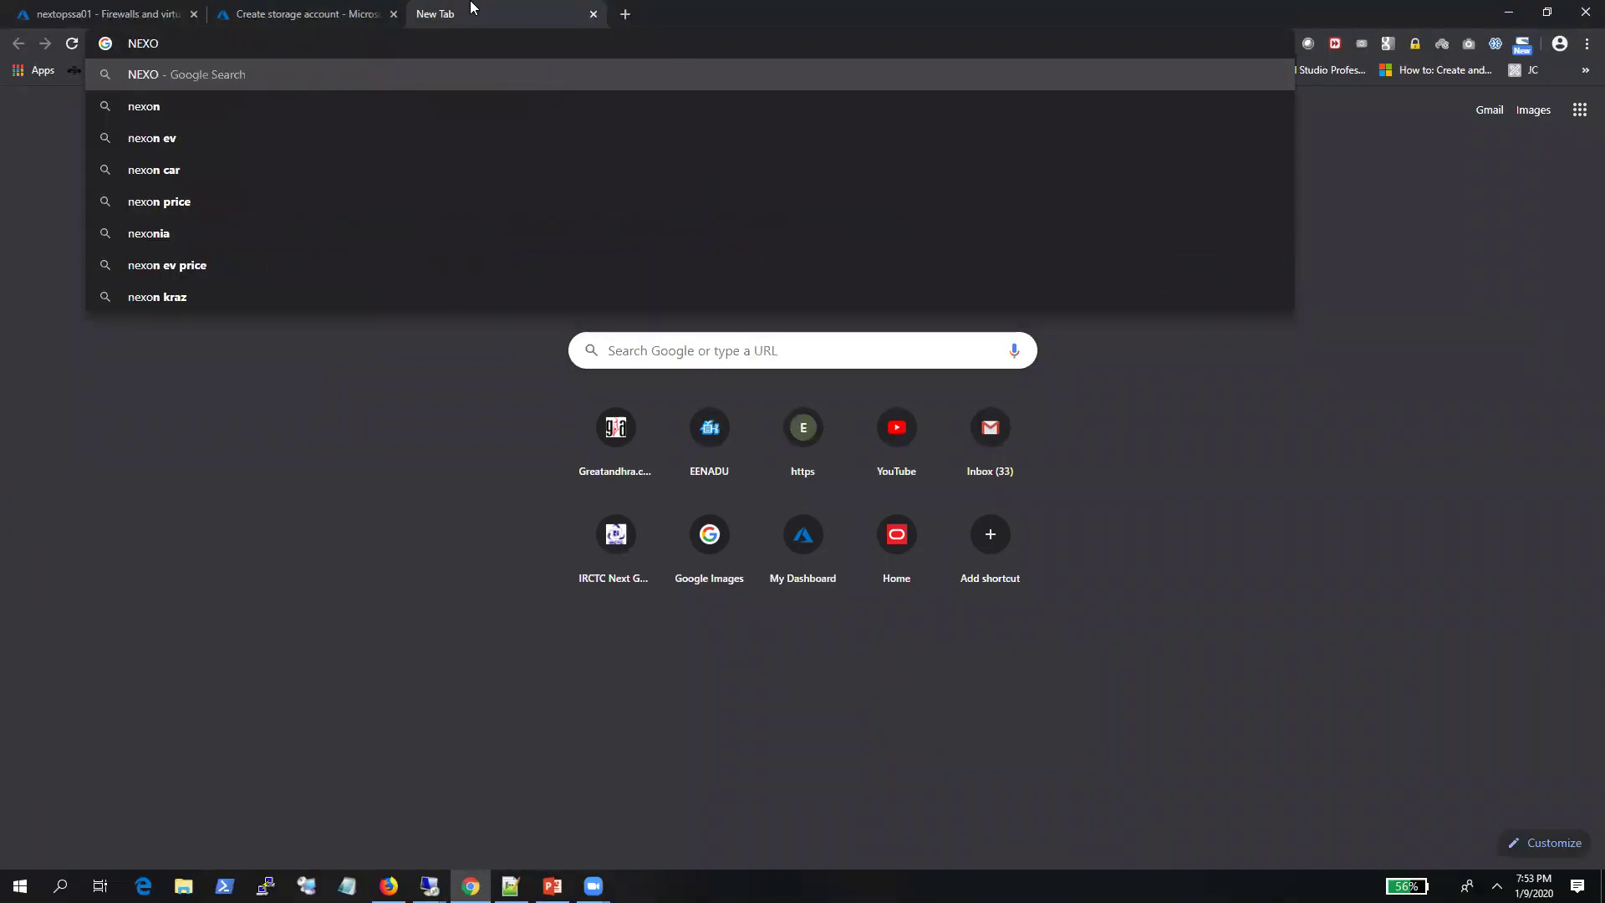
key("BackSpace")
key("BackSpace")
key("BackSpace")
key("BackSpace")
type("nets")
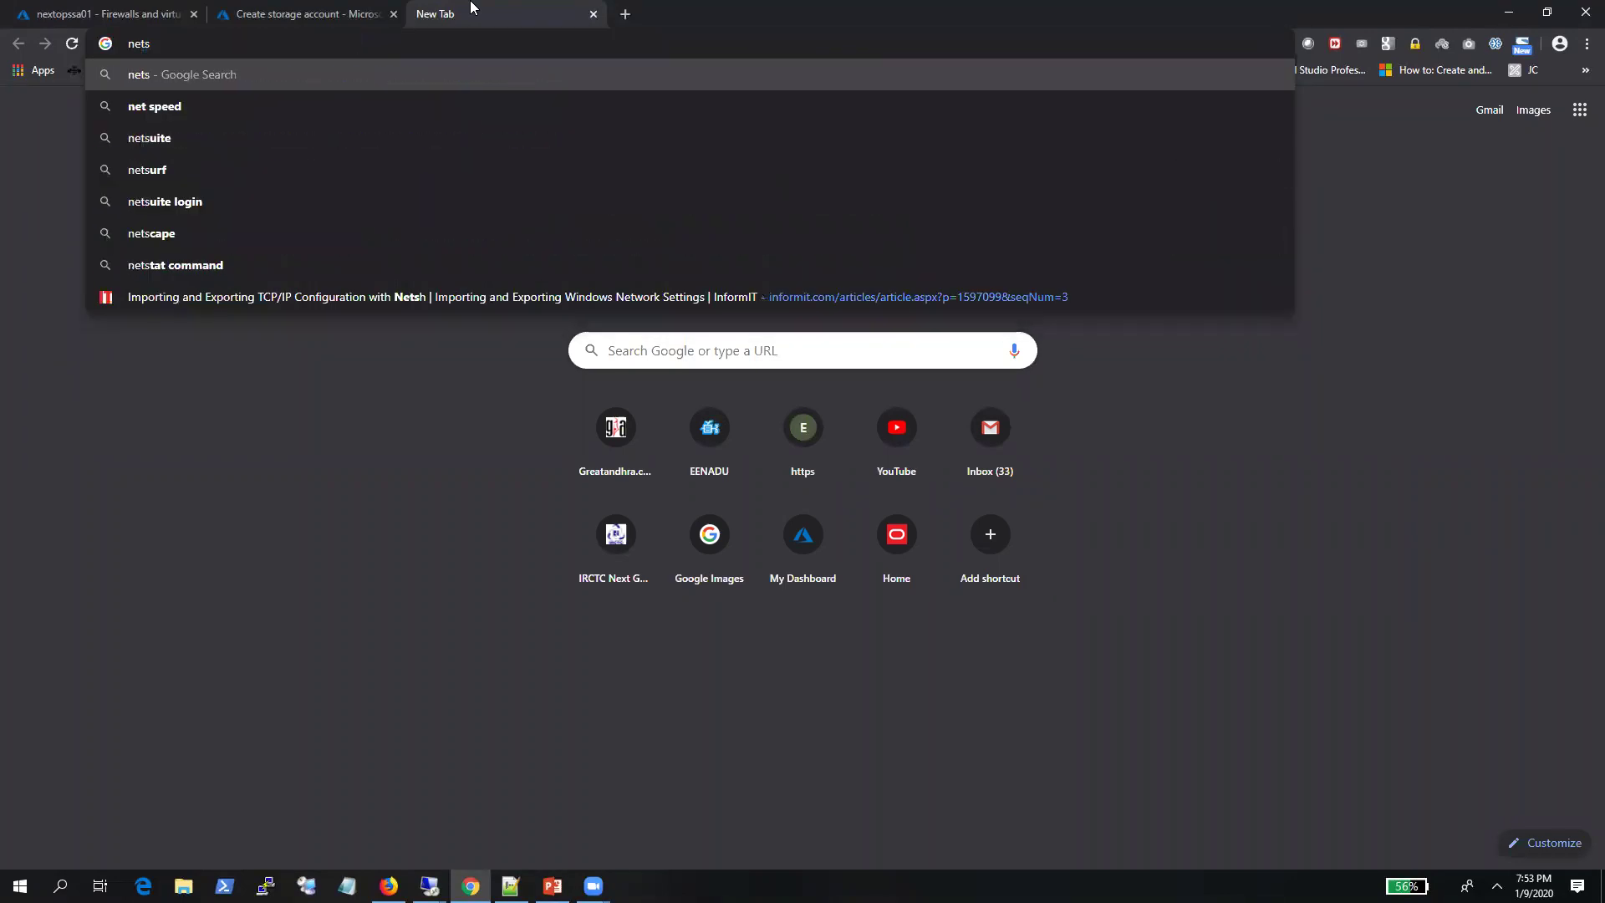
key("Escape")
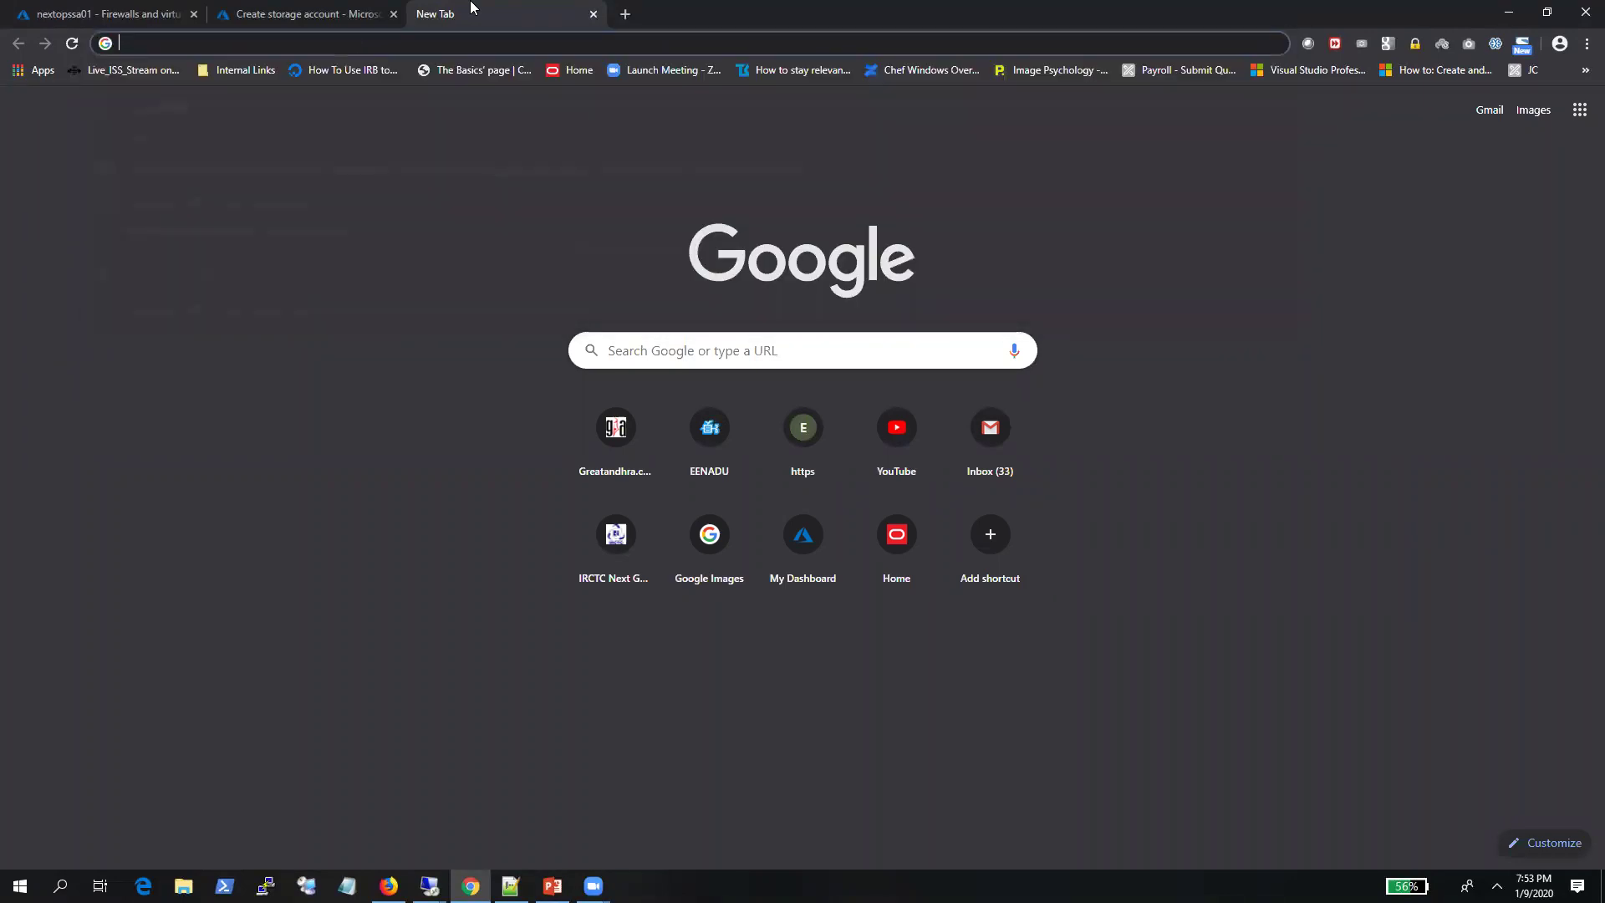
key("ctrl+1")
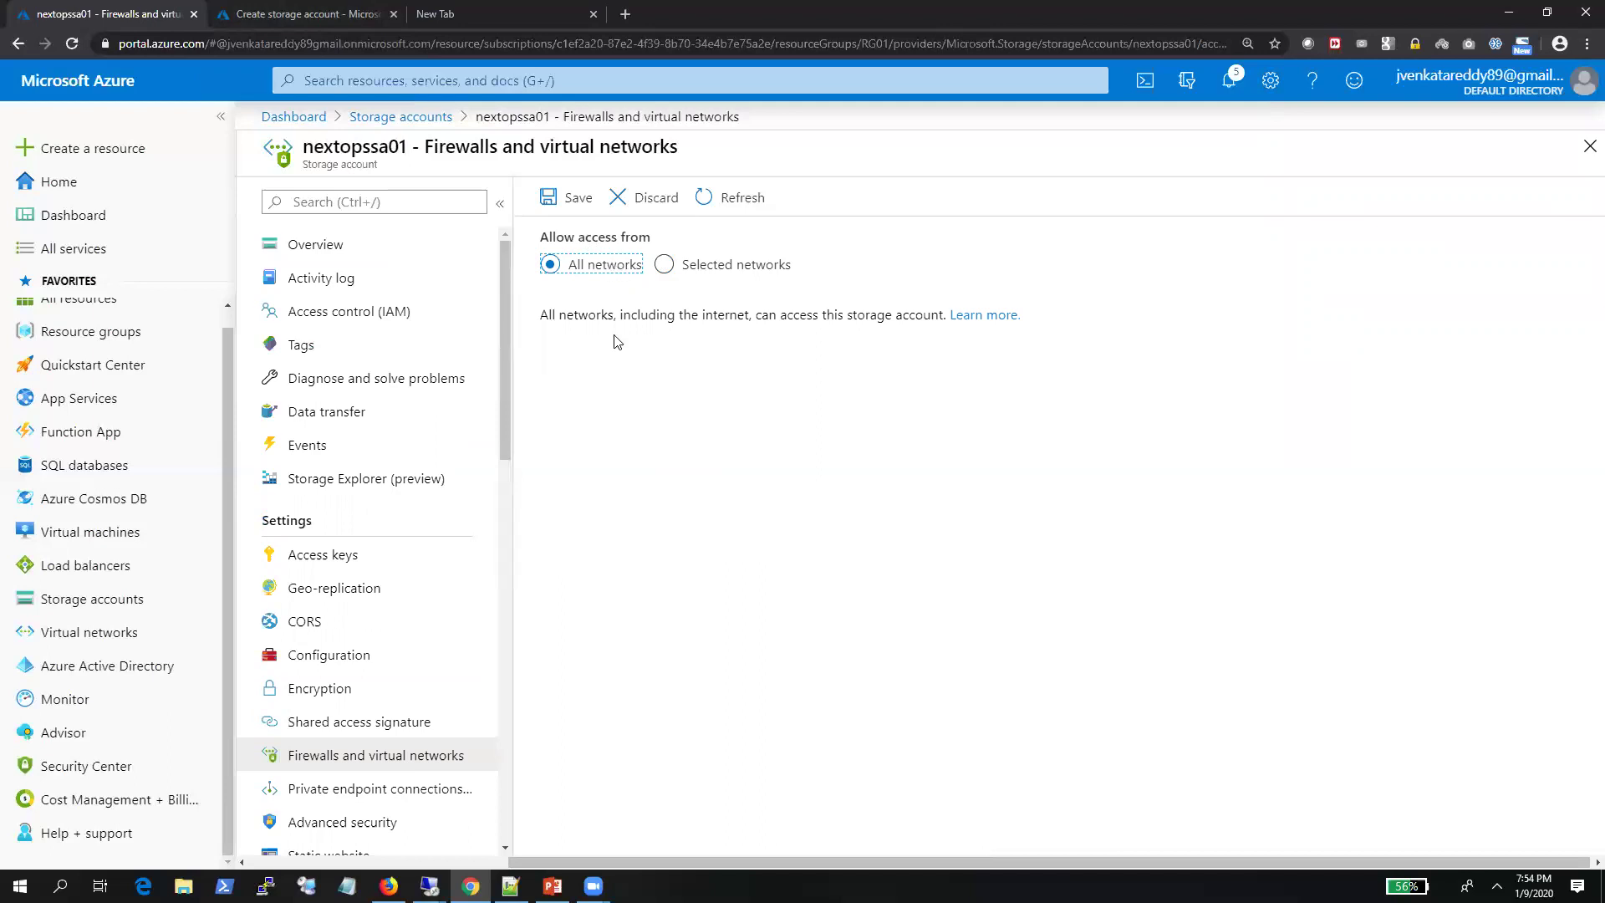
Display nextopssa01's Selected networks firewall options, then discard the unsaved edits and review the Private endpoint connections page
scroll(426, 727, "down", 3)
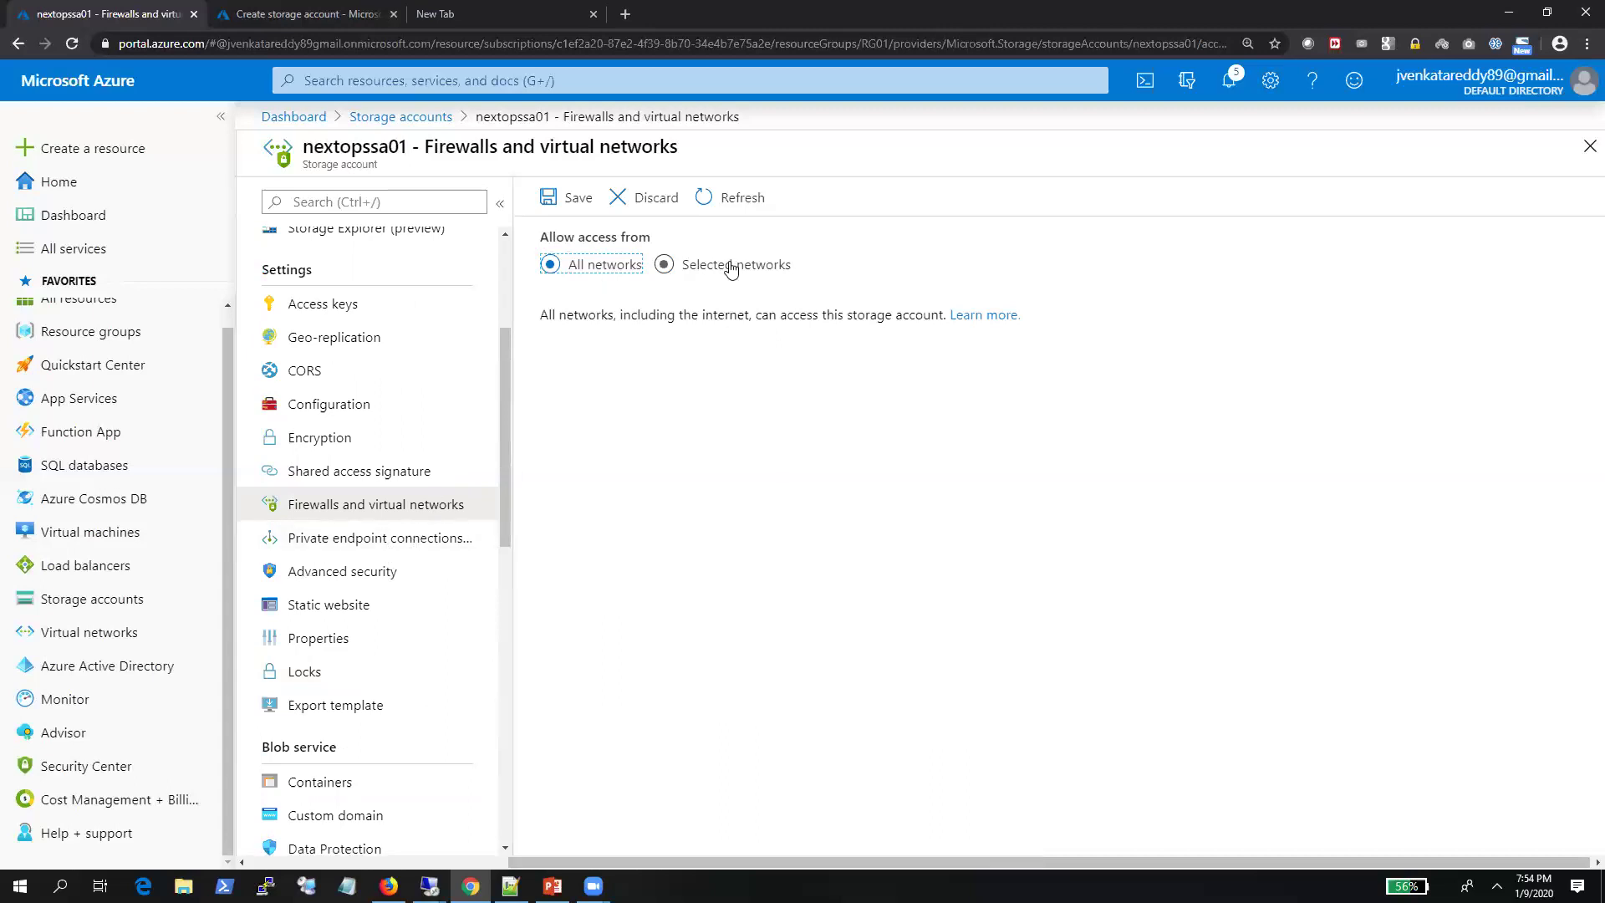
left_click(687, 272)
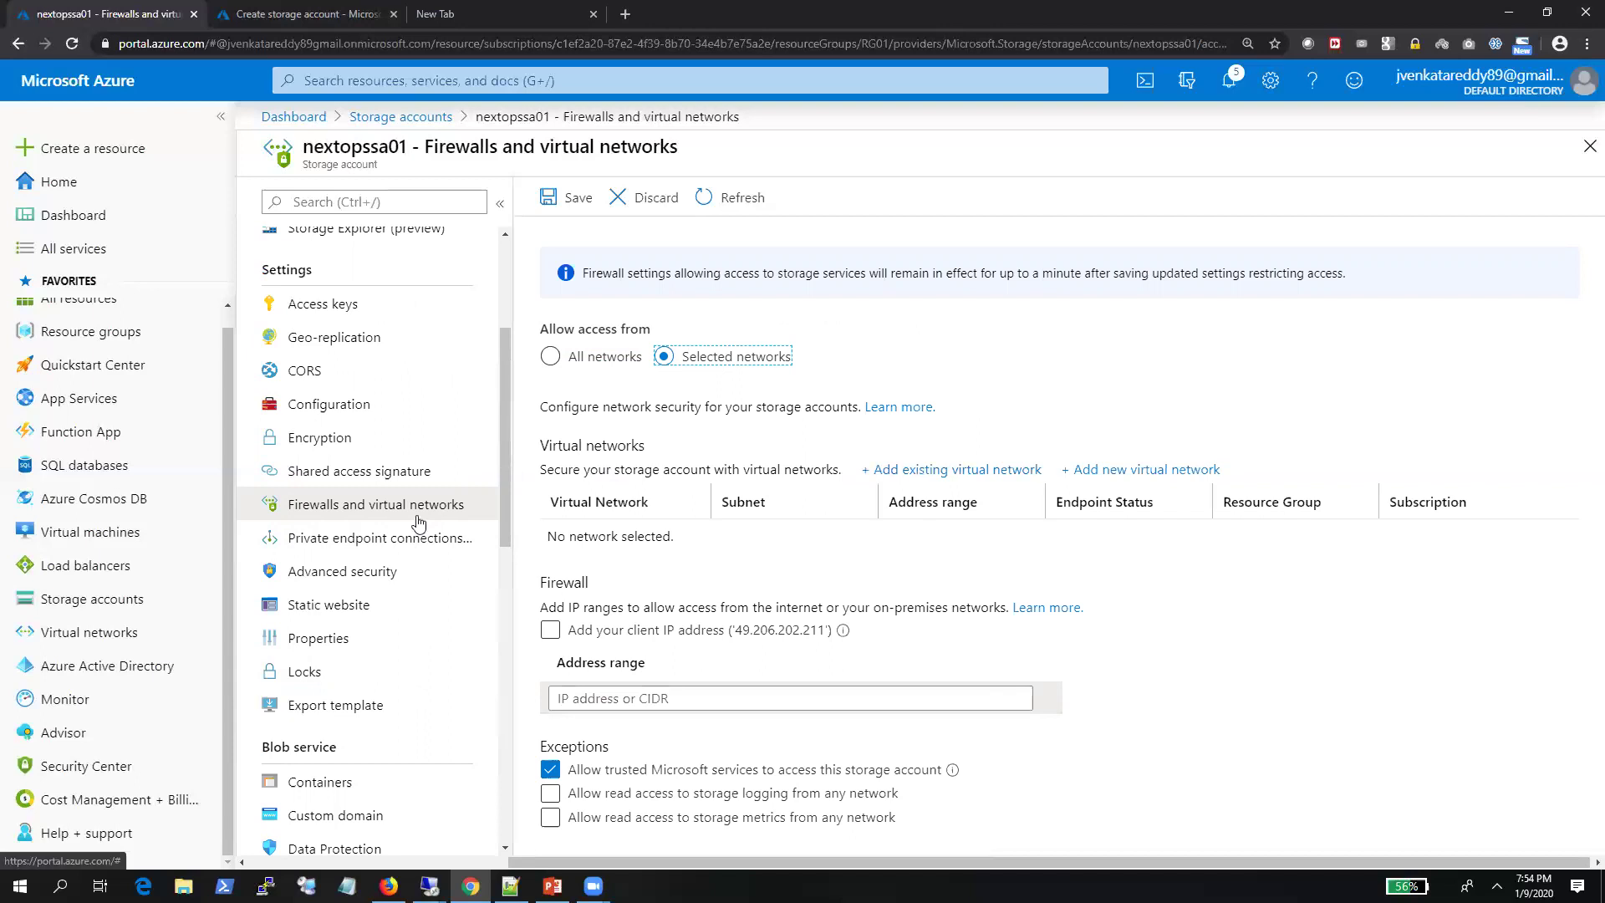
left_click(327, 540)
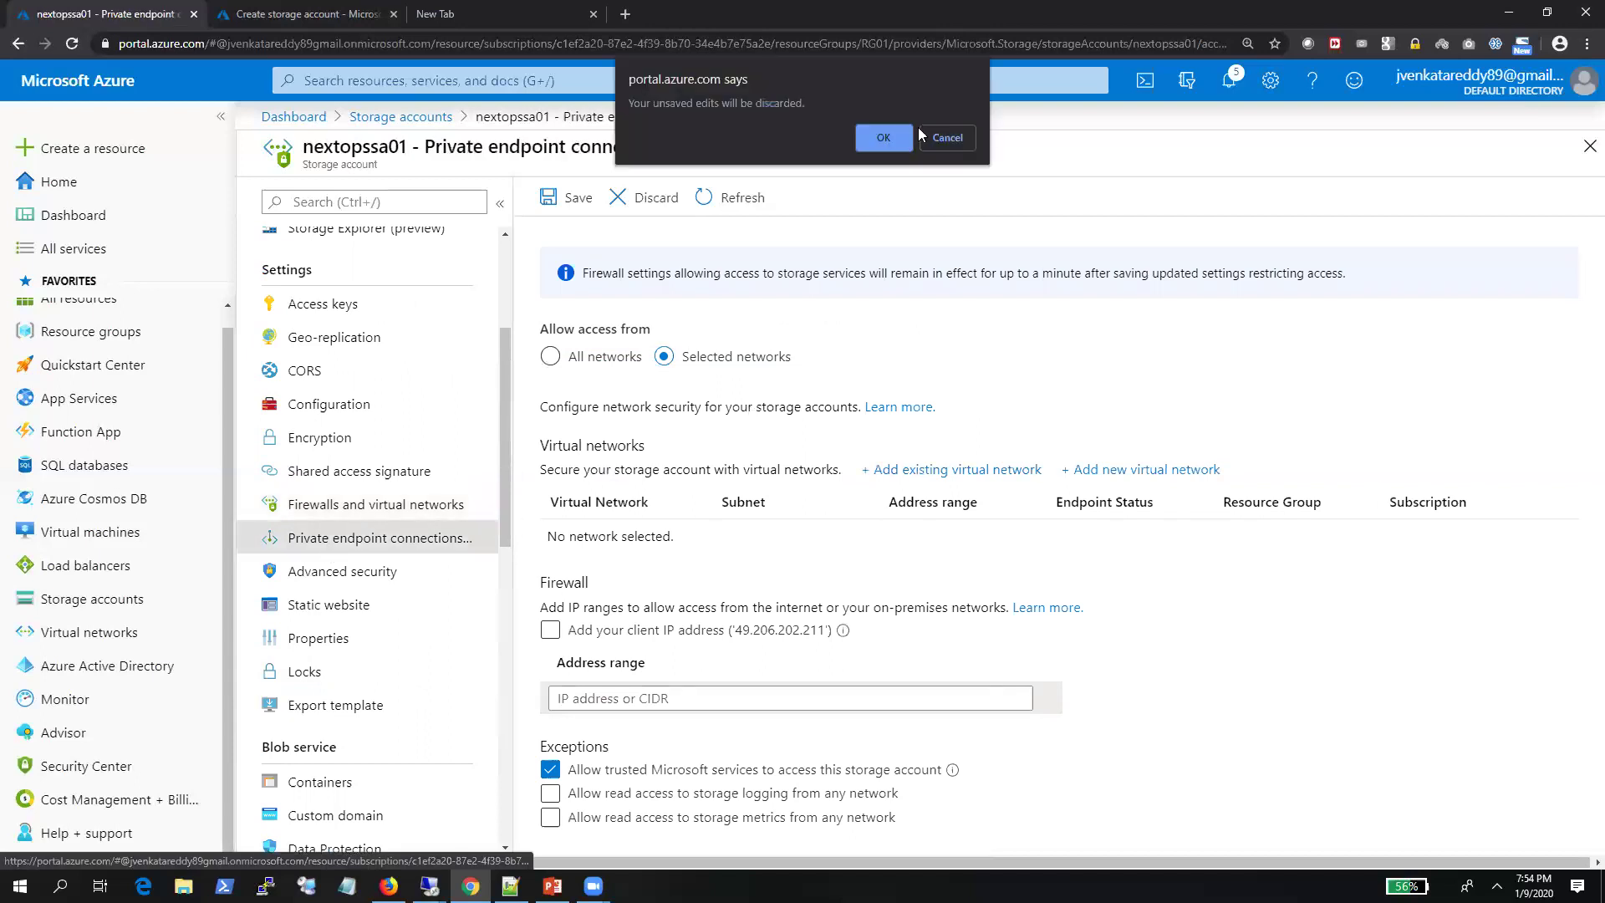
left_click(884, 137)
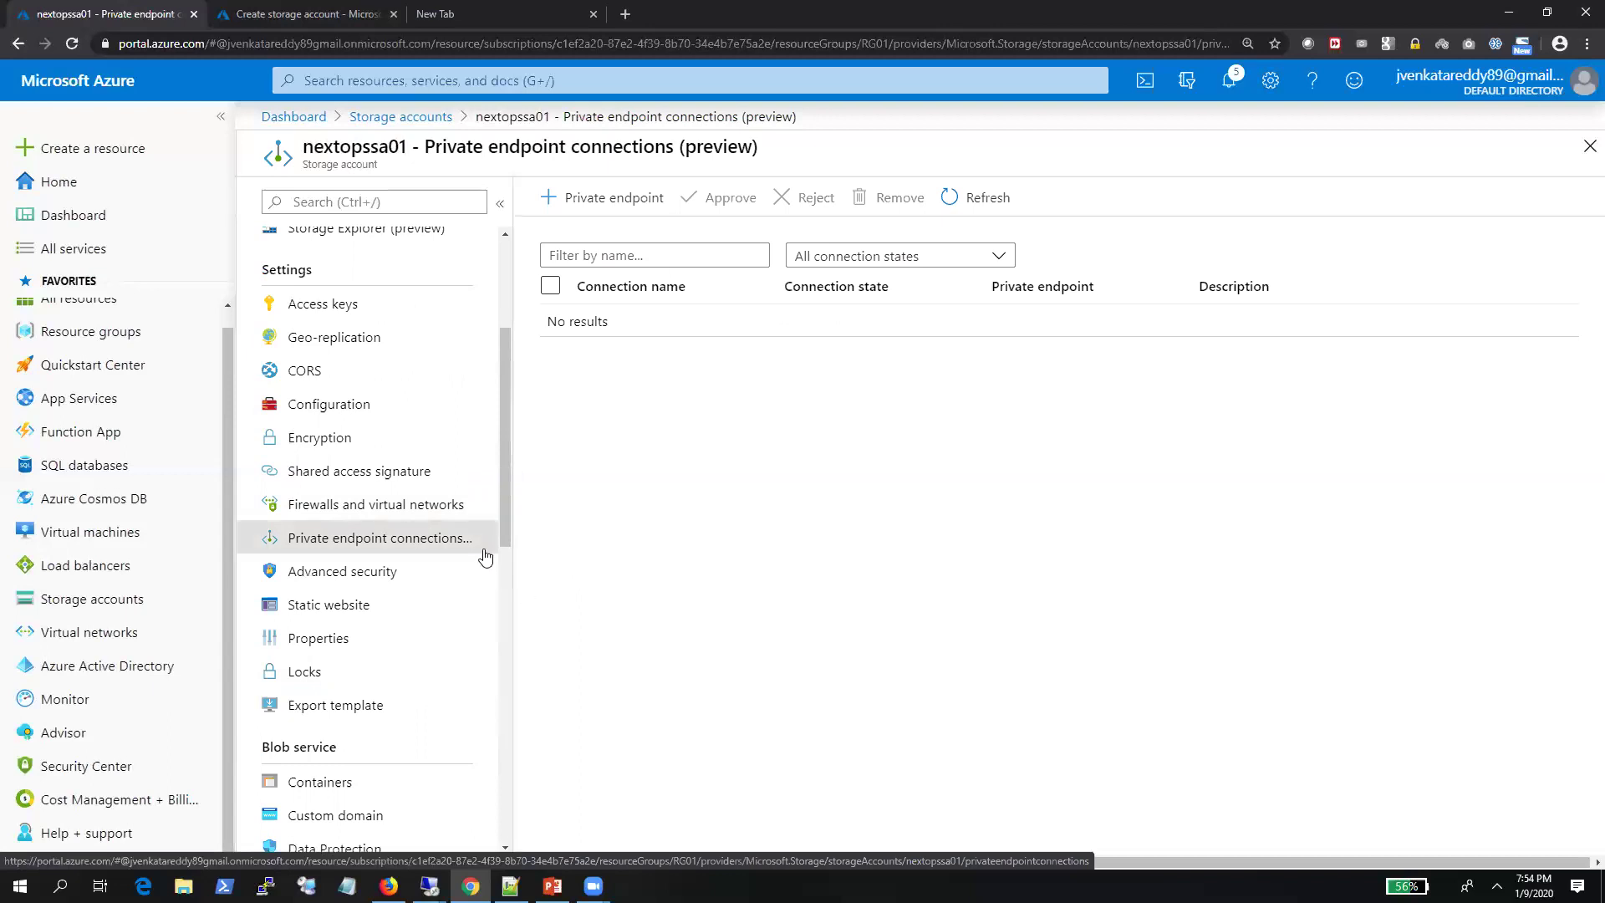
scroll(485, 556, "down", 2)
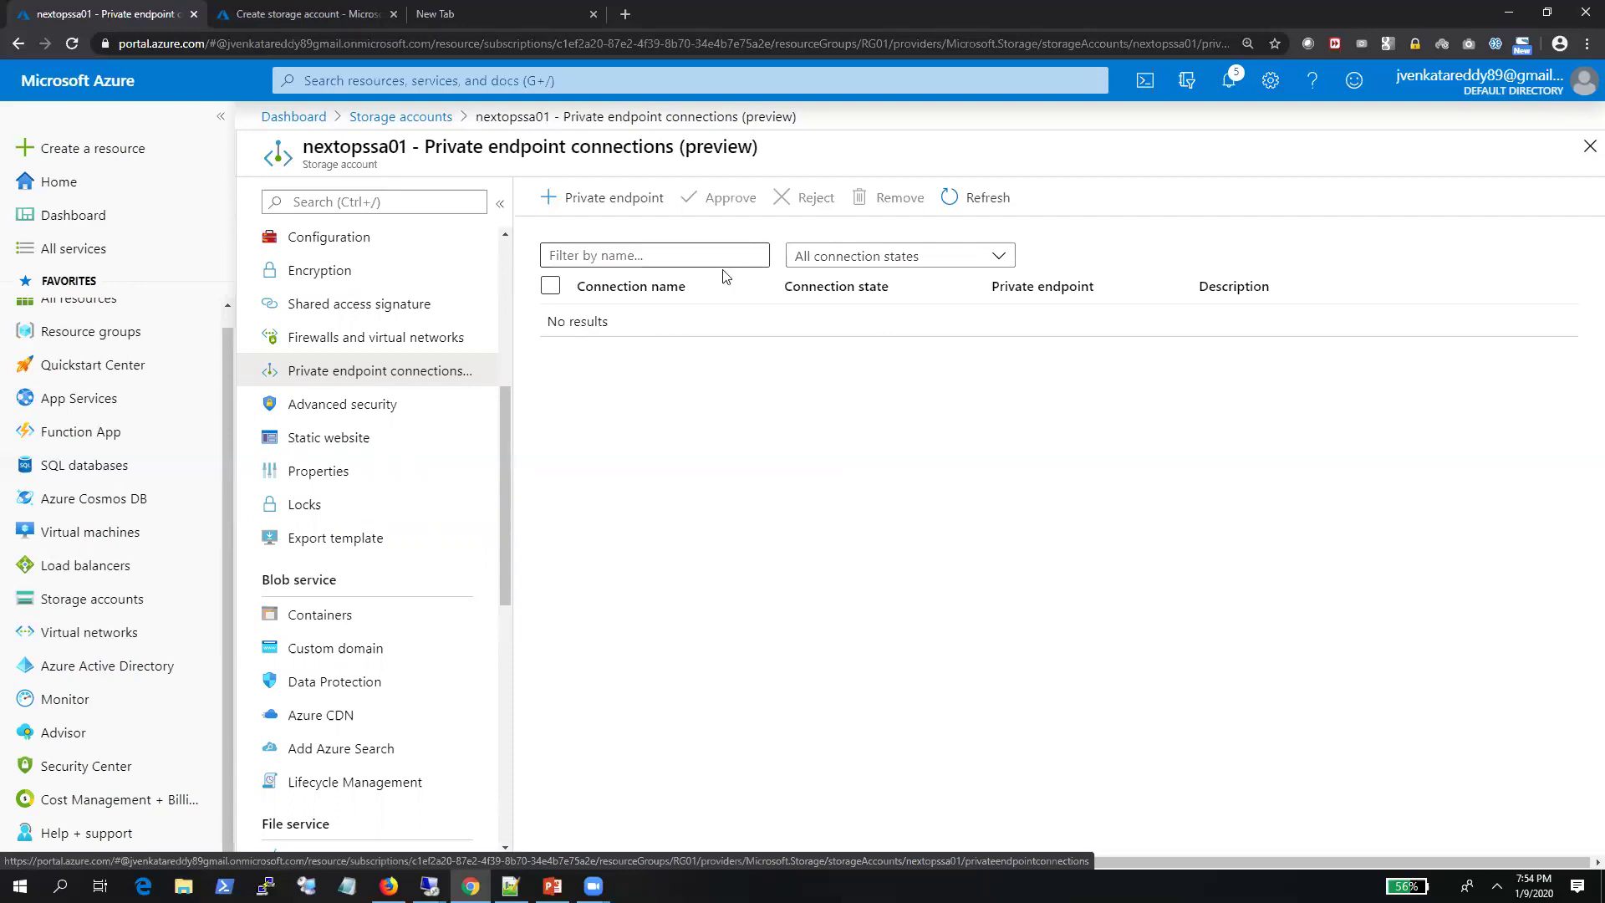
Revisit the firewall page to compare Selected networks with All networks, and return to Private endpoint connections, discarding the edits
left_click(402, 339)
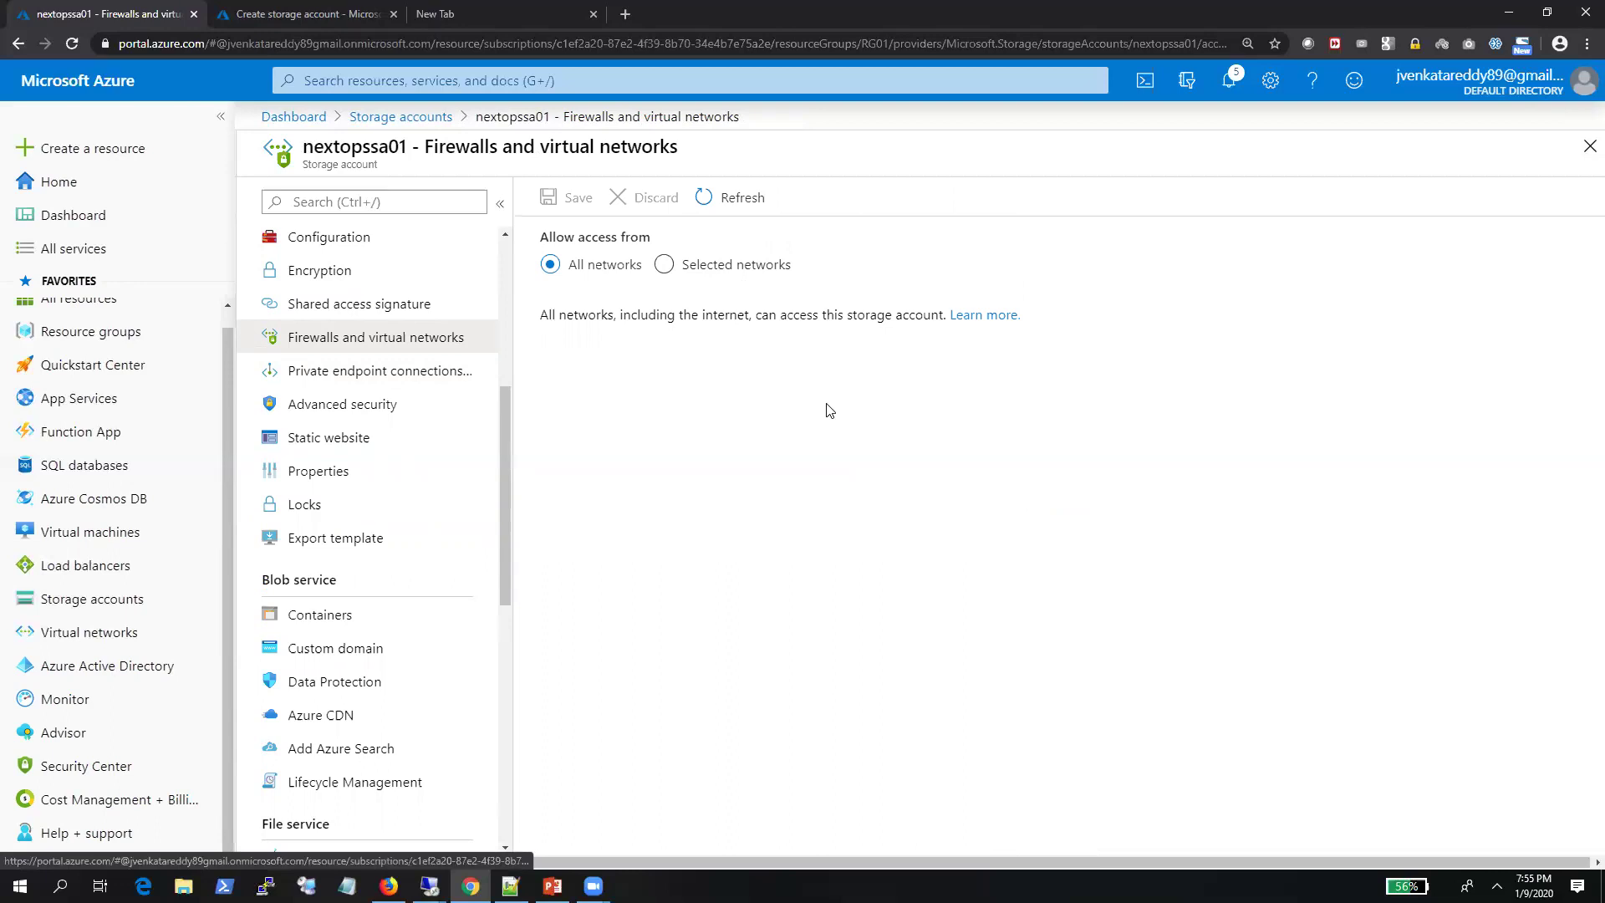
left_click(673, 269)
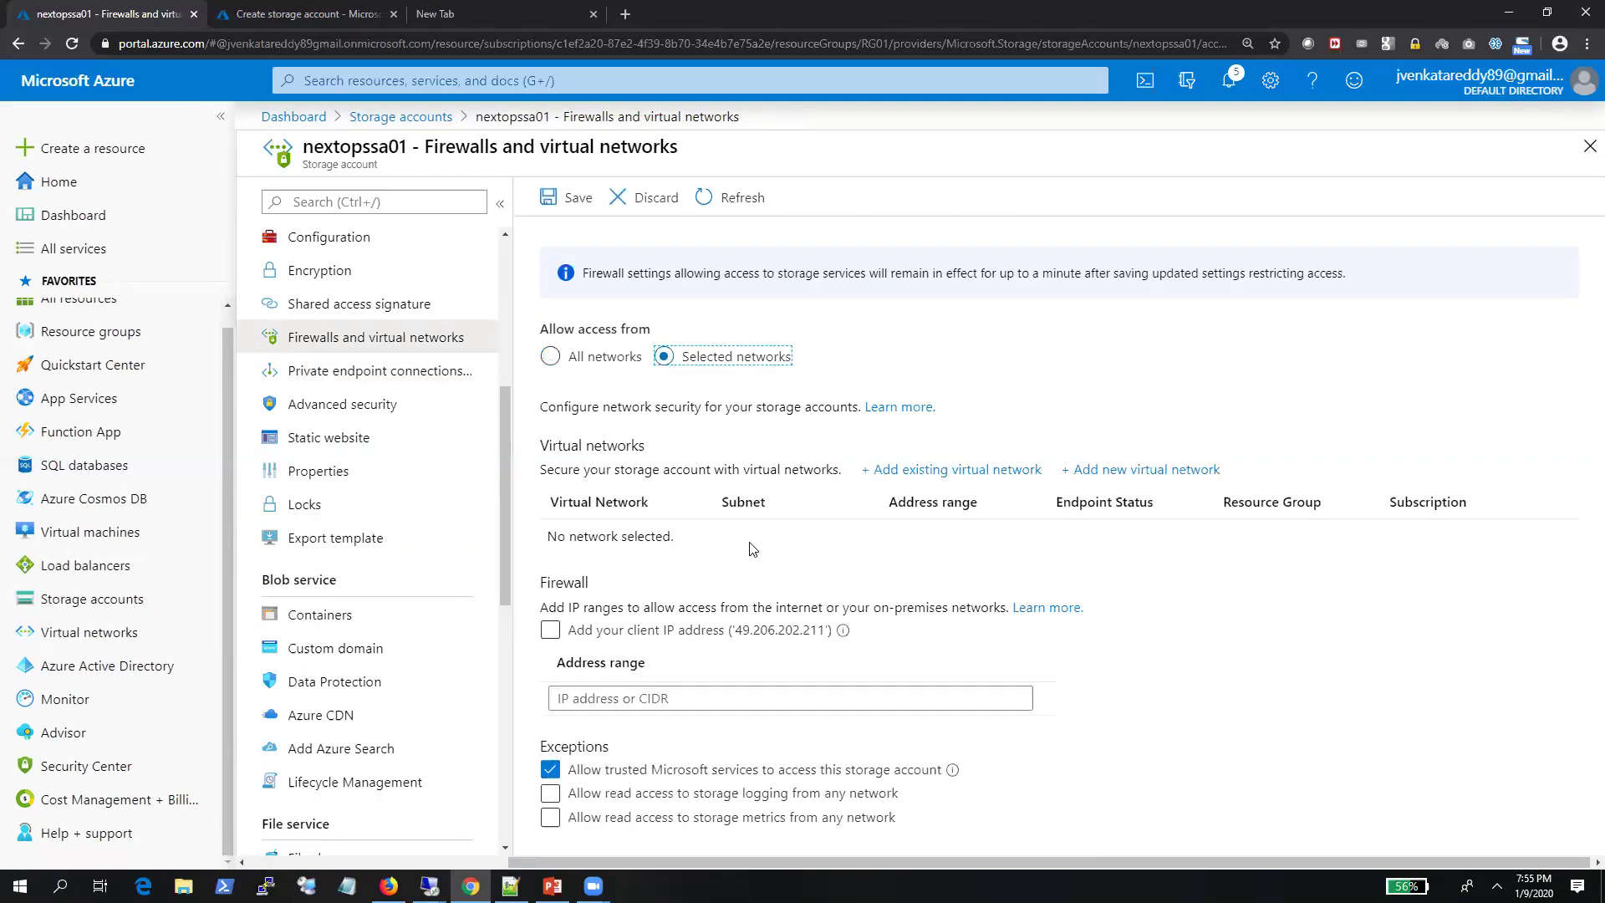
left_click(555, 357)
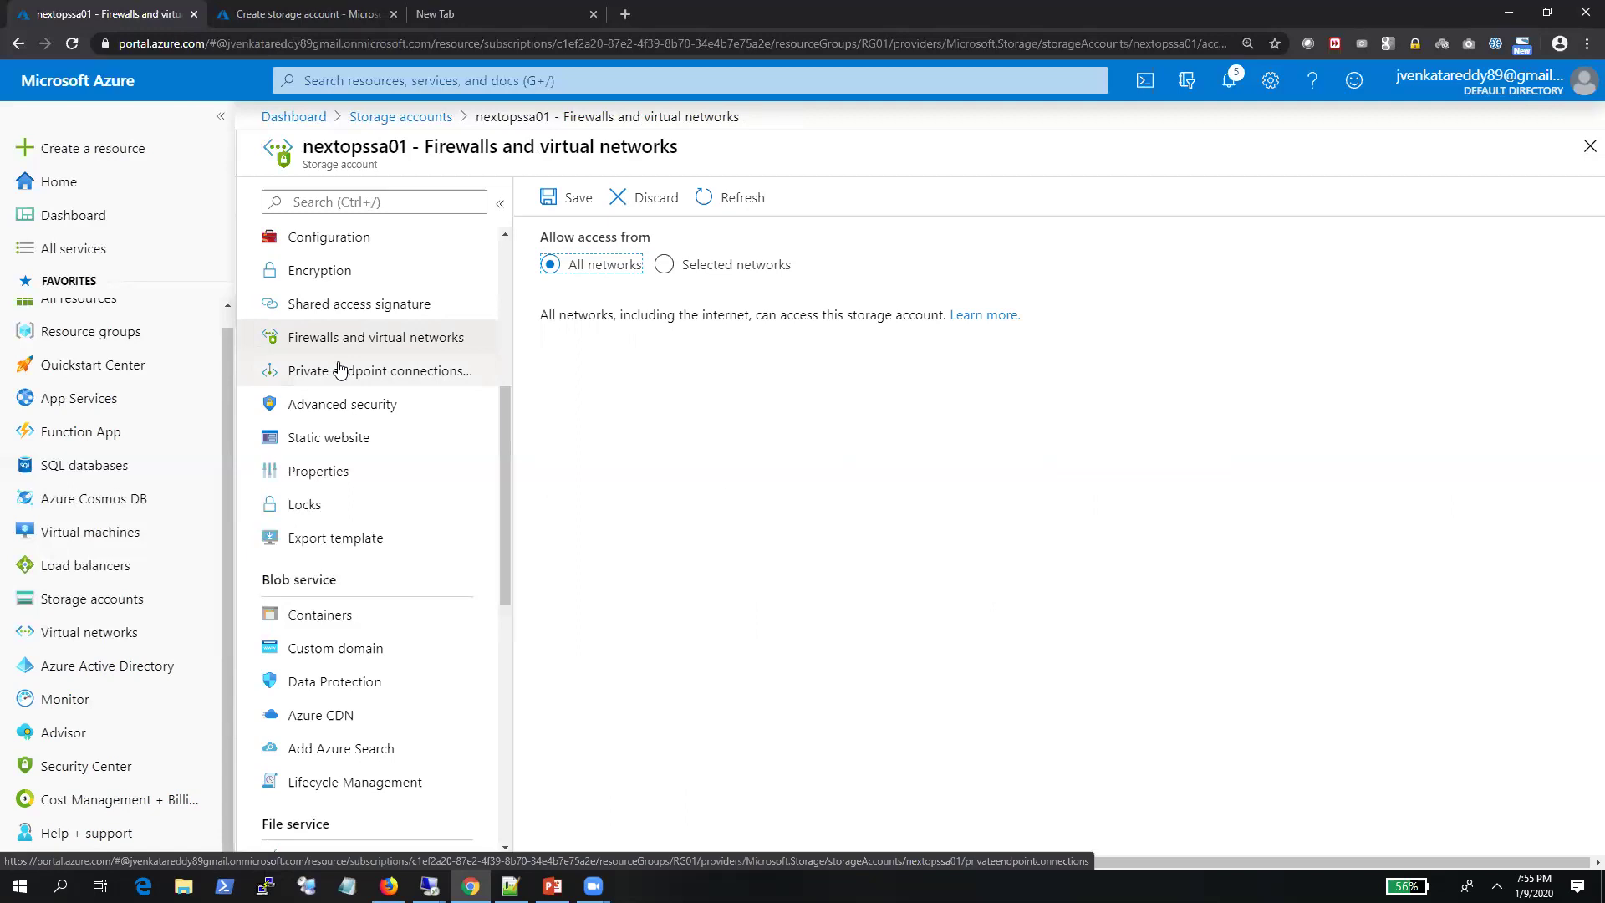
left_click(335, 371)
left_click(884, 143)
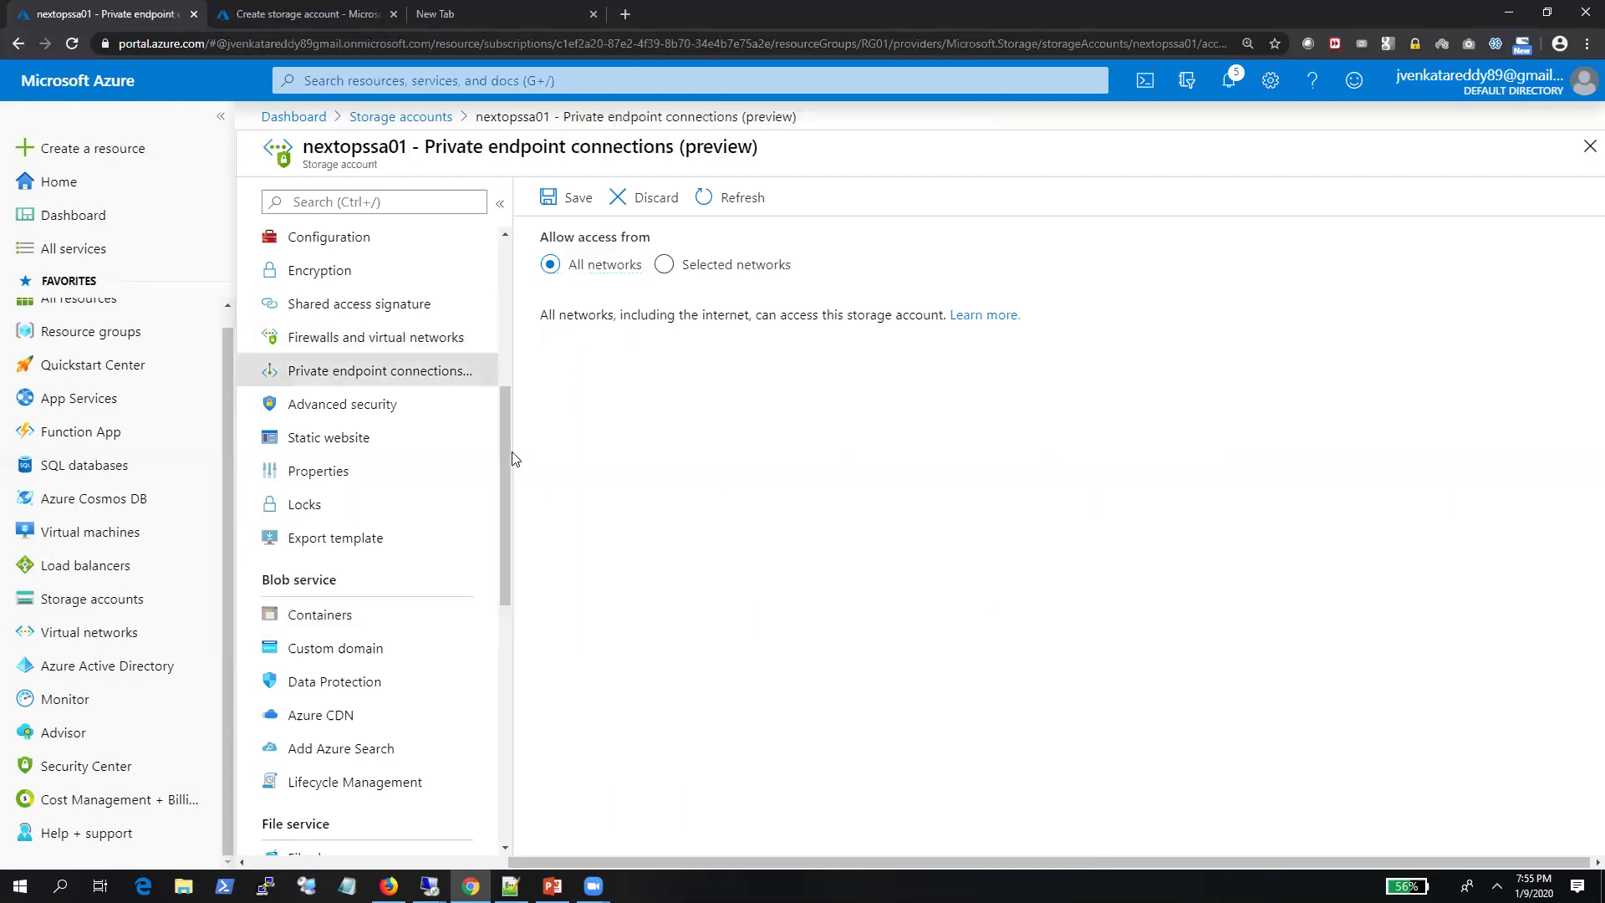
Review nextopssa01's Advanced security page, including the Advanced Threat Protection offer, the Security Center link and the recommendations
left_click(416, 417)
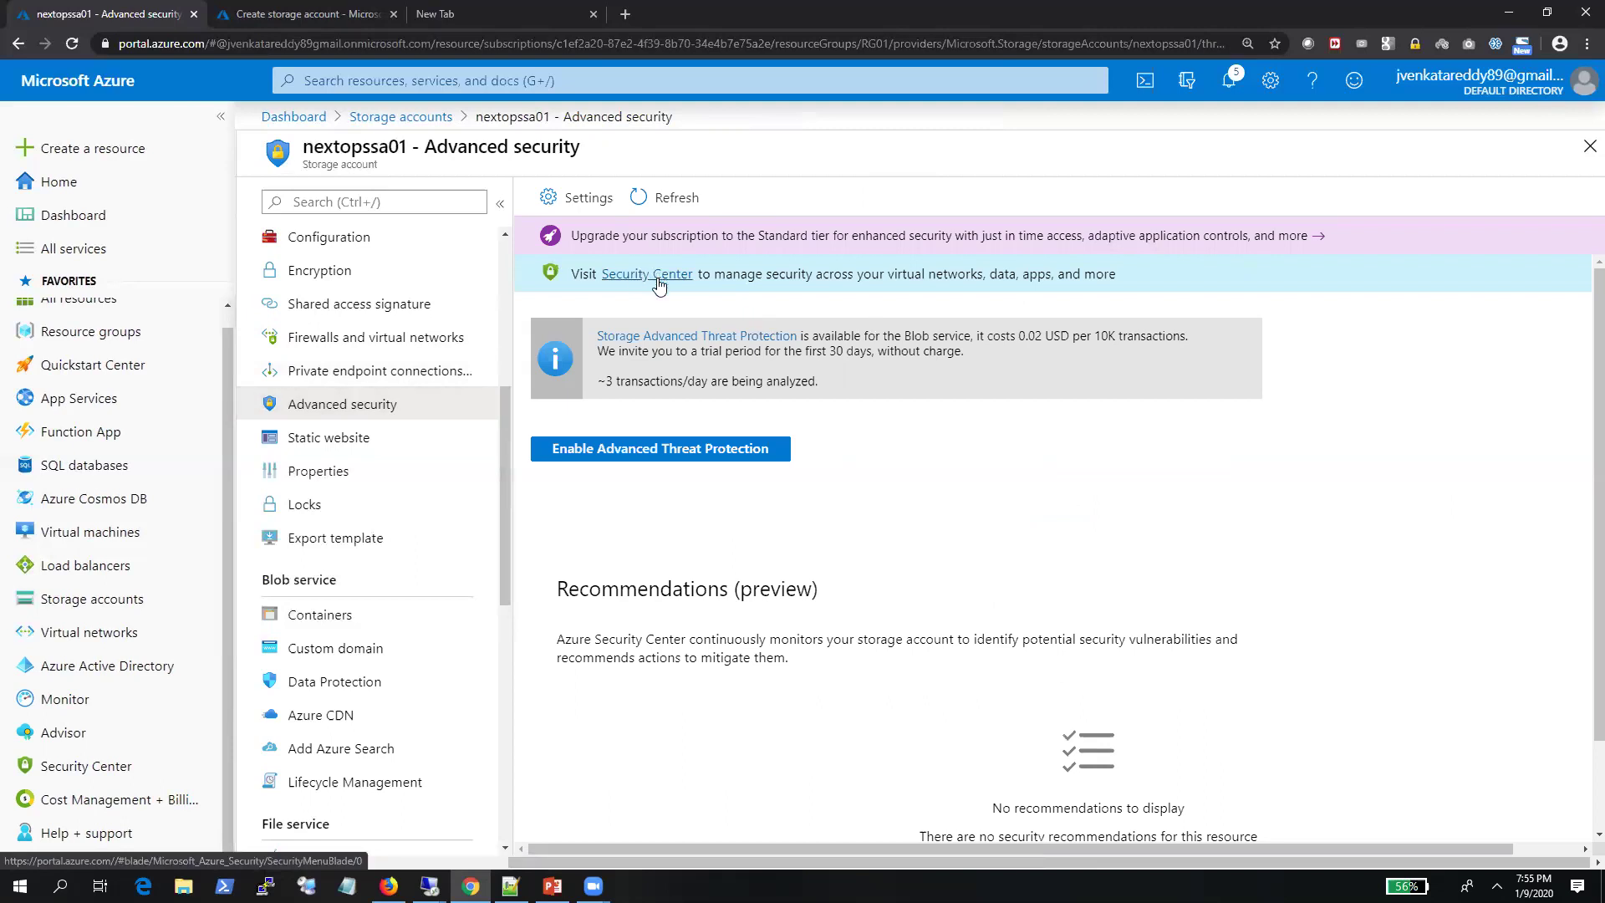
scroll(1038, 443, "down", 2)
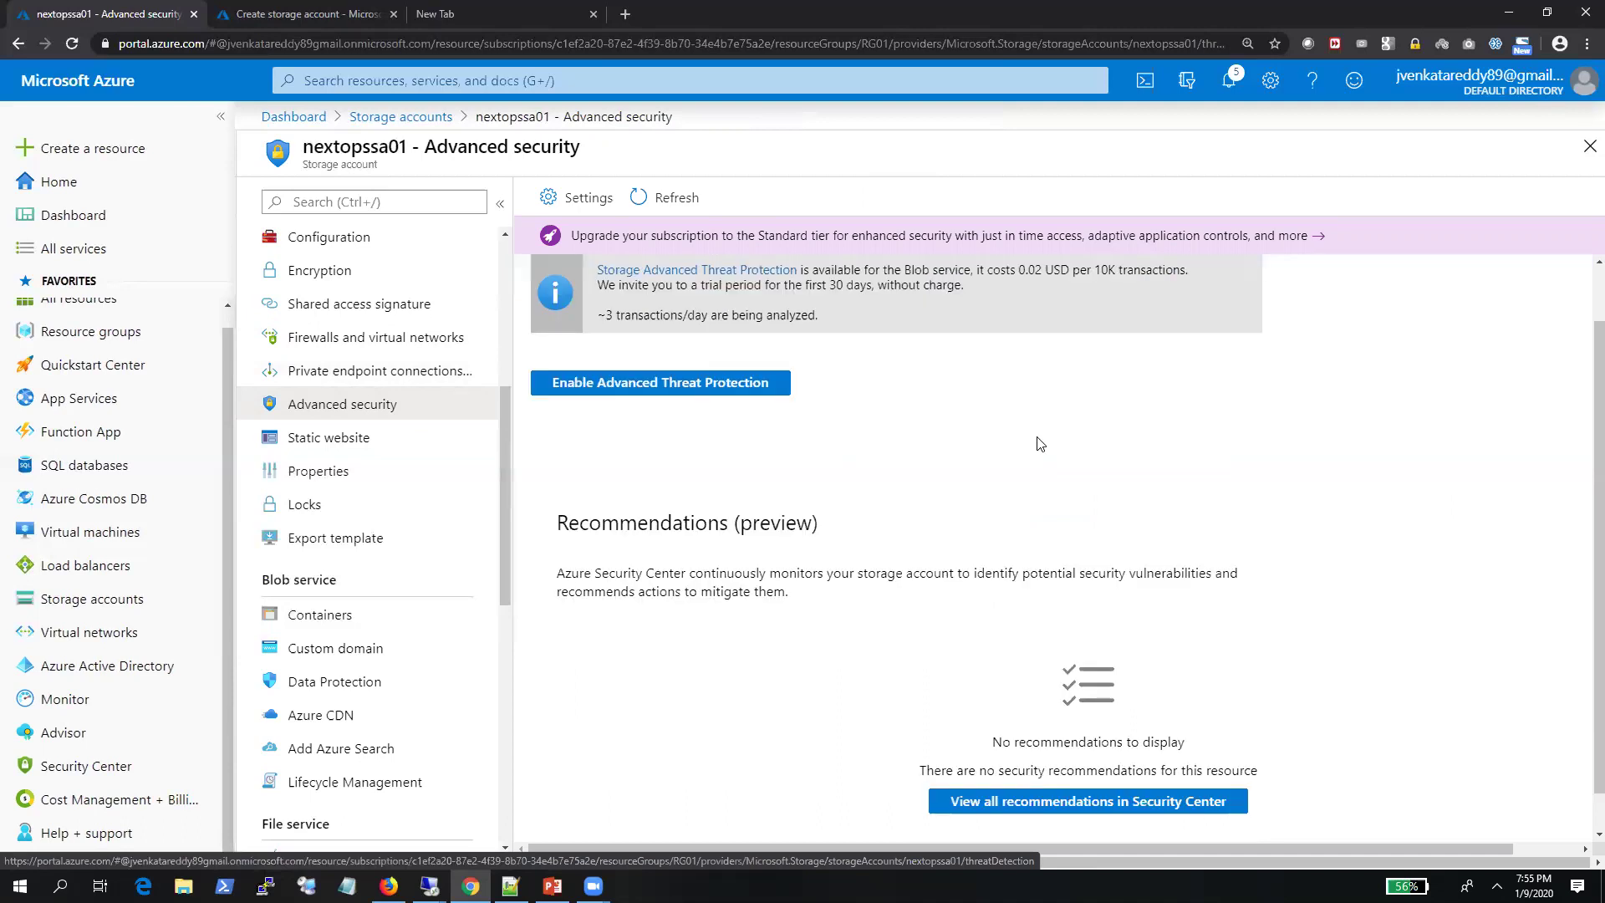
scroll(1039, 443, "up", 2)
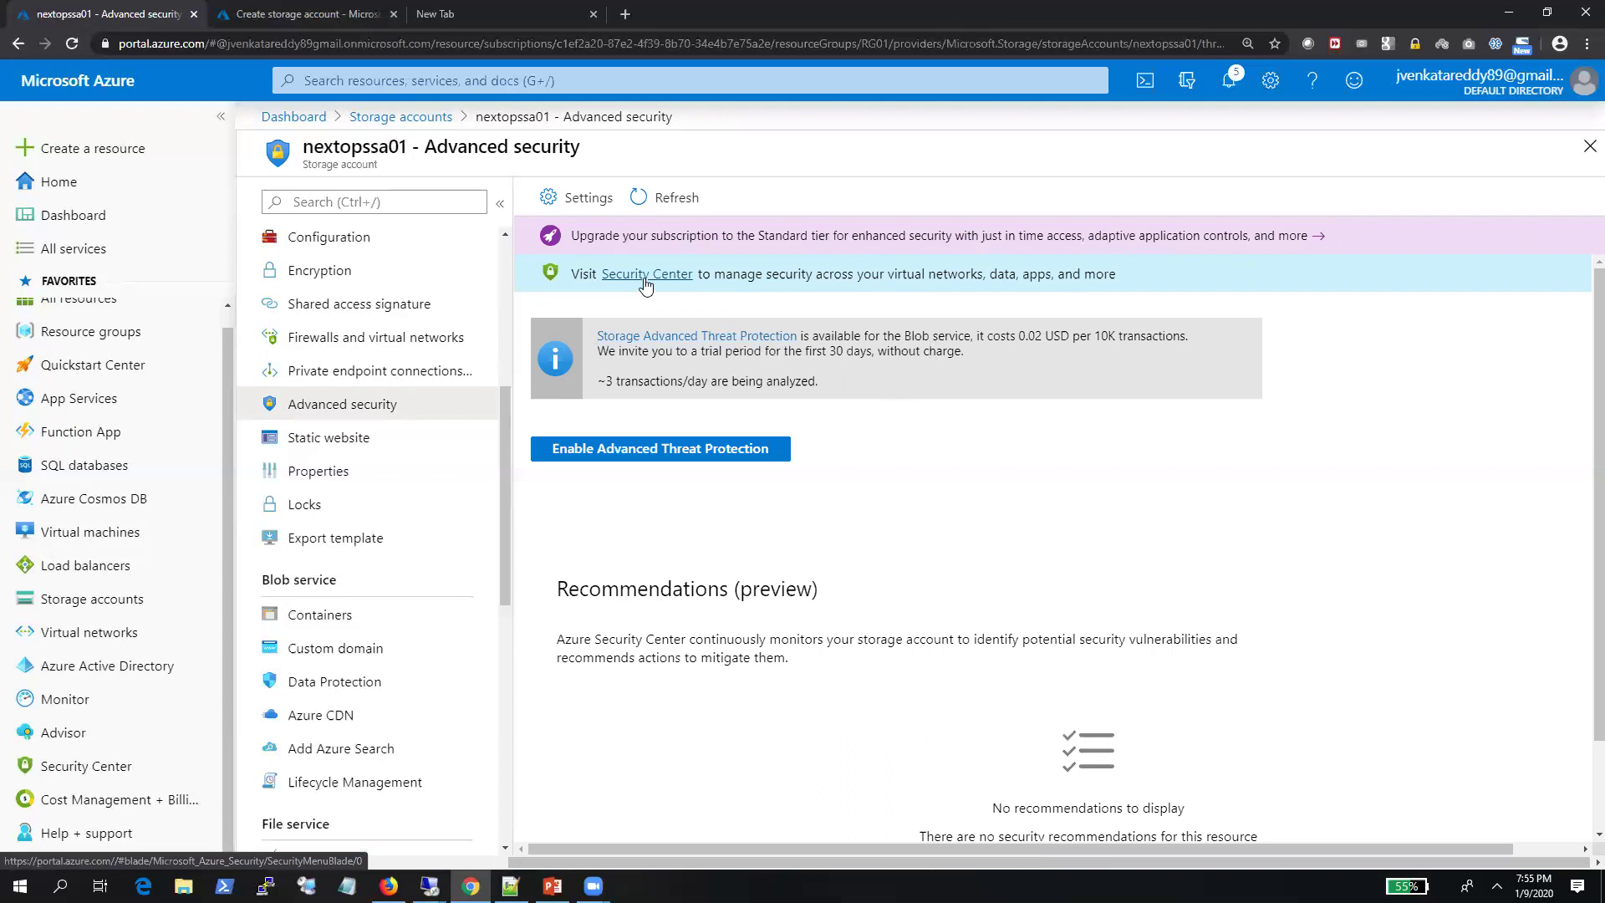
scroll(645, 286, "down", 1)
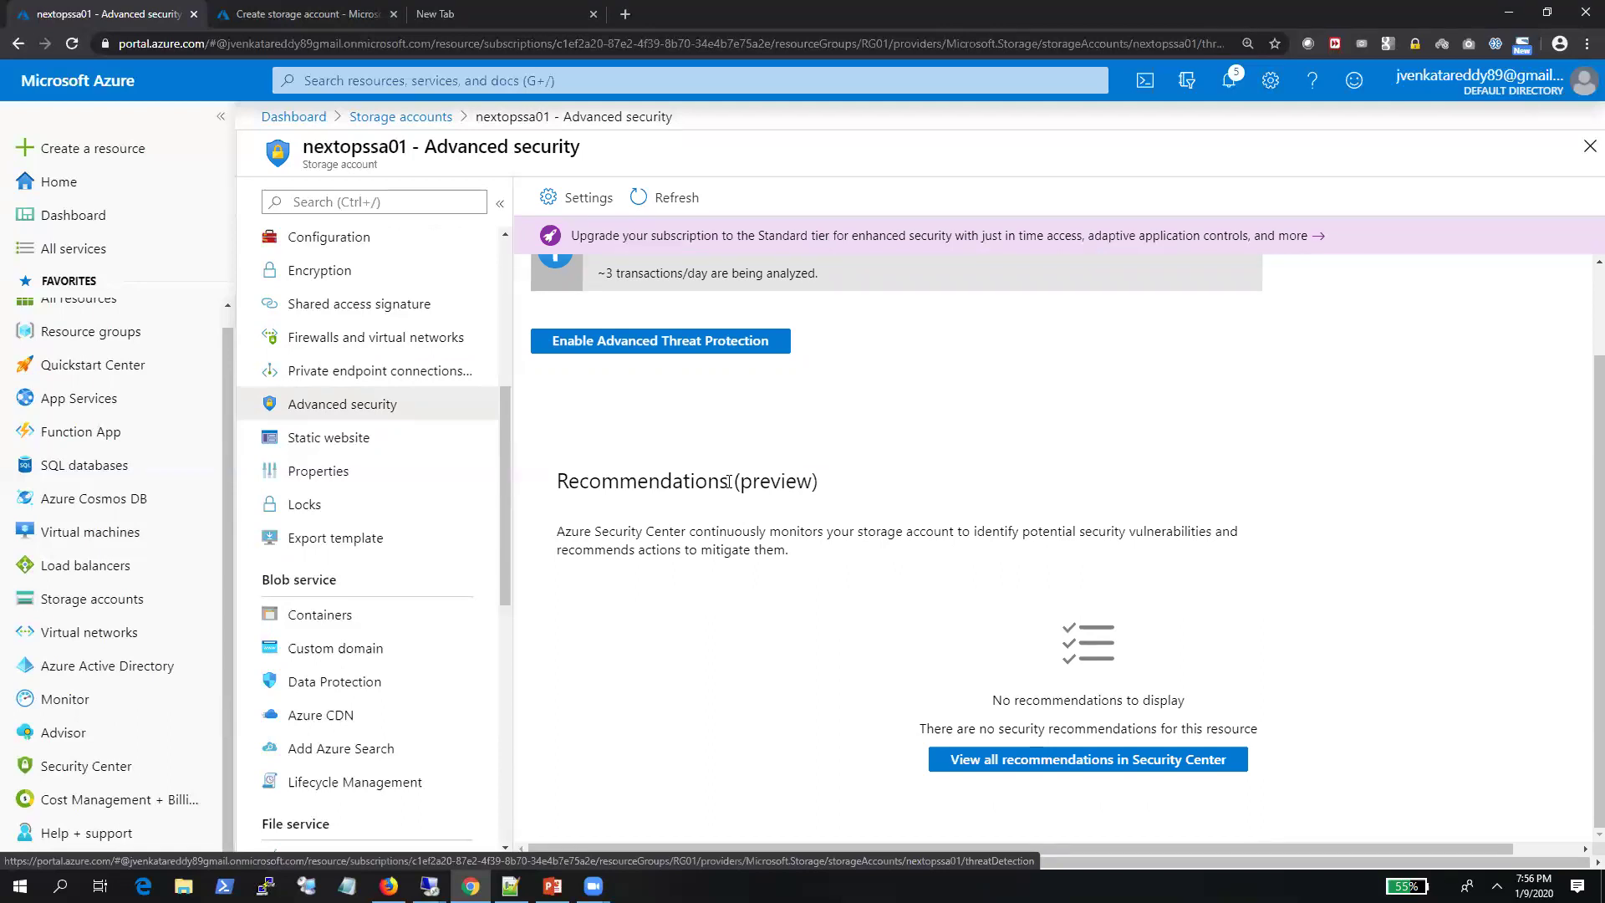
scroll(720, 401, "up", 2)
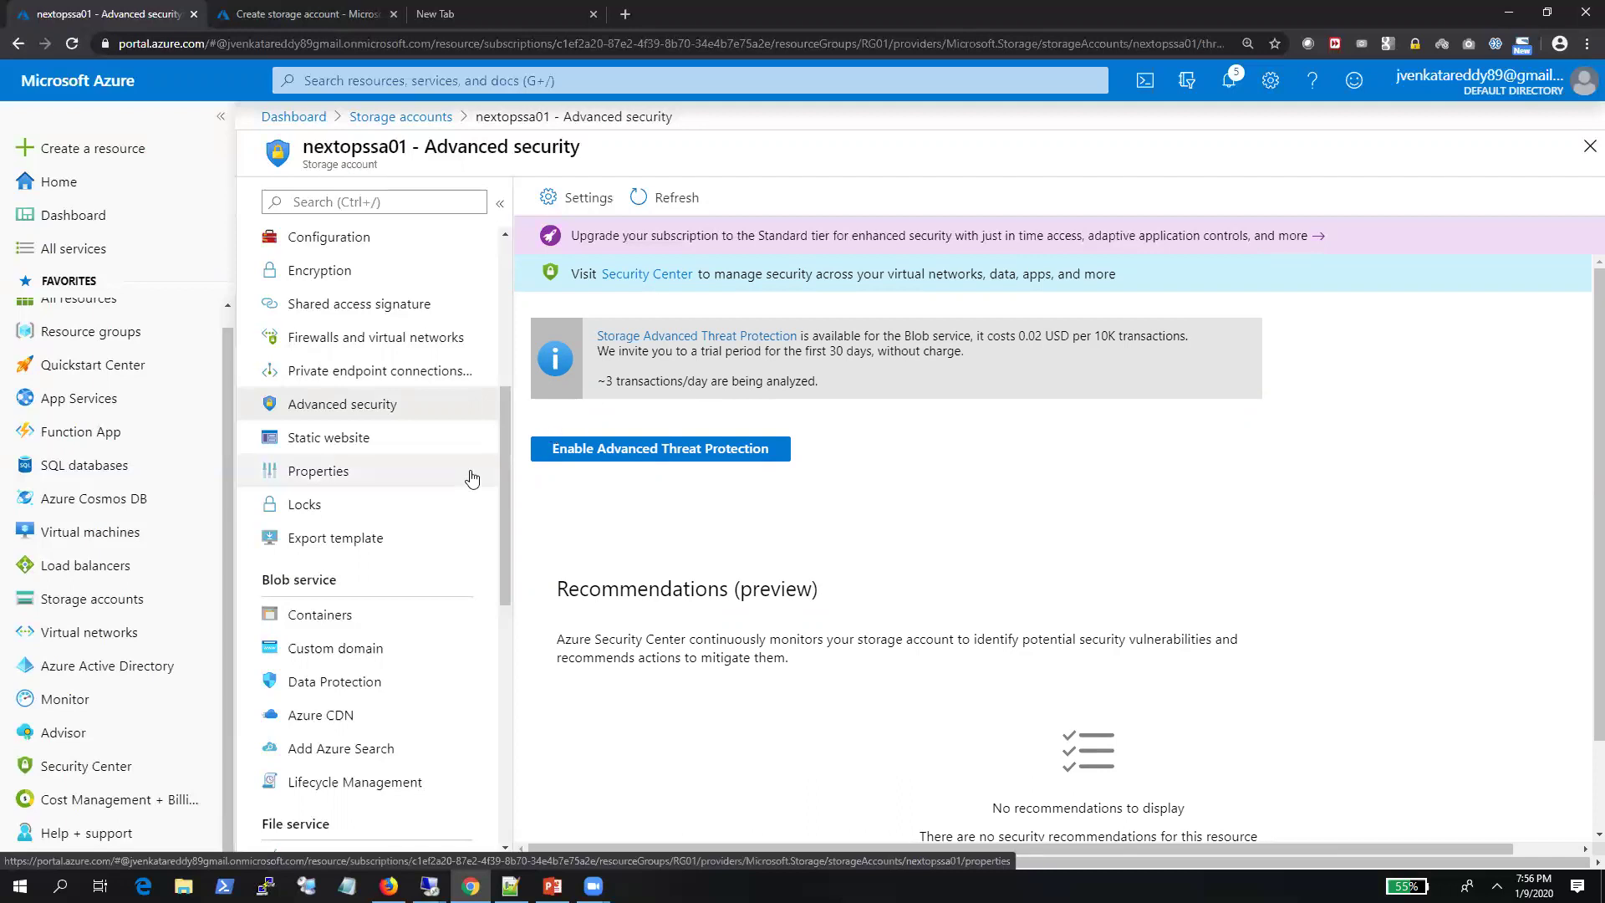
Open nextopssa01's Static website page, and inspect the signed-in account's details and the general portal settings
left_click(368, 450)
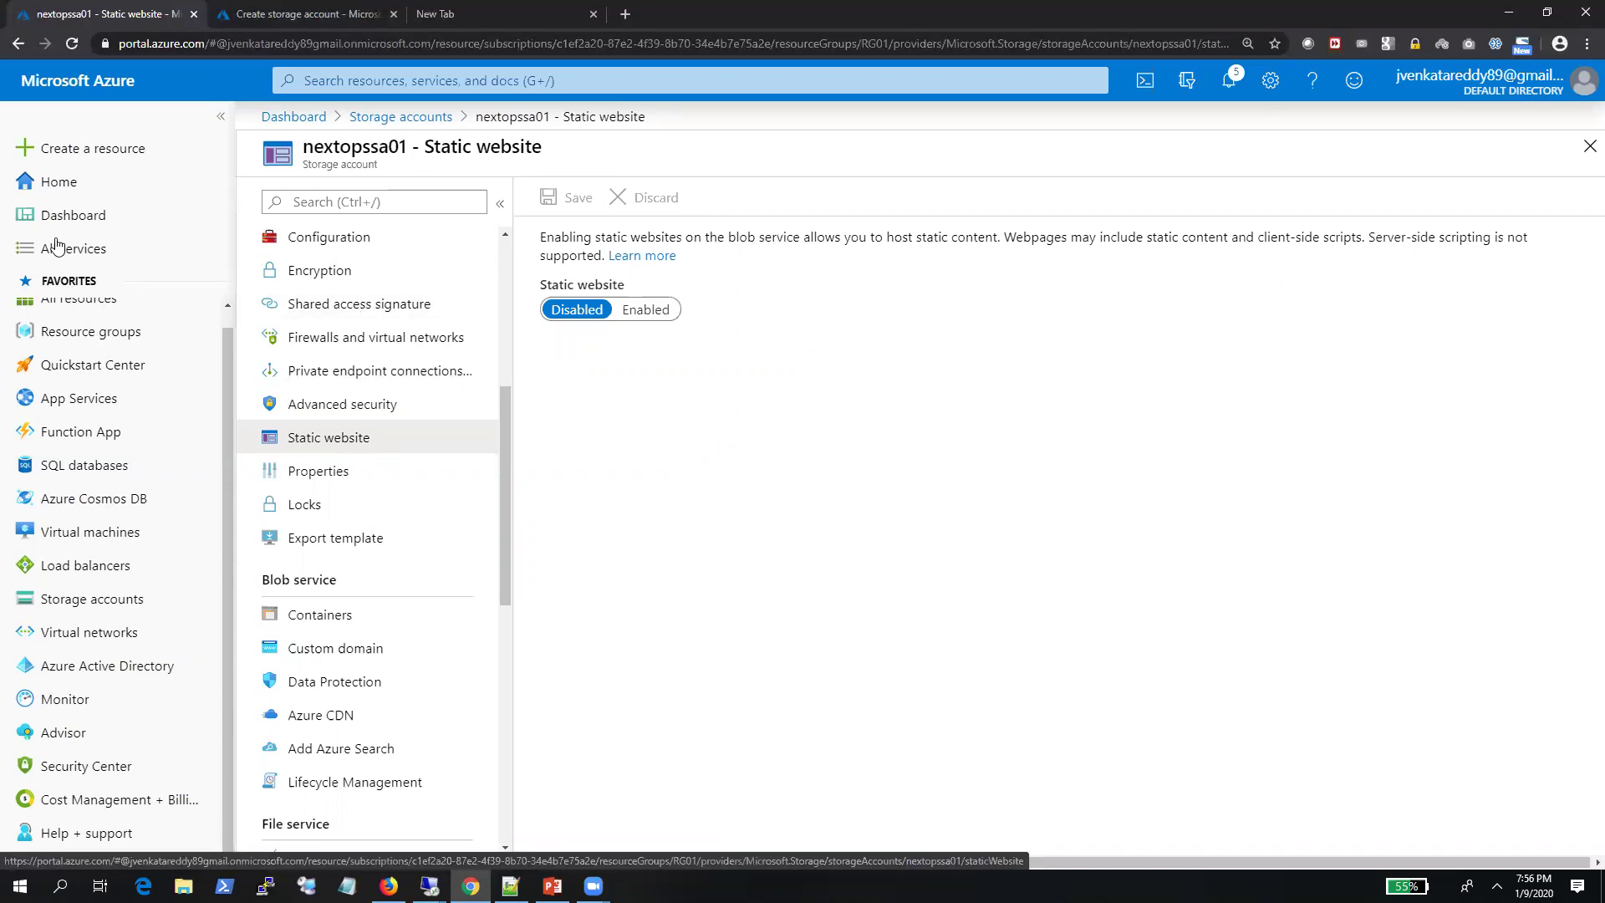
left_click(1463, 82)
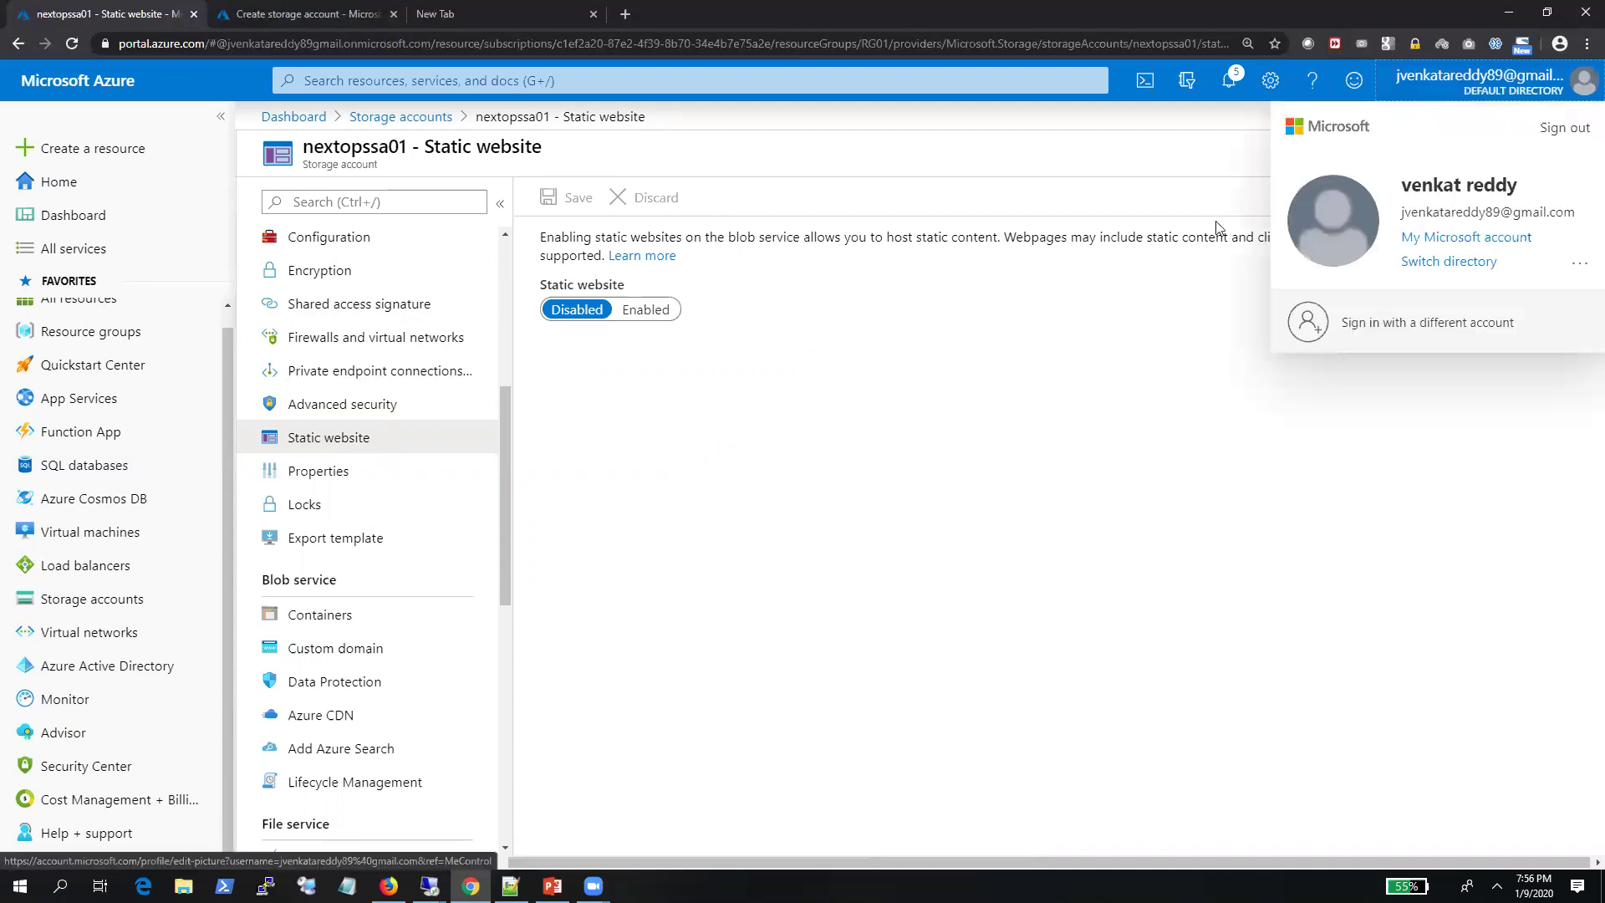
left_click(1270, 80)
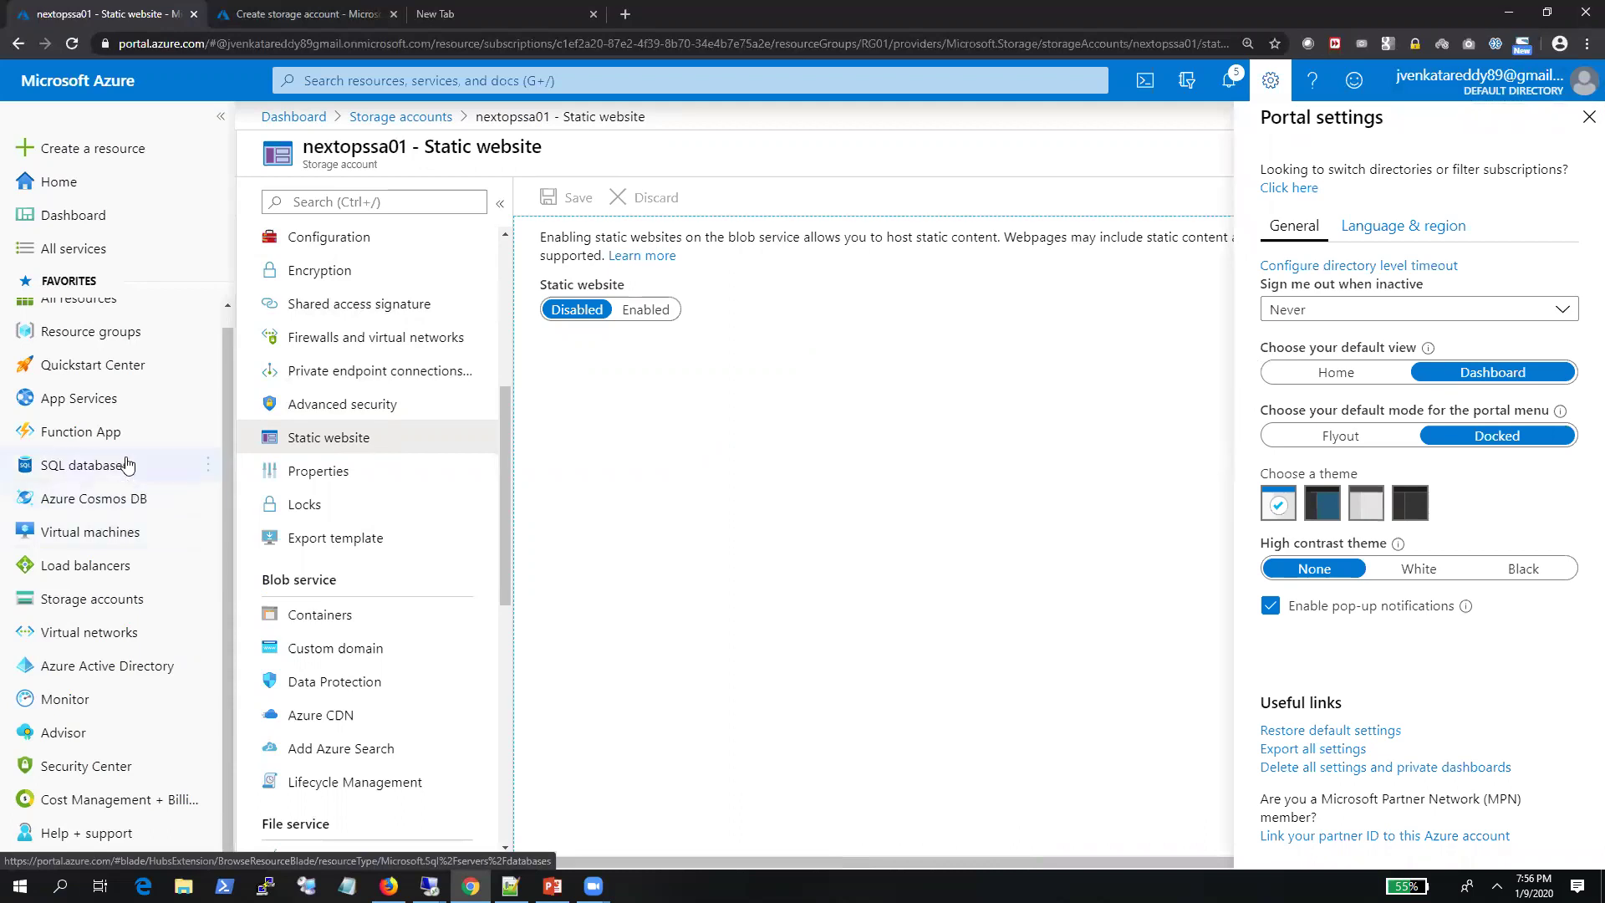
mouse_move(113, 474)
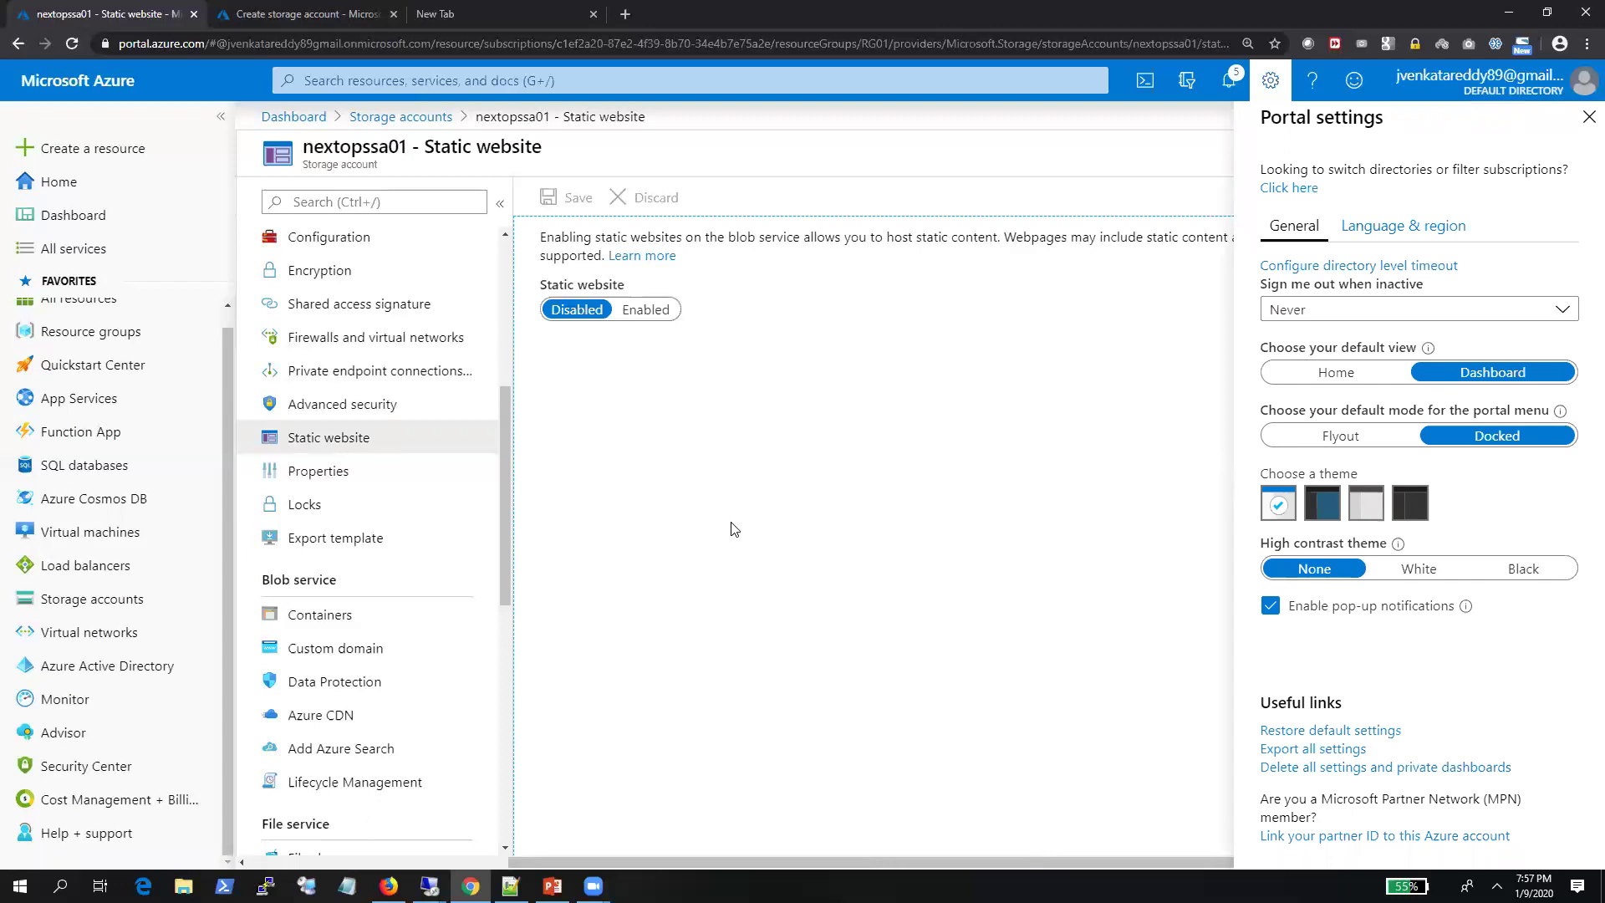
left_click(1586, 121)
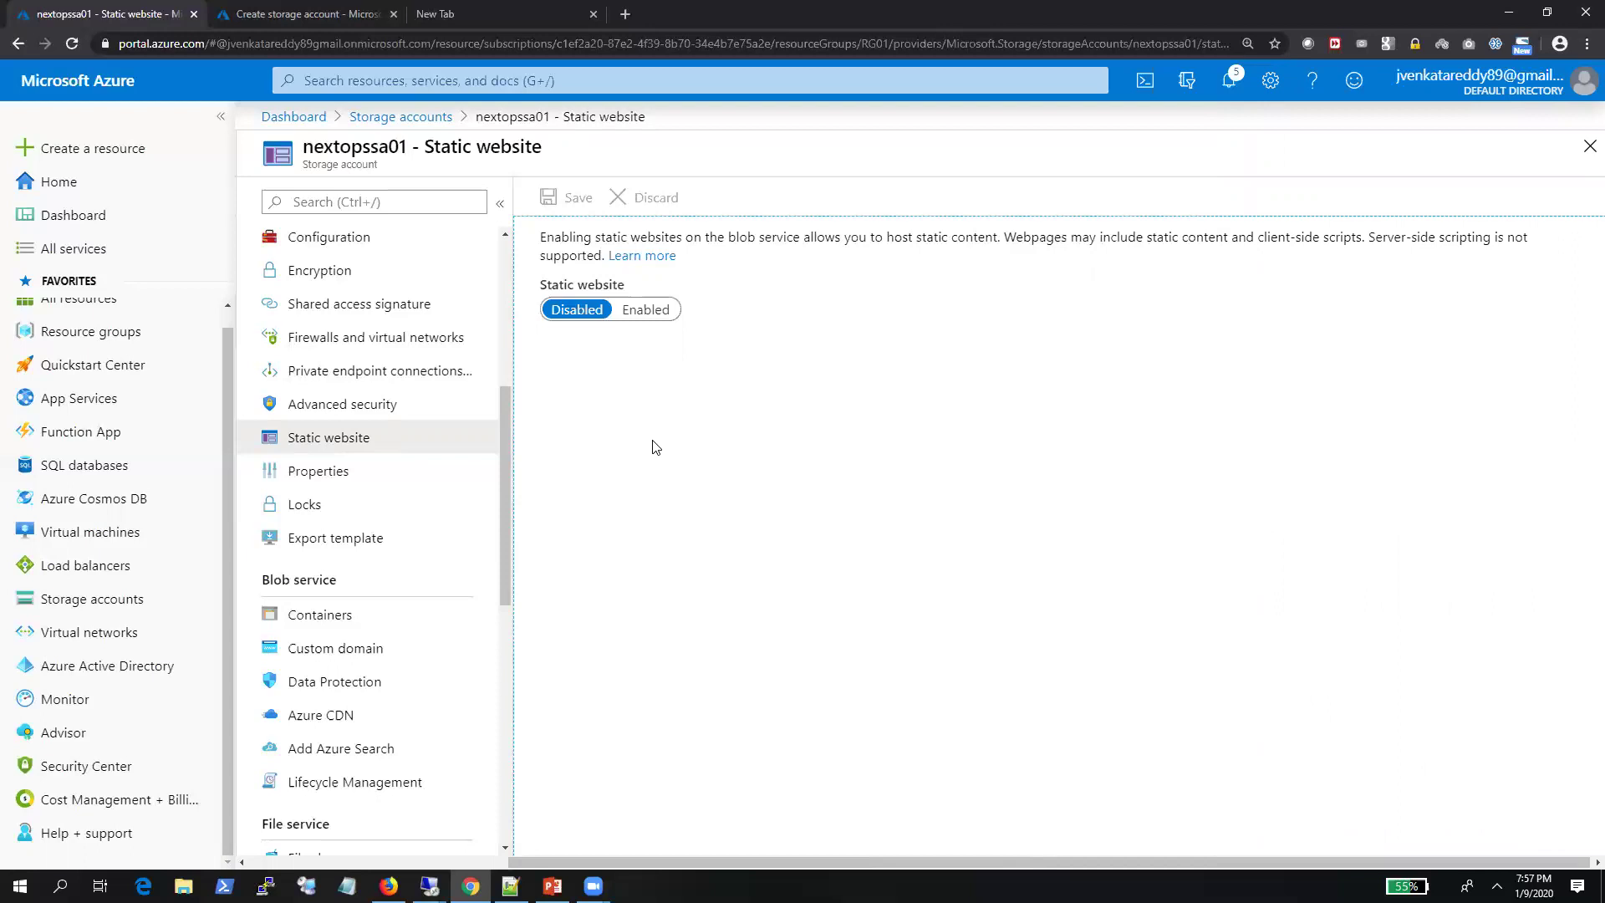
Open the IRCTC train booking website in the spare browser tab, browse its home page as a website example, and close it
left_click(489, 10)
type("irc")
key("Return")
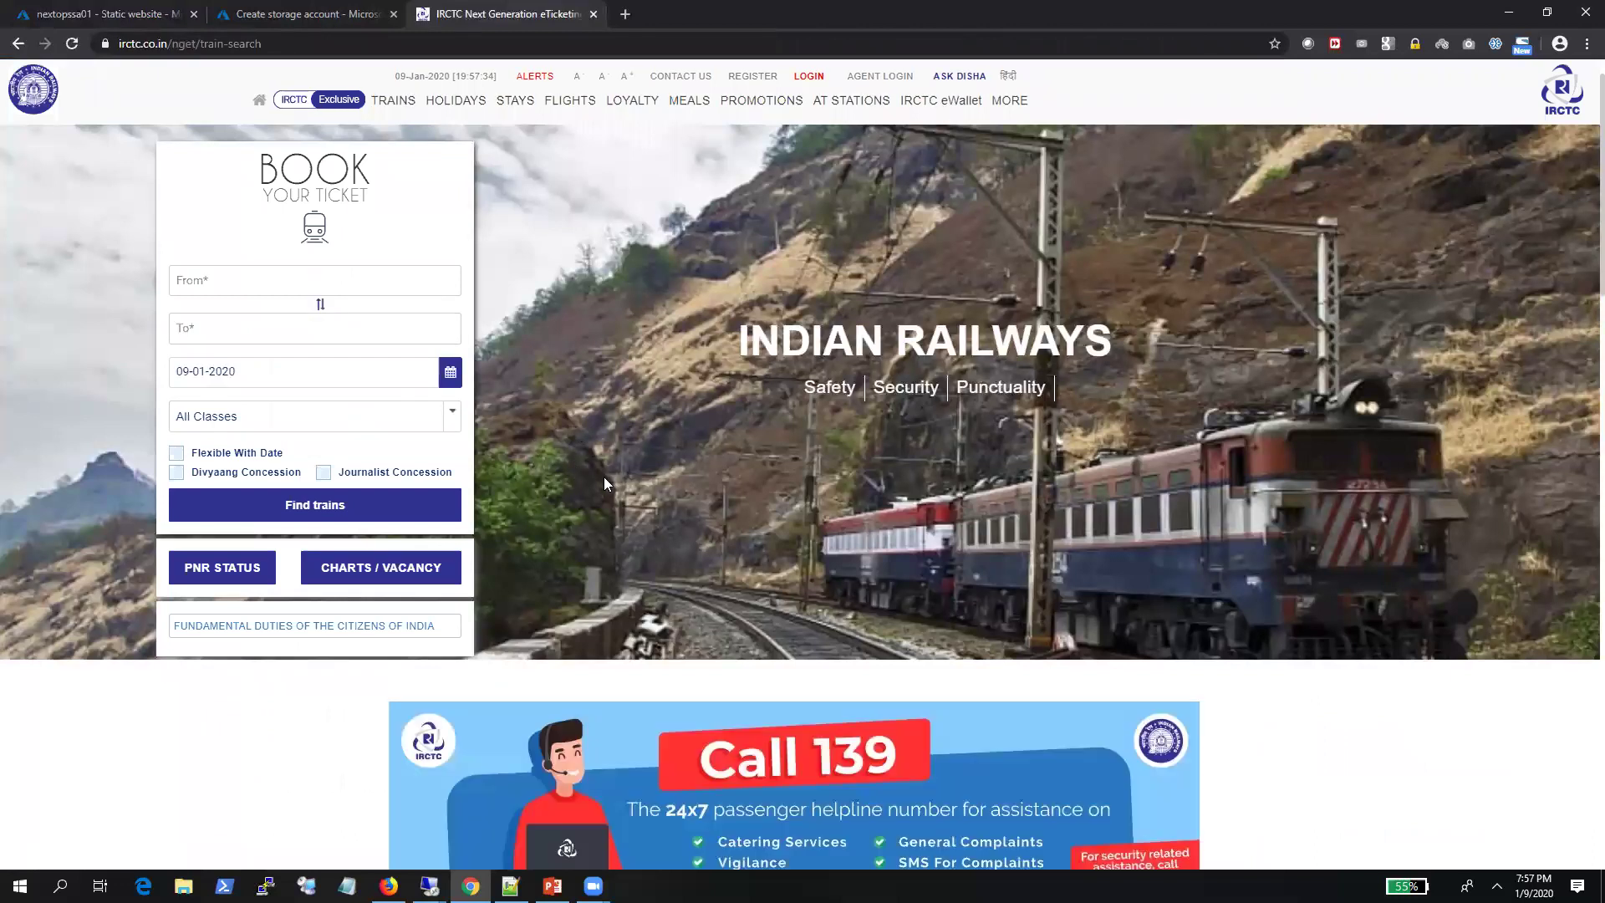
scroll(605, 478, "down", 4)
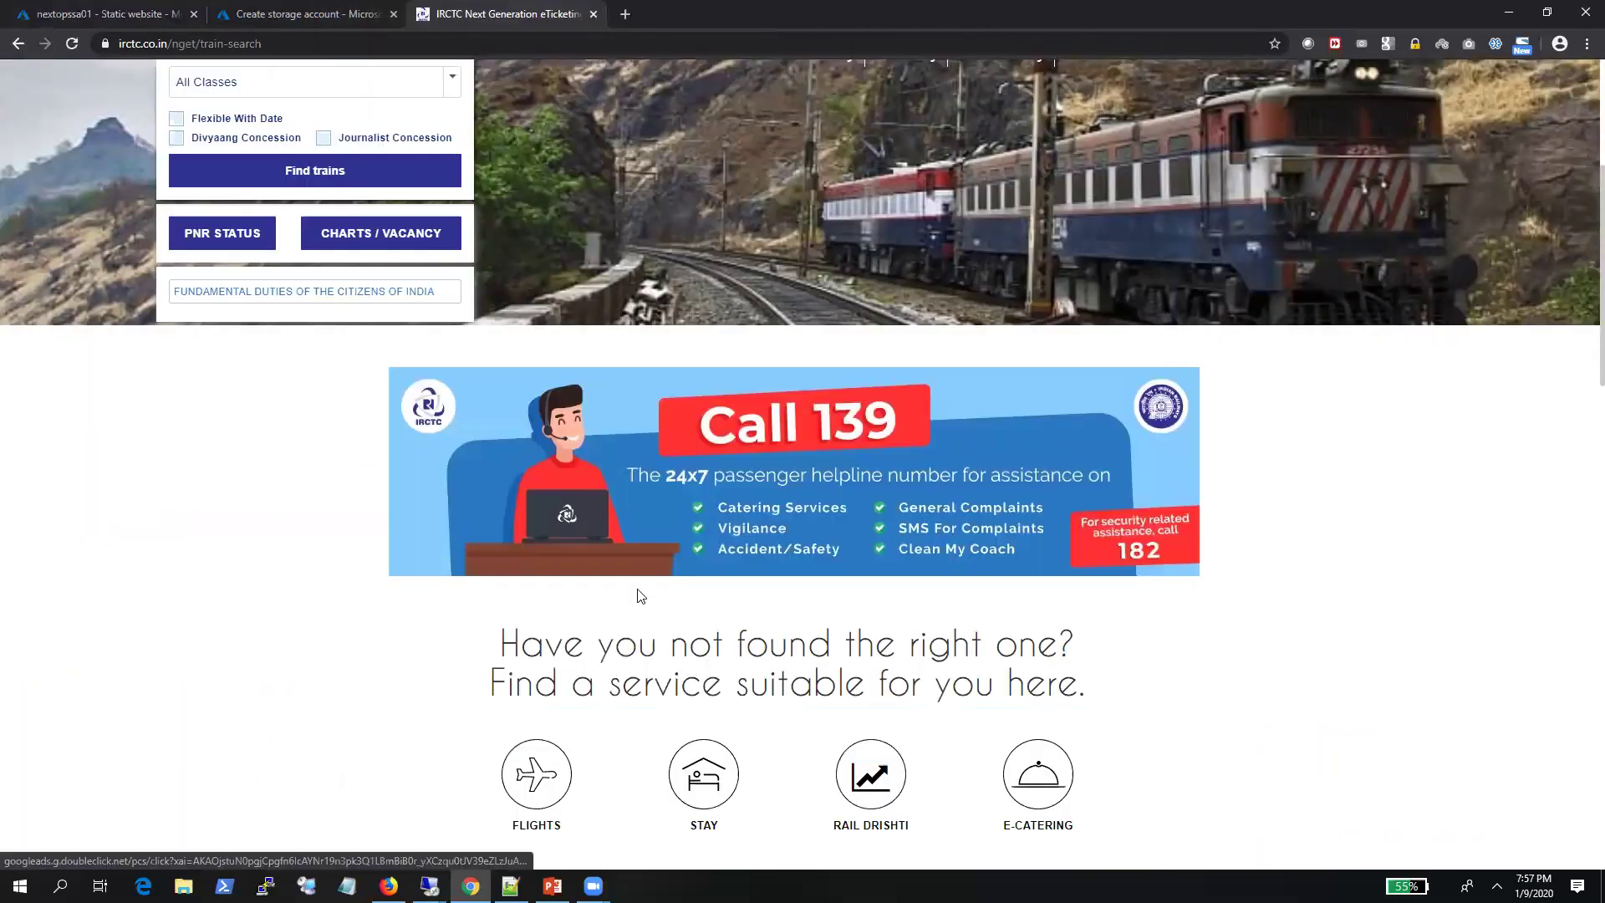
scroll(640, 589, "up", 4)
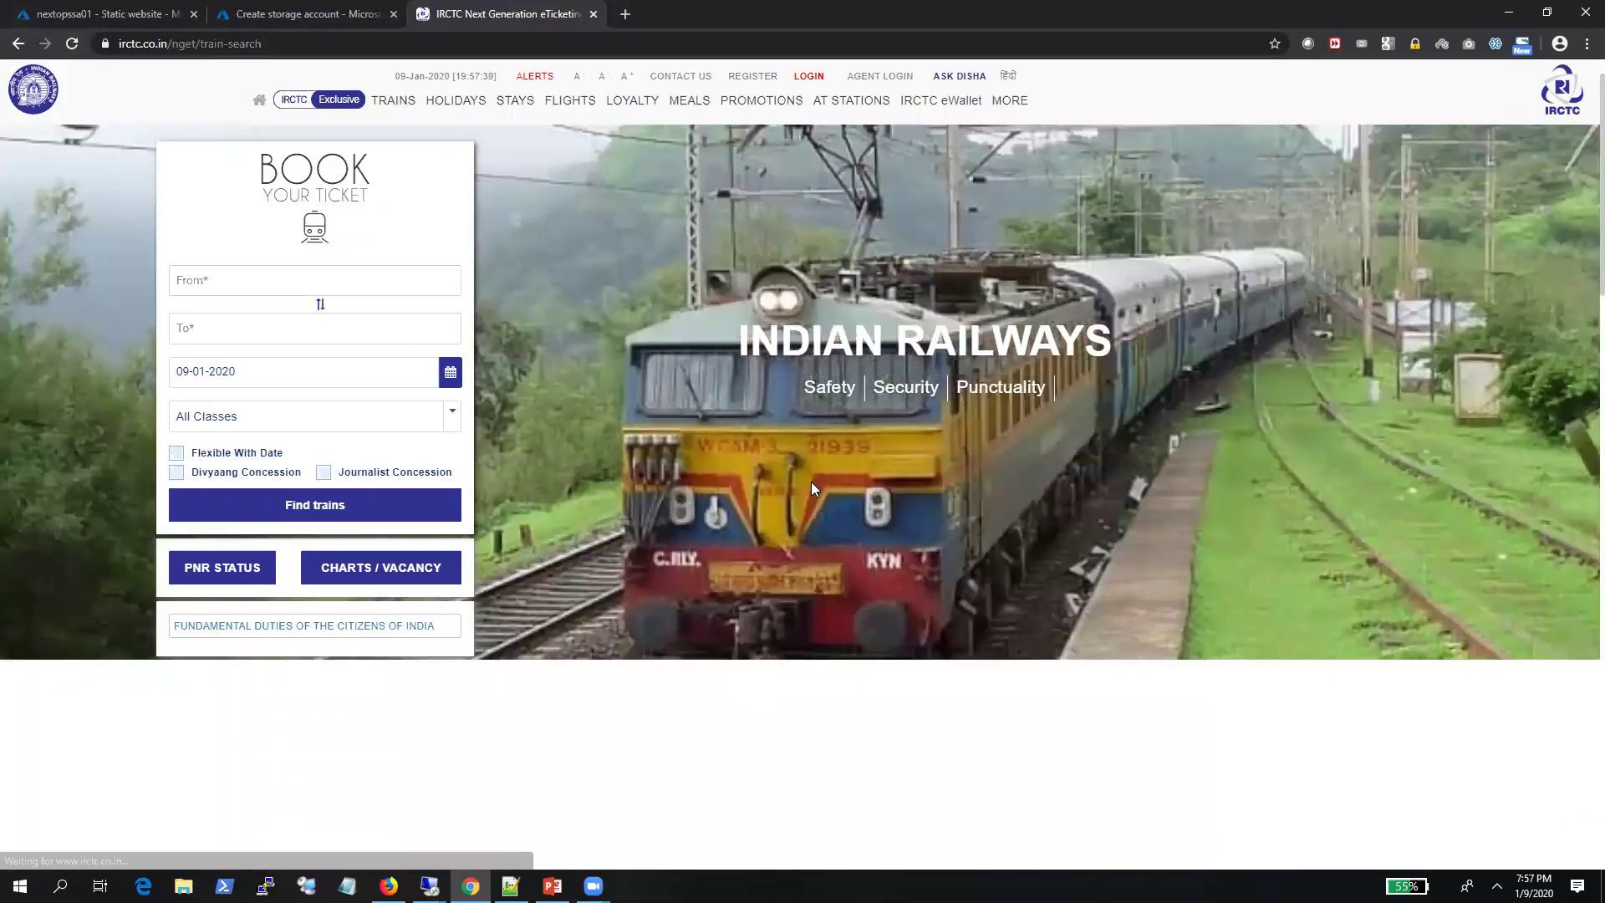
scroll(836, 585, "down", 2)
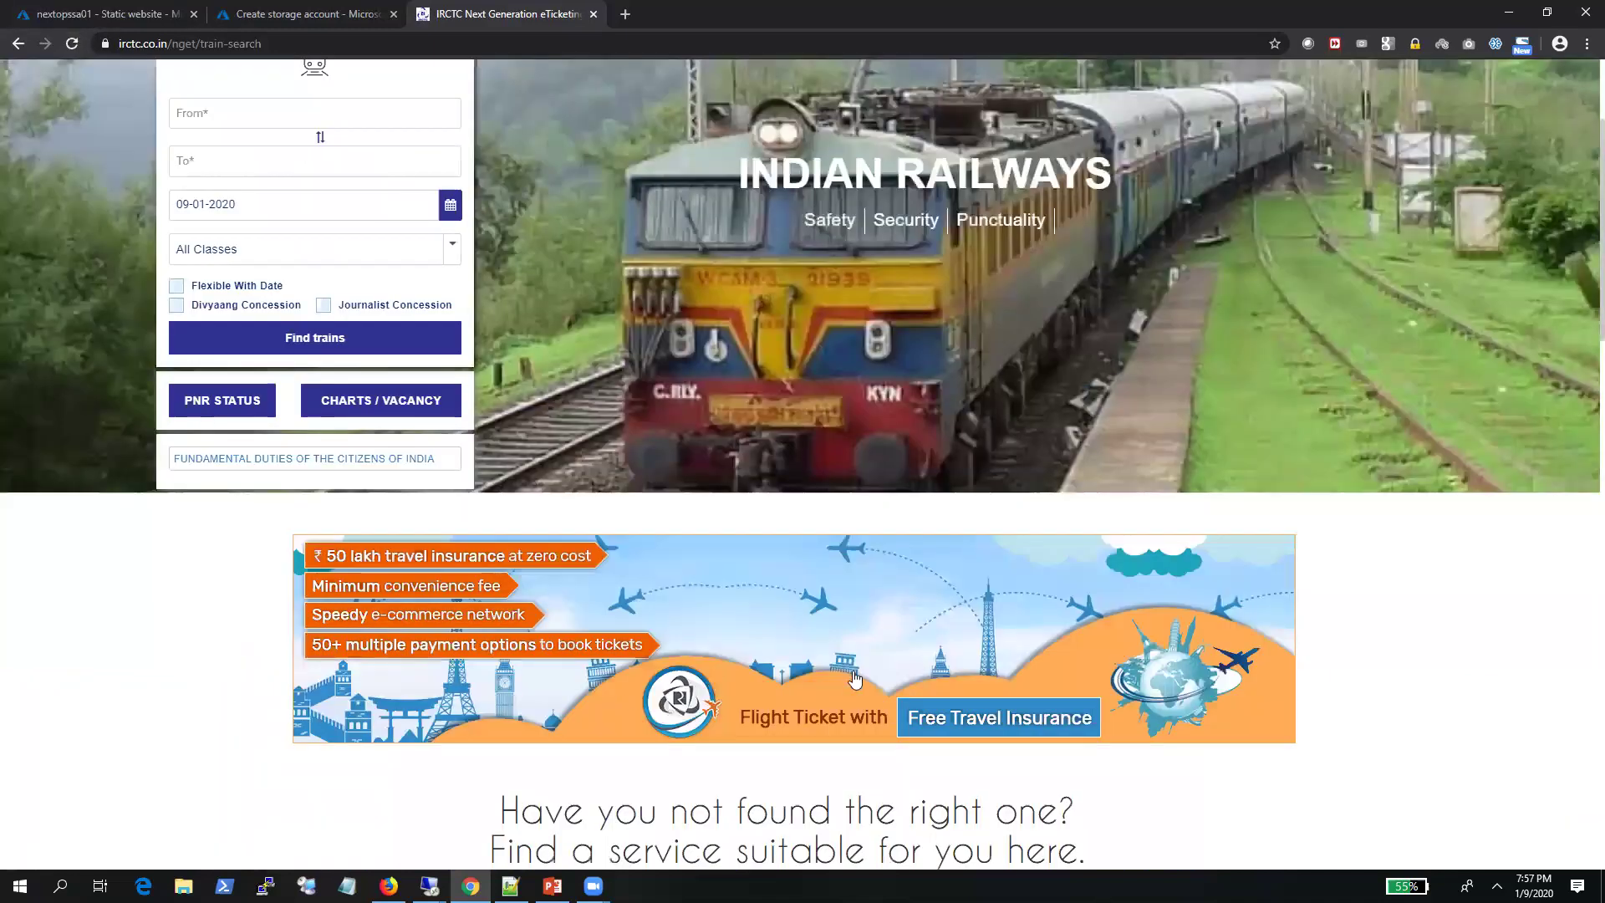
scroll(857, 679, "up", 1)
scroll(857, 678, "up", 2)
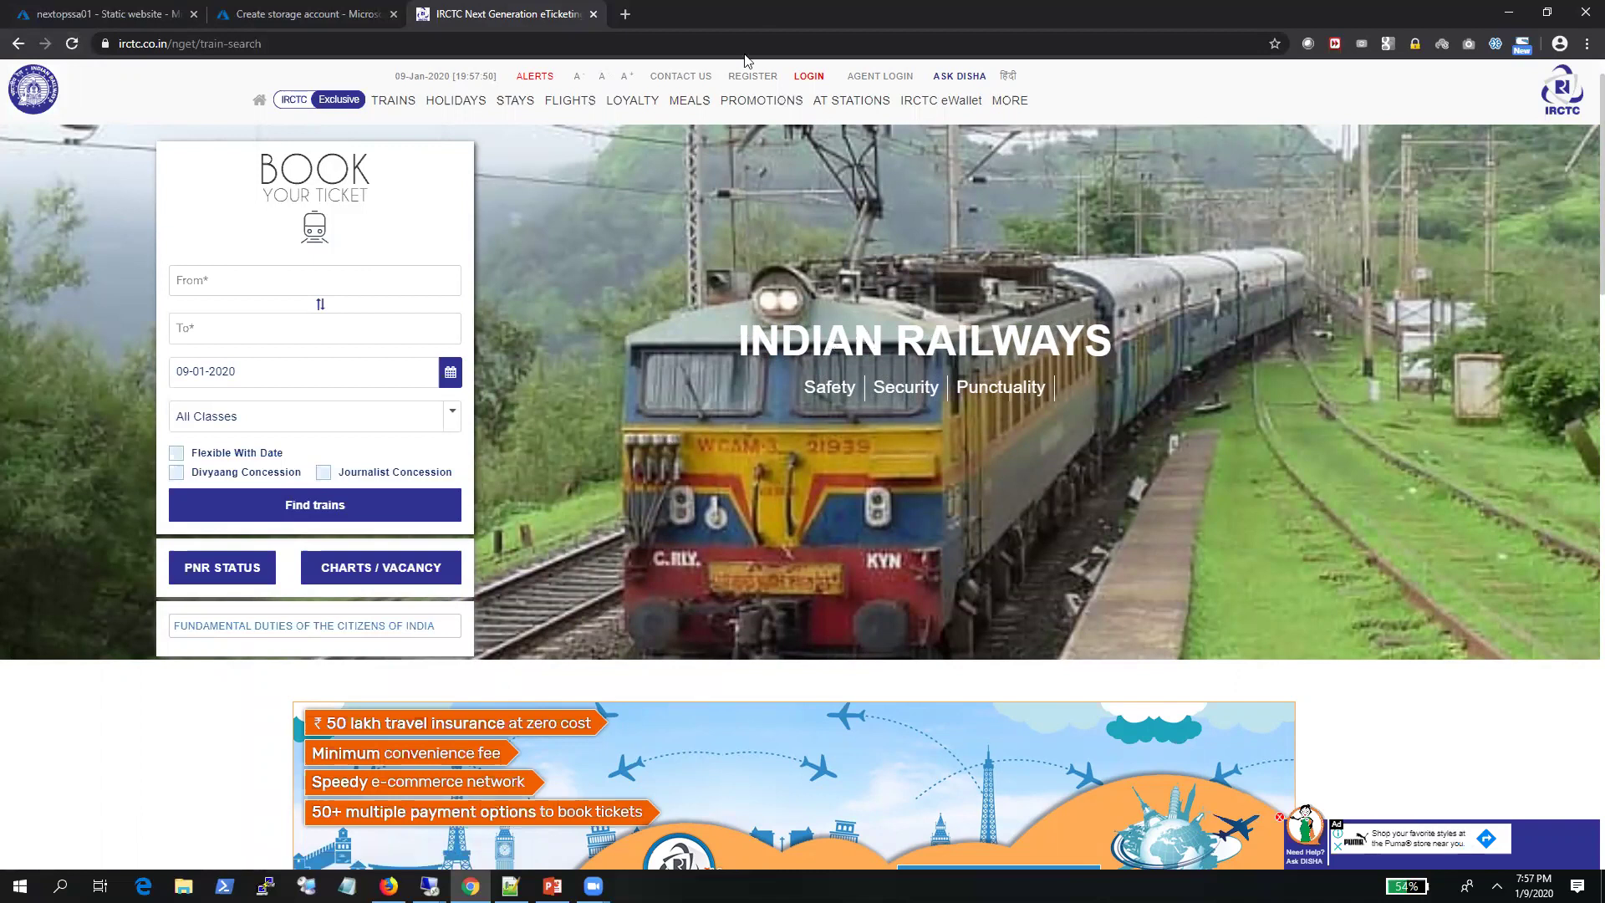
left_click(595, 14)
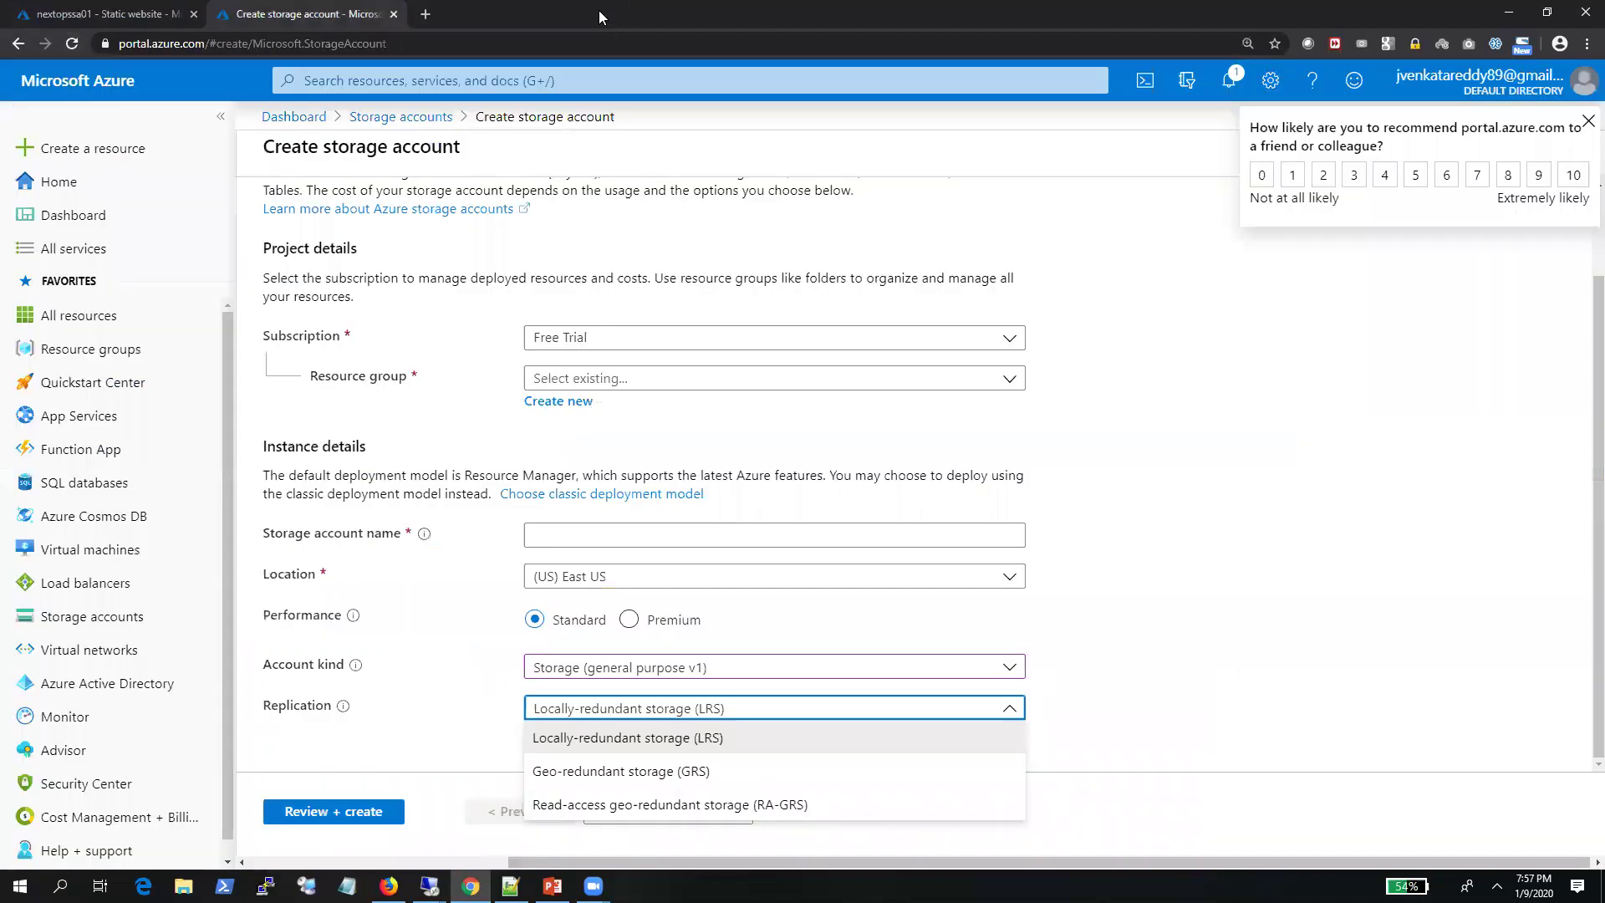
Return to nextopssa01's Static website page and set the static website option to Enabled
left_click(109, 14)
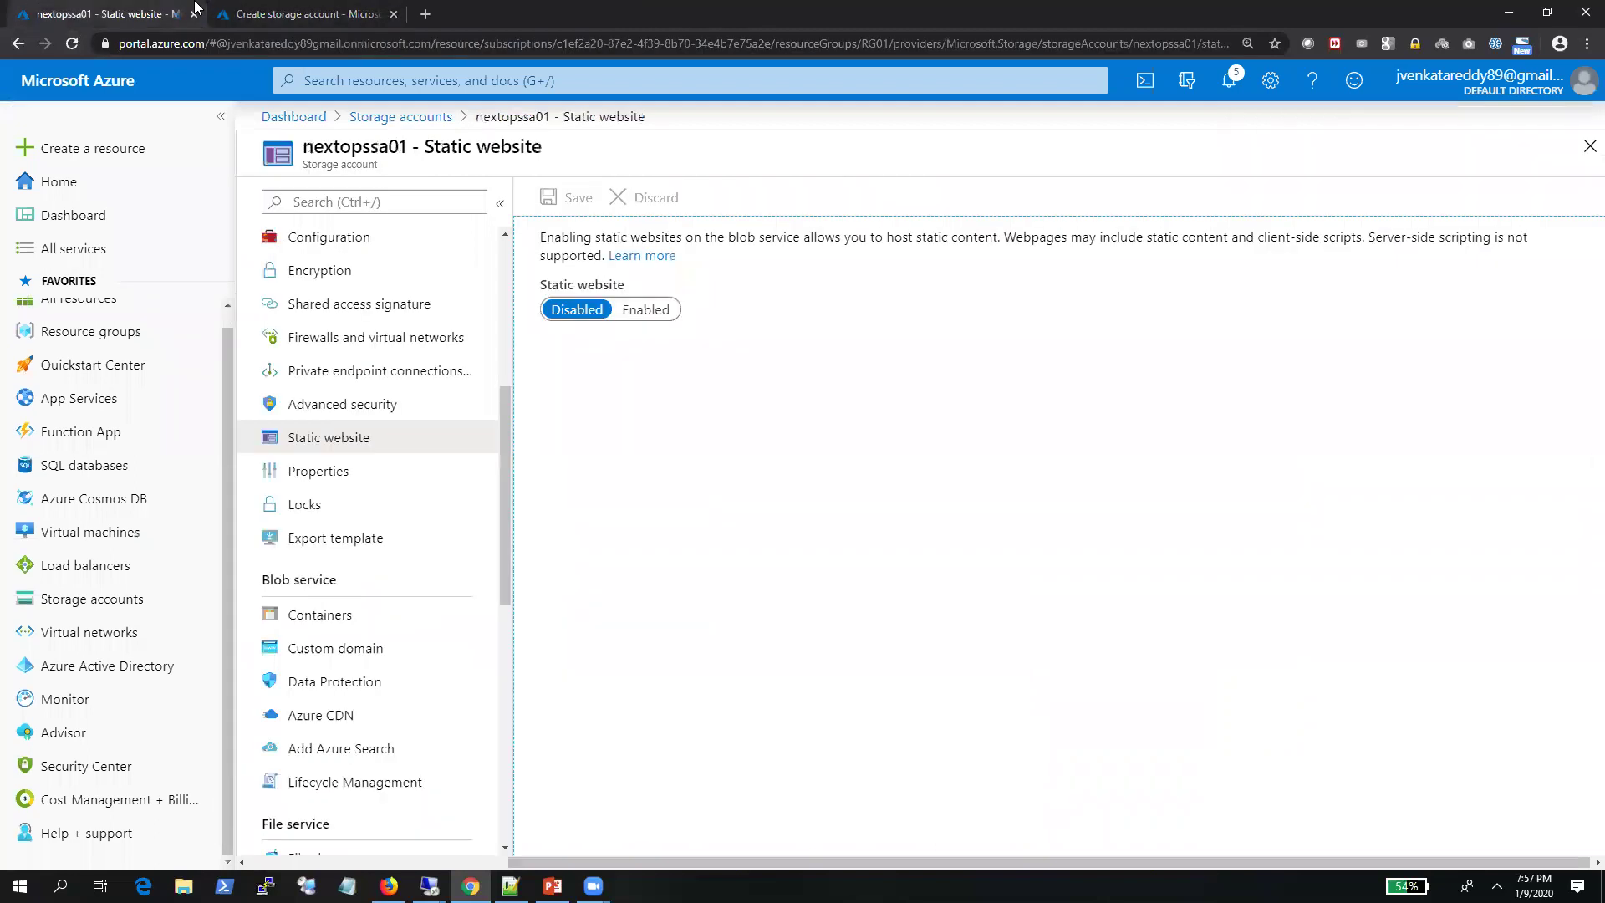
left_click(651, 311)
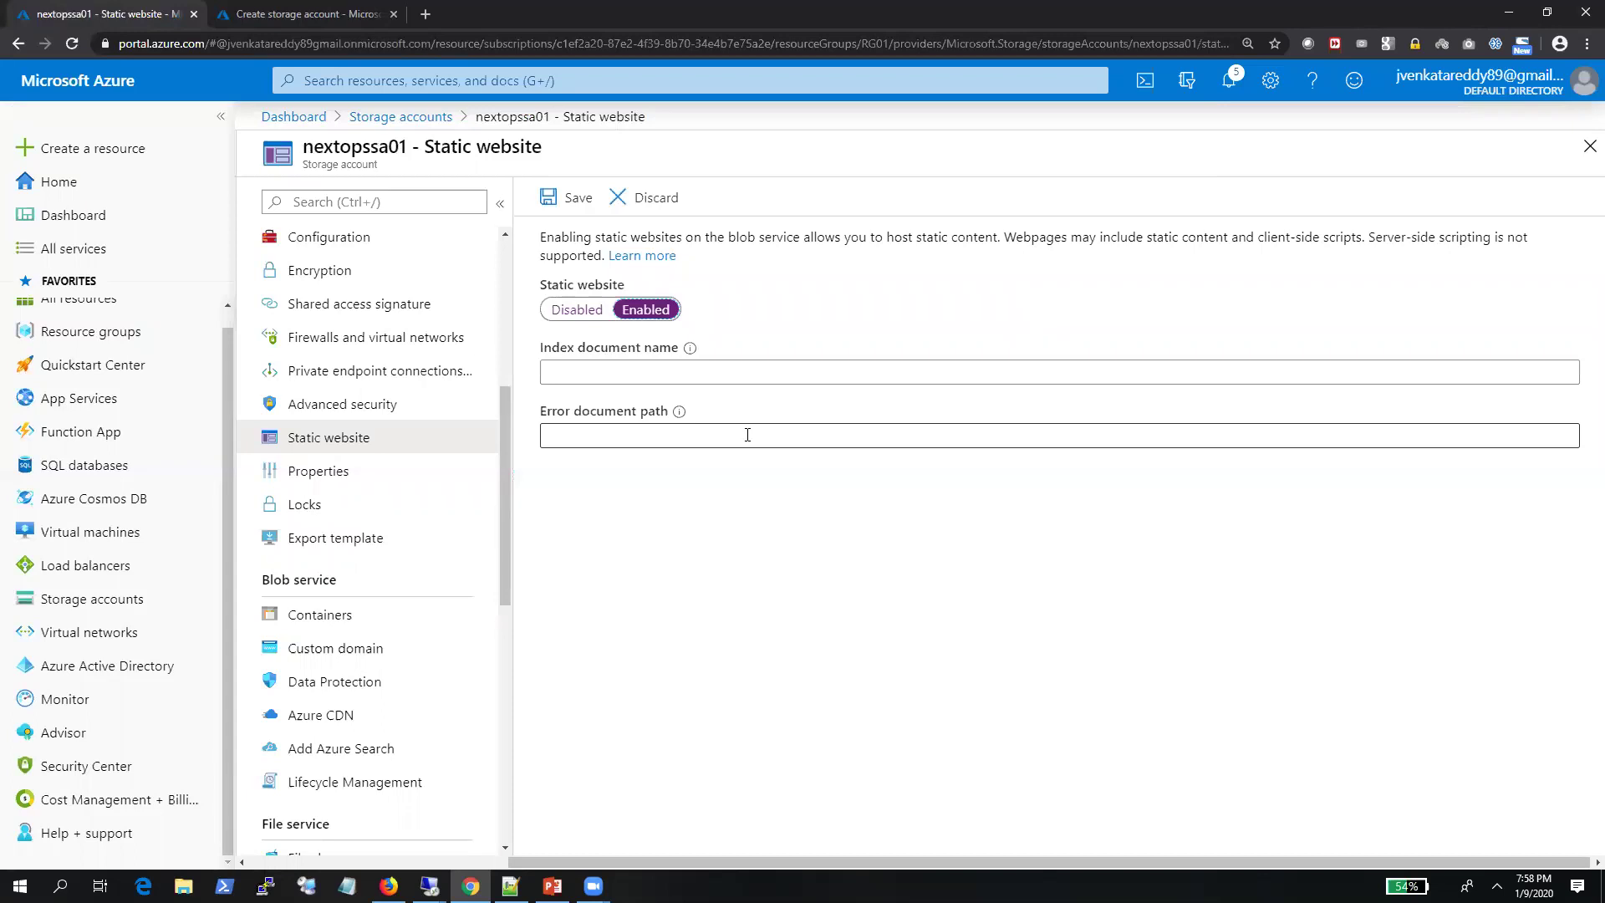
Set nextopssa01's static website option back to Disabled and discard the unsaved changes
left_click(582, 310)
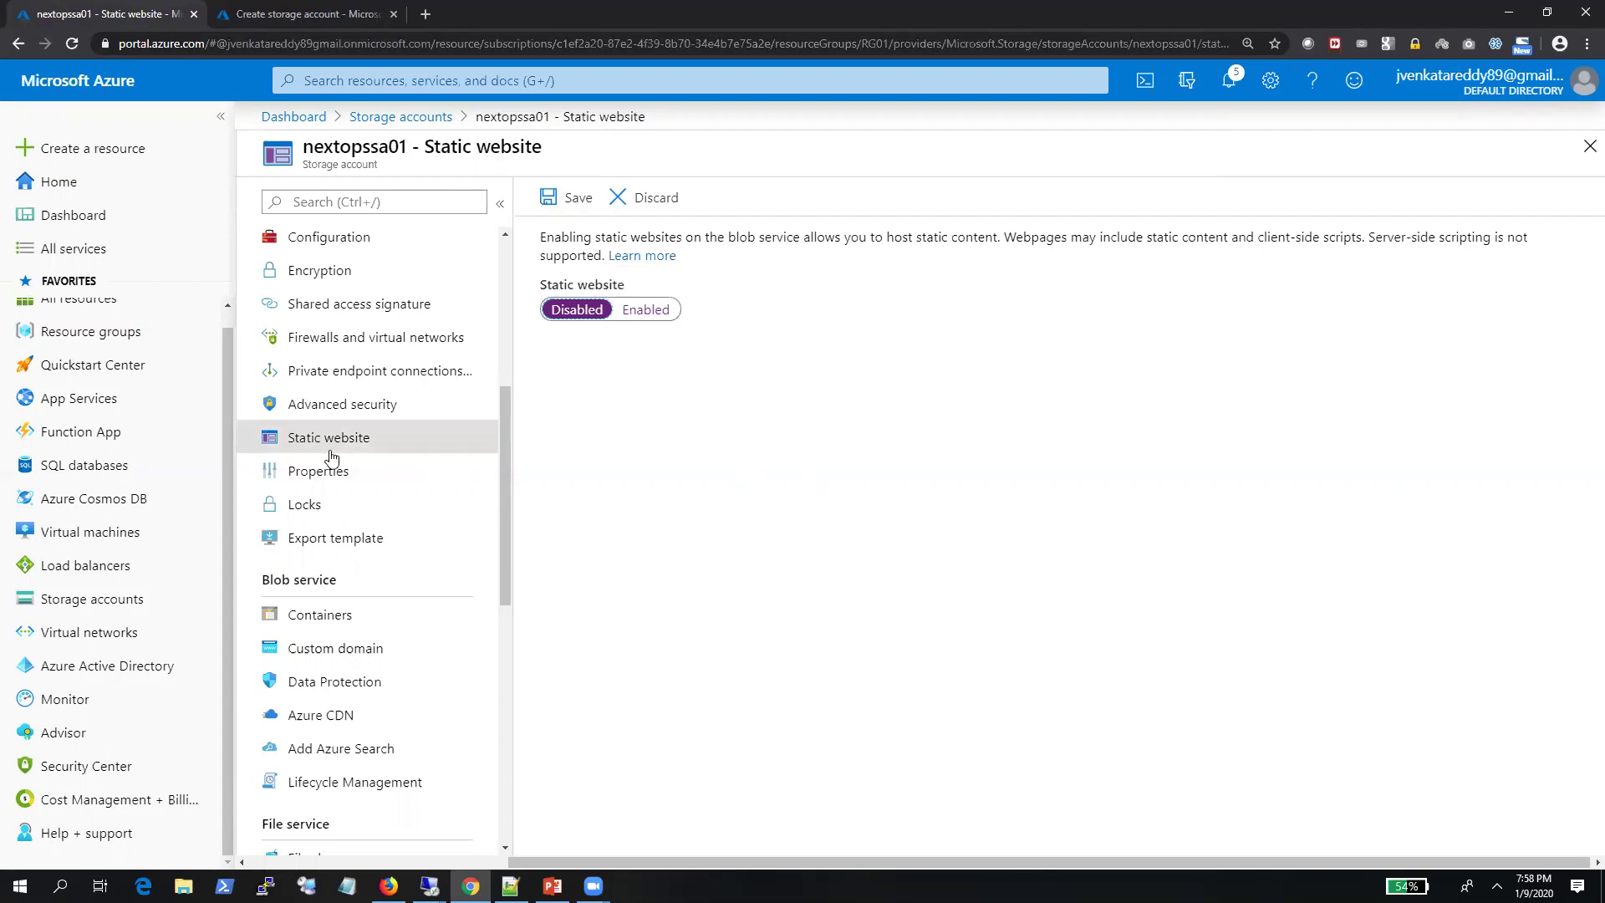
left_click(679, 194)
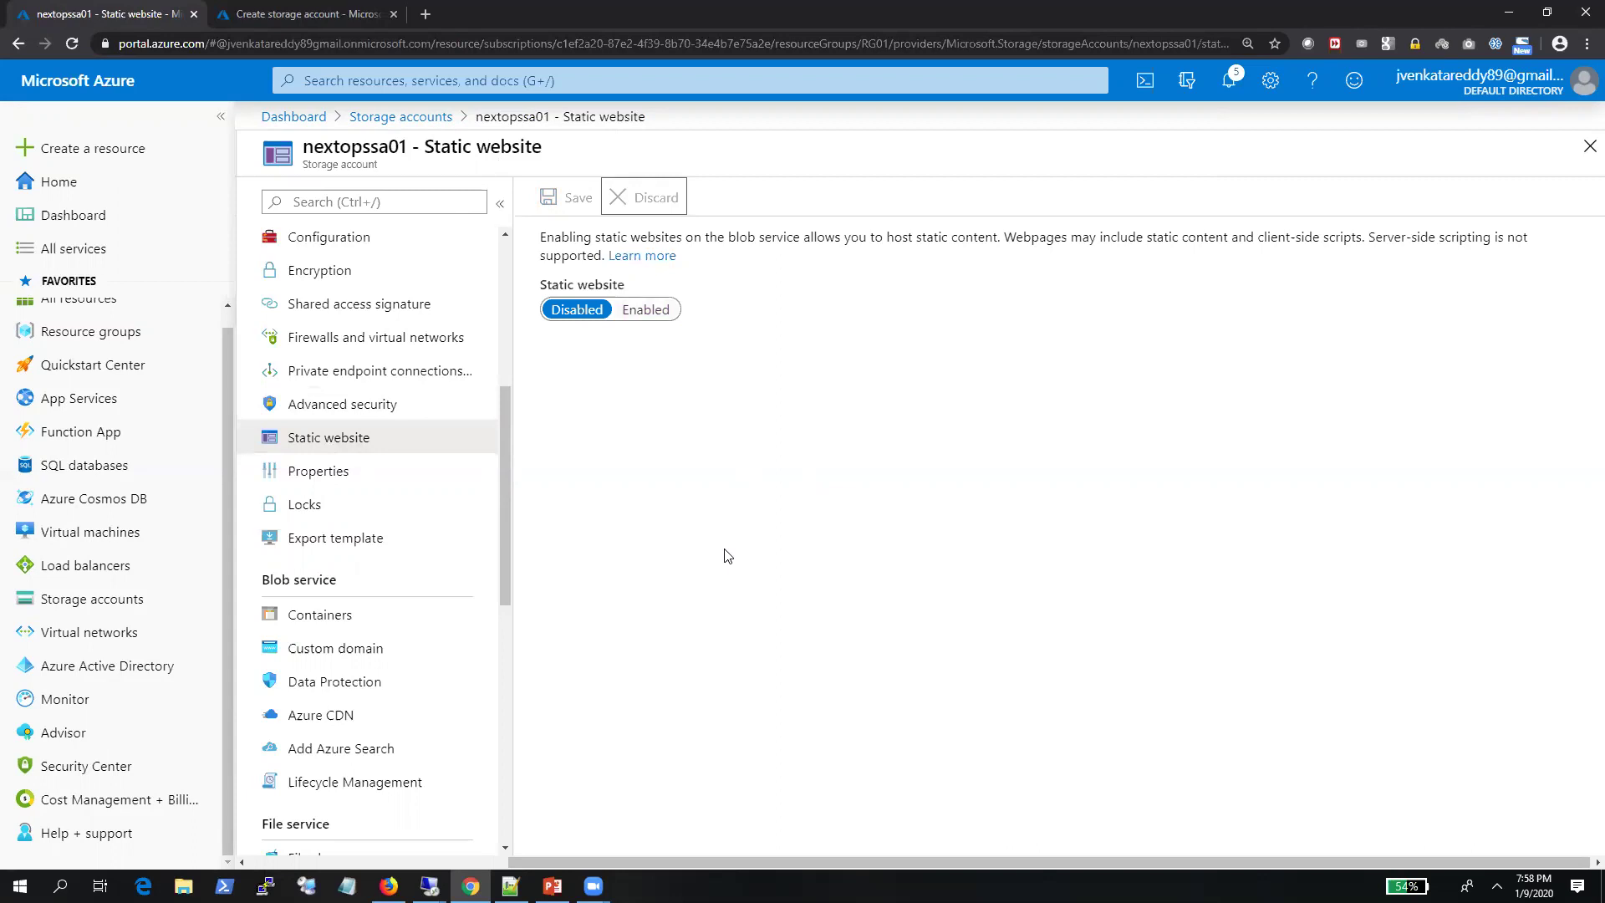
Review nextopssa01's Properties page, including the service resource IDs and endpoints, and view the Locks and Export template pages
left_click(348, 473)
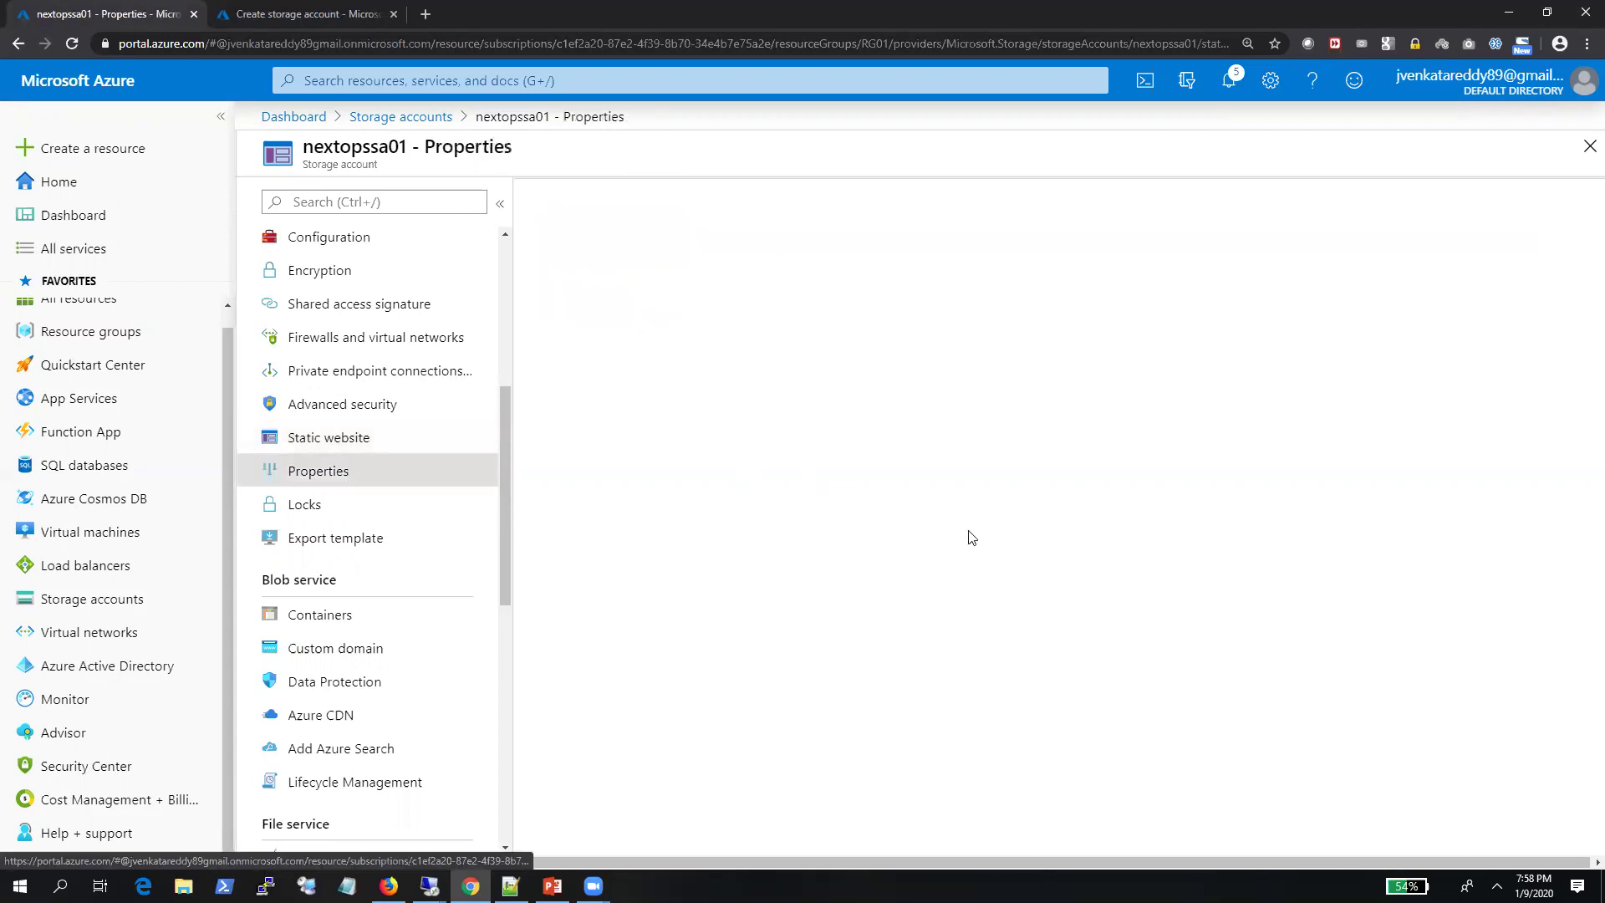
scroll(731, 360, "down", 5)
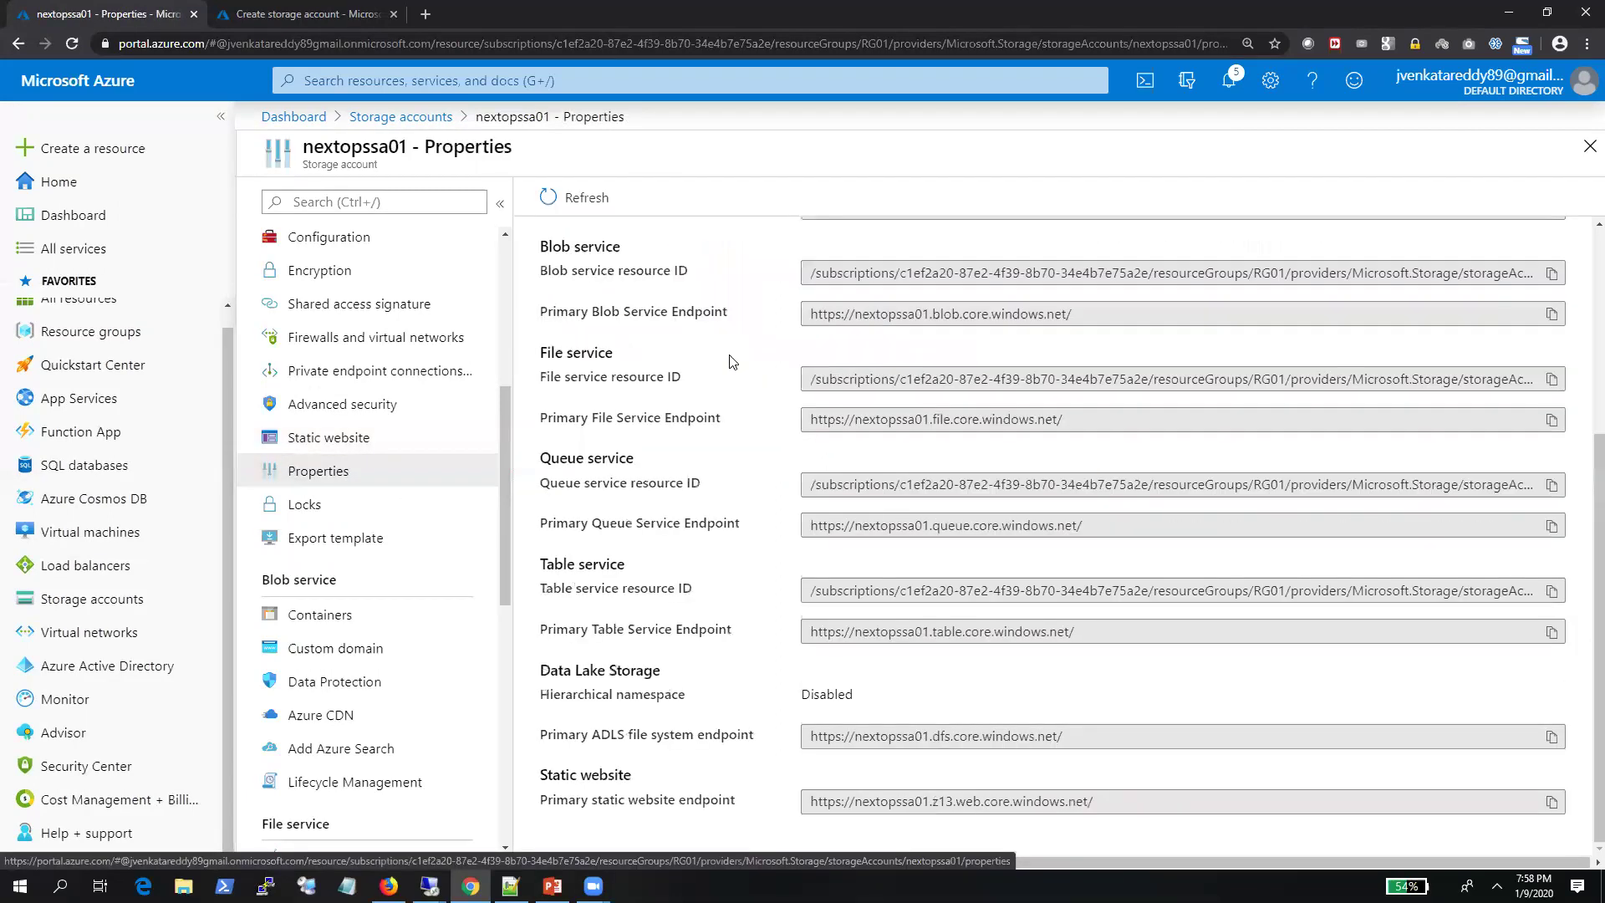
left_click_drag(703, 380, 589, 378)
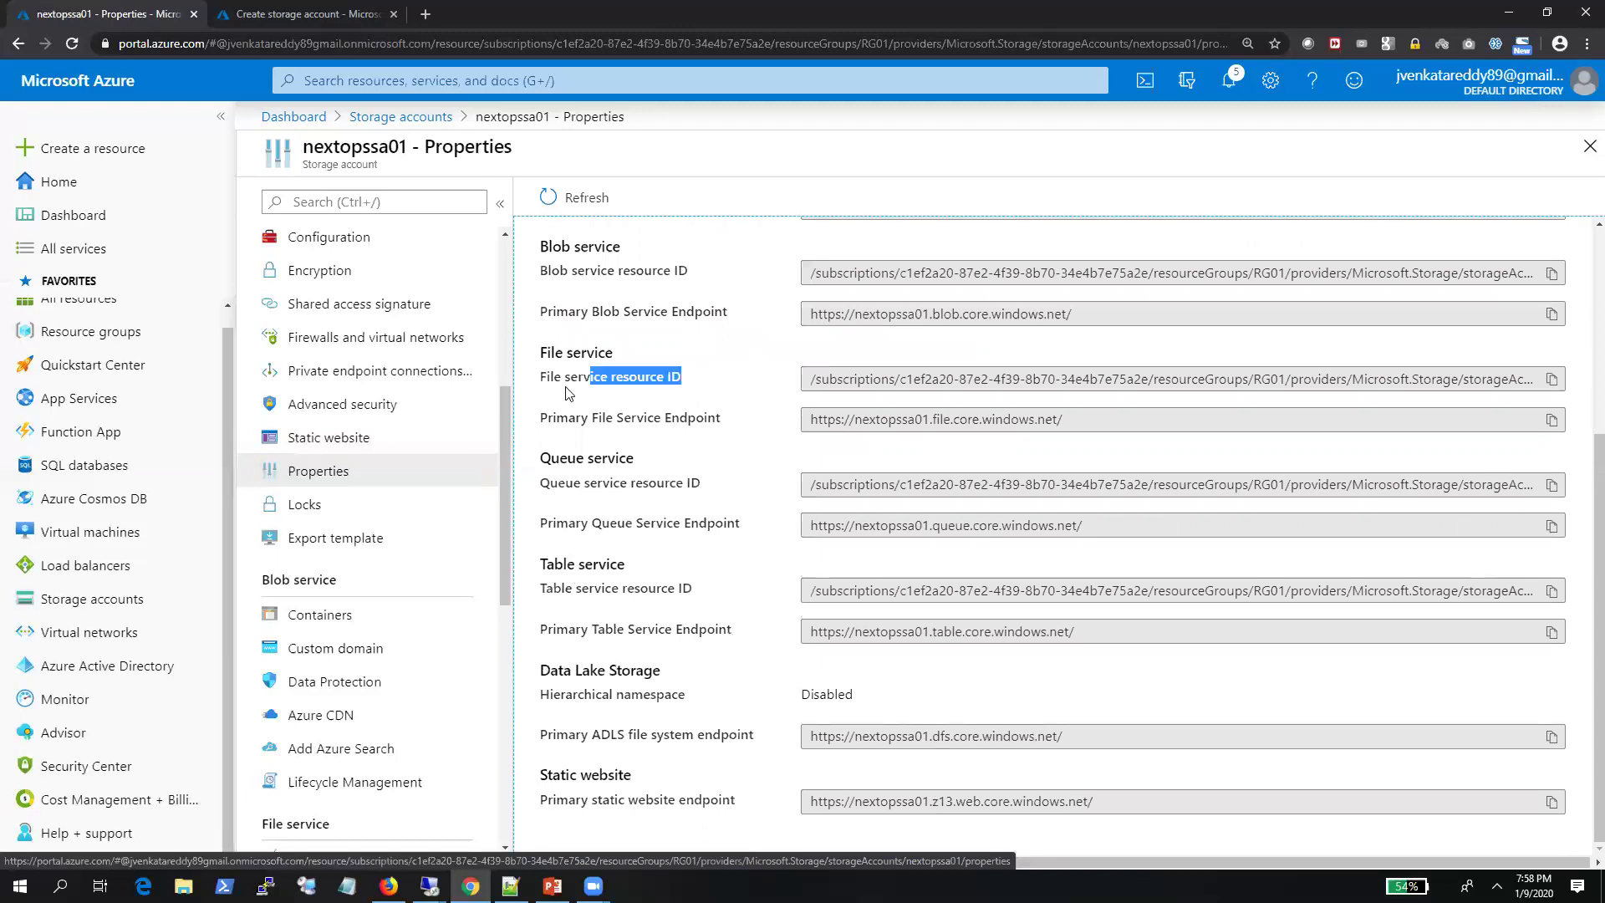
left_click(712, 395)
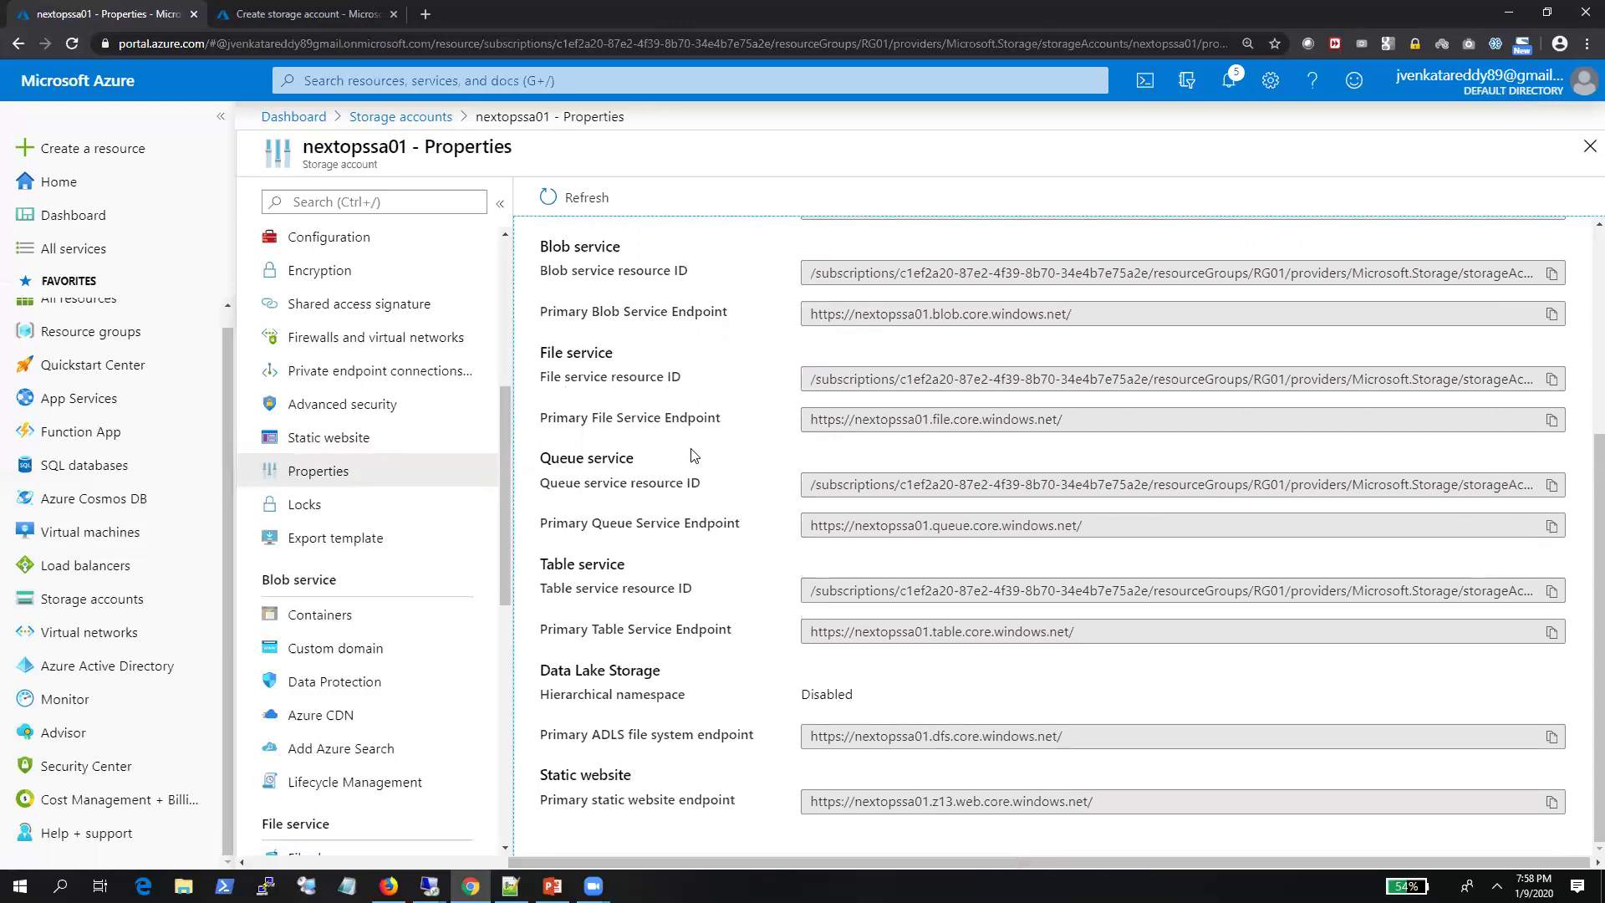
scroll(698, 464, "up", 5)
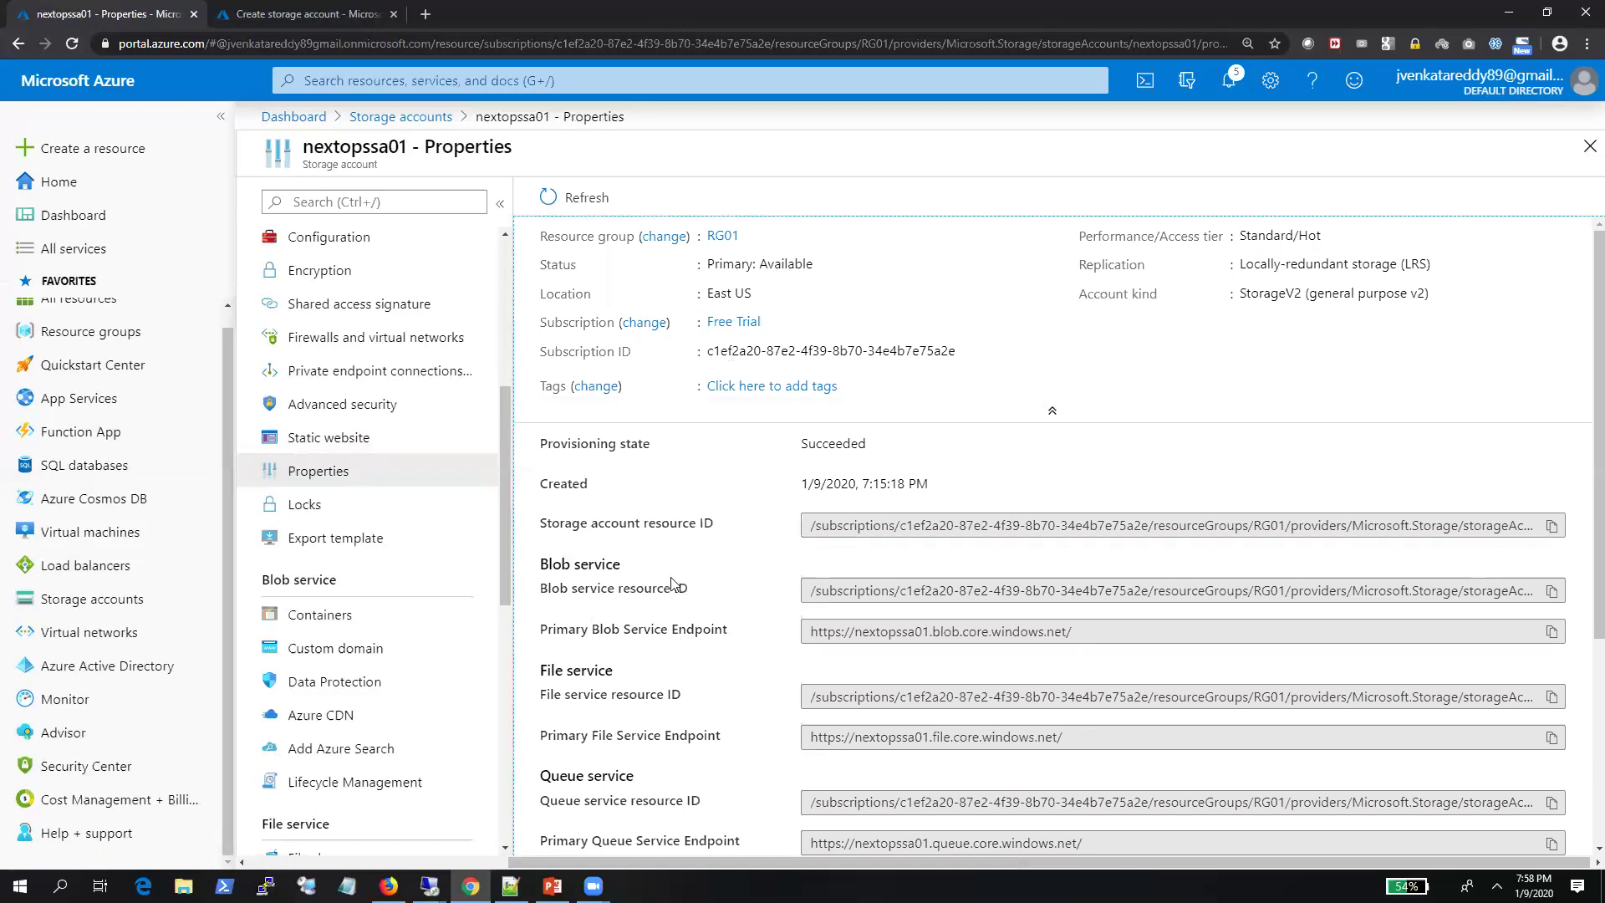
left_click(326, 509)
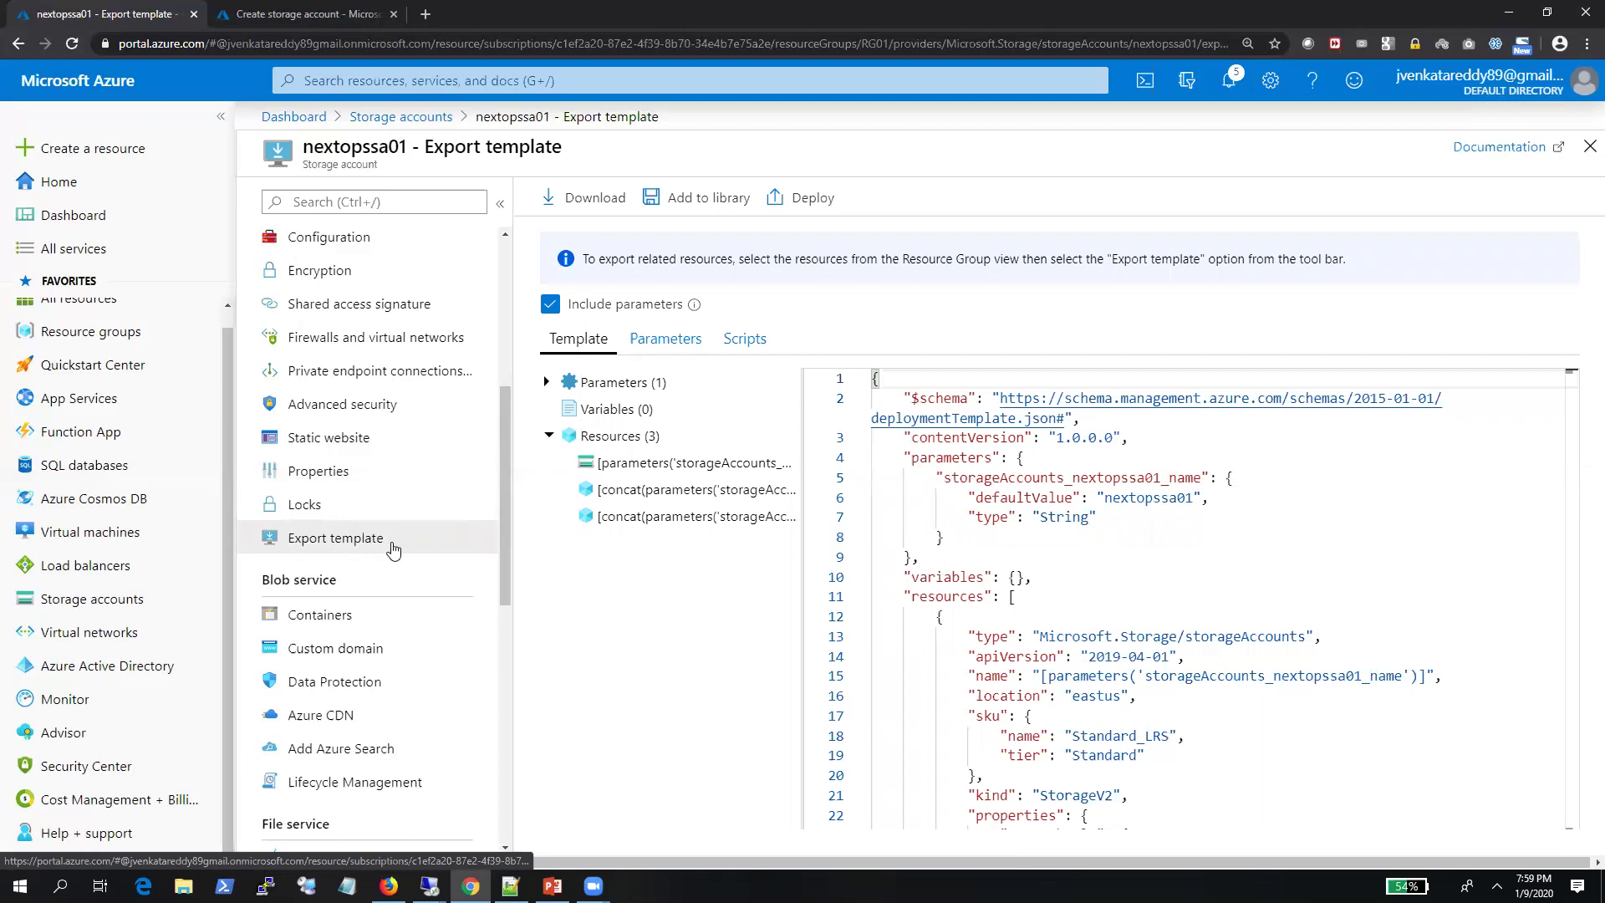
Open nextopssa01's Access keys page and look through the account's blob, file, table, queue and monitoring options
scroll(385, 544, "up", 3)
left_click(371, 401)
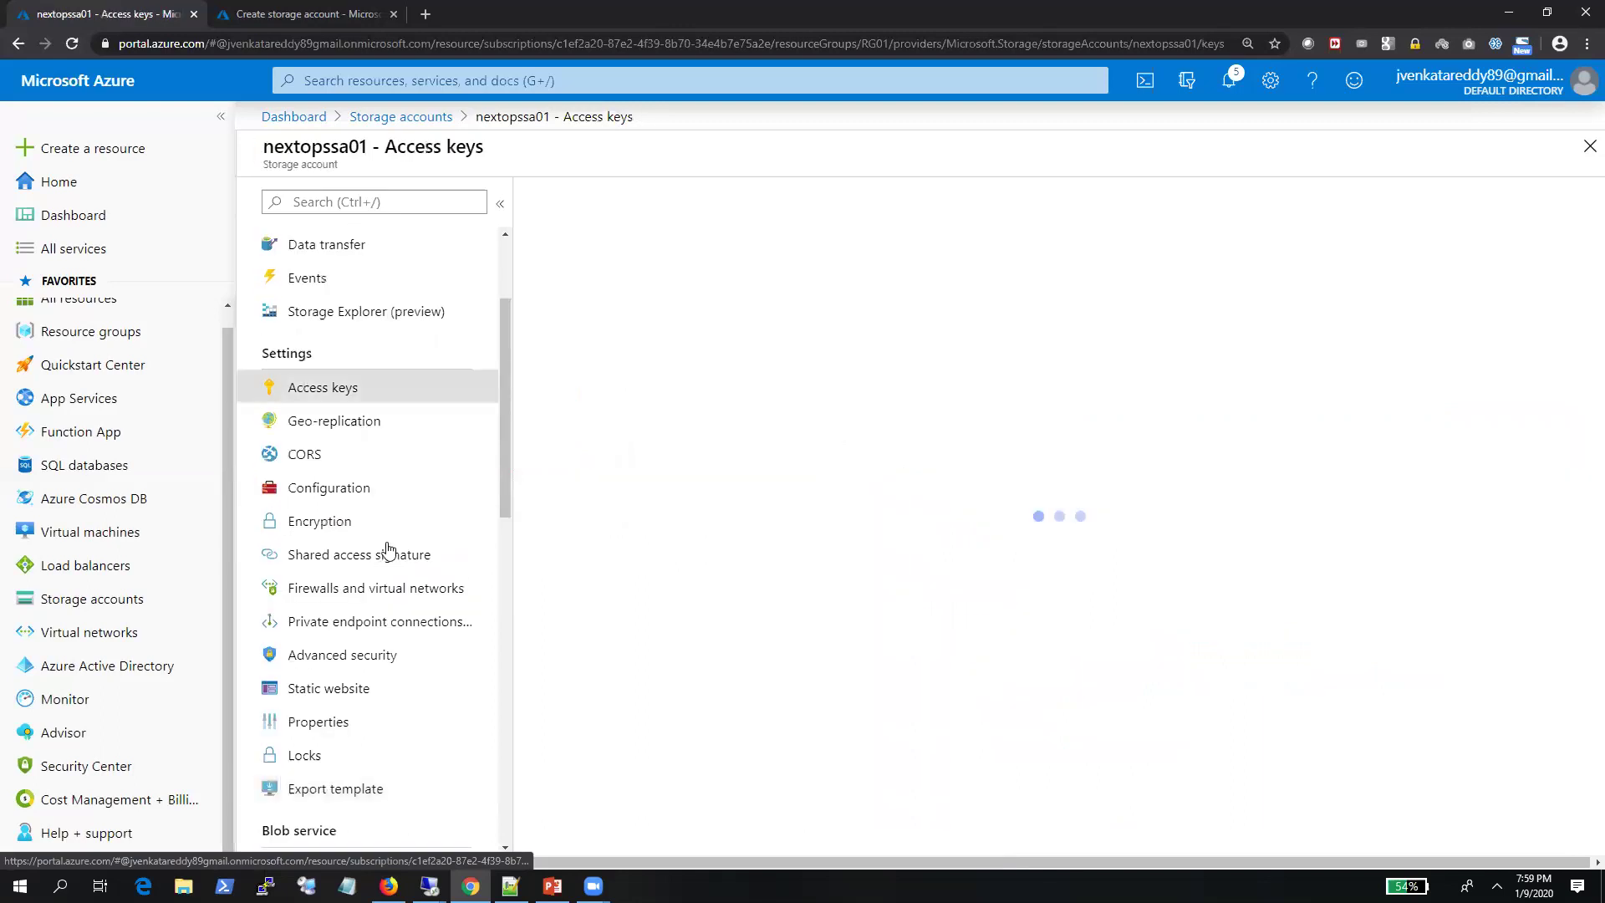
scroll(386, 548, "down", 6)
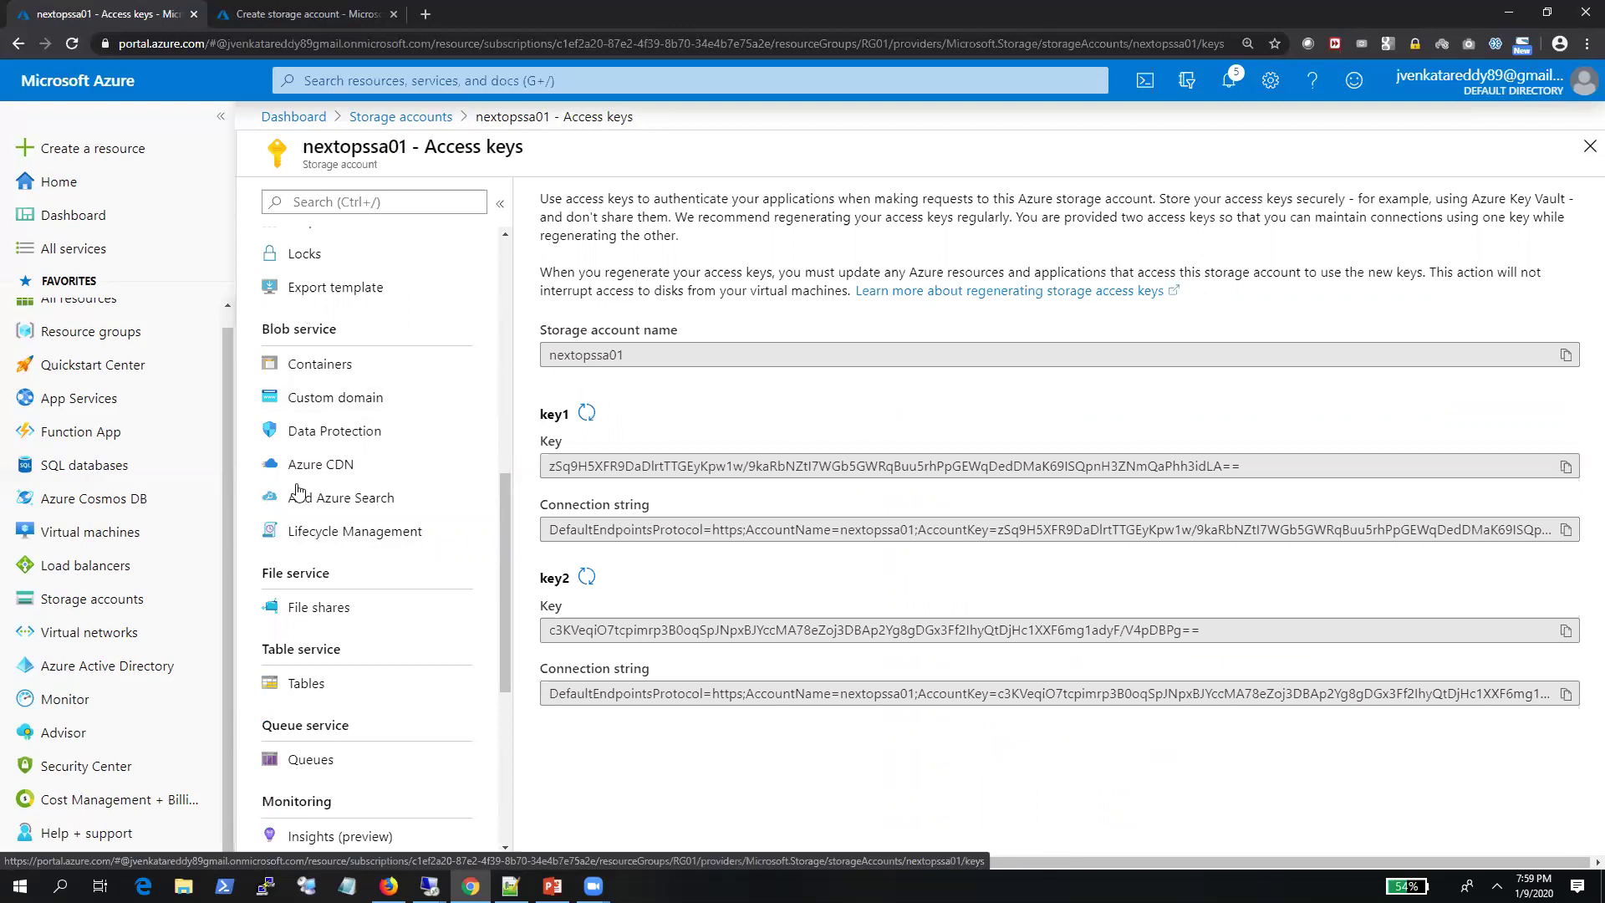
scroll(335, 560, "down", 1)
scroll(335, 560, "down", 4)
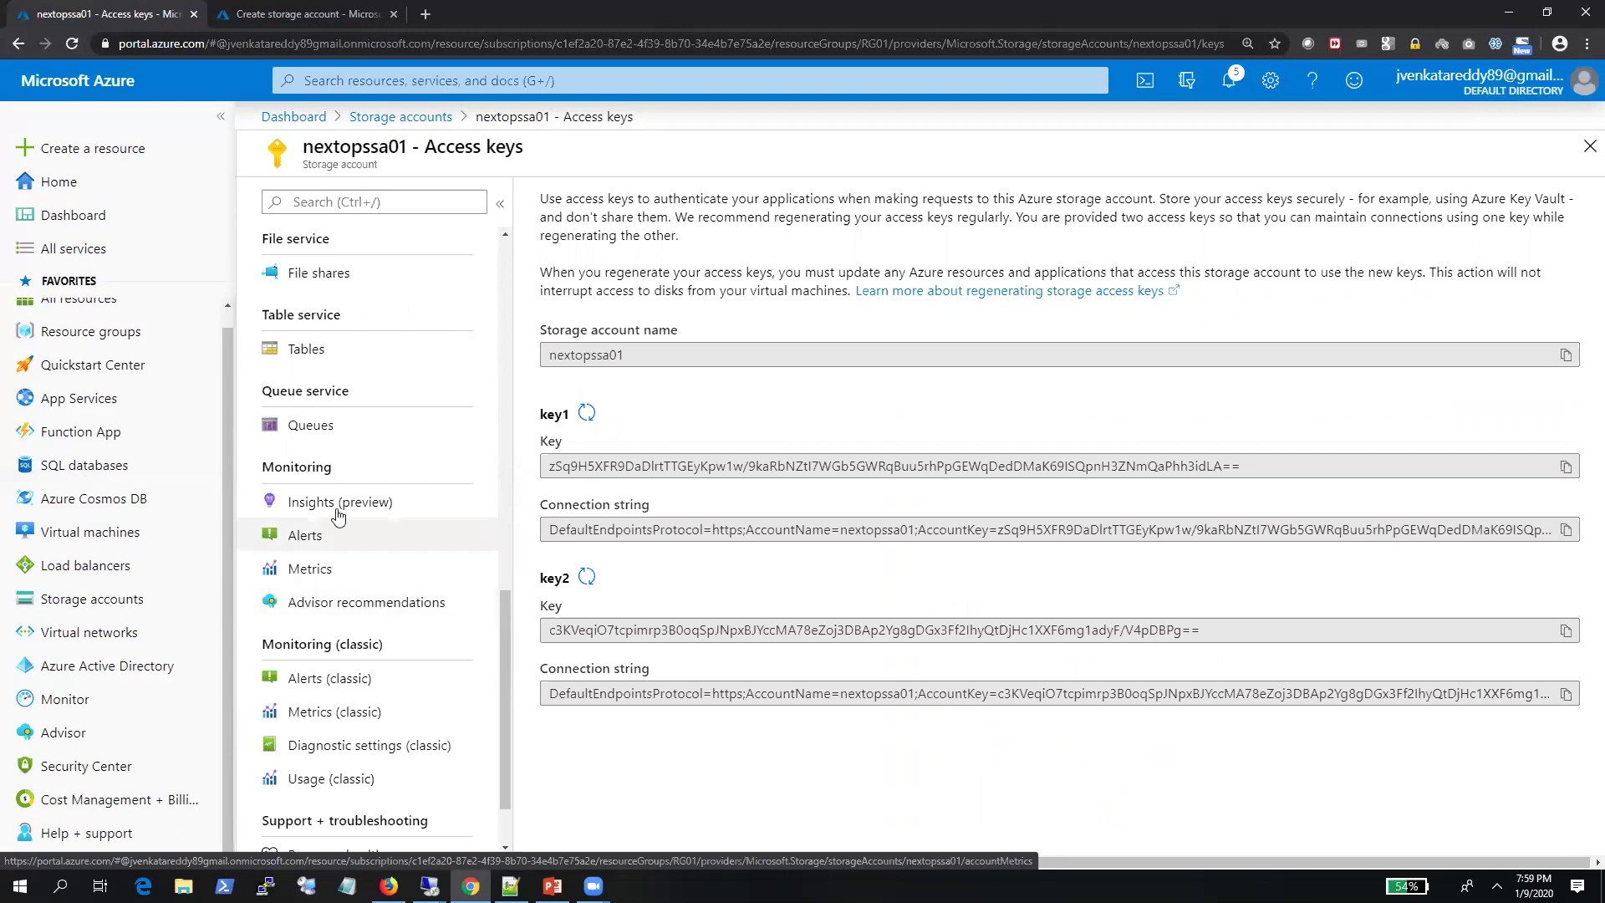
scroll(338, 516, "up", 6)
scroll(338, 516, "up", 7)
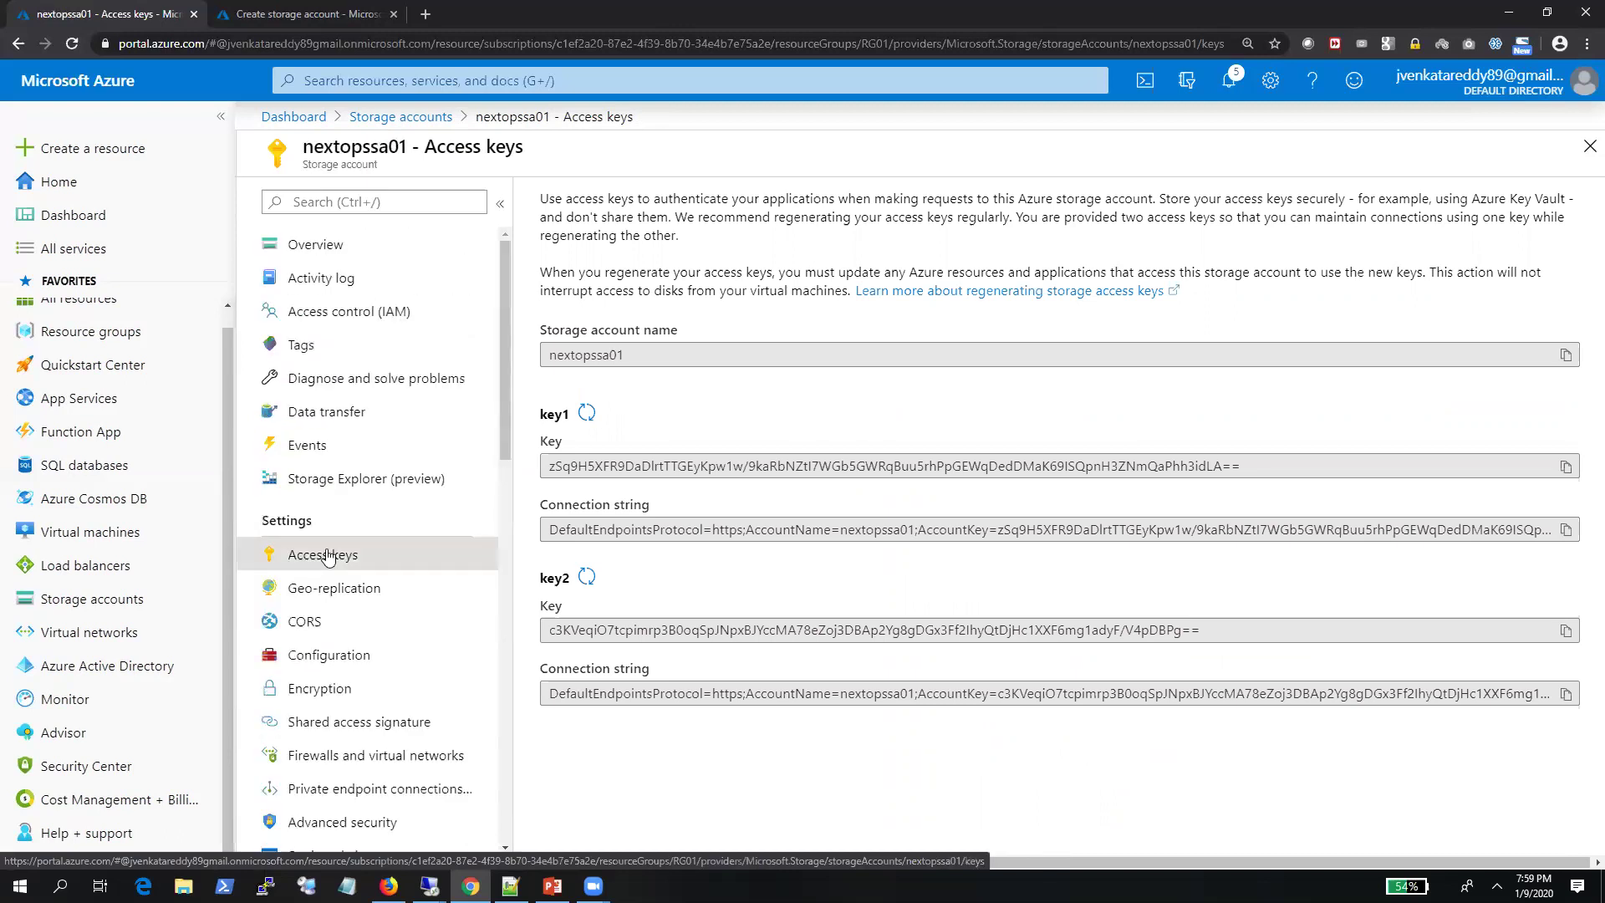
scroll(331, 552, "down", 5)
scroll(365, 629, "down", 3)
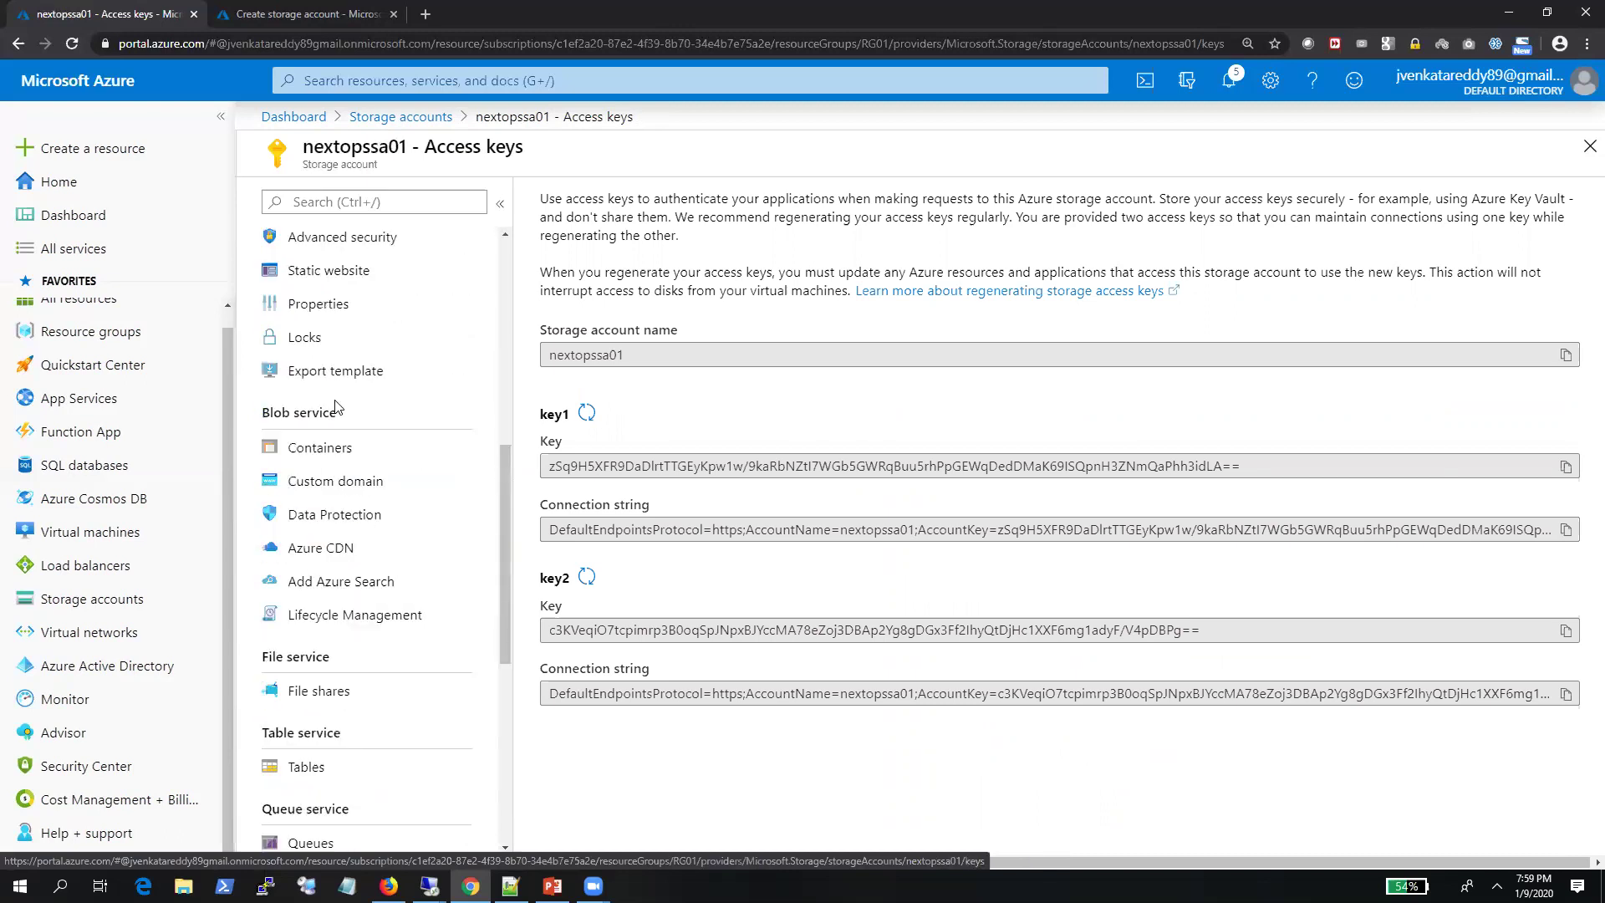